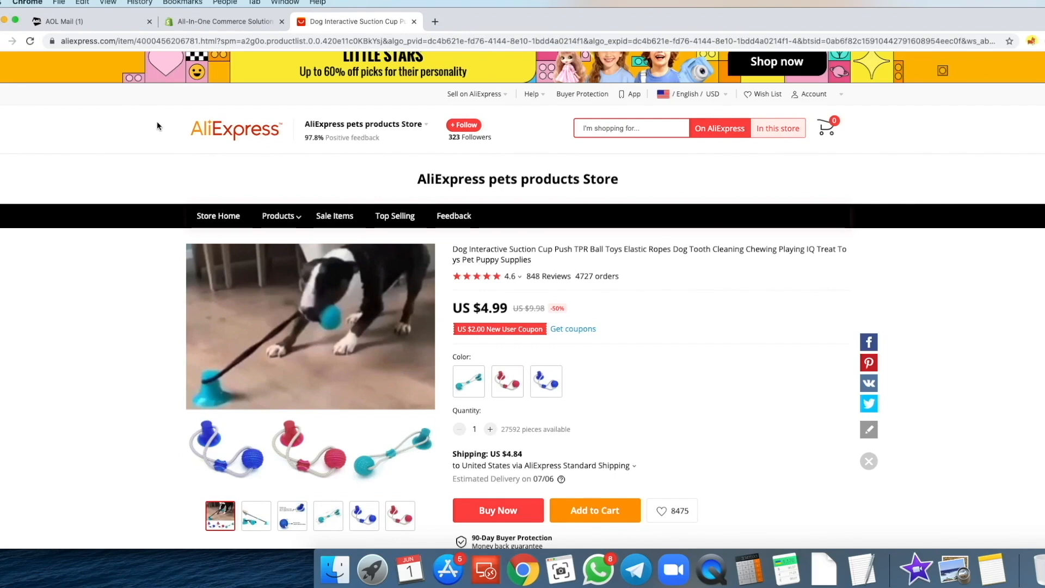
- Enter the account e-mail on the Shopify homepage and start the free trial
left_click(221, 25)
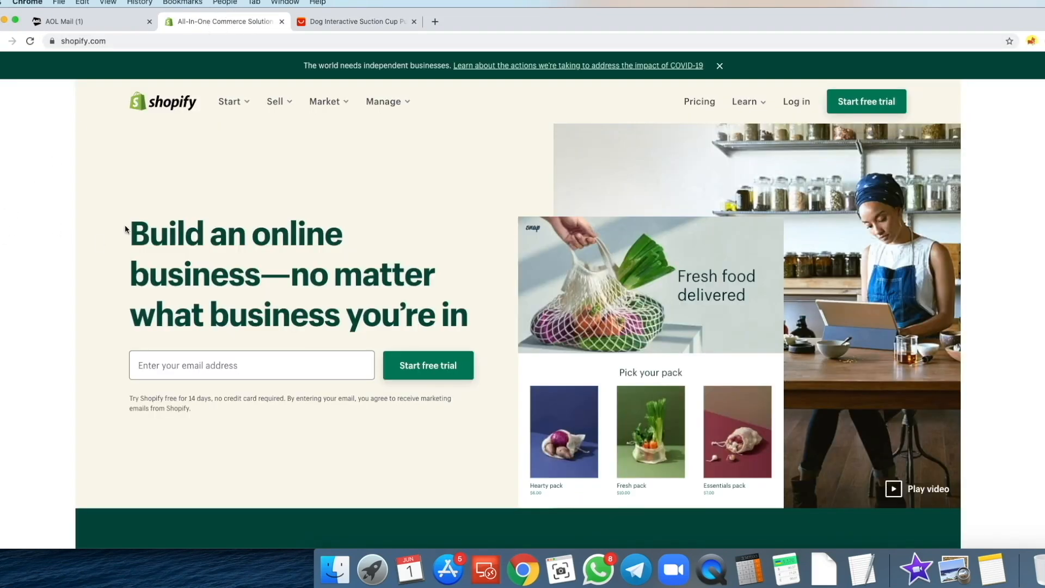
left_click(62, 24)
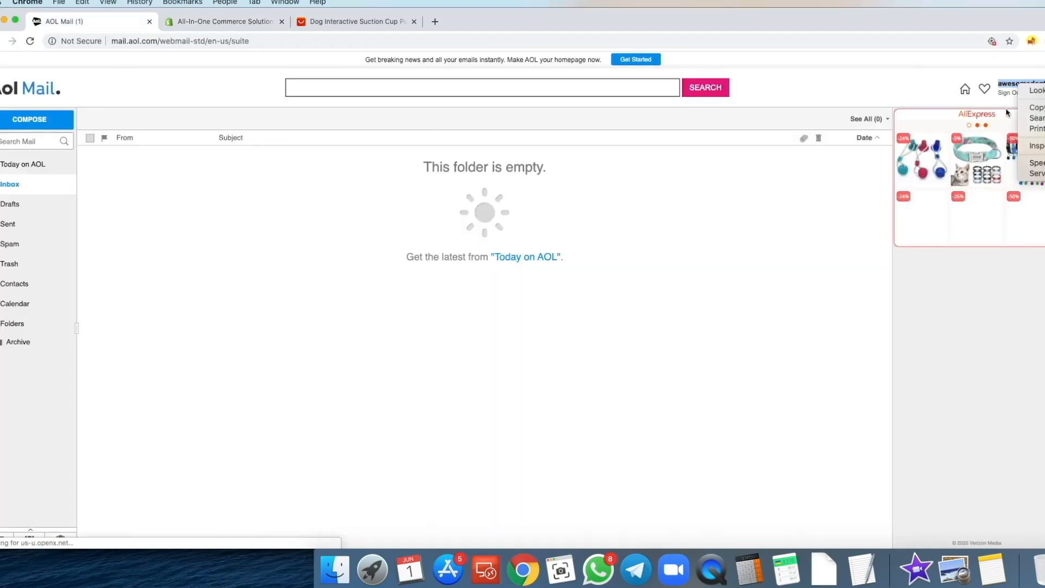
left_click(221, 22)
left_click(194, 368)
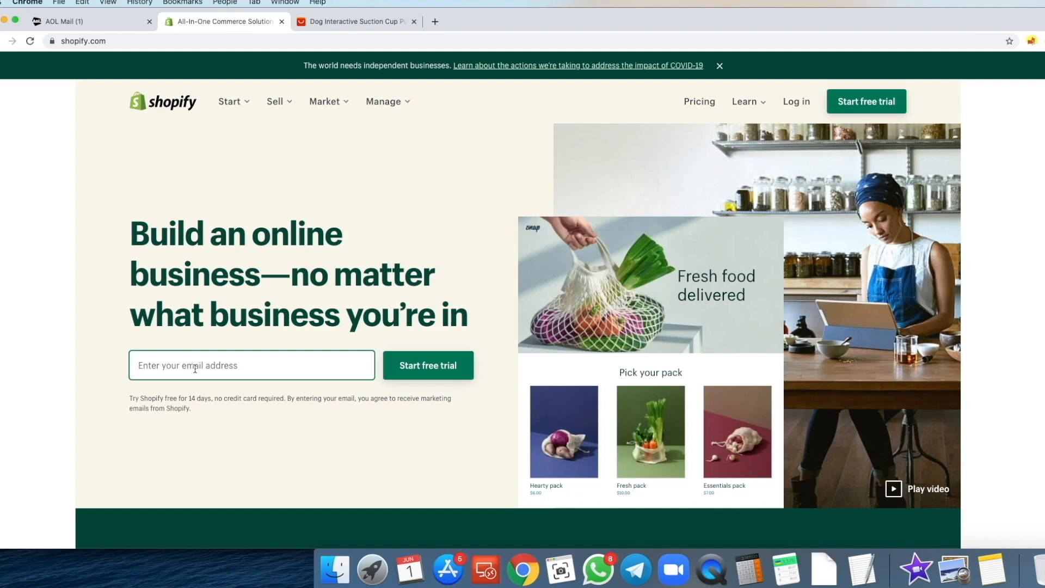
key("super+v")
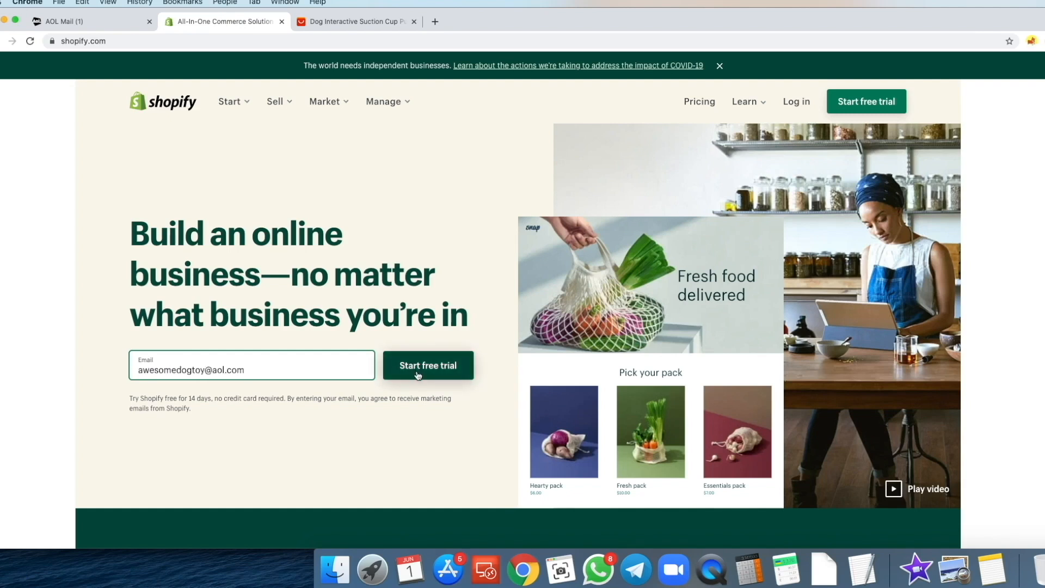
left_click(418, 376)
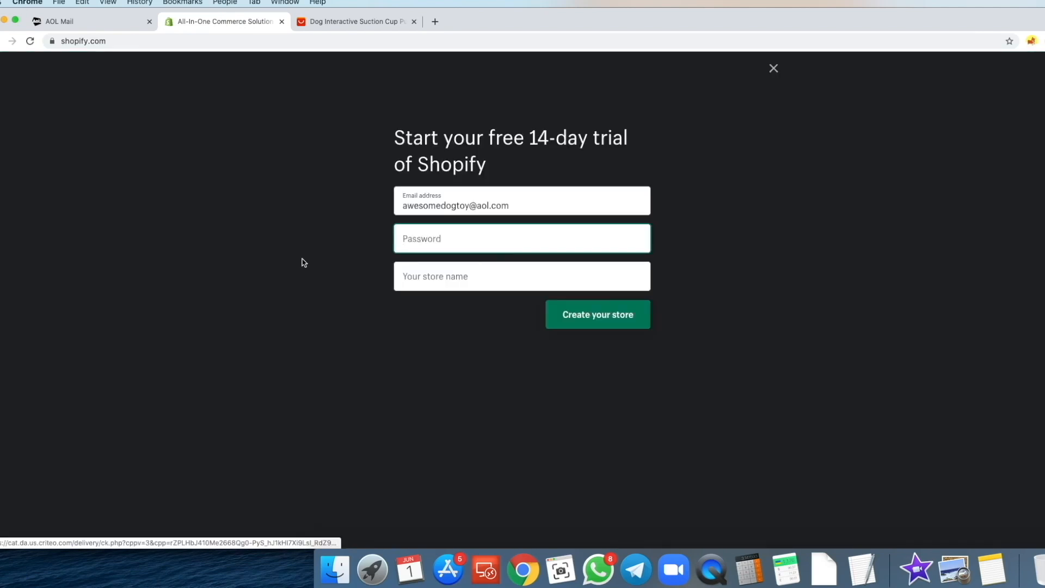
- Fill in the account password and the store name 'Awesome Dog Toy', then create the store
key("super+v")
key("Tab")
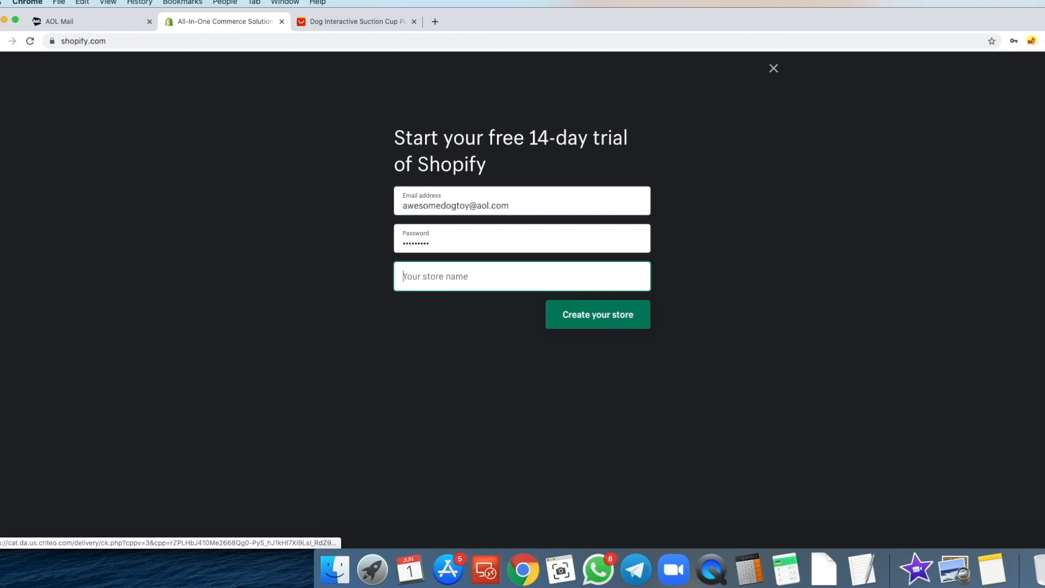
type("Awesome Dog")
key("BackSpace")
key("BackSpace")
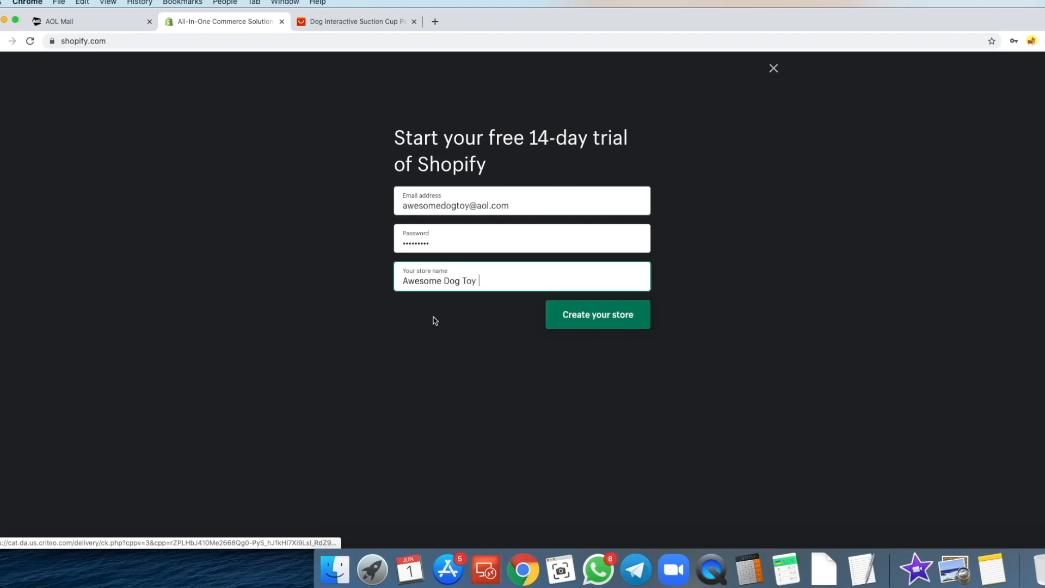
left_click(591, 324)
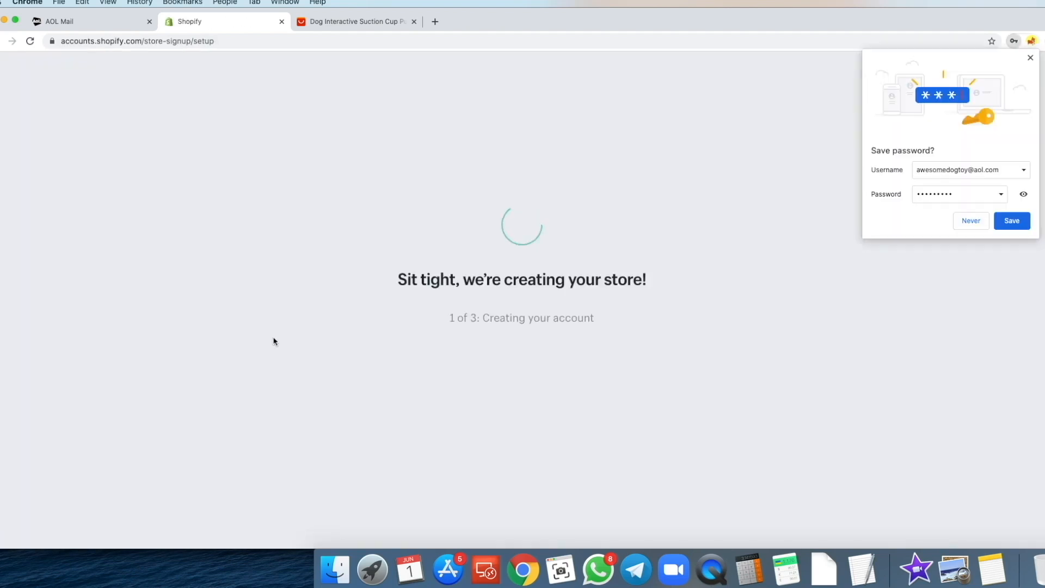
- Save the account password in Chrome and skip the business setup questions
left_click(1014, 221)
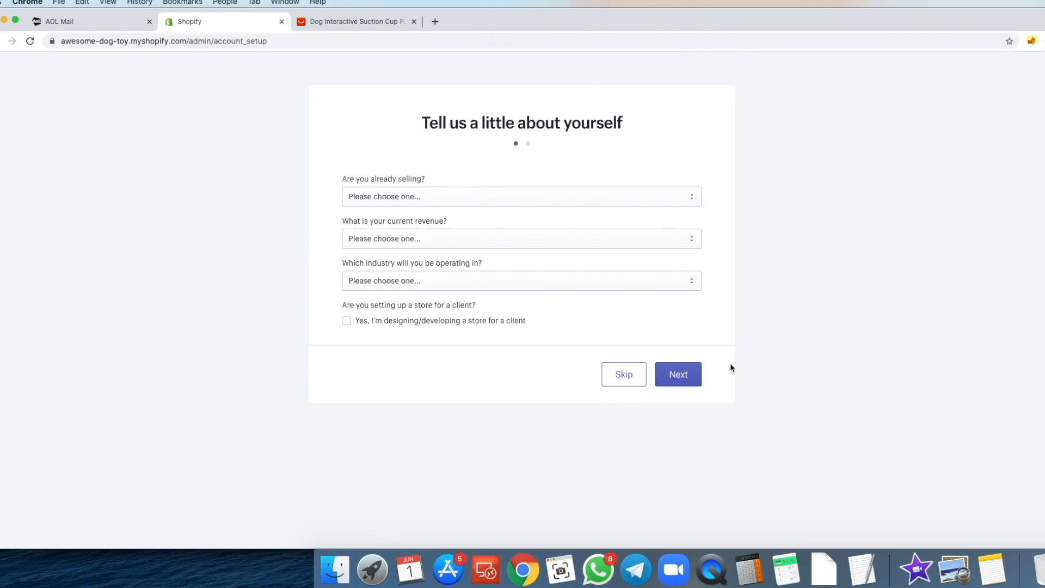
left_click(616, 381)
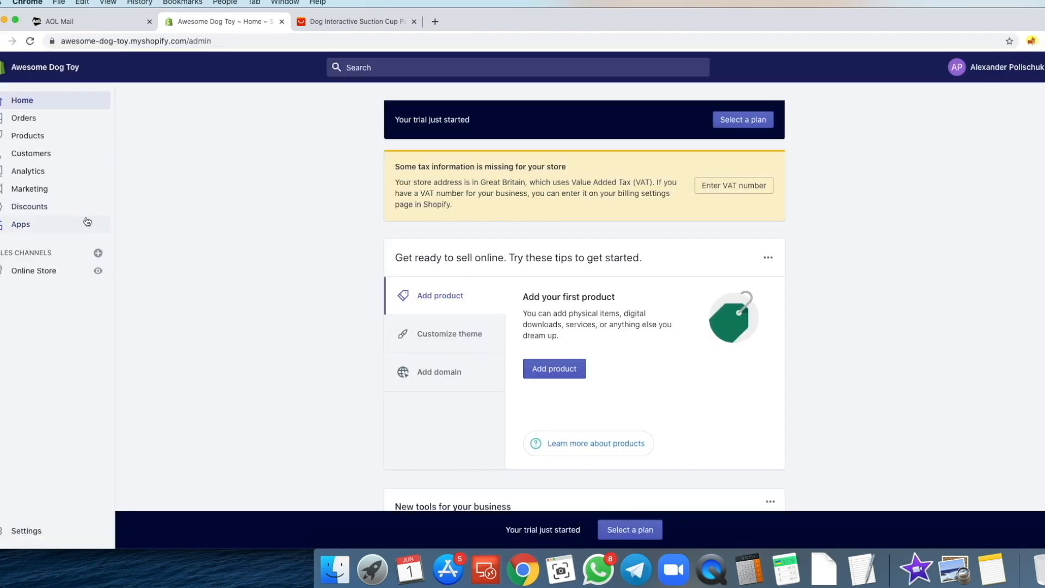
- Add and install the Oberlo dropshipping app from the store's Apps page
left_click(29, 239)
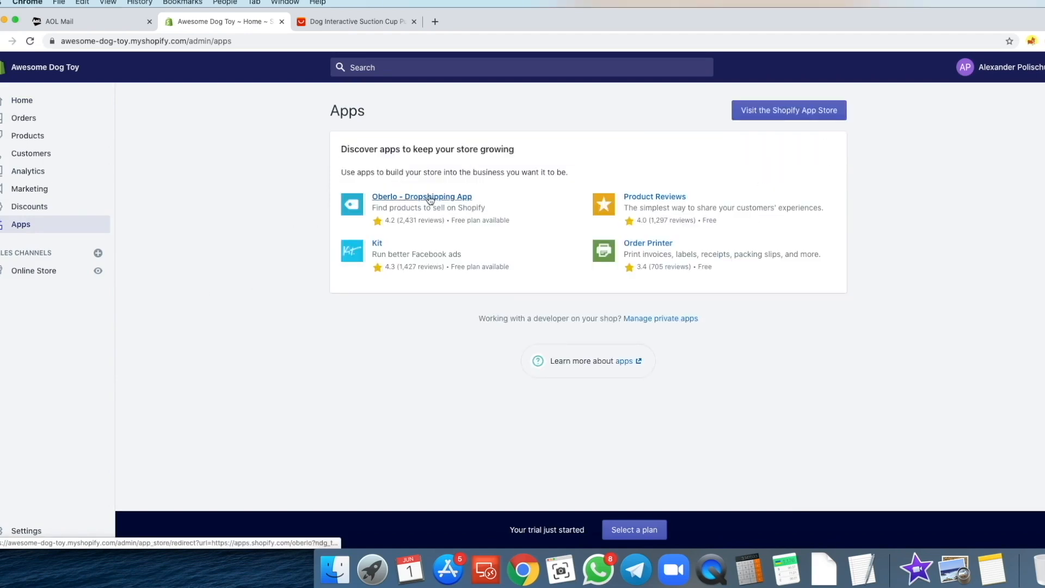
left_click(431, 200)
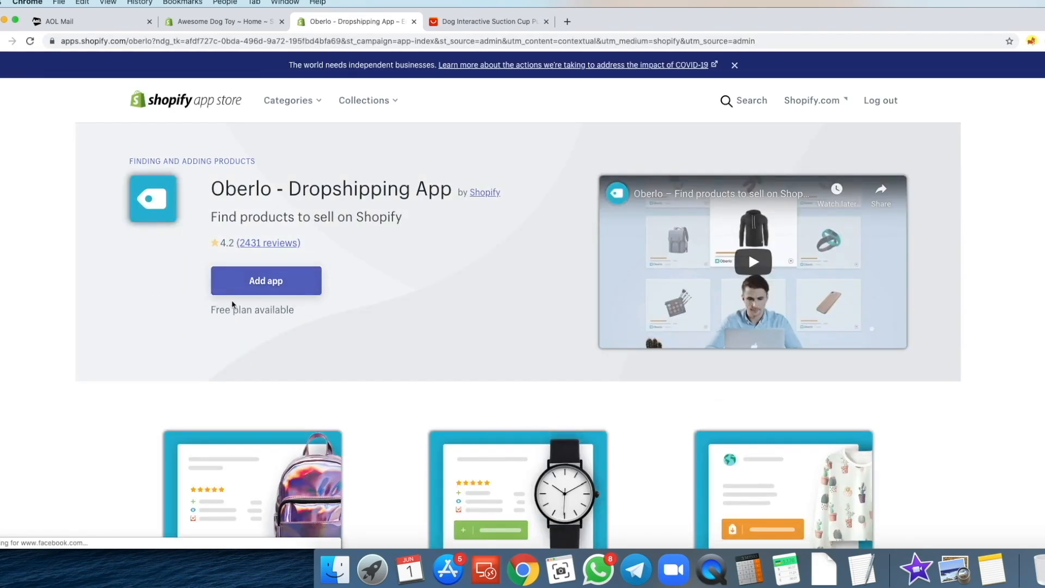
left_click(235, 288)
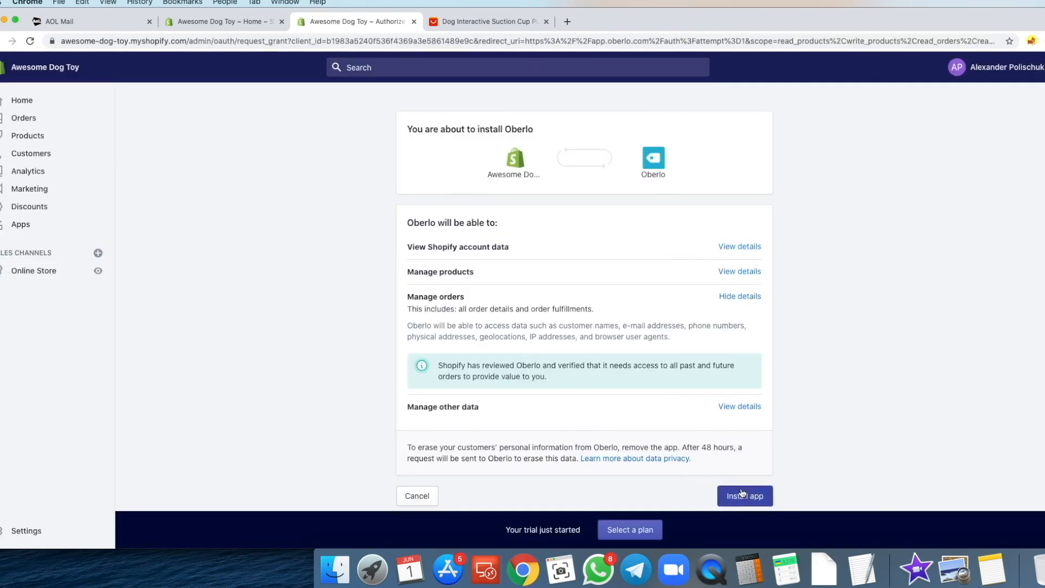
left_click(741, 493)
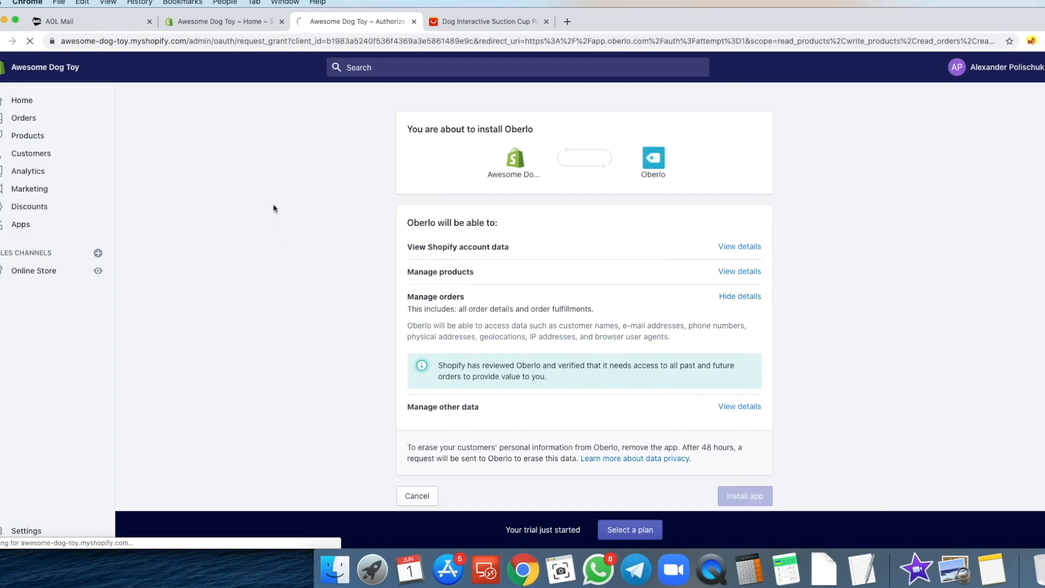
left_click(414, 22)
- Search the web for the Oberlo Chrome extension in a new tab
left_click(435, 22)
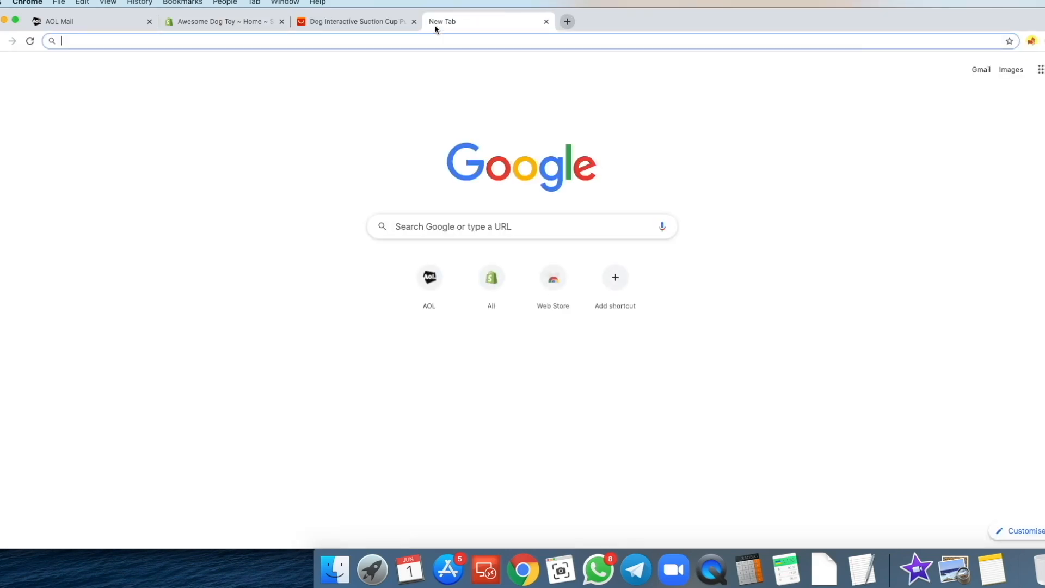
type("ob")
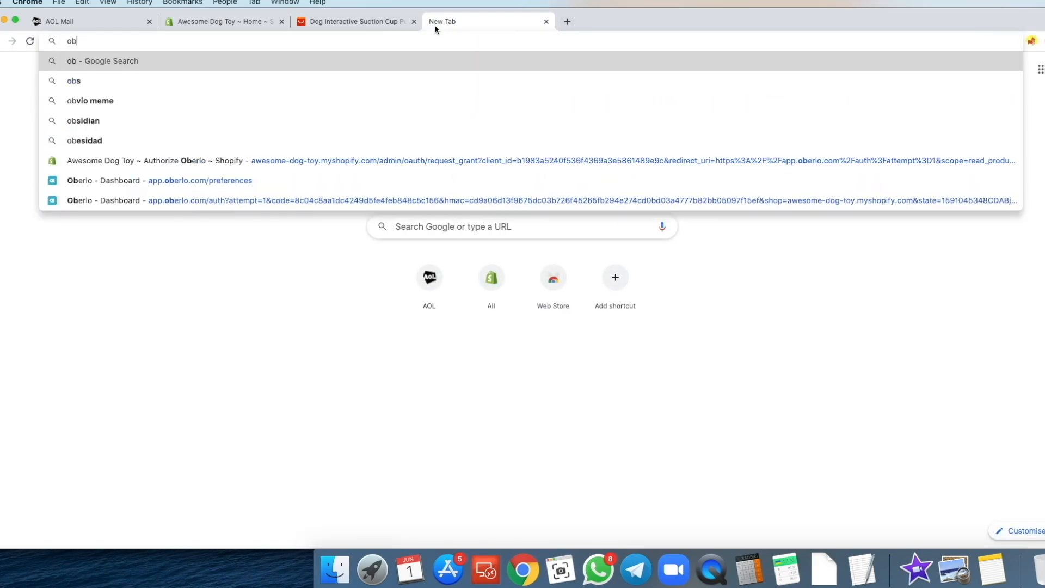
type("erlo")
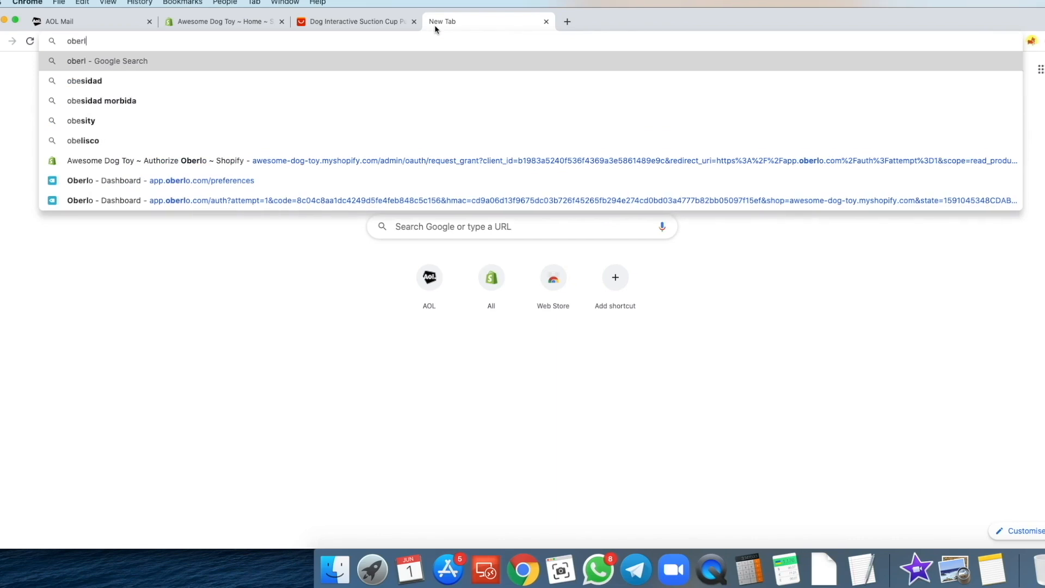
key("Down")
key("Return")
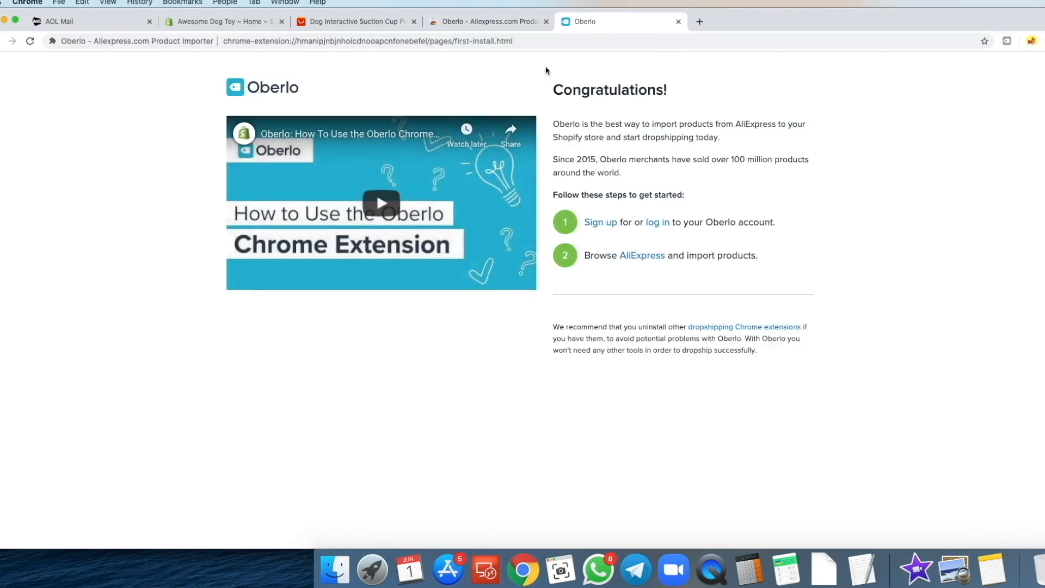
- Close the extension tabs and import the AliExpress dog suction cup toy into Oberlo's Import List
left_click(679, 22)
left_click(546, 22)
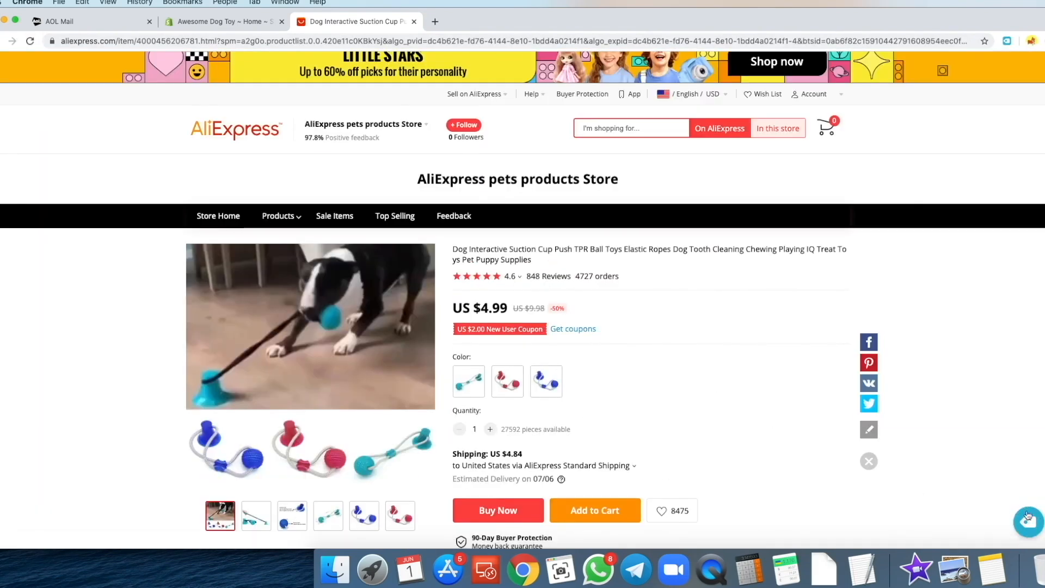
left_click(1028, 524)
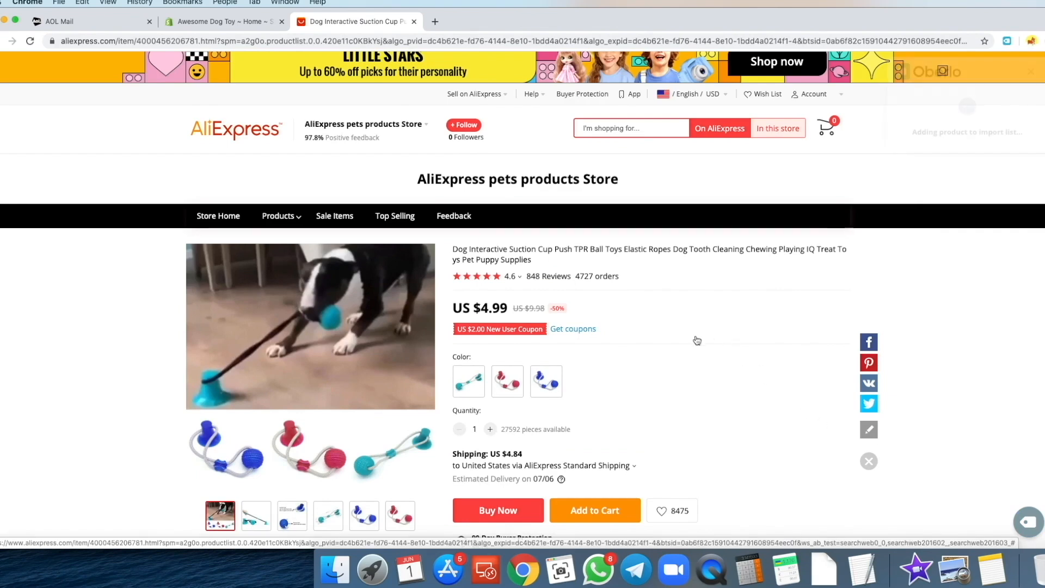
left_click(947, 151)
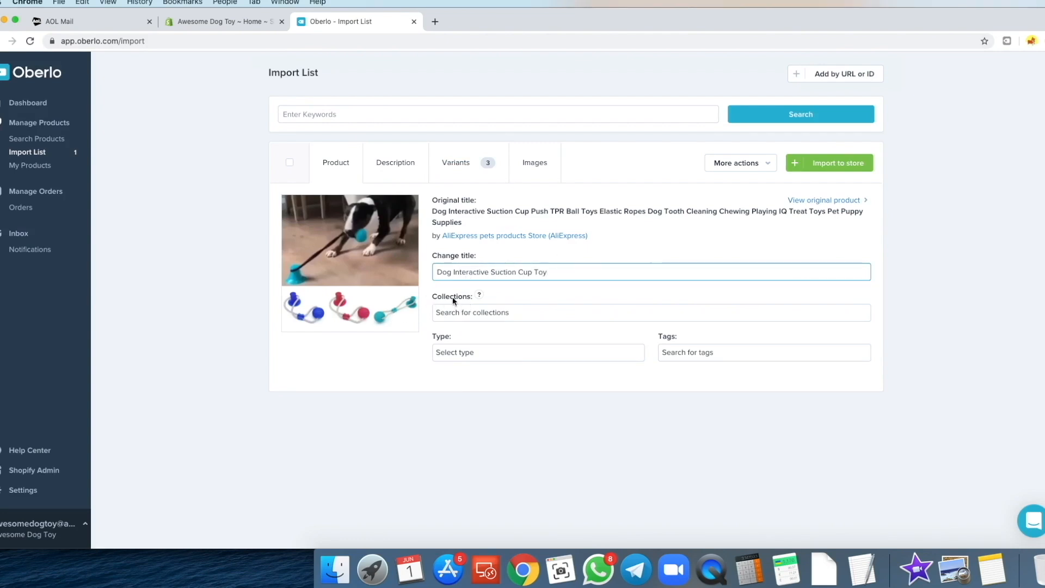
- Add the toy to the Home page collection and delete its imported description
left_click(458, 320)
left_click(460, 336)
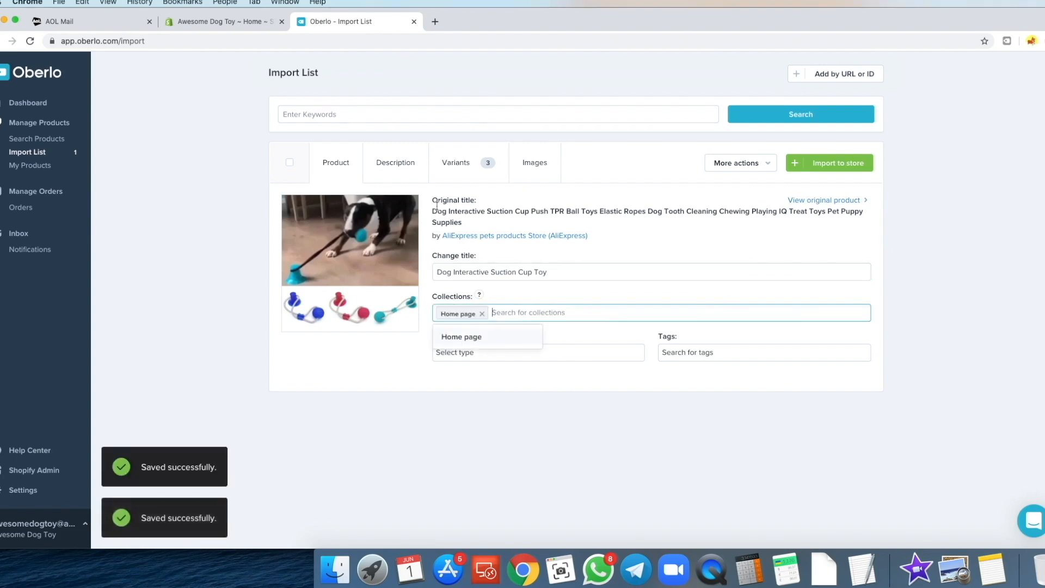
left_click(396, 163)
key("super+a")
key("BackSpace")
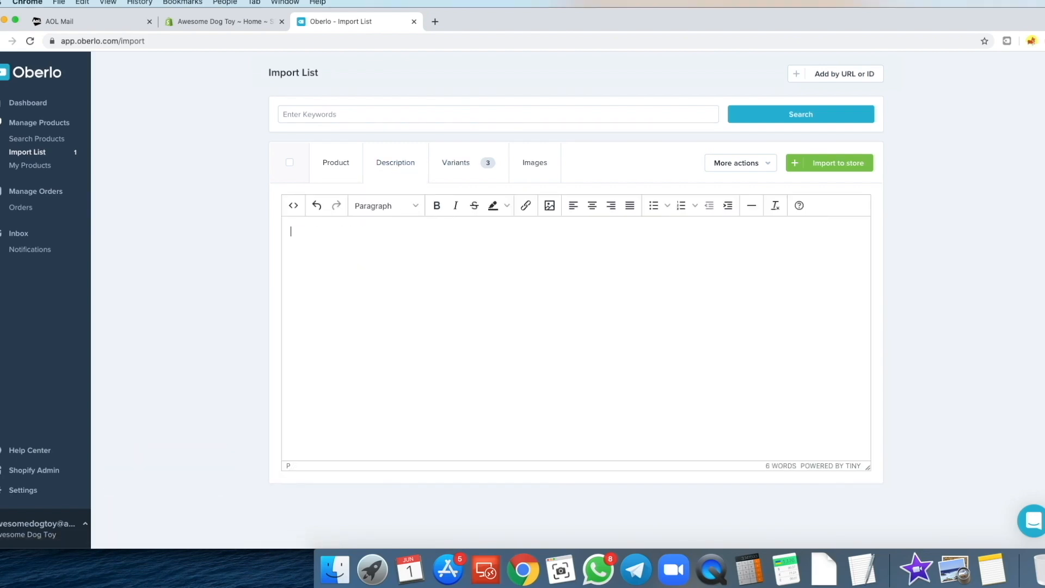
- Set every variant's price to 9.97 and compare-at price to 19.97
left_click(466, 177)
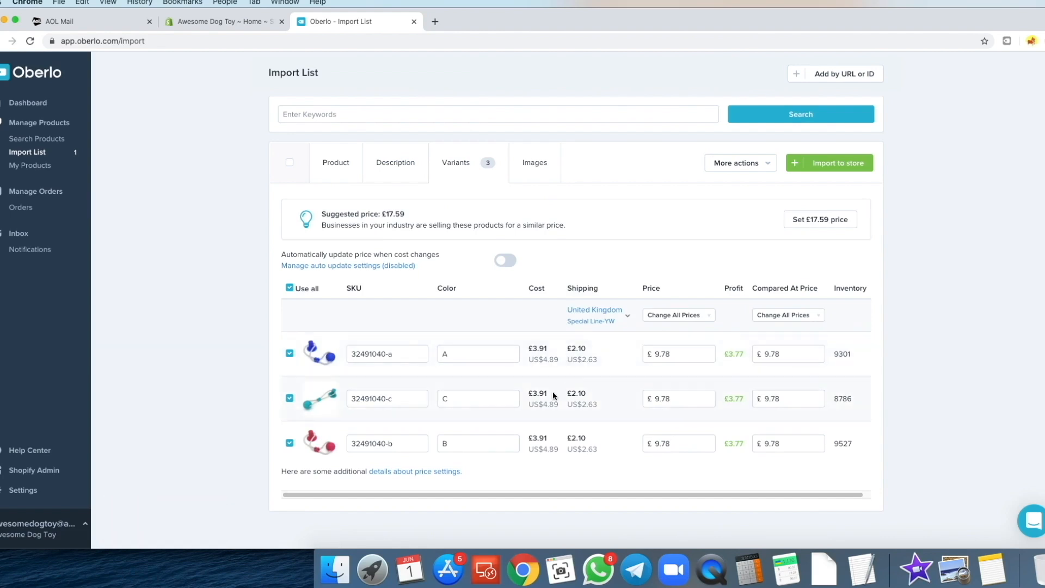
left_click(679, 316)
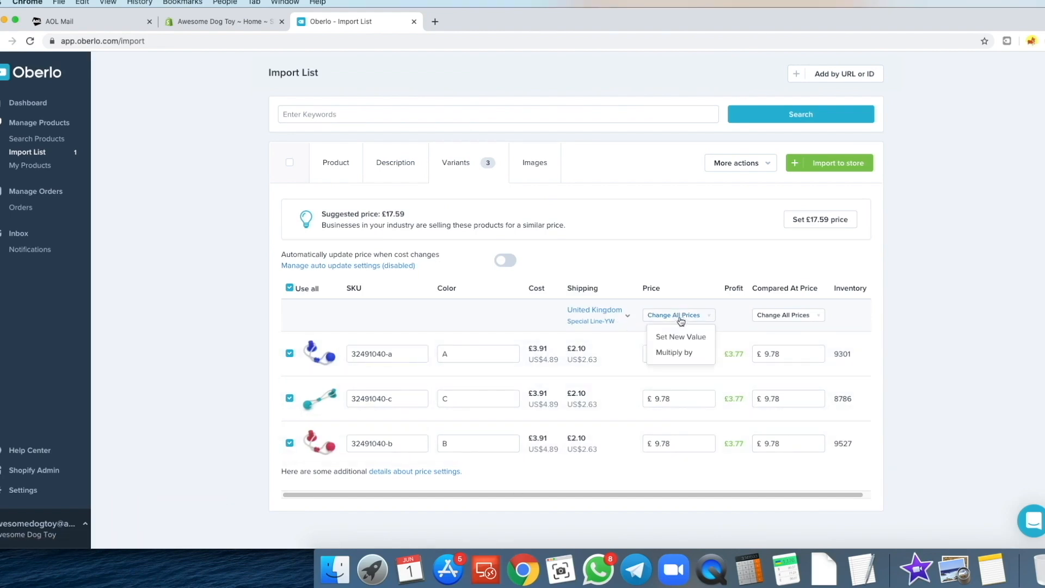
left_click(659, 338)
type("9.97")
left_click(723, 292)
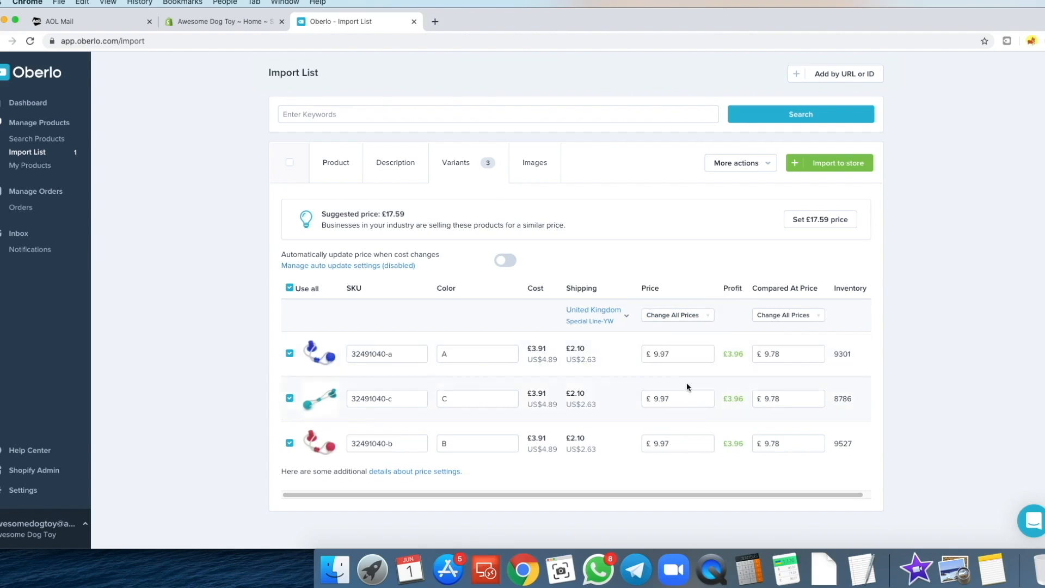
left_click(784, 316)
left_click(779, 336)
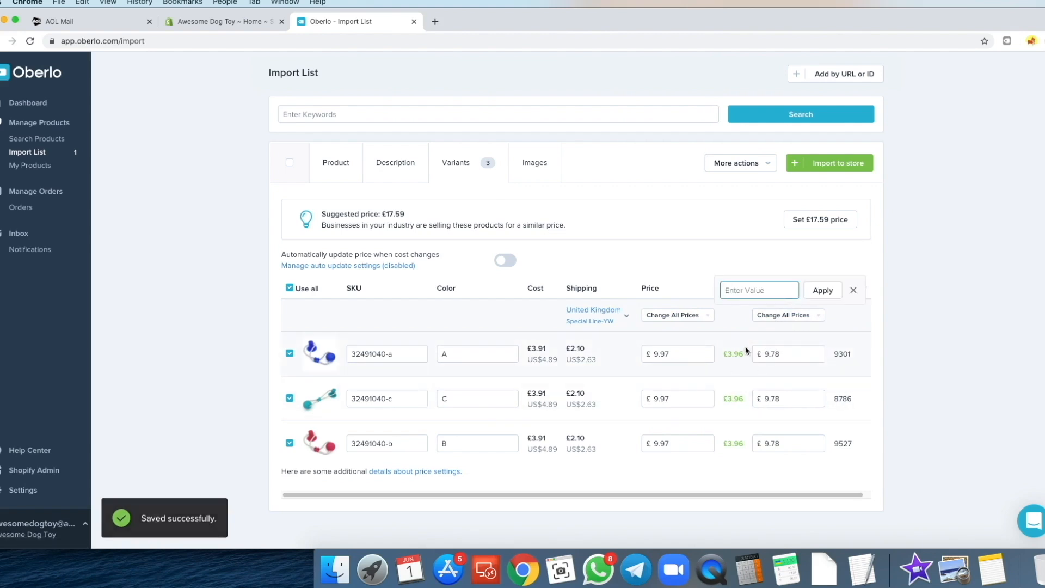
type("19.97")
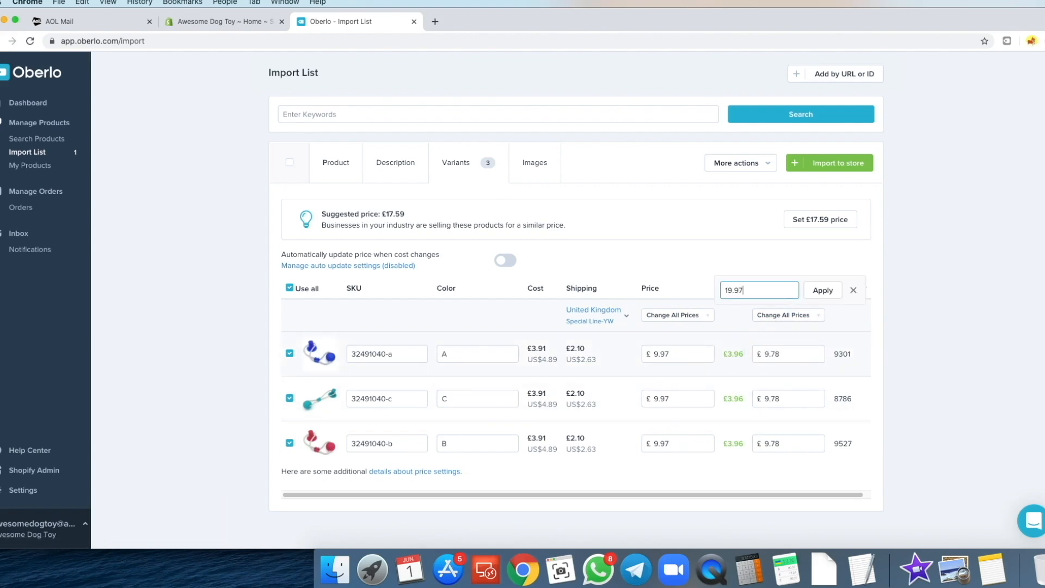
left_click(837, 292)
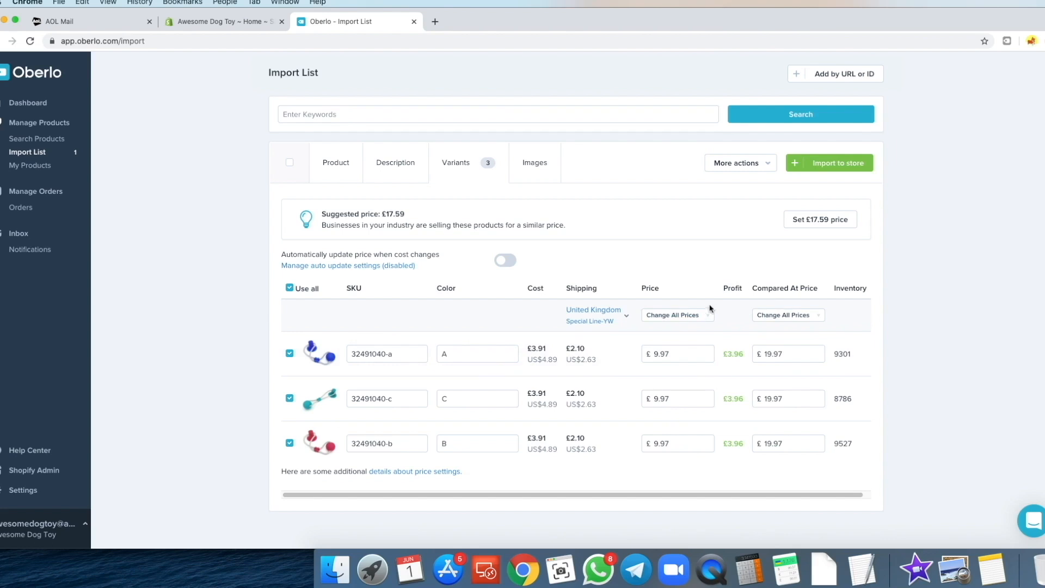
- Include the multi-colour toy image, import the product to Shopify, and open it there
left_click(547, 166)
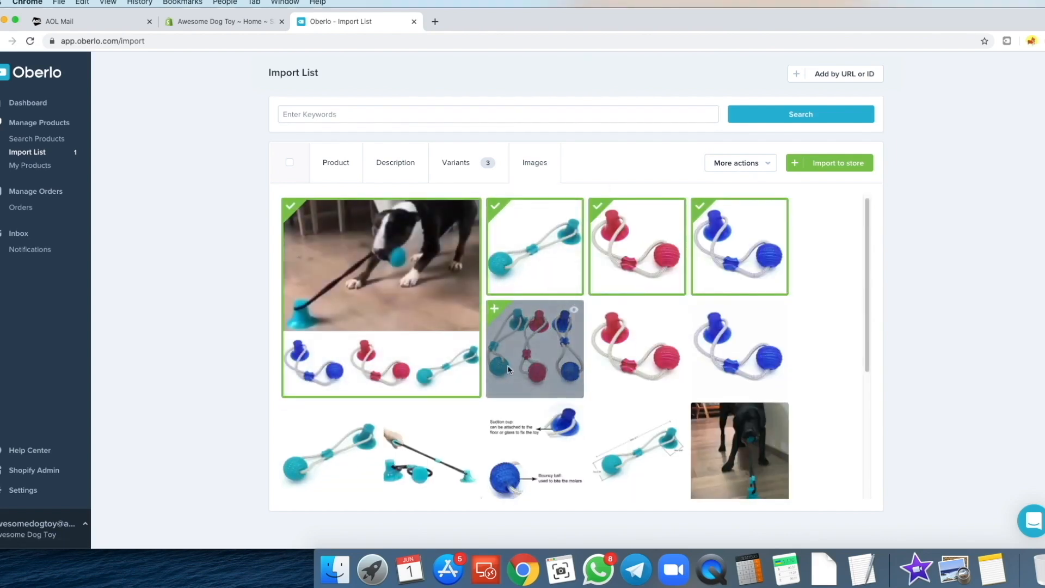
scroll(487, 314, "down", 1)
left_click(488, 314)
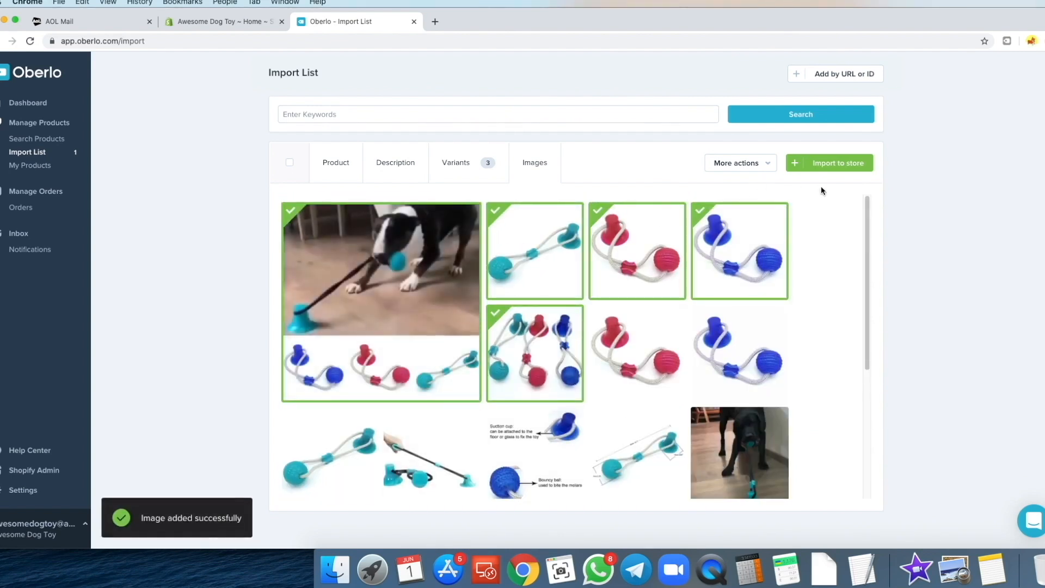
left_click(856, 167)
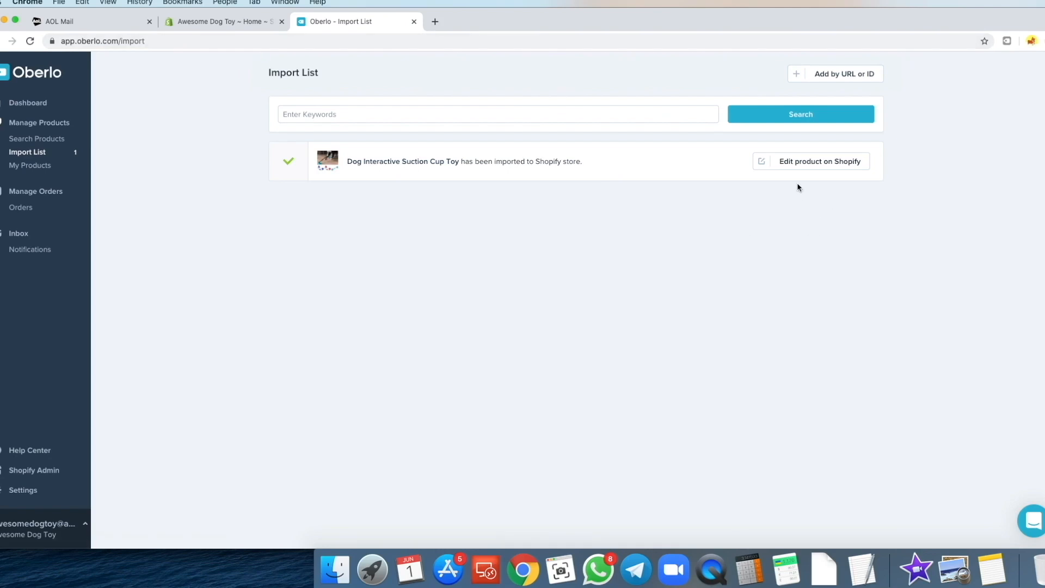
left_click(821, 162)
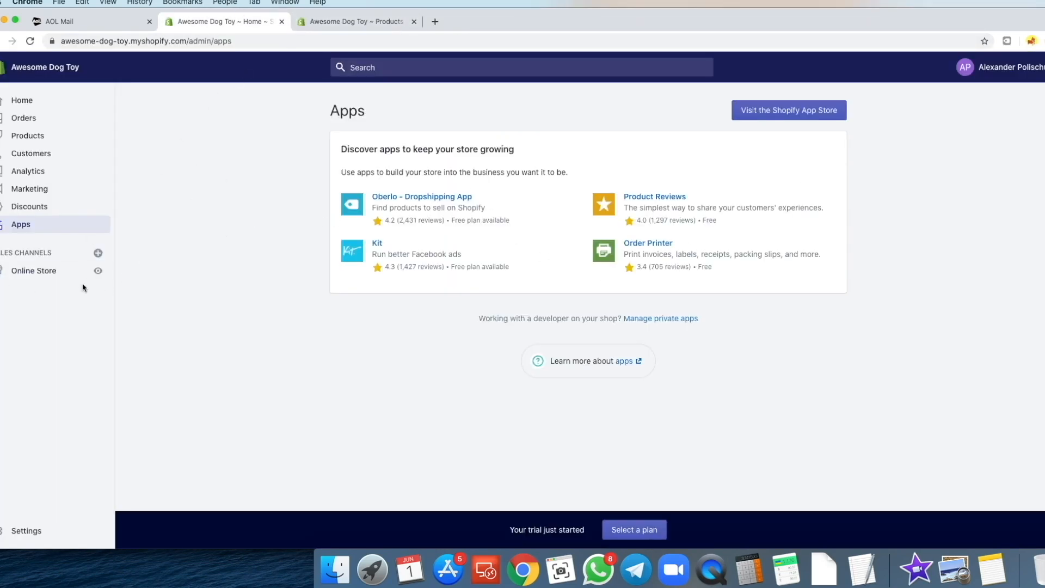
- Preview the suction cup toy's product page in the Debut theme, then open General settings
left_click(30, 273)
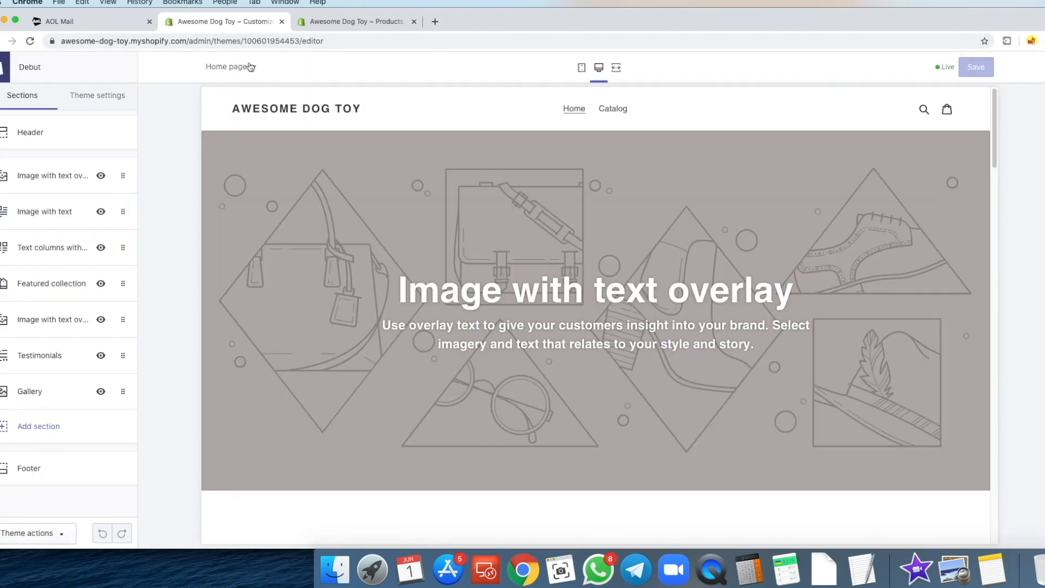
left_click(629, 113)
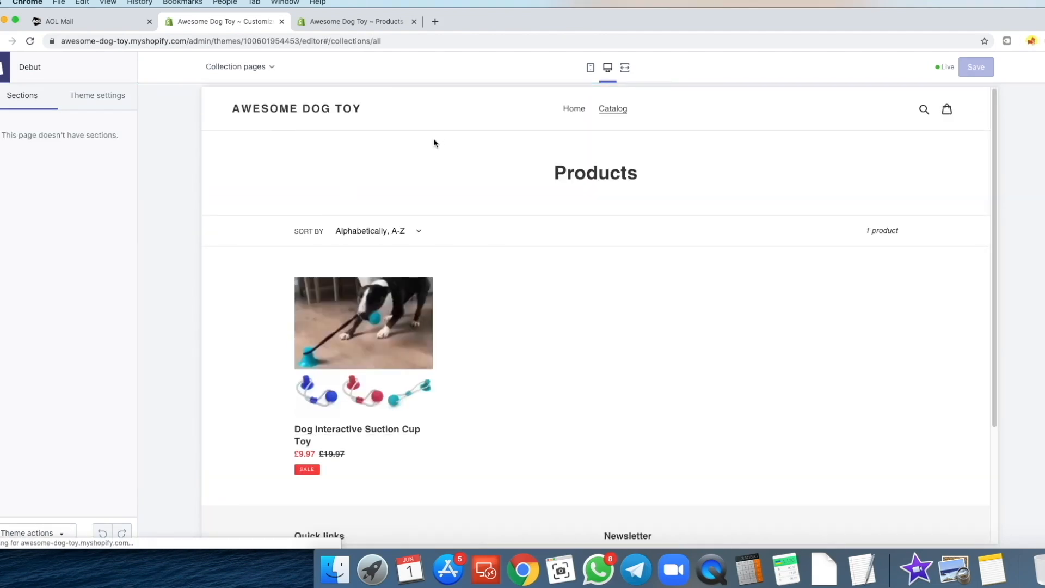
left_click_drag(605, 222, 654, 222)
left_click(643, 222)
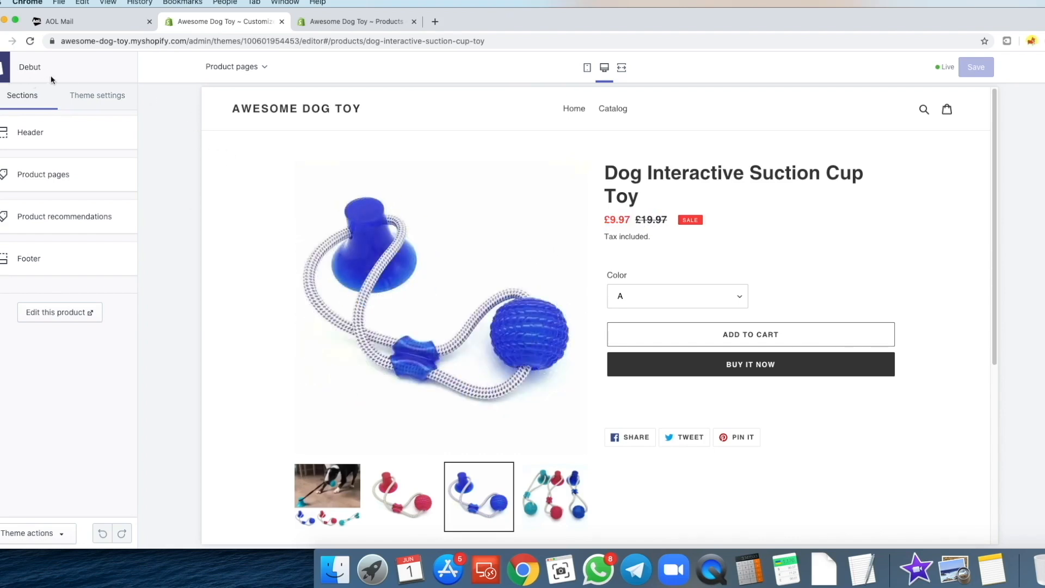
left_click(8, 69)
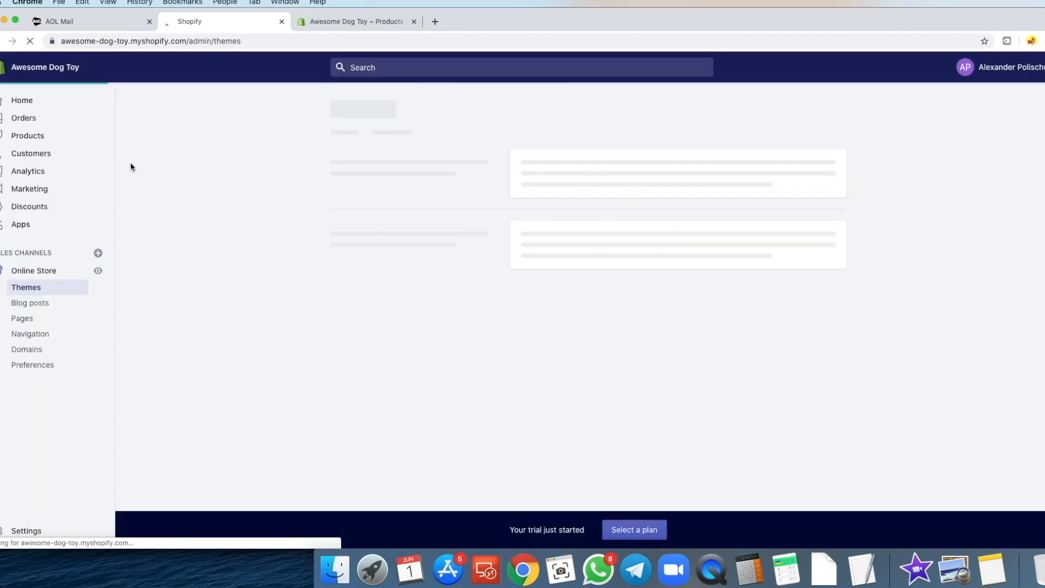
left_click(25, 531)
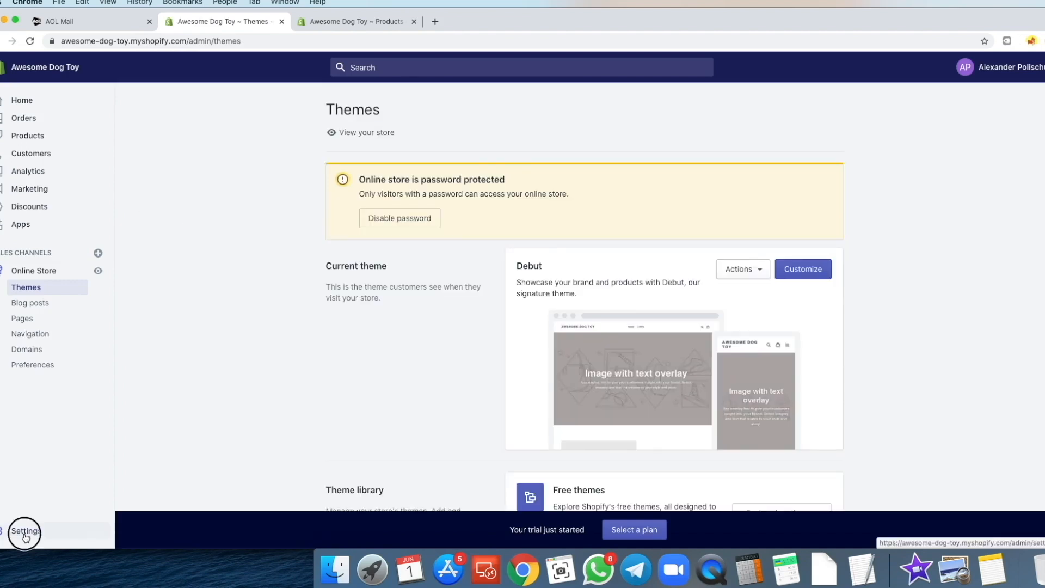
left_click(398, 158)
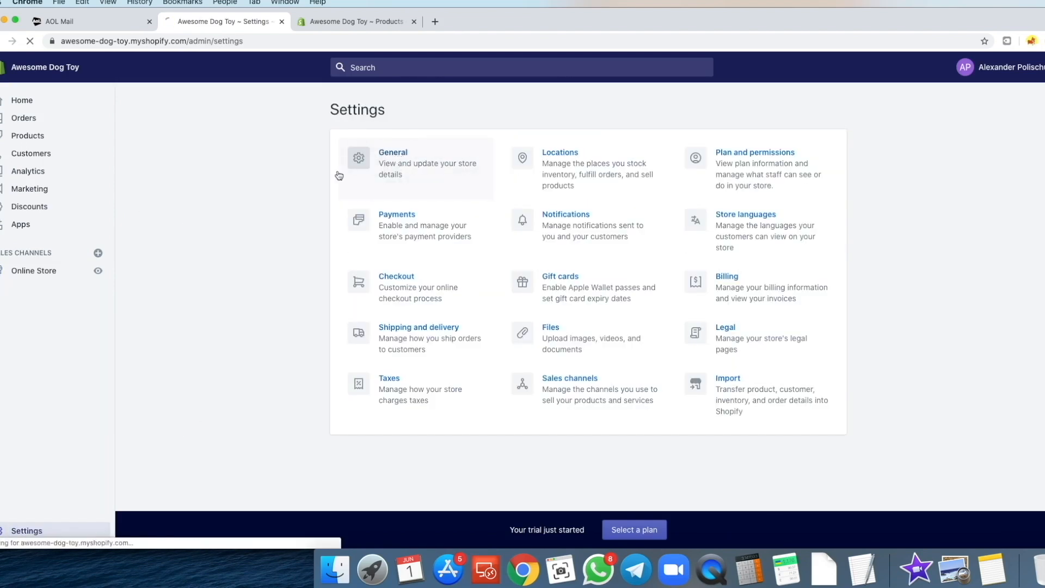
- Switch the store currency from British Pound to US Dollar (USD) and save
scroll(243, 264, "down", 15)
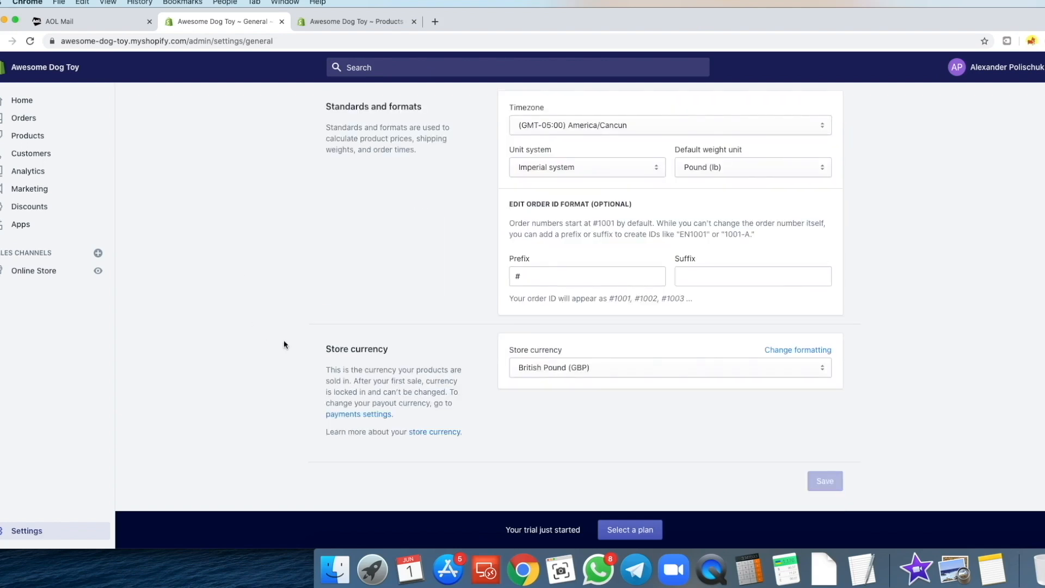
left_click(574, 374)
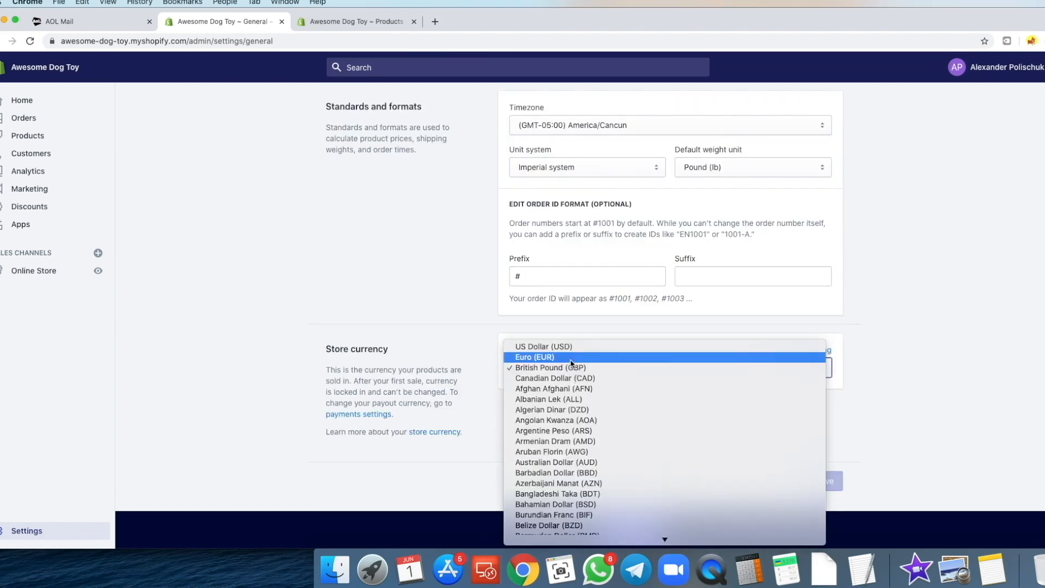
left_click(574, 355)
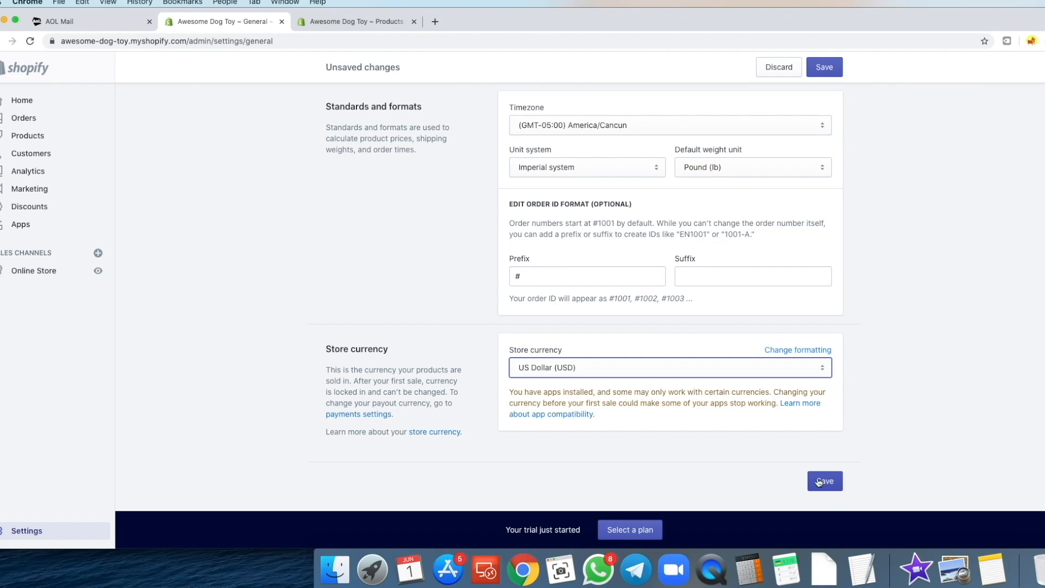
left_click(825, 483)
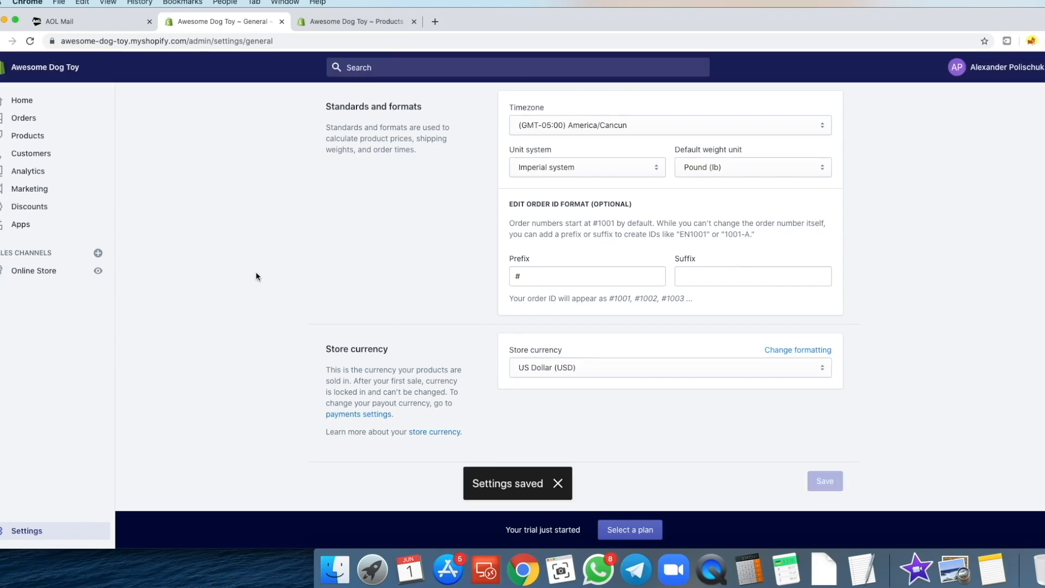
left_click(23, 273)
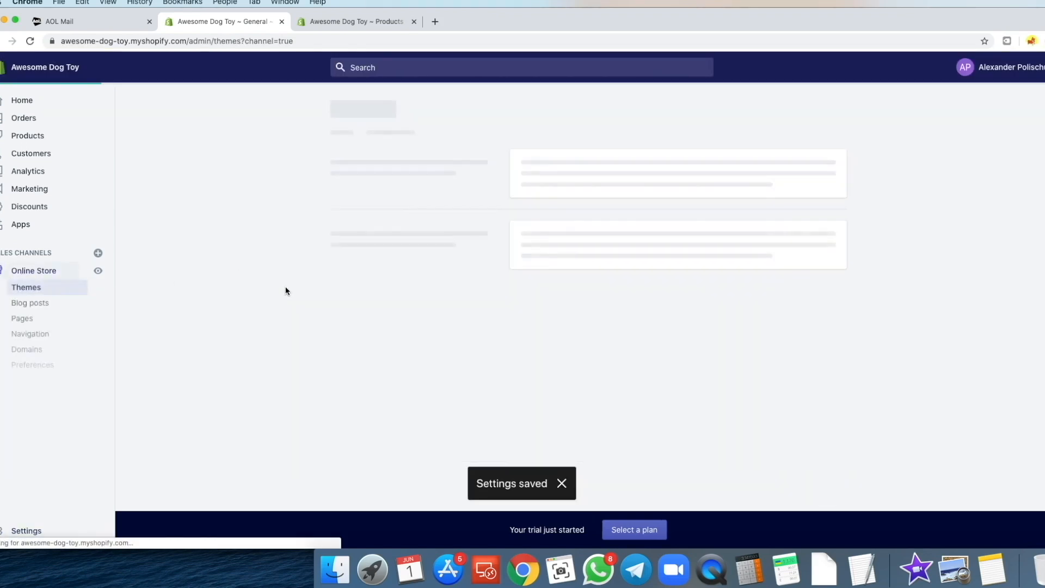
- View the toy's product page in the theme customizer, then move to its admin edit page
left_click(819, 275)
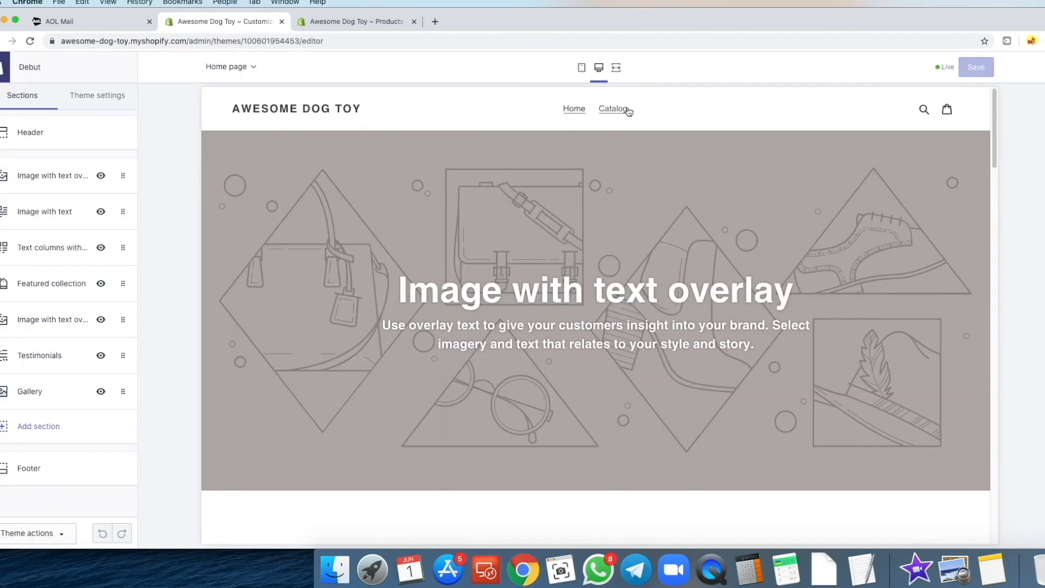
left_click(621, 109)
left_click(365, 324)
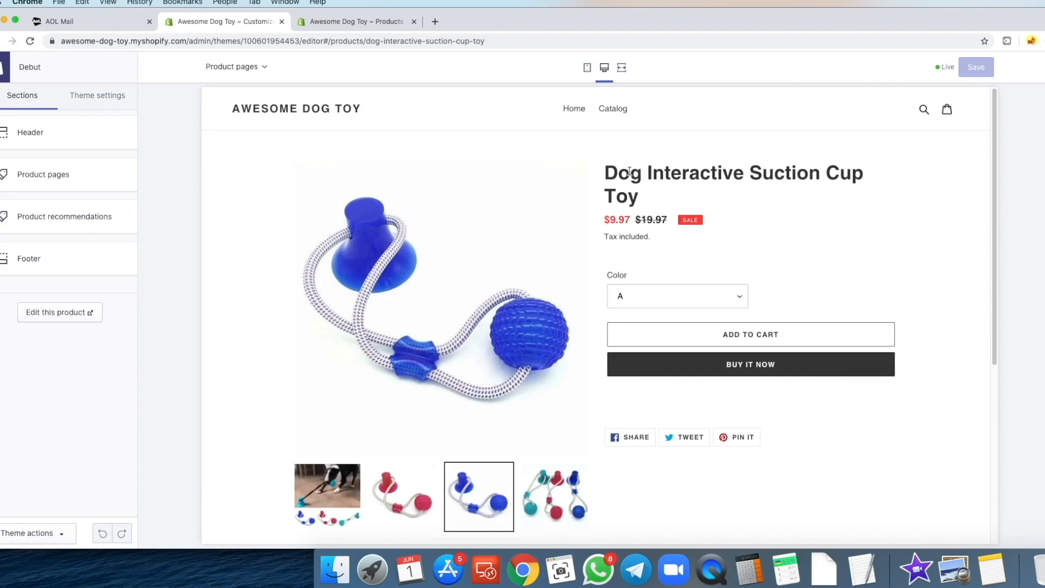
left_click_drag(610, 173, 910, 191)
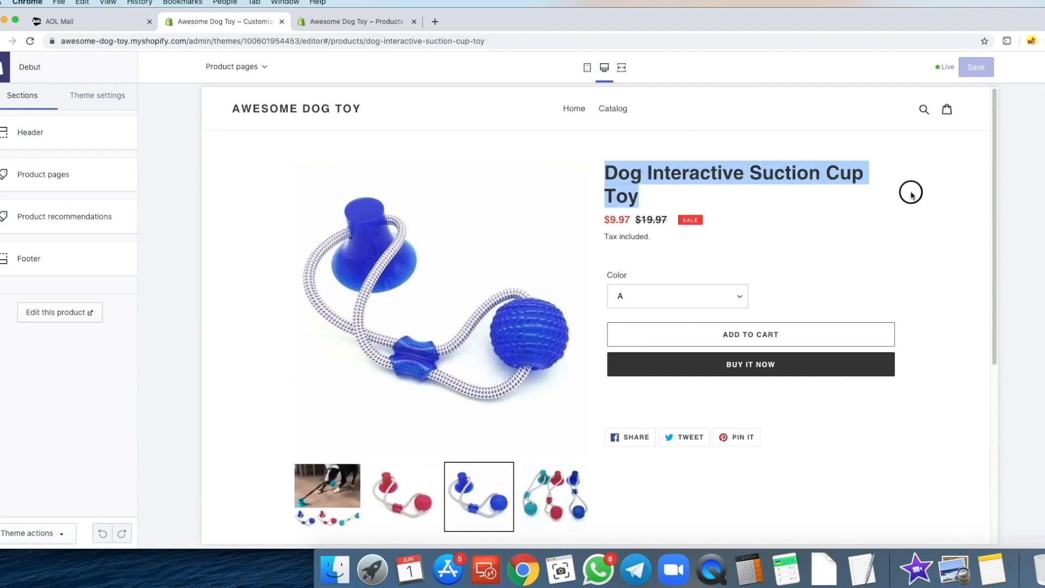
left_click(755, 179)
left_click(338, 21)
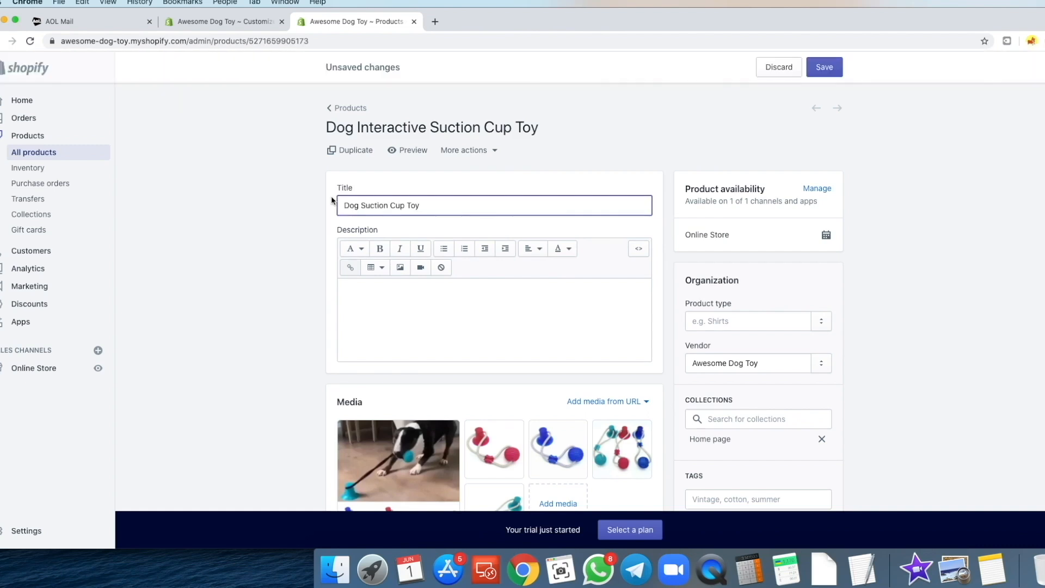
- Rename the product to 'Active Dog Suction Cup Toy' and save it
type("Active")
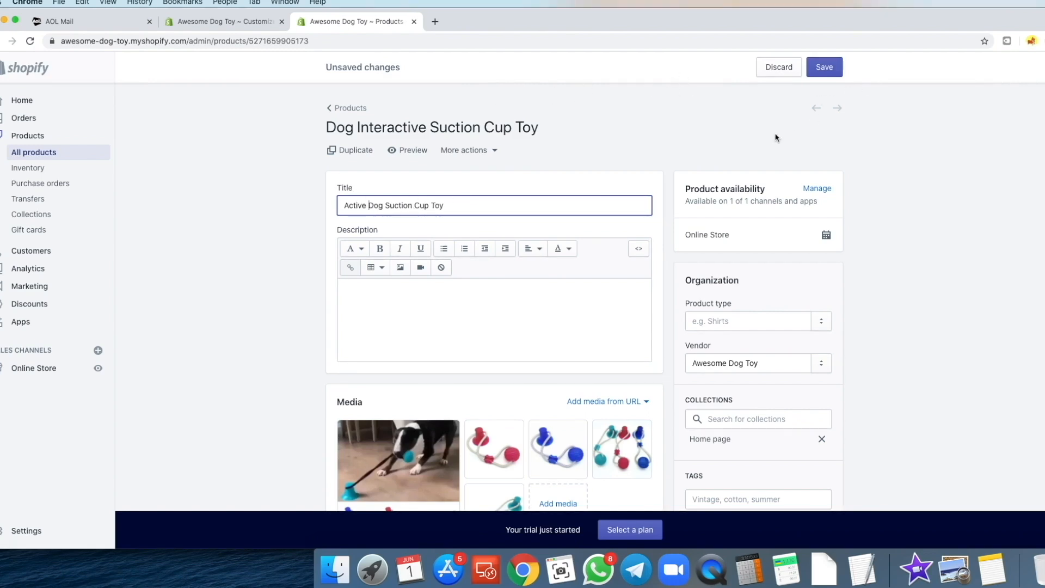
scroll(767, 127, "down", 1)
left_click(824, 68)
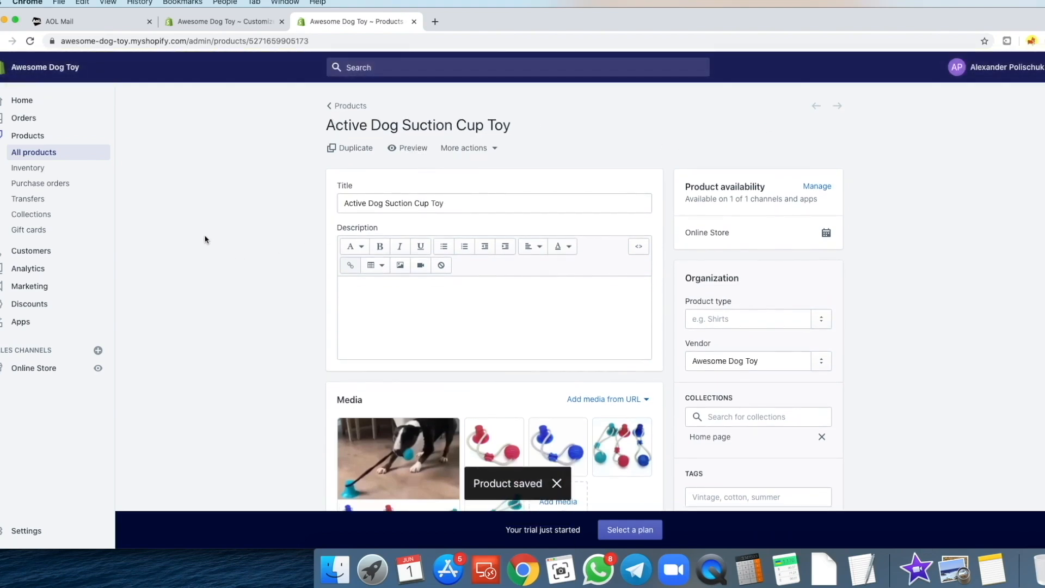
- Cycle through the red toy, blue toy, three-toy photo and dog GIF images in the theme preview
left_click(216, 22)
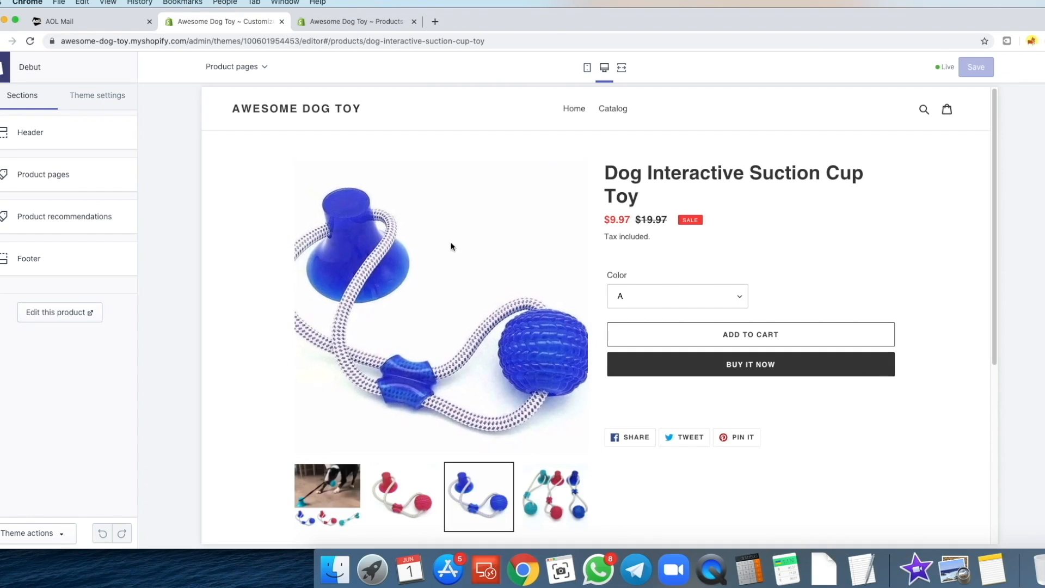
scroll(381, 327, "down", 2)
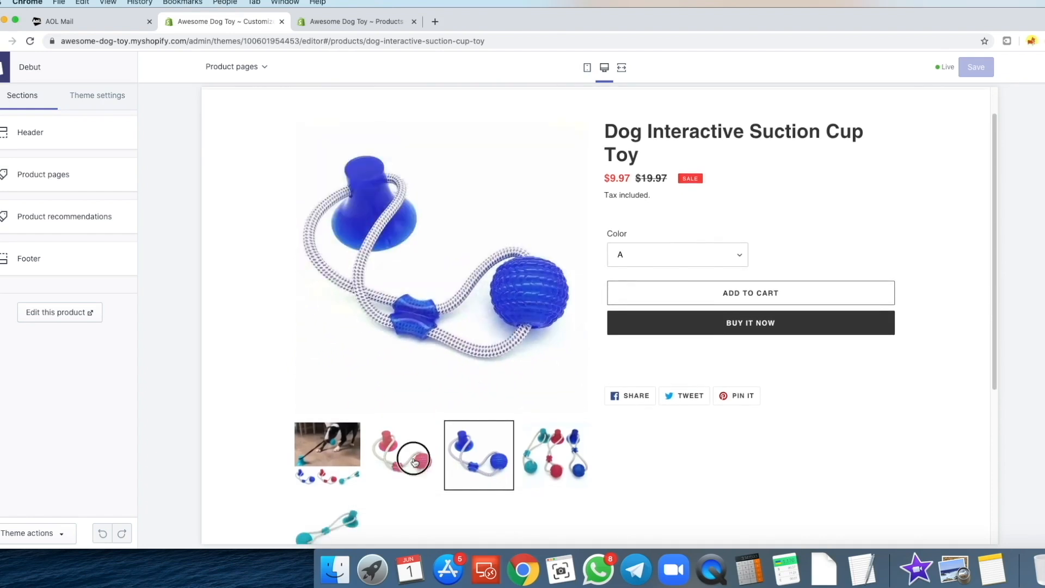
left_click(403, 455)
left_click(547, 463)
left_click(355, 444)
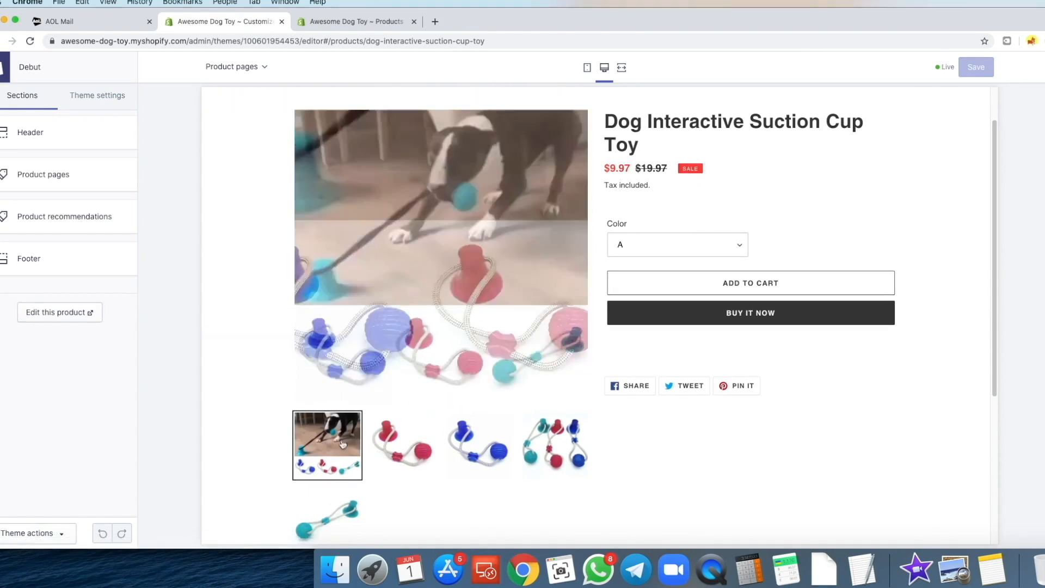
left_click(477, 463)
left_click(541, 454)
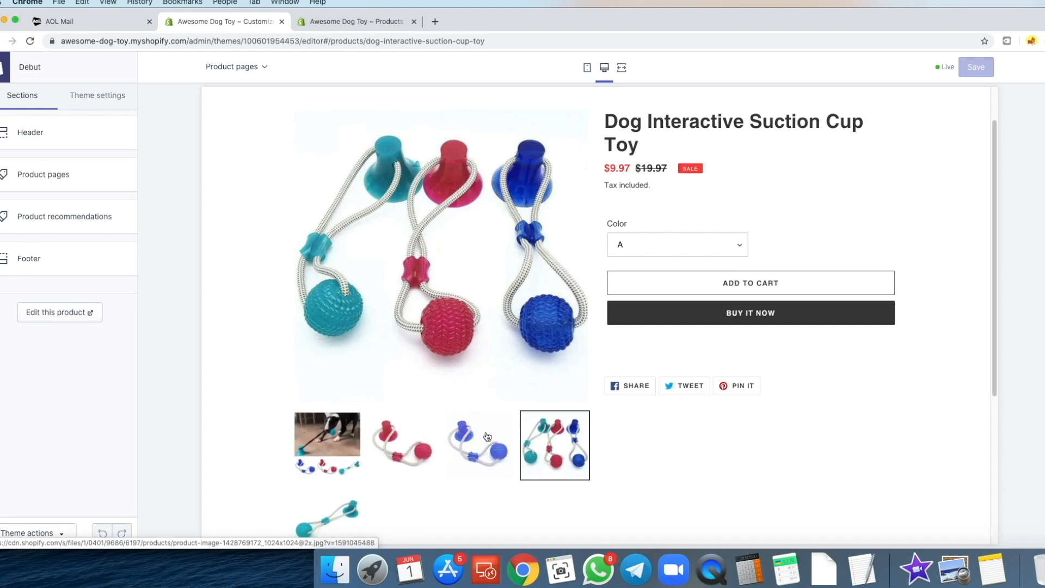
left_click(347, 450)
left_click(547, 444)
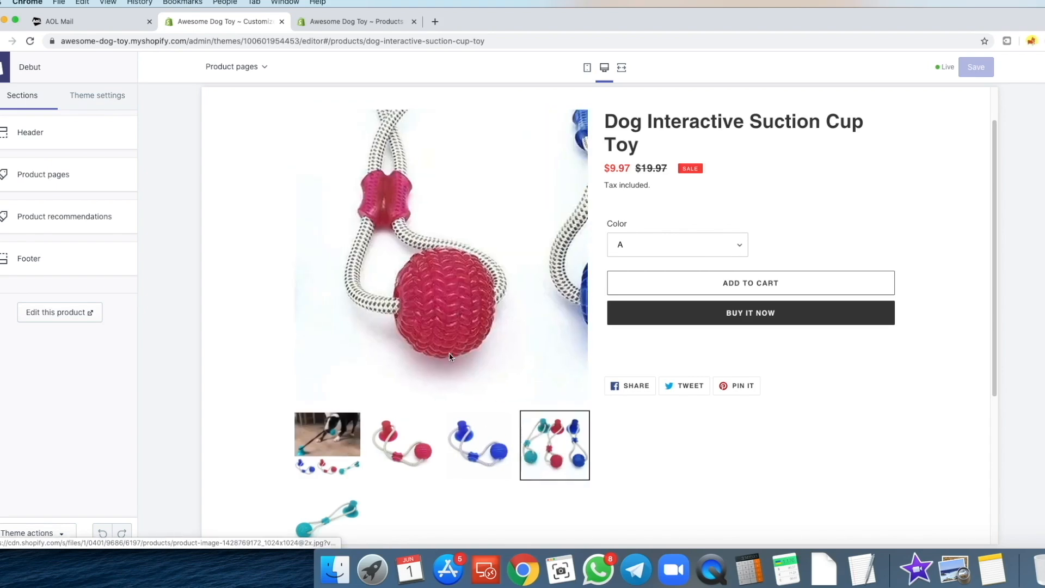
left_click(435, 21)
- Load amazon.com and scroll through the suction cup dog toy results
type("amazon")
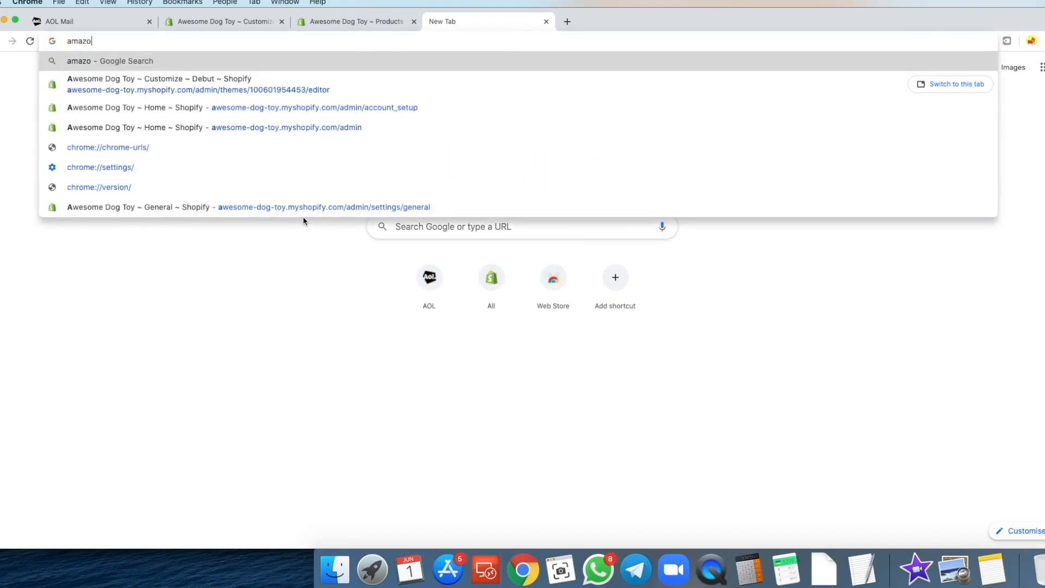
type(".com")
key("Return")
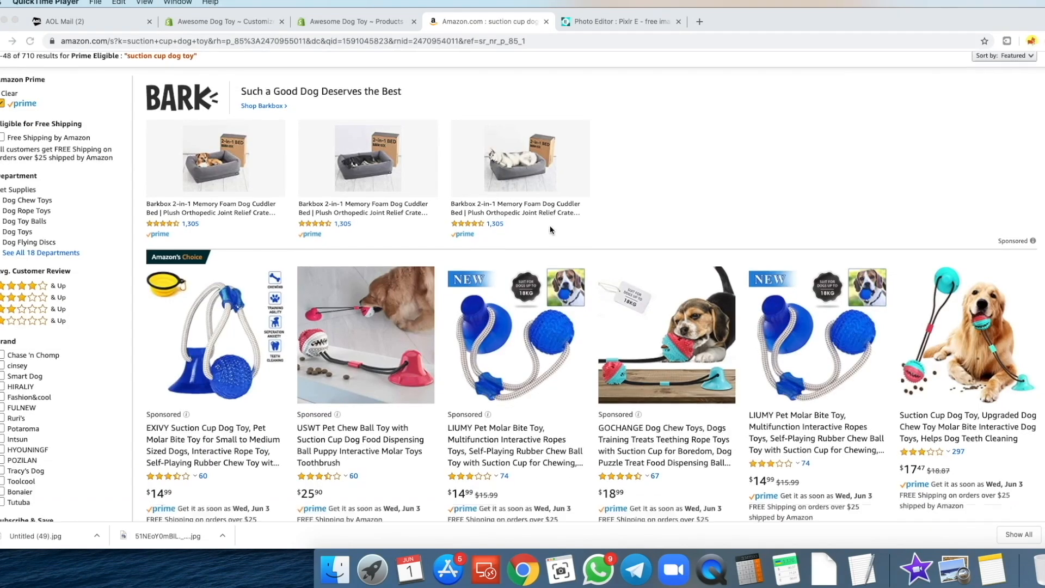
scroll(476, 246, "down", 2)
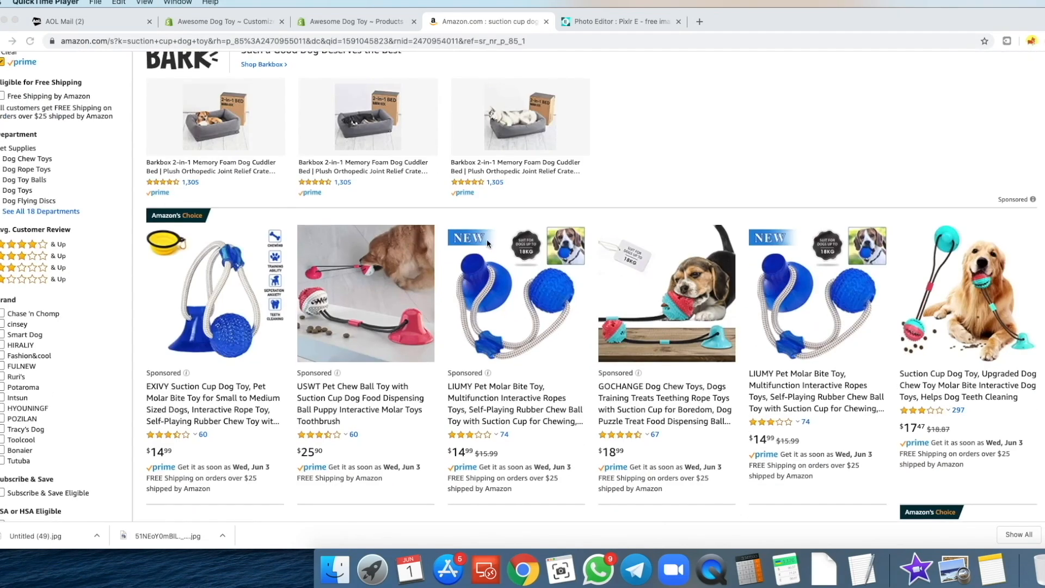
scroll(475, 246, "up", 3)
scroll(489, 234, "down", 4)
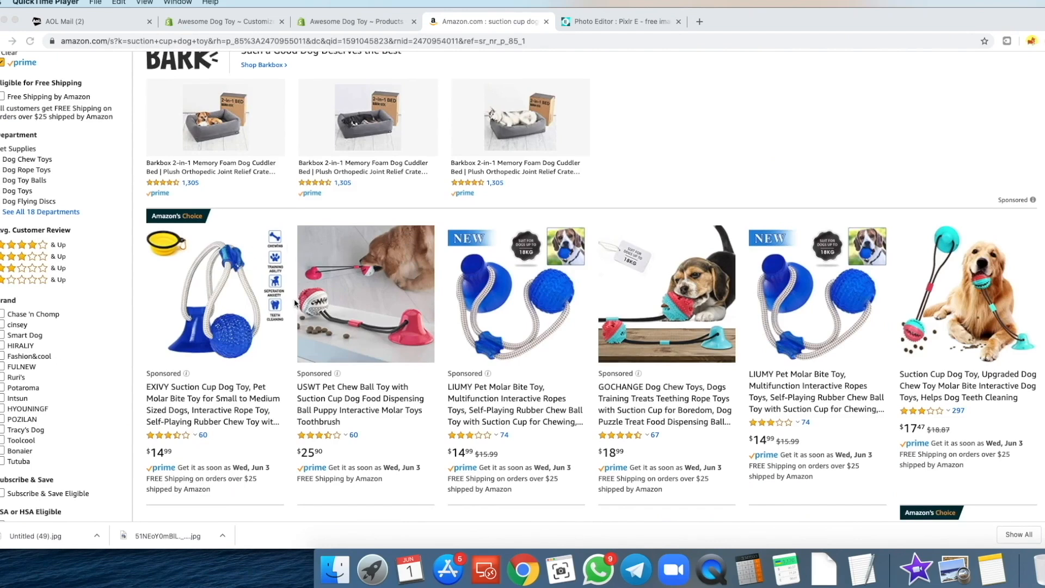
scroll(295, 302, "down", 1)
left_click(656, 180)
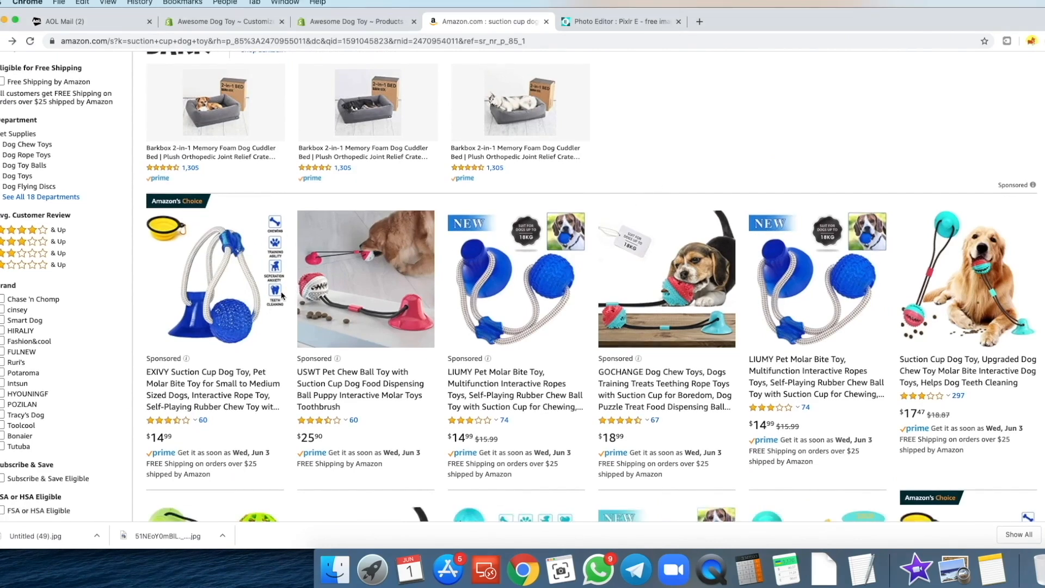
scroll(282, 295, "down", 3)
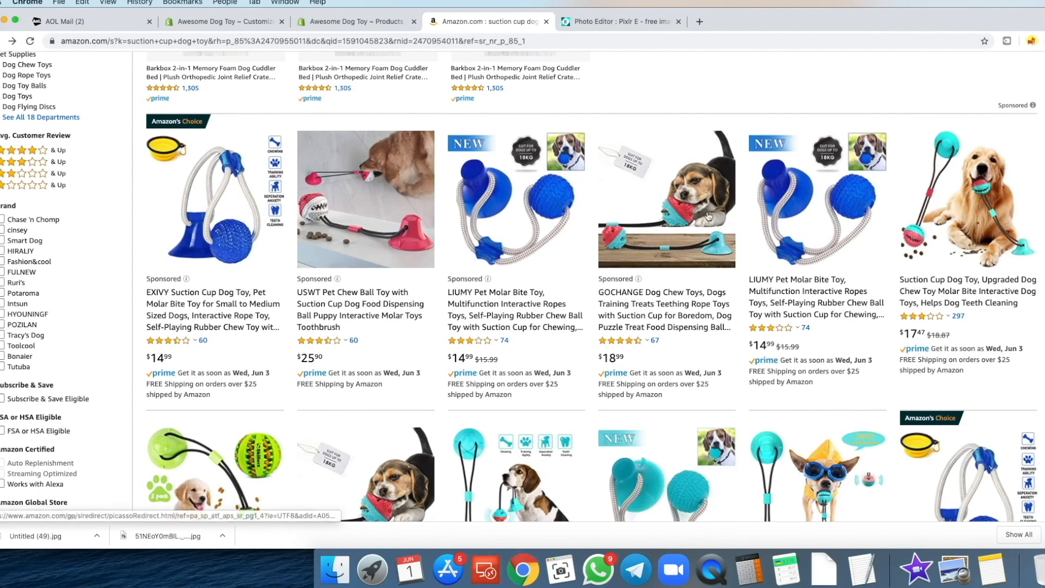
- Open the EXIVY and Qilmy suction cup toy listings in new tabs and view each
left_click(219, 239, "super")
scroll(479, 261, "down", 5)
scroll(778, 266, "down", 5)
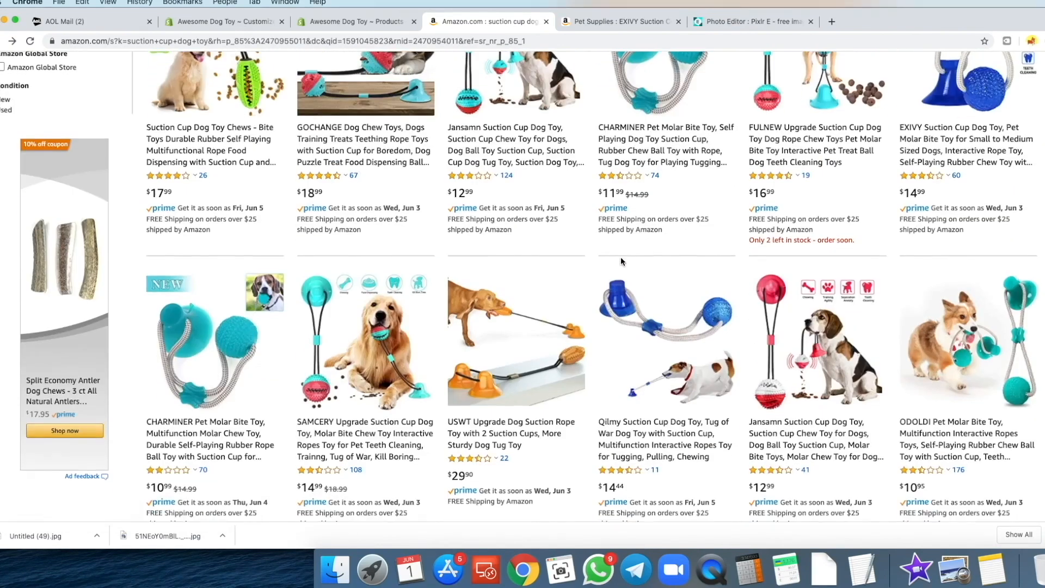
scroll(621, 260, "down", 2)
left_click(664, 289, "super")
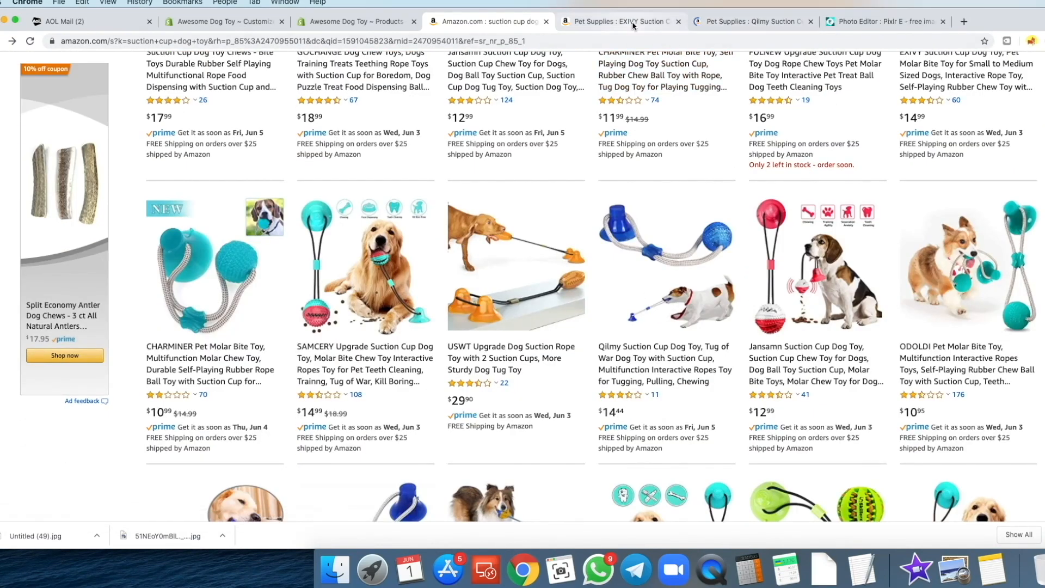
left_click(633, 24)
left_click(718, 21)
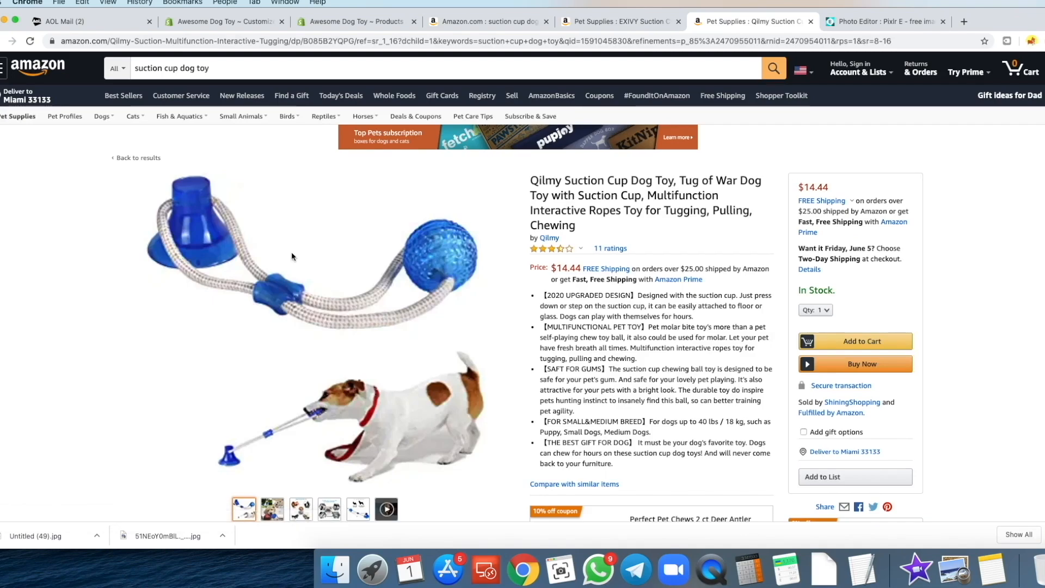
scroll(292, 251, "down", 2)
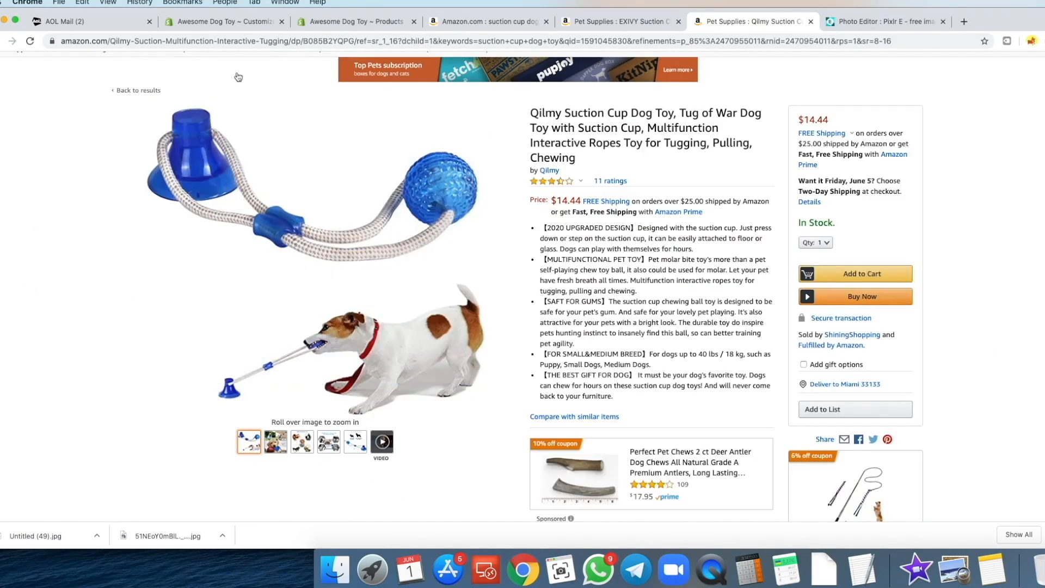
- Return to the store's product admin page for the toy
left_click(229, 23)
left_click(310, 23)
scroll(309, 235, "down", 4)
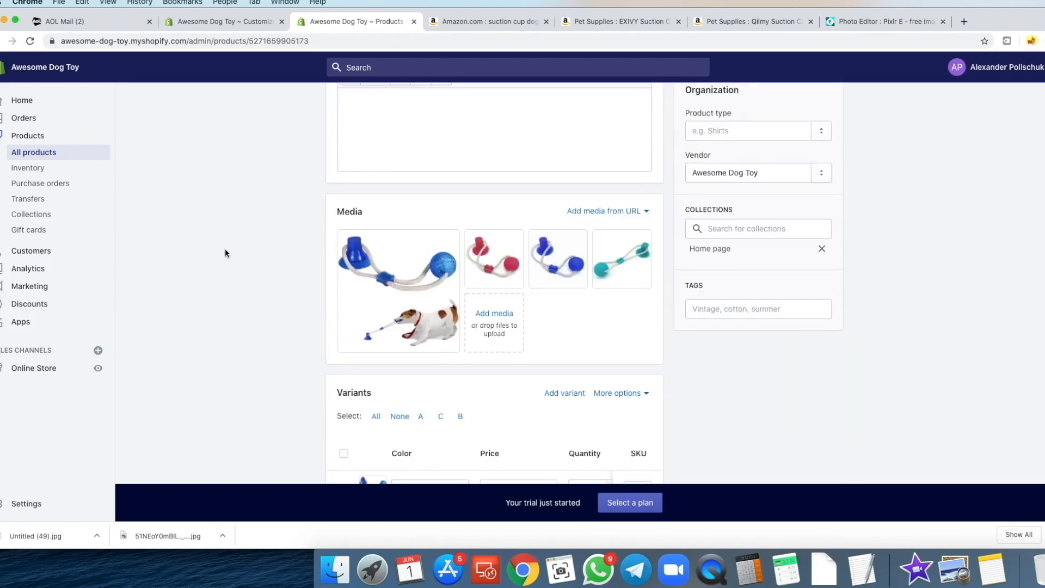
- Compare the EXIVY and Qilmy product pages against the Amazon search results
left_click(461, 26)
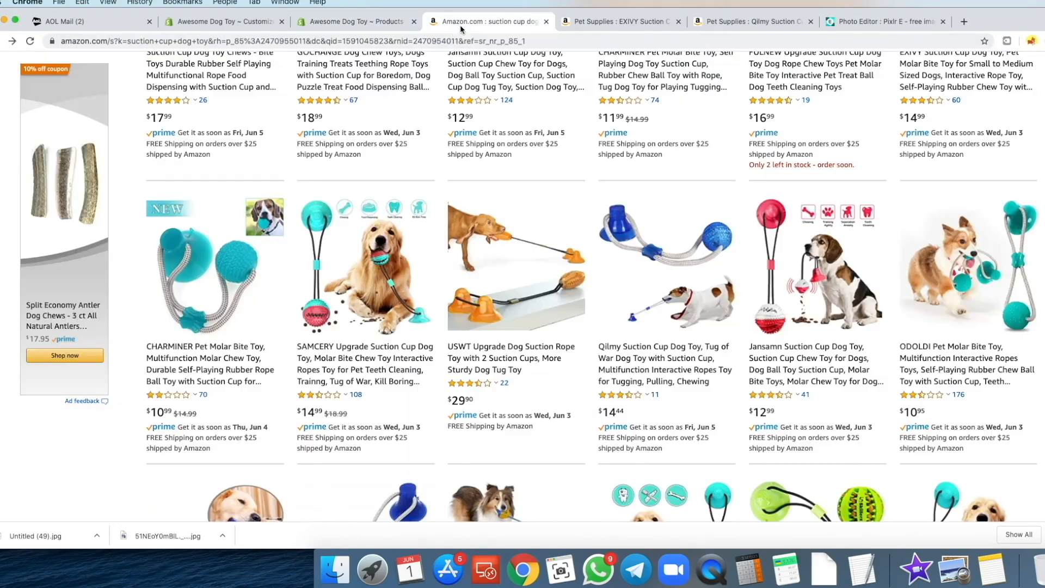
left_click(580, 23)
left_click(727, 24)
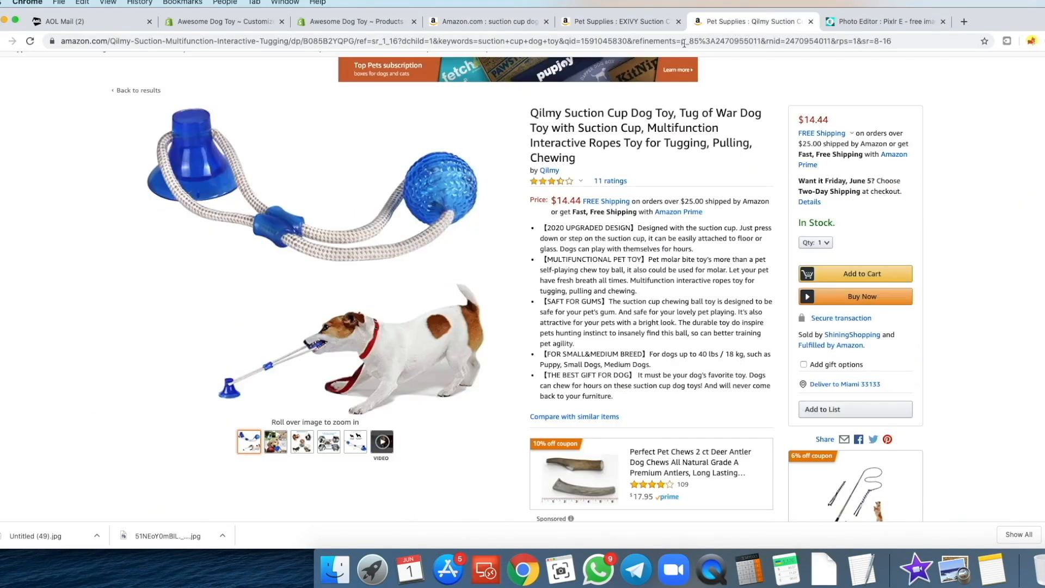
scroll(2, 265, "up", 1)
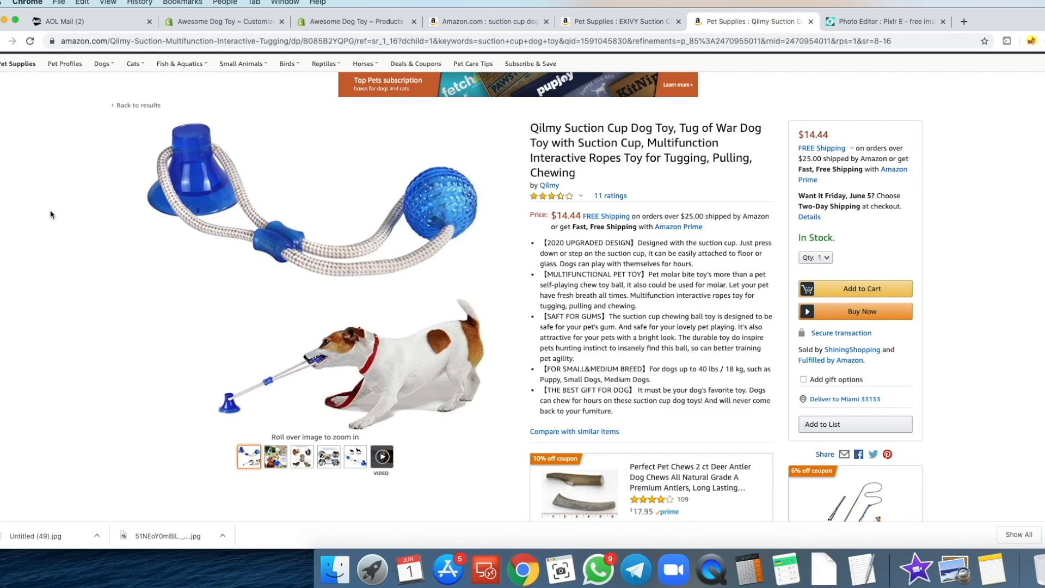
- Revisit the EXIVY page, then scroll through the suction cup dog toy results again
left_click(630, 21)
left_click(486, 21)
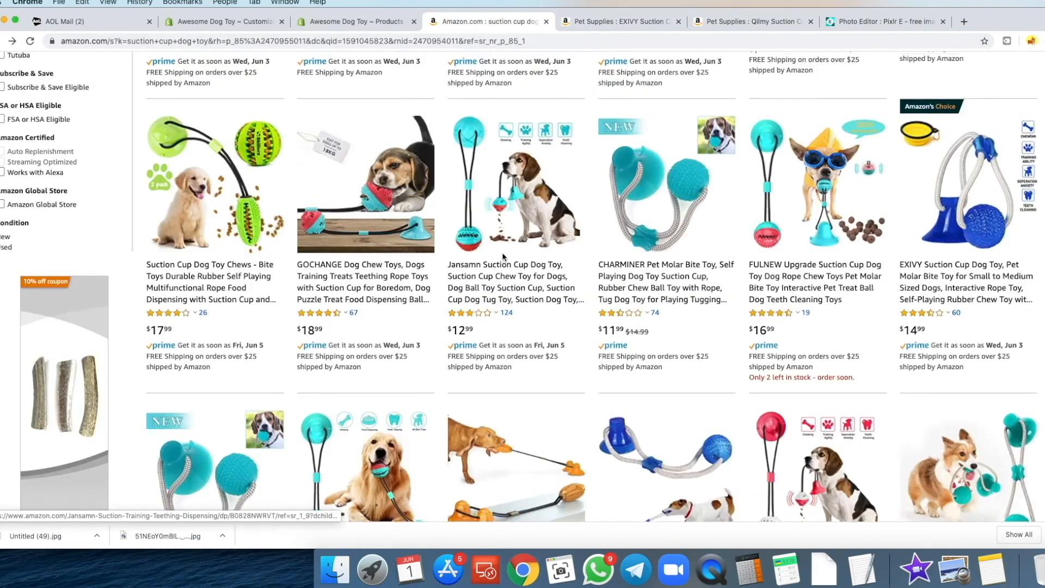
scroll(501, 256, "up", 5)
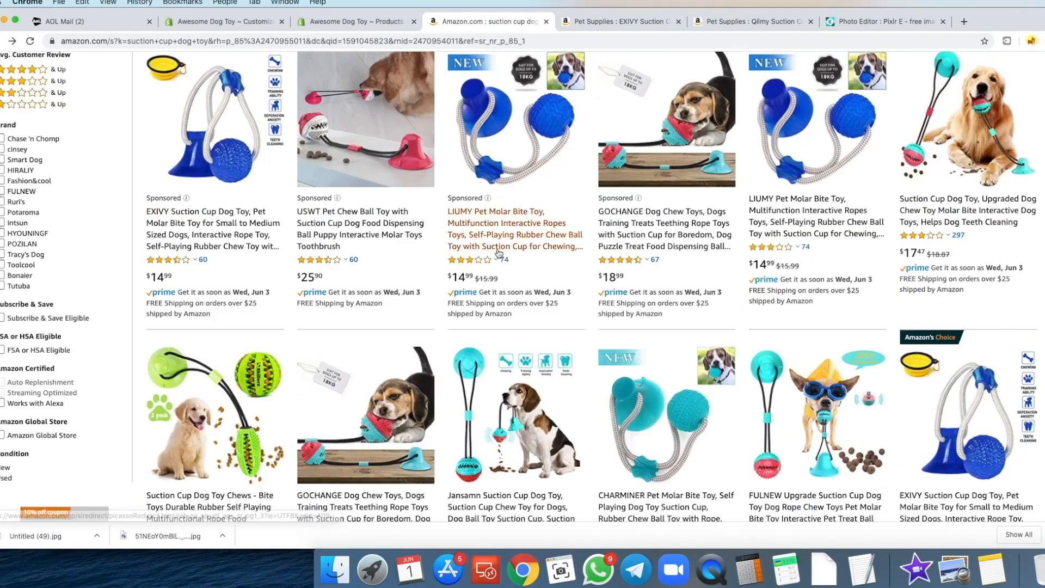
scroll(518, 239, "up", 1)
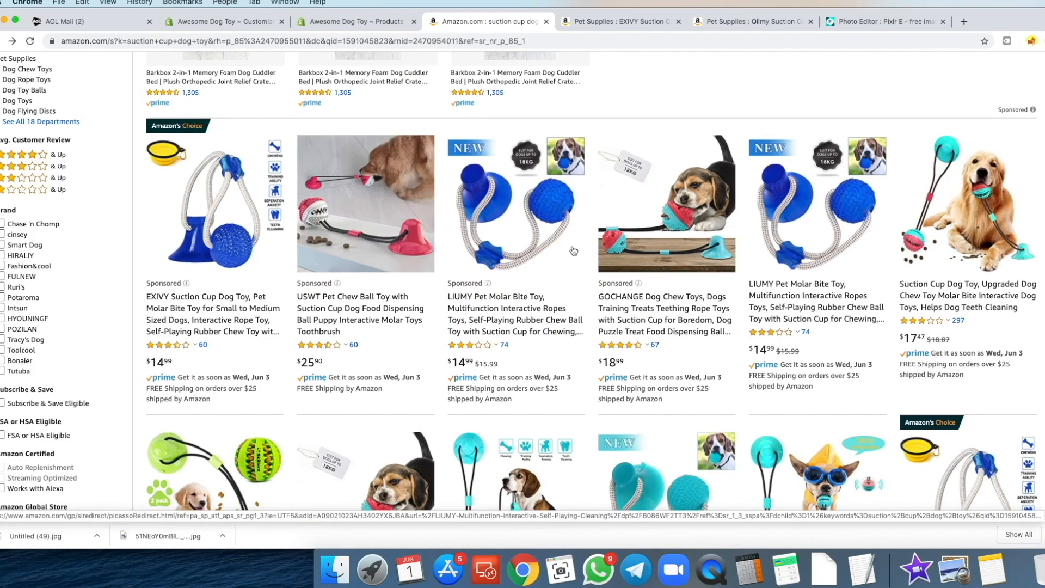
scroll(572, 253, "down", 10)
scroll(568, 262, "down", 2)
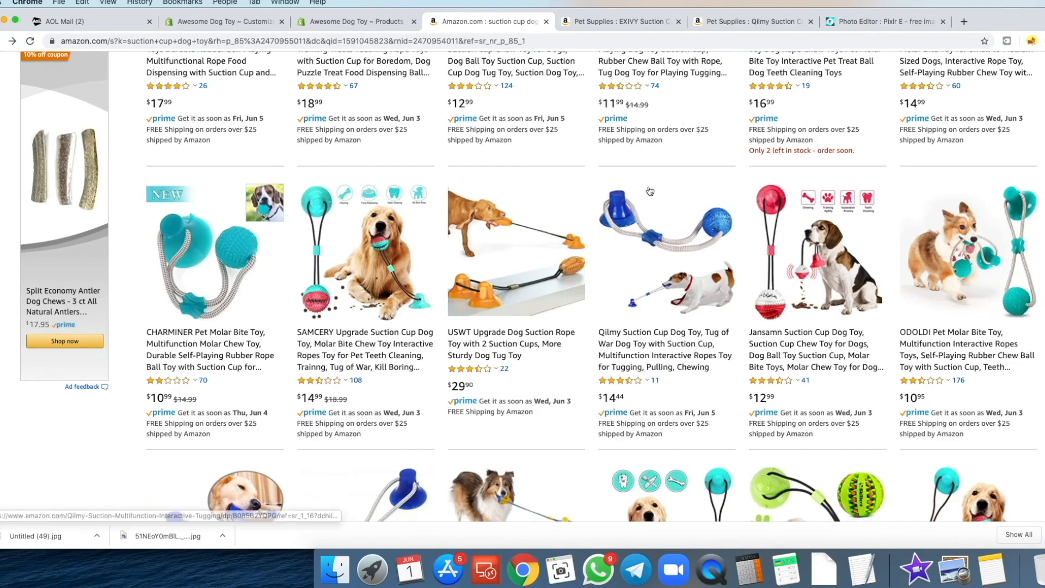
scroll(650, 192, "down", 1)
scroll(648, 218, "up", 8)
scroll(645, 238, "up", 5)
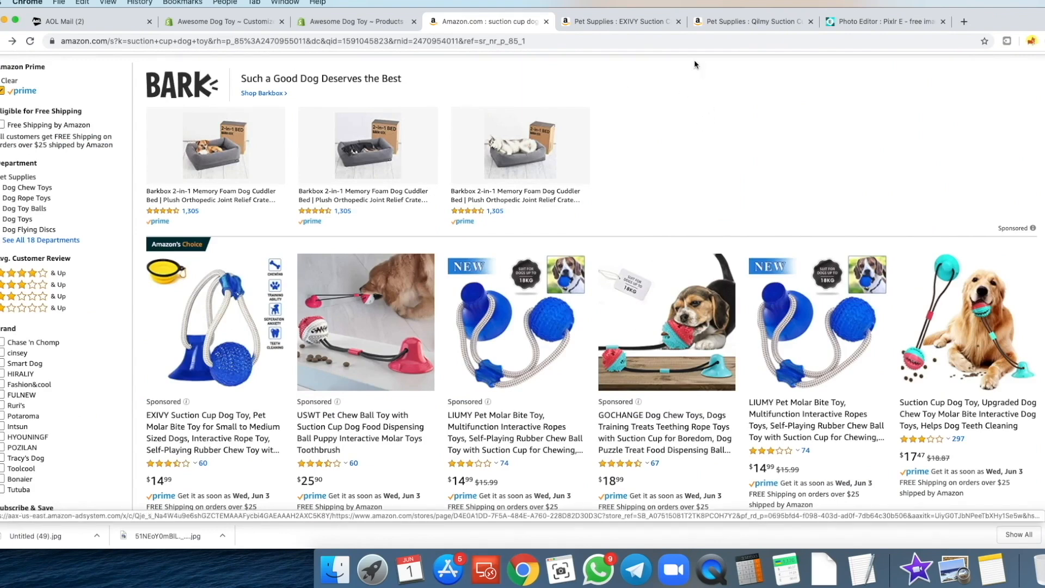
- Reload the storefront product preview and check its Color options
left_click(202, 25)
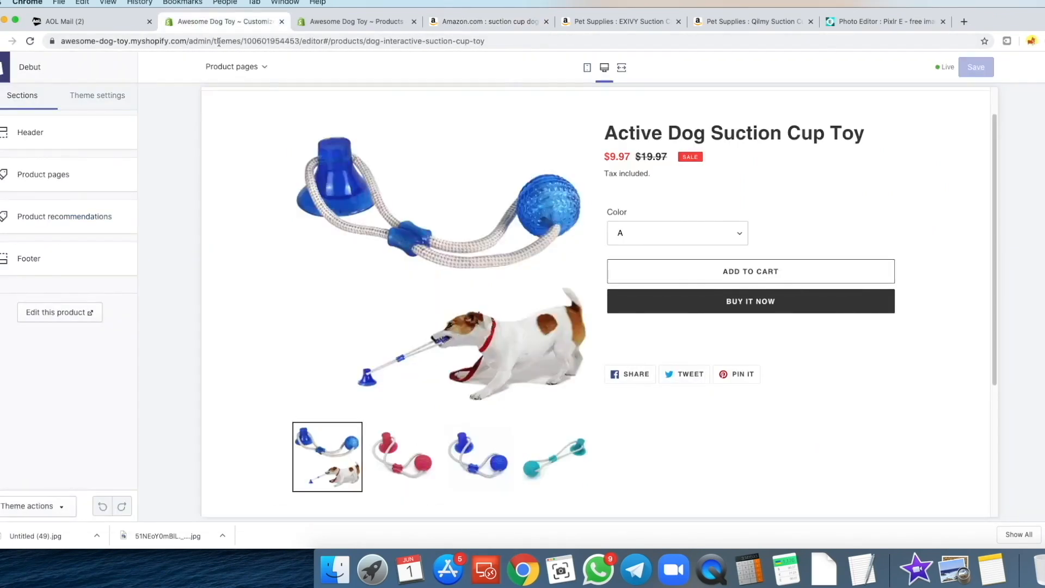
left_click(353, 21)
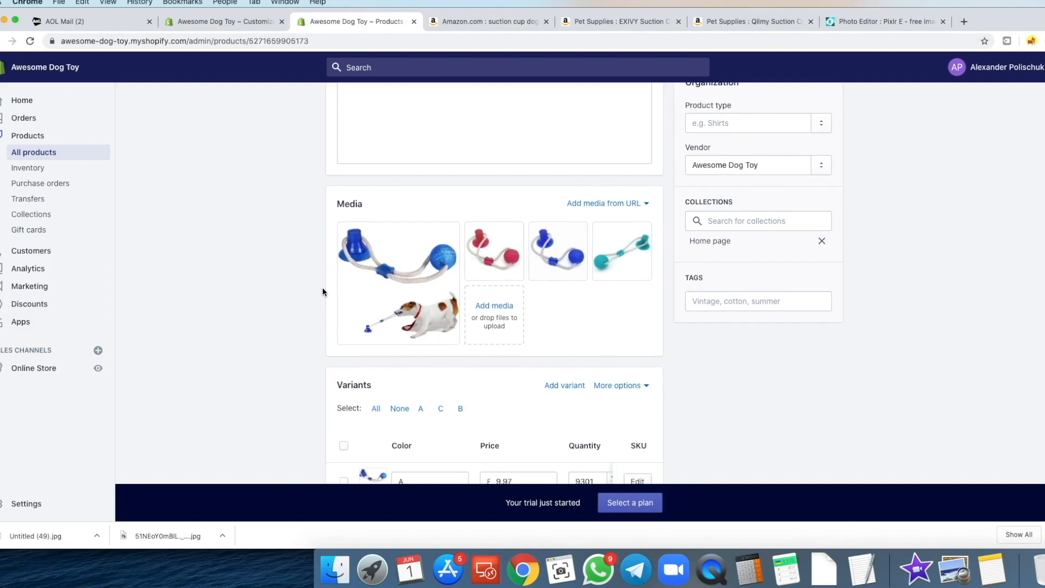
scroll(324, 288, "down", 3)
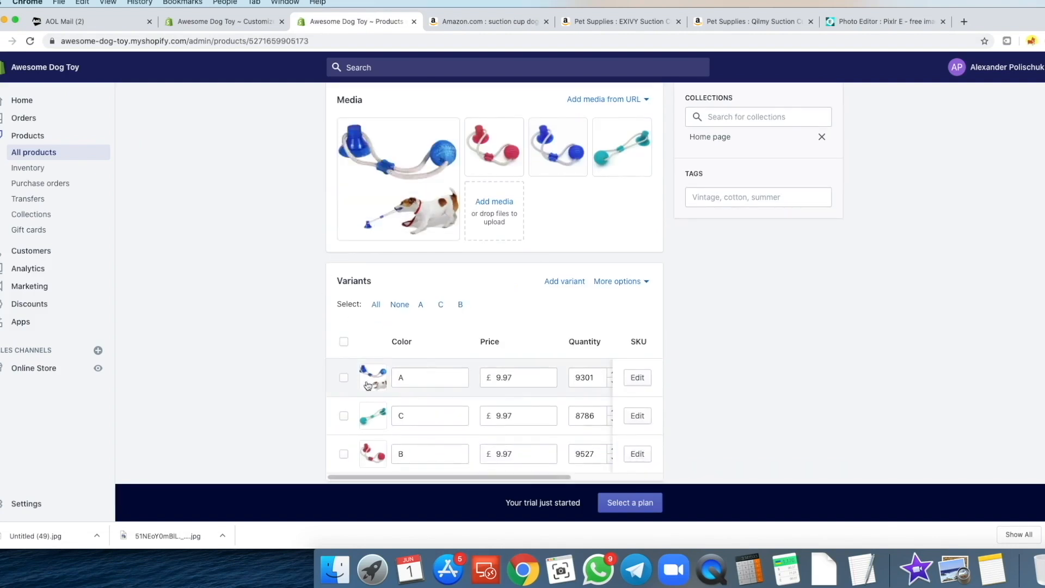
left_click(227, 22)
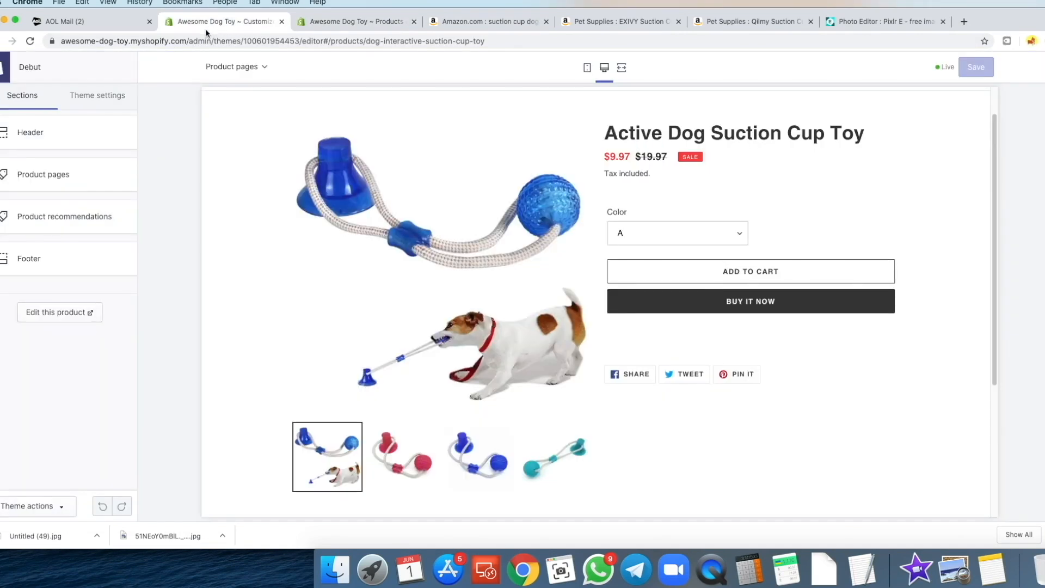
left_click(30, 41)
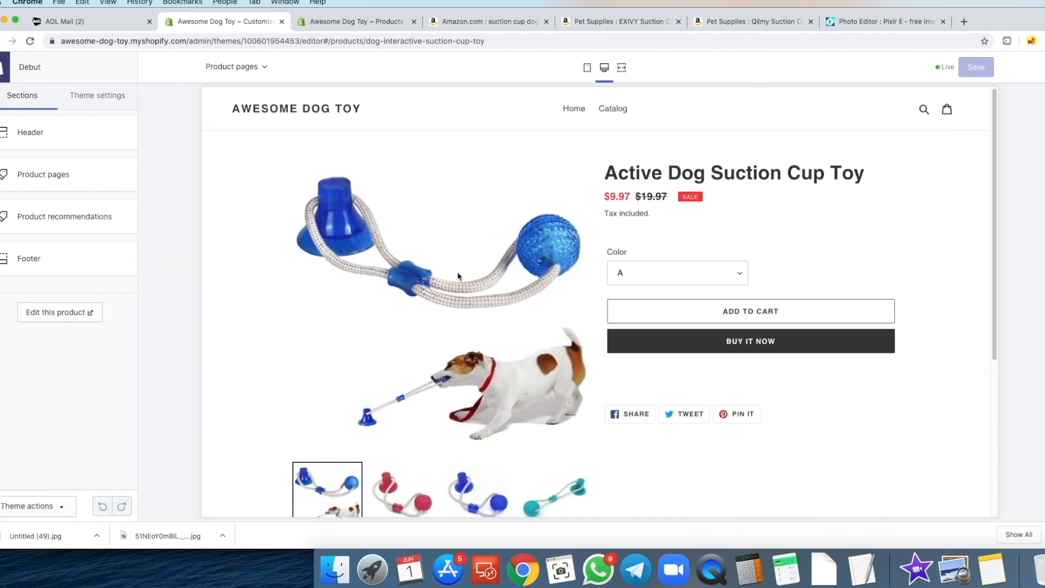
left_click(618, 275)
left_click(785, 274)
- Try the blue toy image for variant A, then keep the dog photo
left_click(306, 29)
scroll(261, 297, "down", 1)
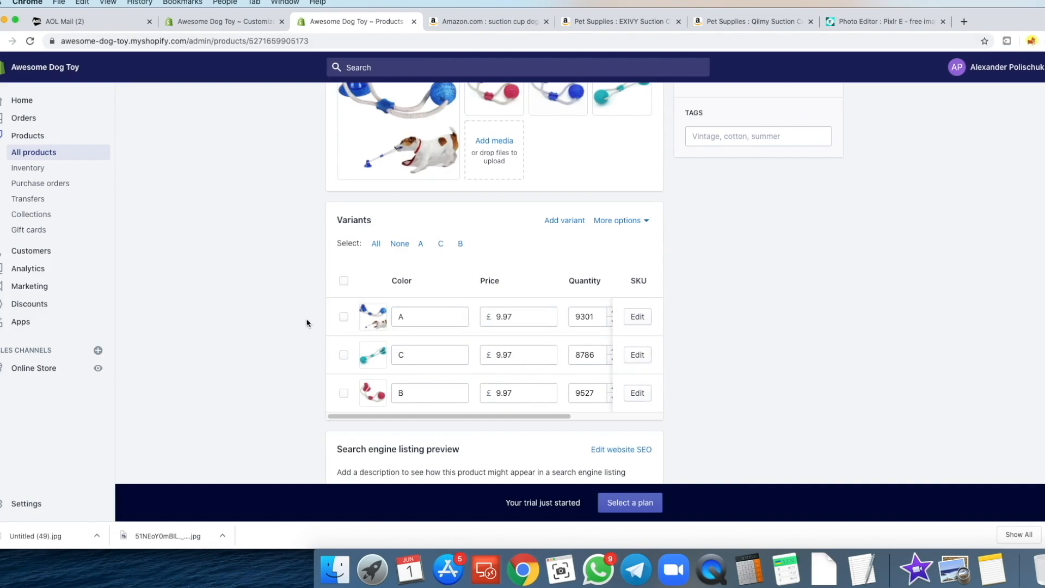
left_click(373, 316)
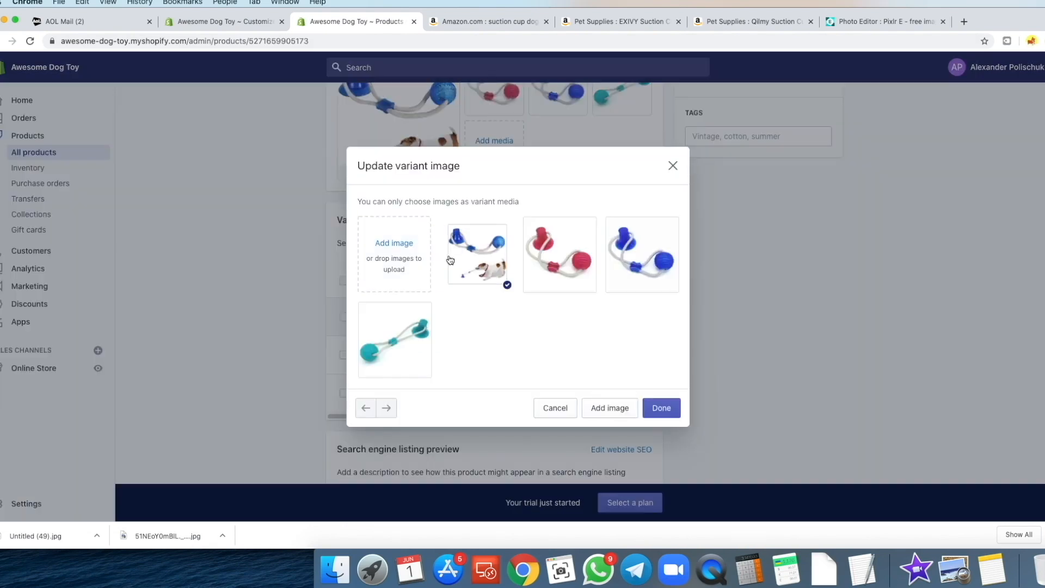
left_click(630, 264)
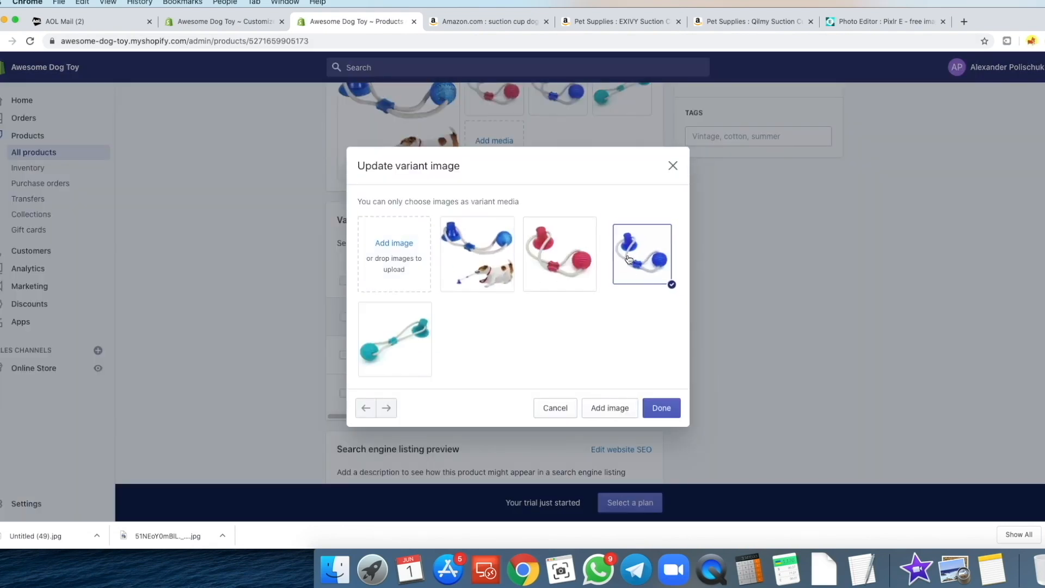
left_click(480, 264)
left_click(673, 166)
- Check the red, blue and teal toy thumbnails in the storefront preview gallery
left_click(229, 21)
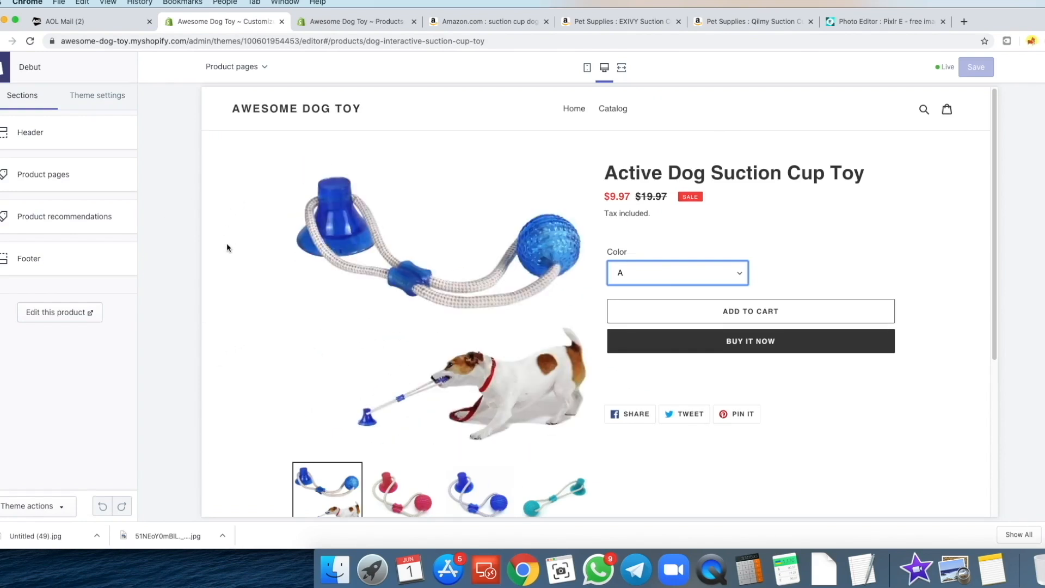
scroll(225, 247, "down", 1)
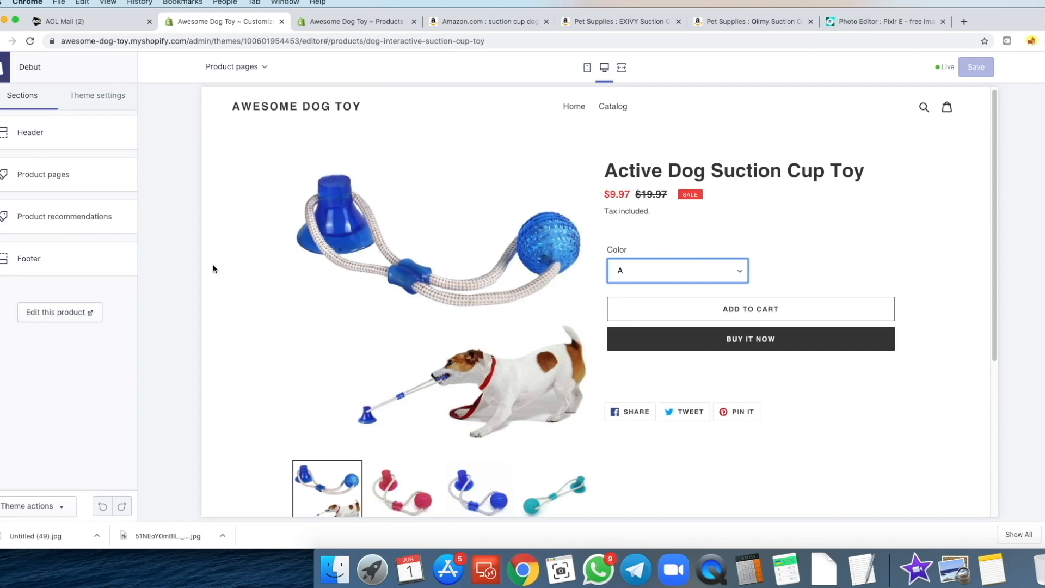
scroll(273, 278, "down", 3)
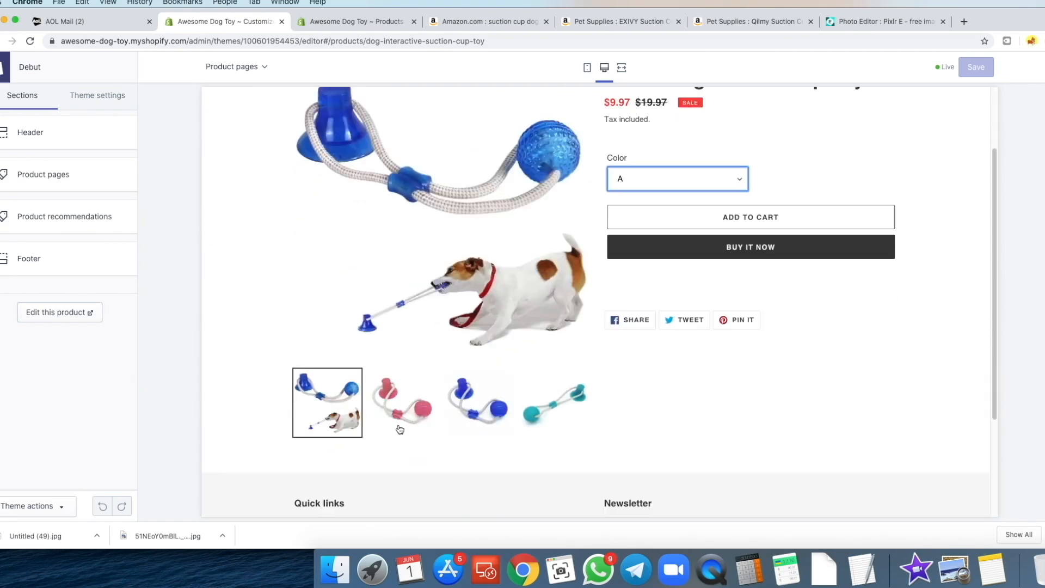
left_click(400, 422)
scroll(468, 432, "up", 1)
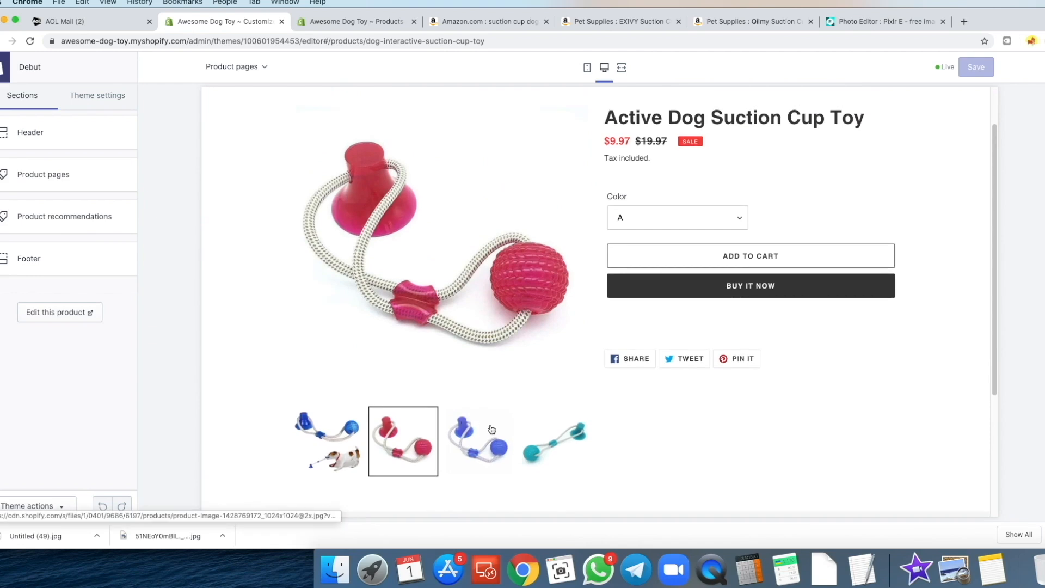
left_click(500, 445)
left_click(543, 449)
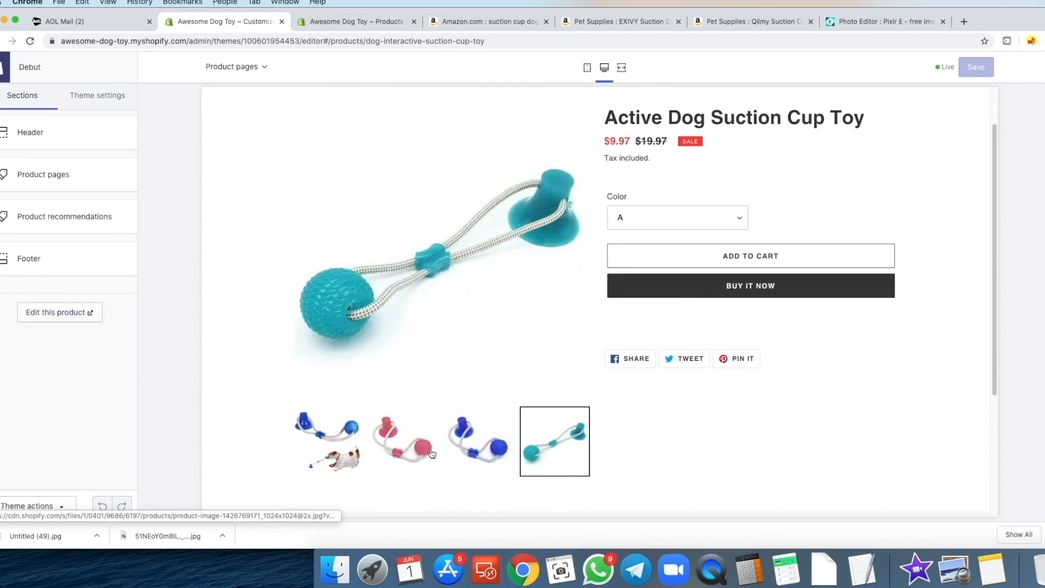
scroll(414, 436, "down", 1)
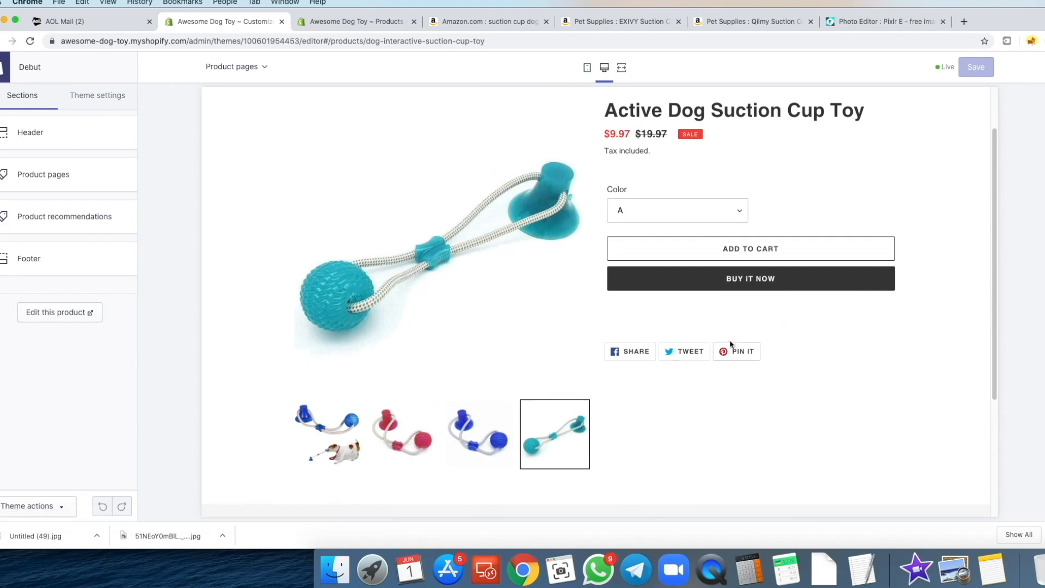
scroll(687, 384, "down", 2)
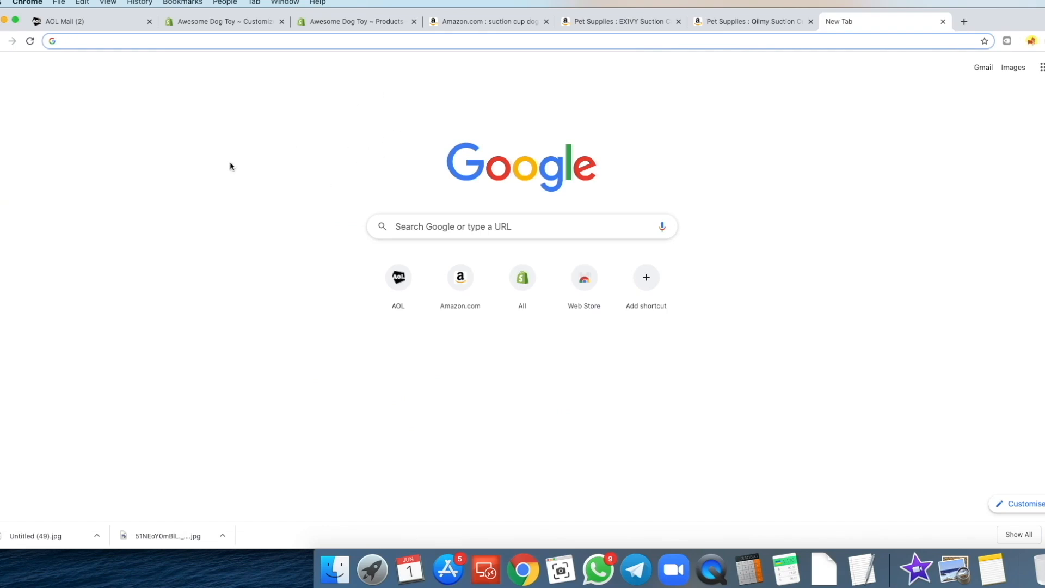
- Search Google for 'suction cup dog toy', reusing the Amazon search phrase
type("google.")
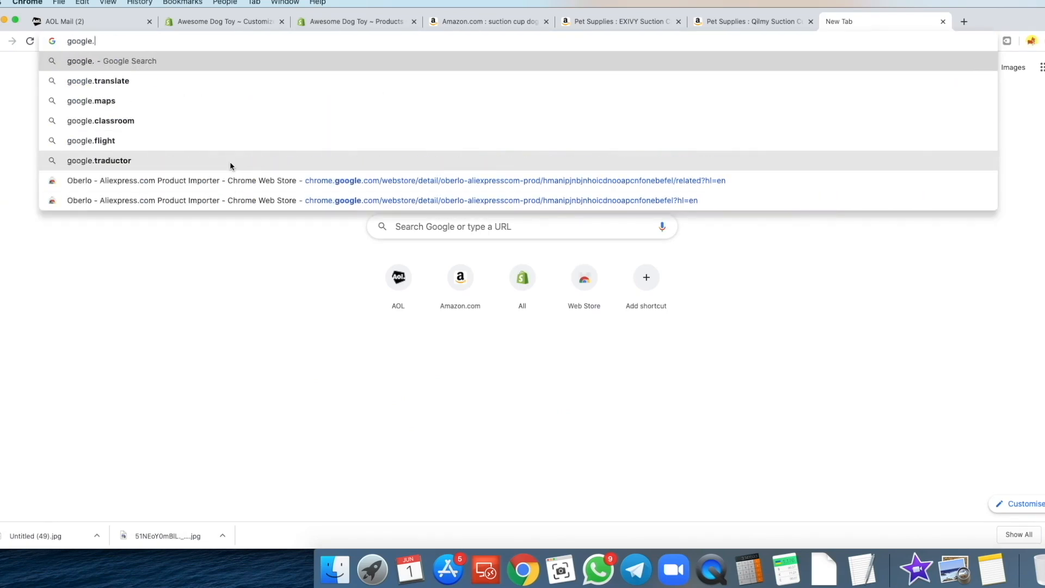
type("com")
key("Return")
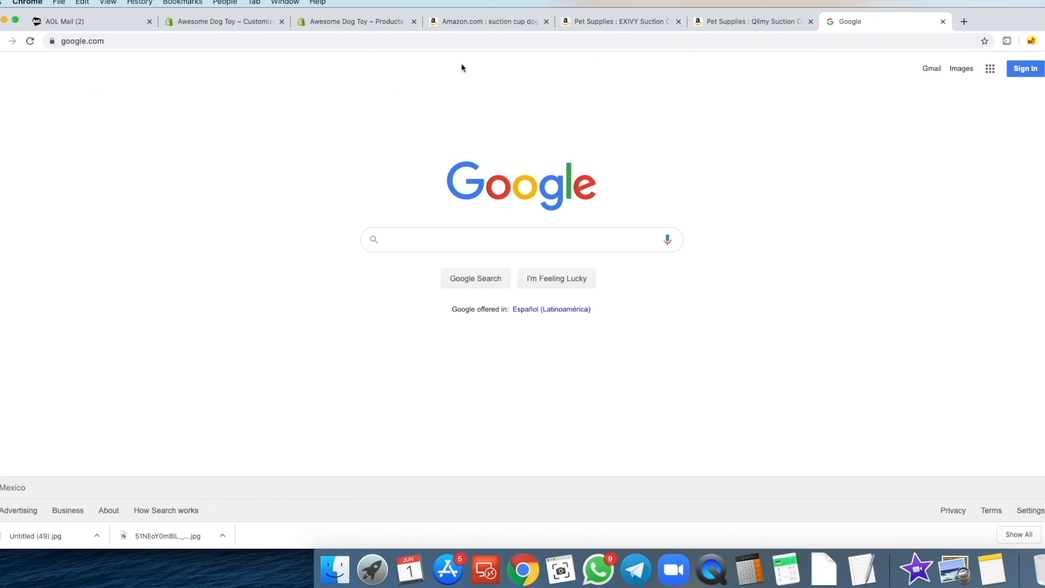
left_click(482, 25)
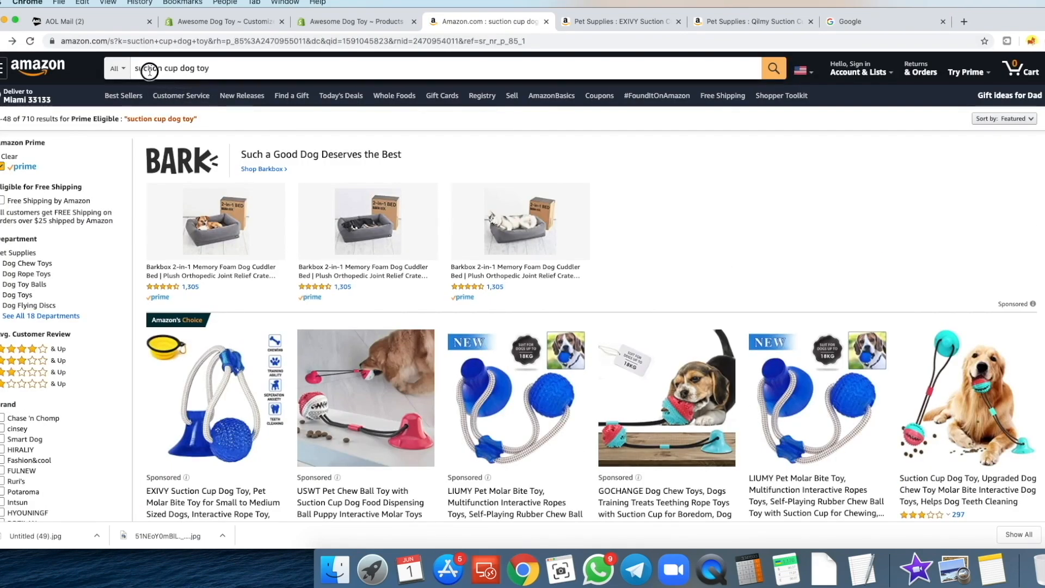
left_click(149, 71)
left_click(852, 23)
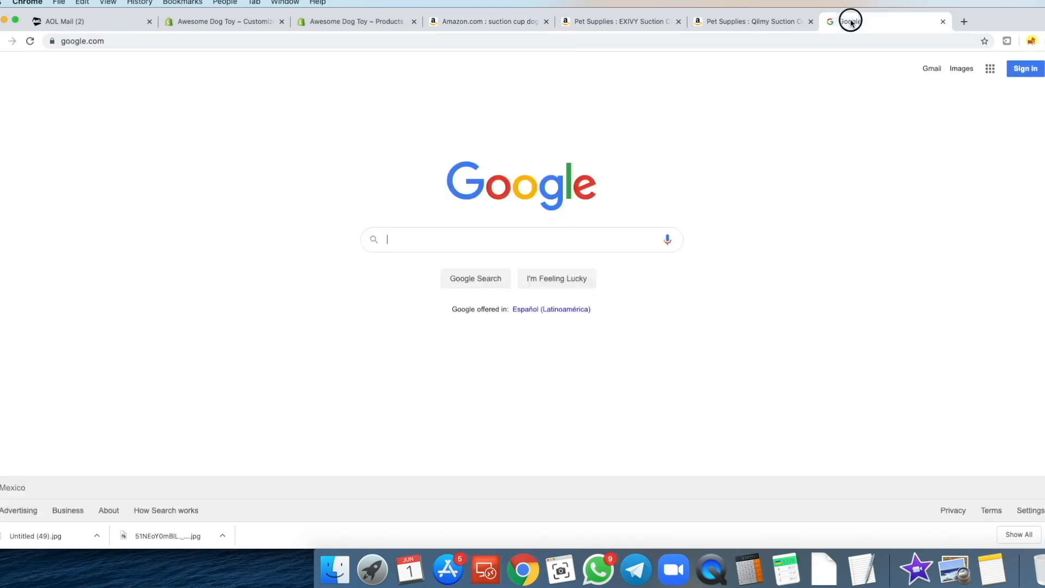
key("Return")
- Open the BreezyPuppy, Indigo Pet Co and Molar results in background tabs, viewing BreezyPuppy
scroll(77, 217, "down", 1)
scroll(77, 217, "down", 7)
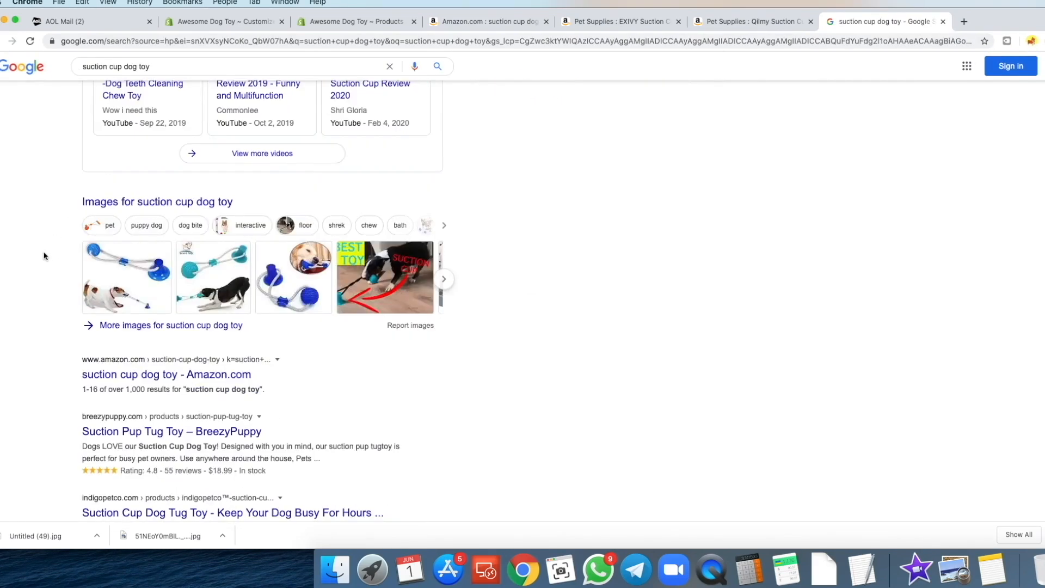
scroll(10, 271, "down", 4)
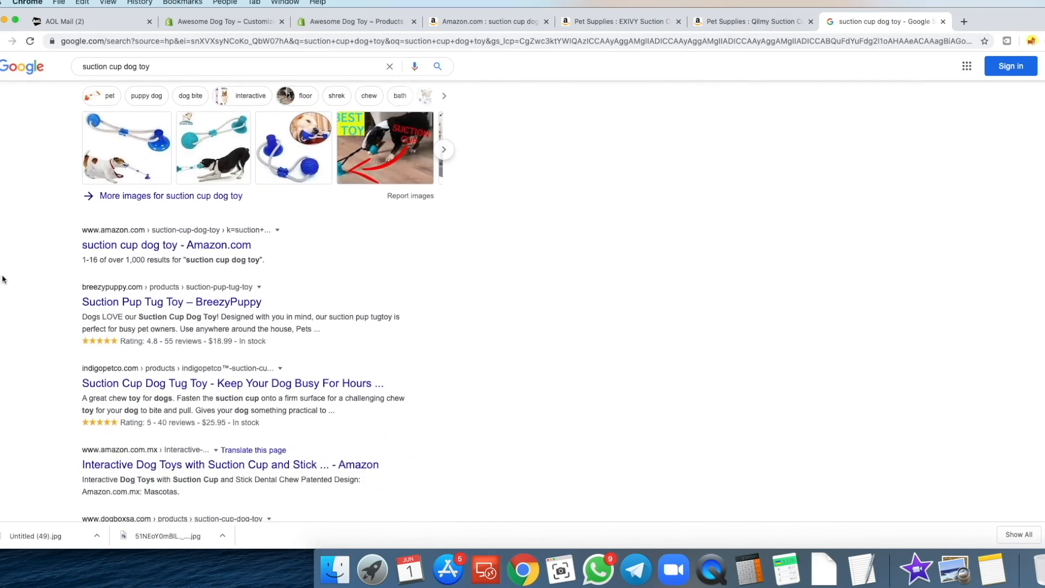
left_click(118, 215, "super")
scroll(98, 256, "down", 1)
left_click(83, 288, "super")
scroll(56, 306, "down", 4)
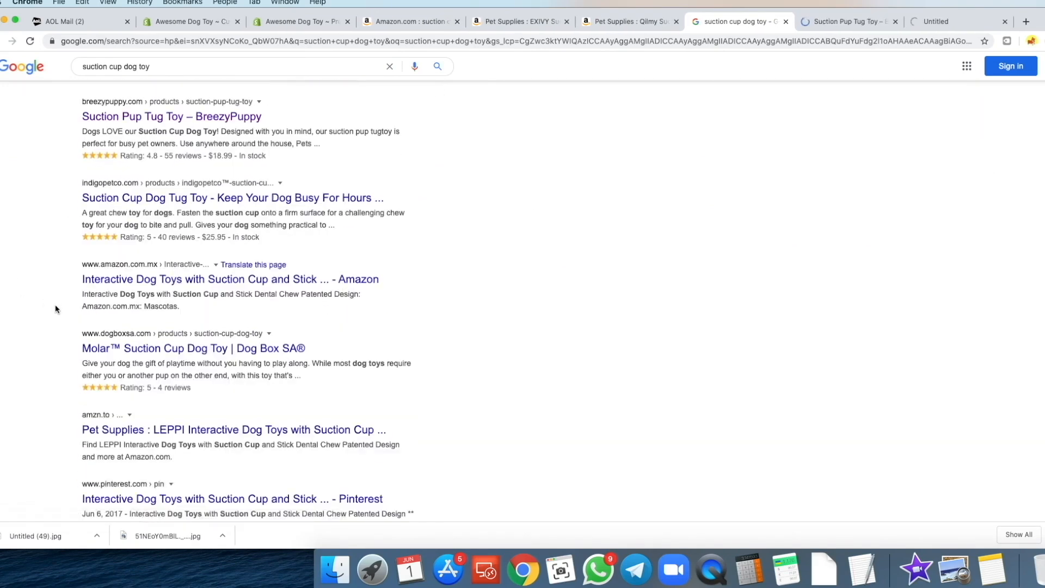
scroll(36, 280, "down", 1)
left_click(106, 266, "super")
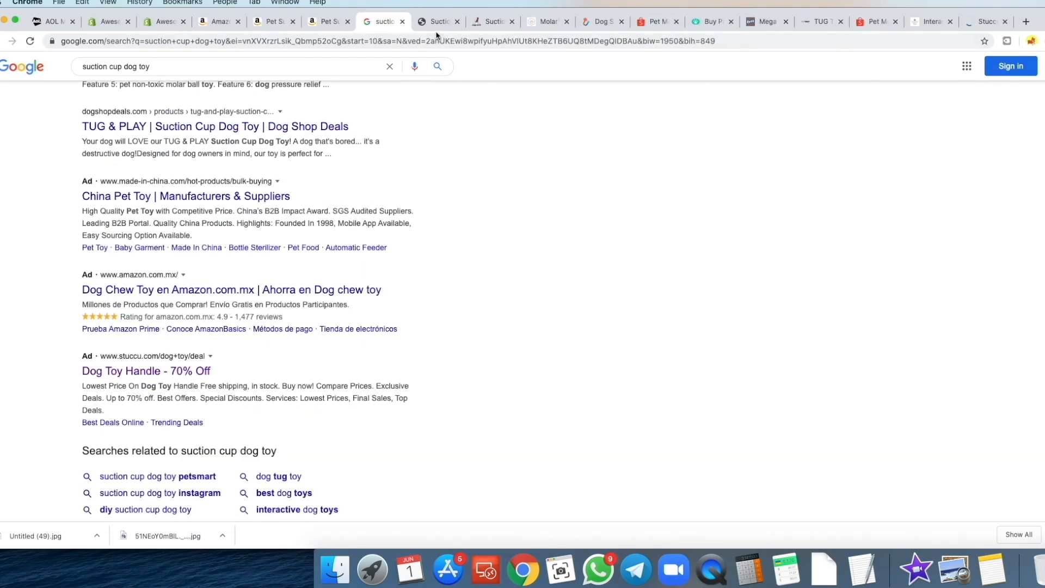
left_click(442, 22)
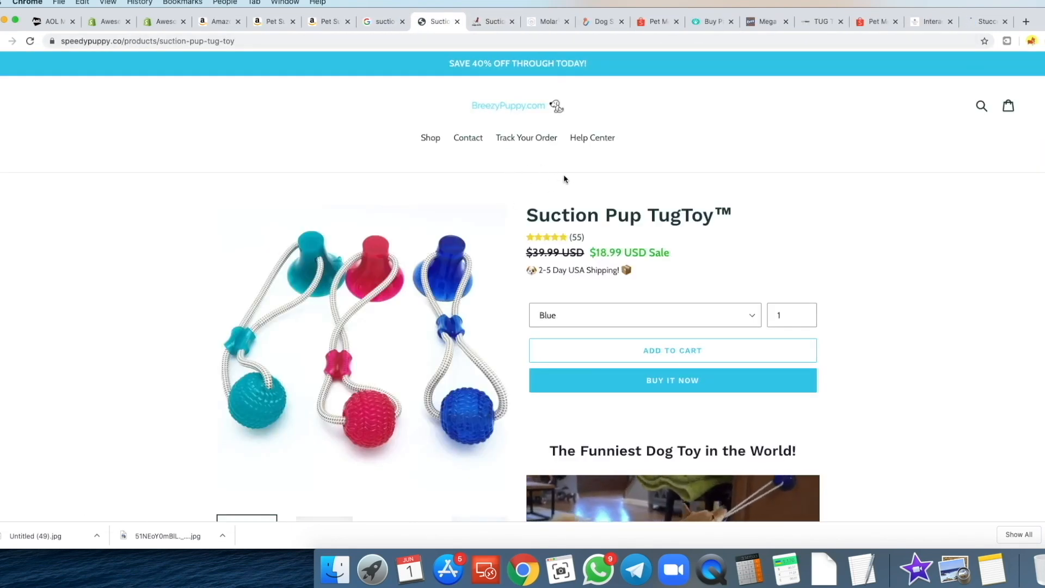
- Scroll through BreezyPuppy's Suction Pup TugToy product page
scroll(604, 220, "down", 1)
scroll(603, 220, "down", 10)
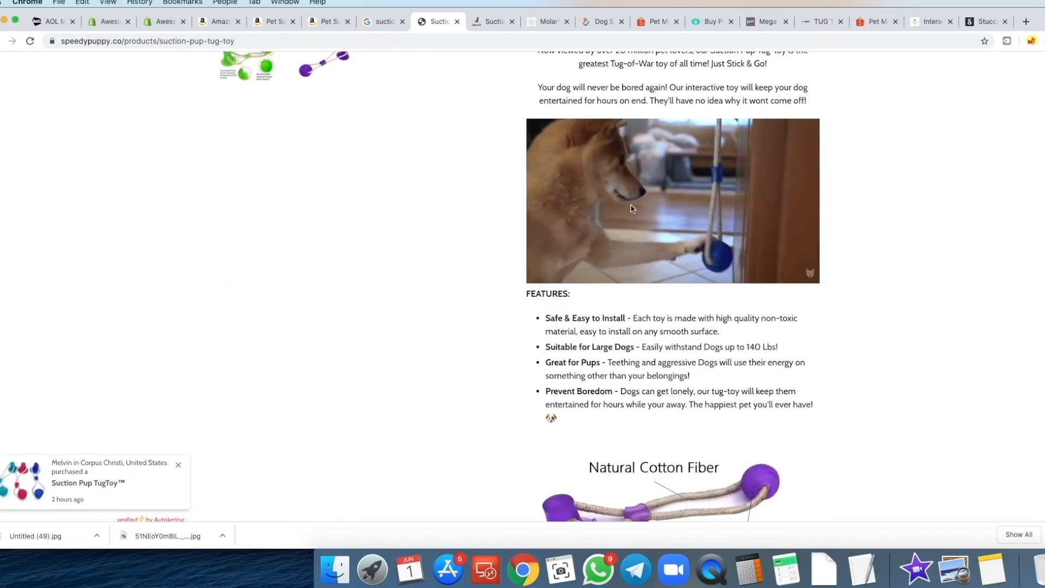
scroll(631, 212, "down", 6)
scroll(643, 192, "down", 2)
scroll(632, 196, "up", 15)
scroll(619, 197, "up", 1)
scroll(658, 218, "down", 1)
scroll(681, 272, "up", 1)
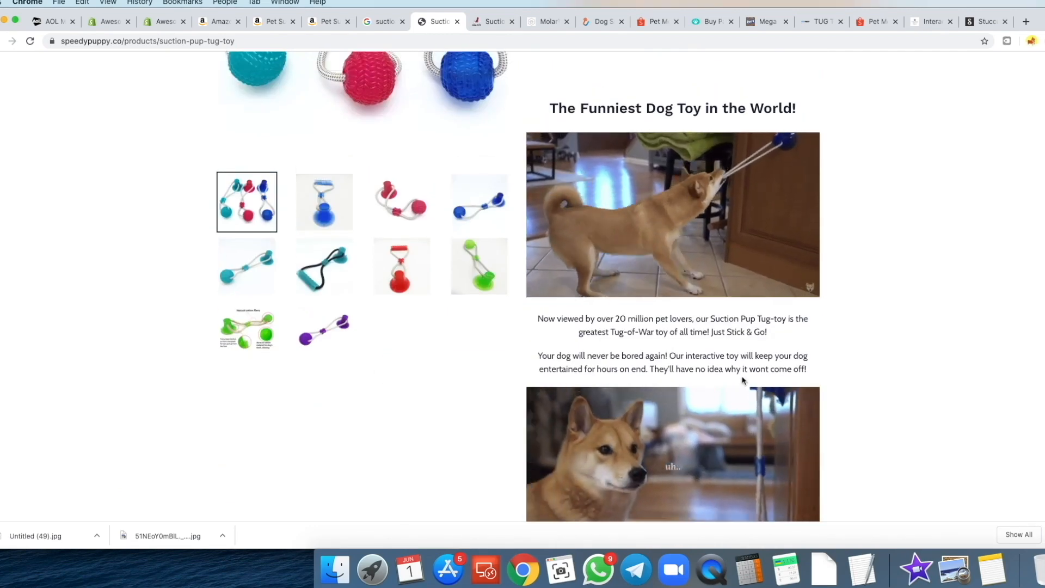
scroll(643, 245, "up", 8)
- Review the Indigo Pet Co suction cup toy product page
left_click(492, 25)
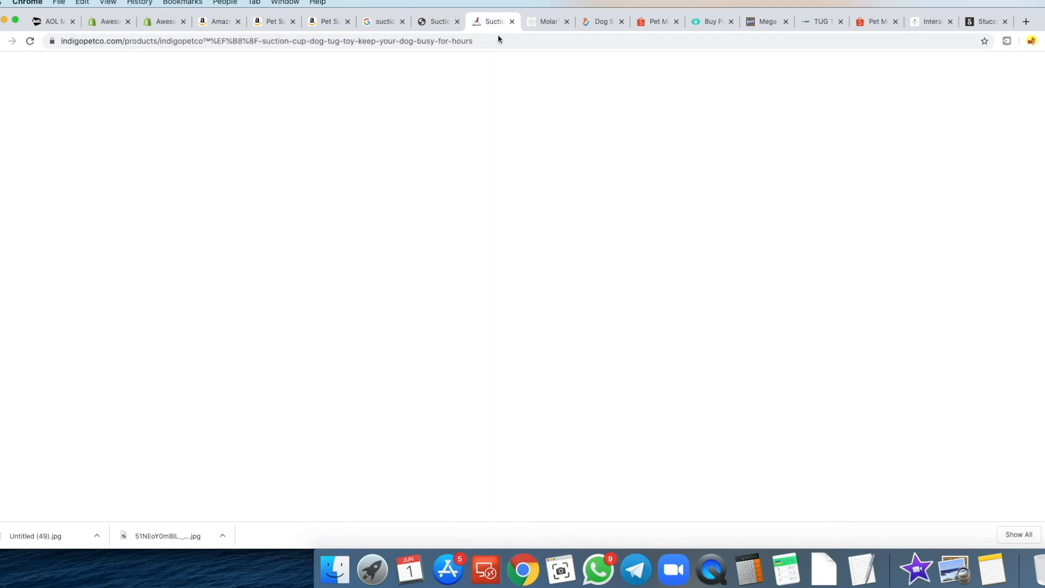
scroll(724, 175, "down", 10)
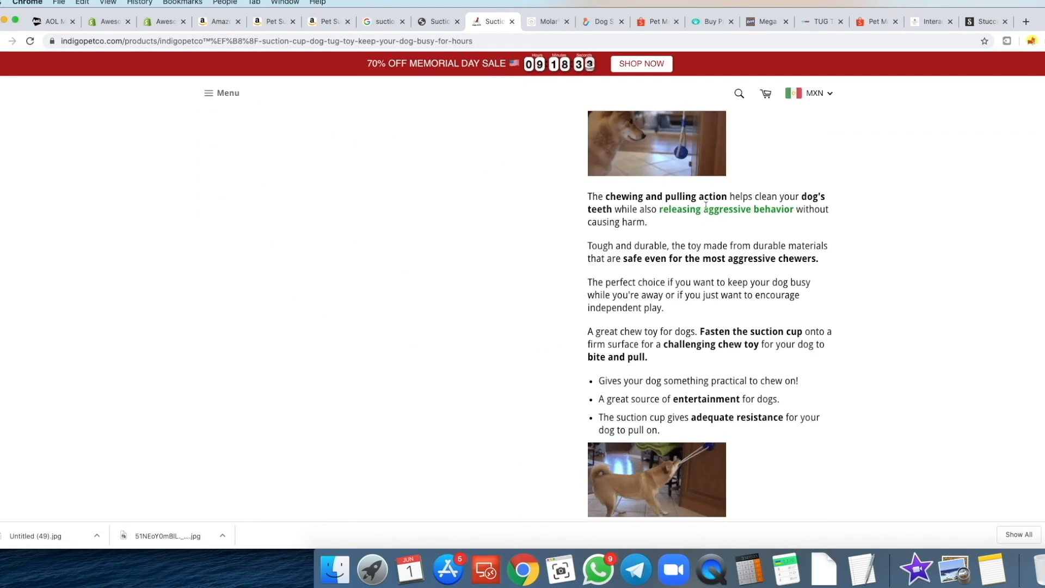
scroll(731, 212, "down", 2)
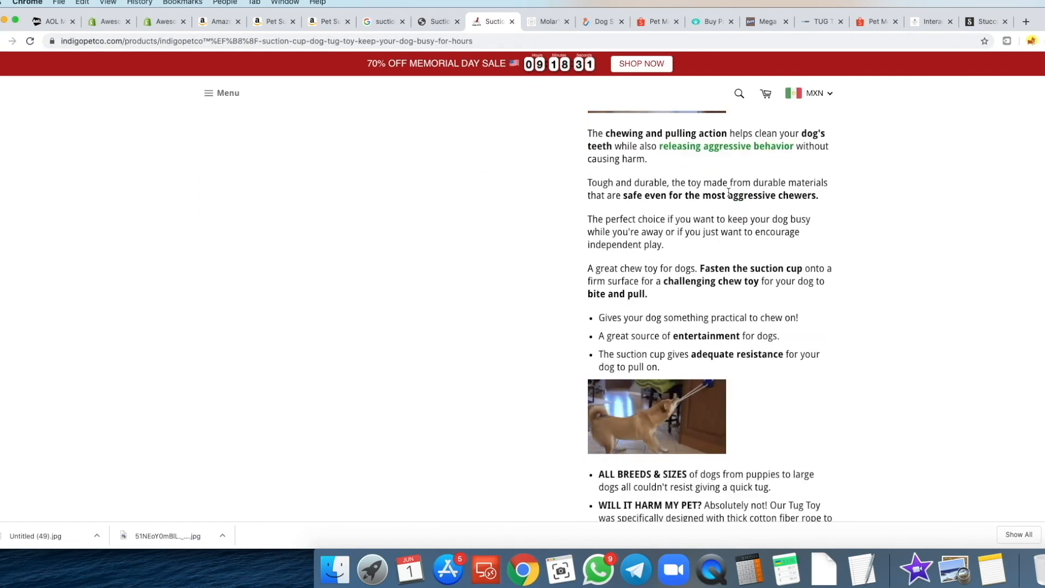
scroll(728, 192, "down", 5)
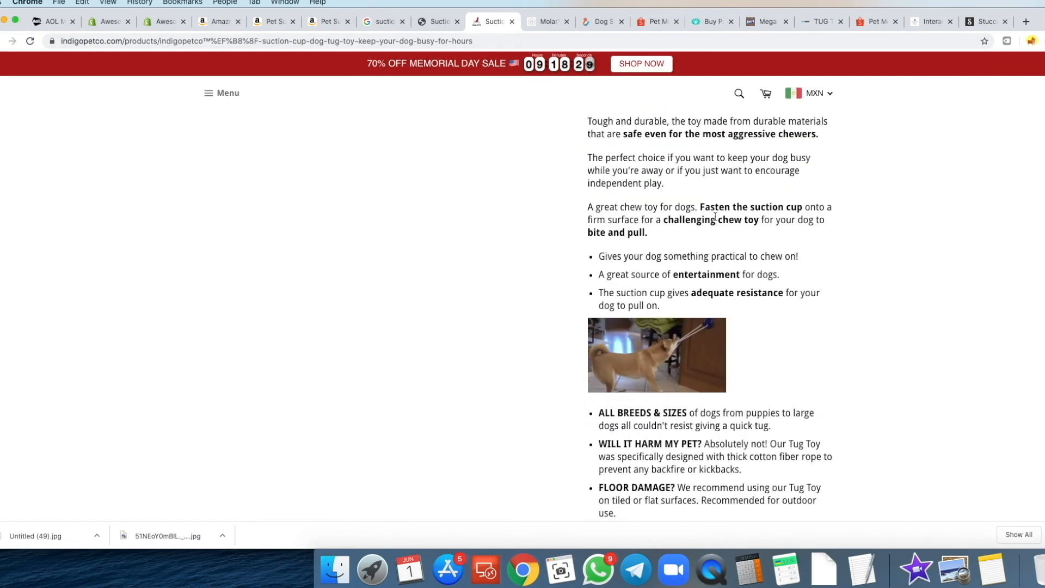
scroll(718, 220, "up", 8)
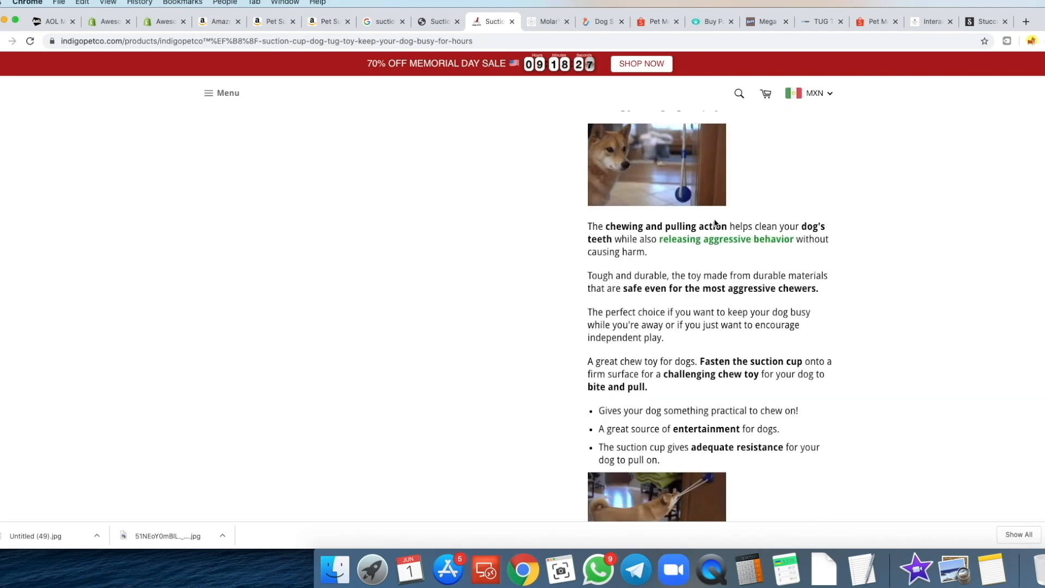
scroll(716, 222, "up", 10)
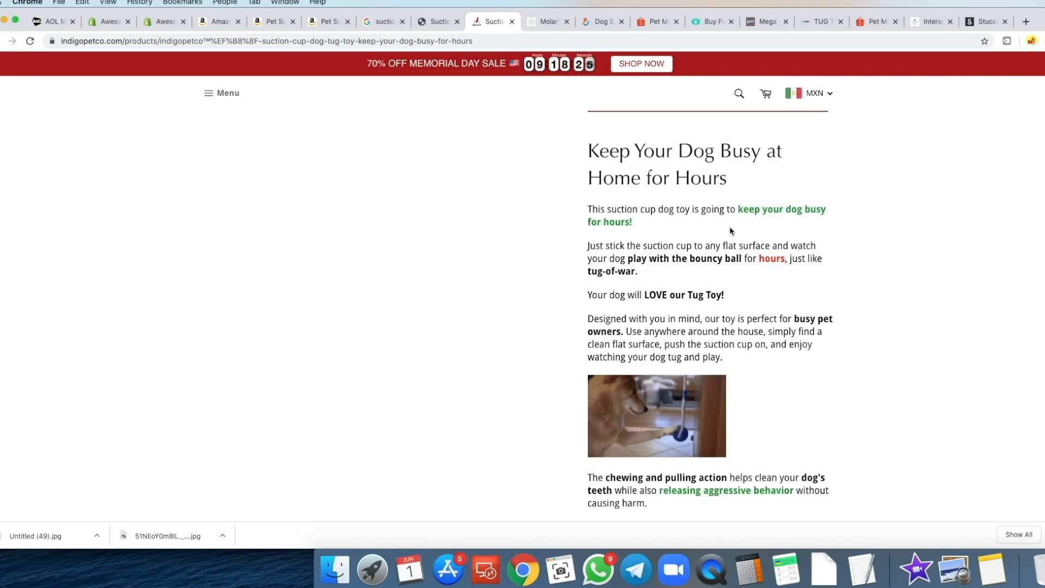
scroll(730, 223, "up", 8)
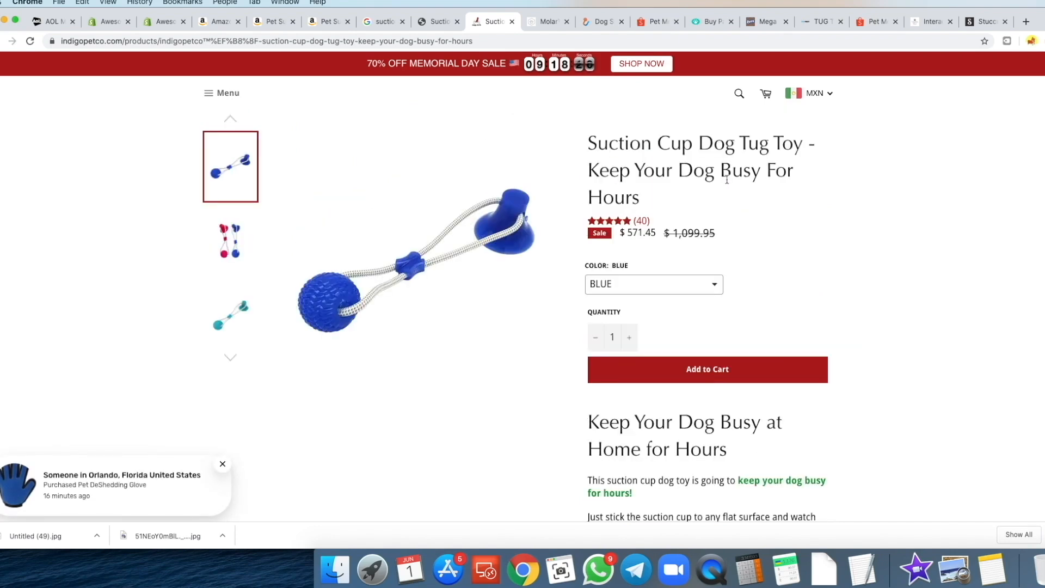
scroll(727, 180, "up", 3)
- View the Molar and Inspire Uplift pages, declining the newsletter, then close Inspire Uplift and Shopee tabs
left_click(546, 25)
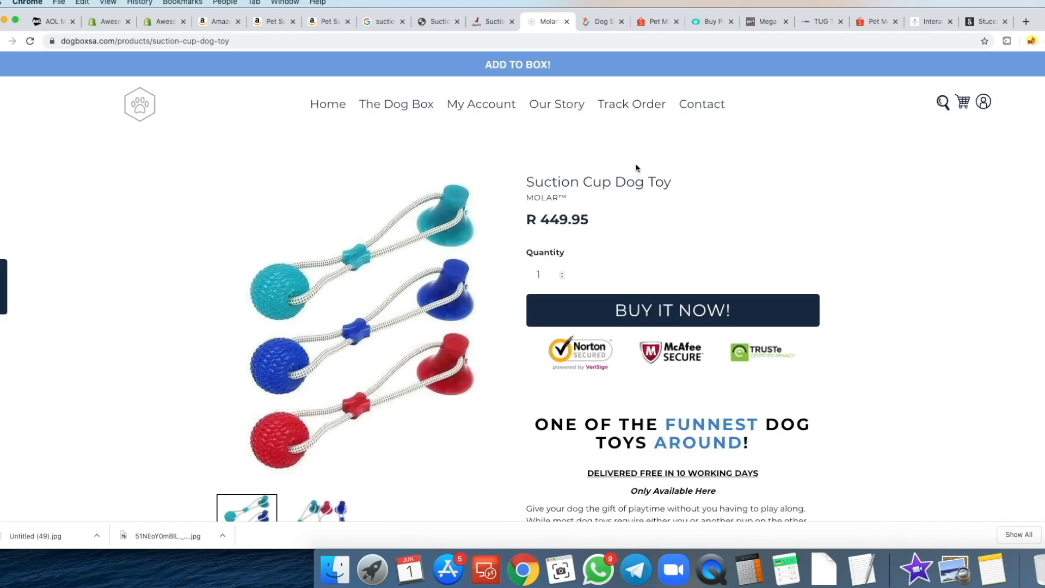
left_click(613, 22)
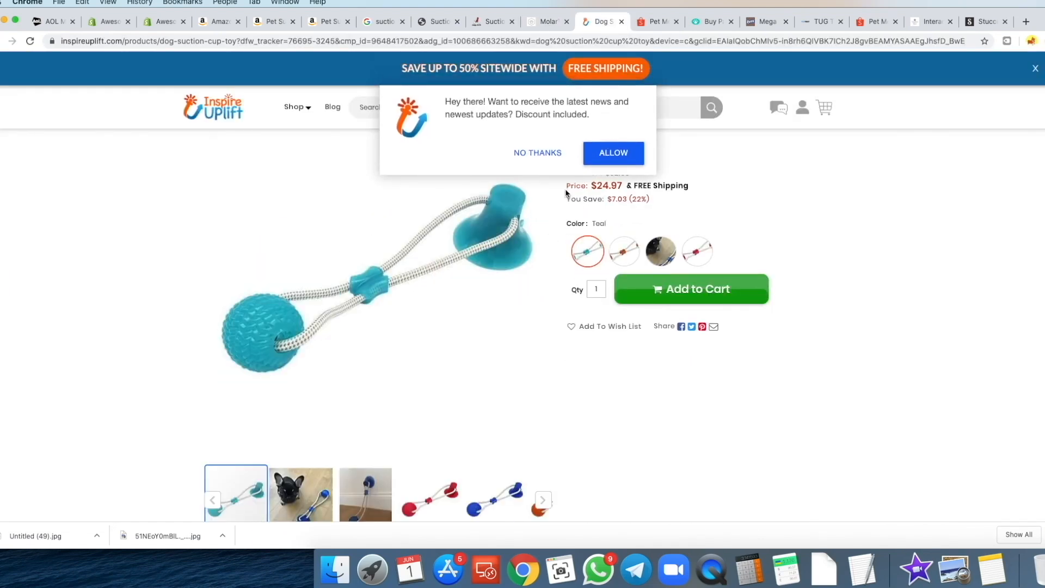
scroll(542, 217, "down", 1)
left_click(538, 152)
scroll(457, 234, "down", 3)
scroll(505, 240, "up", 3)
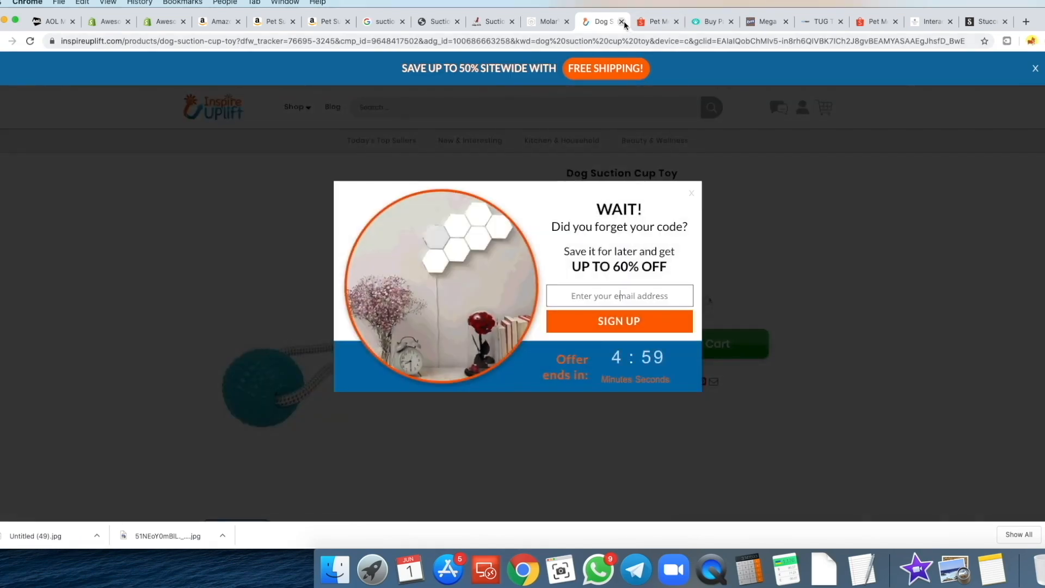
left_click(623, 25)
left_click(624, 23)
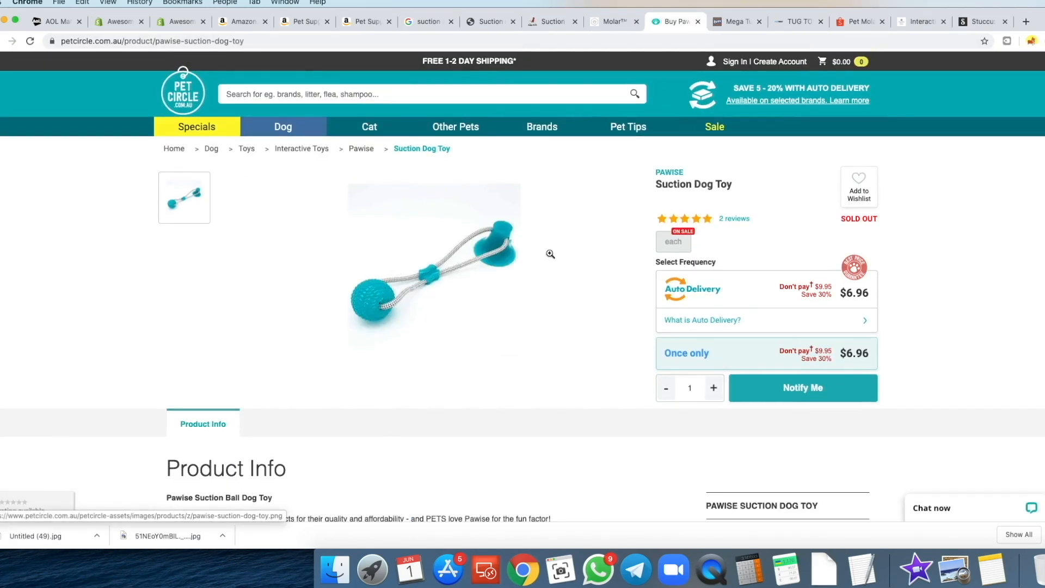
- Select portions of the competitor's bullet list and description text to study them
scroll(609, 222, "down", 5)
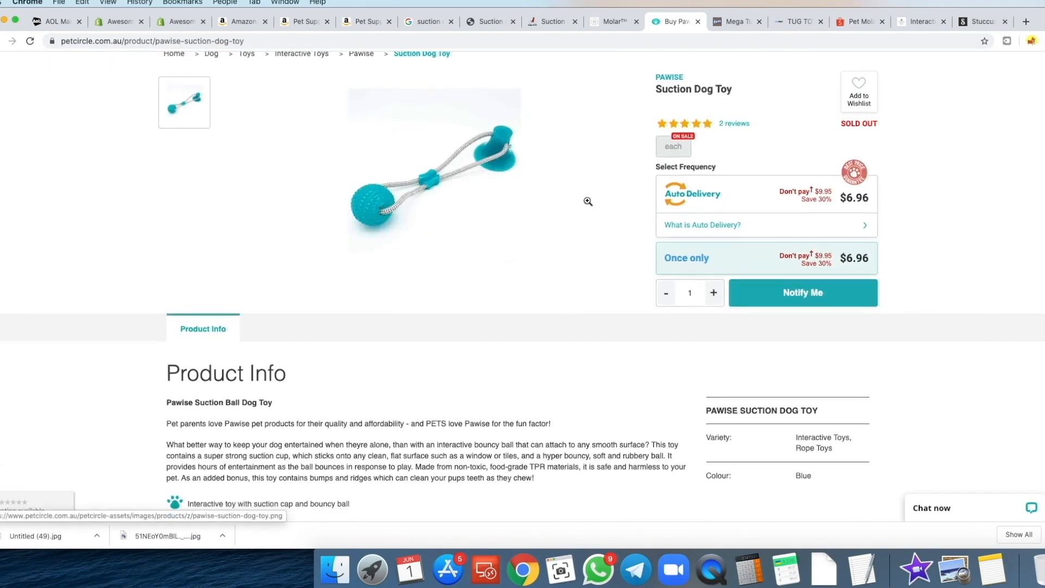
scroll(381, 267, "down", 5)
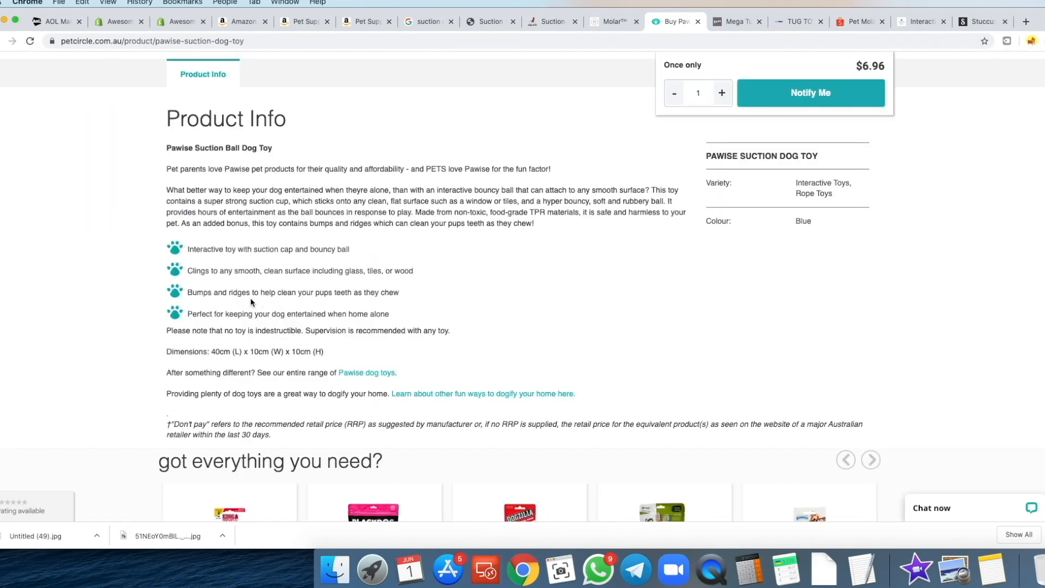
left_click_drag(166, 249, 438, 335)
left_click(197, 309)
left_click_drag(178, 312, 175, 287)
left_click(221, 274)
left_click_drag(459, 340, 168, 250)
left_click(239, 297)
scroll(266, 309, "down", 1)
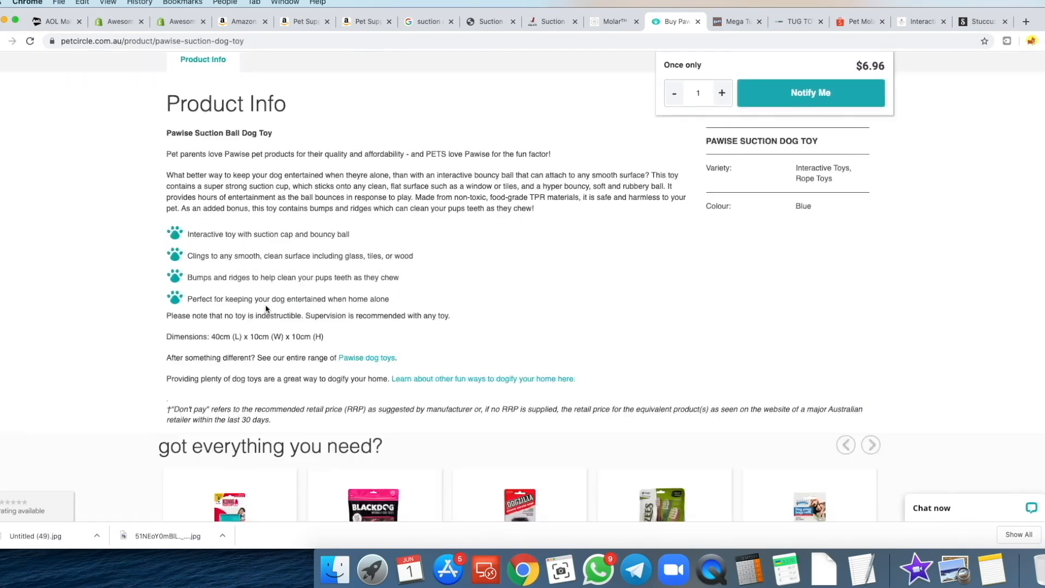
scroll(294, 300, "up", 10)
- View the B&M Mega Tug Dog Toy page after dismissing its newsletter popup
left_click(733, 22)
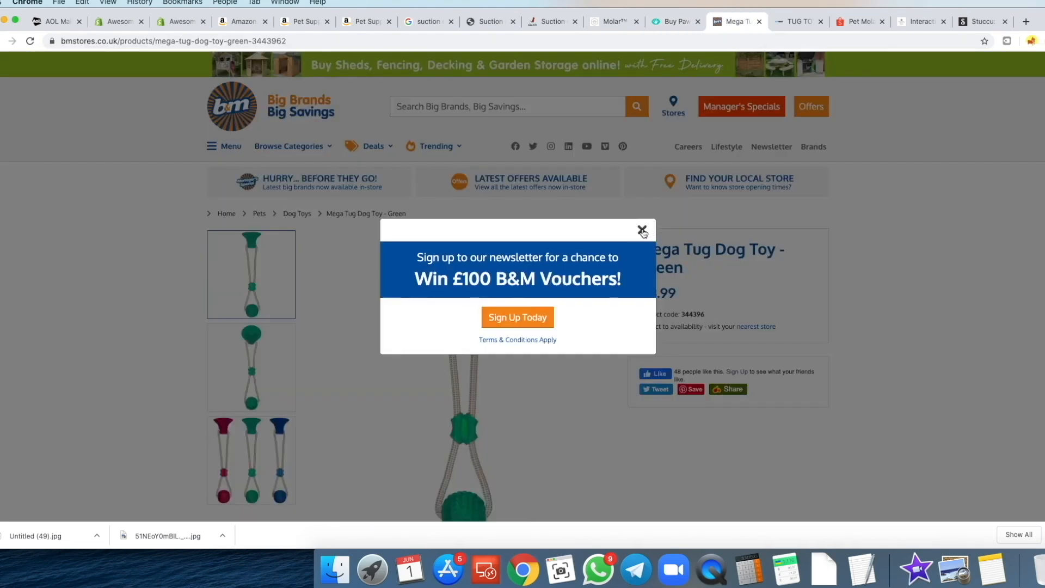
left_click(642, 231)
scroll(615, 198, "down", 6)
scroll(618, 197, "up", 4)
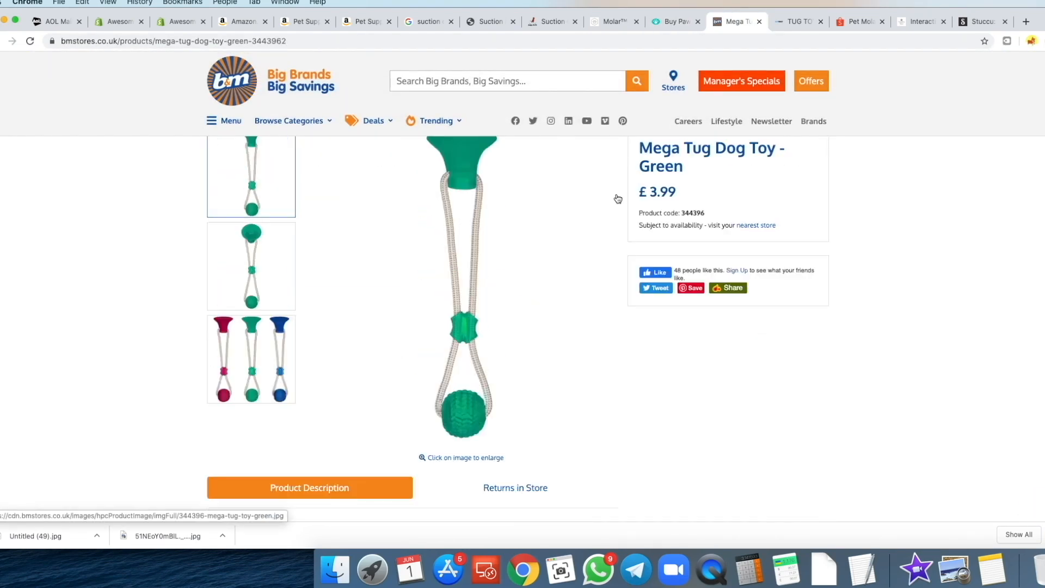
scroll(618, 199, "up", 3)
- Scroll the PupFirst TUG TOY page, then close the TUG TOY and Pet Molar tabs
left_click(796, 22)
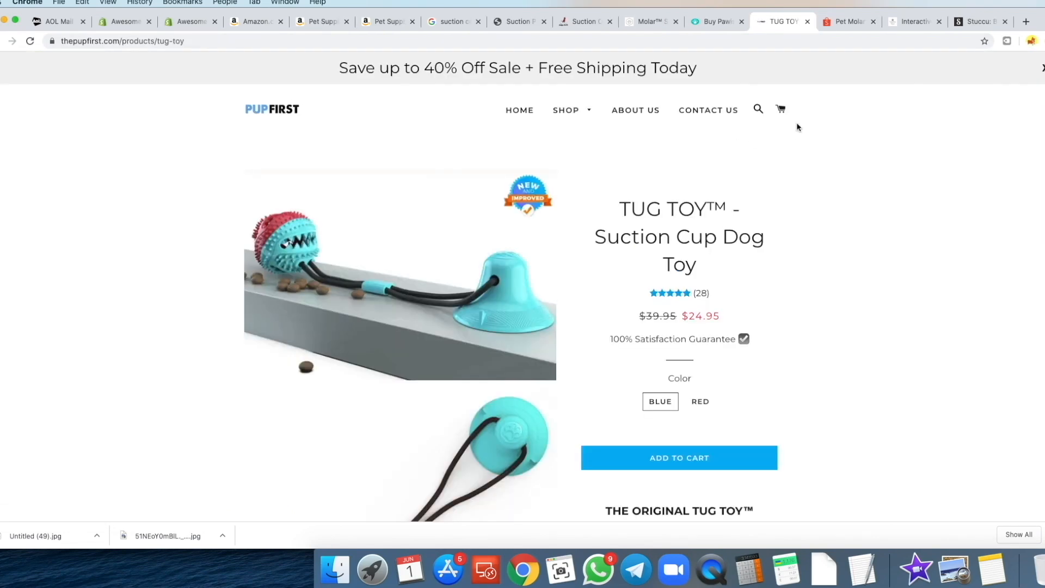
scroll(843, 164, "down", 1)
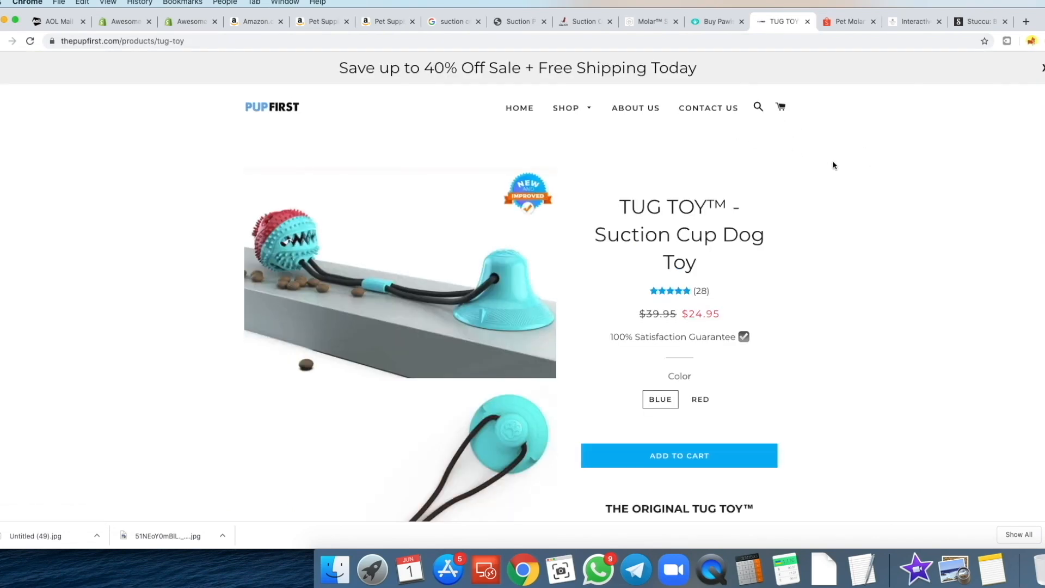
scroll(836, 165, "down", 10)
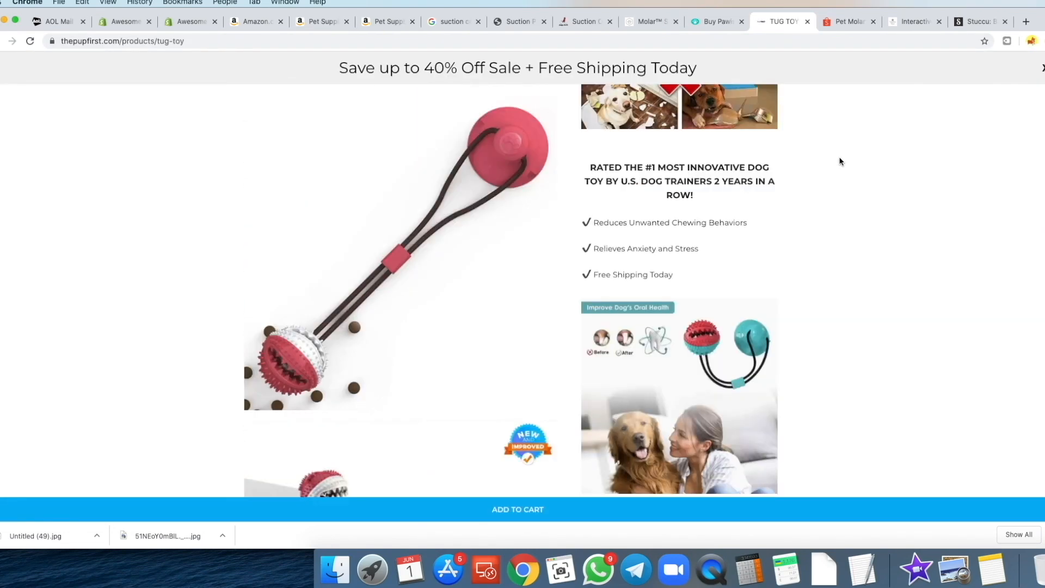
scroll(841, 162, "down", 10)
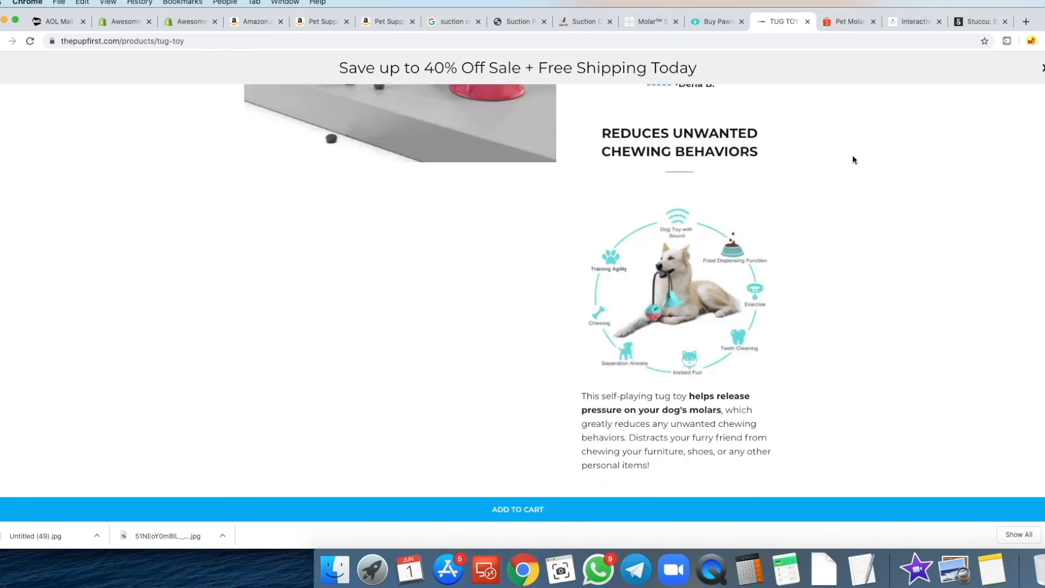
scroll(851, 153, "down", 8)
scroll(846, 148, "down", 5)
scroll(859, 134, "down", 2)
scroll(858, 133, "up", 20)
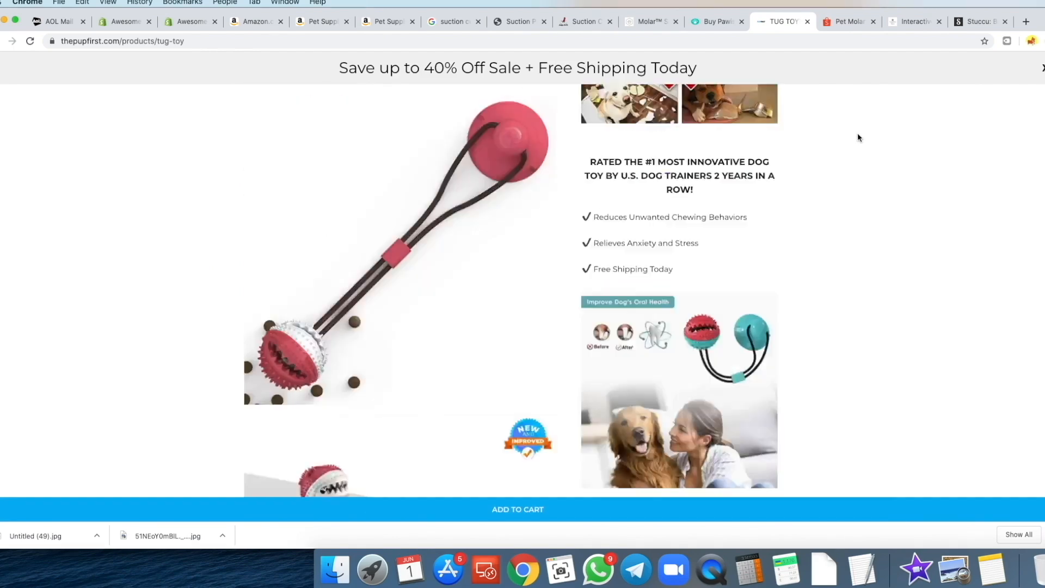
left_click(808, 21)
left_click(808, 21)
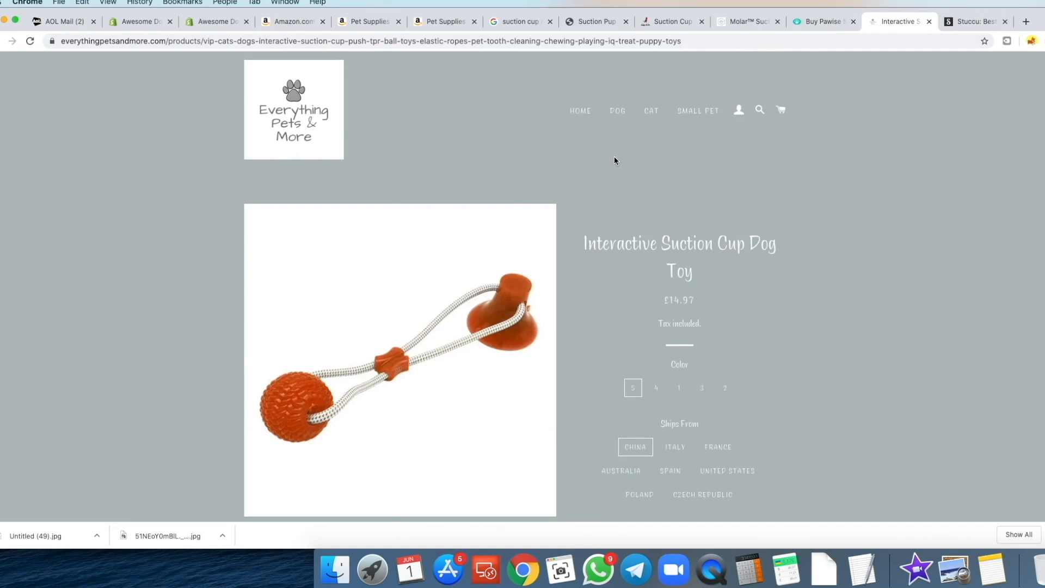
- Close the Interactive Suction Cup and Stuccu competitor tabs
scroll(655, 224, "down", 10)
scroll(655, 224, "up", 10)
left_click(930, 22)
left_click(930, 22)
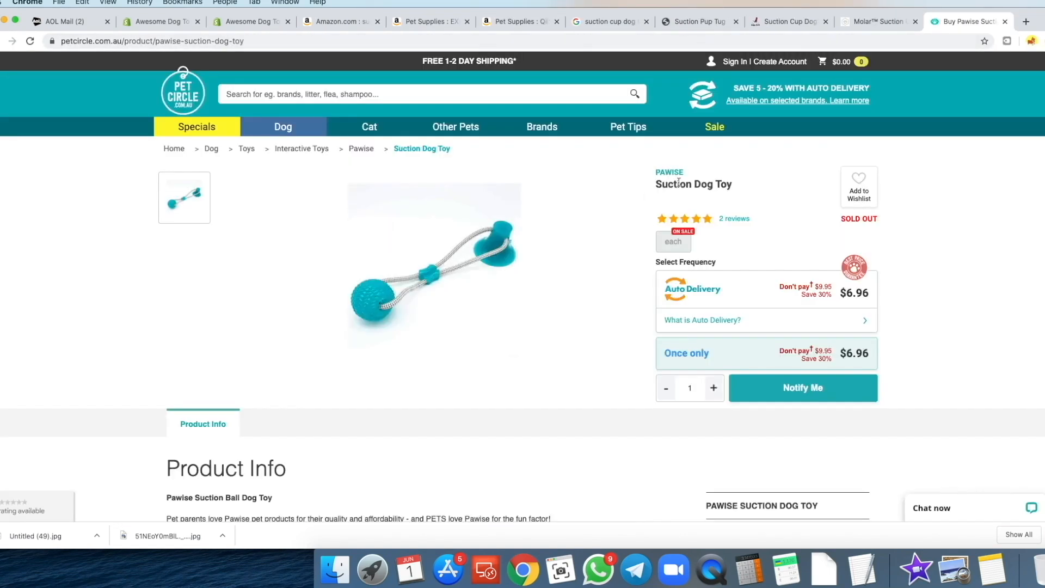
- Browse the Molar, indigopetco and Suction Pup Tug Toy competitor pages
left_click(873, 28)
scroll(700, 175, "down", 5)
scroll(716, 163, "up", 2)
key("ctrl+shift+Tab")
scroll(689, 148, "down", 5)
left_click(695, 19)
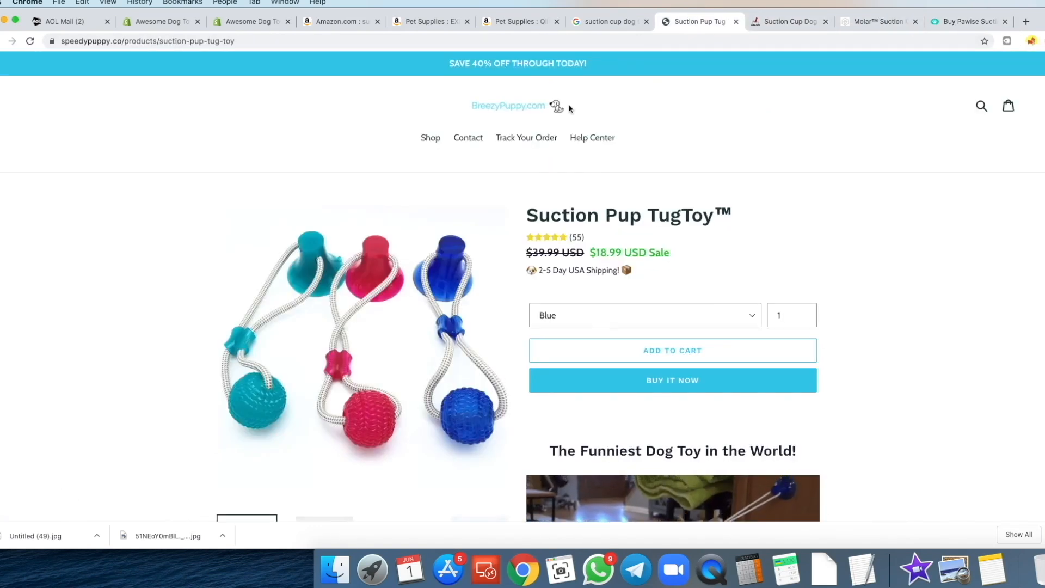
- Close the 'suction cup dog' Google search results tab
left_click(633, 23)
left_click(645, 22)
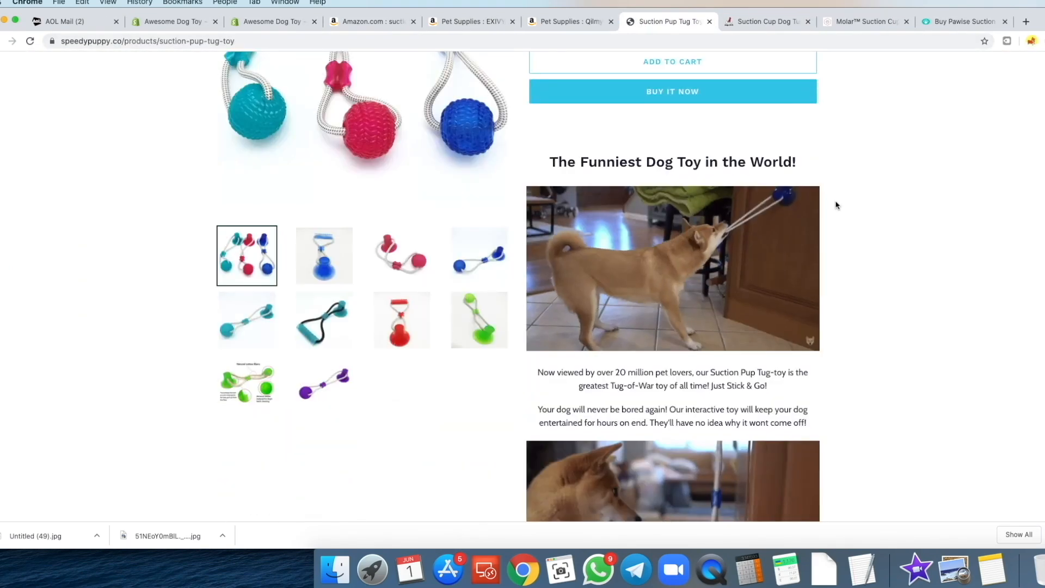
scroll(834, 205, "down", 4)
scroll(770, 205, "down", 2)
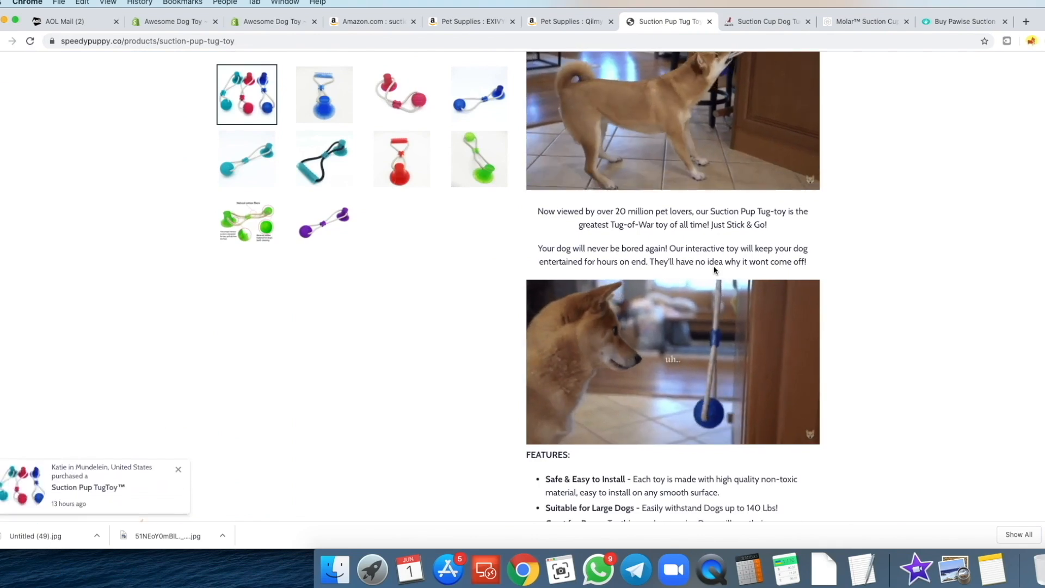
scroll(714, 266, "up", 3)
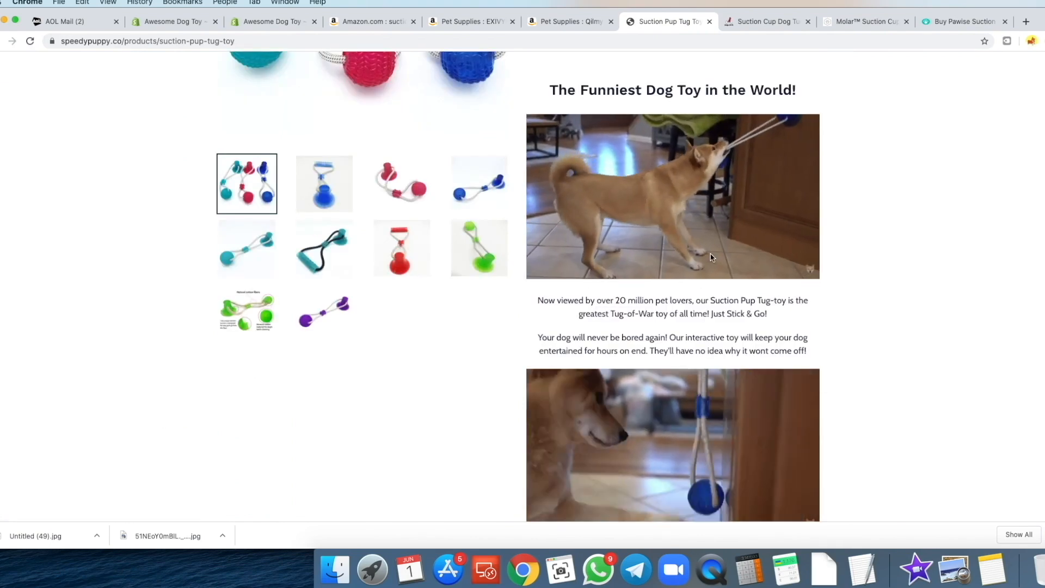
scroll(713, 265, "up", 7)
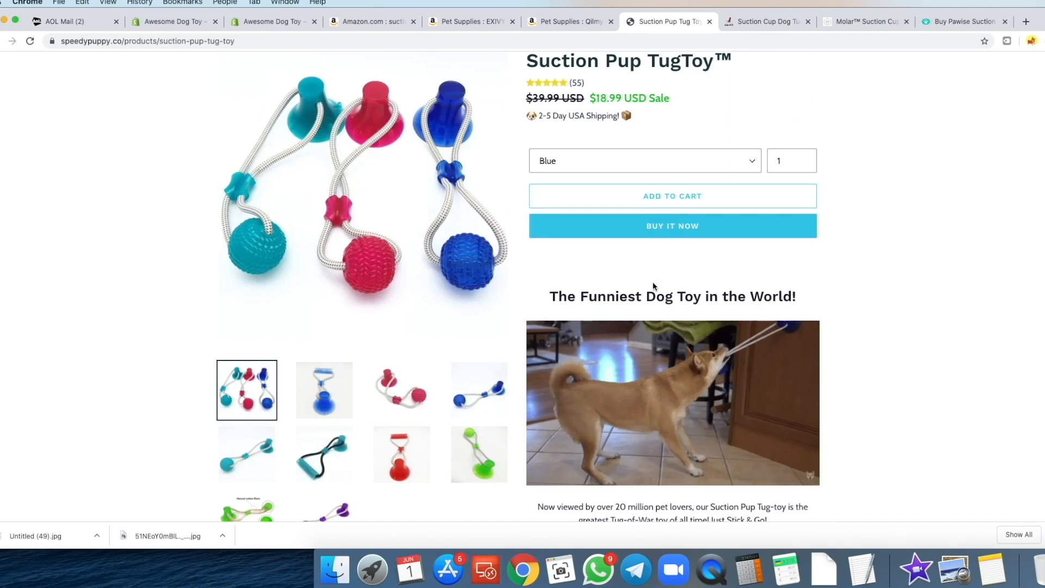
- Compare the competitor pages, ending on the Suction Pup Tug Toy page at $18.99
scroll(599, 261, "up", 5)
scroll(592, 198, "up", 1)
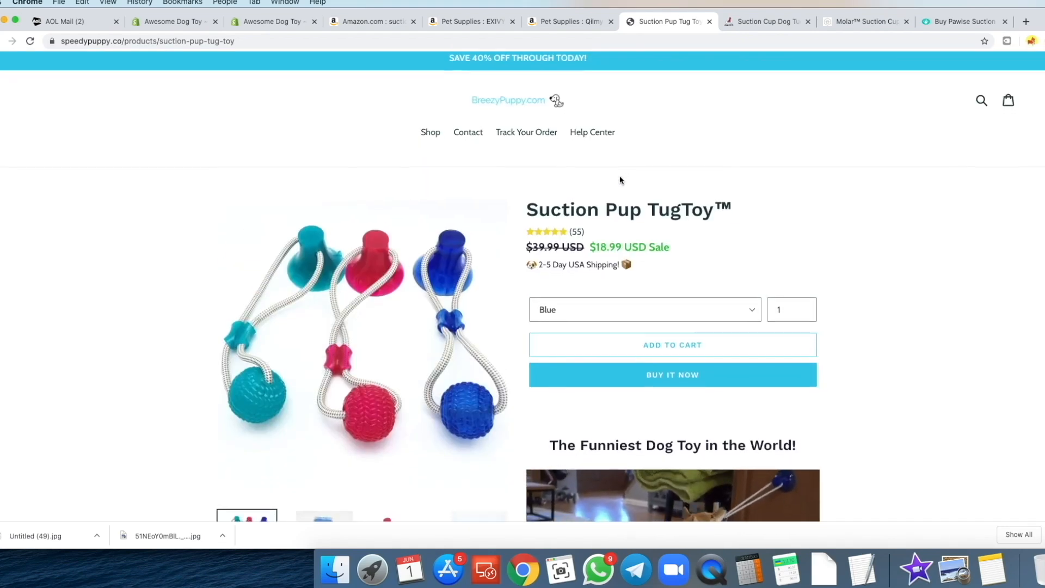
scroll(620, 175, "down", 1)
scroll(577, 208, "down", 1)
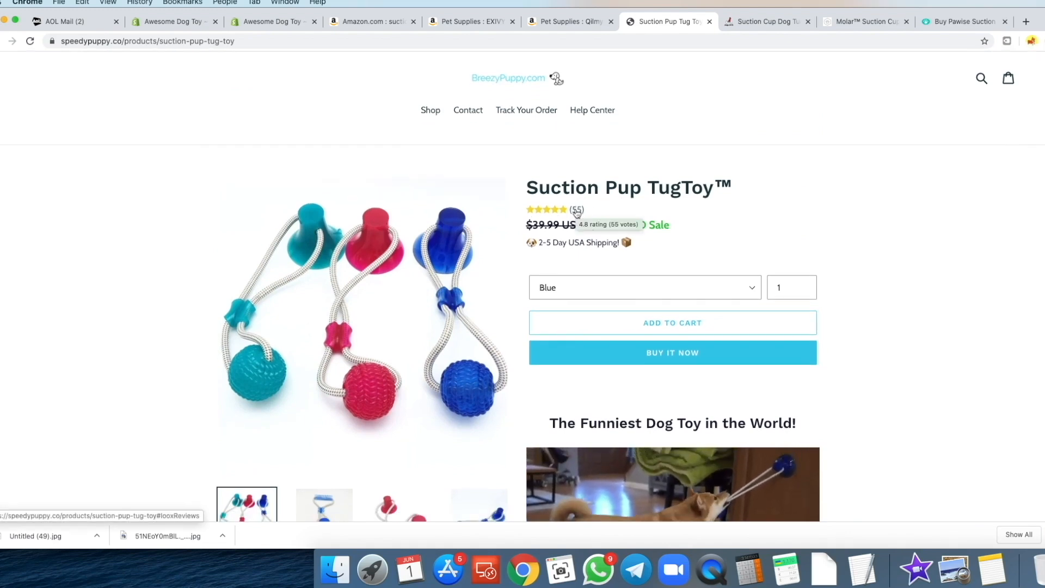
scroll(861, 242, "down", 5)
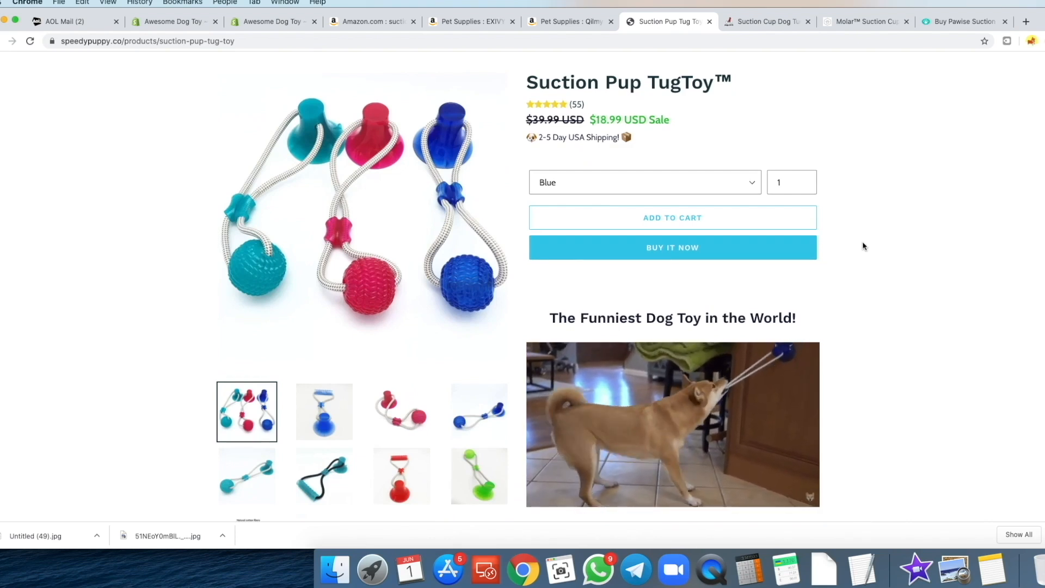
scroll(862, 241, "up", 5)
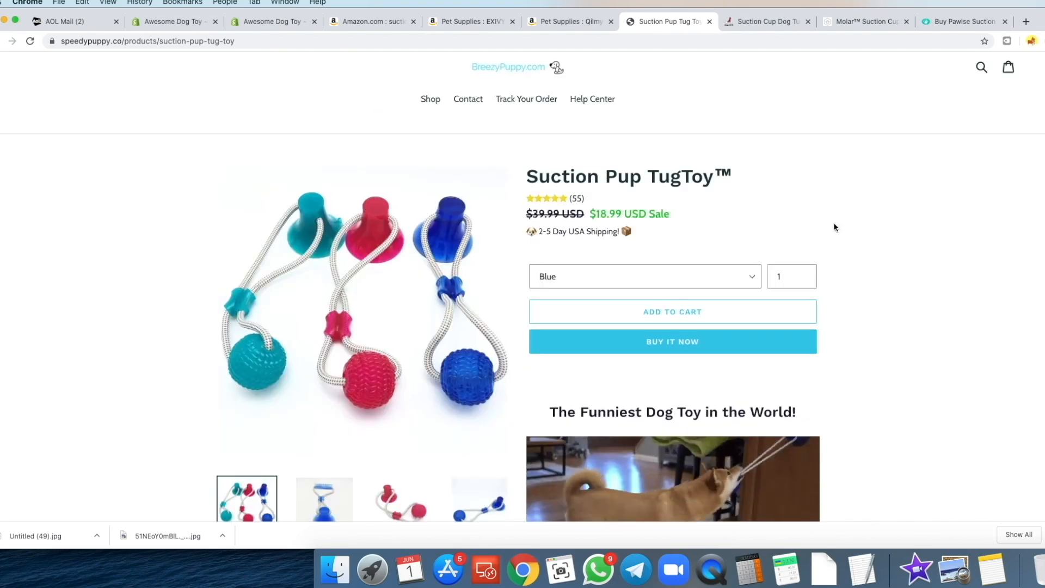
left_click(762, 27)
left_click(667, 22)
scroll(690, 292, "down", 3)
- Select the 'The Funniest Dog Toy in the World!' heading on the Suction Pup page
triple_click(663, 275)
left_click(635, 276)
scroll(745, 259, "up", 1)
scroll(743, 256, "up", 1)
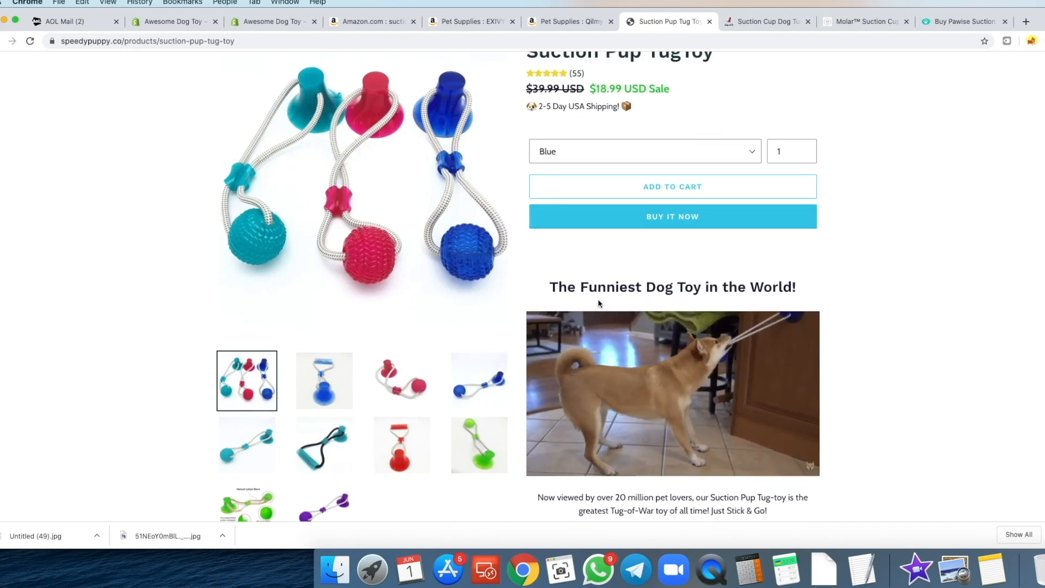
left_click_drag(553, 289, 798, 289)
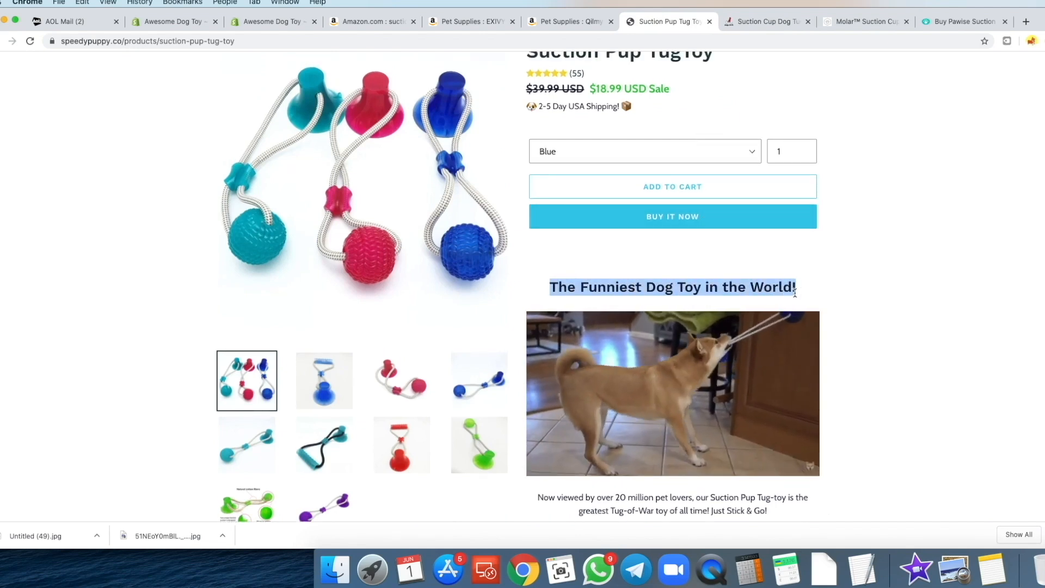
- On indigopetco, try selecting the 'Keep Your Dog Busy at Home for Hours' heading
left_click(767, 23)
scroll(762, 217, "up", 3)
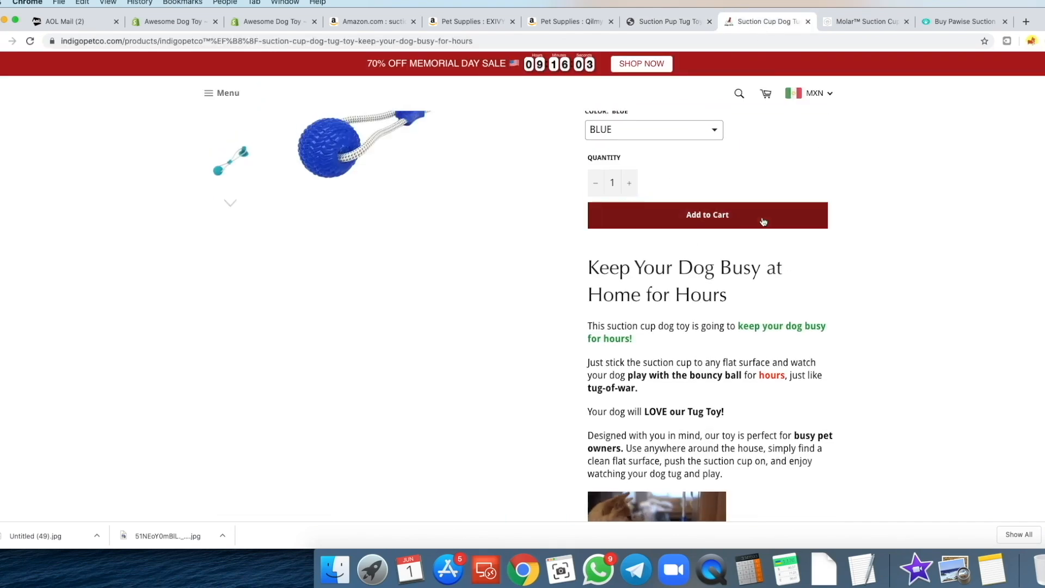
scroll(761, 270, "down", 1)
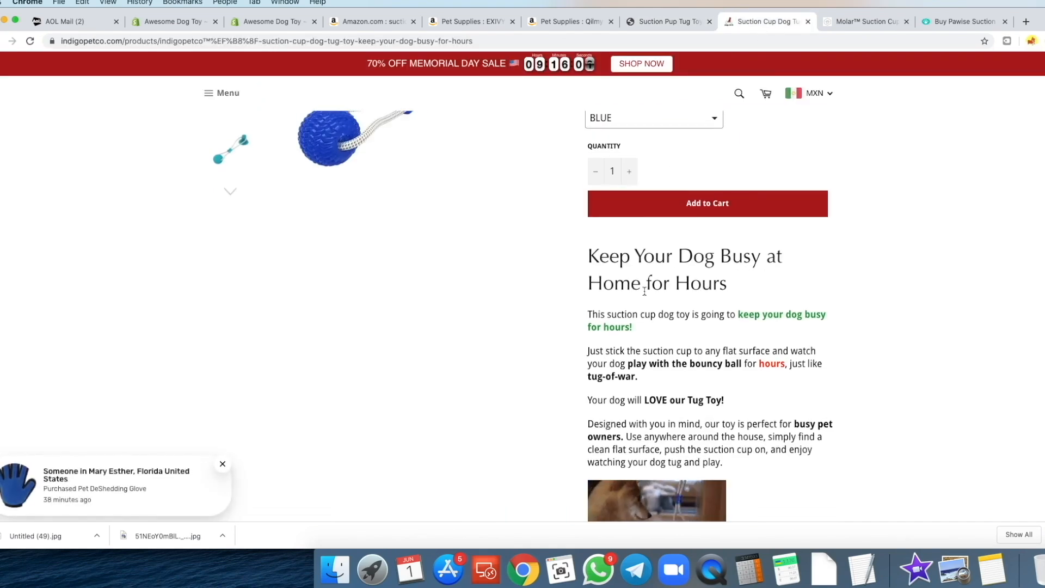
left_click_drag(600, 259, 753, 276)
left_click(775, 137)
- Look over the Molar and Pawise suction cup toy pages, then return to indigopetco
left_click(843, 21)
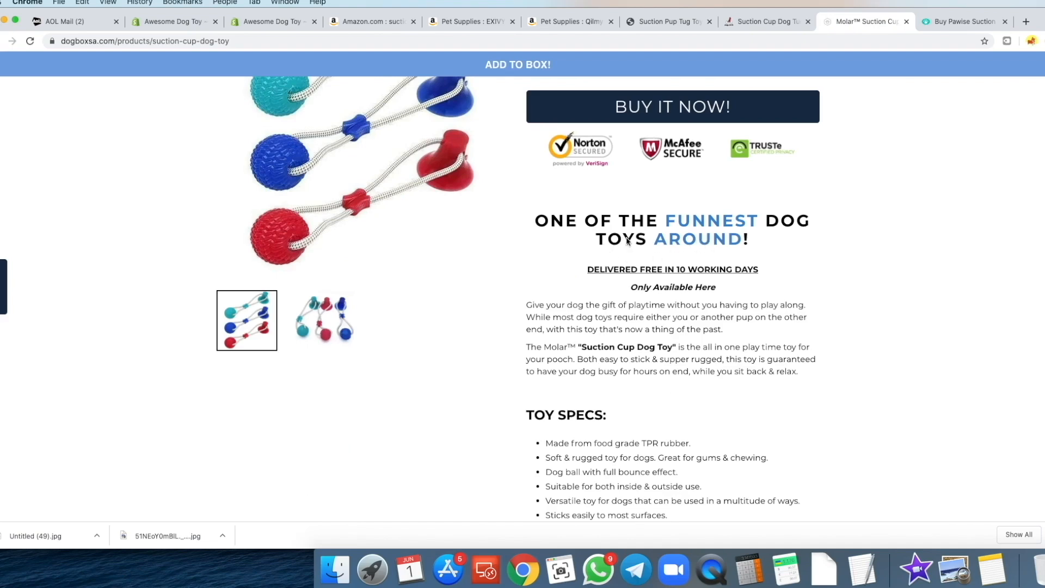
left_click(766, 21)
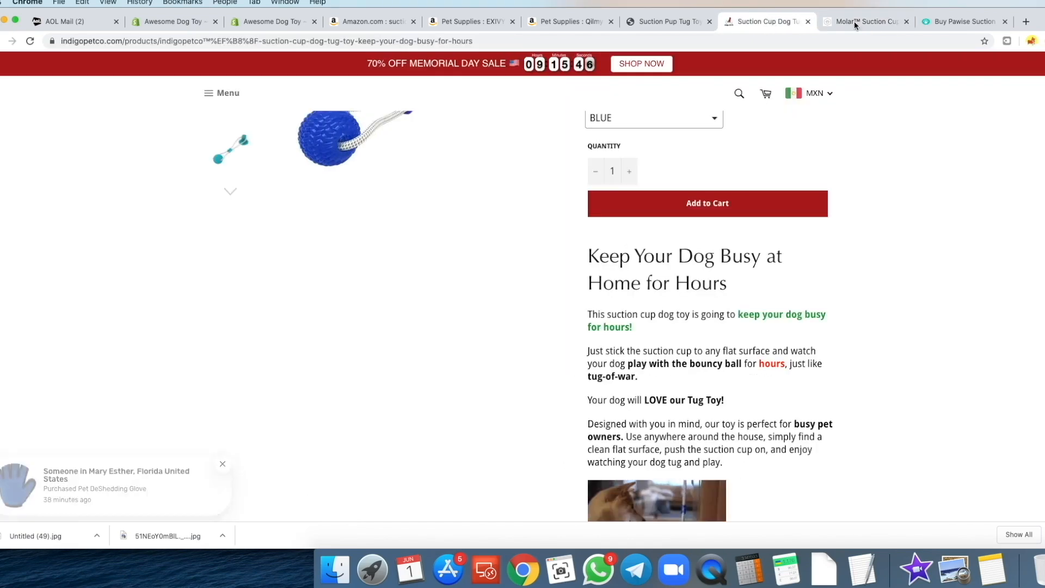
left_click(956, 21)
scroll(192, 331, "down", 4)
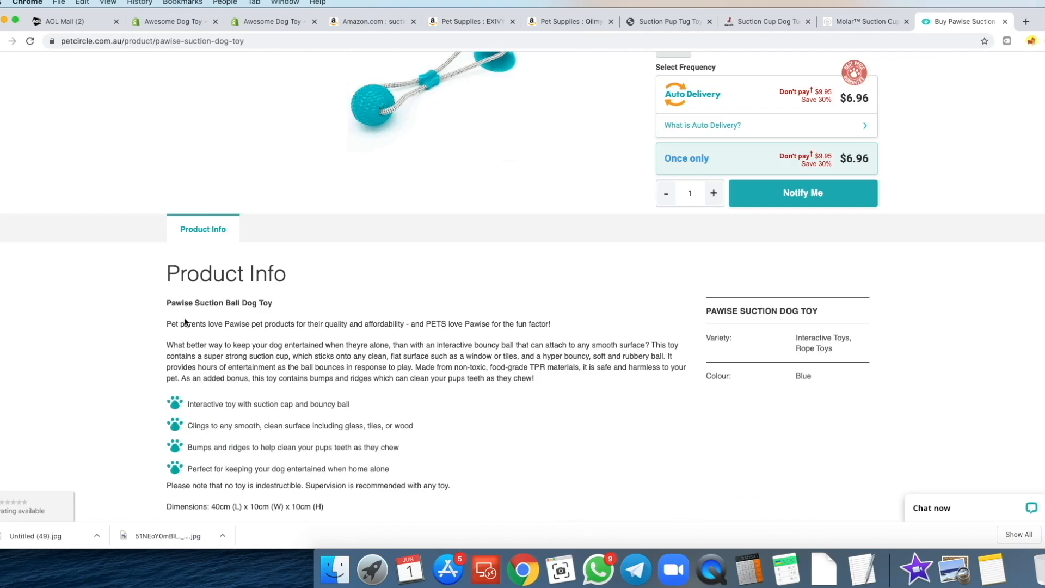
scroll(573, 252, "down", 1)
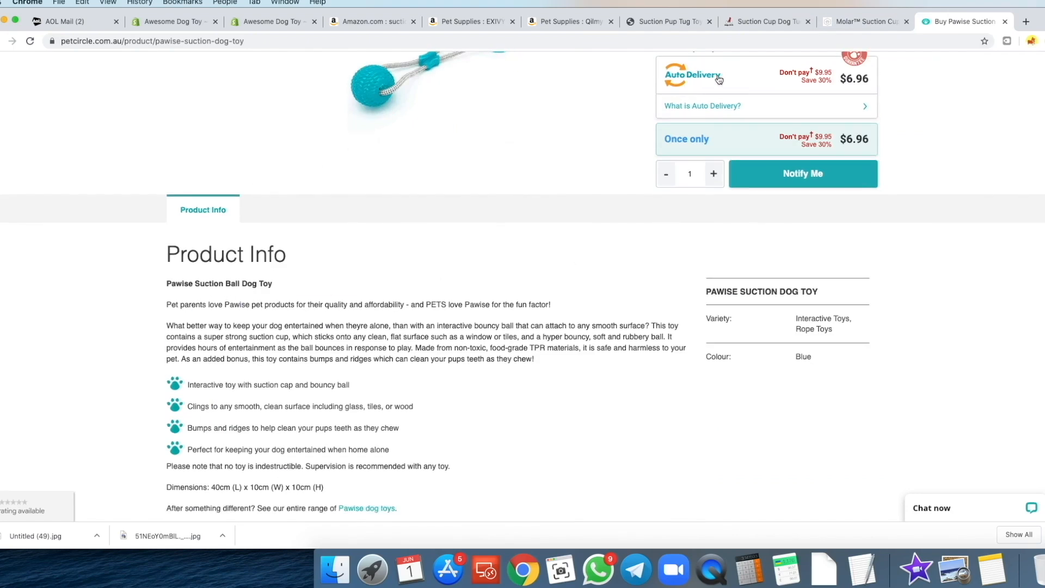
left_click(857, 22)
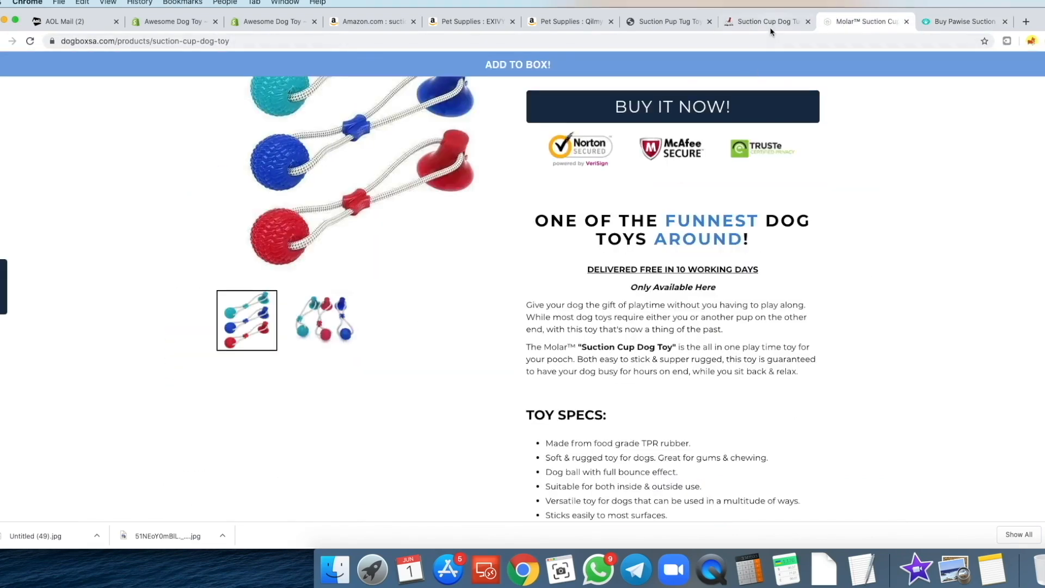
left_click(769, 22)
- Copy the 'Keep Your Dog Busy at Home for Hours' heading from the indigopetco page
left_click_drag(729, 284, 558, 267)
left_click(843, 22)
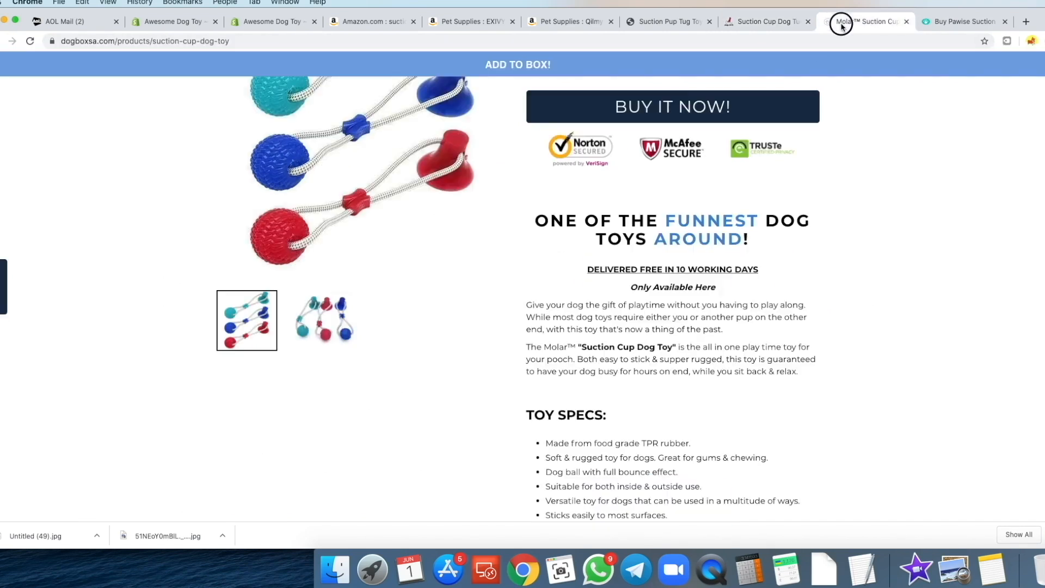
left_click(758, 23)
left_click(671, 284)
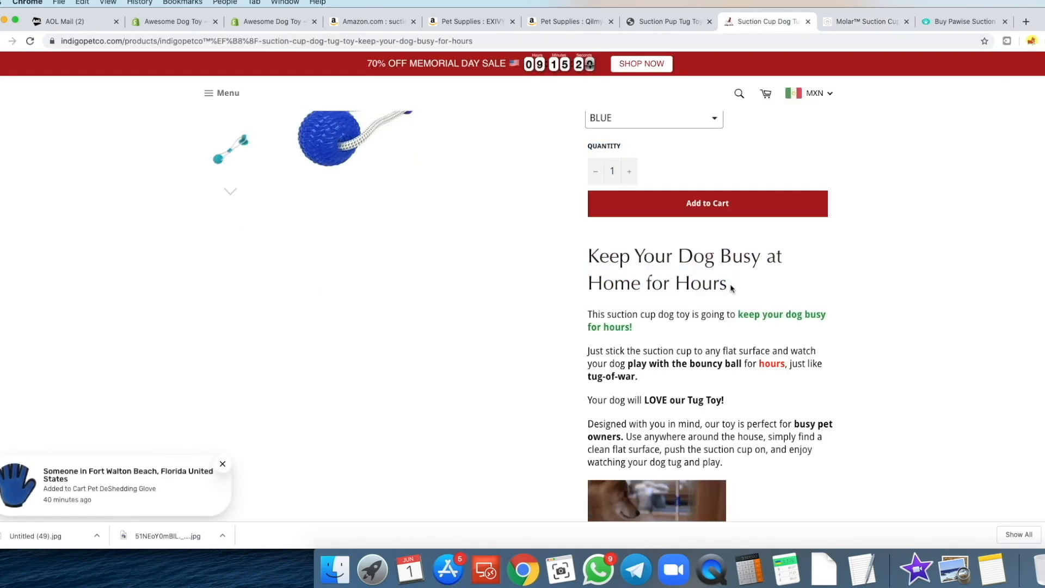
left_click_drag(730, 284, 595, 261)
right_click(595, 261)
left_click(626, 278)
left_click(164, 22)
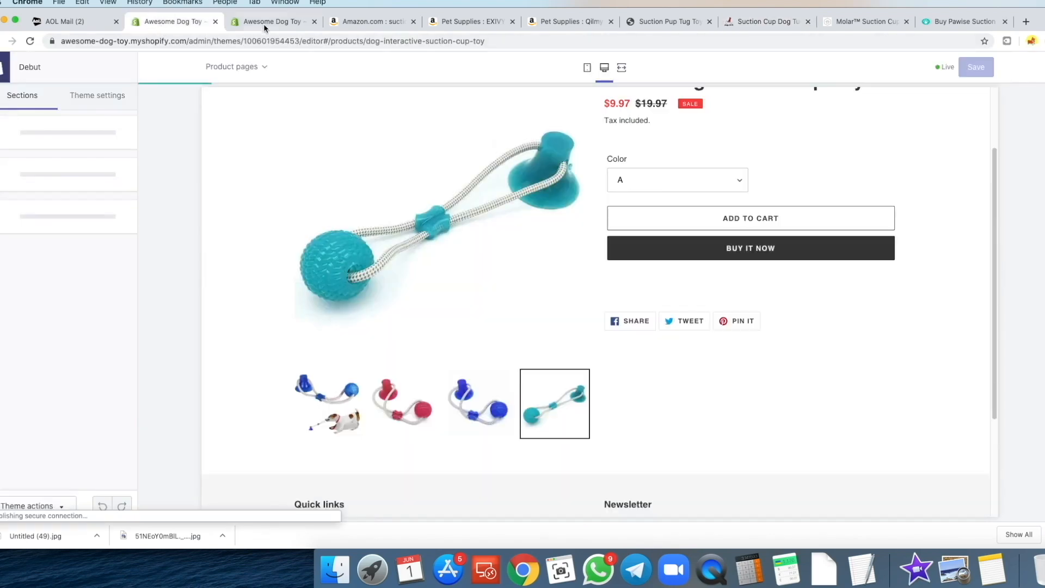
- Paste 'Keep Your Dog Busy at Home for Hours' unformatted into the description and make it a centred heading
left_click(263, 22)
scroll(387, 217, "up", 7)
left_click(367, 310)
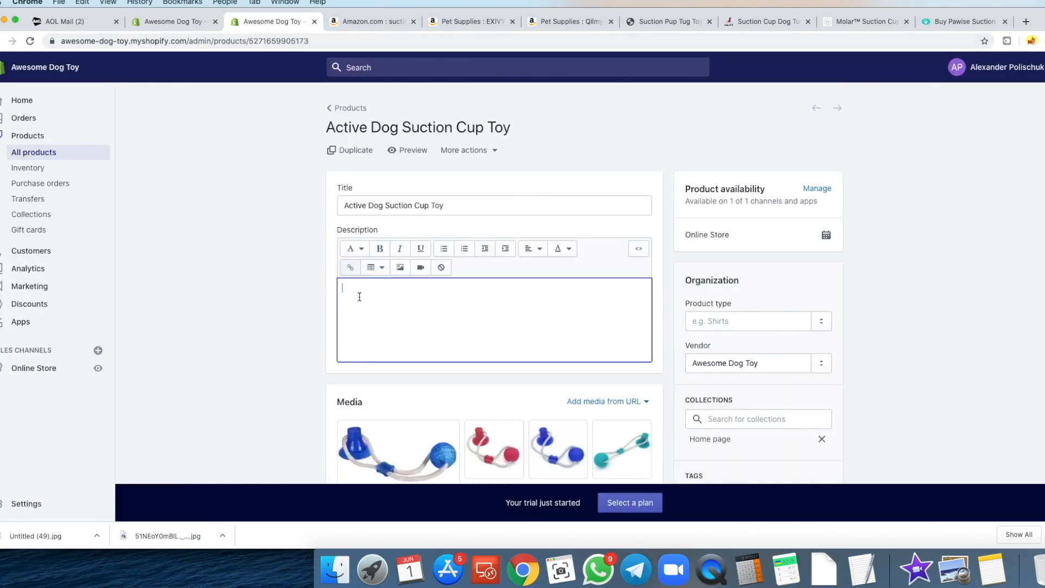
right_click(357, 288)
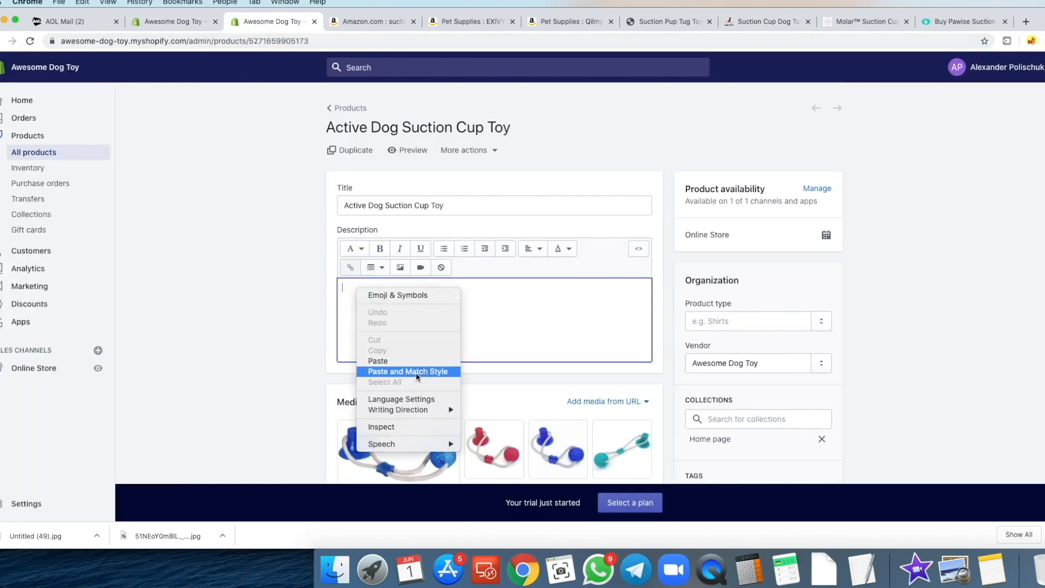
left_click(417, 371)
left_click(784, 25)
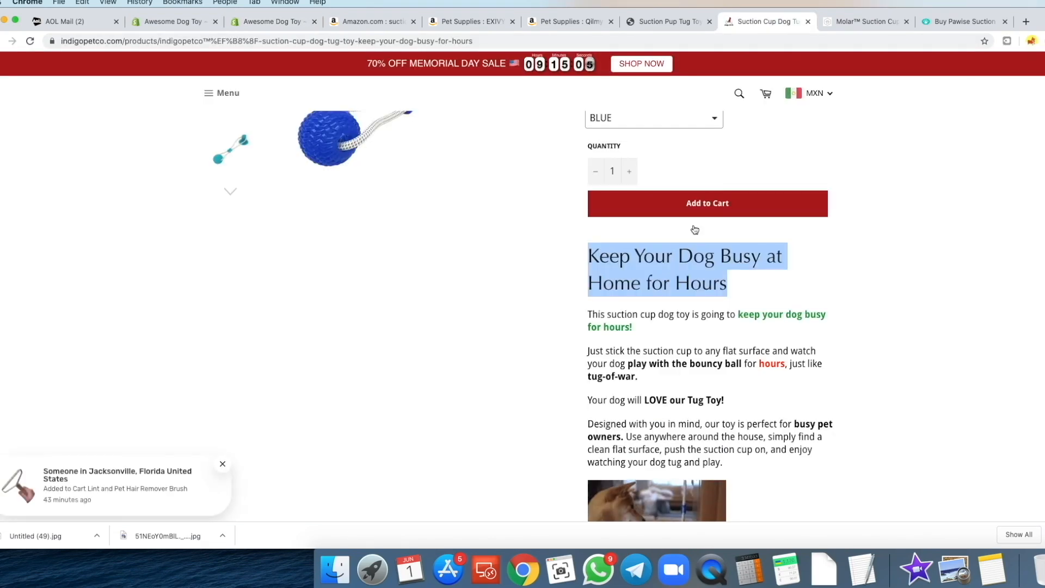
left_click(267, 23)
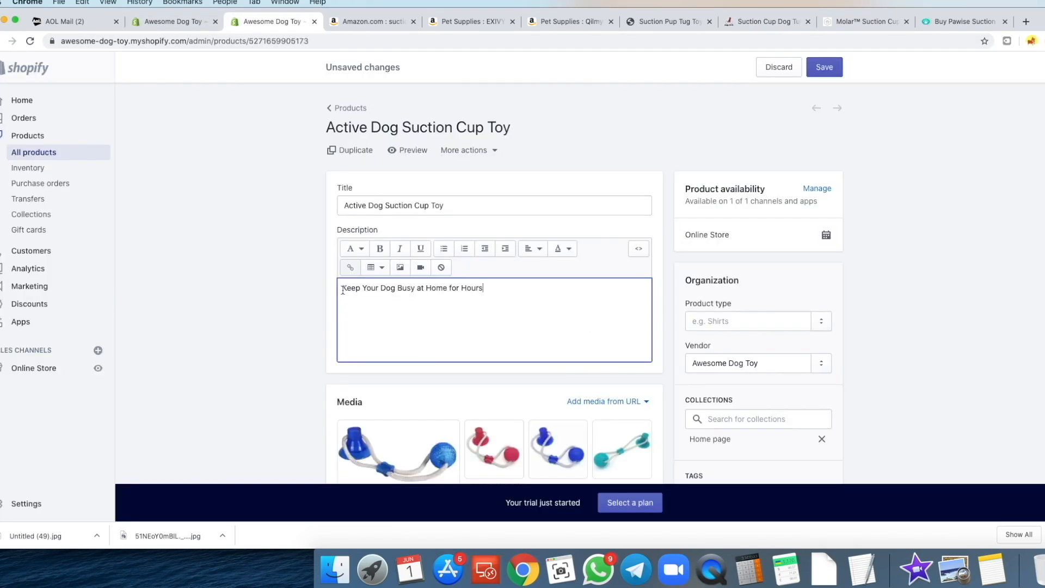
left_click(366, 251)
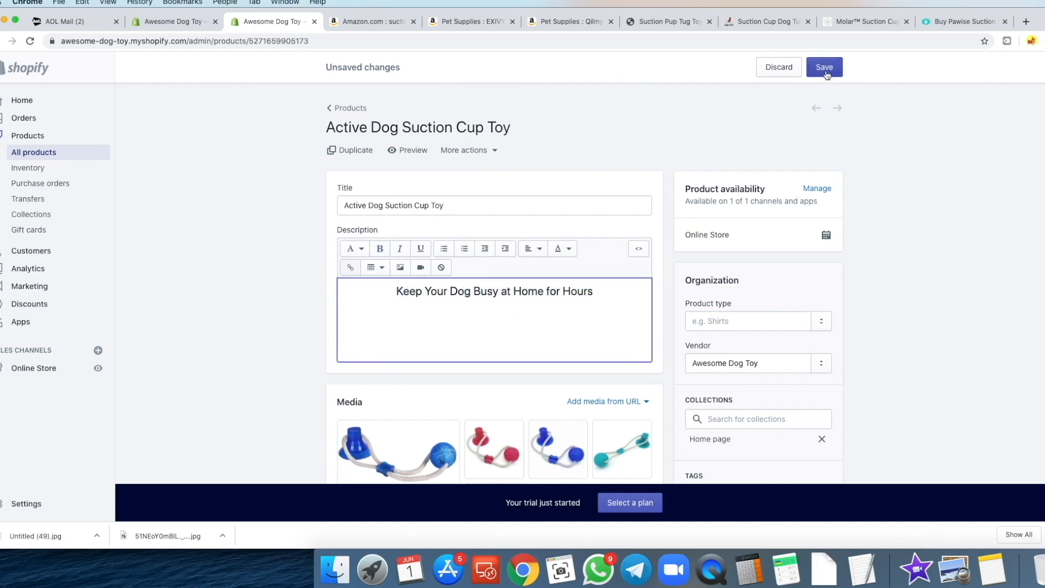
- Reload the storefront preview to confirm the new heading, then go back to the product admin page
left_click(184, 21)
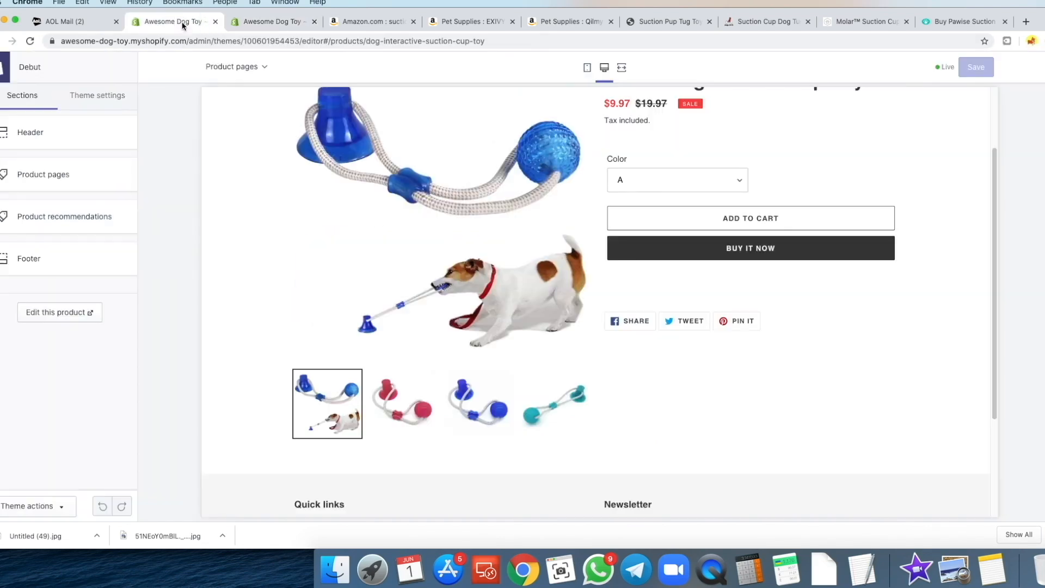
left_click(31, 41)
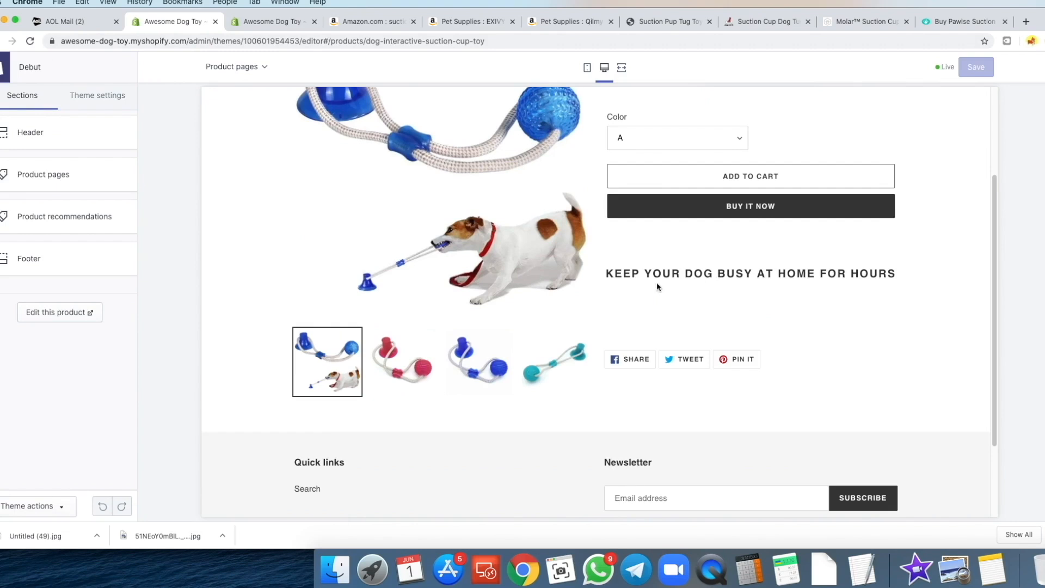
left_click(791, 271)
scroll(704, 285, "up", 1)
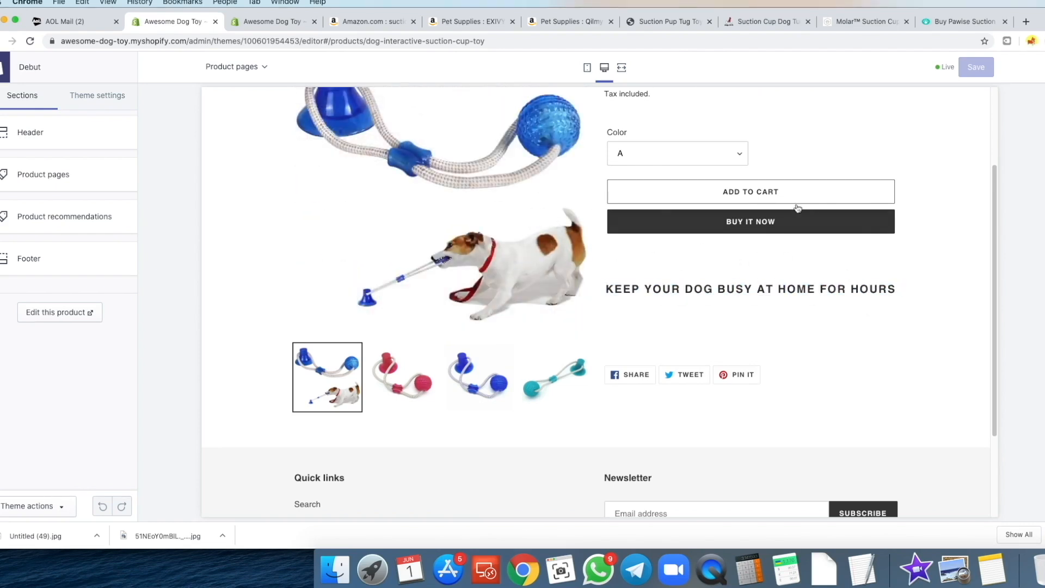
left_click(271, 23)
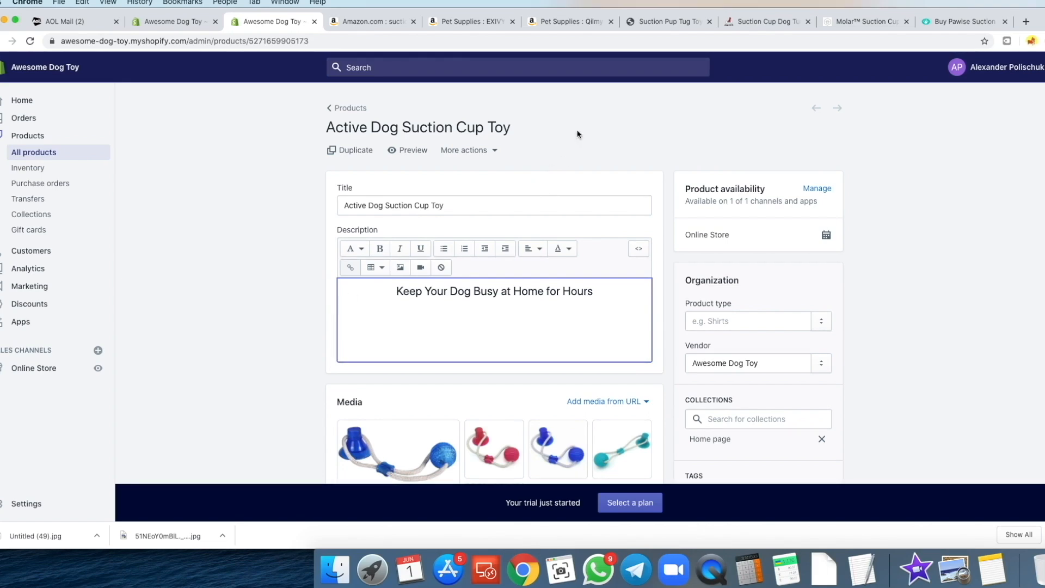
left_click(768, 23)
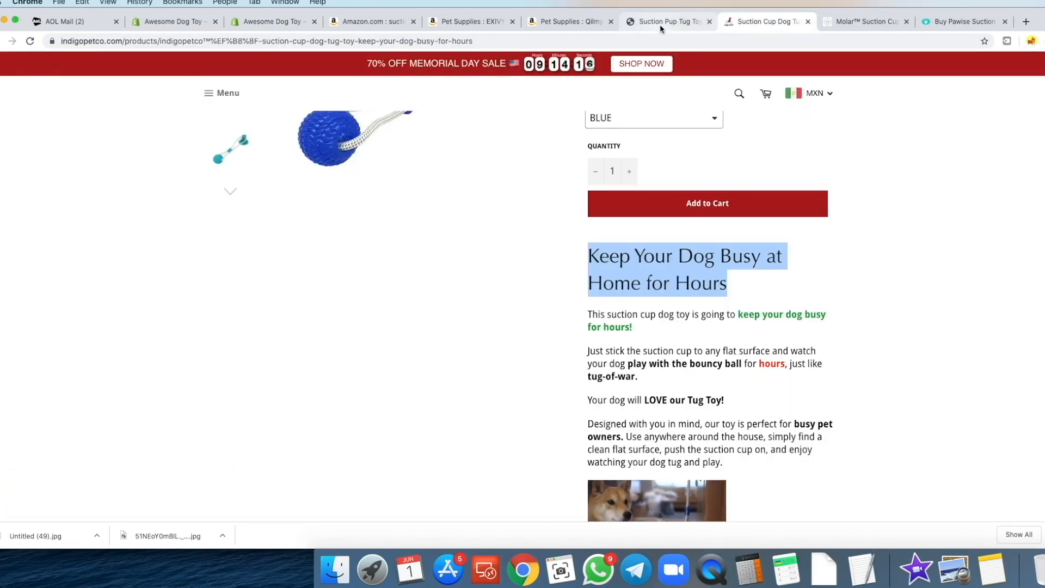
- Copy both dog GIFs and the two paragraphs from the Suction Pup Tug Toy page
left_click(660, 23)
left_click(758, 24)
scroll(723, 226, "down", 3)
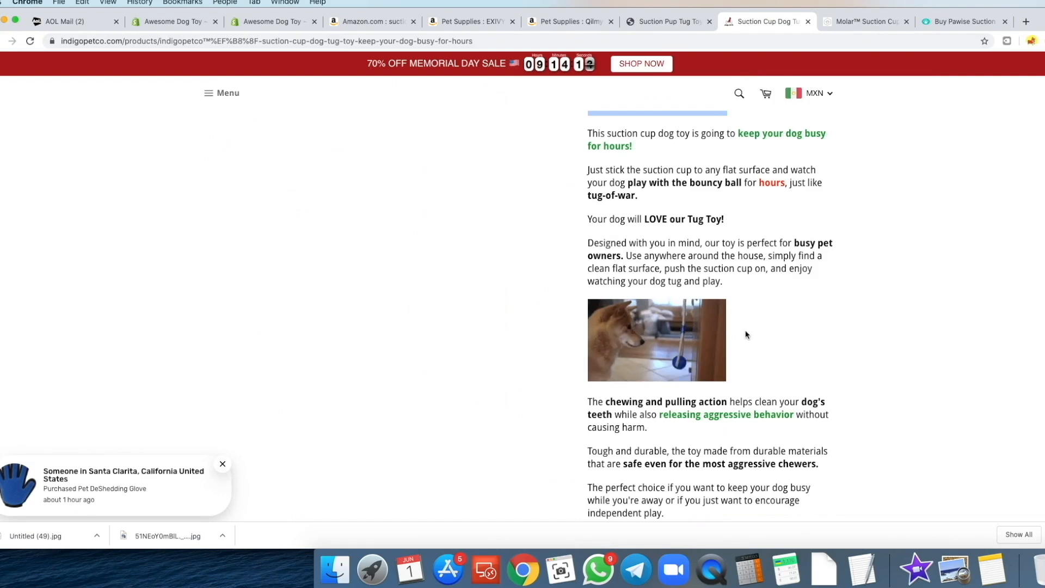
scroll(746, 332, "down", 3)
scroll(813, 305, "down", 2)
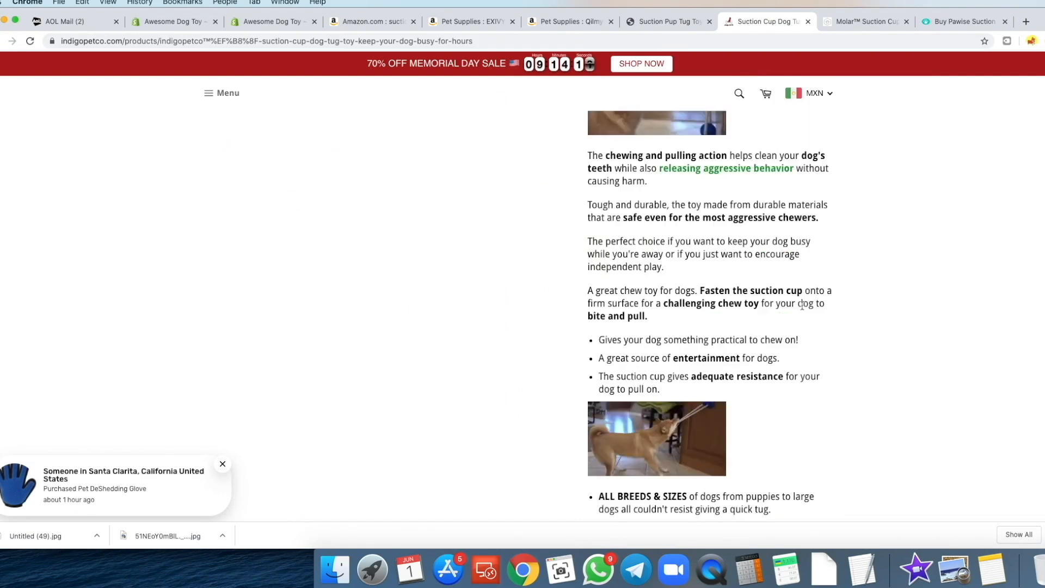
left_click(660, 24)
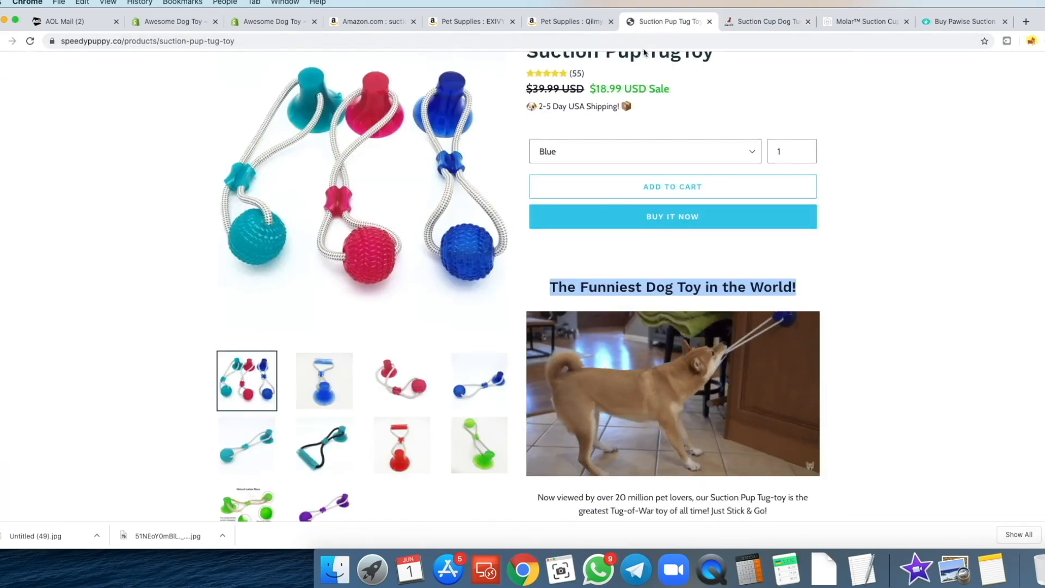
scroll(626, 261, "down", 2)
scroll(615, 267, "down", 2)
left_click(523, 89)
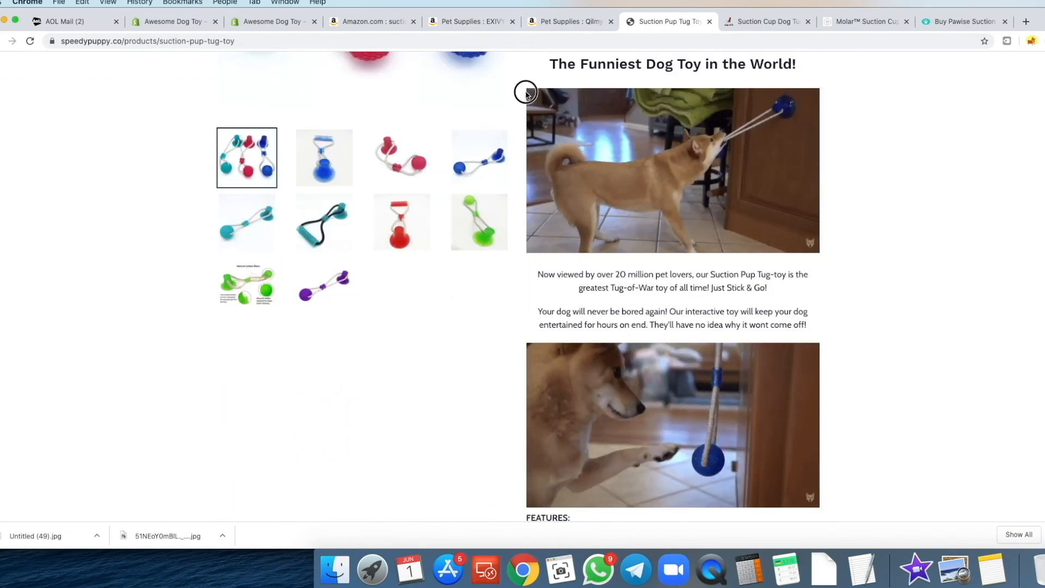
left_click(524, 81)
left_click_drag(525, 82, 816, 353)
key("super+c")
- Paste the GIFs and paragraphs below the heading in the description and save the product
left_click(245, 26)
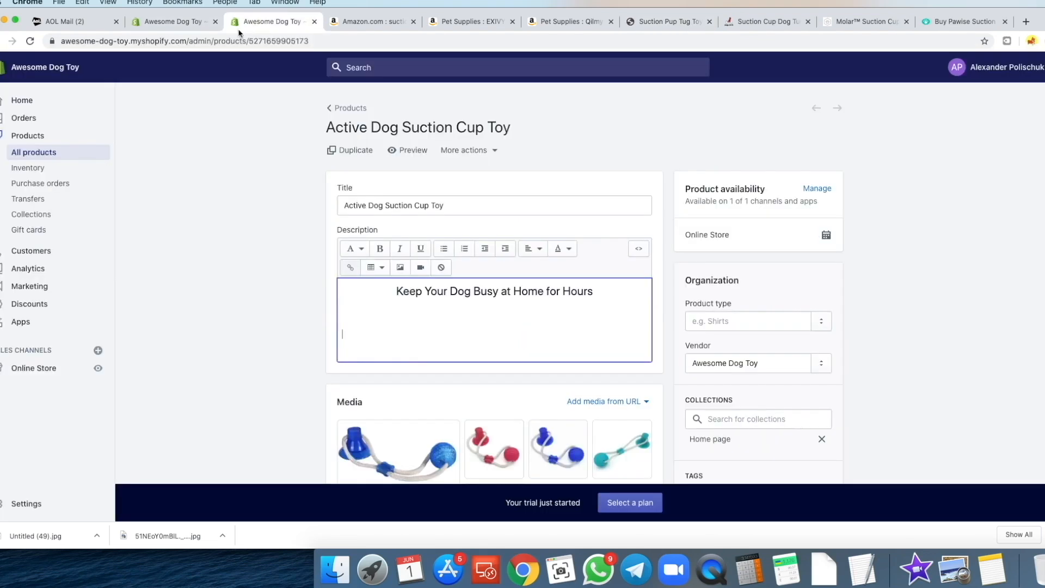
key("super+v")
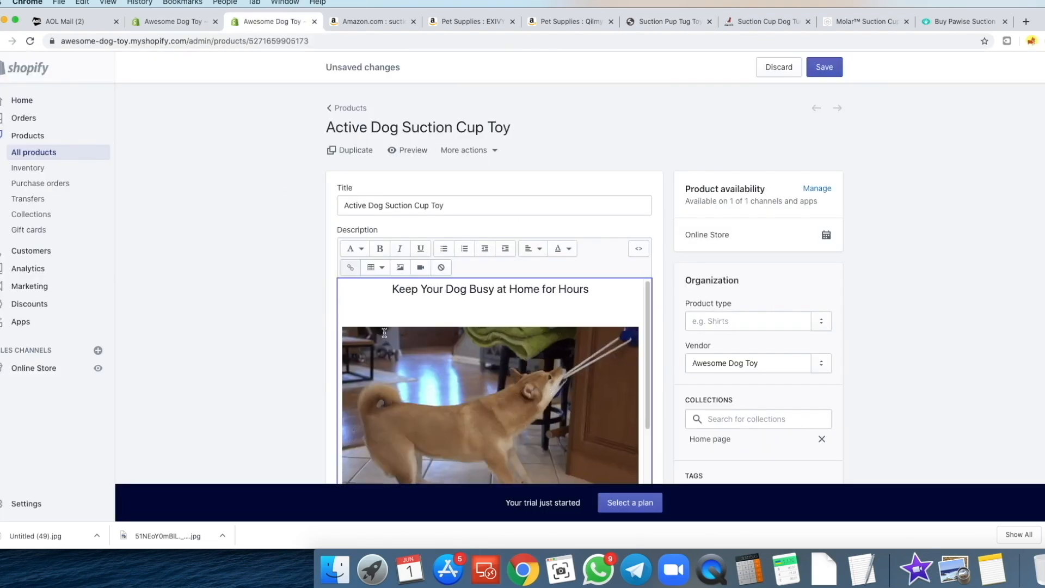
scroll(437, 325, "down", 5)
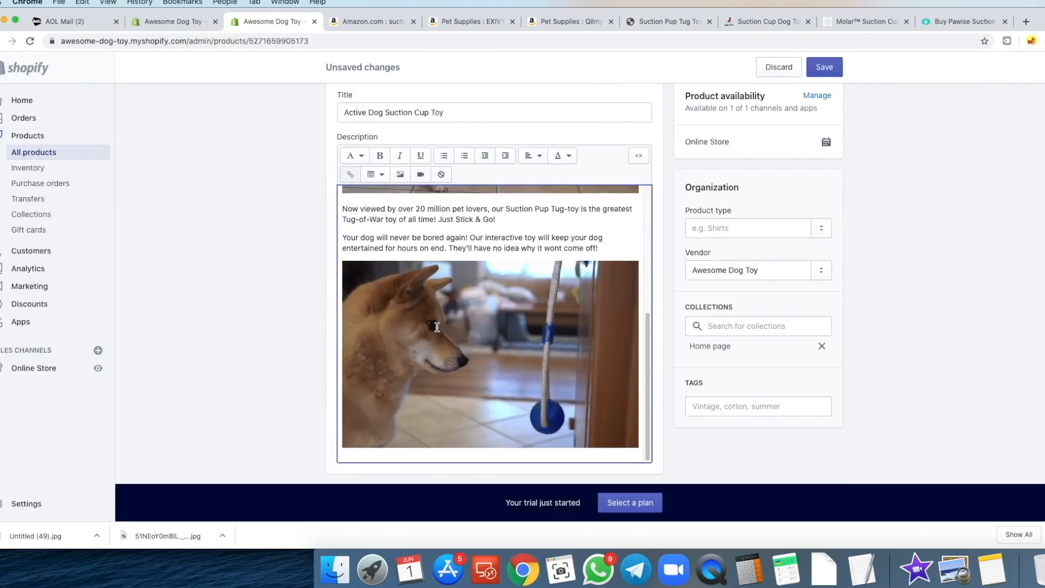
scroll(403, 310, "up", 10)
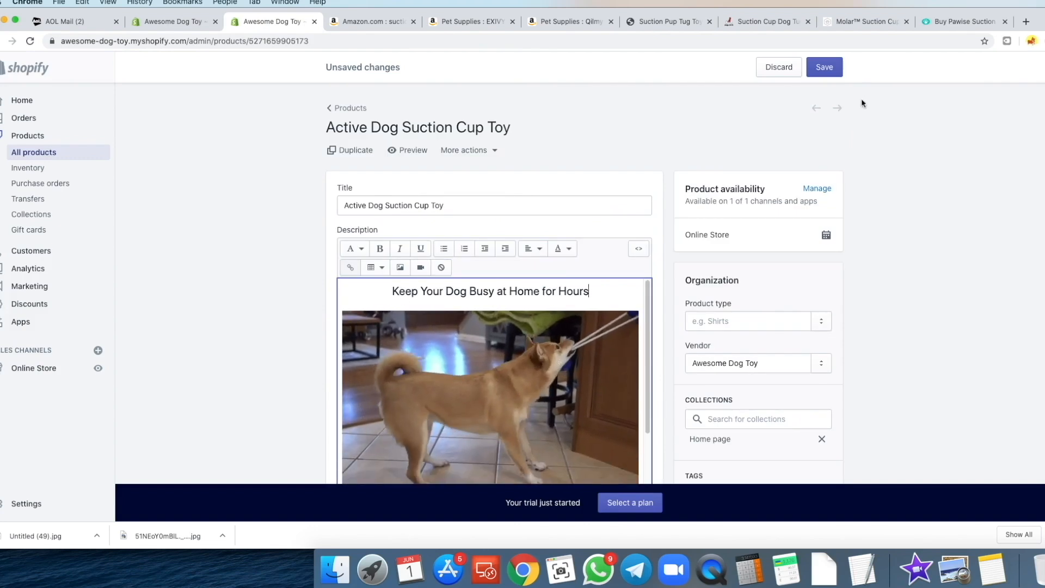
left_click(825, 67)
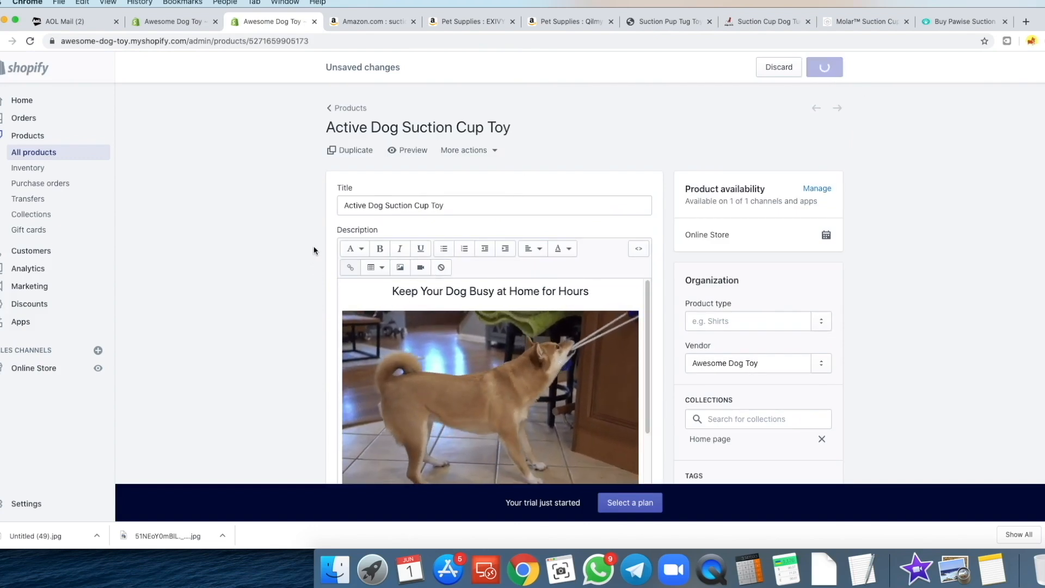
left_click(178, 27)
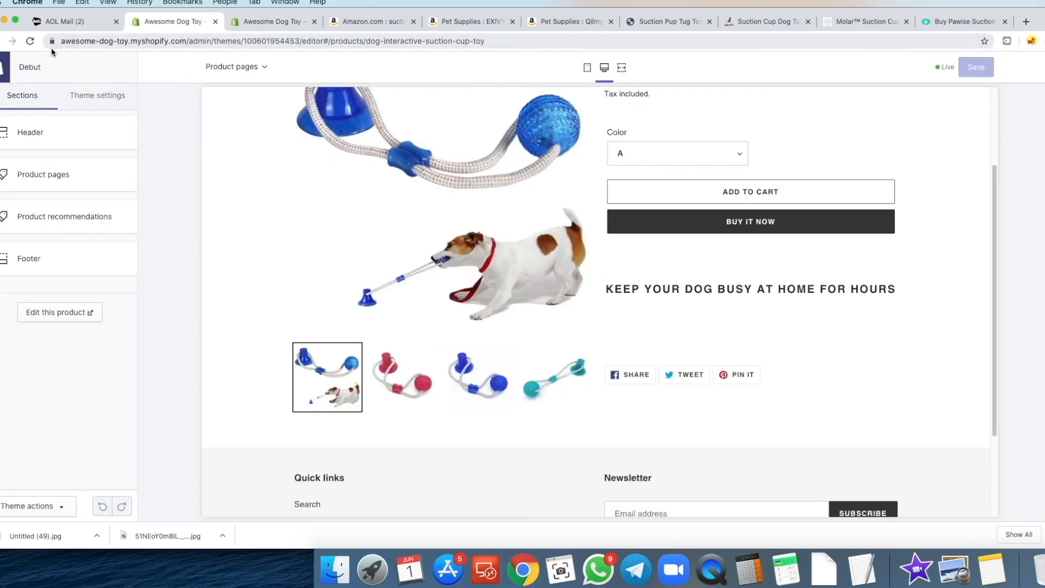
- Check the new GIFs and paragraphs in mobile and desktop previews, then return to the product edit page
scroll(923, 273, "down", 3)
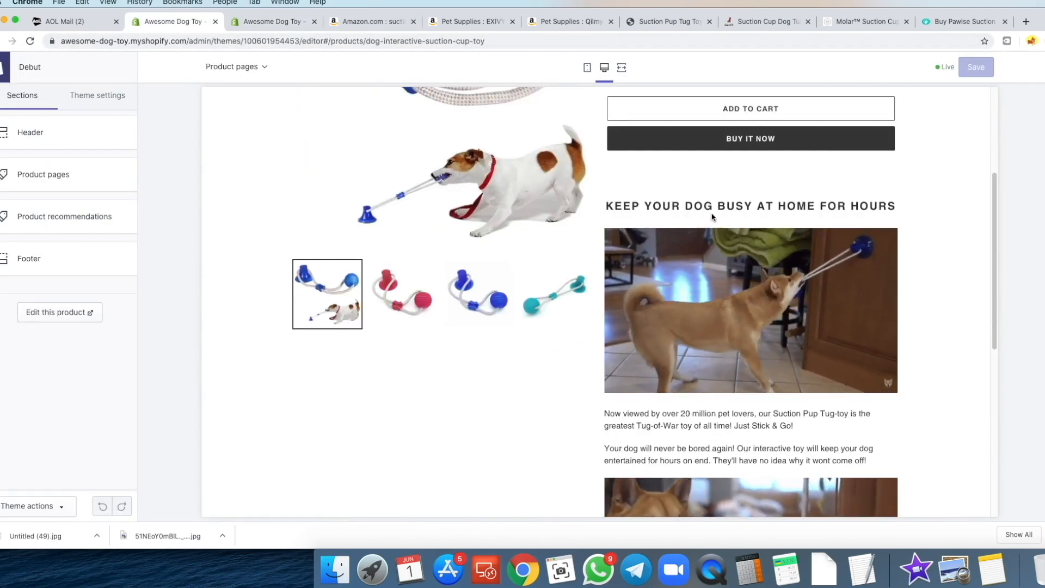
left_click(587, 68)
scroll(585, 240, "down", 5)
scroll(533, 238, "down", 3)
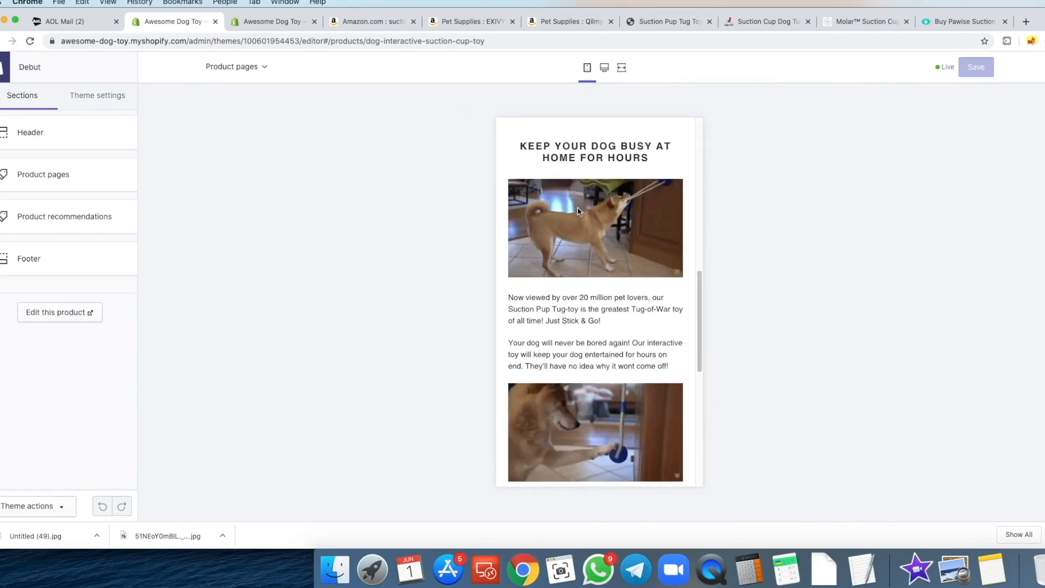
left_click_drag(668, 310, 513, 241)
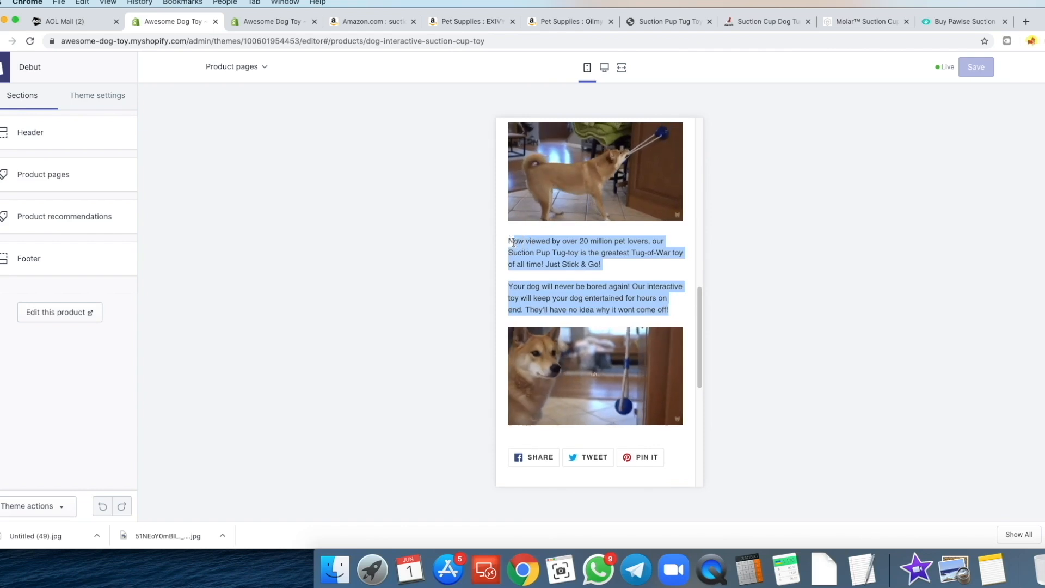
left_click(514, 243)
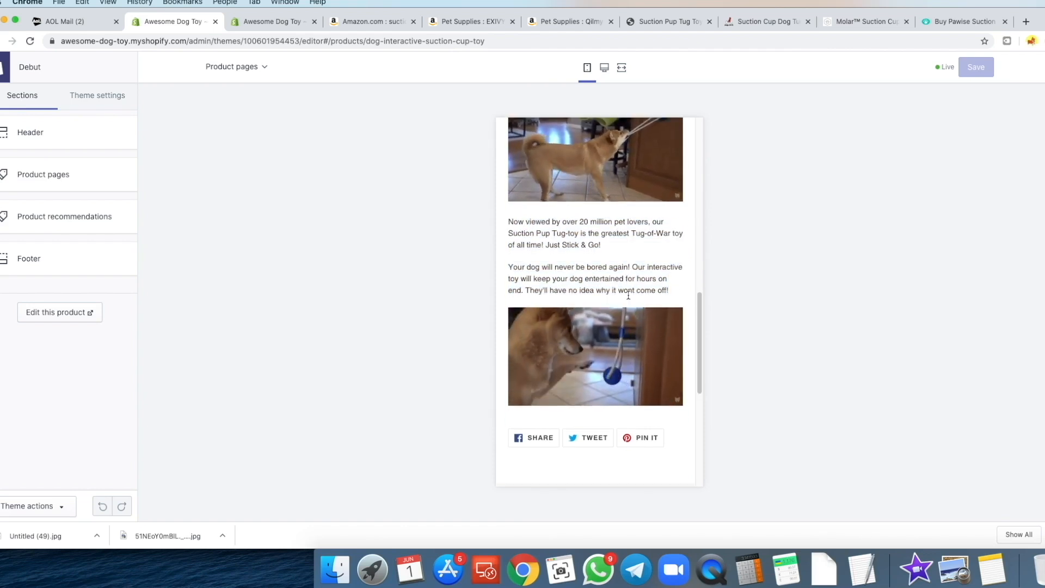
scroll(627, 298, "up", 2)
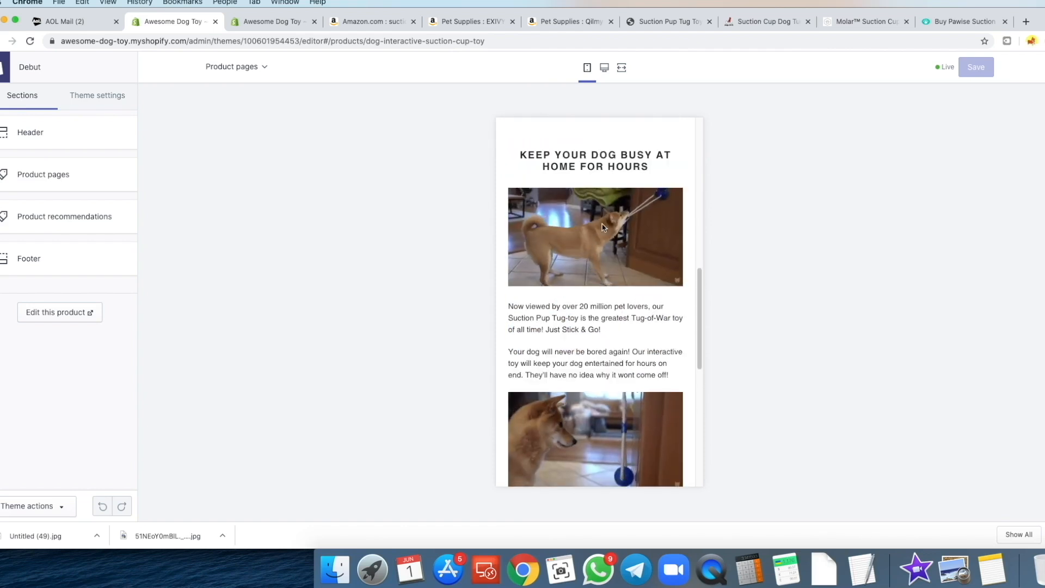
left_click(604, 67)
scroll(686, 259, "up", 2)
scroll(686, 258, "up", 5)
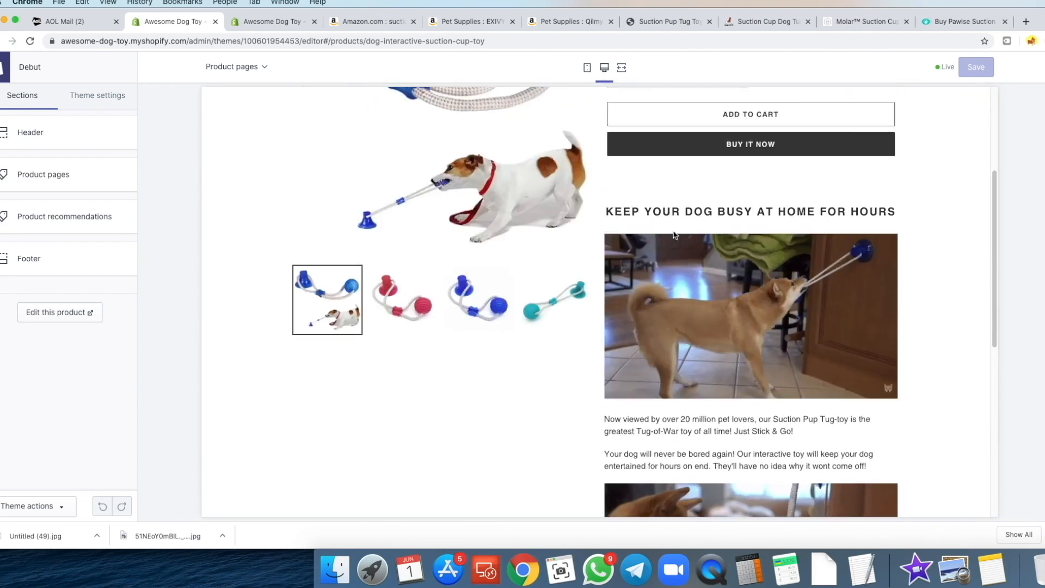
left_click(264, 22)
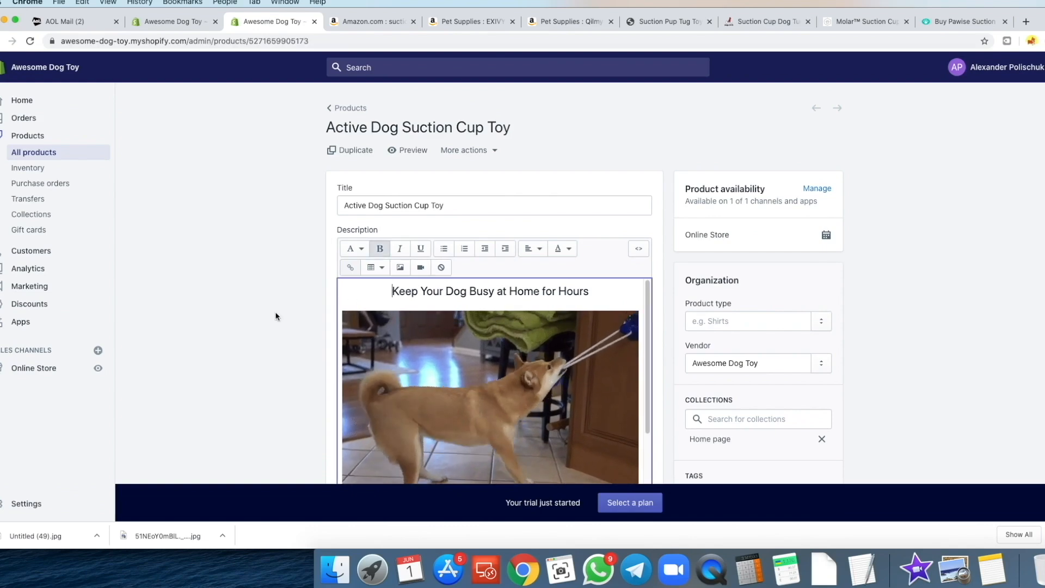
- Insert a paw prints emoji before the heading and save the product
key("ctrl+super+space")
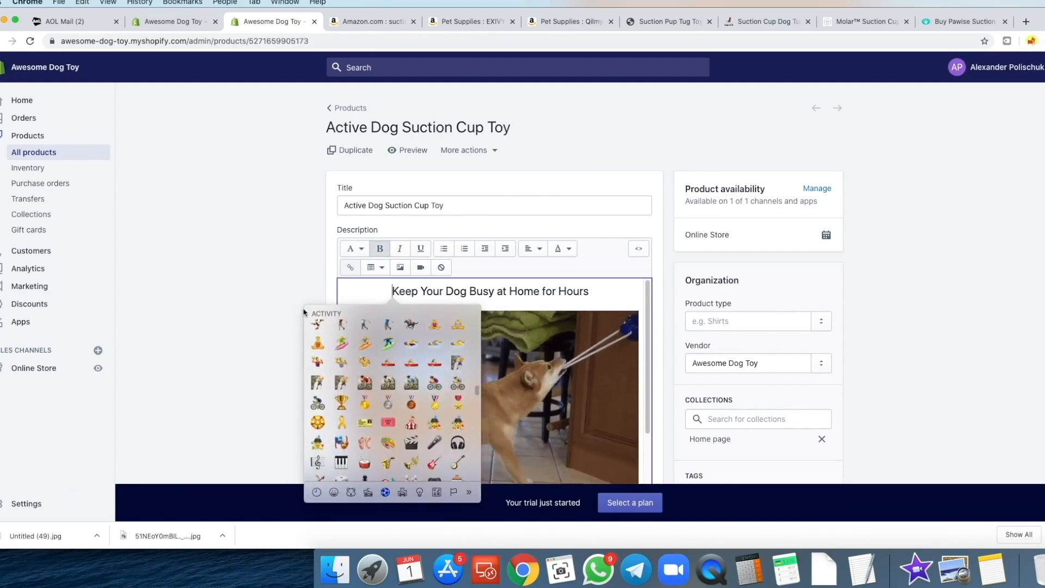
scroll(362, 392, "up", 15)
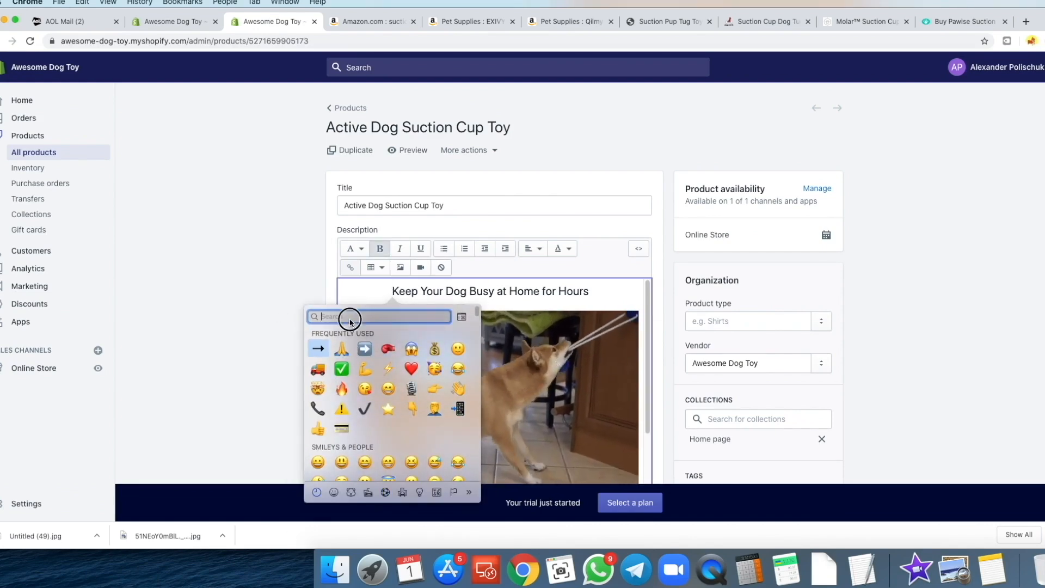
type("paw")
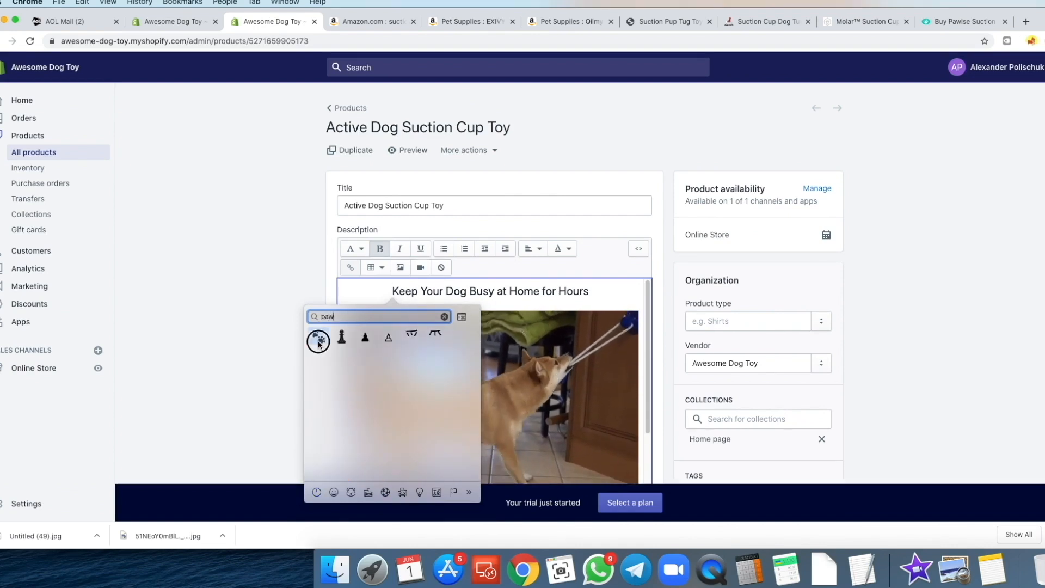
left_click(318, 336)
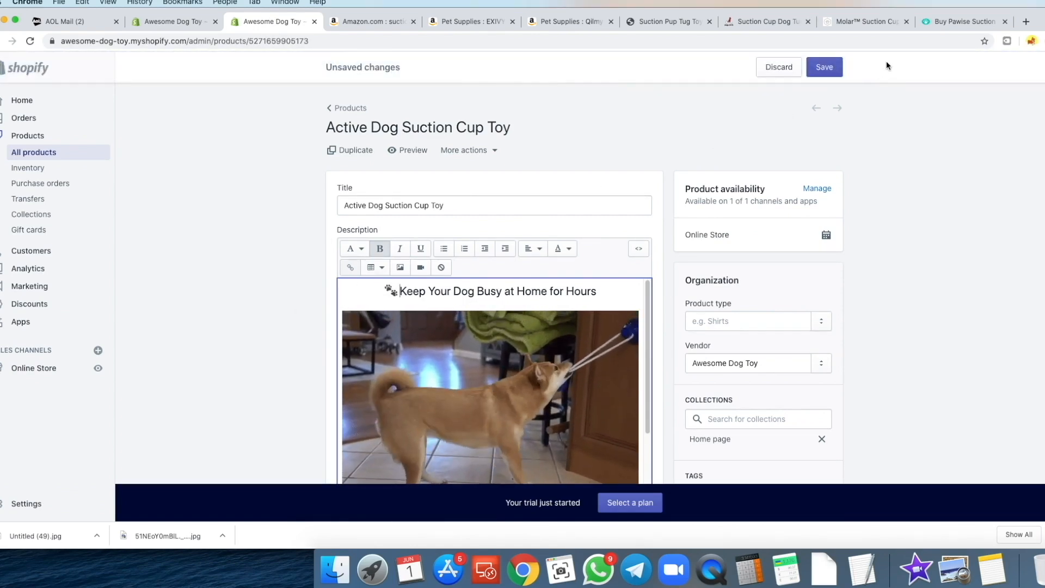
left_click(825, 67)
- Check the emoji heading in the storefront preview at mobile width
left_click(168, 21)
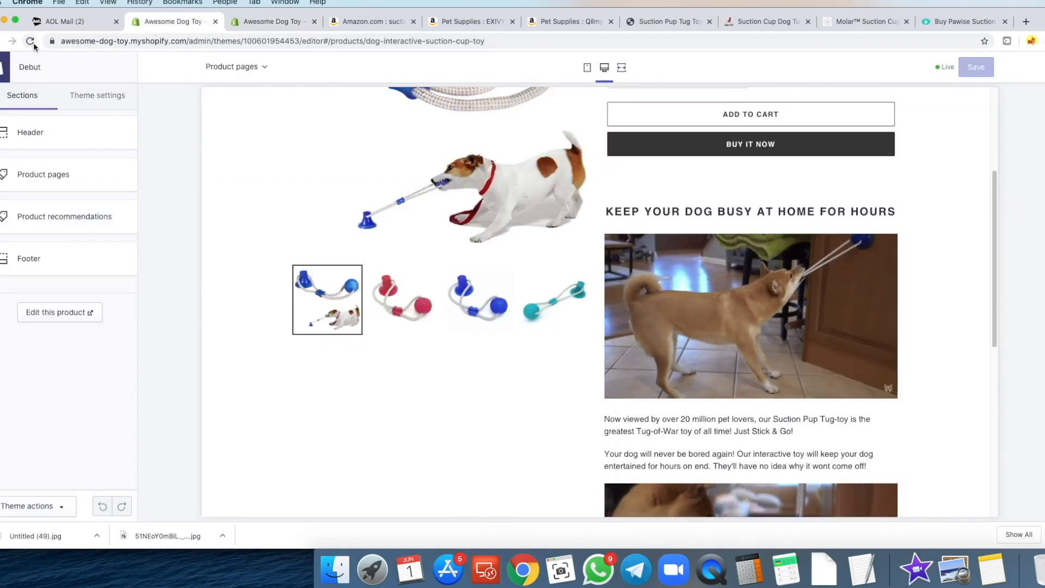
left_click(584, 69)
scroll(594, 283, "down", 5)
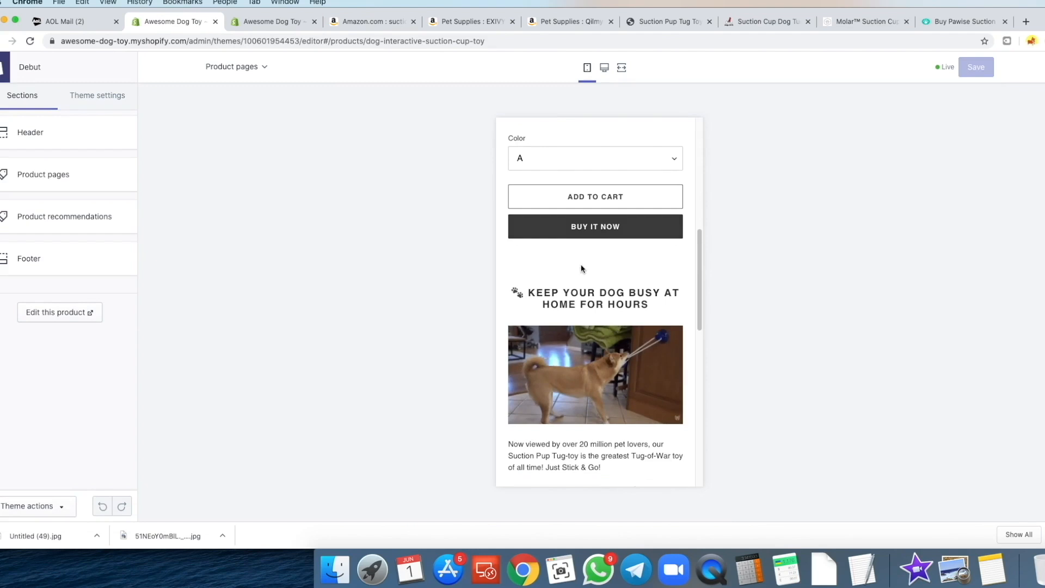
scroll(588, 265, "down", 1)
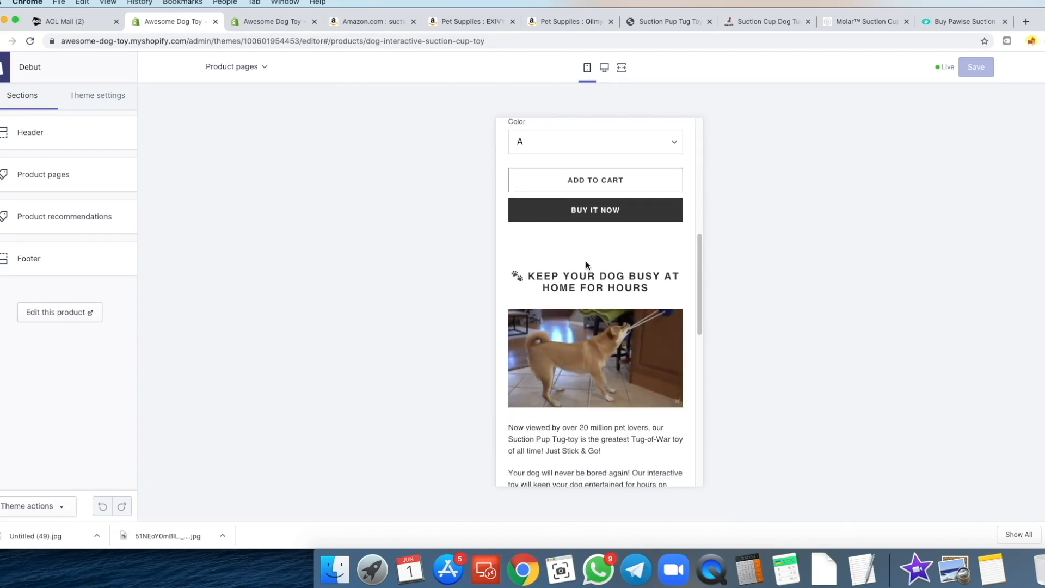
scroll(566, 283, "down", 2)
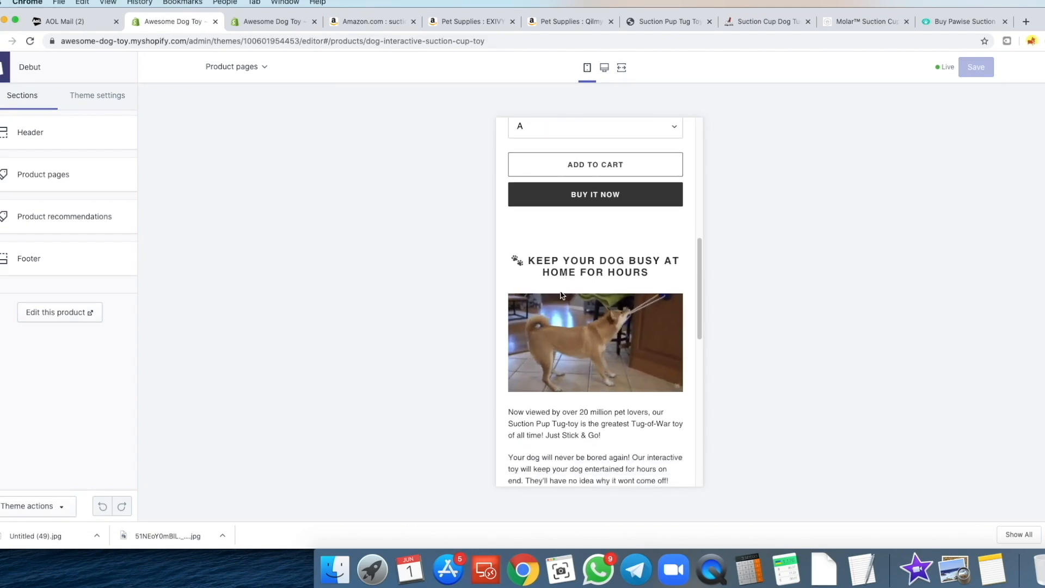
scroll(556, 293, "down", 1)
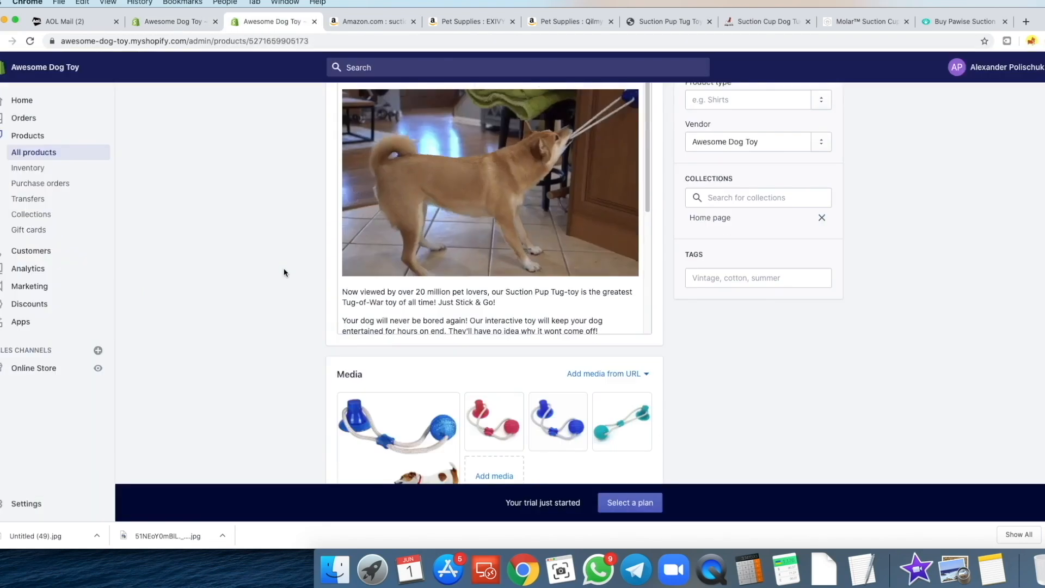
- Delete the 20-million-viewers paragraph, make 'Your dog will never be bored again!' bold and centred, and save
scroll(283, 217, "down", 3)
scroll(283, 217, "up", 4)
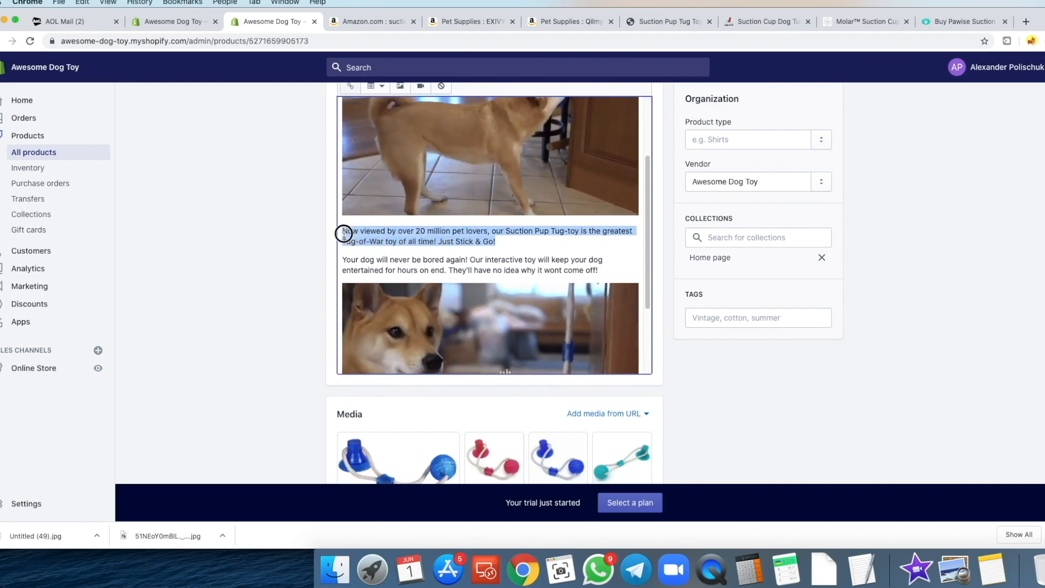
key("BackSpace")
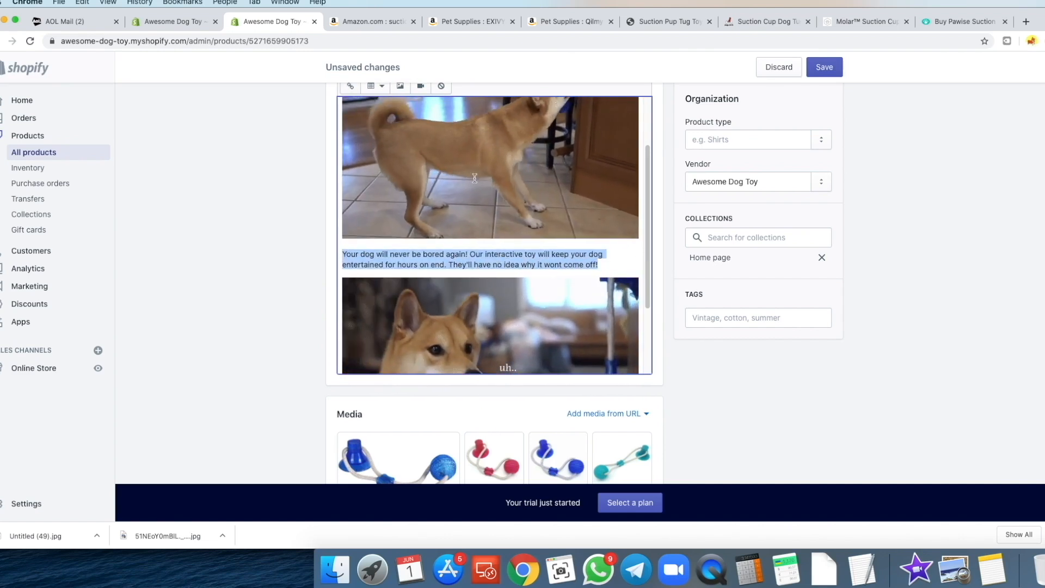
scroll(252, 224, "up", 2)
left_click(539, 112)
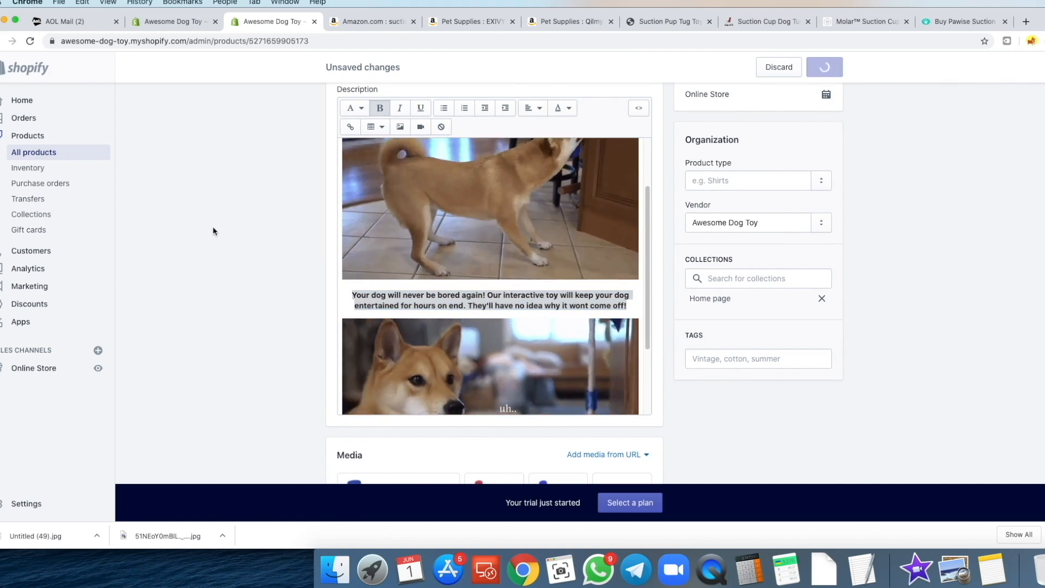
left_click(164, 22)
left_click(31, 42)
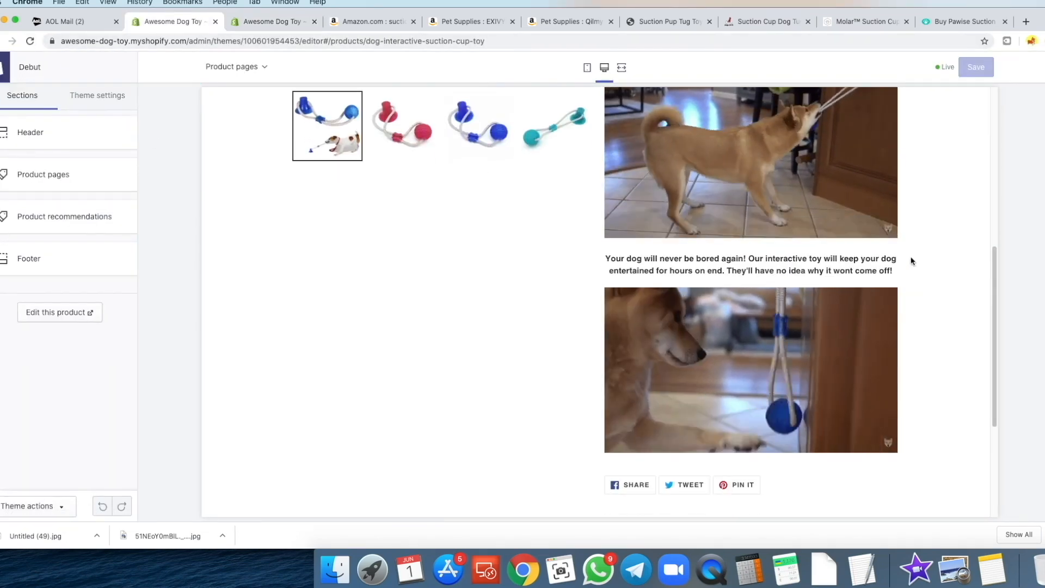
- Scroll the desktop storefront preview to review the updated description
scroll(878, 250, "down", 1)
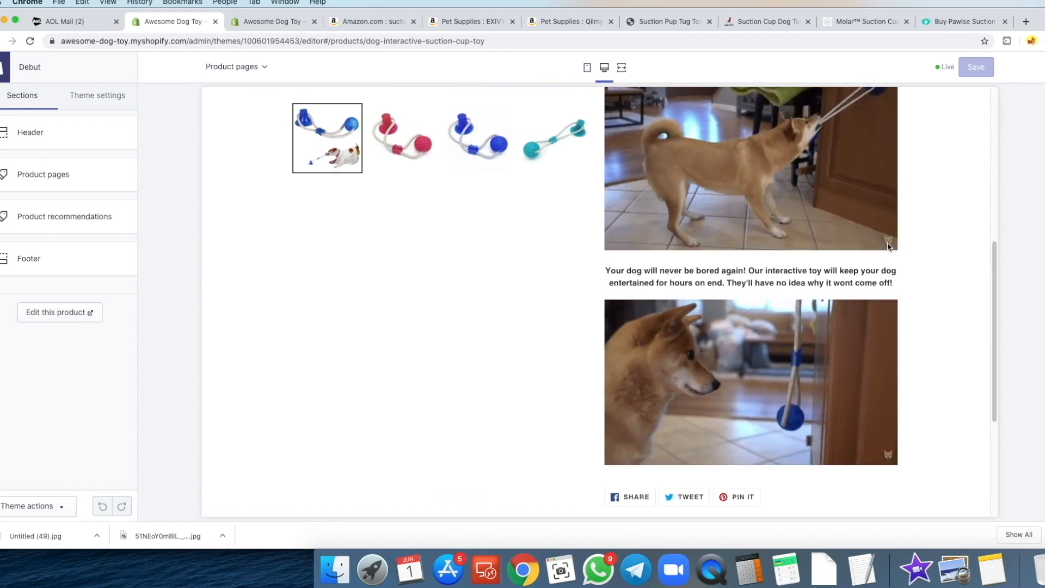
scroll(889, 283, "down", 2)
scroll(905, 256, "down", 5)
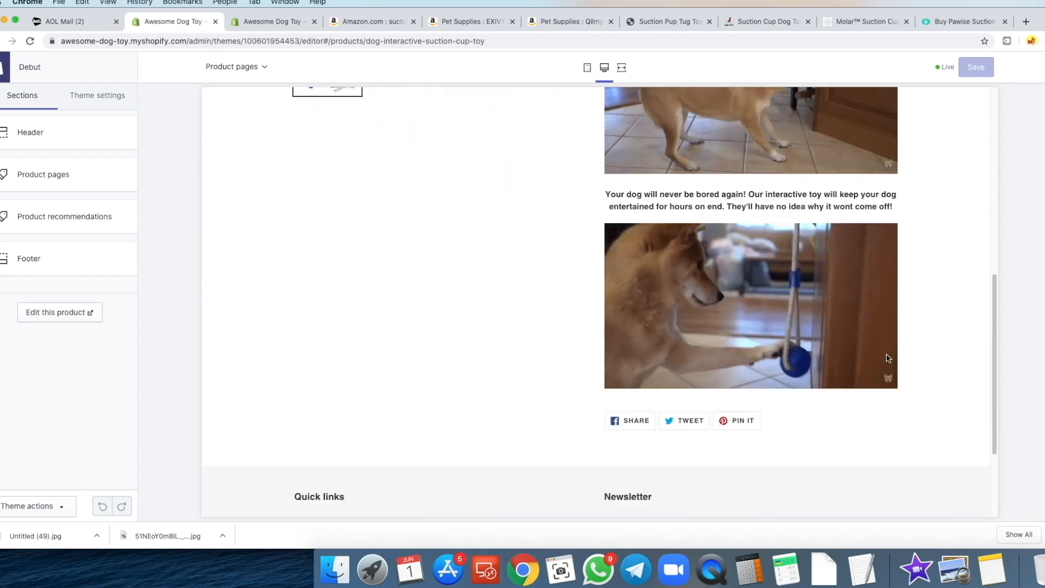
scroll(879, 338, "up", 10)
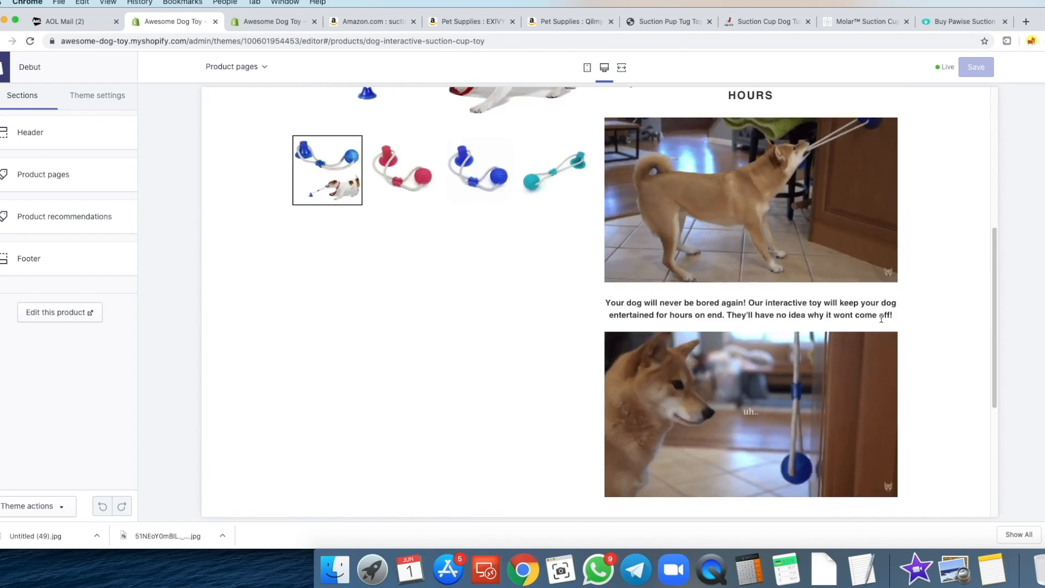
scroll(887, 272, "down", 2)
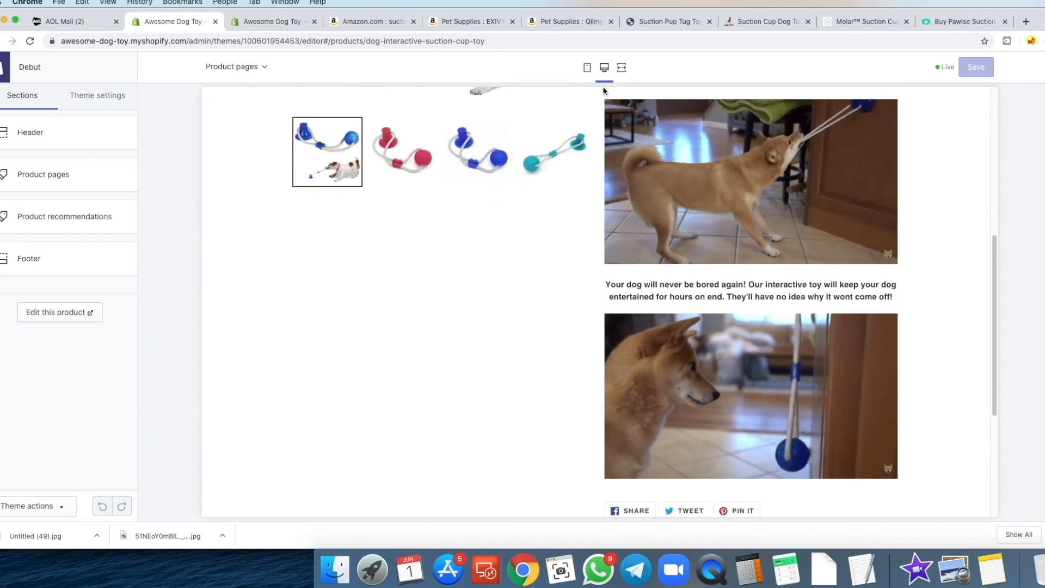
- Review the centred bold paragraph in mobile layout, then return to the product editor
left_click(588, 68)
scroll(572, 278, "up", 2)
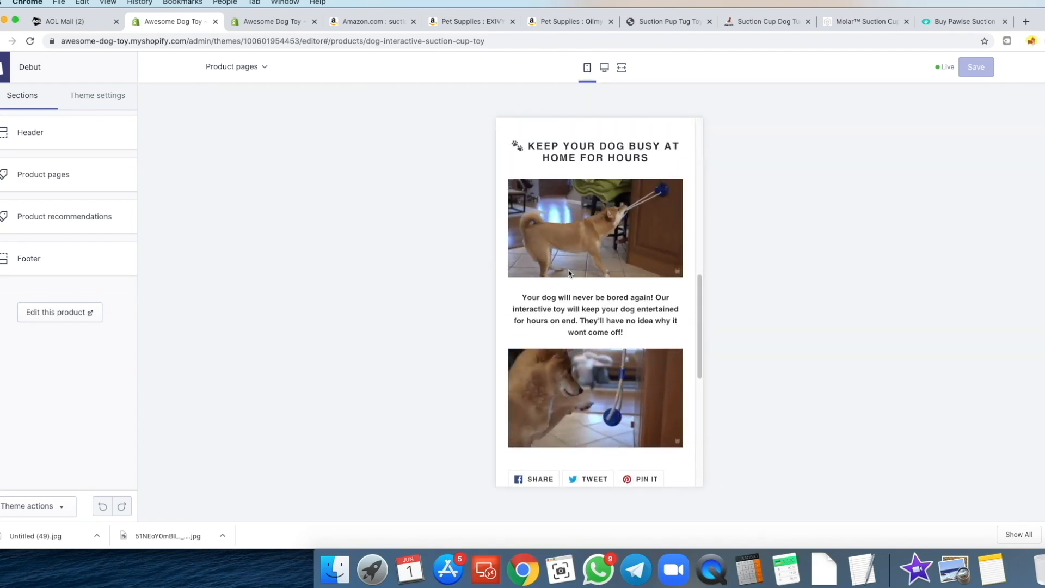
scroll(560, 283, "down", 1)
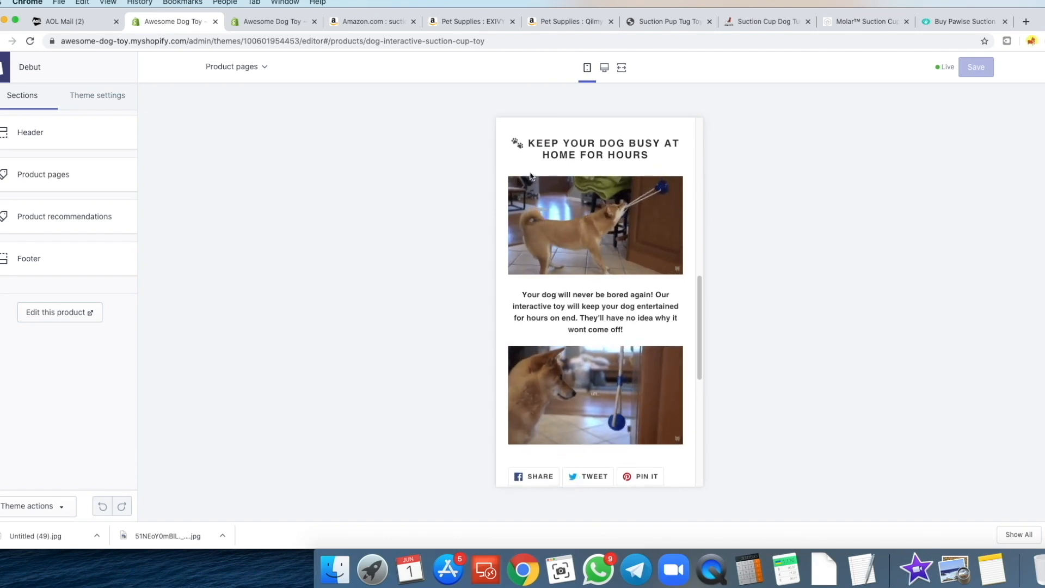
scroll(601, 162, "down", 2)
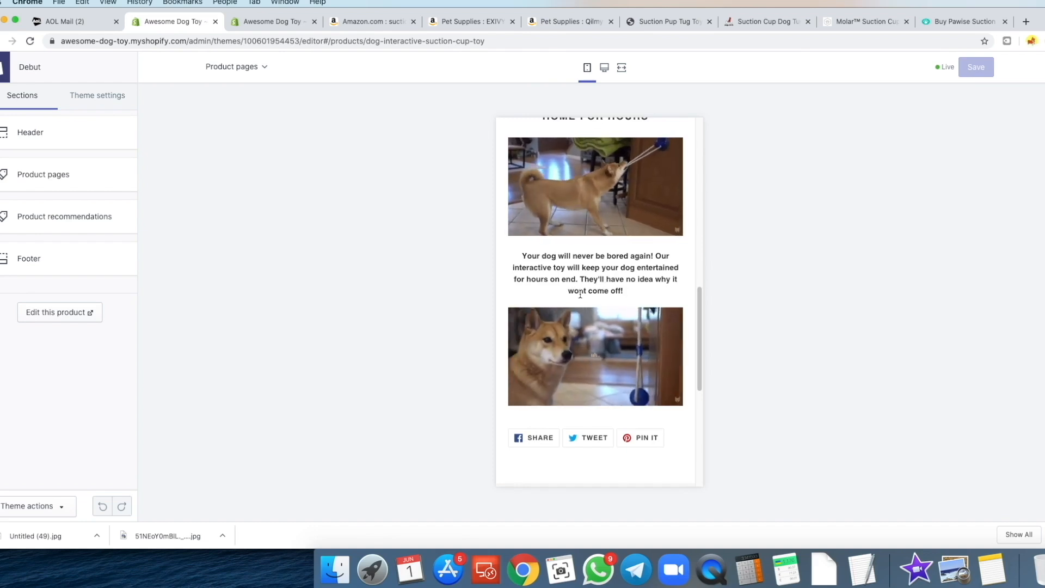
scroll(632, 290, "down", 2)
scroll(571, 285, "up", 4)
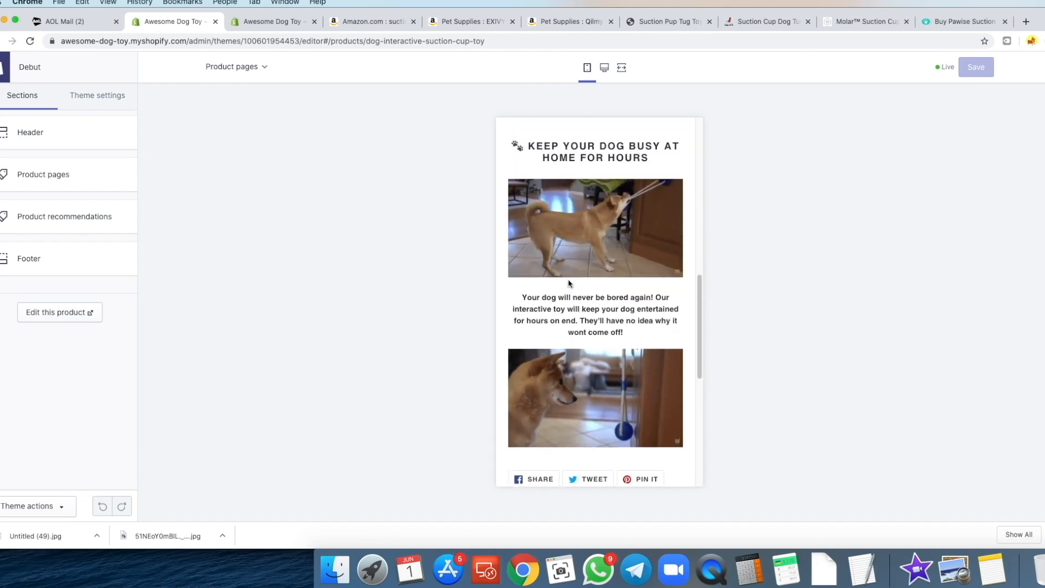
scroll(548, 226, "up", 4)
scroll(546, 227, "down", 2)
scroll(544, 240, "up", 3)
scroll(545, 255, "down", 8)
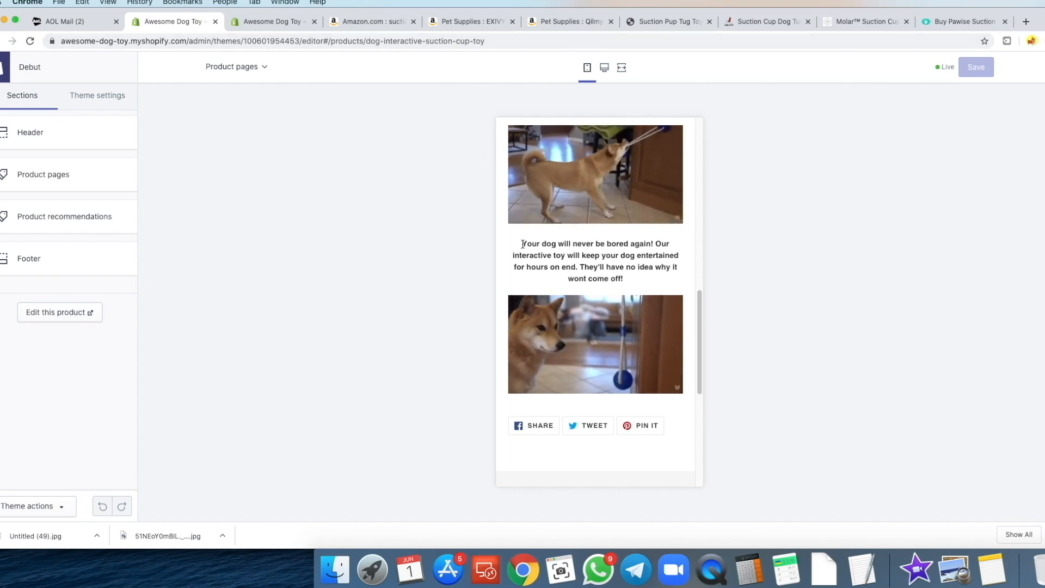
scroll(509, 240, "up", 2)
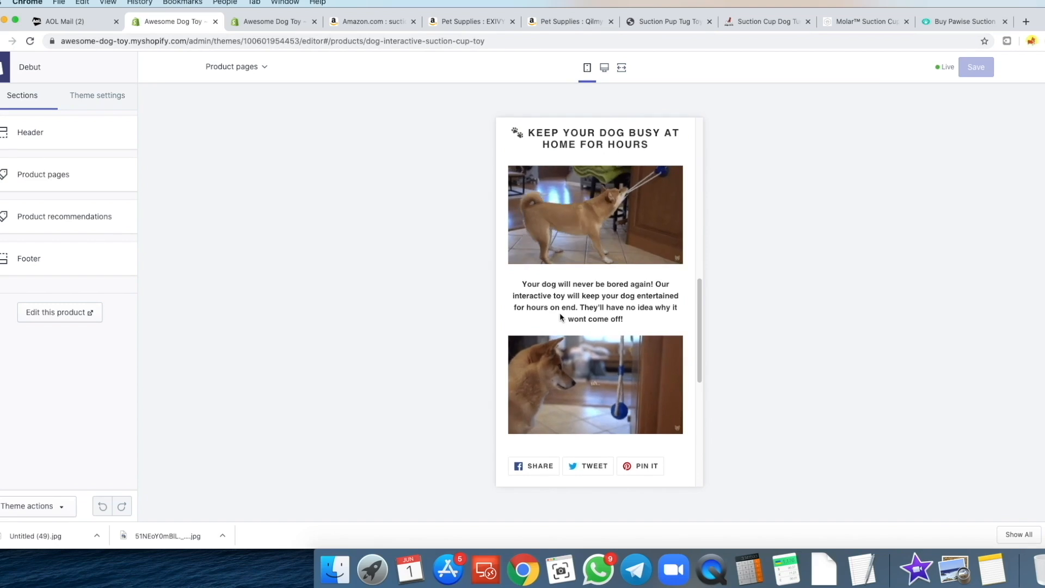
left_click(260, 21)
scroll(490, 327, "down", 5)
- Add a 'Benefits' line below the second dog GIF in the description
left_click(582, 439)
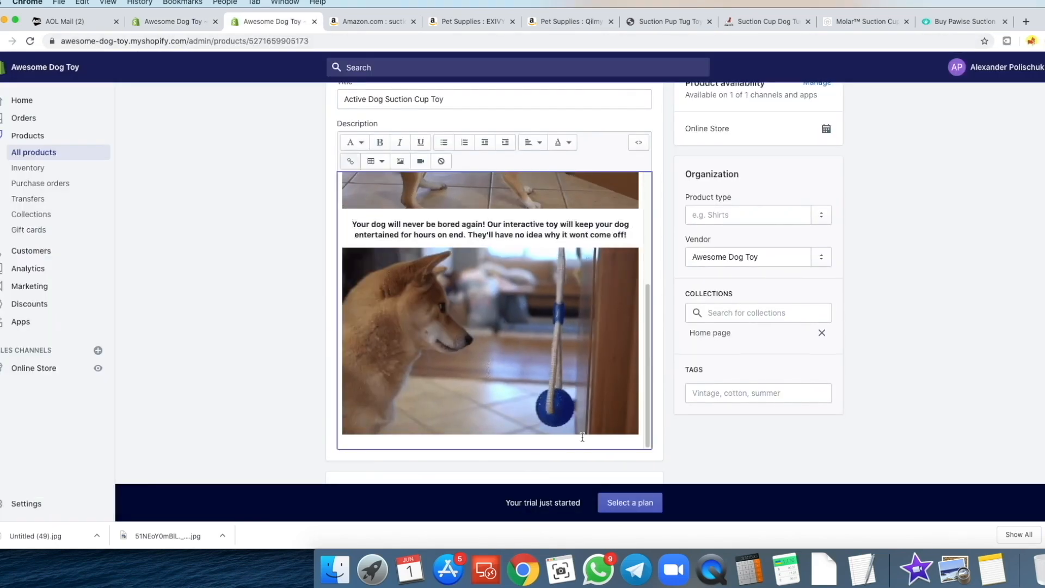
key("Return")
type("Bene")
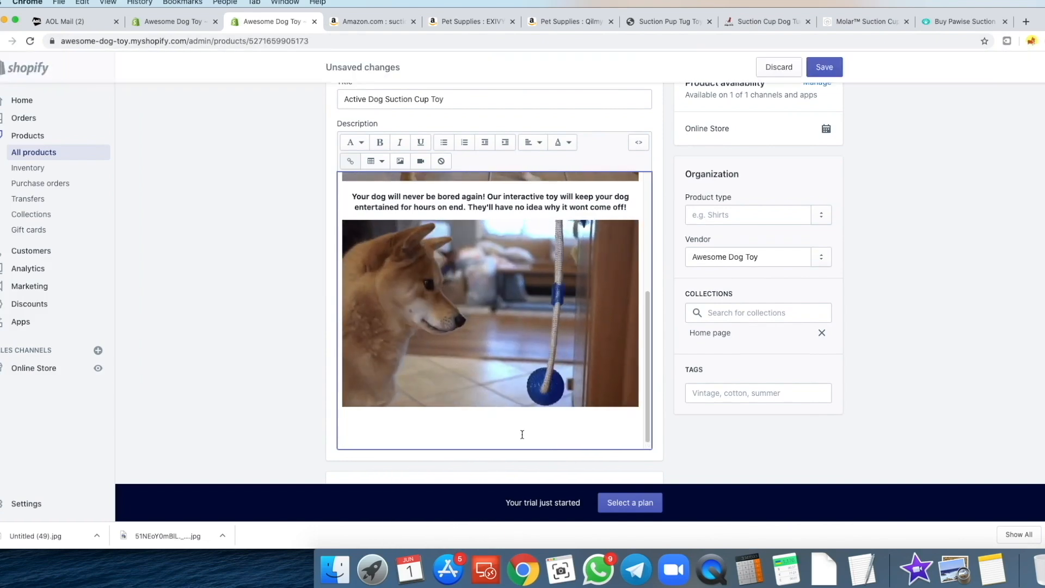
type("fits")
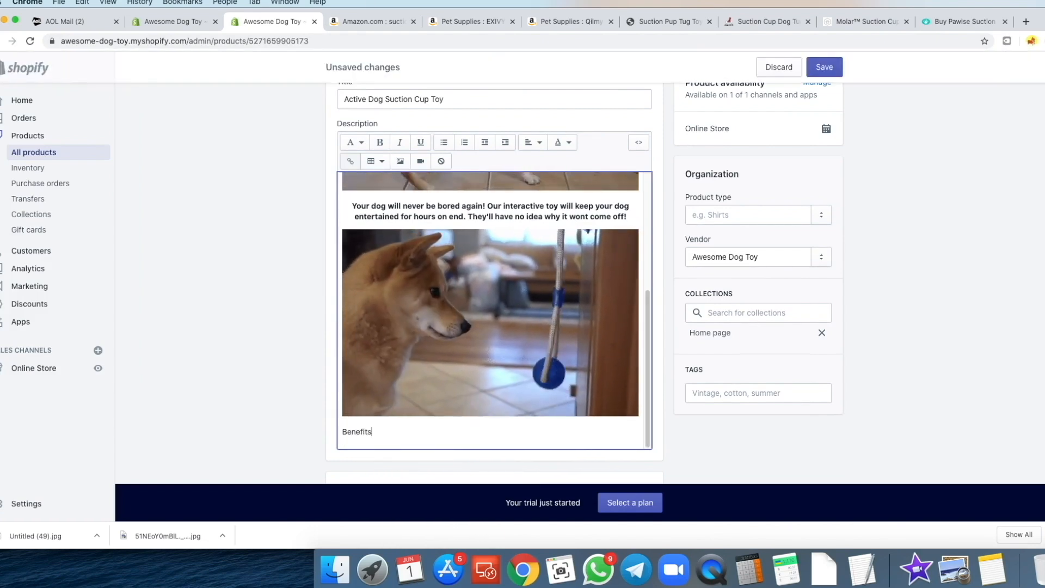
left_click(670, 22)
scroll(677, 271, "down", 5)
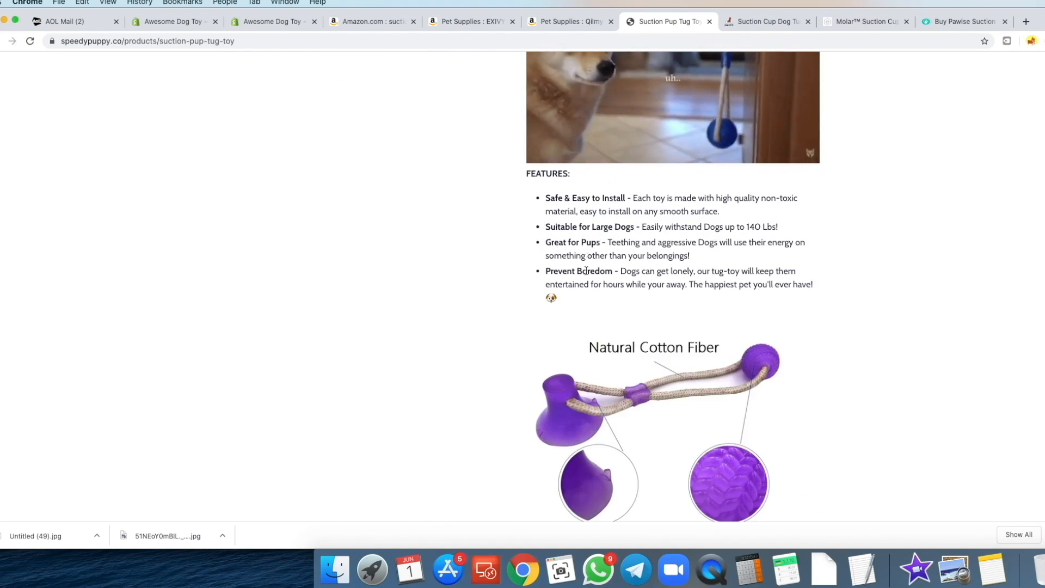
- On the speedypuppy page, select the four FEATURES bullets from 'Safe' to the last bullet
scroll(510, 269, "down", 2)
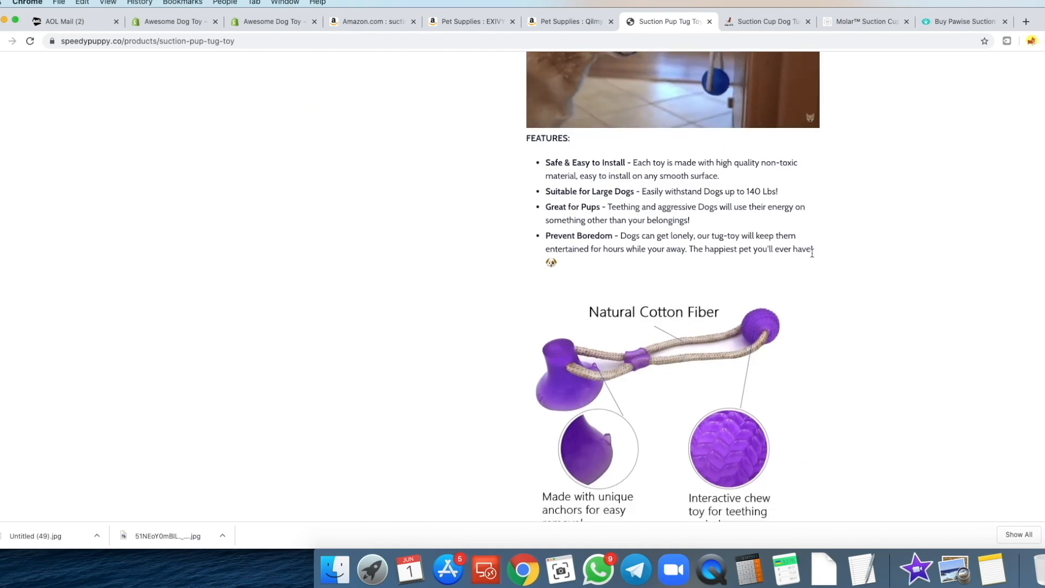
left_click_drag(596, 249, 541, 163)
left_click(534, 197)
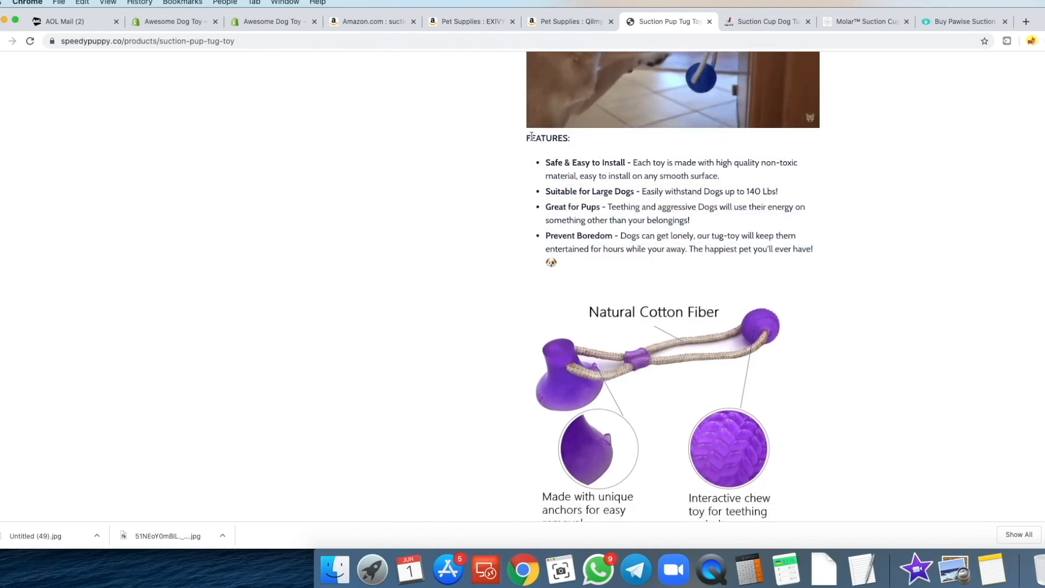
left_click_drag(804, 239, 556, 194)
left_click(570, 216)
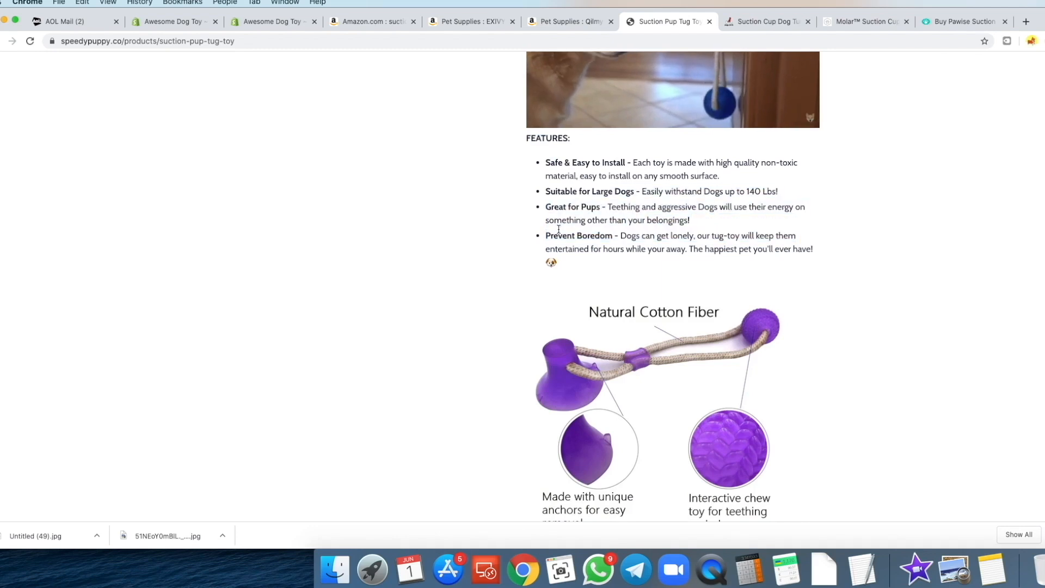
scroll(648, 174, "down", 3)
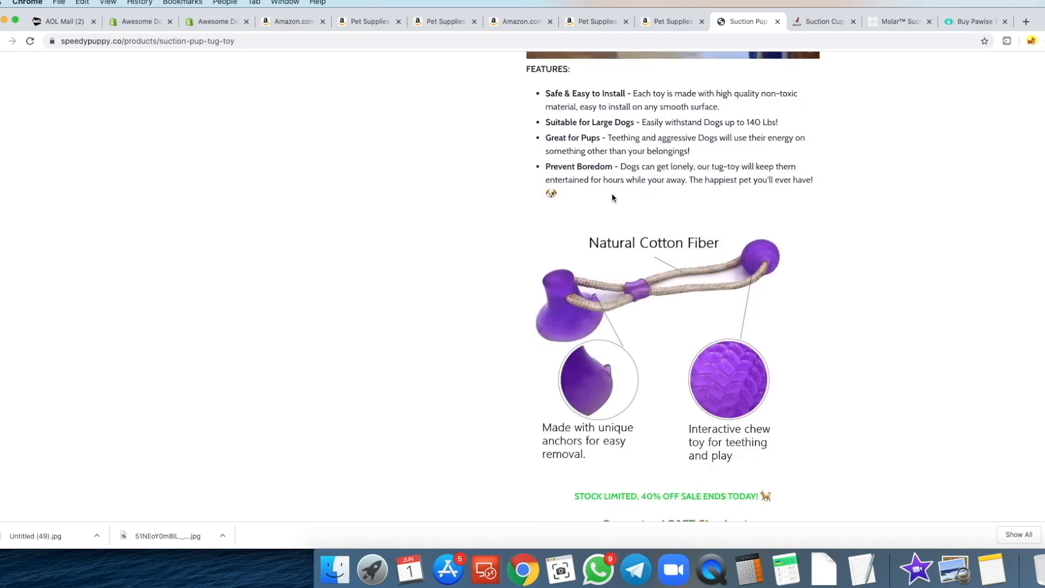
scroll(612, 197, "up", 4)
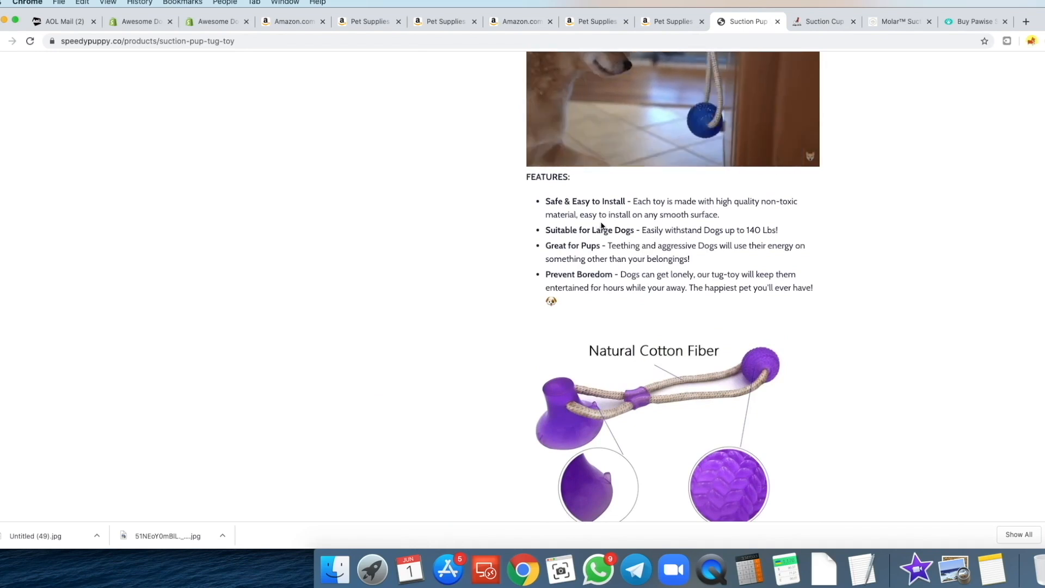
scroll(577, 326, "up", 2)
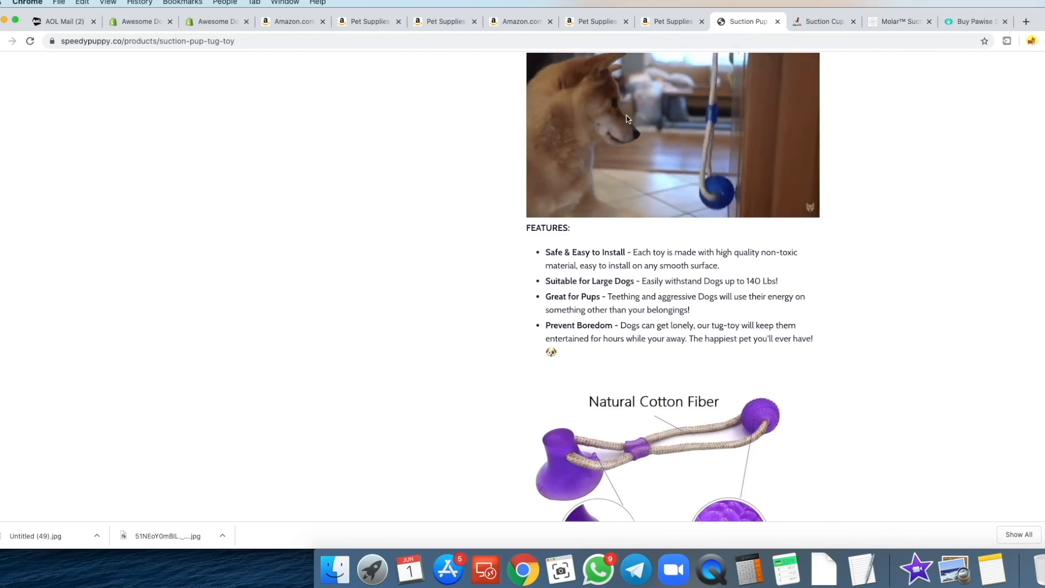
scroll(621, 293, "down", 1)
left_click_drag(564, 351, 543, 251)
right_click(543, 251)
- Copy the FEATURES bullets and paste them under 'Benefits:' in the Shopify description
left_click(572, 268)
left_click(215, 21)
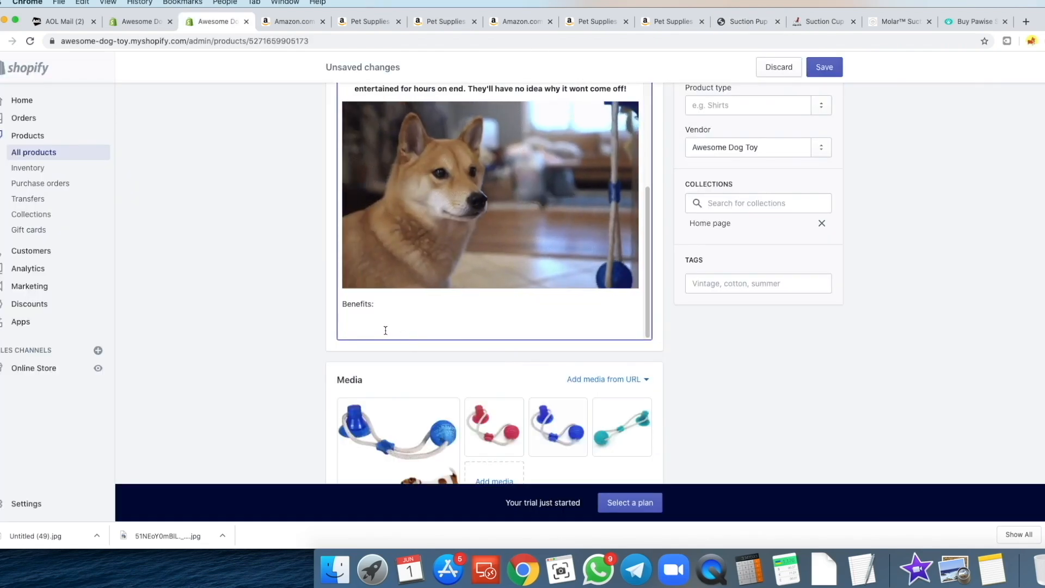
key("cmd+v")
scroll(340, 409, "up", 3)
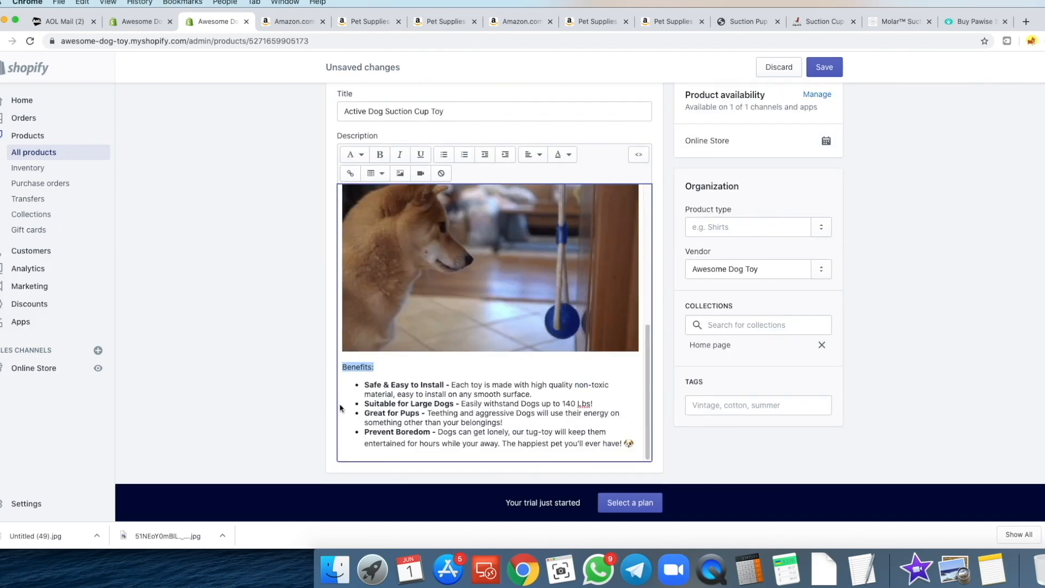
- Make the 'Benefits:' line a Heading 4 and save the product
left_click(354, 154)
left_click(346, 269)
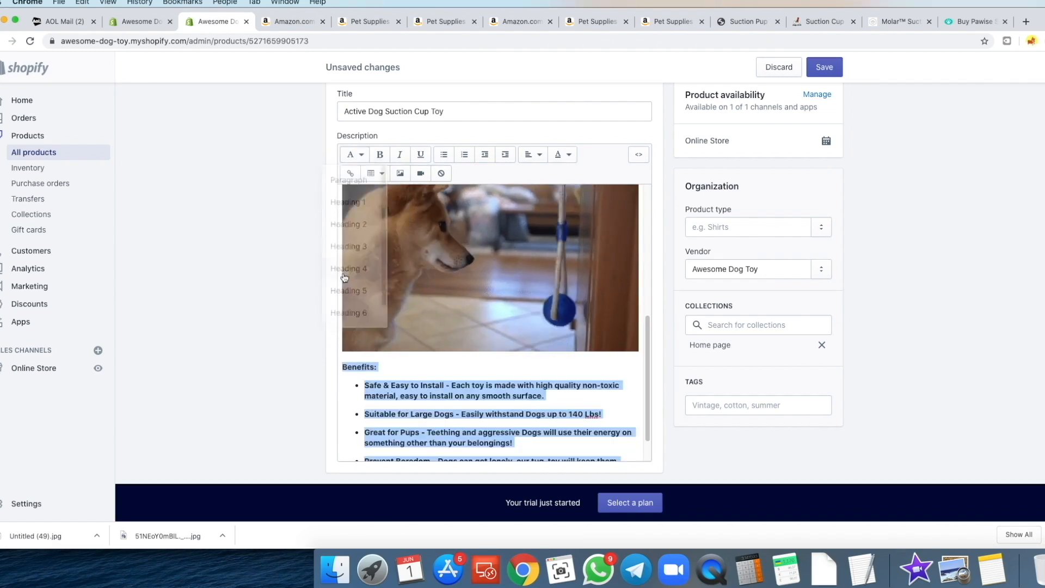
scroll(435, 411, "down", 1)
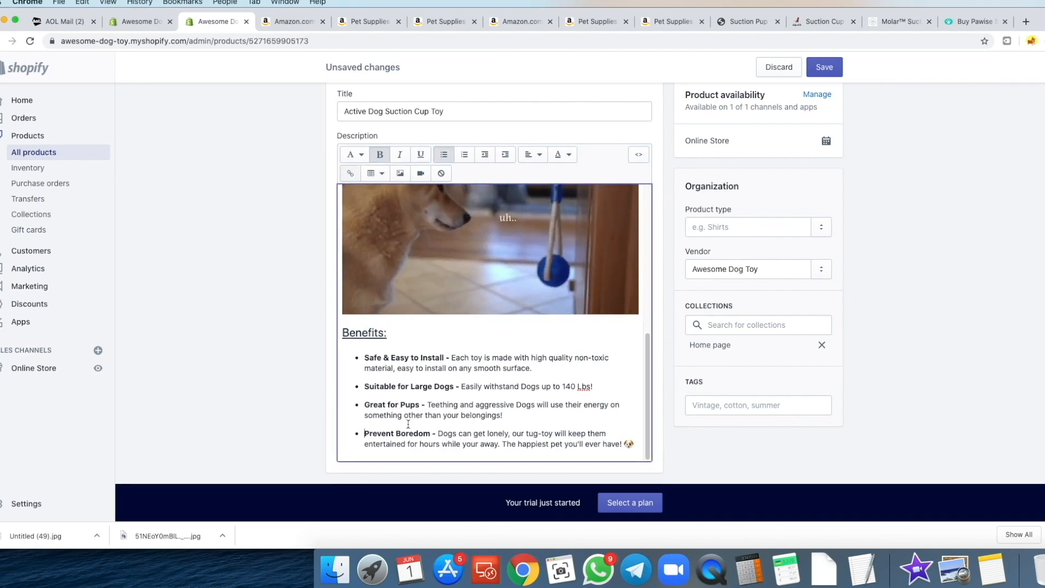
left_click(826, 70)
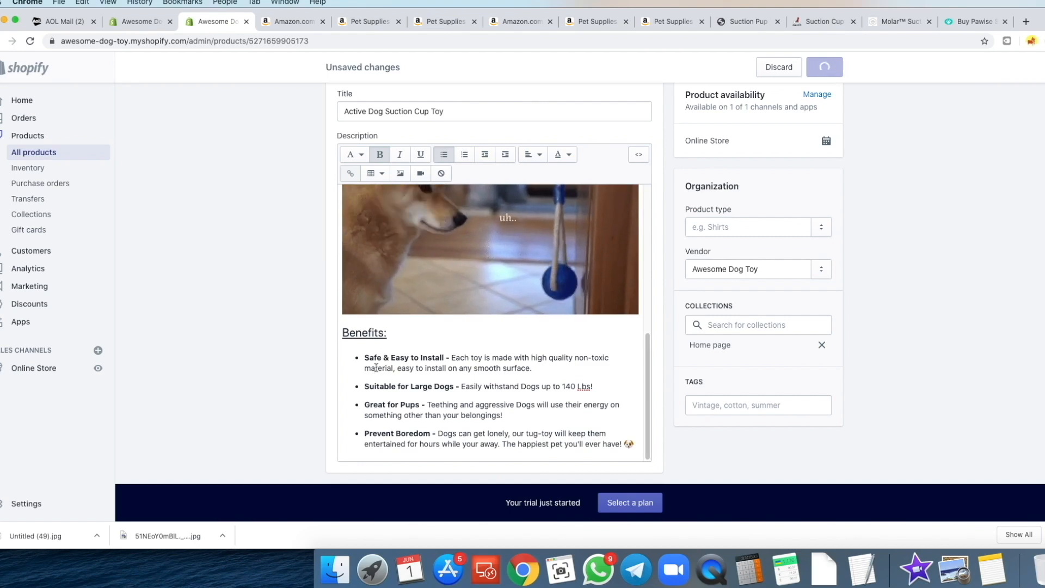
- Remove the bullet formatting from the four Benefits items and set them to Paragraph
left_click(363, 311)
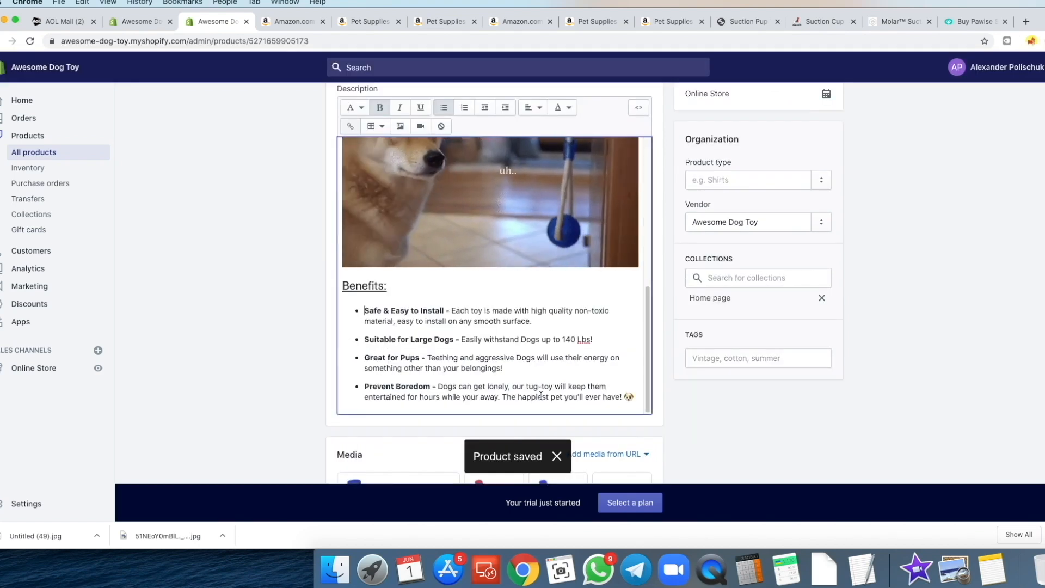
left_click(406, 351)
left_click_drag(633, 398, 337, 310)
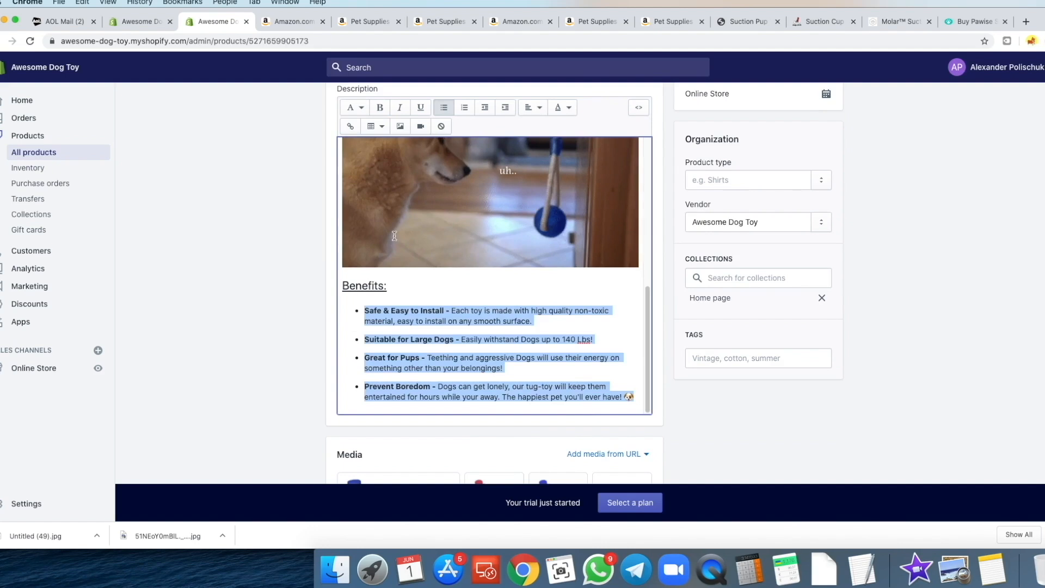
left_click(448, 115)
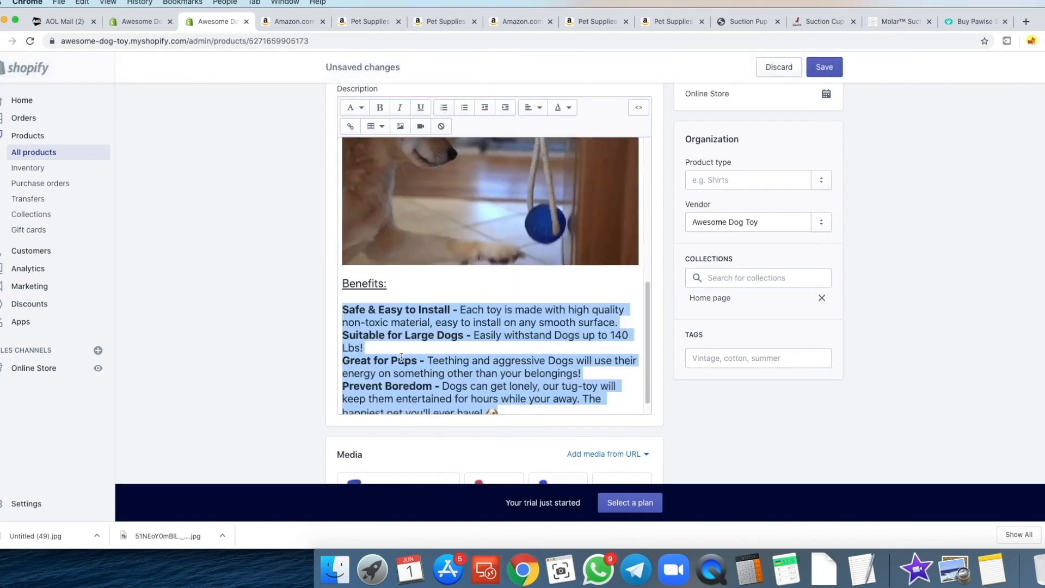
scroll(376, 337, "down", 1)
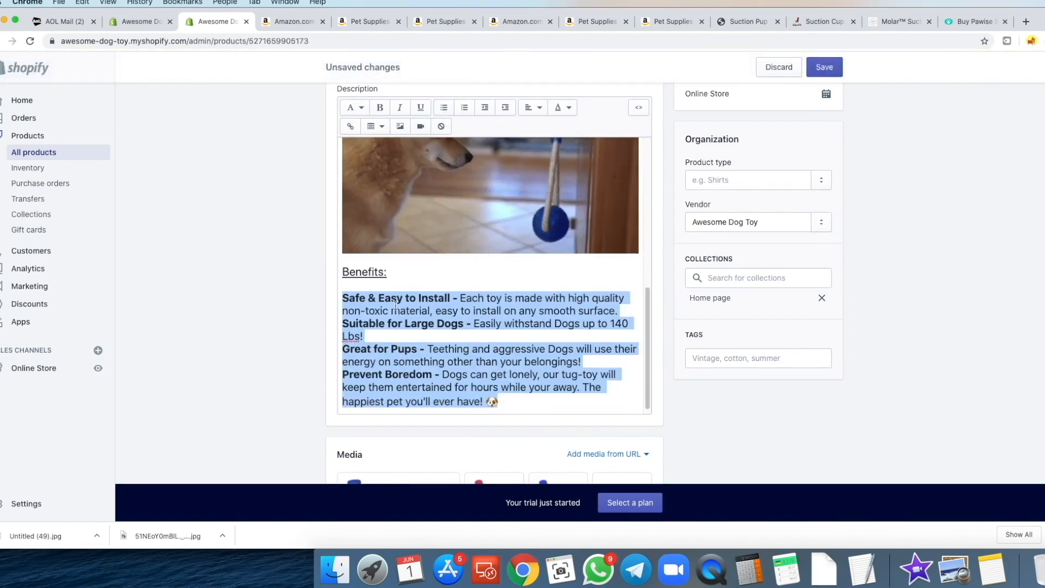
left_click(355, 107)
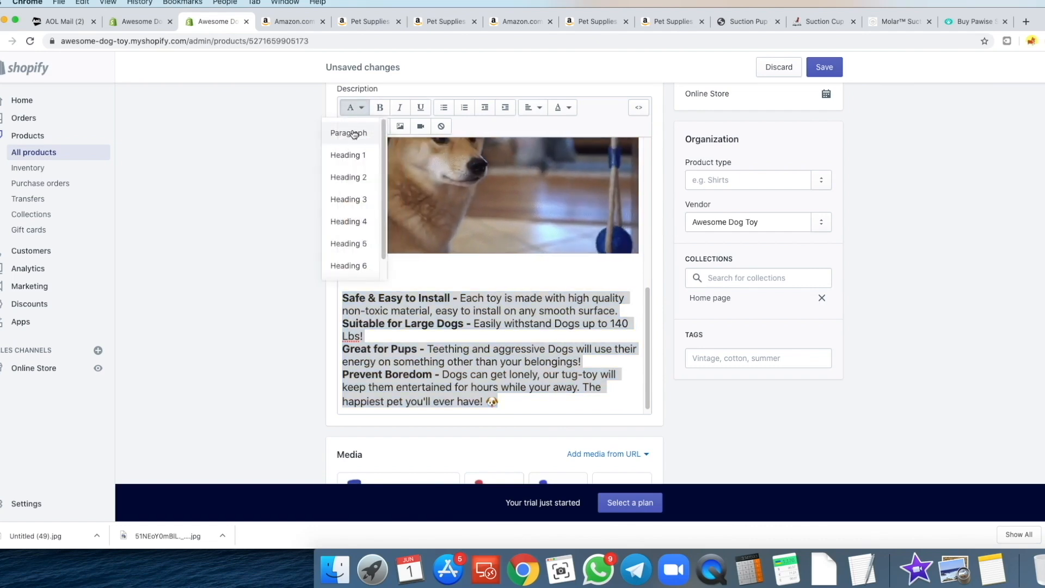
left_click(354, 135)
left_click(342, 288)
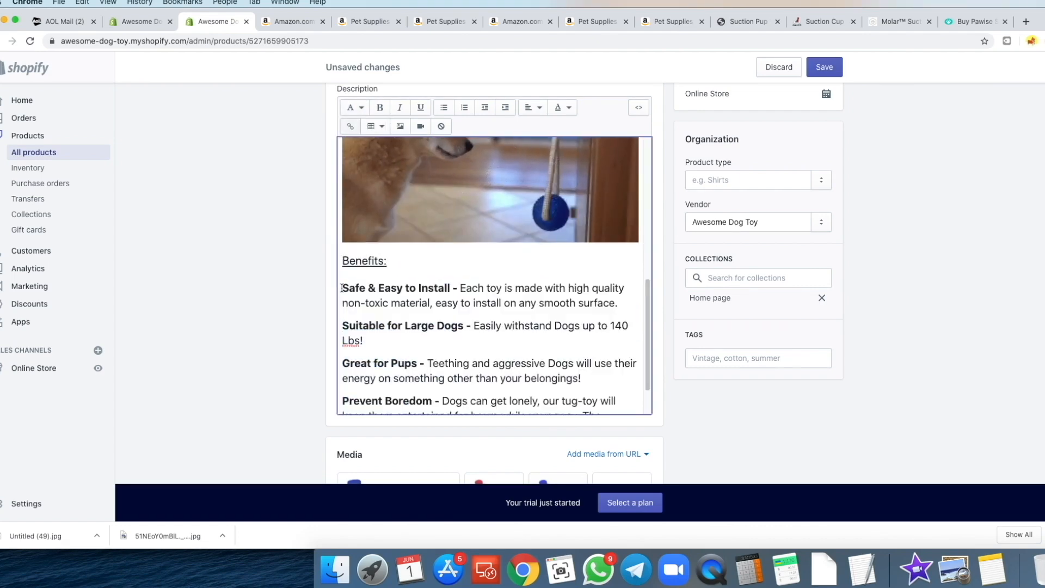
- Insert a ✔ check mark before each benefit, starting with 'Safe & Easy to Install', and delete duplicate paragraphs
key("ctrl+super+space")
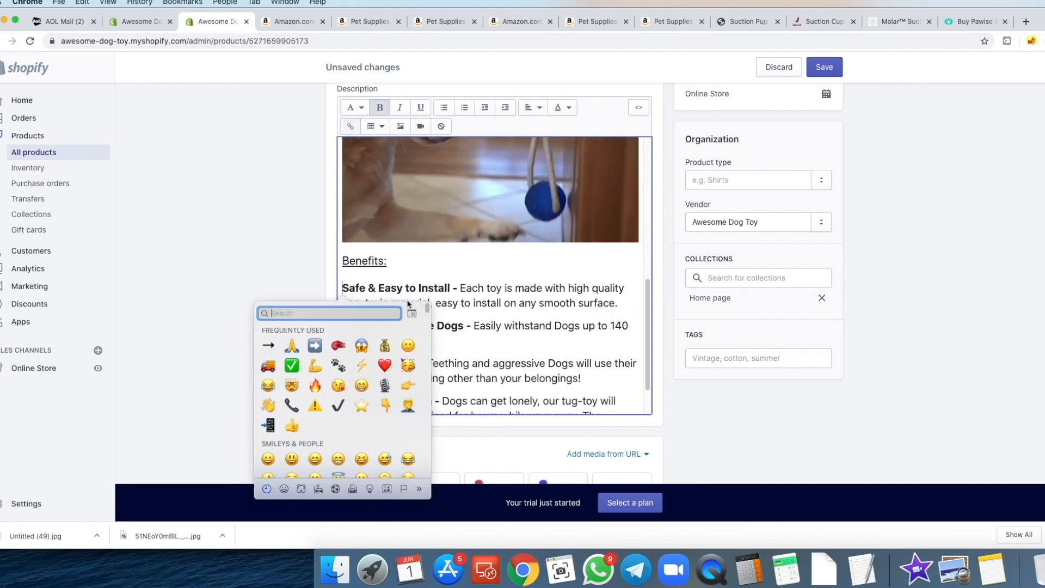
left_click(338, 405)
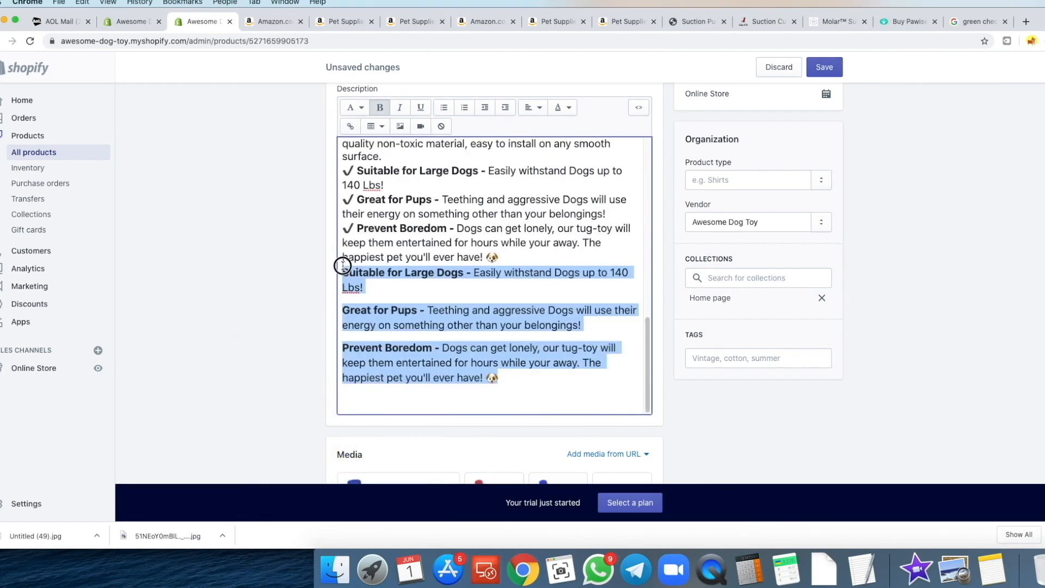
key("BackSpace")
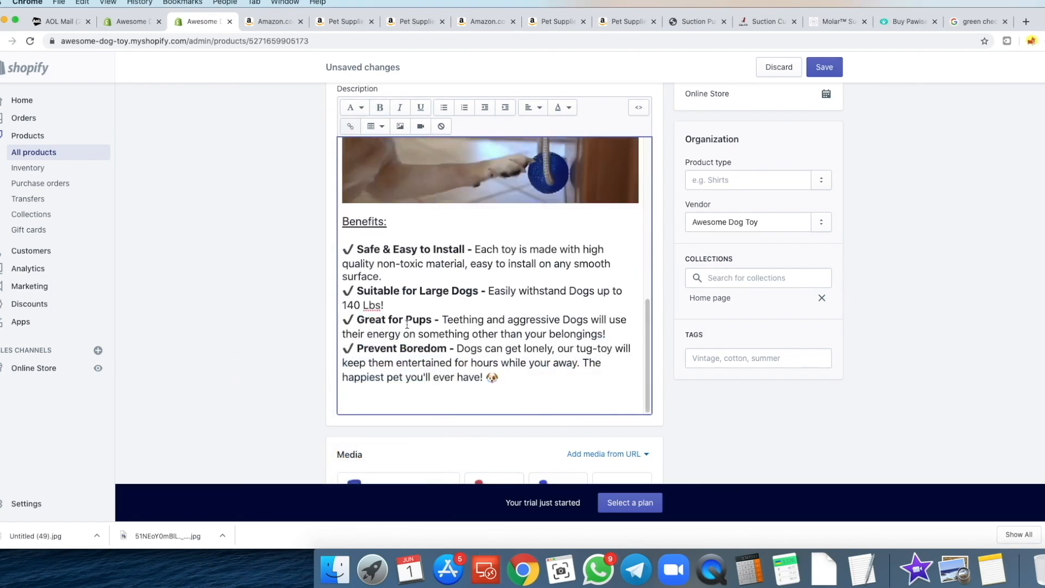
scroll(451, 332, "down", 3)
left_click_drag(497, 306, 341, 178)
scroll(305, 238, "up", 1)
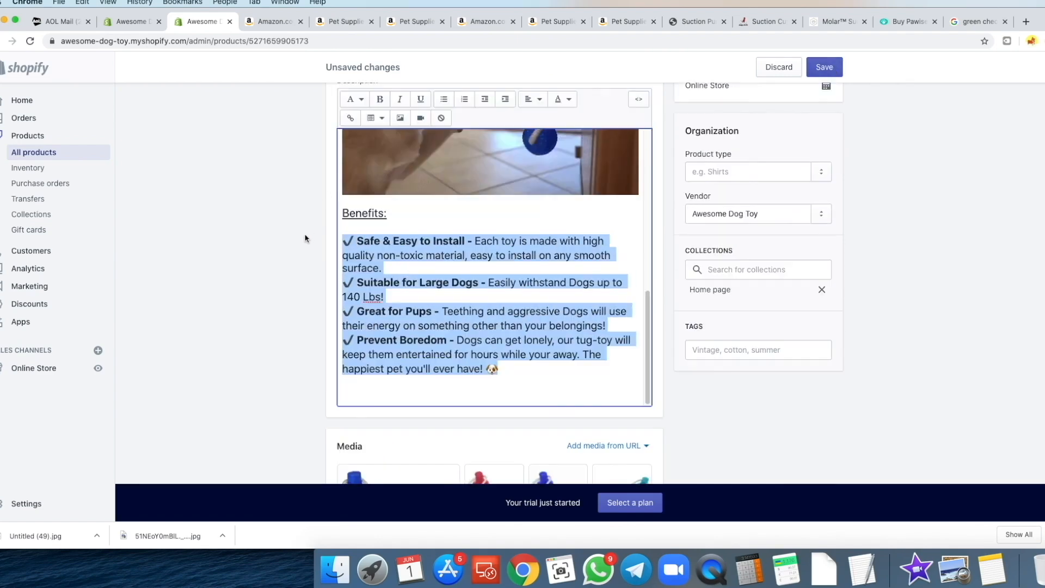
- Reapply Paragraph style so the benefit lines sit compactly, then save the product
left_click(353, 99)
left_click(354, 124)
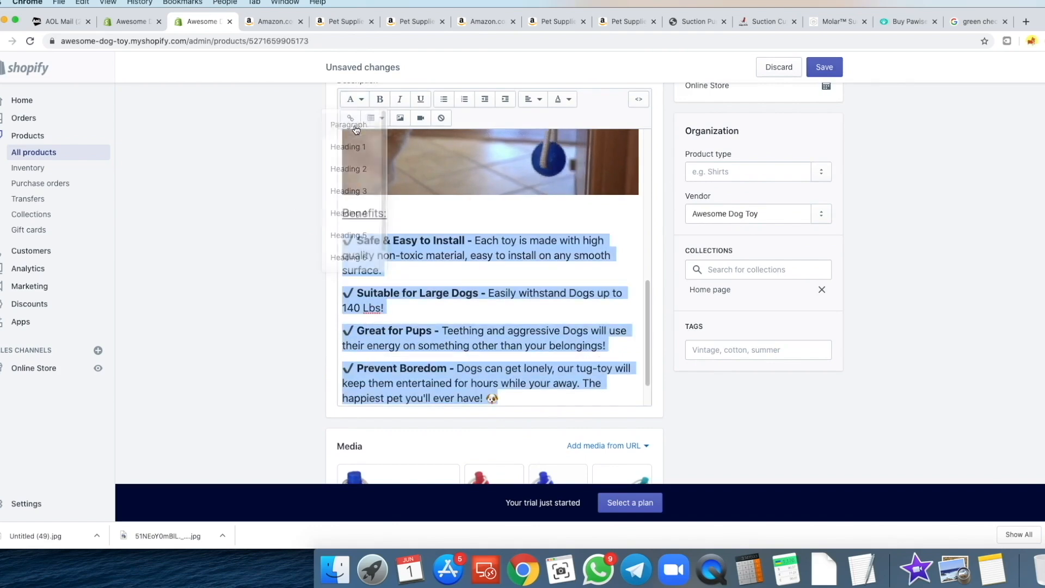
left_click(358, 104)
left_click(354, 124)
left_click(824, 67)
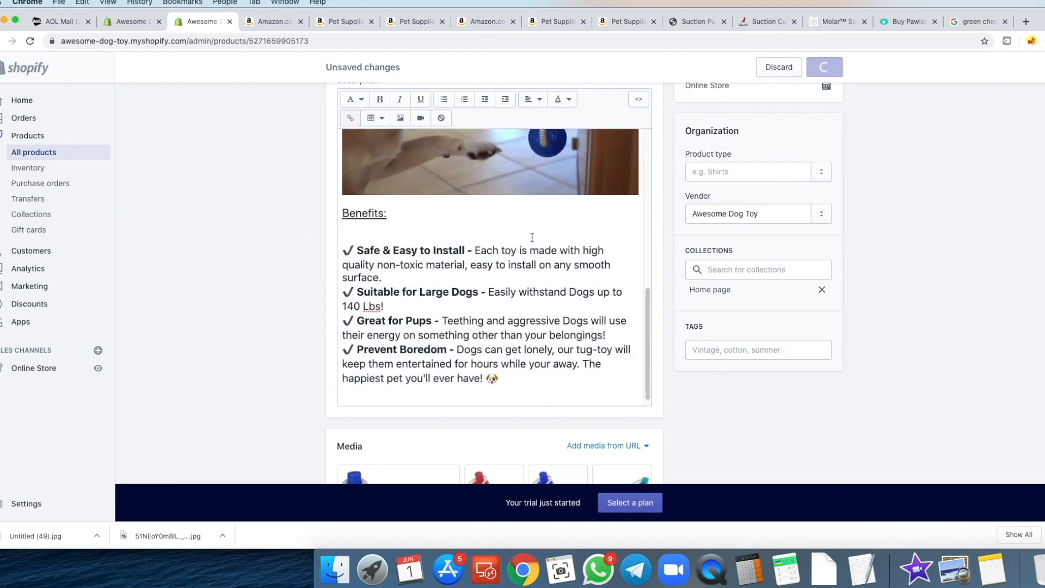
- Reload the theme editor preview and scroll to check the updated description
left_click(126, 22)
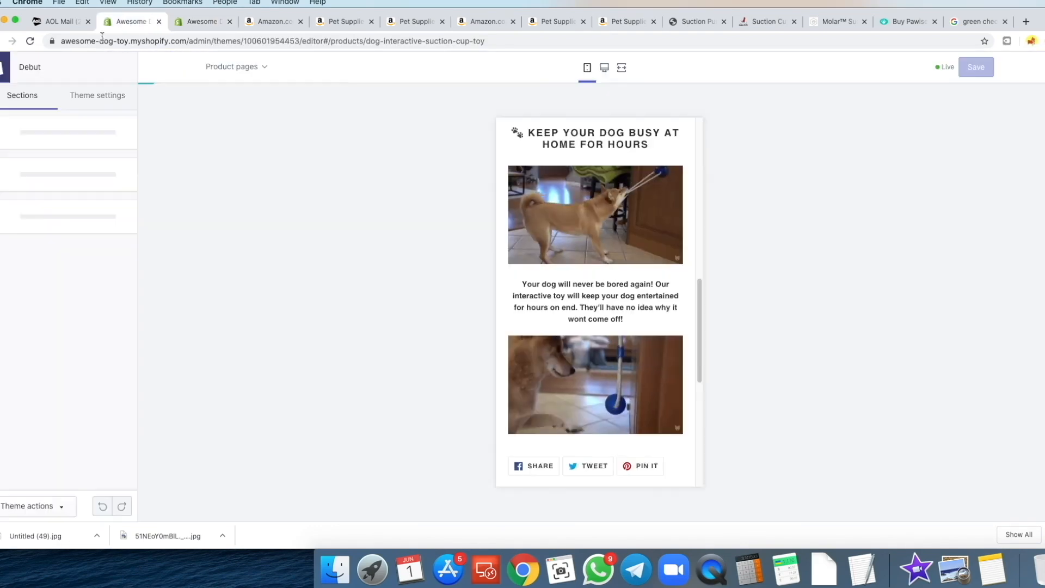
left_click(30, 42)
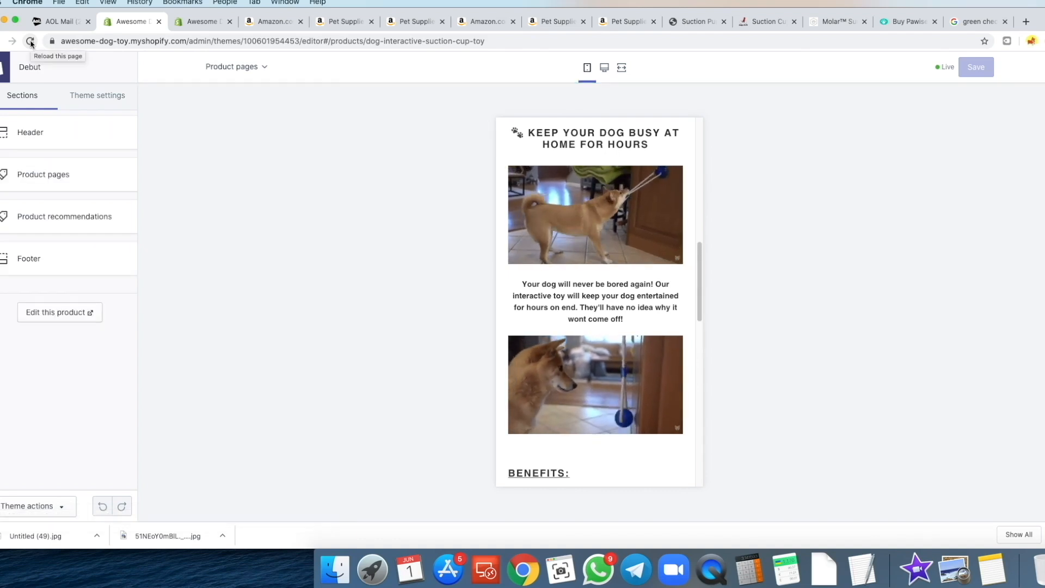
scroll(655, 262, "down", 5)
scroll(631, 255, "down", 3)
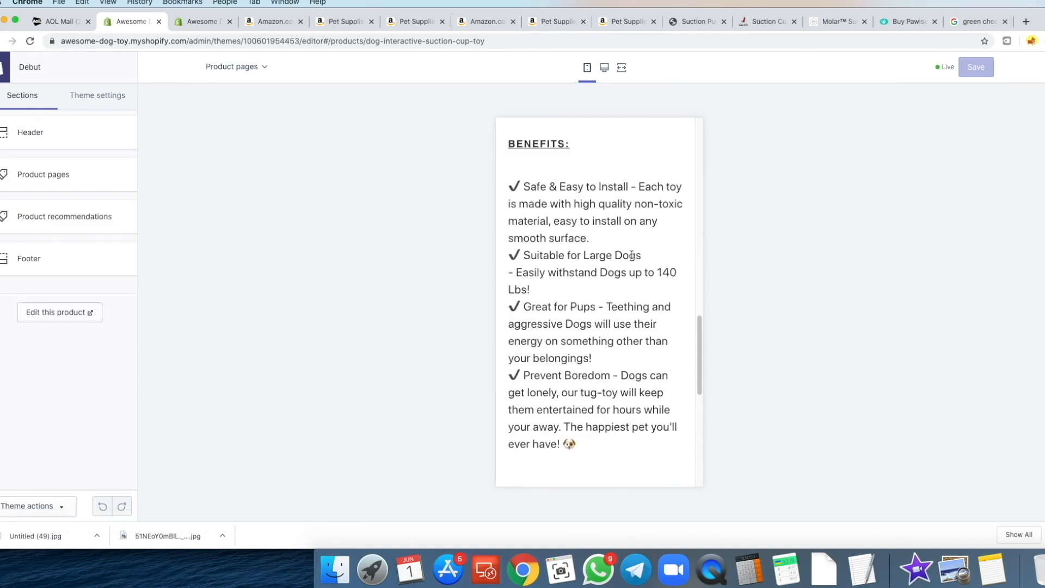
- Clear the bold formatting from the four ✔ benefit paragraphs and save the product
left_click(183, 28)
scroll(292, 273, "down", 3)
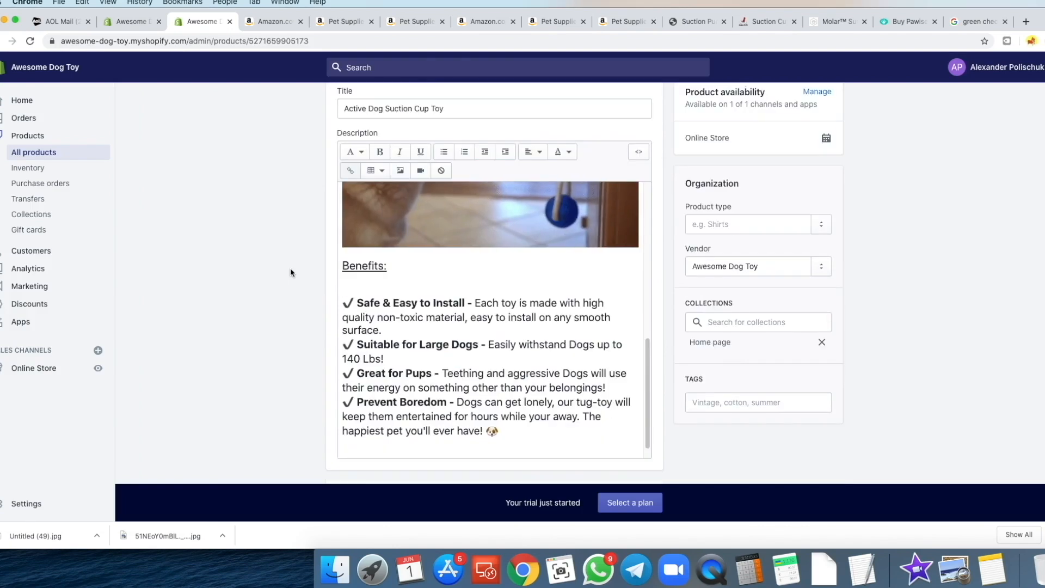
left_click_drag(500, 398, 347, 273)
left_click(348, 256)
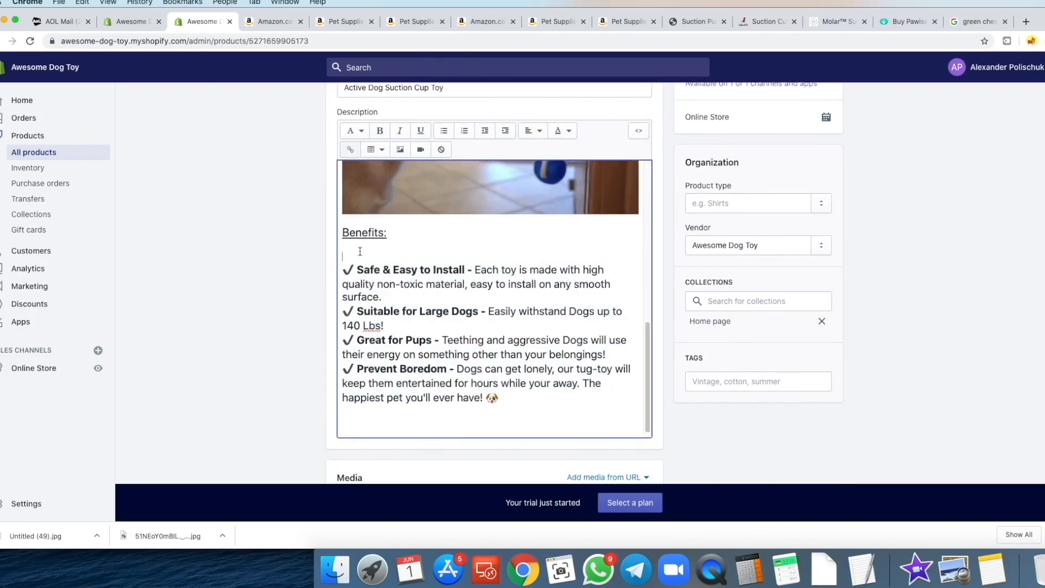
left_click_drag(512, 394, 343, 272)
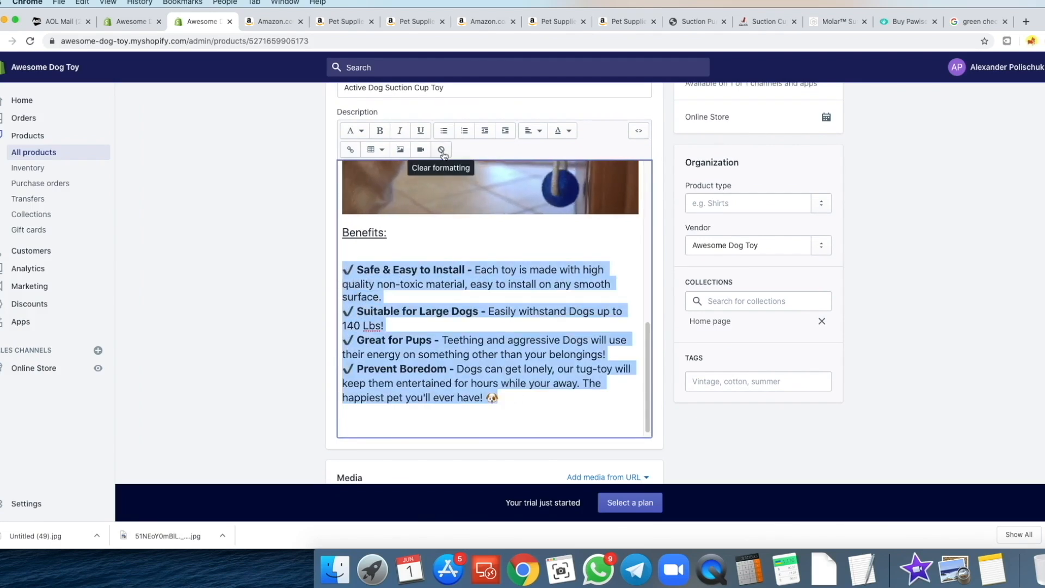
left_click(442, 150)
left_click(348, 306)
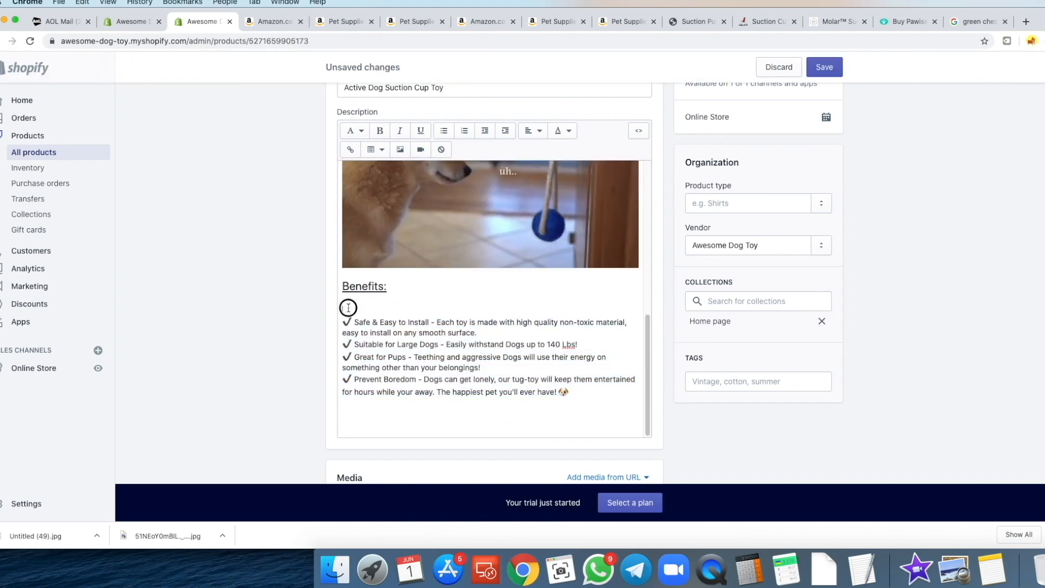
left_click(831, 71)
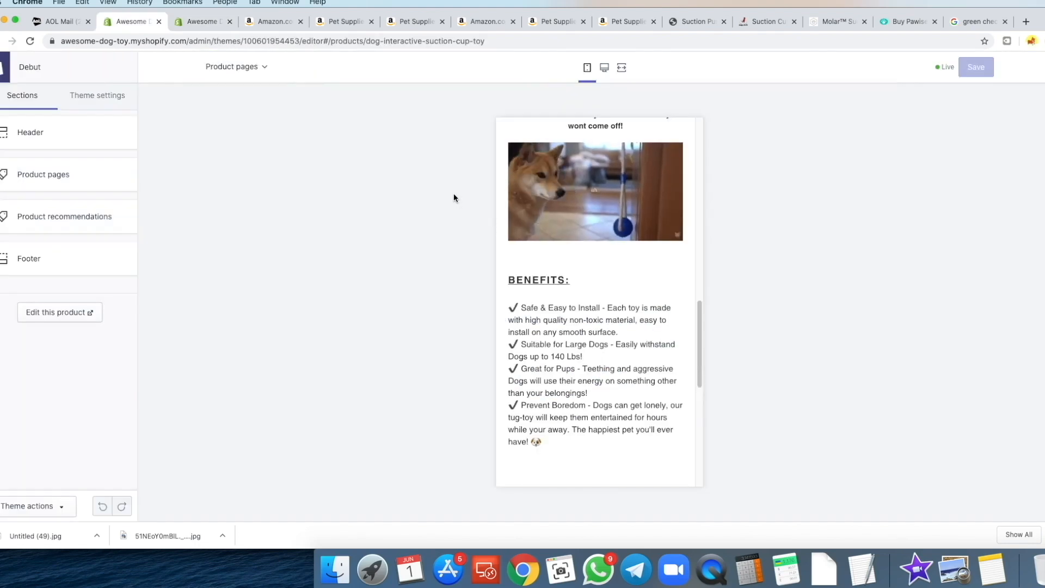
- Scroll through the finished description to review the heading, dog GIFs and ✔ Benefits list
left_click(188, 25)
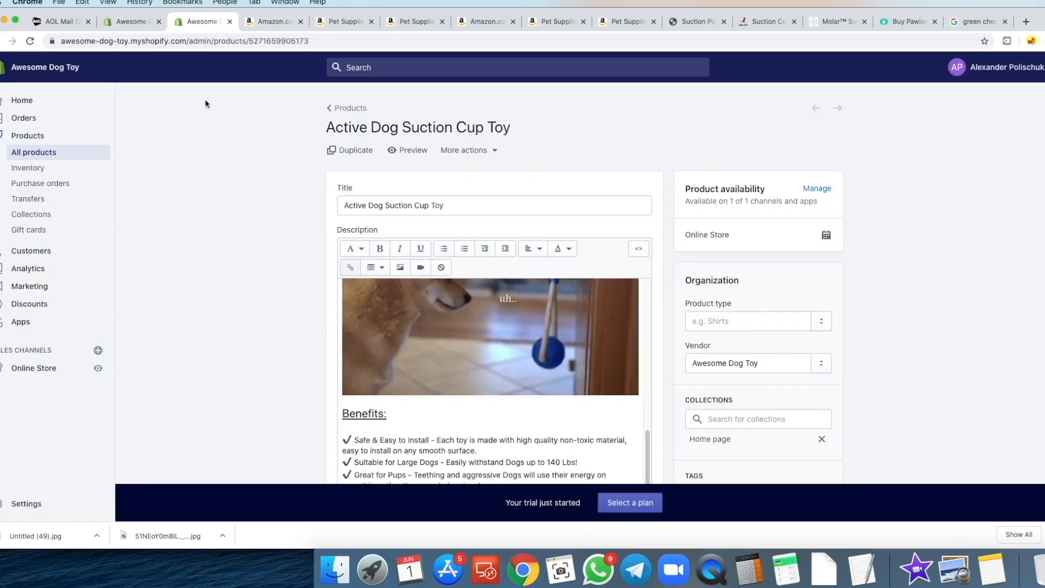
scroll(262, 290, "down", 3)
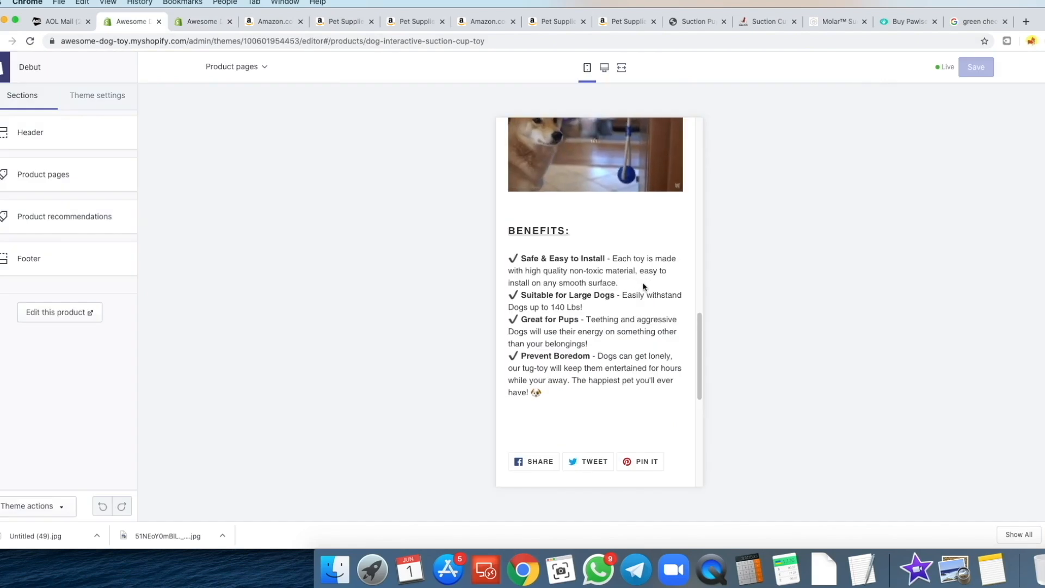
scroll(567, 269, "up", 2)
scroll(567, 269, "up", 5)
scroll(550, 213, "down", 4)
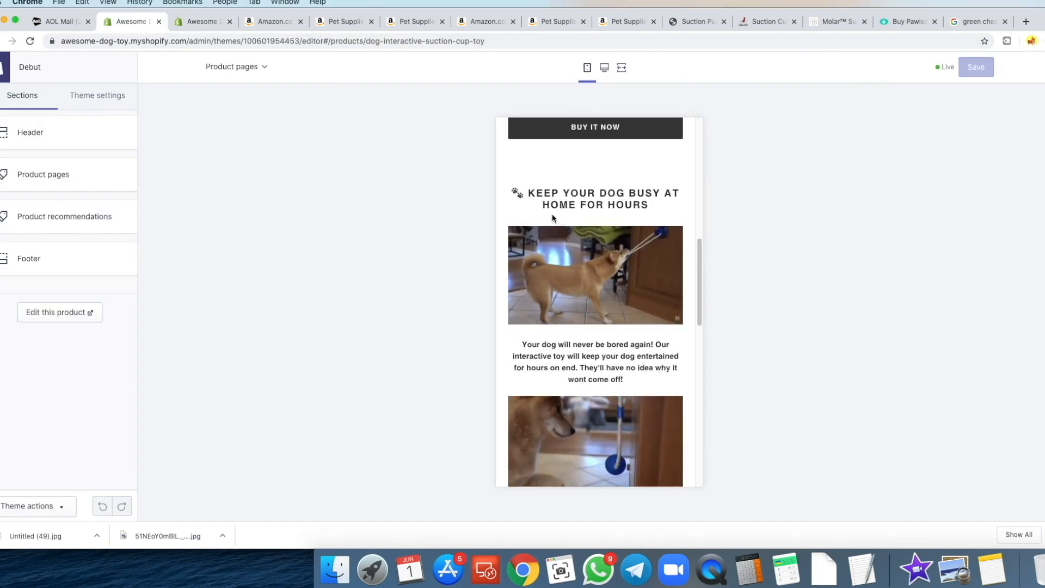
scroll(547, 260, "down", 3)
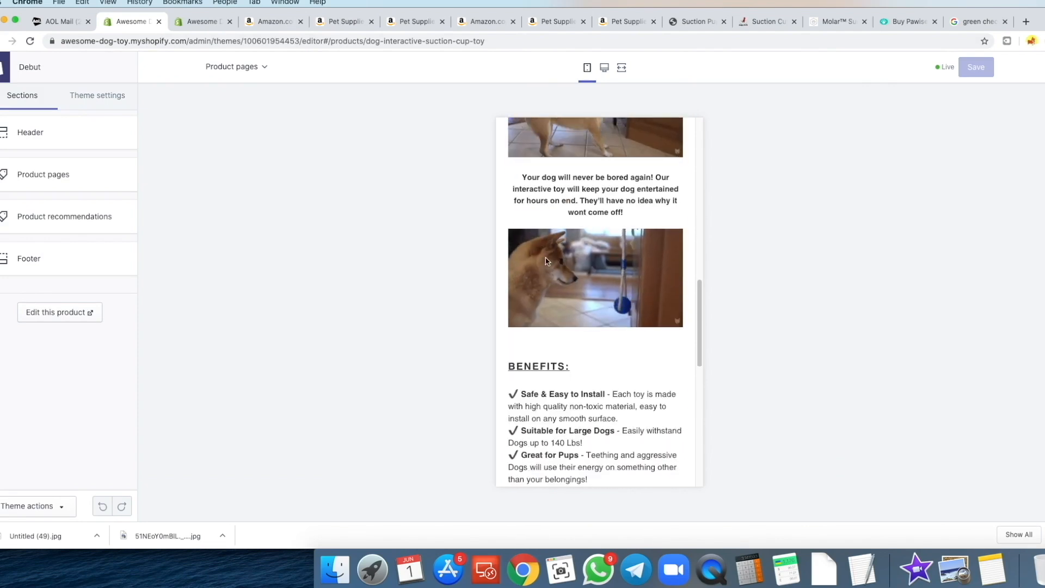
scroll(561, 282, "down", 3)
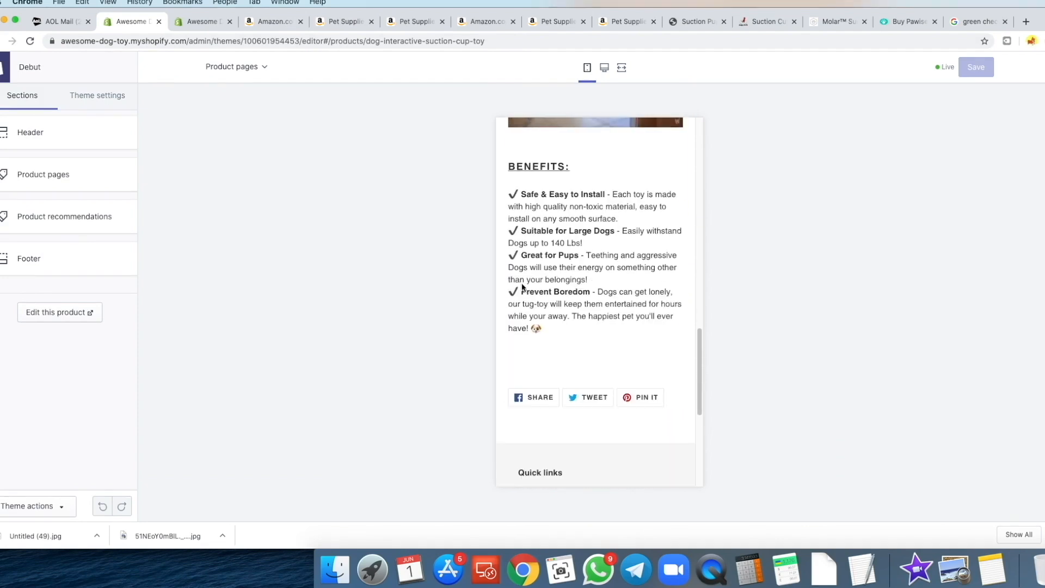
scroll(547, 269, "down", 1)
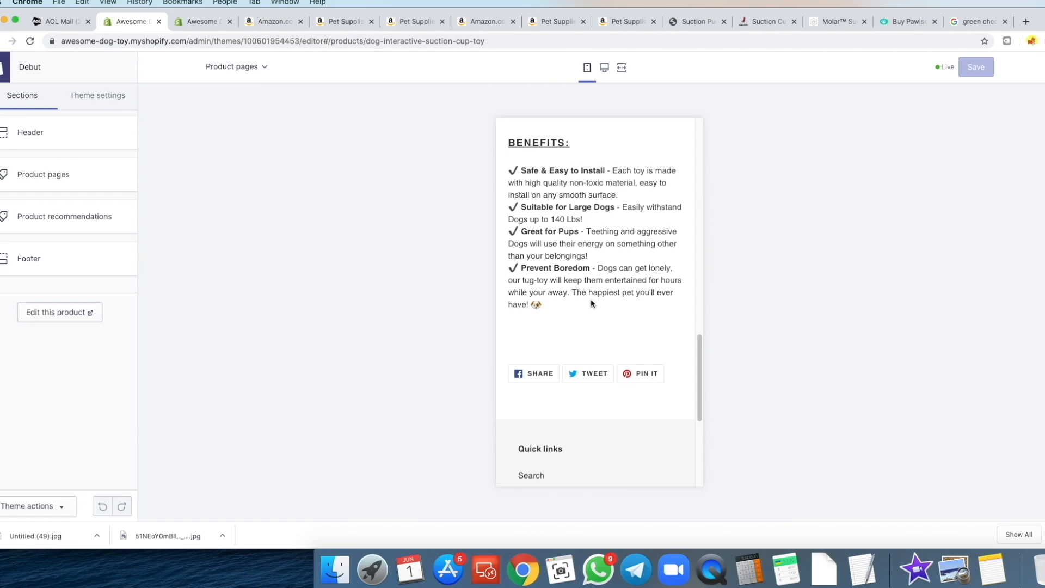
- Browse the competitors' suction-cup dog toy product pages across the open tabs
left_click(186, 22)
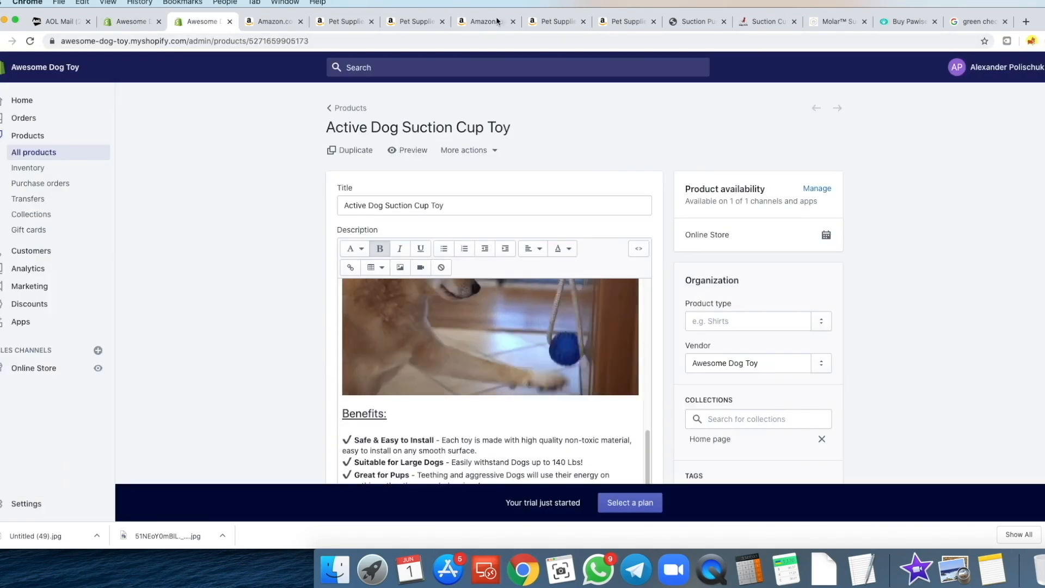
left_click(691, 22)
scroll(773, 195, "down", 3)
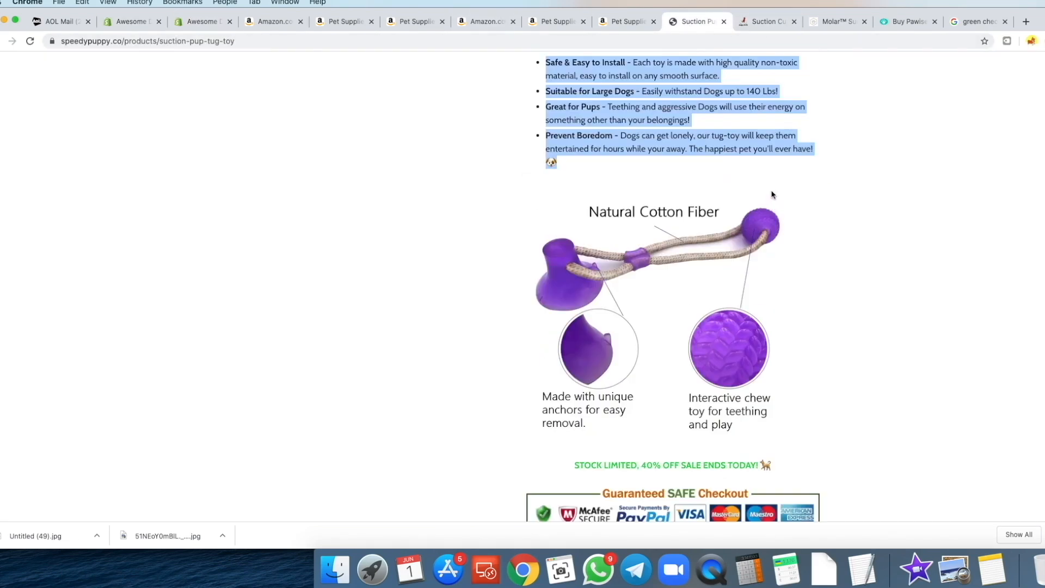
scroll(773, 194, "down", 3)
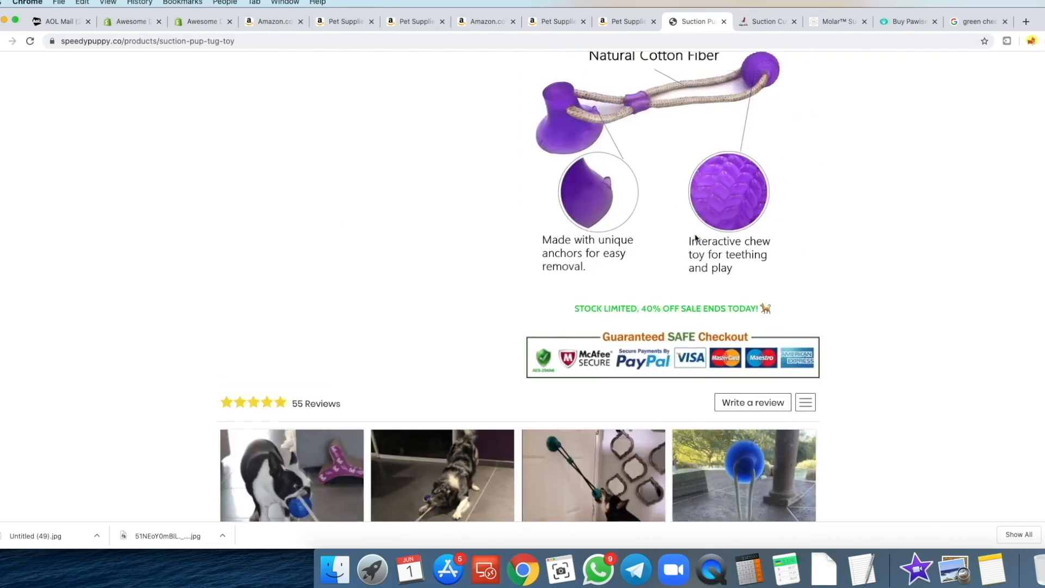
scroll(691, 236, "up", 3)
left_click(764, 20)
scroll(702, 252, "up", 5)
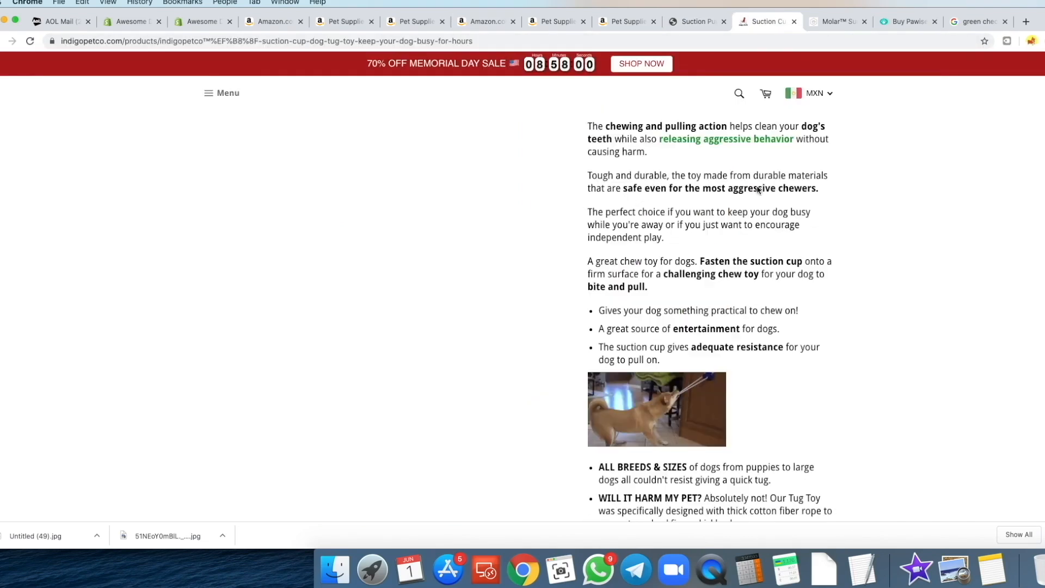
left_click(833, 22)
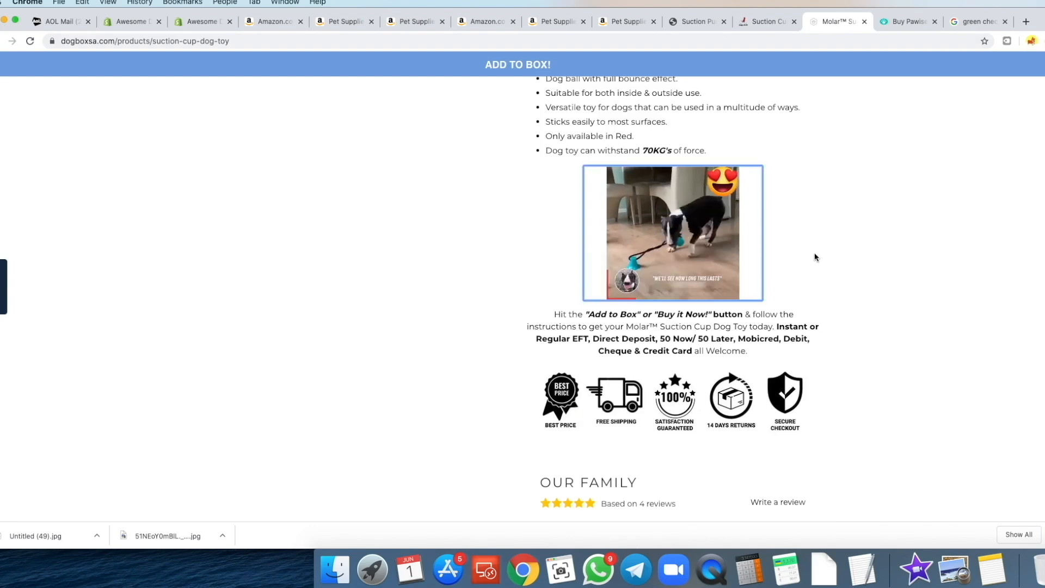
scroll(718, 337, "up", 2)
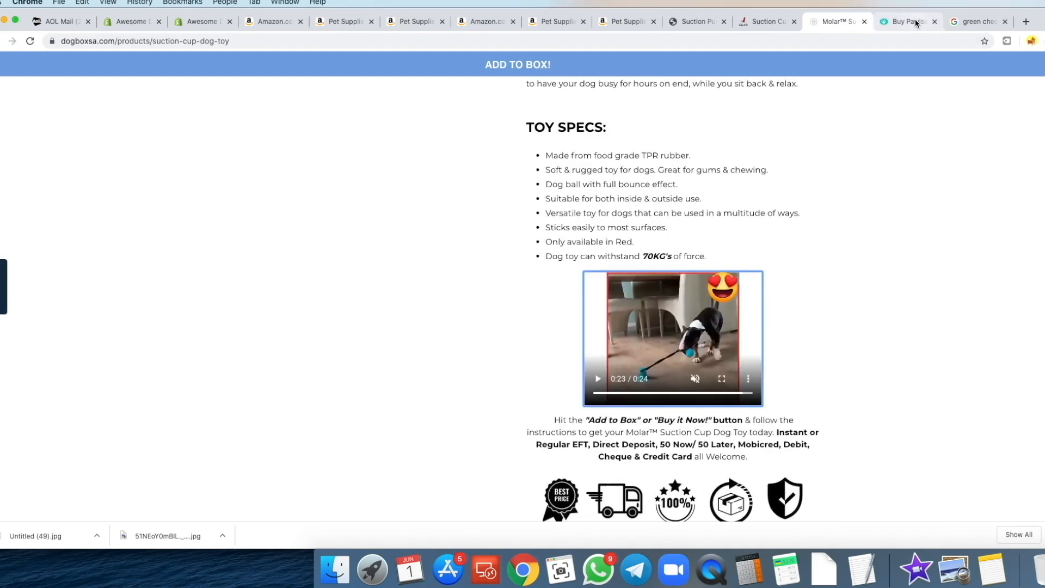
left_click(907, 21)
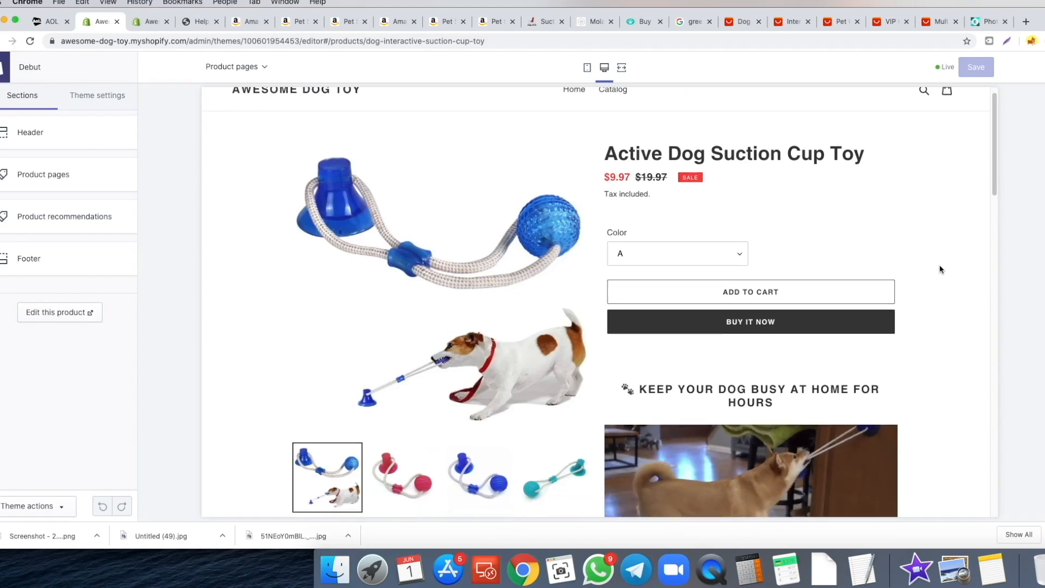
- Scroll the theme preview to the product's five-question FAQ, then view the competitor's Help Center
scroll(931, 270, "down", 5)
scroll(918, 272, "down", 4)
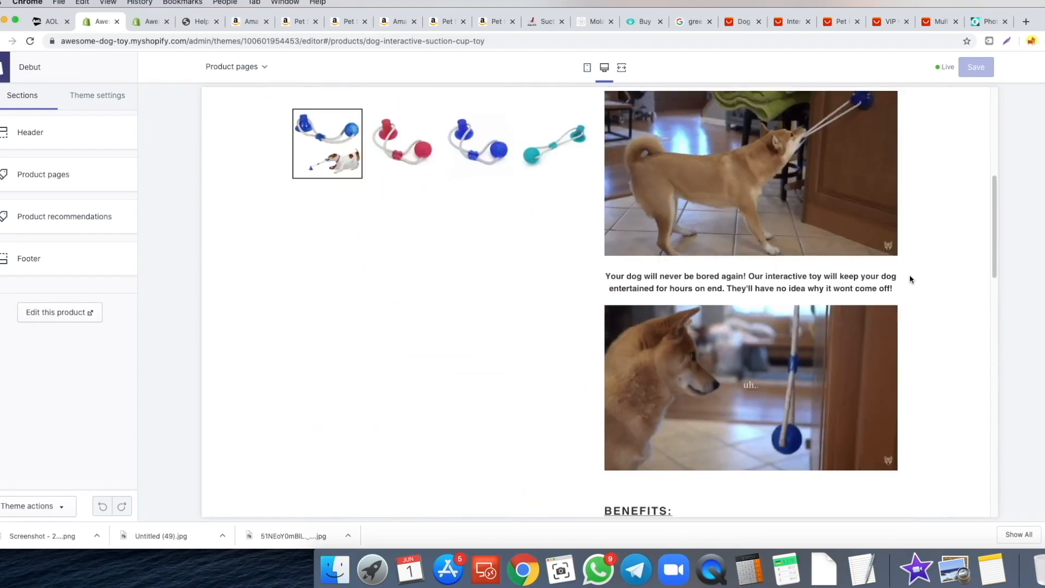
scroll(894, 274, "down", 1)
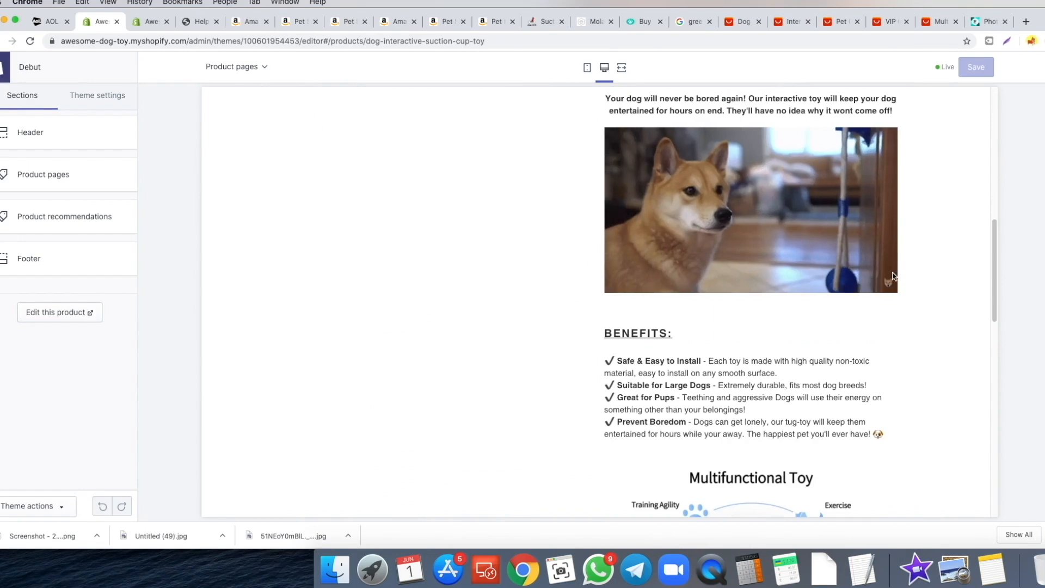
scroll(817, 278, "up", 10)
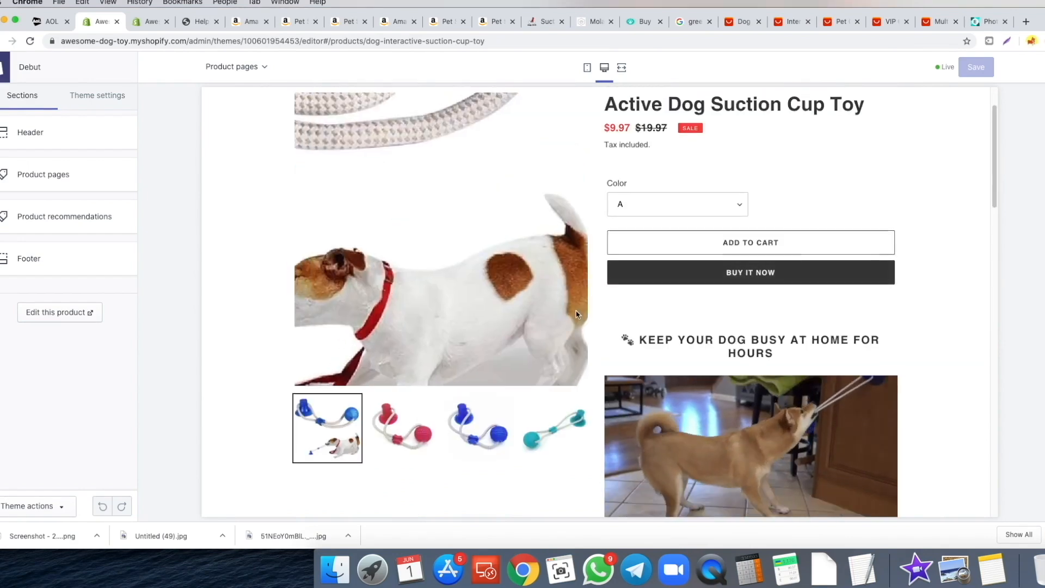
scroll(640, 316, "down", 1)
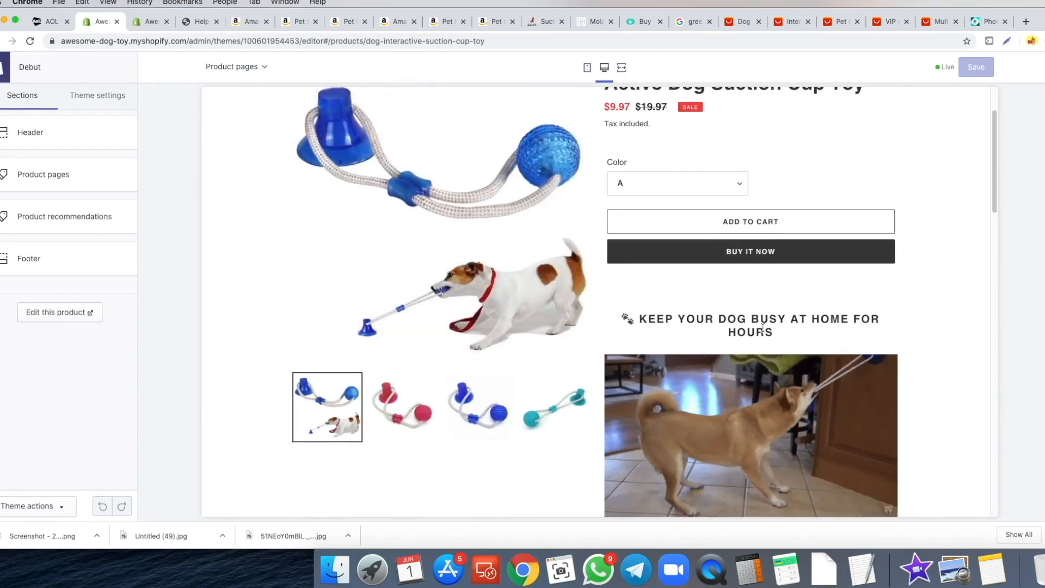
scroll(723, 283, "down", 4)
scroll(723, 283, "down", 3)
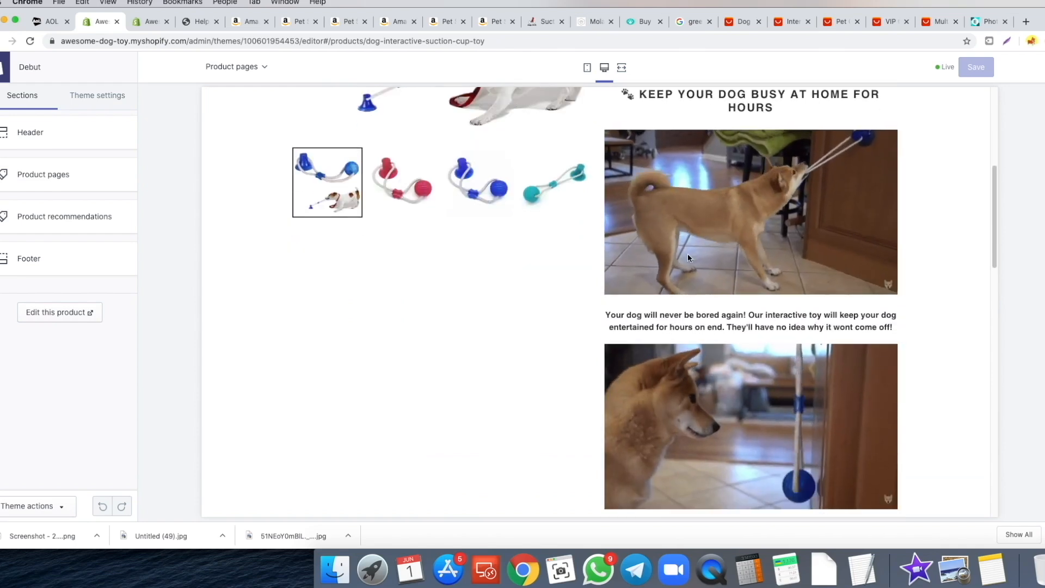
left_click_drag(607, 232, 784, 234)
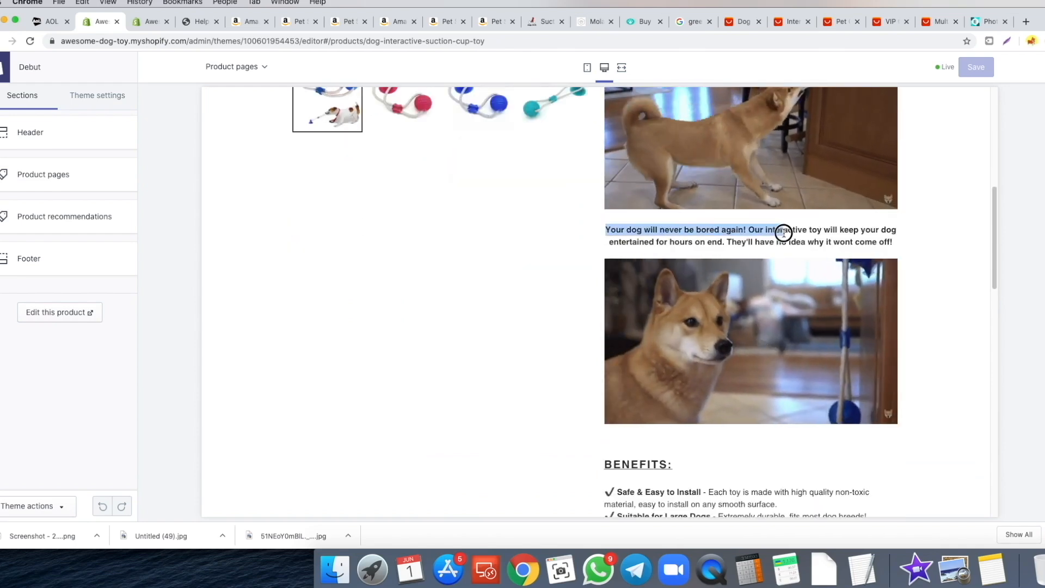
left_click(783, 235)
scroll(765, 256, "down", 5)
scroll(623, 261, "down", 4)
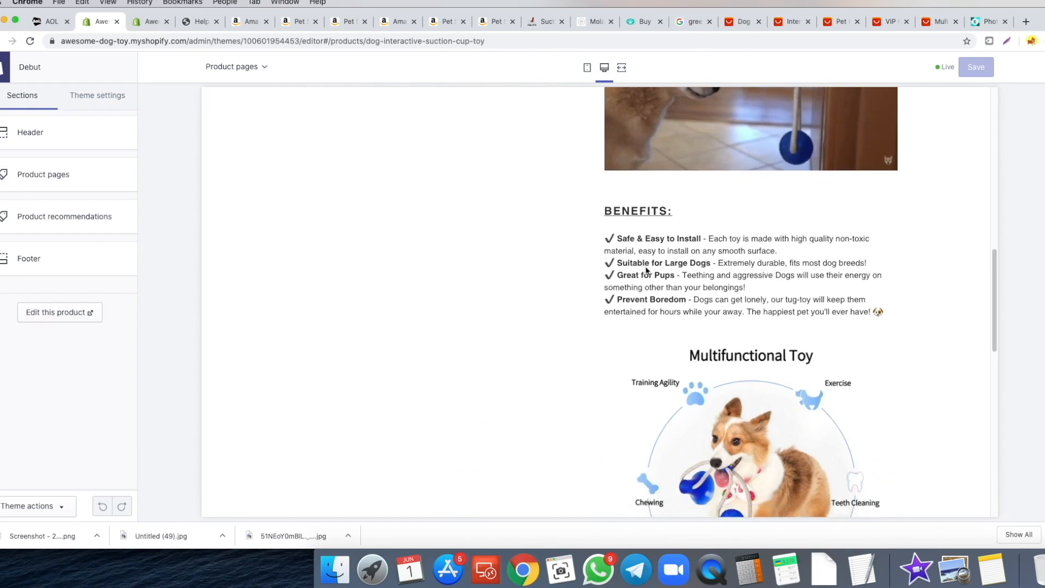
scroll(681, 294, "down", 2)
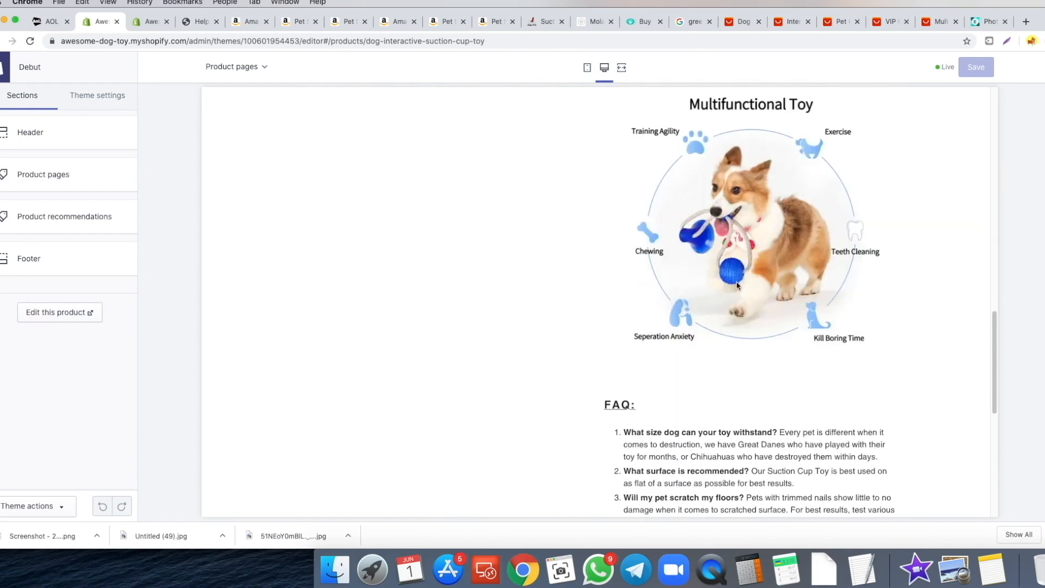
scroll(707, 246, "down", 4)
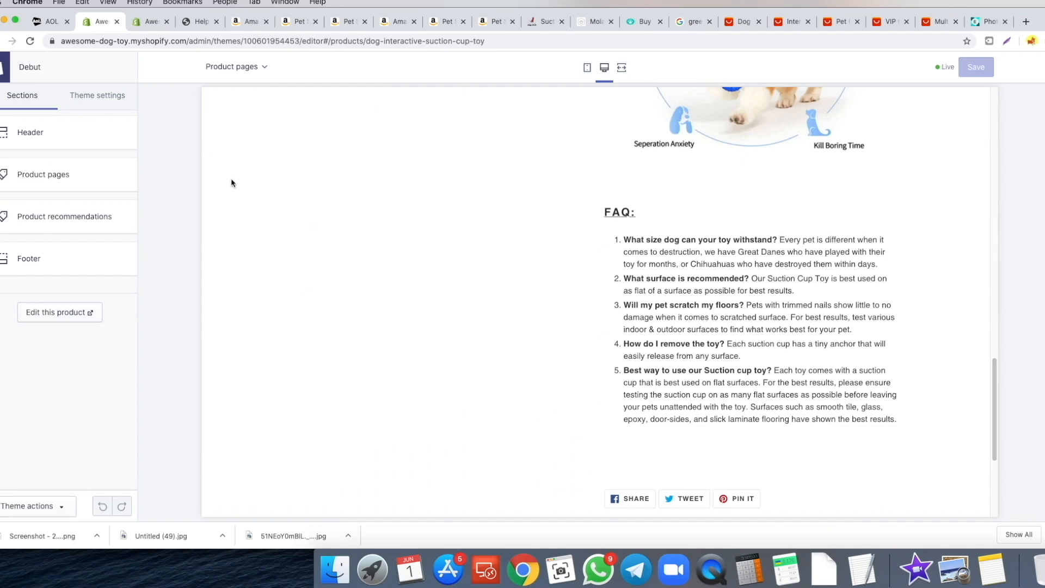
left_click(193, 27)
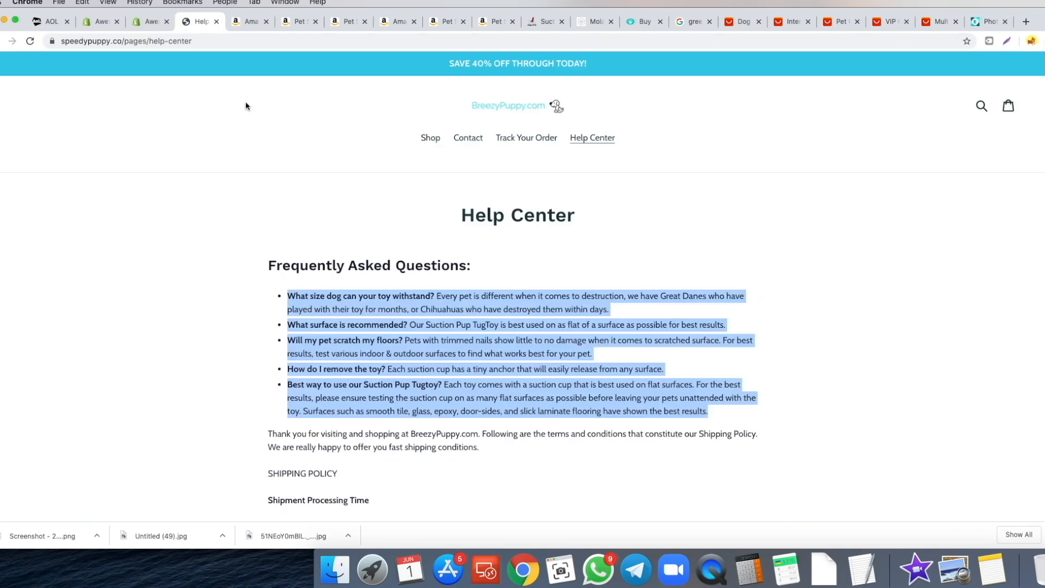
- Compare the competitor's Help Center FAQ list, then return to the store's theme editor
left_click(1, 41)
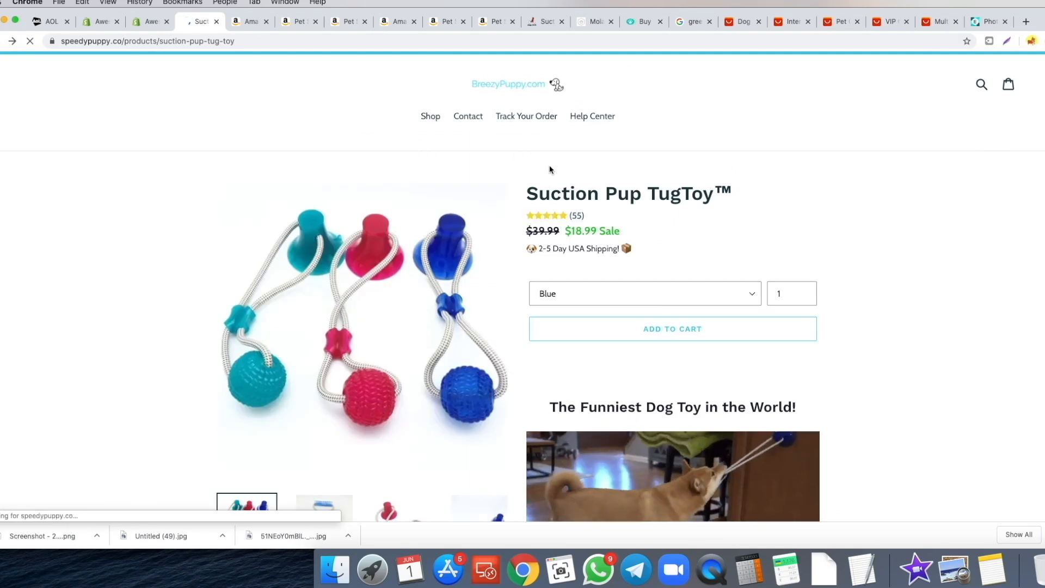
left_click(7, 47)
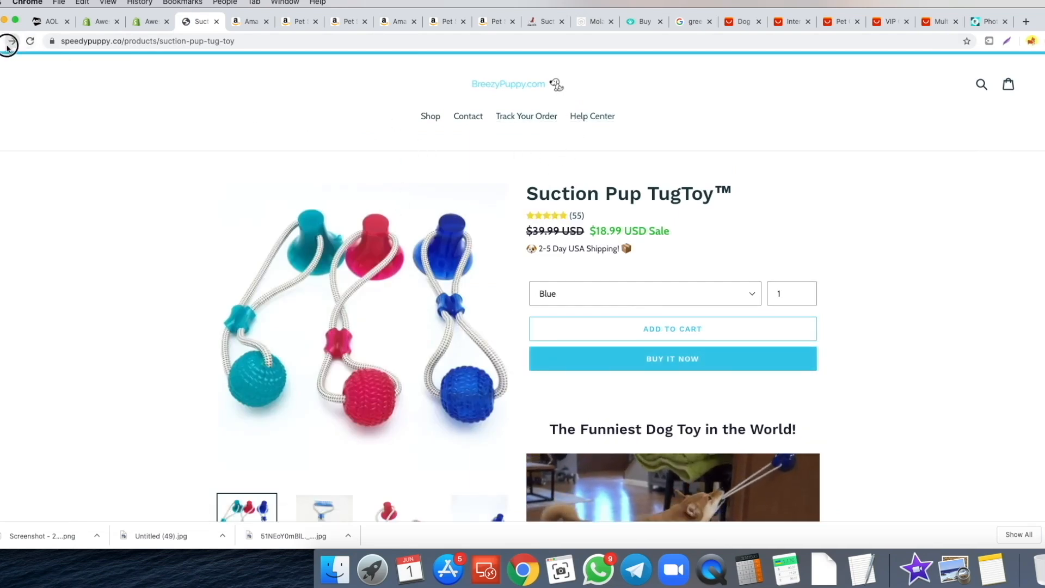
left_click_drag(291, 158, 468, 252)
left_click(462, 260)
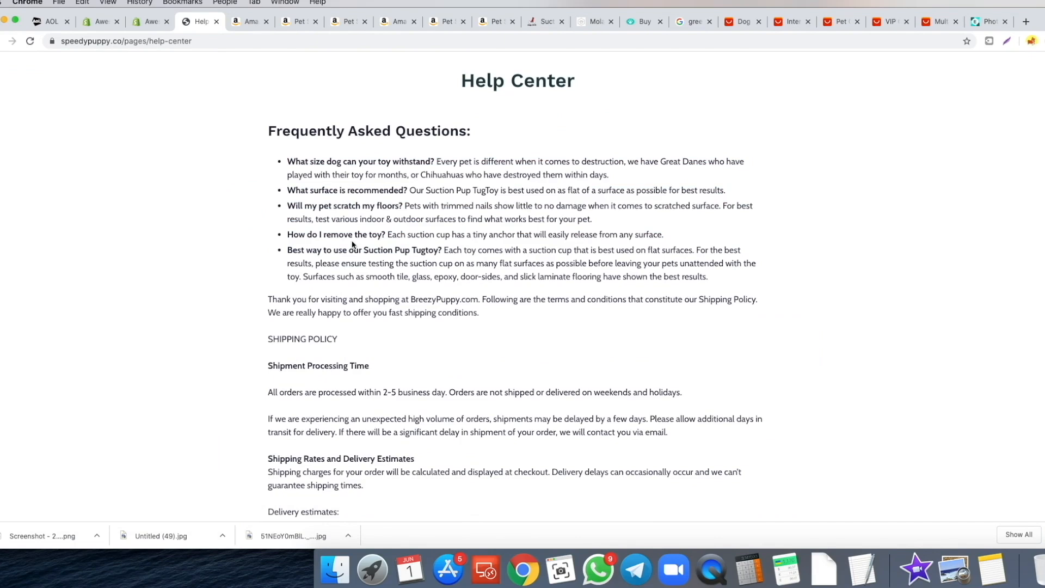
left_click(93, 28)
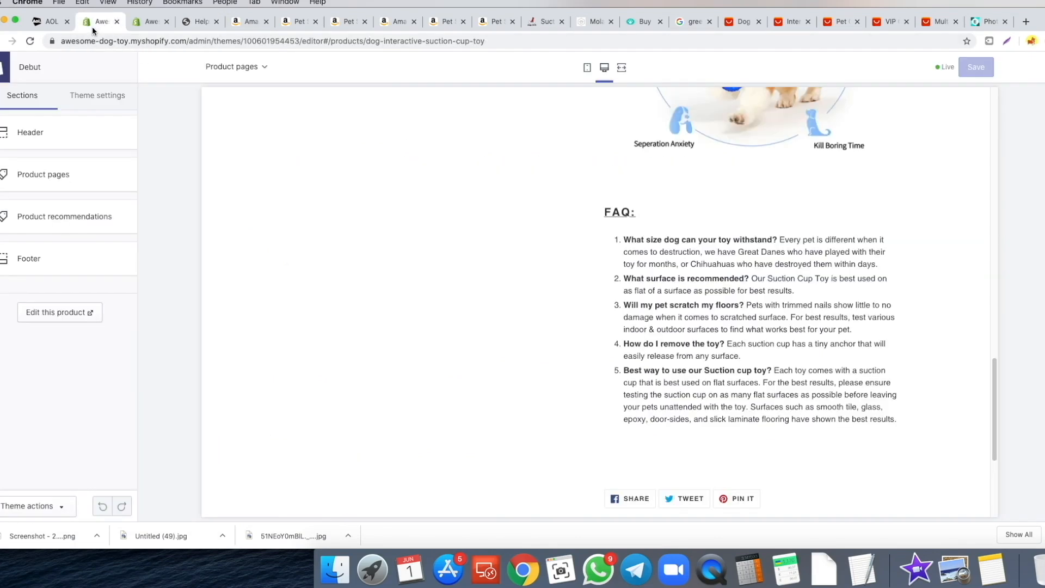
- Check that the product Description ends with the 30-day money-back seal and risk-free paragraph
left_click(148, 21)
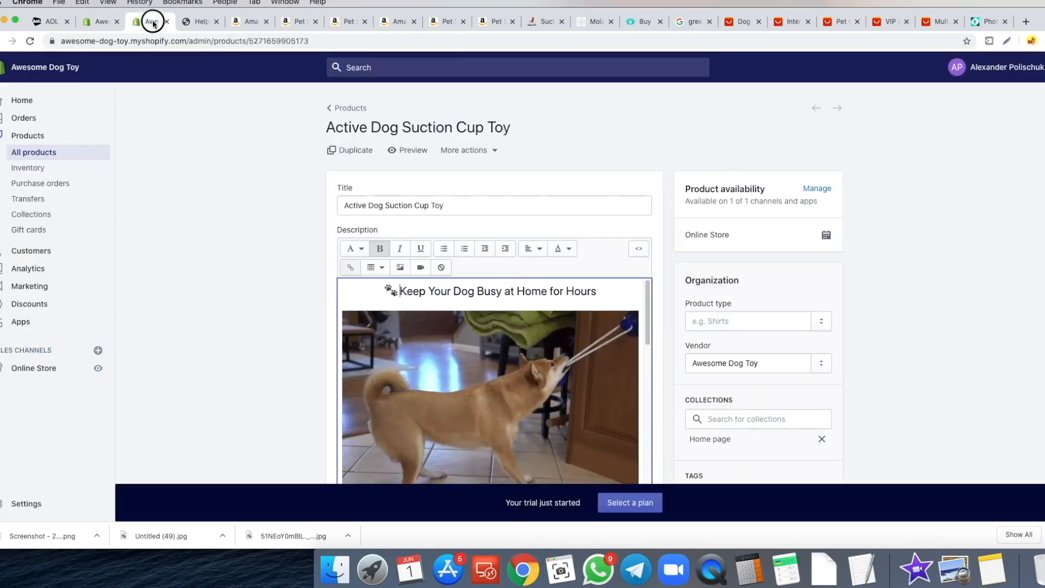
scroll(303, 251, "down", 10)
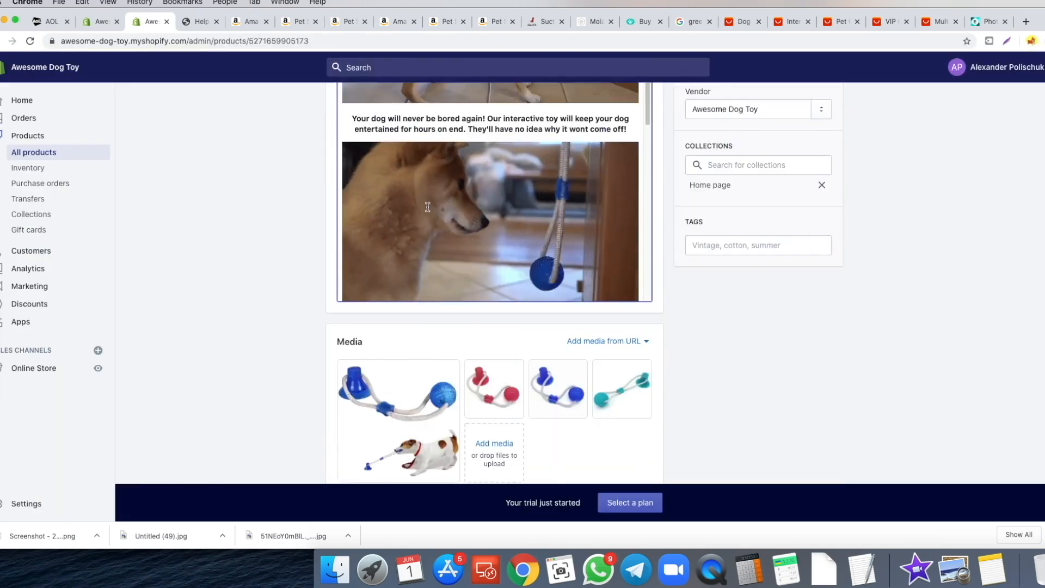
scroll(335, 238, "up", 5)
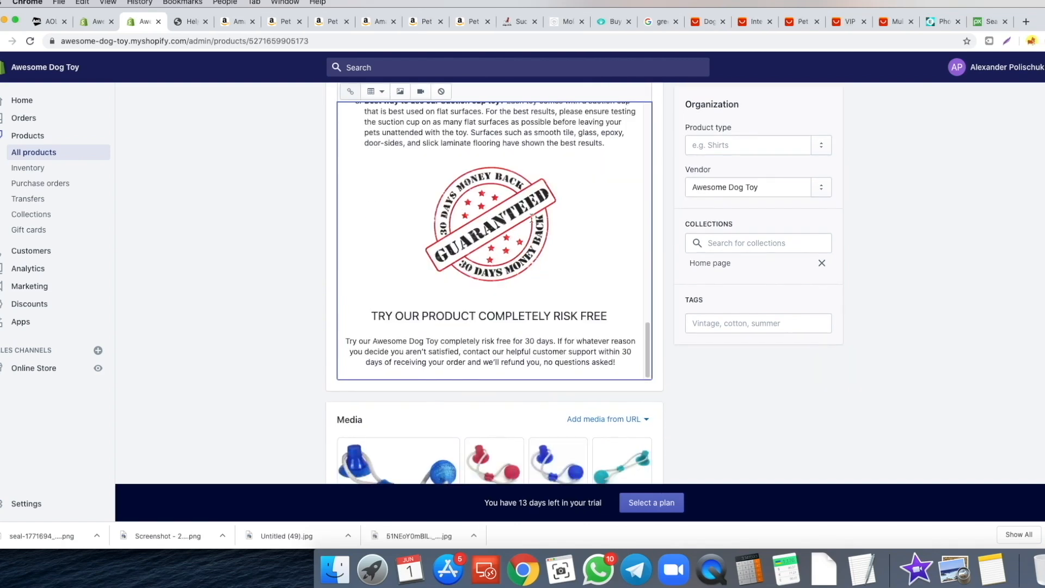
scroll(531, 217, "down", 1)
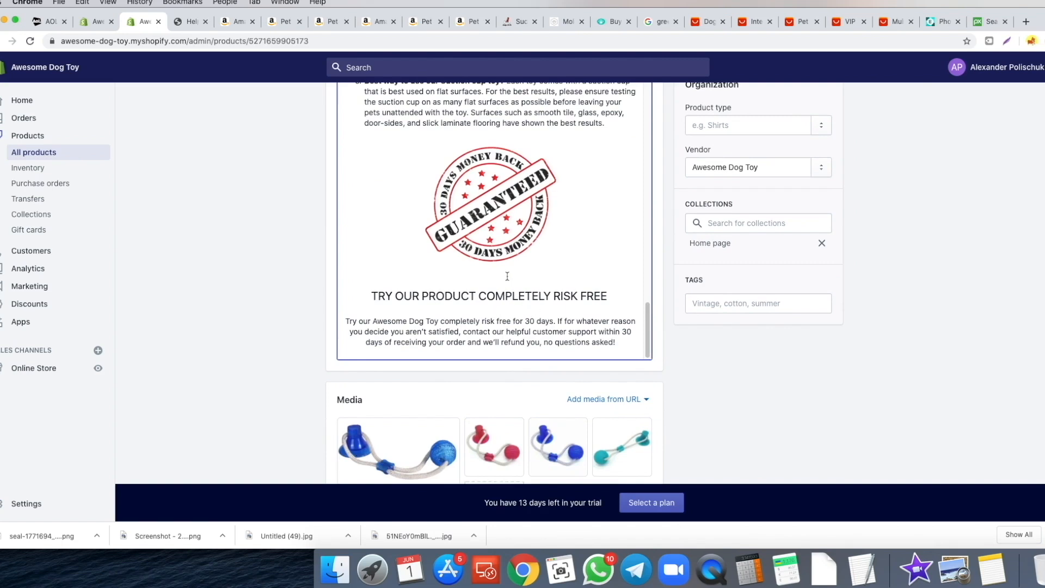
left_click(980, 26)
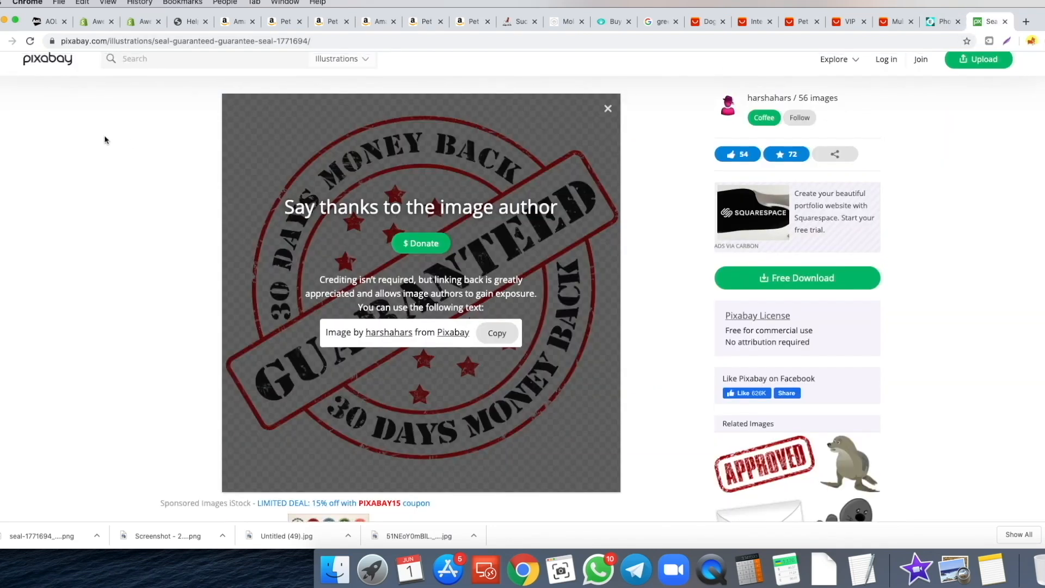
- Look over the Pixabay guarantee seal page, then return to the Shopify product editor
scroll(41, 96, "up", 1)
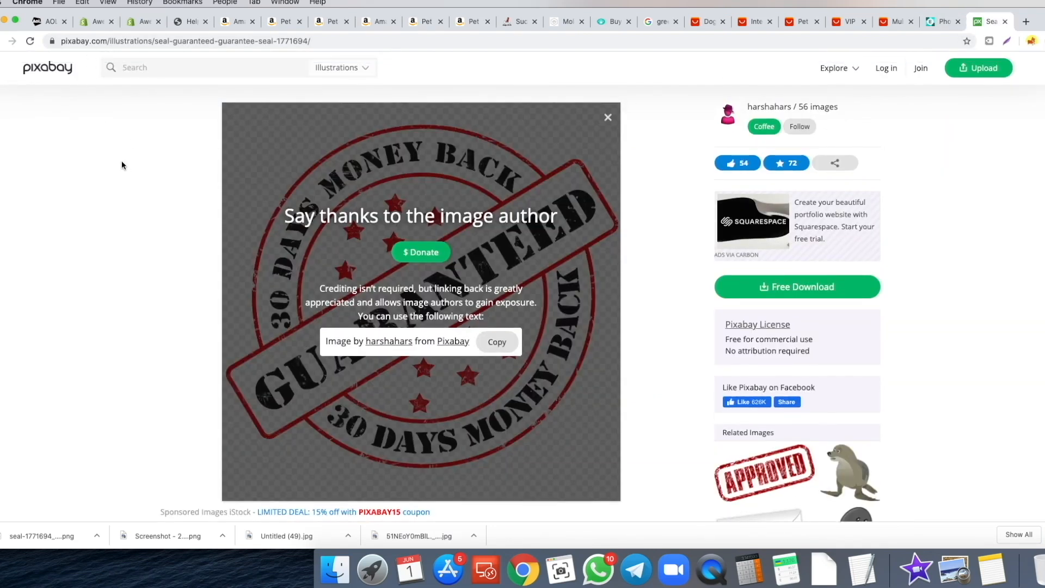
scroll(122, 163, "down", 1)
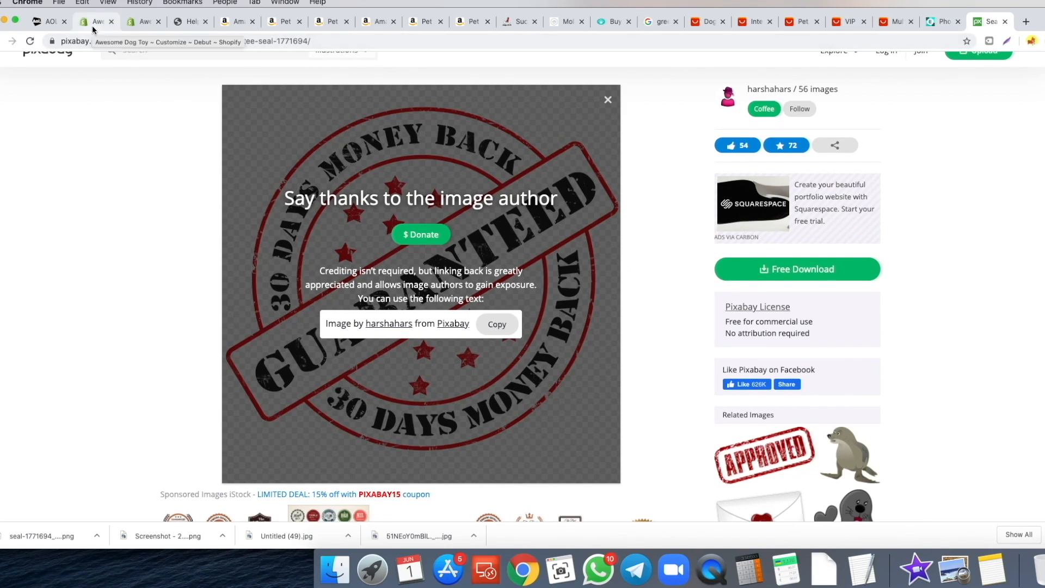
left_click(138, 22)
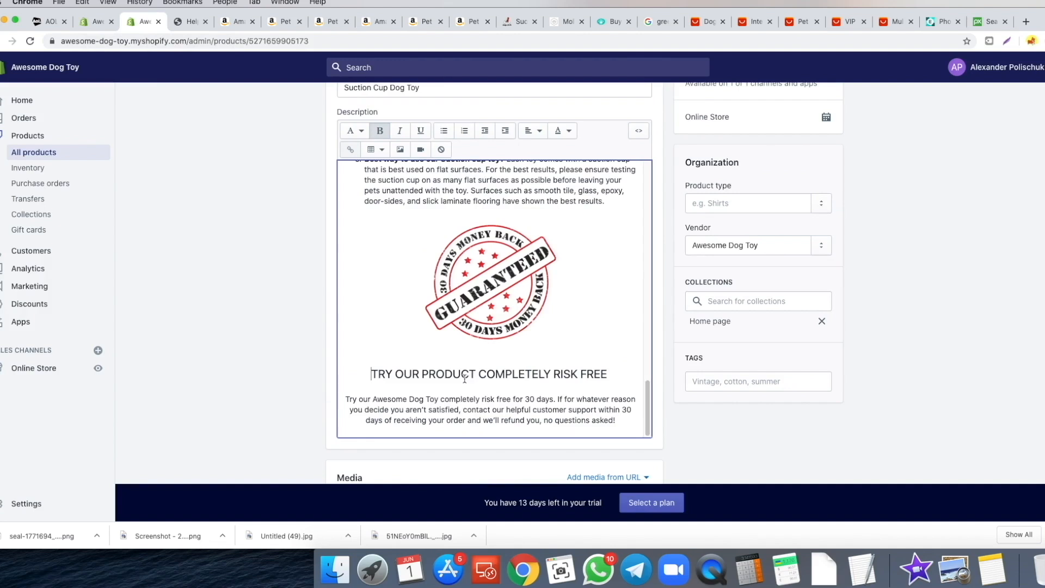
left_click_drag(389, 376, 608, 375)
left_click(591, 401)
scroll(245, 244, "up", 3)
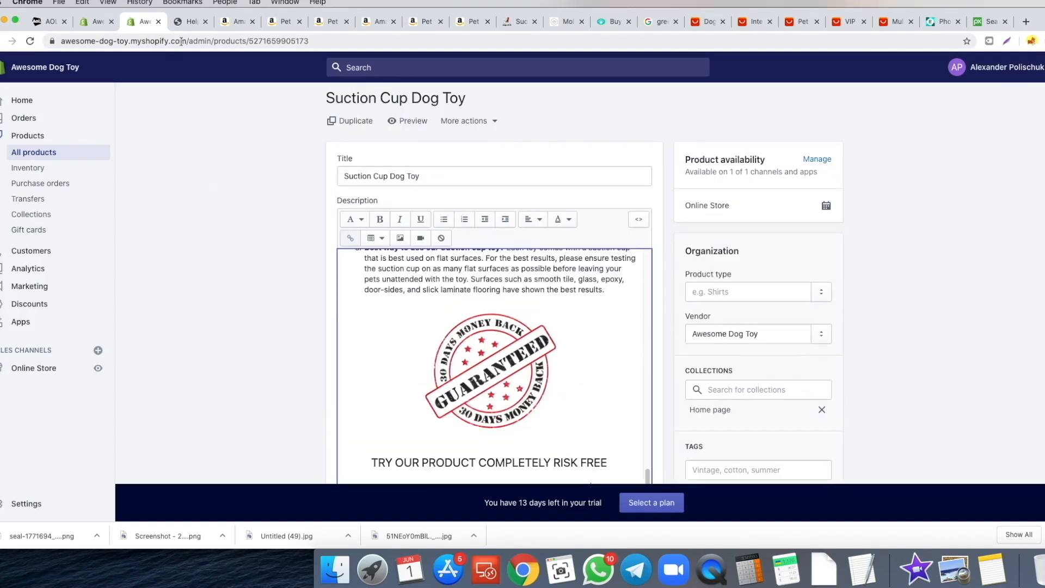
left_click(91, 27)
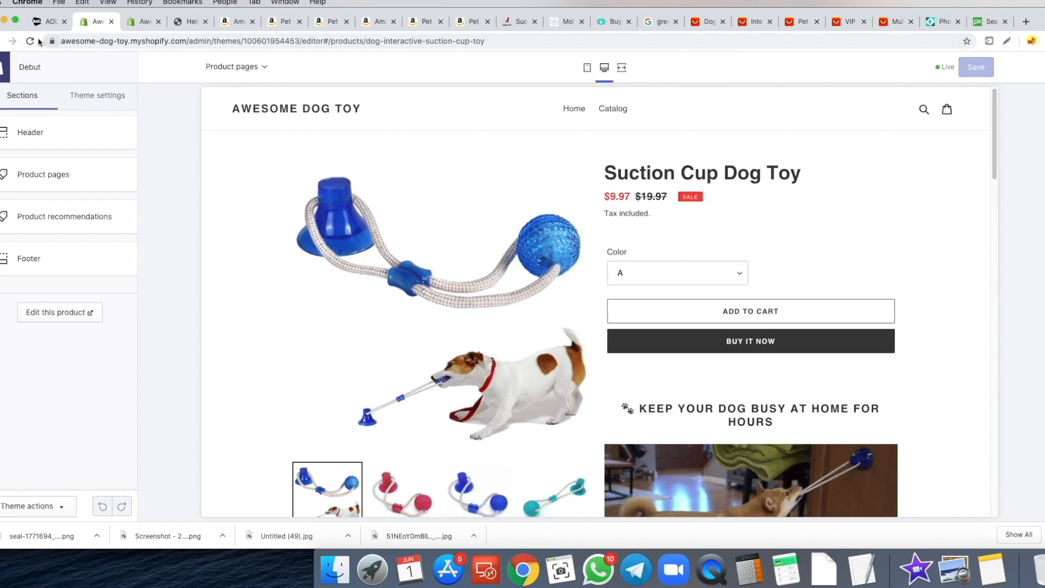
scroll(675, 191, "down", 1)
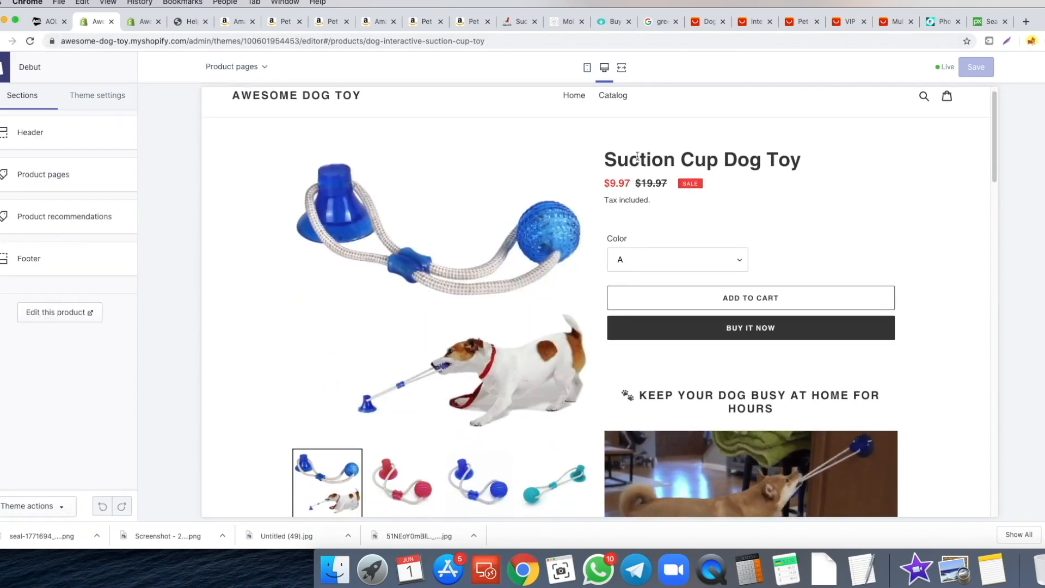
left_click_drag(605, 159, 786, 162)
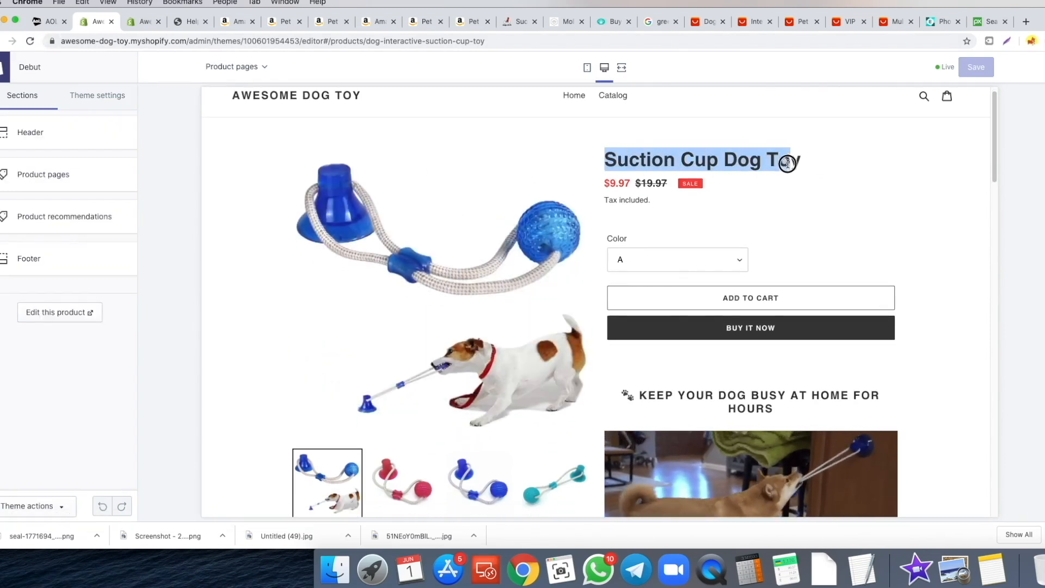
left_click(730, 161)
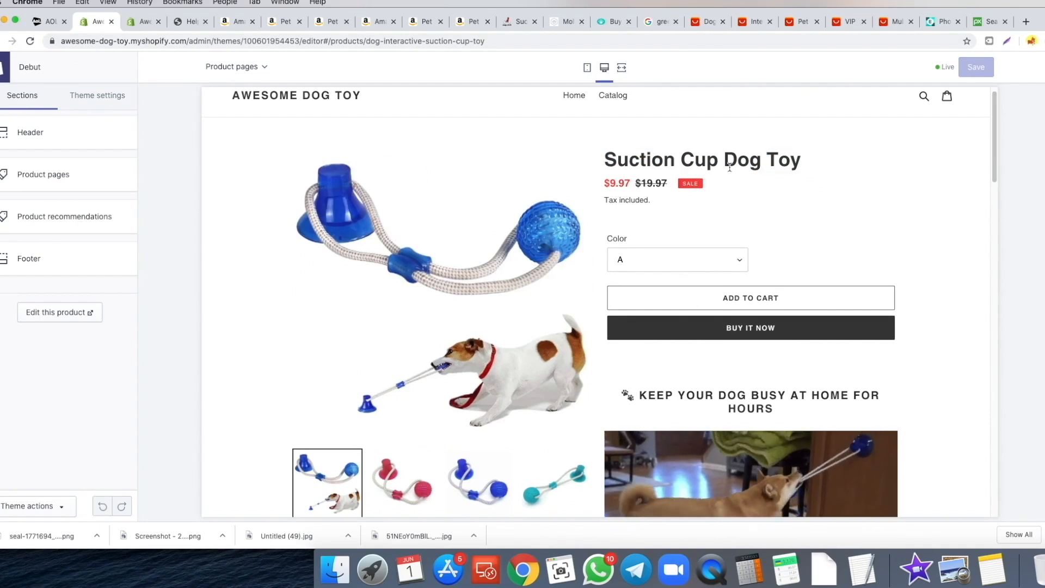
scroll(753, 163, "down", 1)
scroll(756, 170, "down", 10)
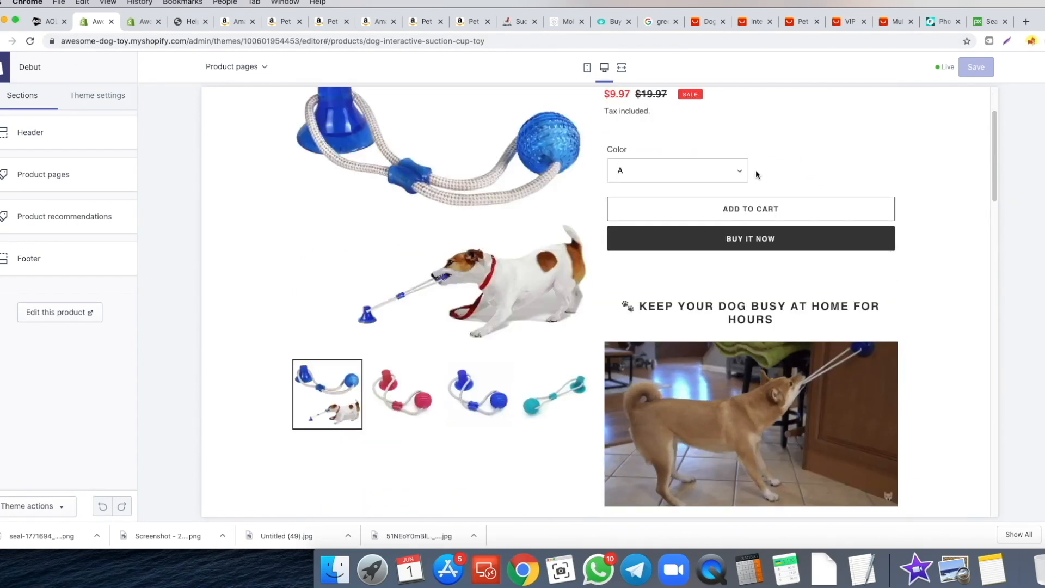
scroll(763, 178, "down", 10)
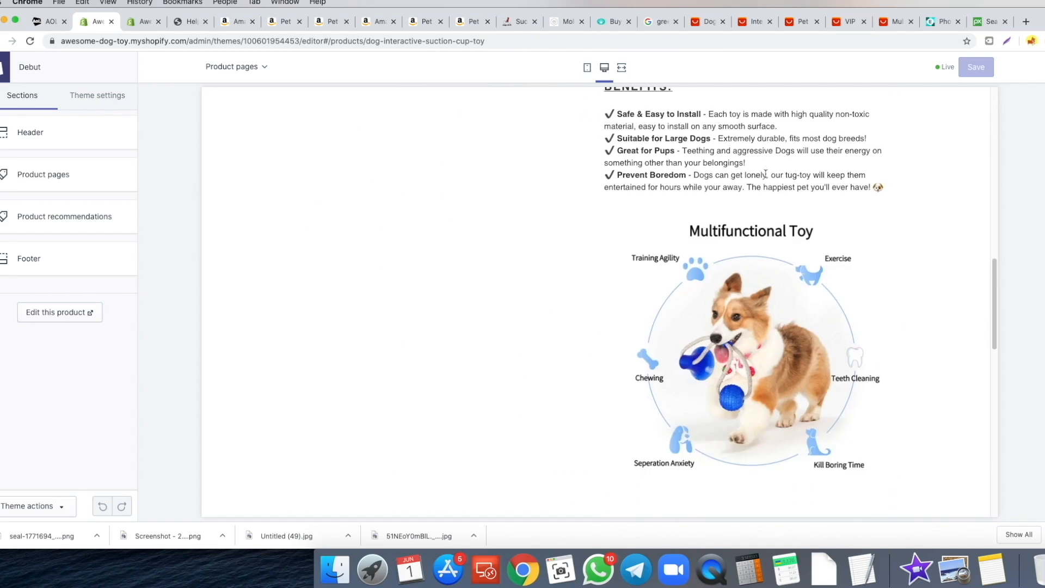
scroll(760, 179, "down", 12)
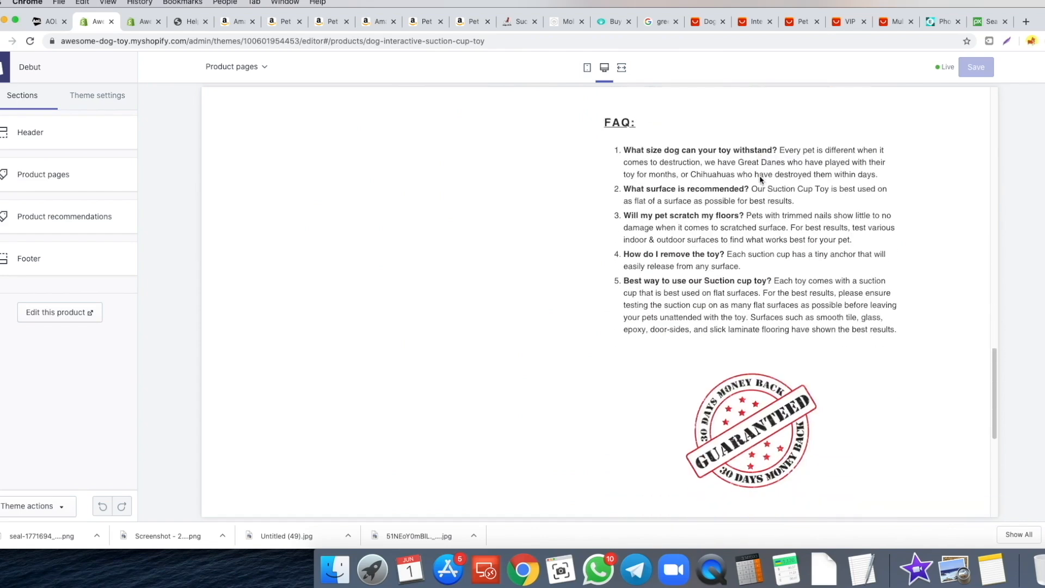
scroll(734, 177, "up", 4)
scroll(735, 180, "down", 2)
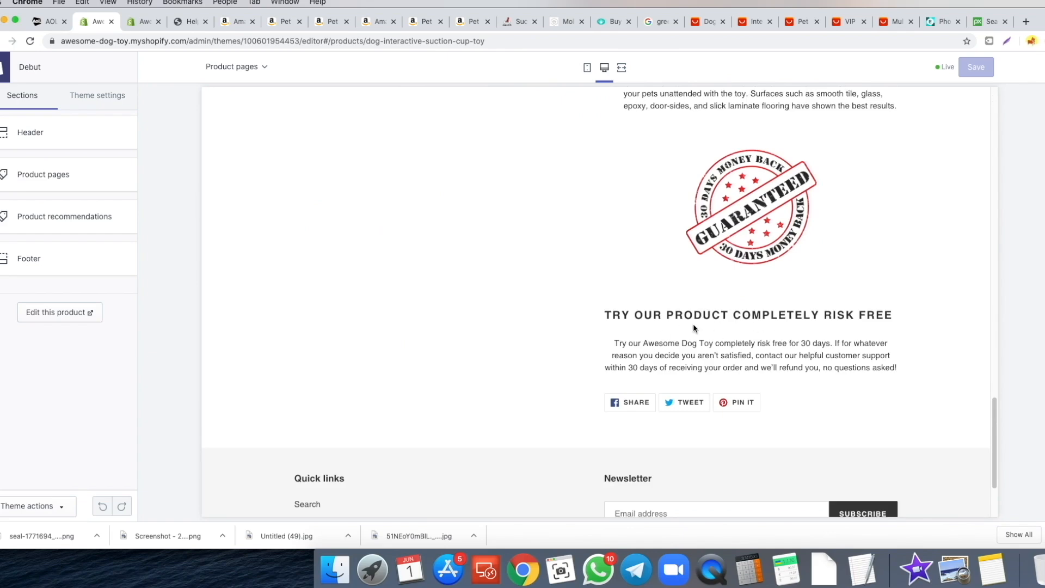
scroll(754, 343, "up", 18)
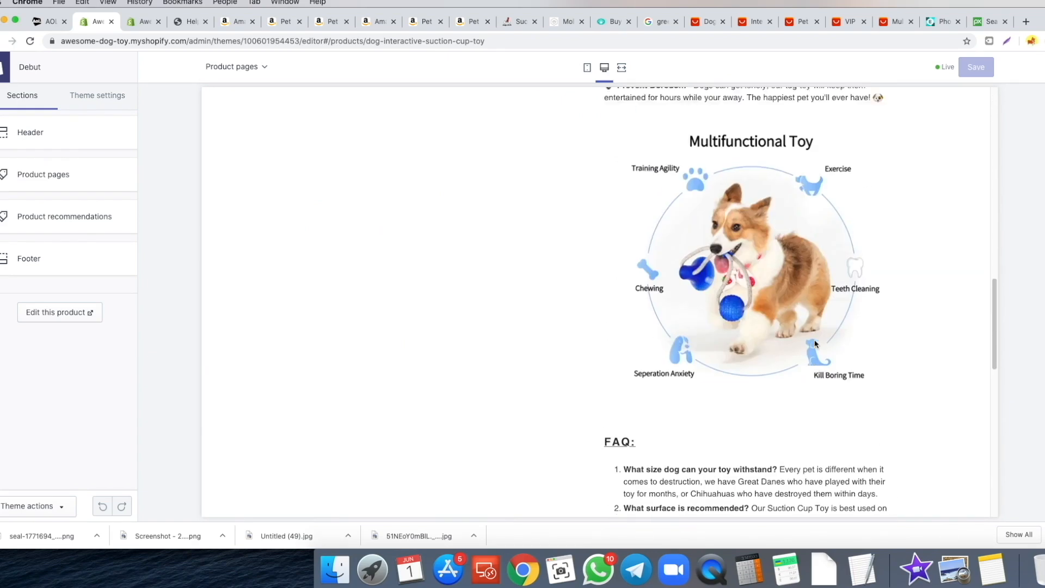
scroll(806, 340, "up", 12)
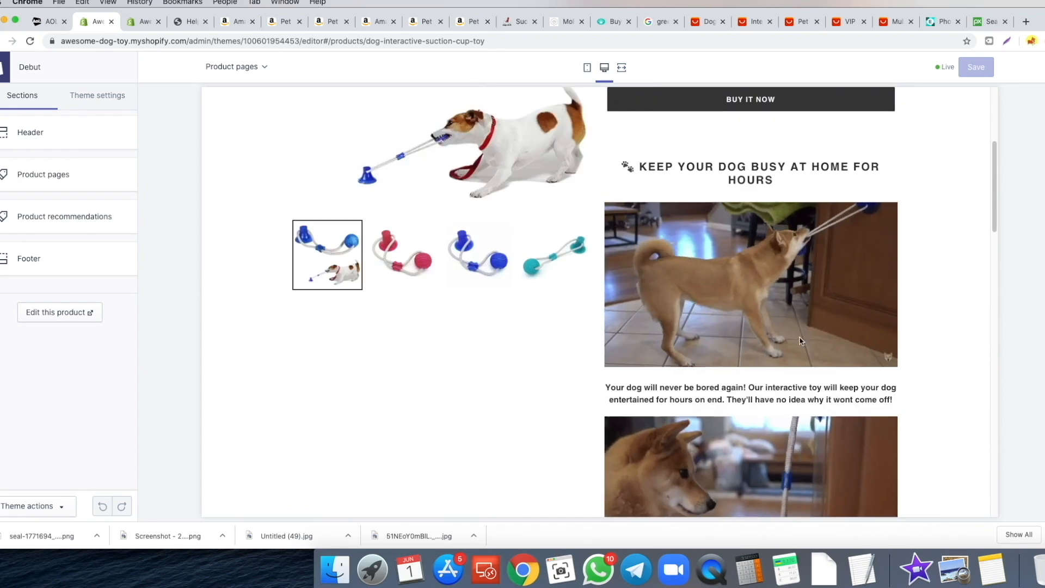
scroll(689, 282, "up", 2)
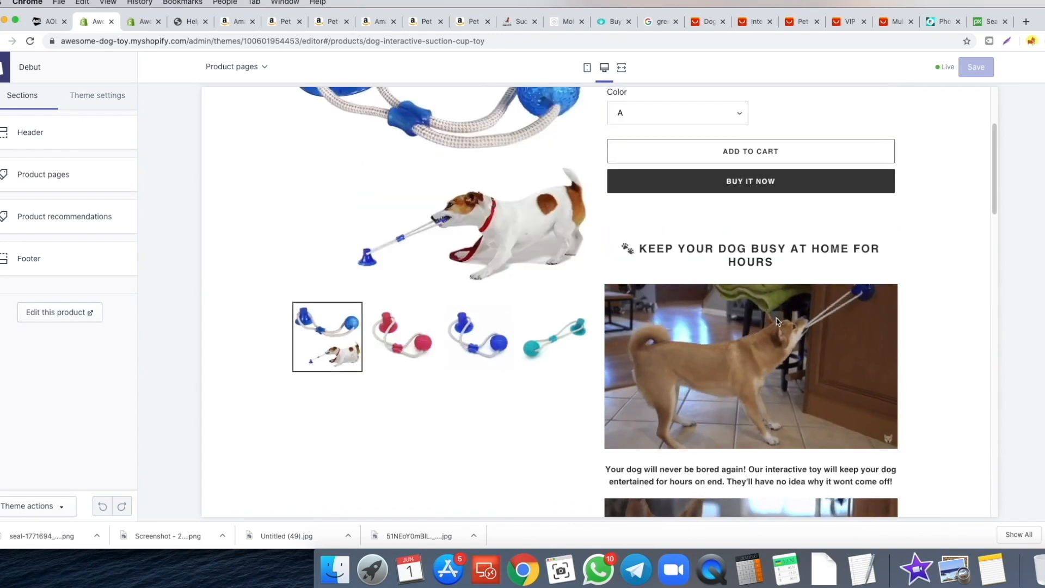
left_click_drag(631, 248, 751, 260)
left_click(751, 260)
scroll(779, 258, "down", 3)
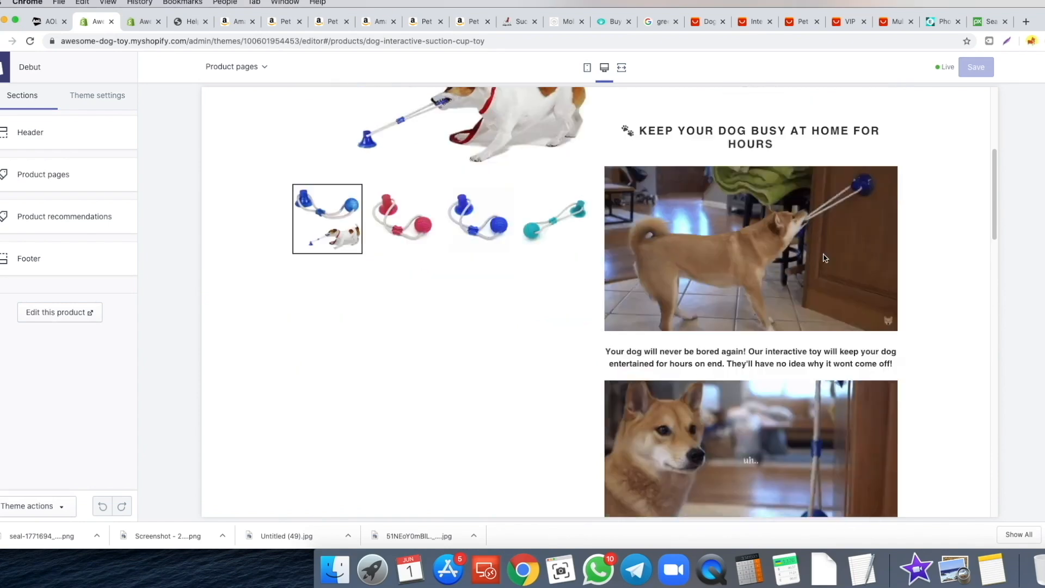
scroll(779, 258, "down", 3)
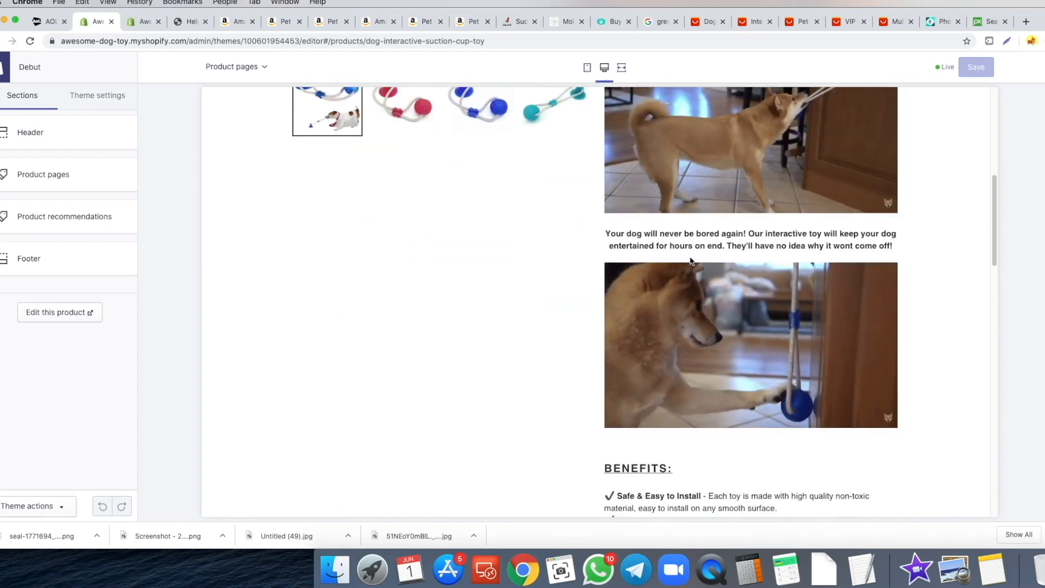
scroll(724, 218, "down", 5)
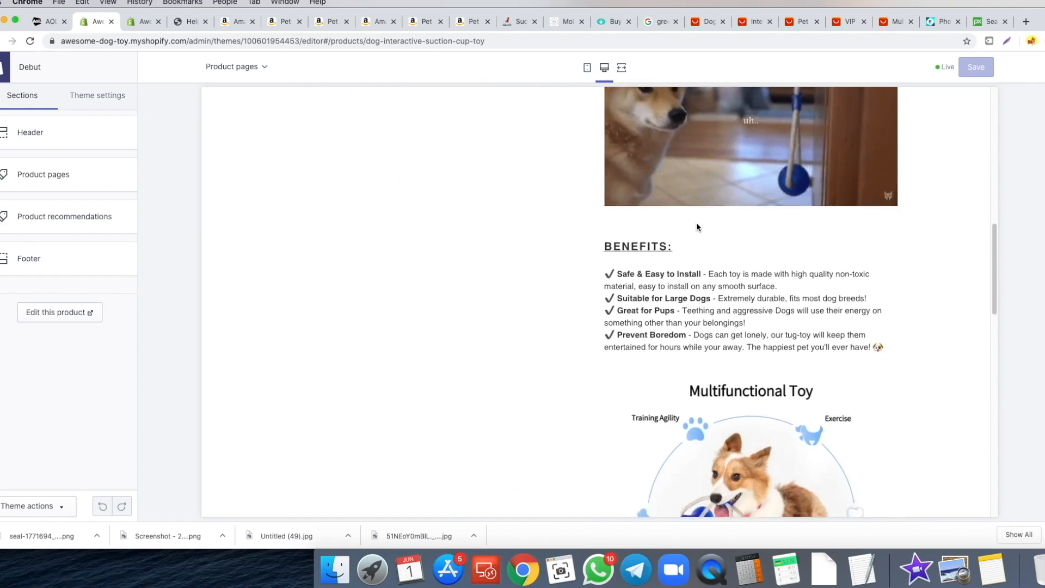
scroll(684, 224, "down", 4)
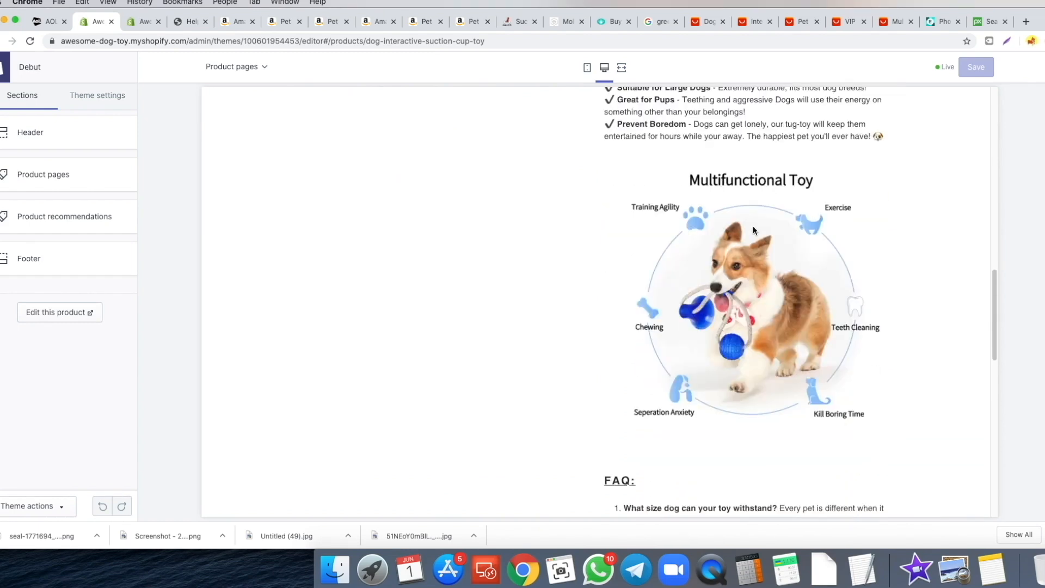
scroll(697, 234, "down", 2)
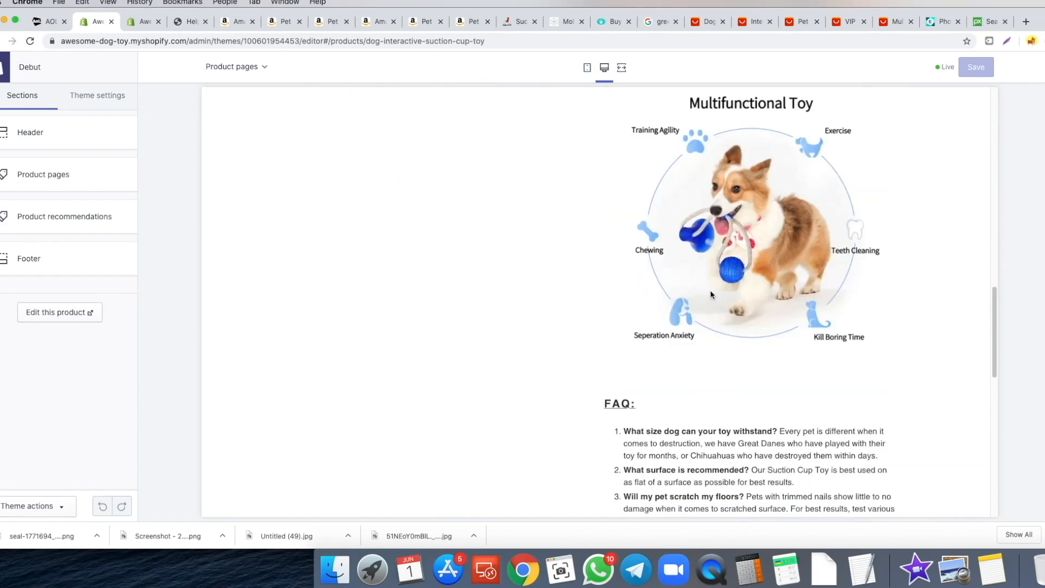
scroll(708, 300, "down", 4)
scroll(702, 289, "down", 2)
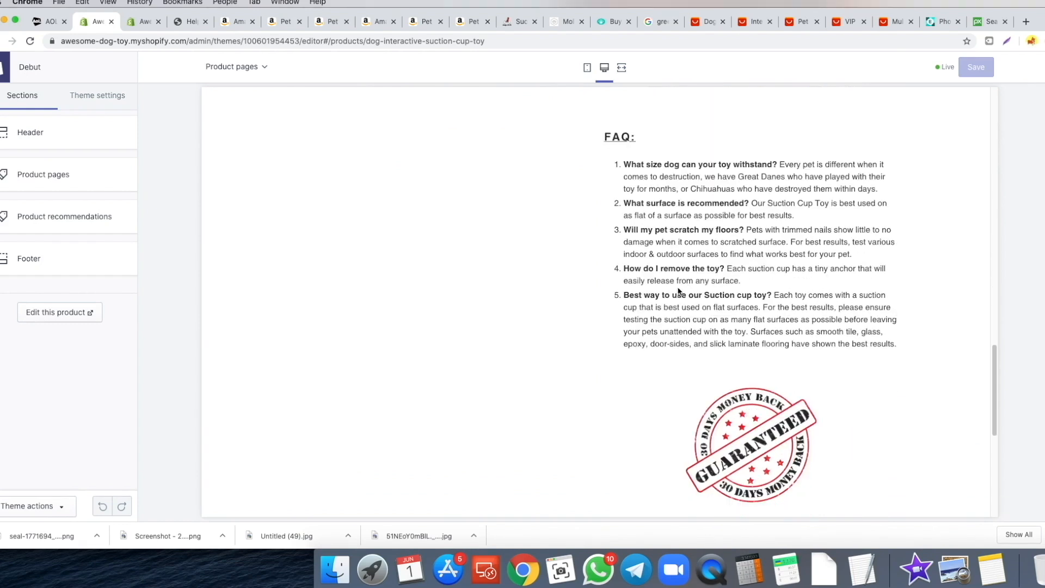
scroll(762, 285, "down", 5)
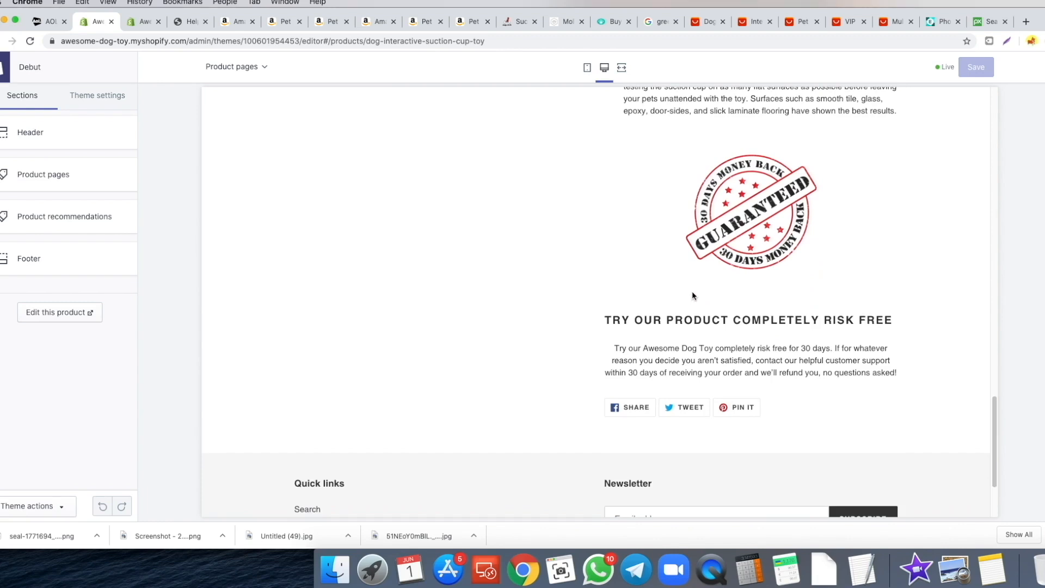
scroll(689, 297, "down", 3)
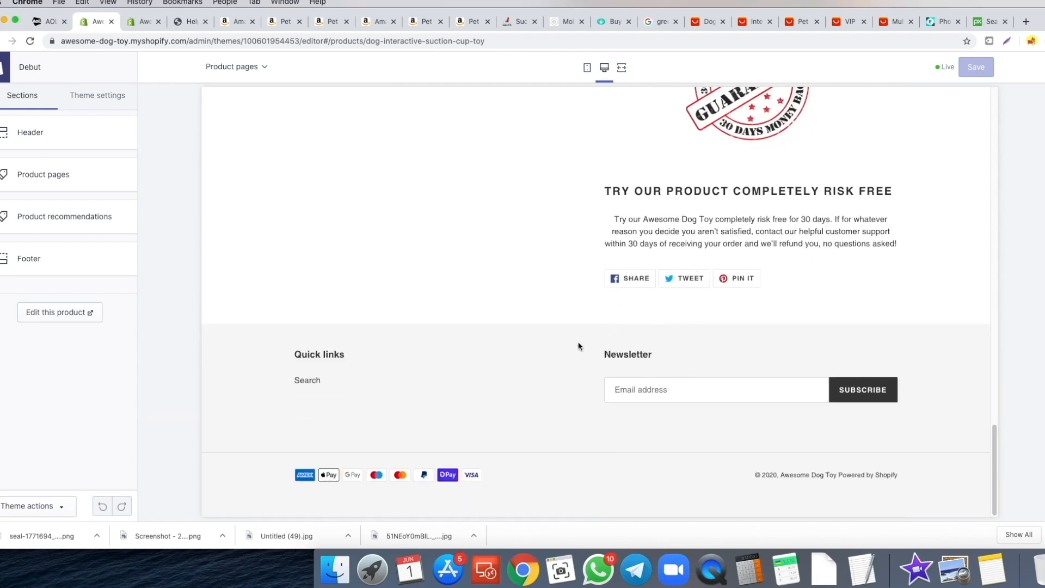
scroll(623, 315, "up", 2)
scroll(545, 304, "up", 1)
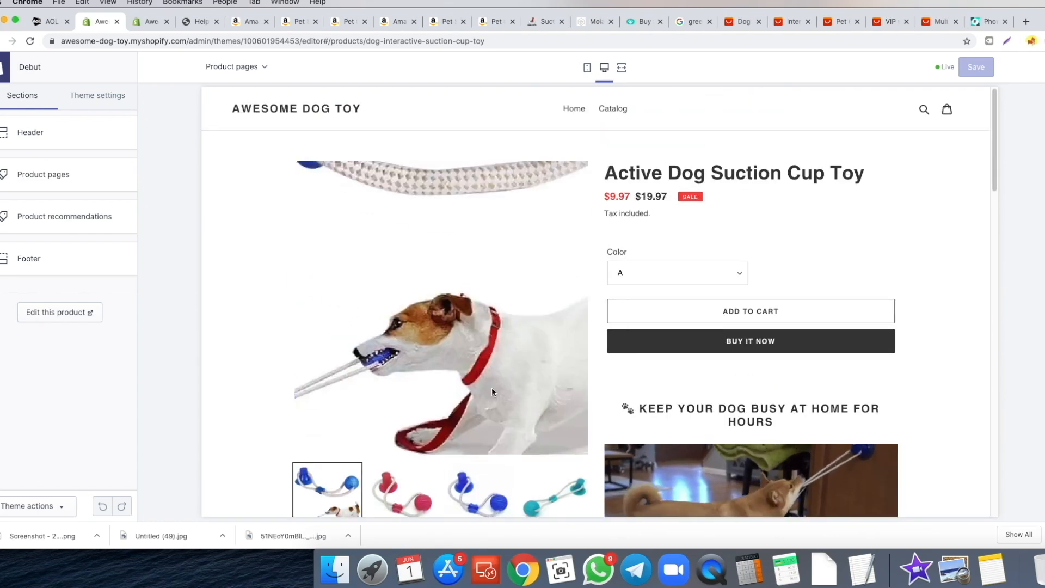
scroll(424, 390, "down", 3)
scroll(354, 403, "up", 1)
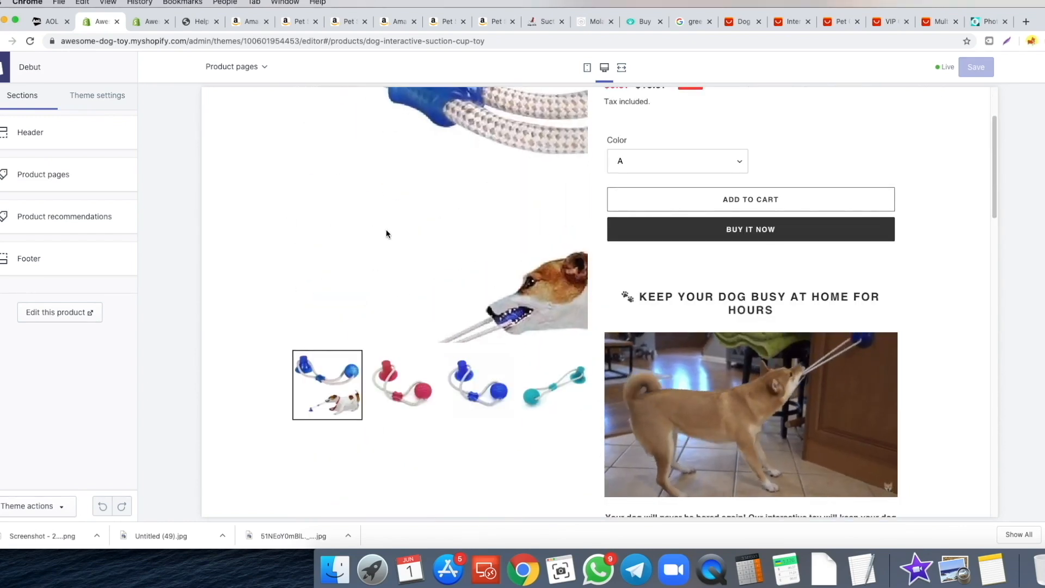
left_click(741, 21)
left_click(784, 24)
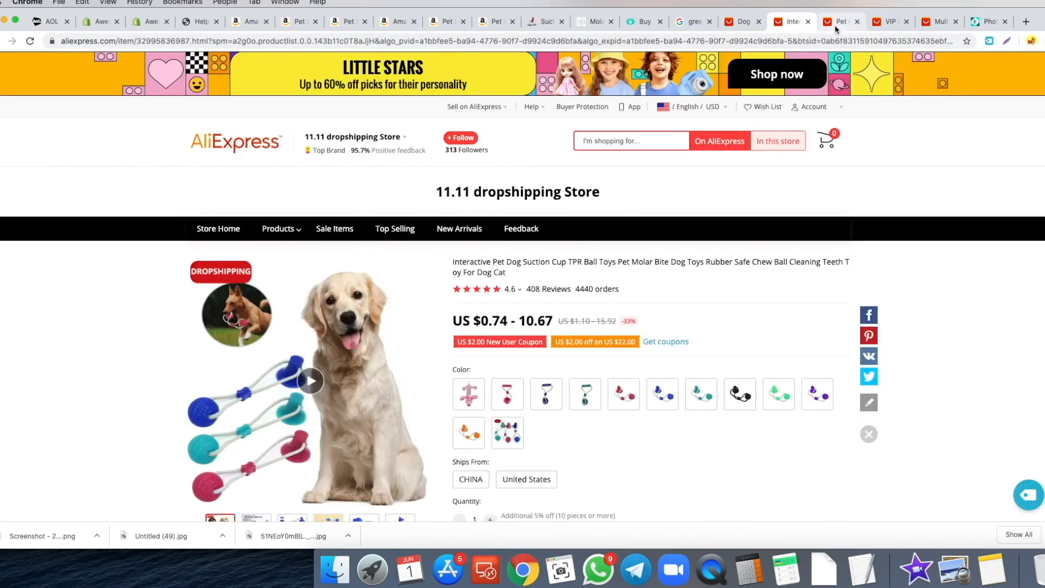
scroll(766, 138, "down", 2)
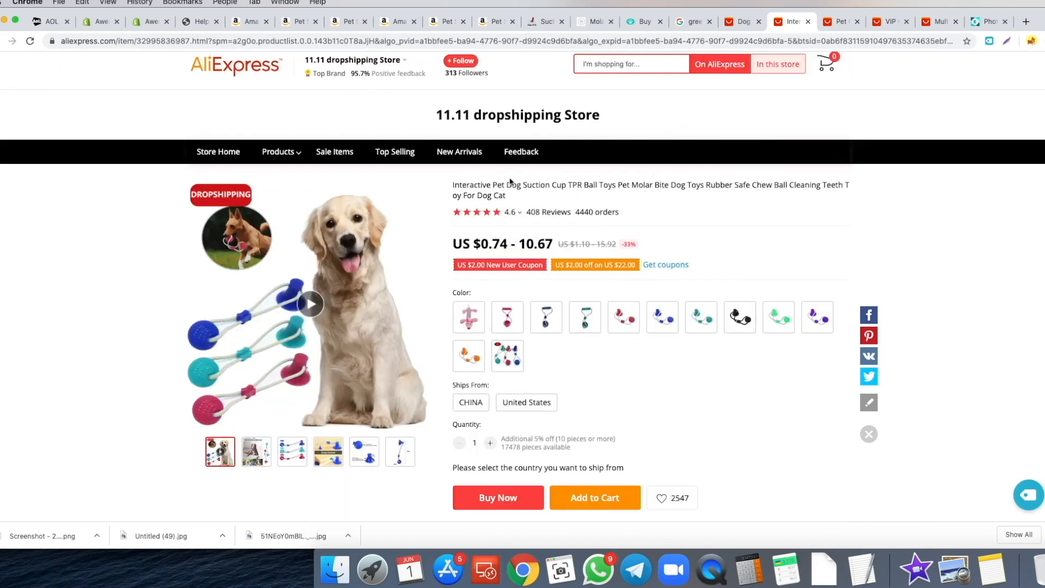
left_click(292, 452)
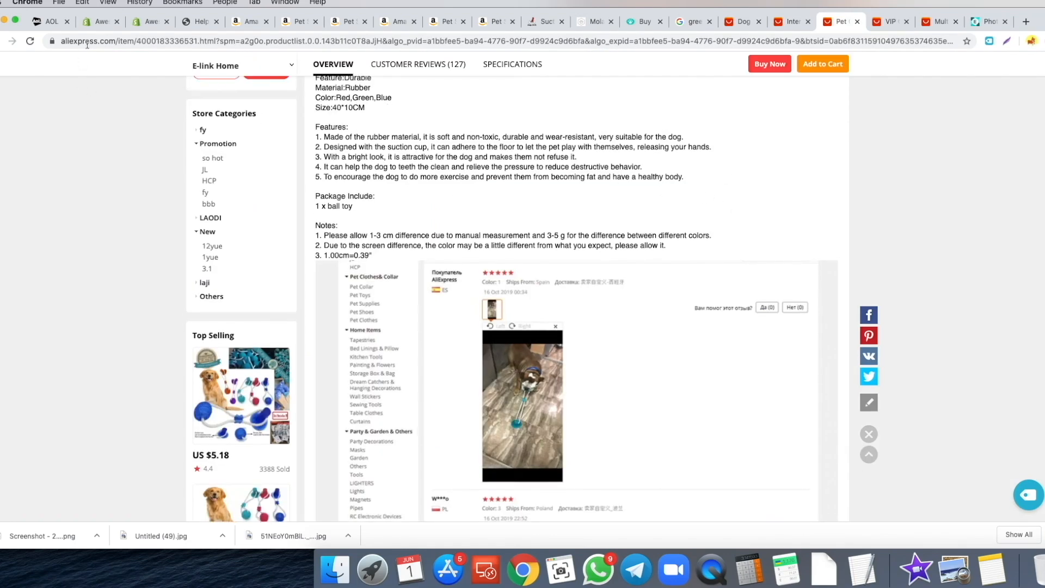
left_click(101, 22)
scroll(699, 240, "down", 7)
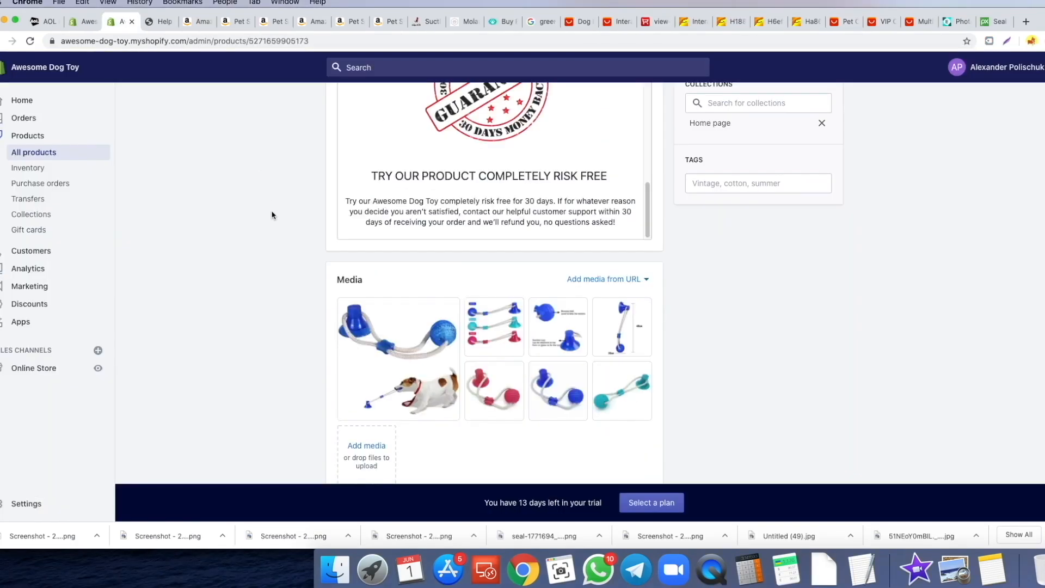
- Scroll to the product media and page through the product images full size
scroll(272, 215, "down", 2)
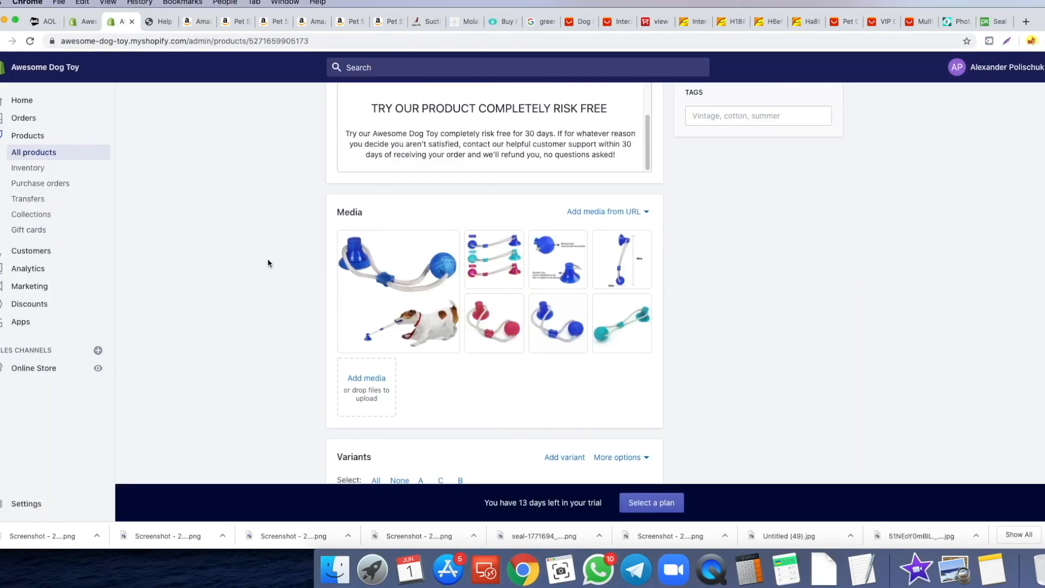
scroll(493, 321, "down", 1)
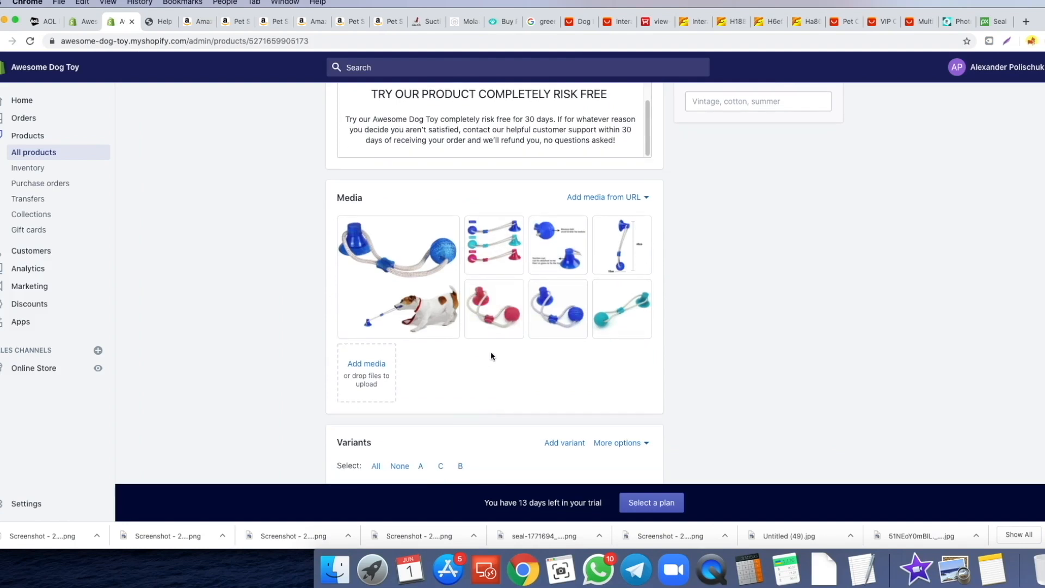
left_click(481, 255)
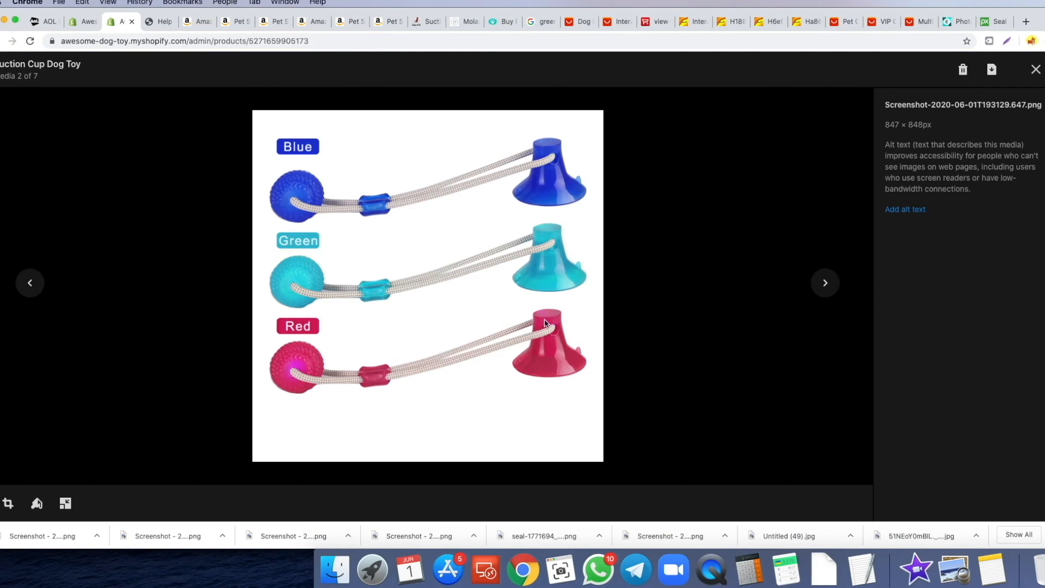
left_click(826, 284)
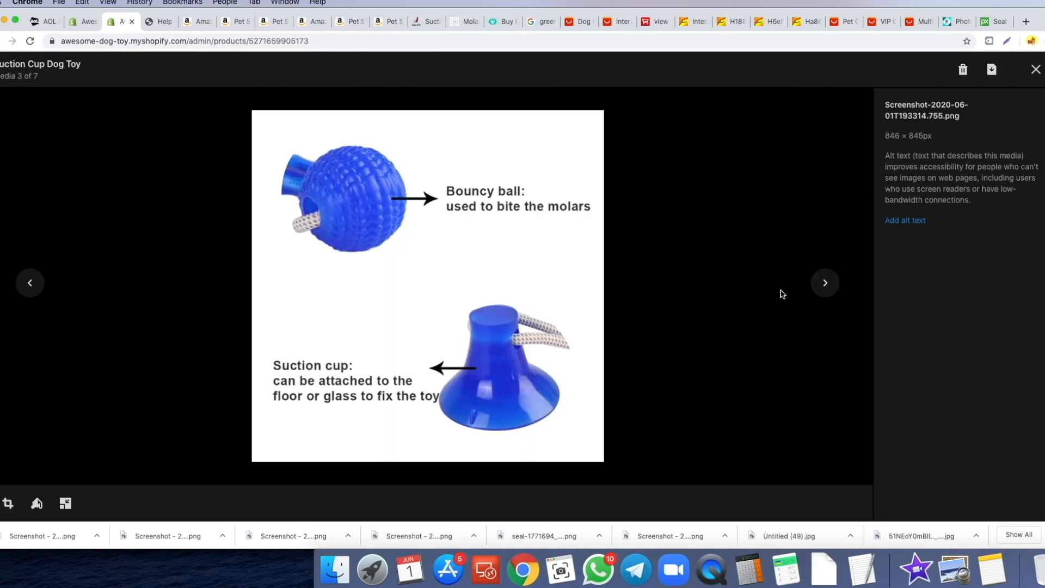
key("Right")
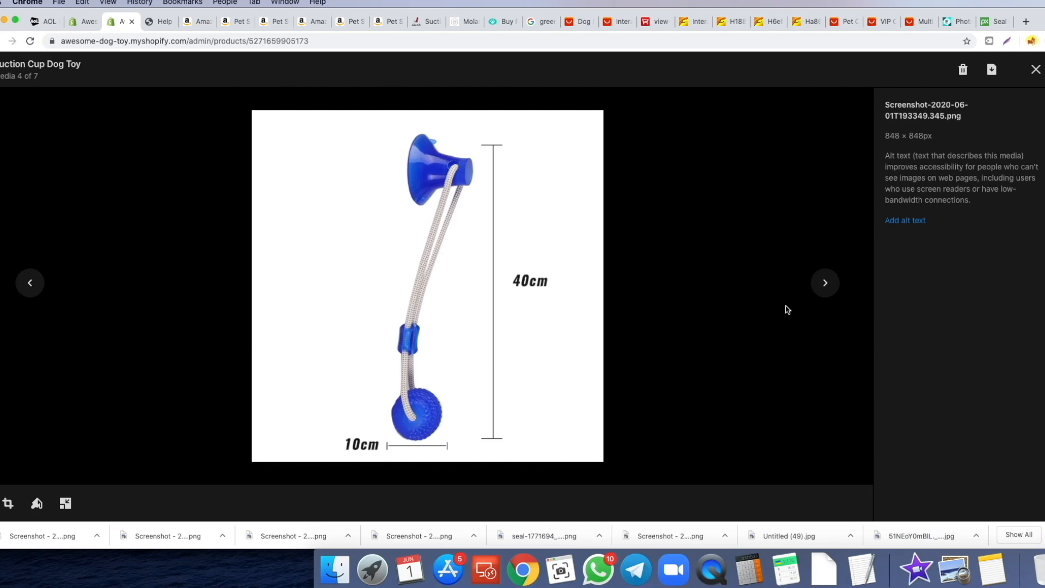
left_click(823, 283)
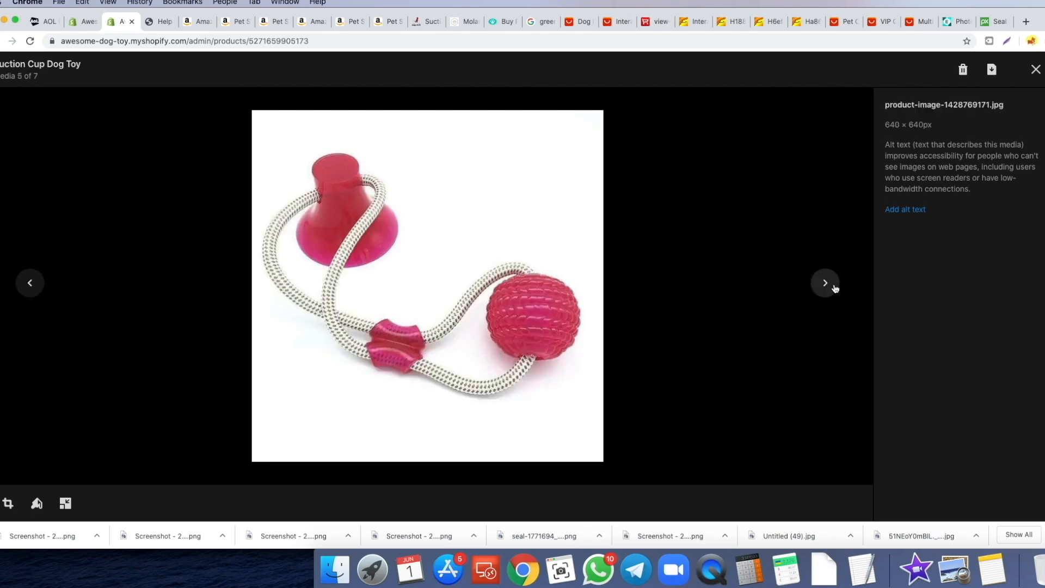
left_click(825, 284)
left_click(826, 284)
- Rename the colour variants to Blue, Green and Red and save the product
left_click(1036, 69)
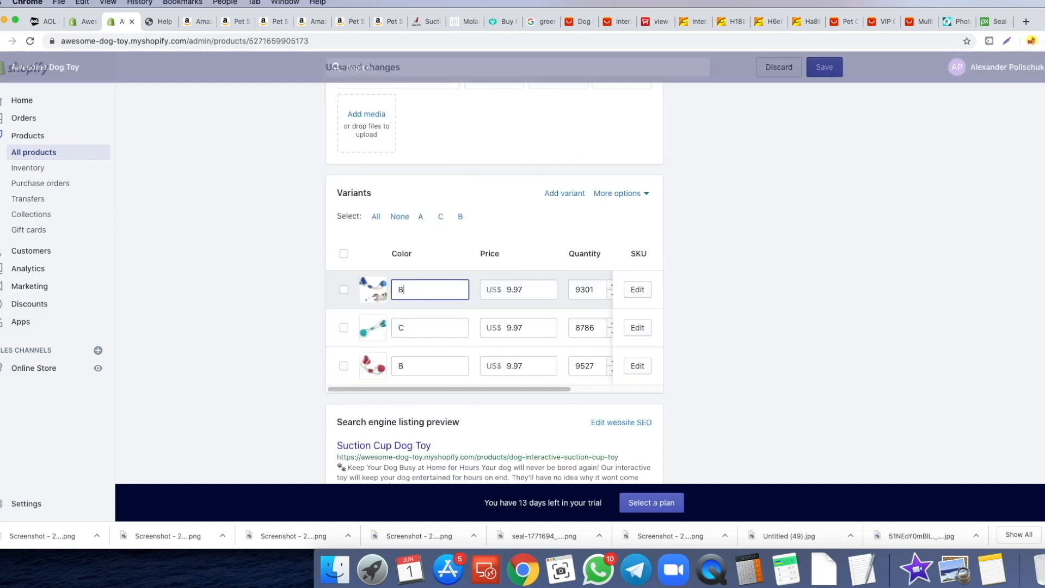
type("lue")
double_click(415, 319)
type("Green")
double_click(401, 366)
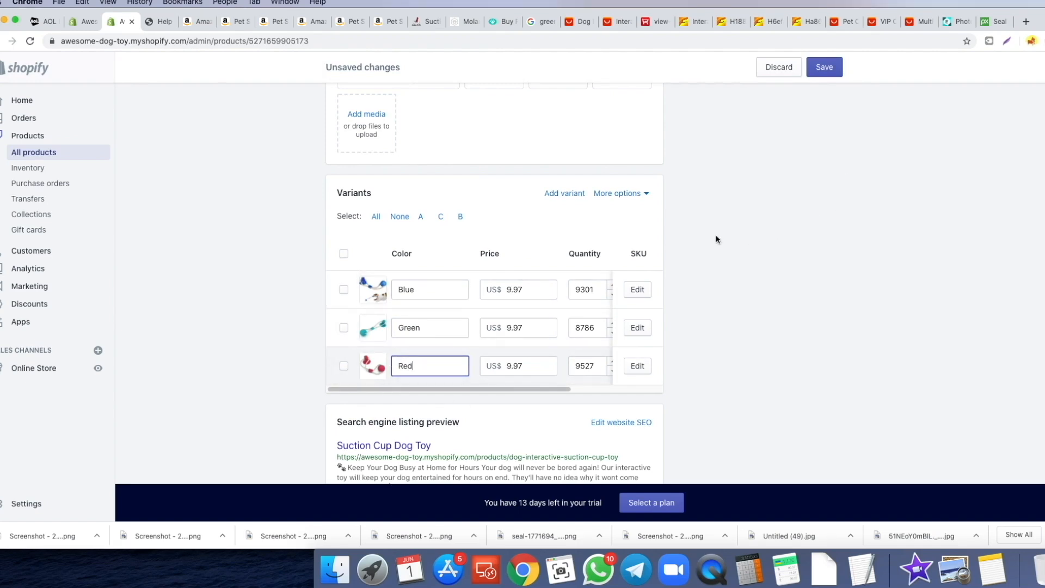
scroll(722, 240, "up", 1)
left_click(833, 67)
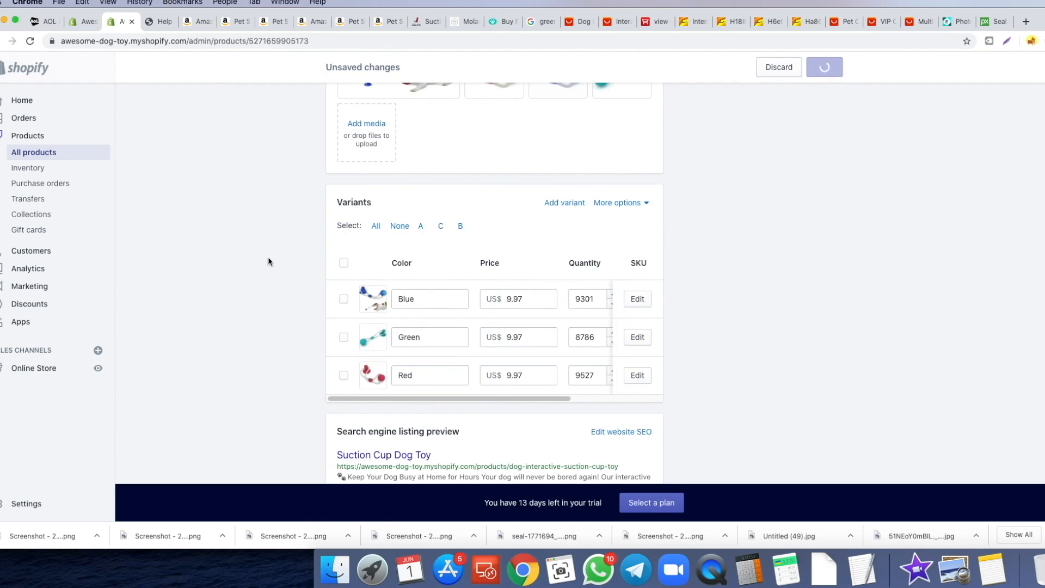
scroll(253, 219, "down", 5)
scroll(375, 257, "up", 15)
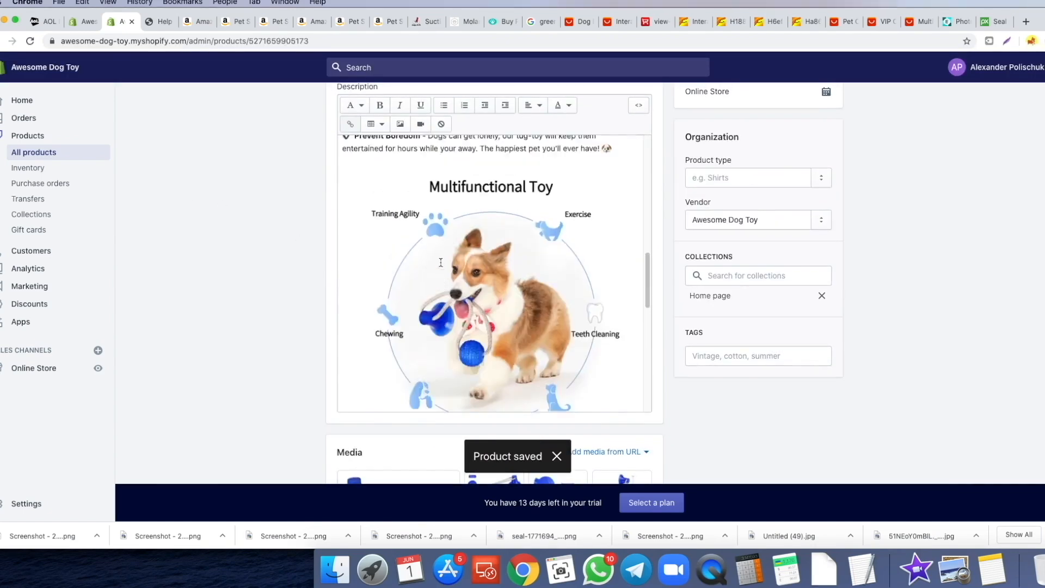
scroll(268, 262, "down", 8)
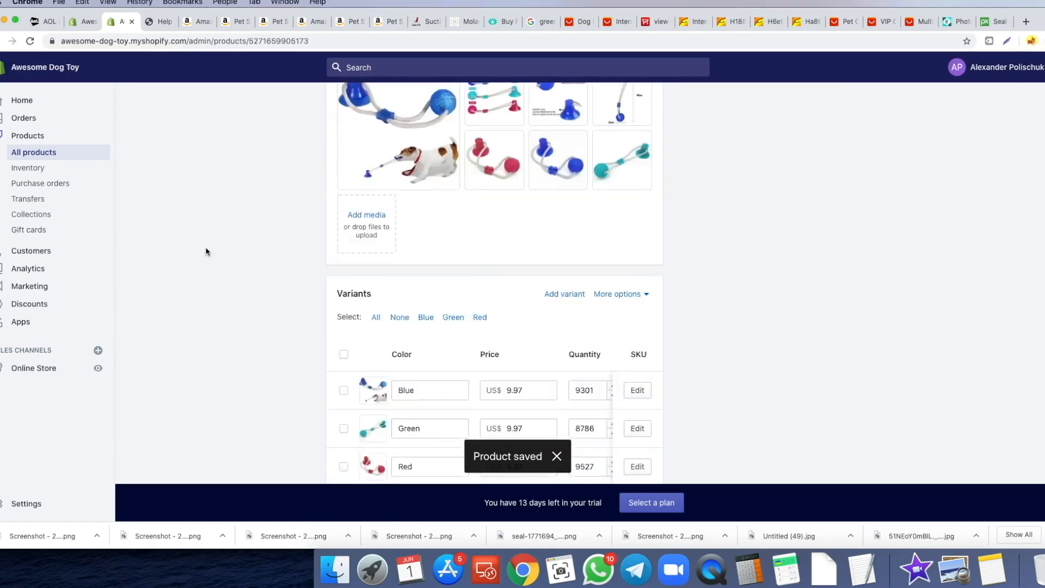
scroll(205, 250, "up", 5)
left_click(84, 22)
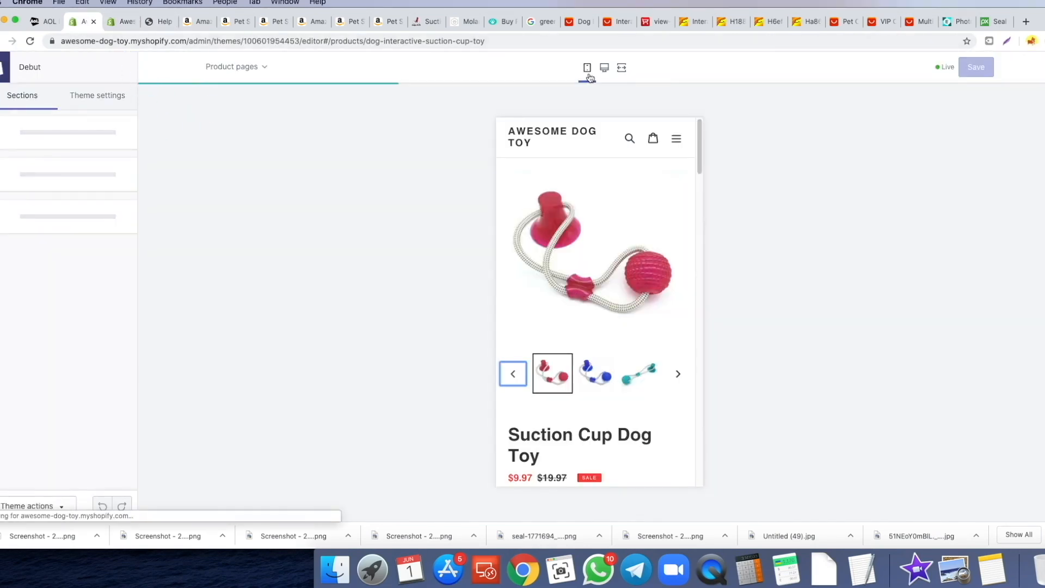
- Reload the desktop product preview and click through each product photo thumbnail
left_click(604, 68)
left_click(31, 42)
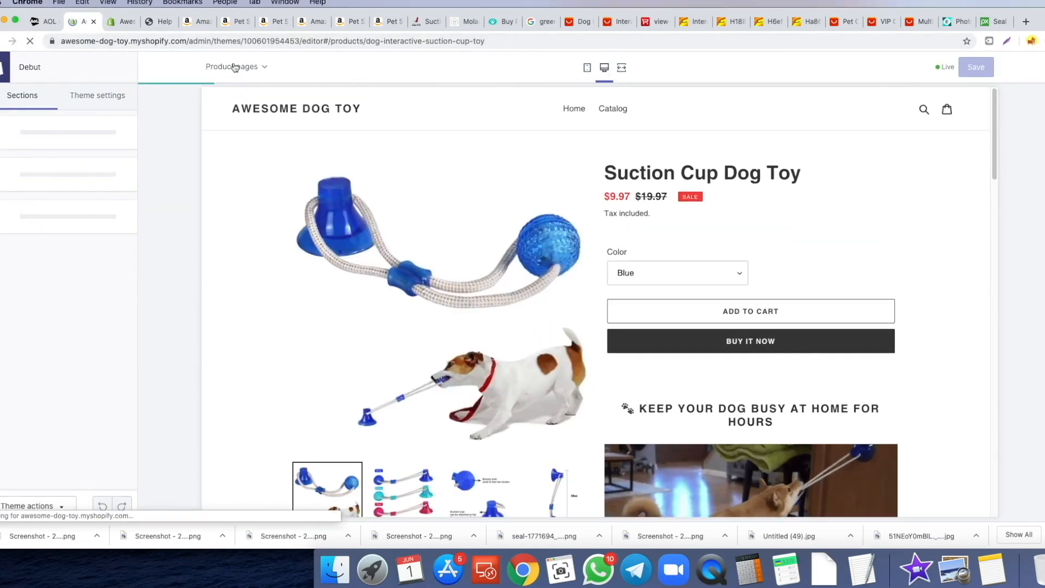
scroll(426, 225, "down", 3)
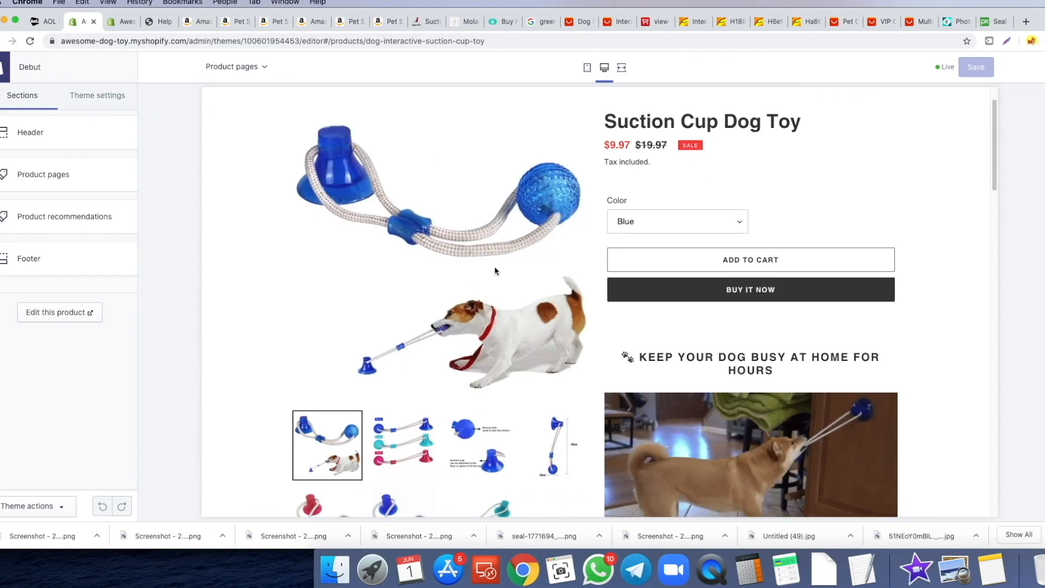
left_click(399, 427)
left_click(478, 428)
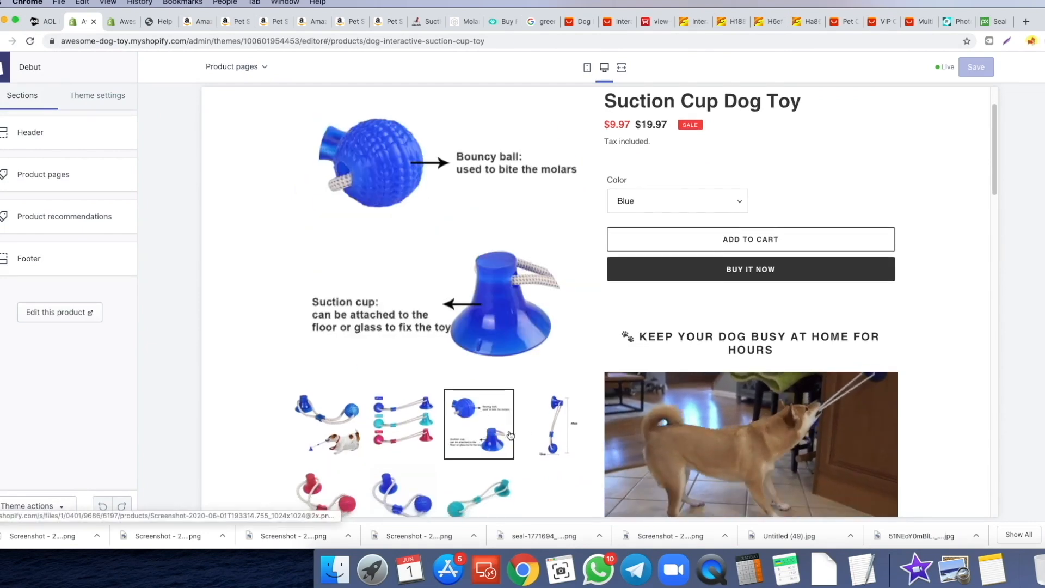
left_click(554, 428)
scroll(381, 354, "down", 3)
left_click(324, 343)
scroll(395, 385, "up", 1)
left_click(394, 384)
left_click(466, 392)
scroll(430, 354, "up", 3)
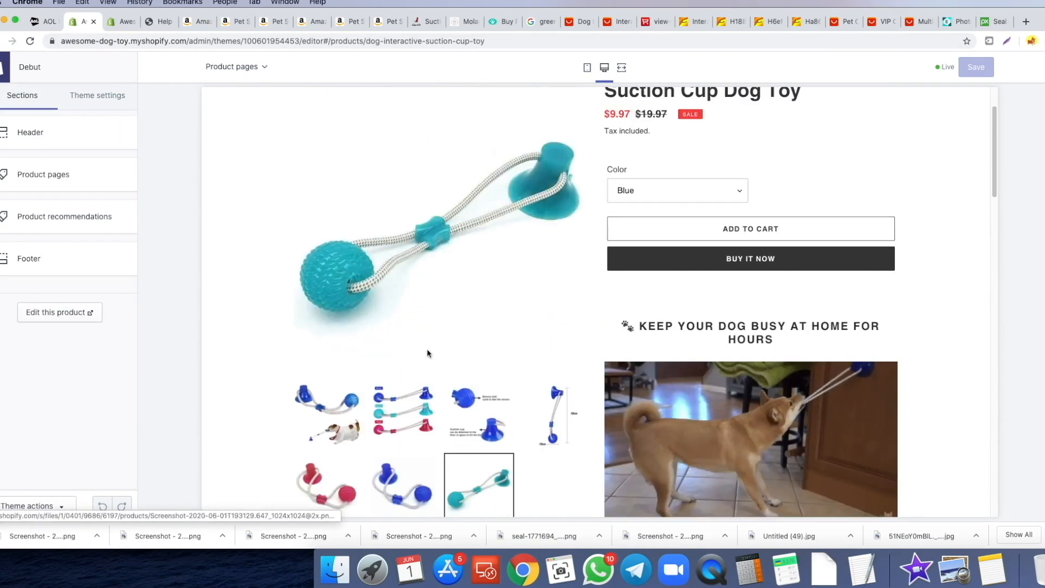
- Try the Color options Green, Red, then Blue in the preview
left_click(678, 196)
left_click(677, 202)
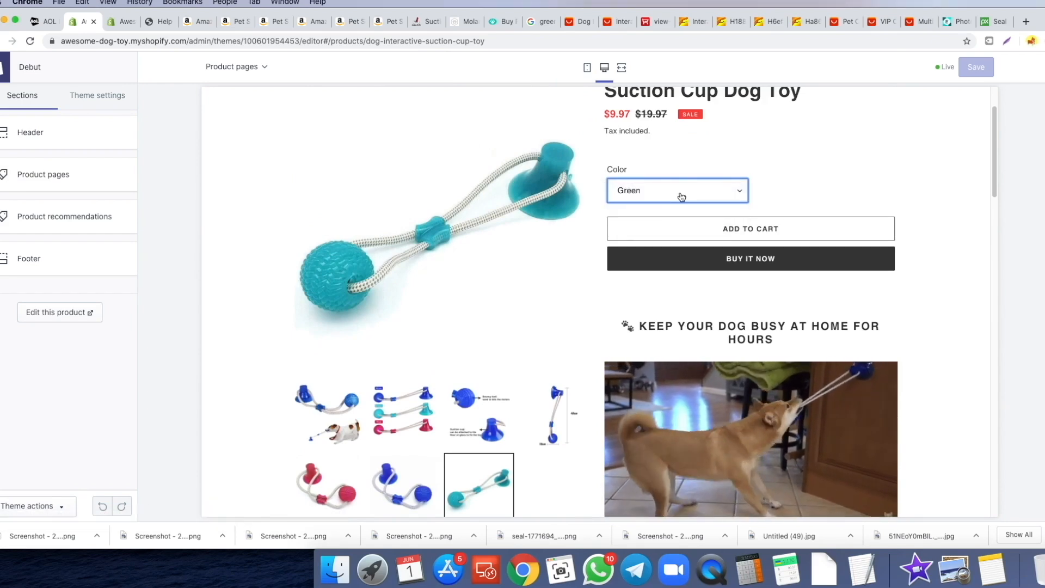
left_click(680, 196)
left_click(669, 204)
left_click(666, 192)
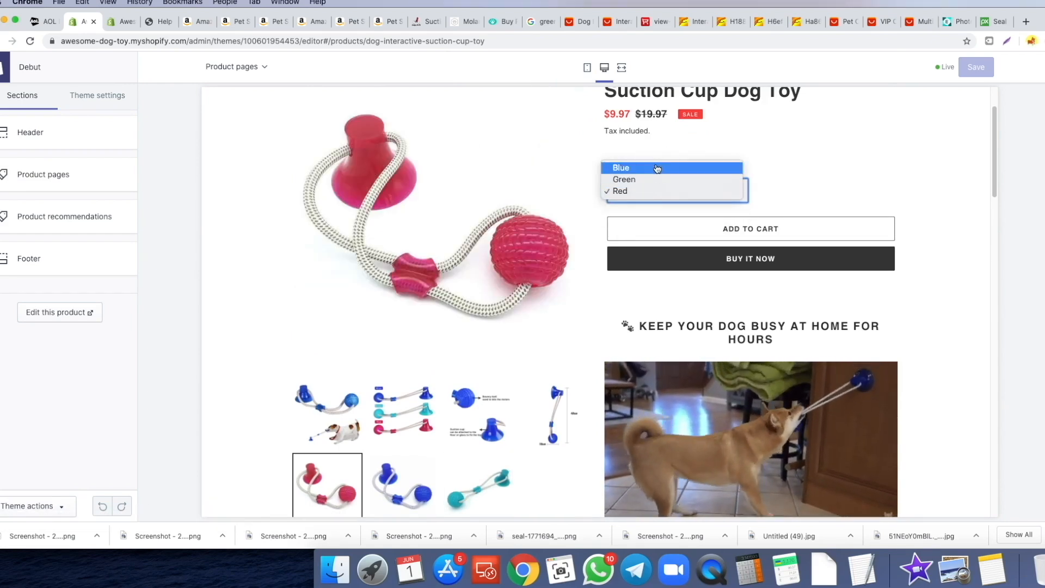
left_click(658, 168)
- Scroll through the product page preview in mobile layout
scroll(525, 248, "up", 1)
left_click(587, 70)
scroll(583, 210, "down", 5)
scroll(583, 208, "down", 10)
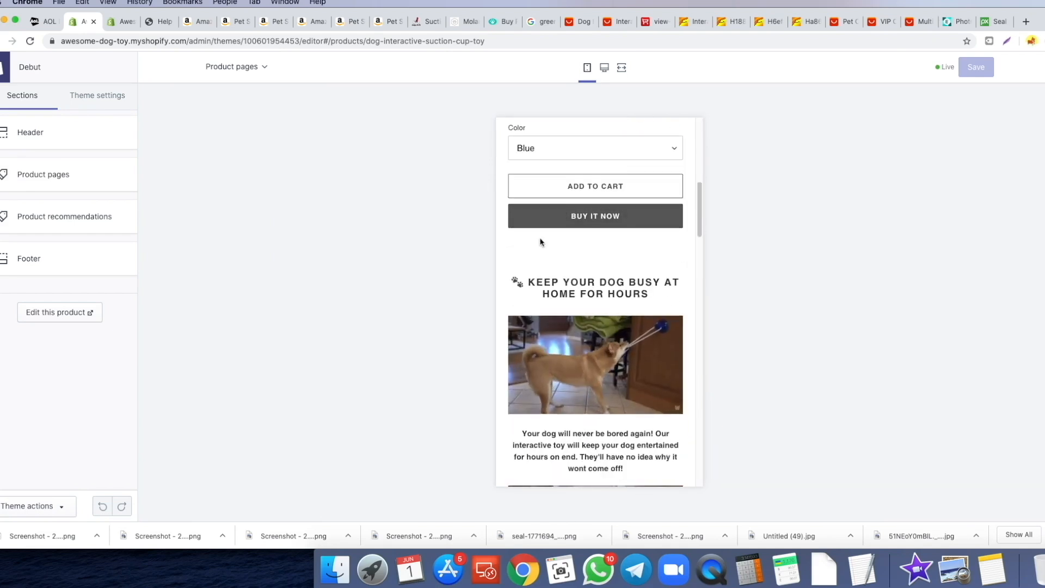
scroll(536, 218, "down", 10)
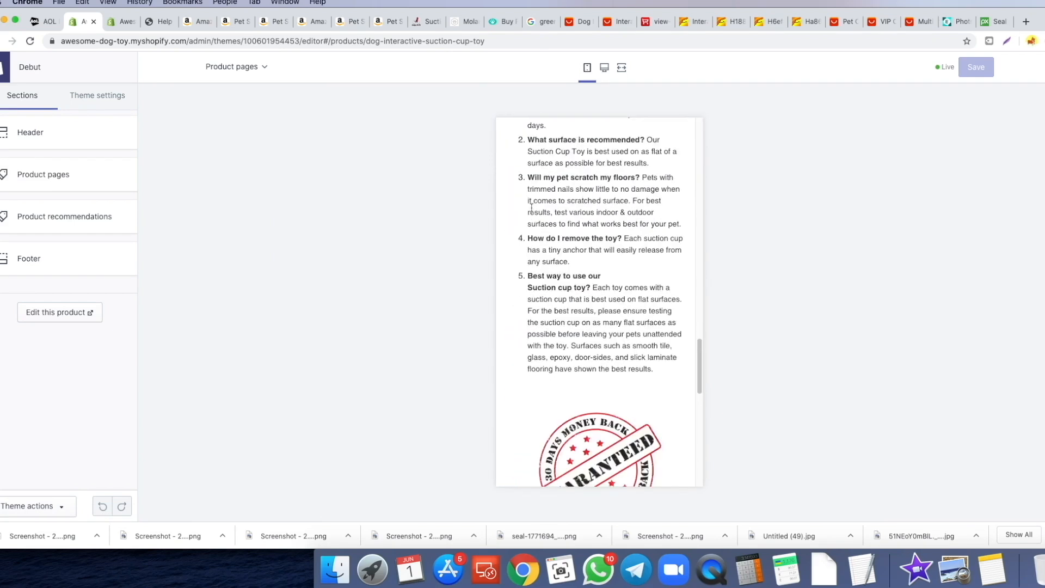
scroll(547, 213, "up", 20)
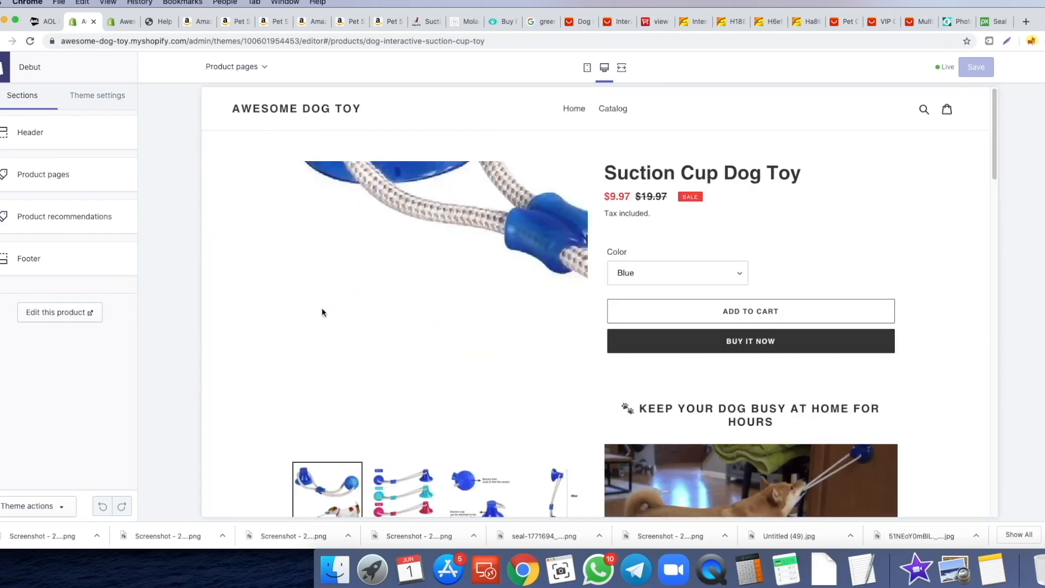
scroll(456, 255, "down", 5)
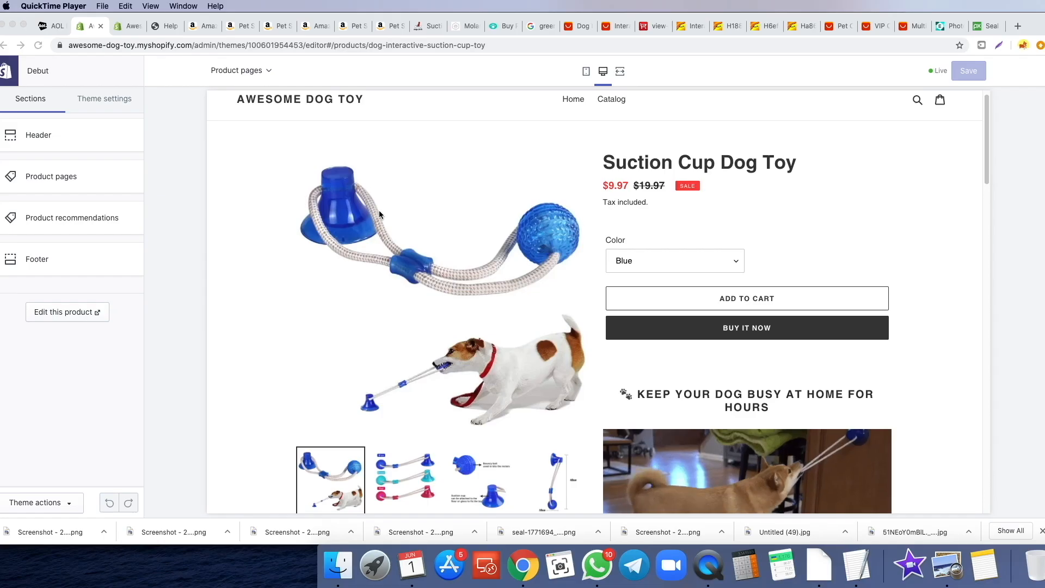
scroll(385, 212, "up", 1)
scroll(592, 235, "down", 10)
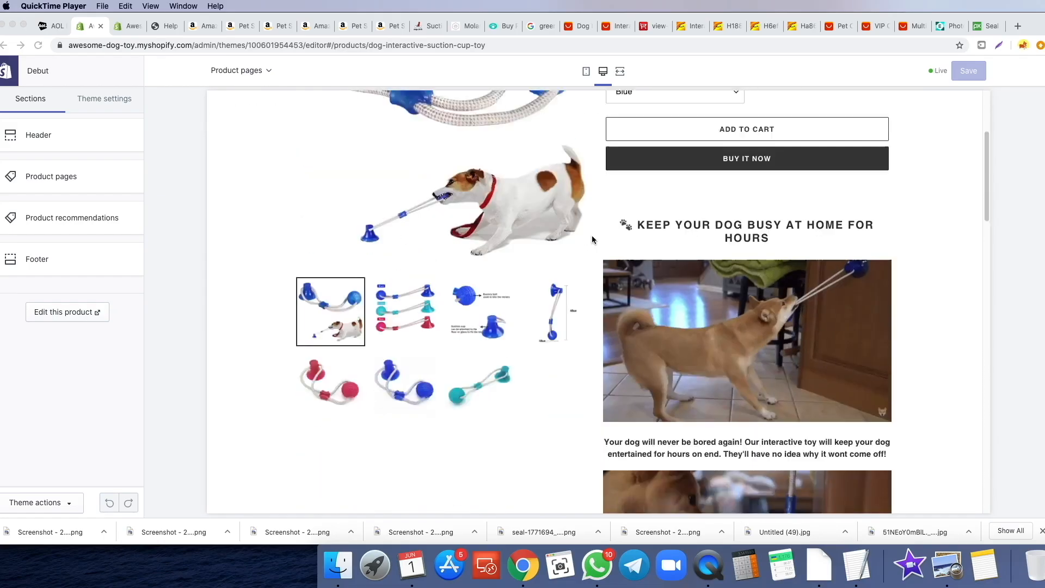
scroll(787, 268, "down", 15)
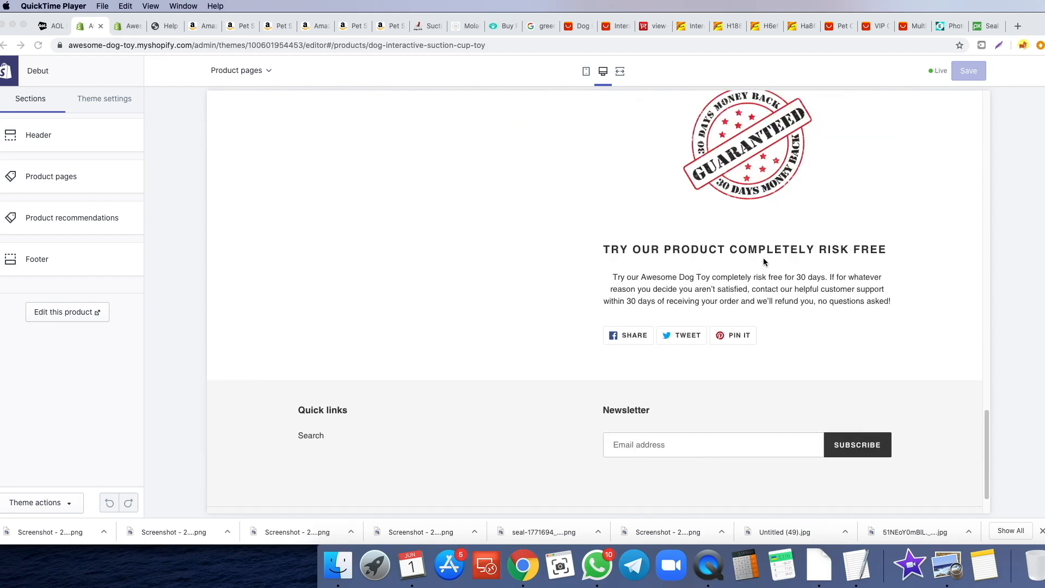
scroll(763, 263, "up", 12)
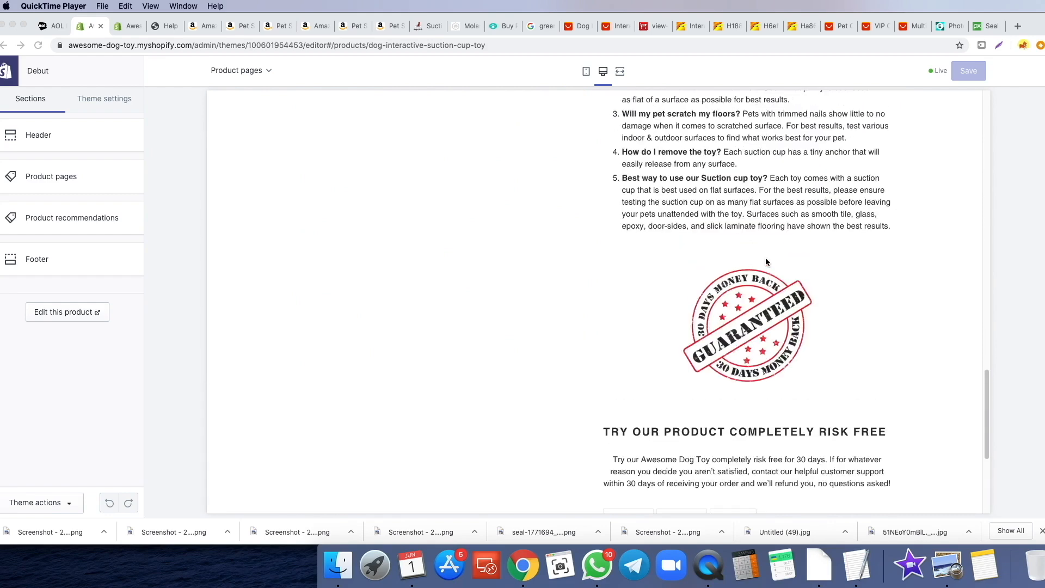
scroll(737, 257, "up", 10)
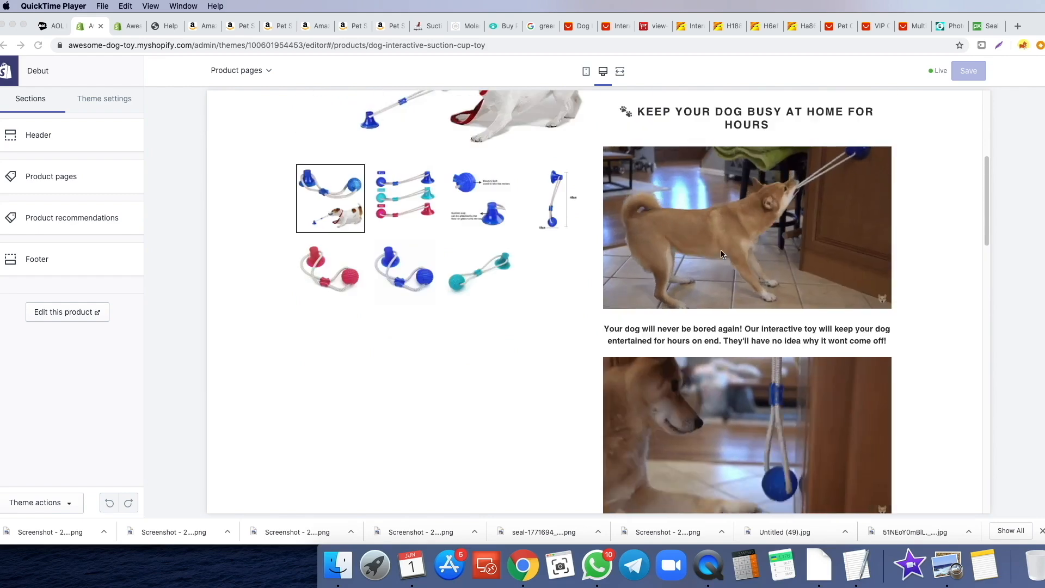
scroll(636, 271, "down", 1)
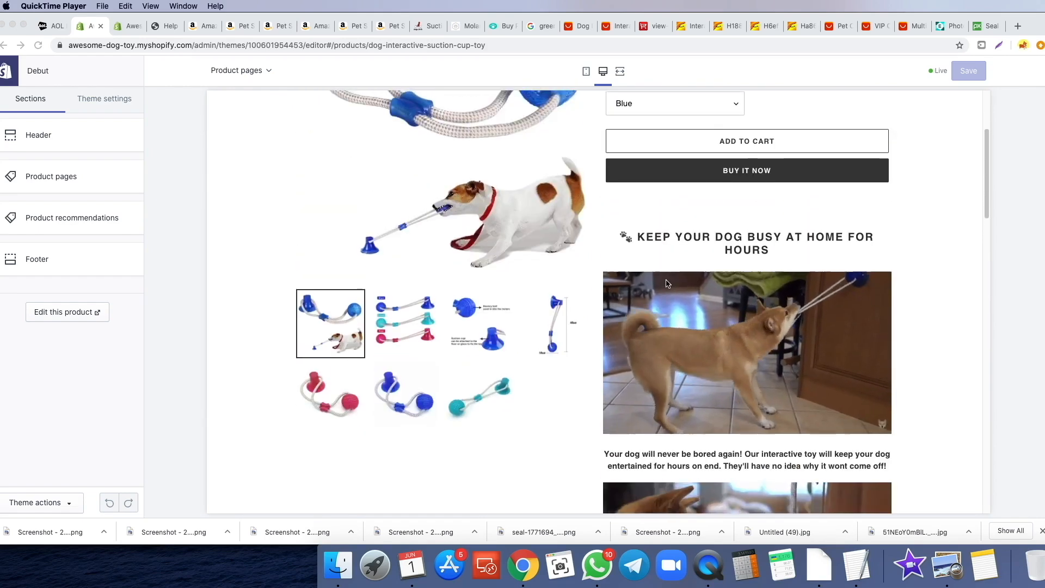
scroll(680, 310, "up", 3)
scroll(681, 359, "down", 3)
scroll(747, 379, "up", 4)
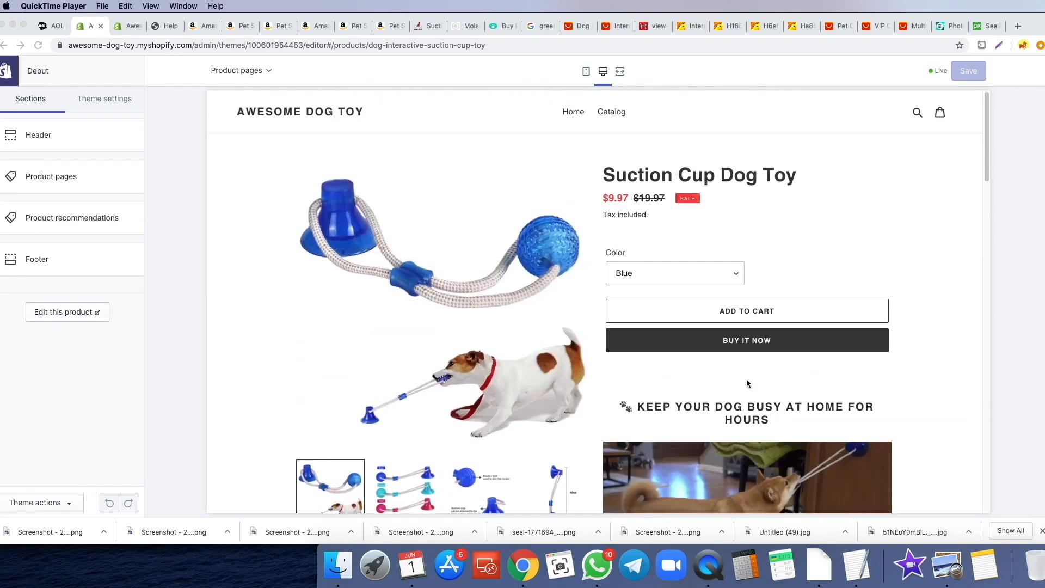
- Show a '50% OFF All Orders Today!' announcement bar on every page, not just home
left_click(83, 139)
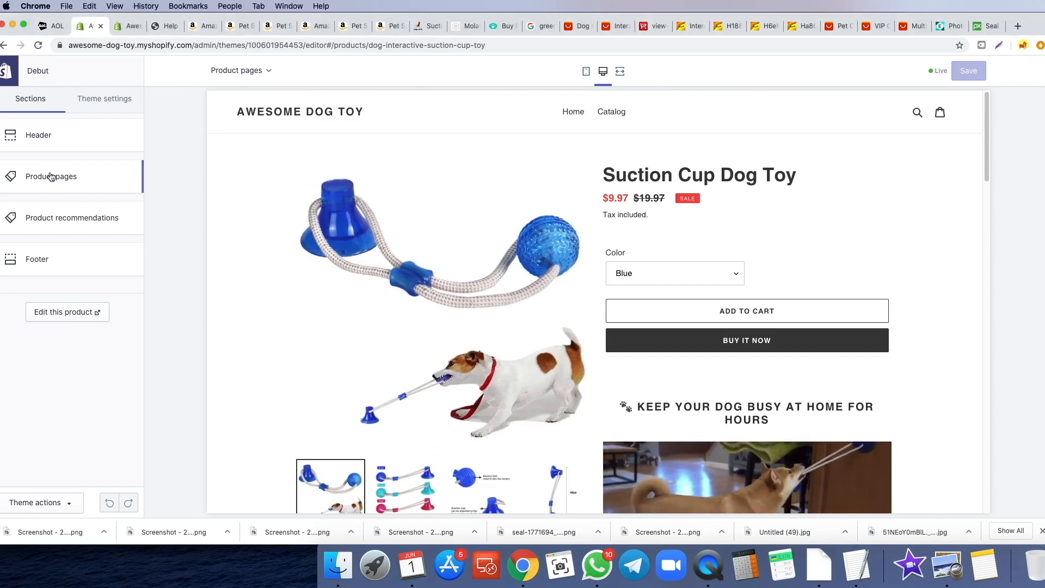
scroll(83, 137, "down", 5)
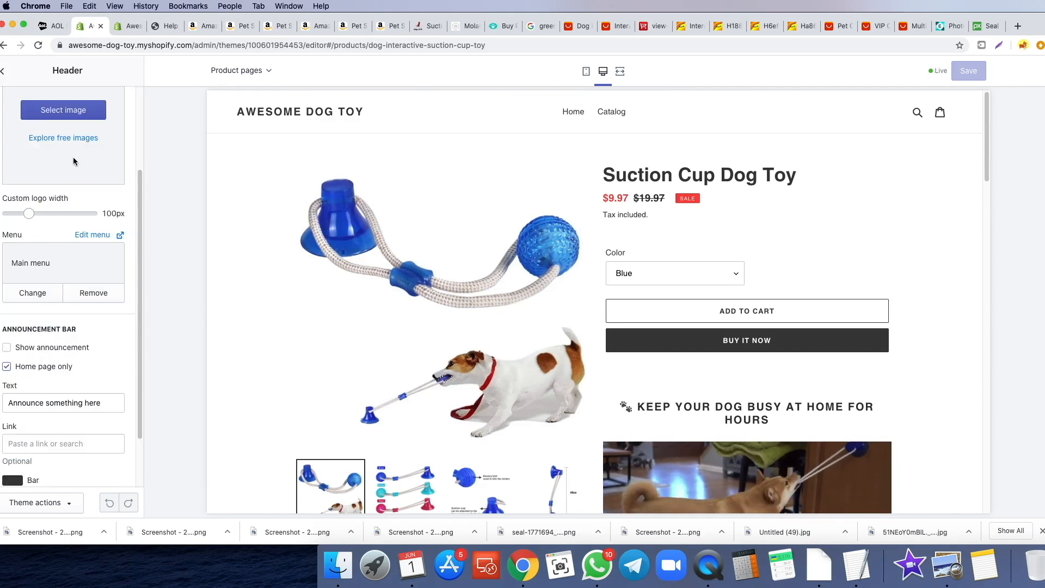
scroll(75, 186, "down", 2)
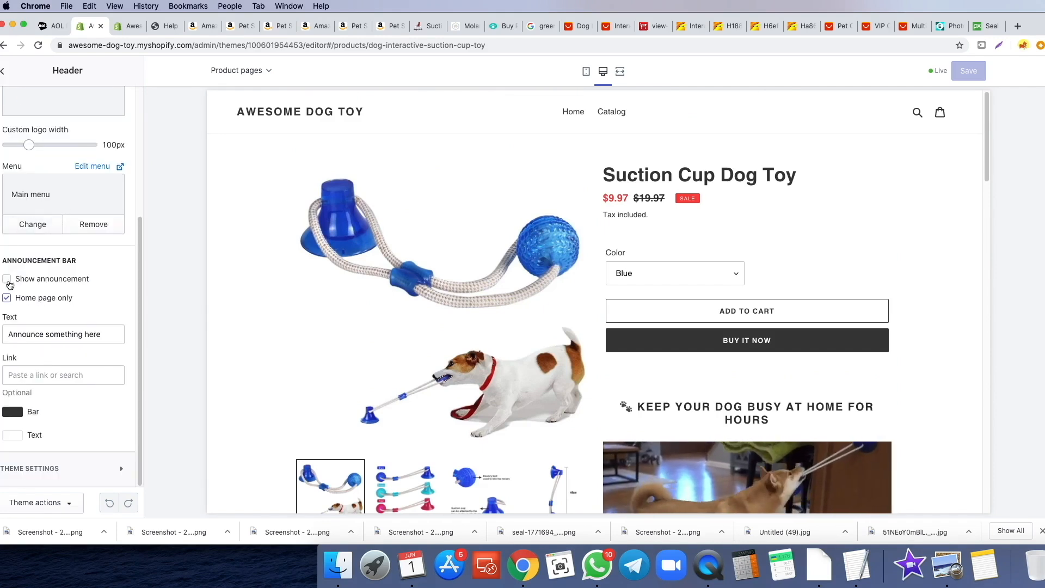
left_click(7, 280)
left_click(7, 298)
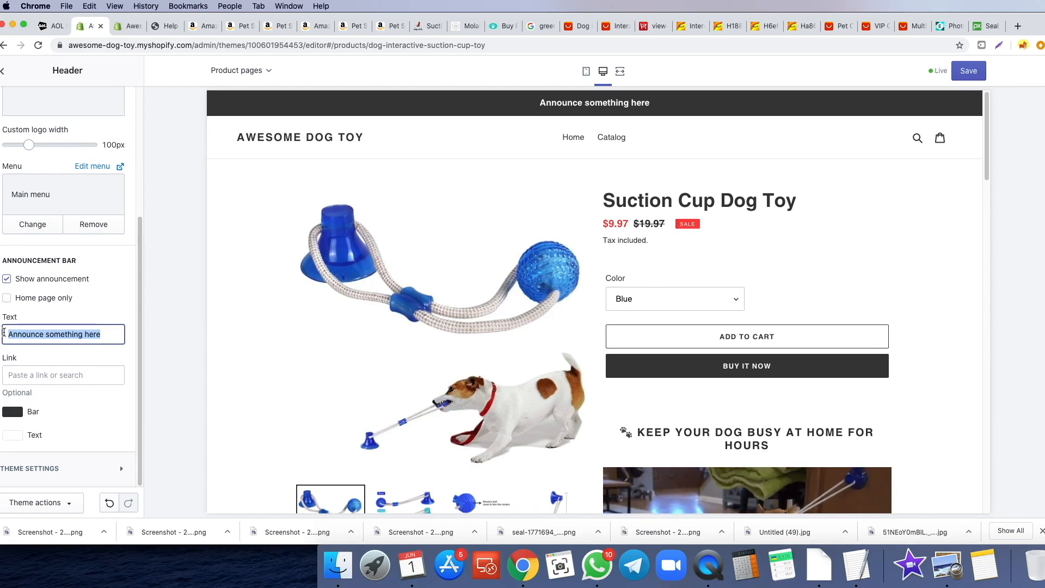
type("50% OFF All Orders Today!")
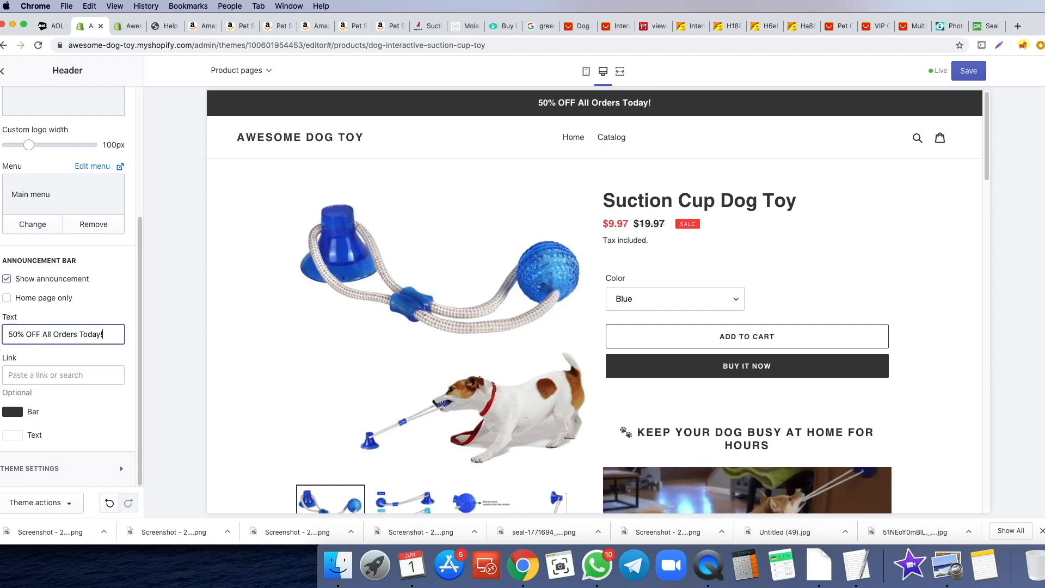
left_click(10, 418)
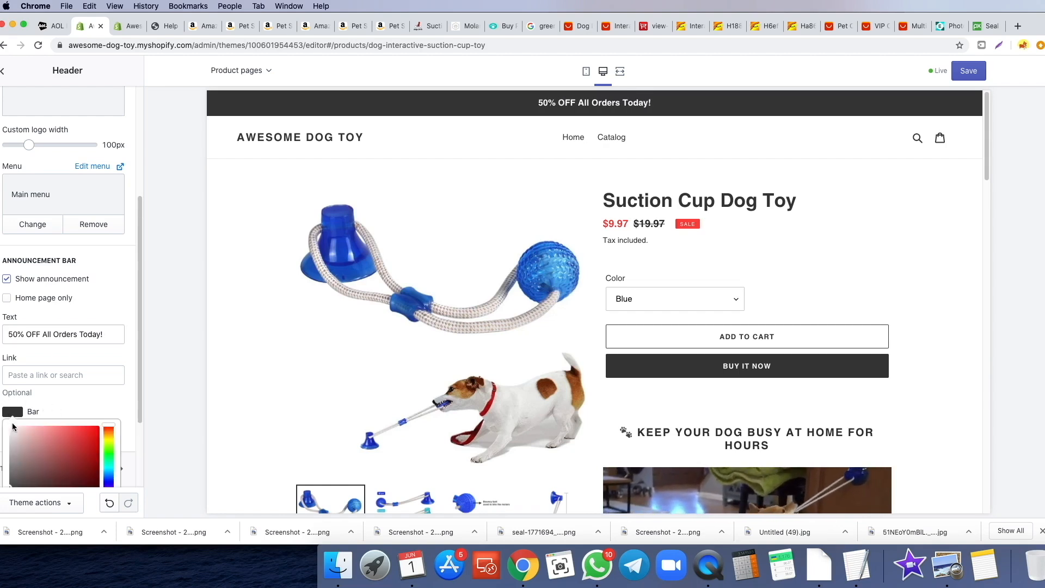
scroll(34, 437, "down", 2)
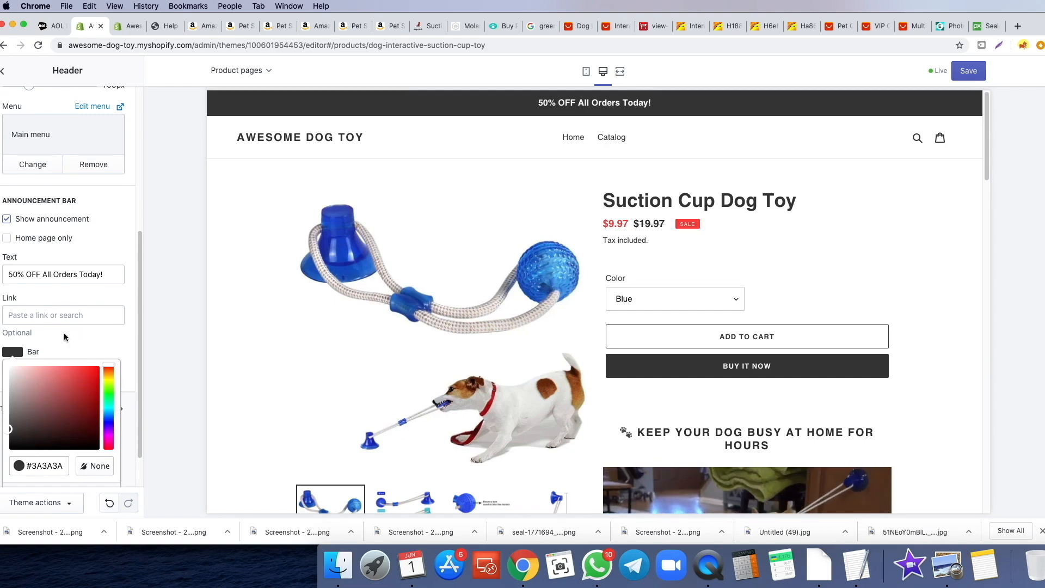
left_click(85, 345)
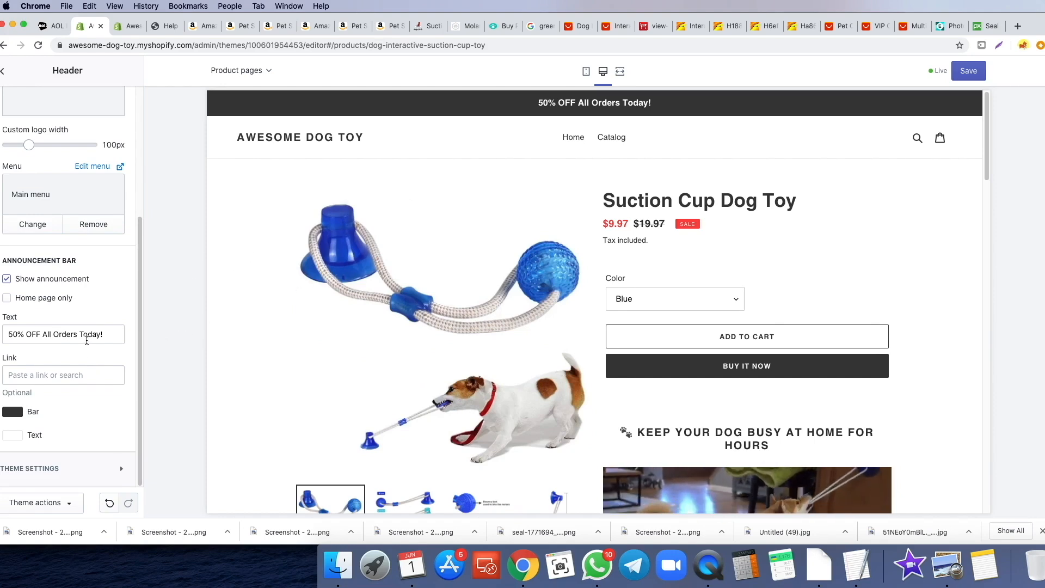
left_click(3, 70)
left_click(41, 181)
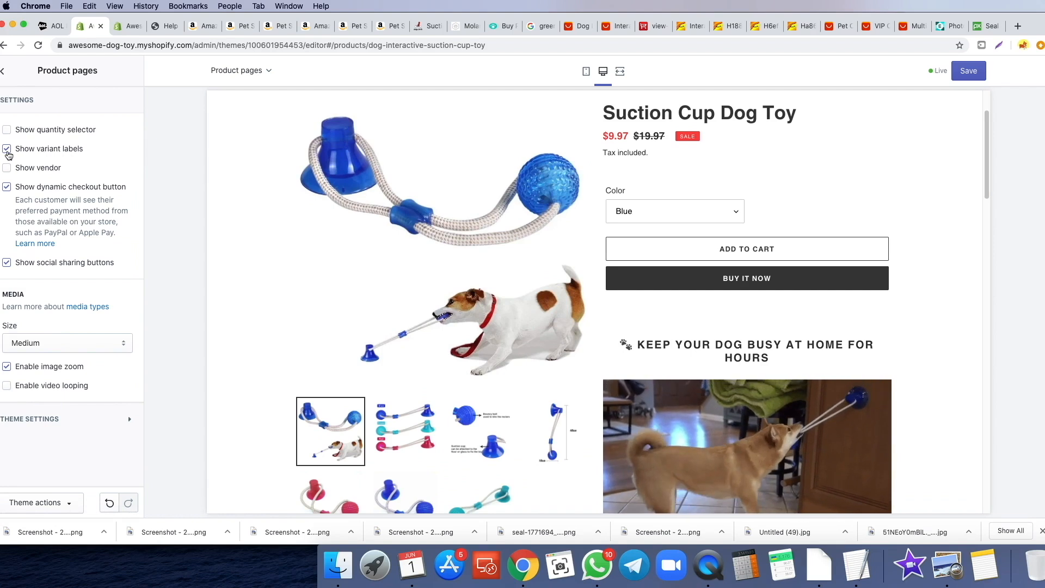
- Enable the quantity selector on product pages
left_click(7, 130)
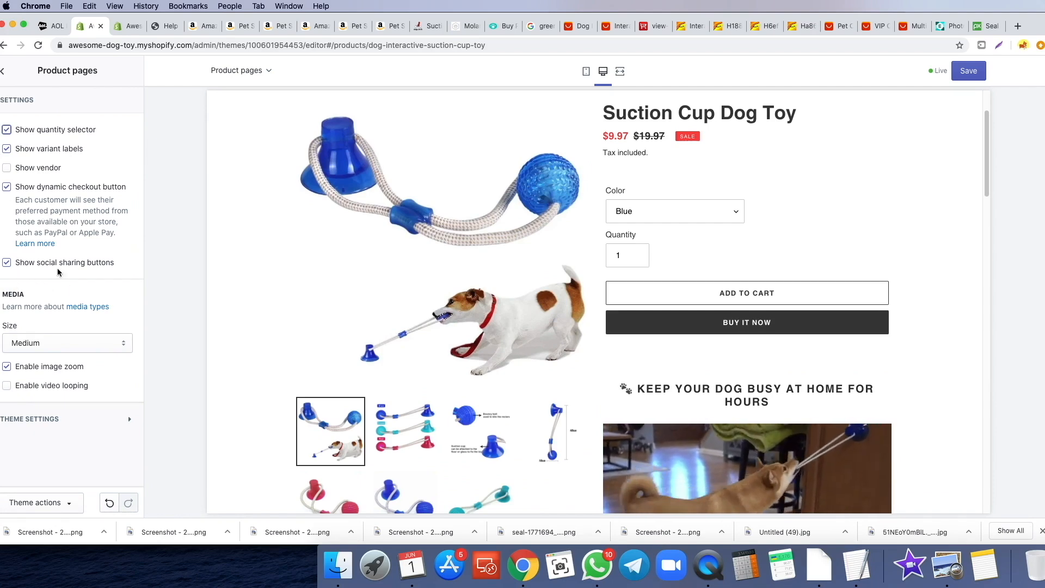
scroll(688, 418, "down", 20)
scroll(750, 376, "up", 15)
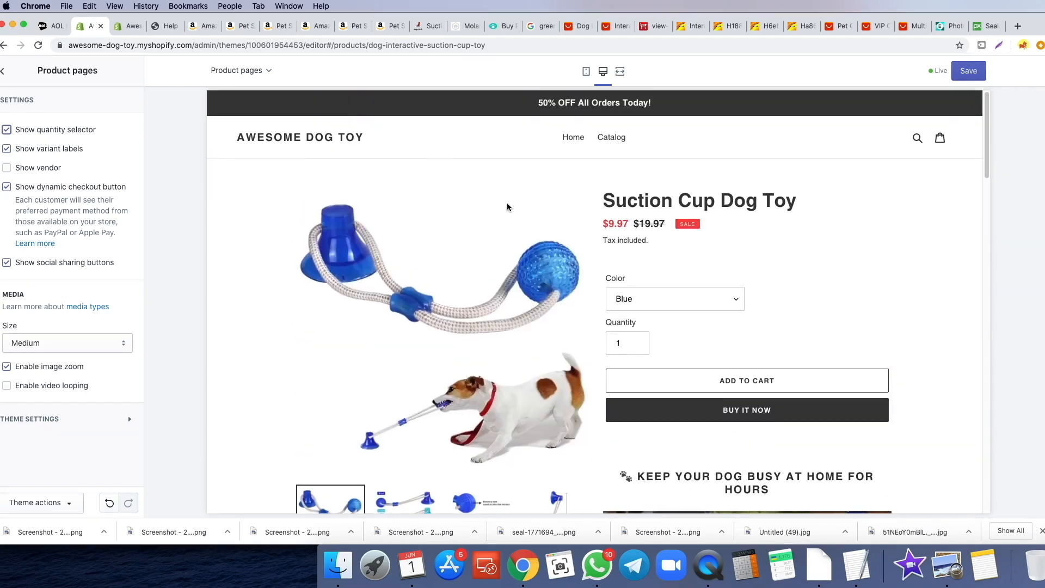
- Turn off dynamic product recommendations in the Product recommendations section
left_click(3, 72)
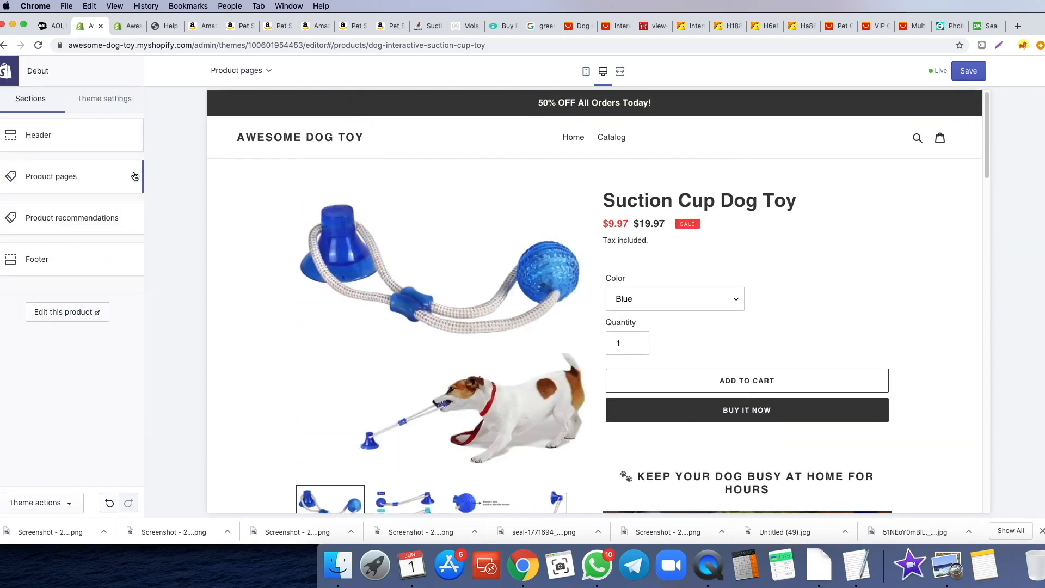
left_click(48, 233)
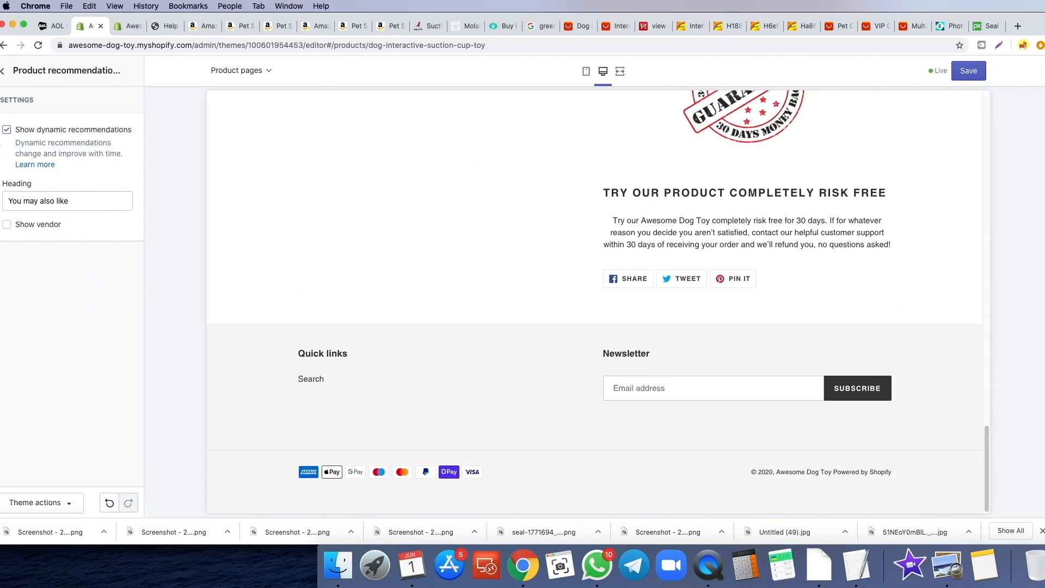
left_click(6, 131)
left_click(2, 71)
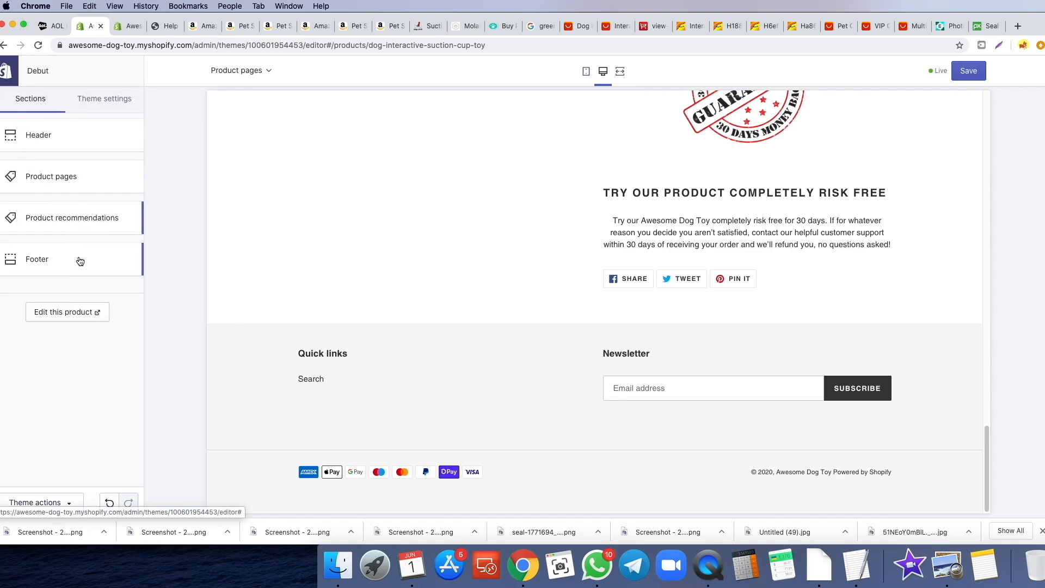
left_click(79, 257)
- Leave the footer settings and browse the Theme settings list from Colors to Checkout
scroll(90, 206, "down", 2)
scroll(63, 163, "up", 2)
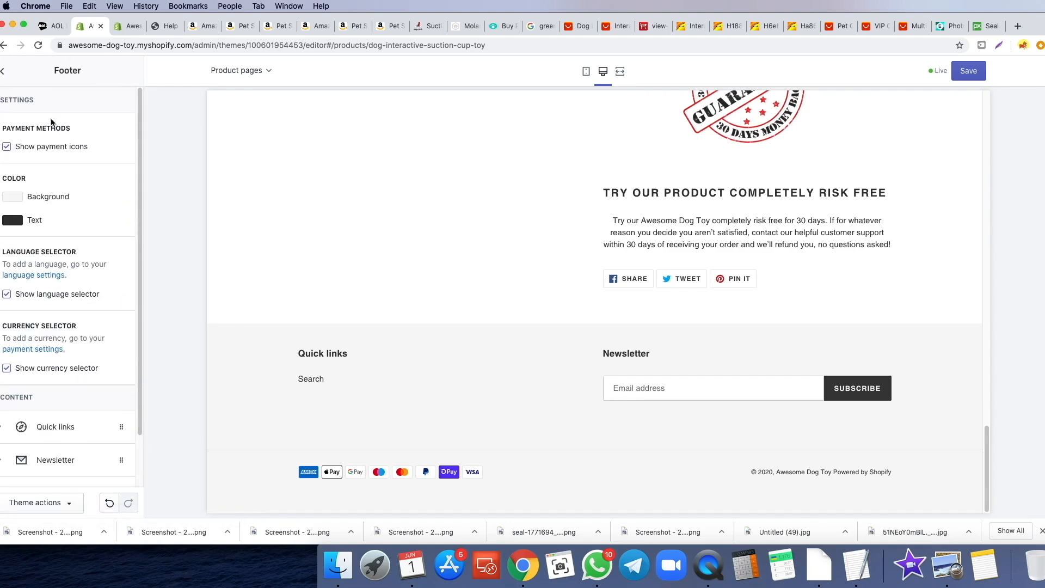
left_click(4, 72)
scroll(390, 195, "up", 15)
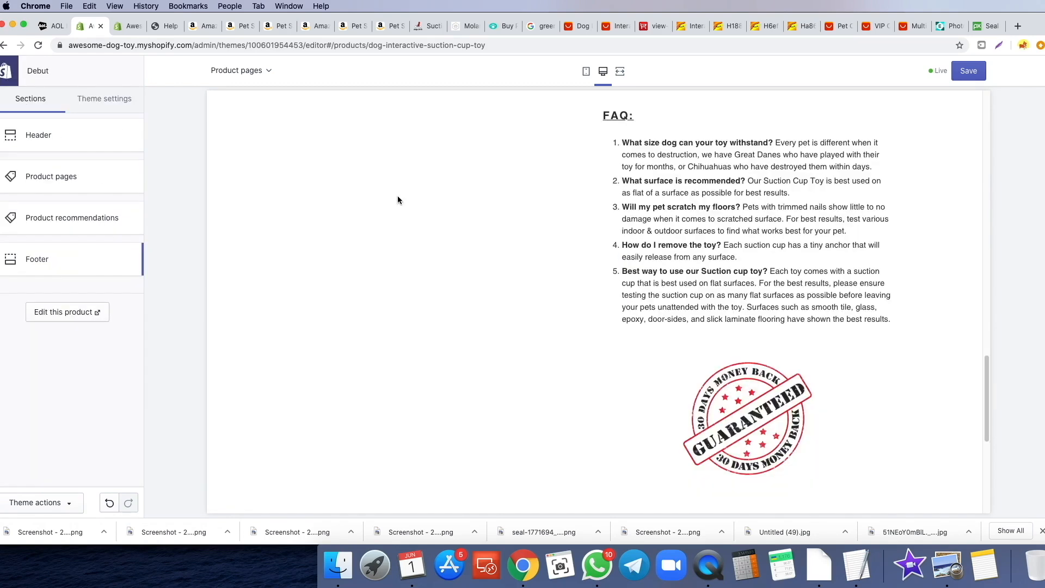
scroll(436, 191, "up", 6)
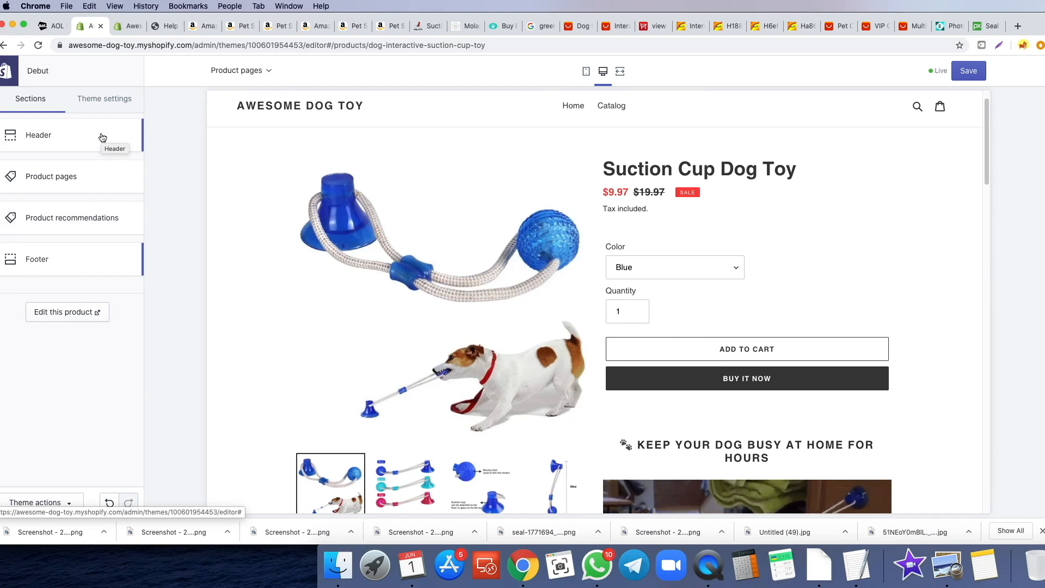
left_click(107, 108)
scroll(368, 261, "down", 5)
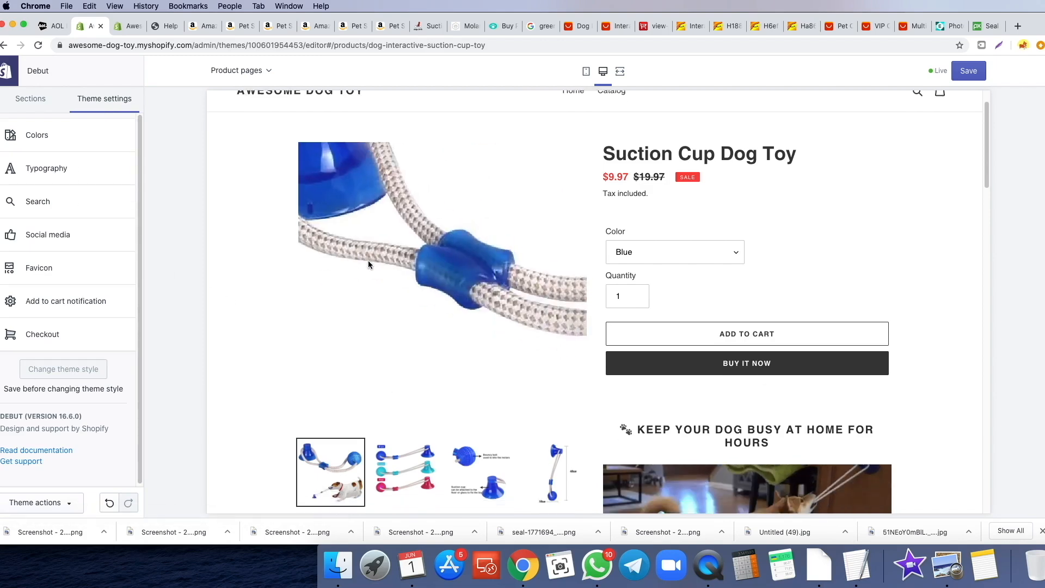
scroll(566, 365, "up", 3)
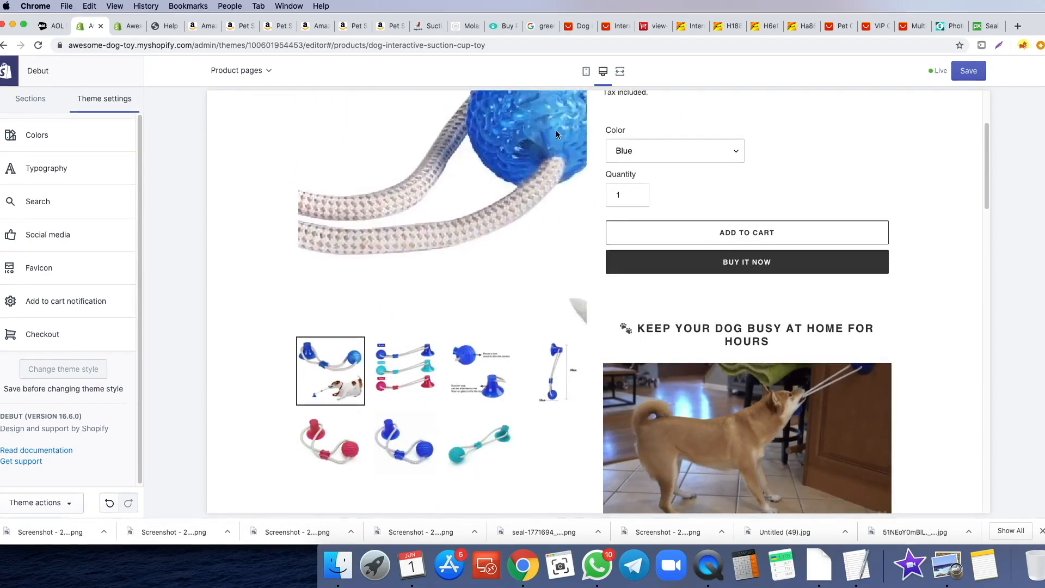
scroll(626, 326, "down", 10)
scroll(686, 270, "down", 7)
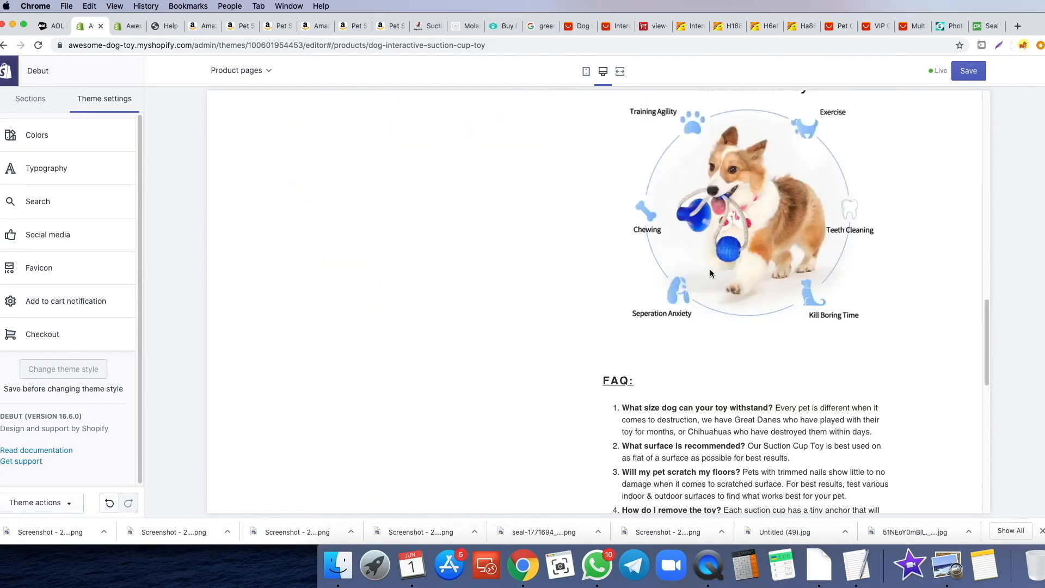
scroll(710, 269, "up", 18)
scroll(754, 309, "down", 5)
scroll(724, 306, "up", 12)
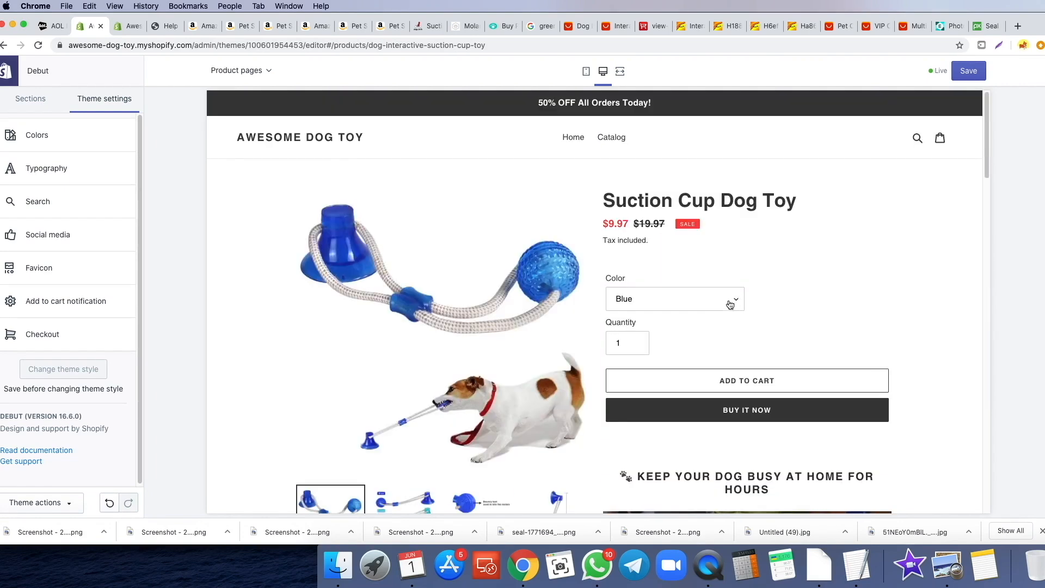
- Set the Primary buttons colour to bright blue #0E98FF
left_click(67, 137)
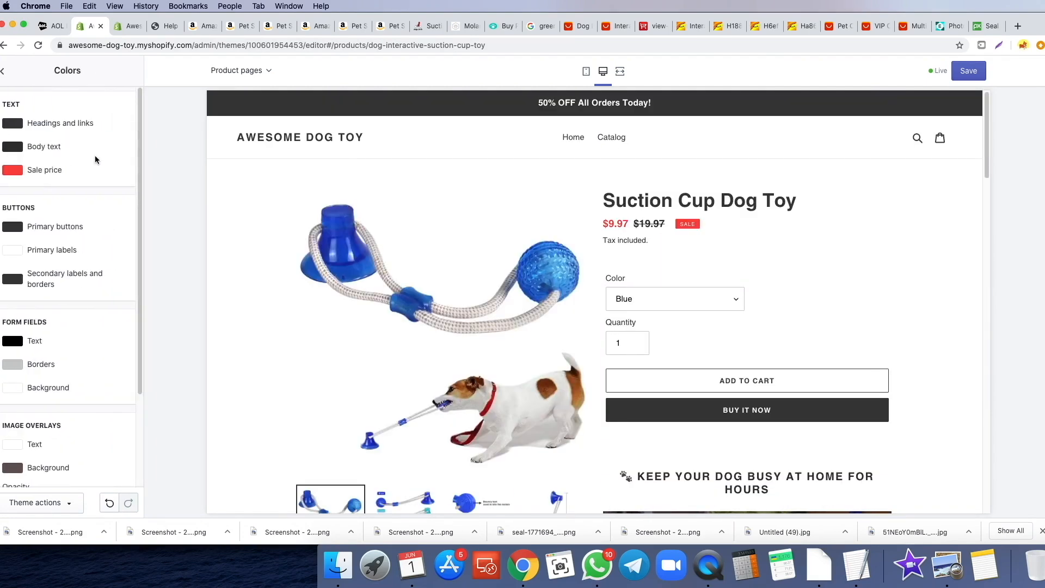
left_click(16, 231)
left_click_drag(108, 302, 101, 240)
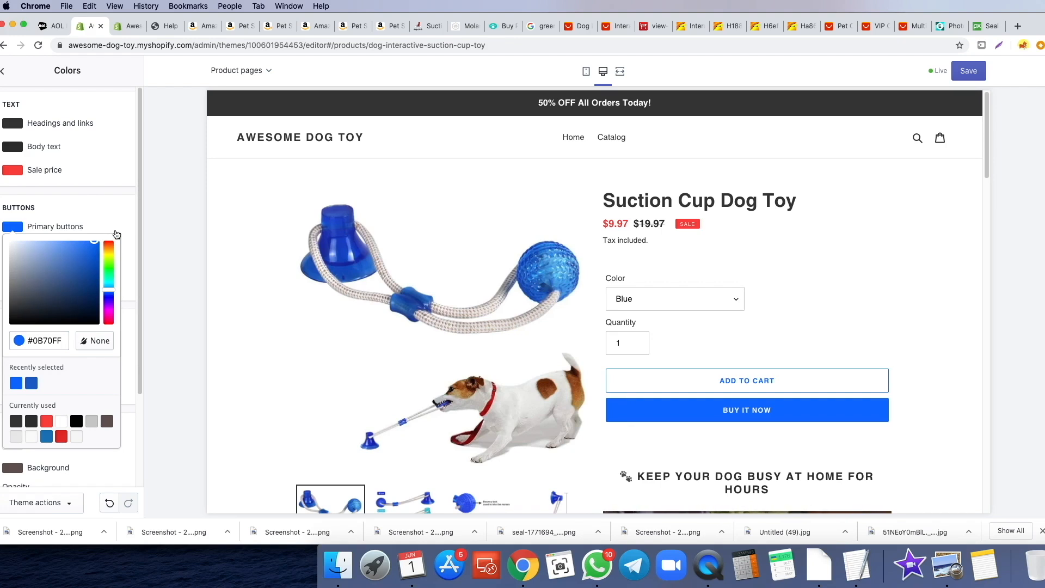
left_click_drag(110, 289, 109, 293)
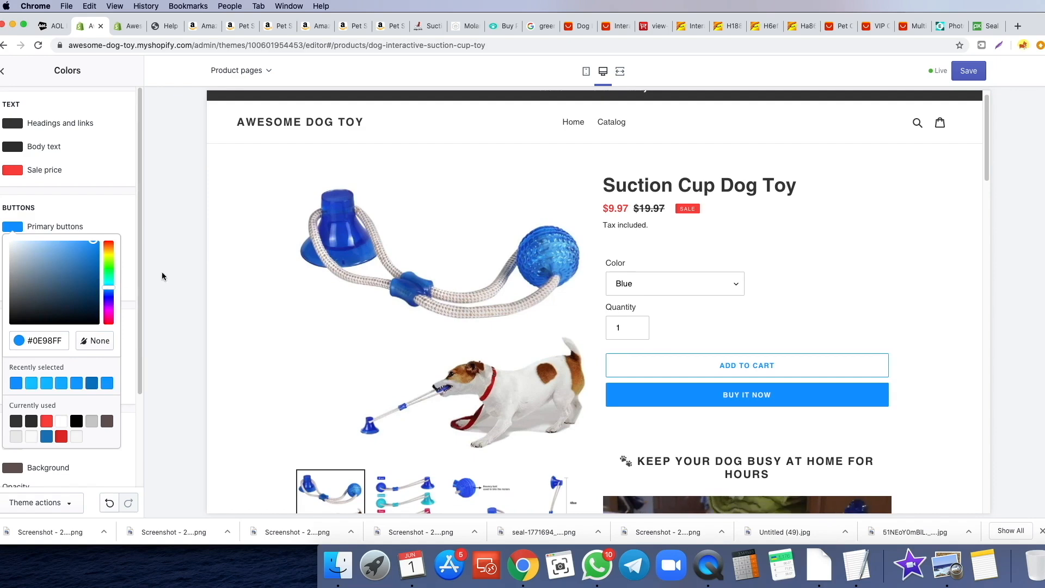
scroll(819, 272, "down", 5)
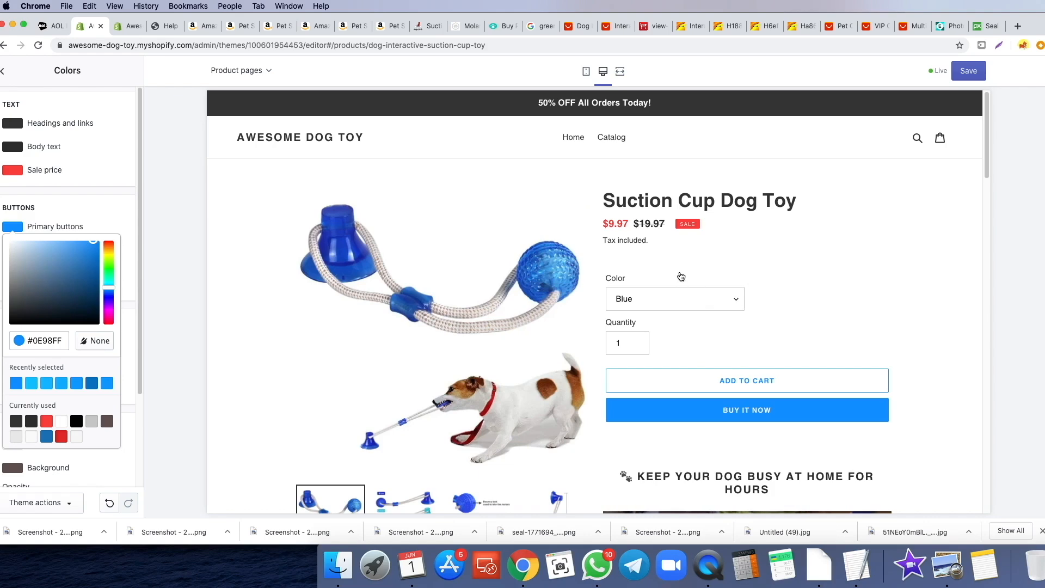
left_click(120, 199)
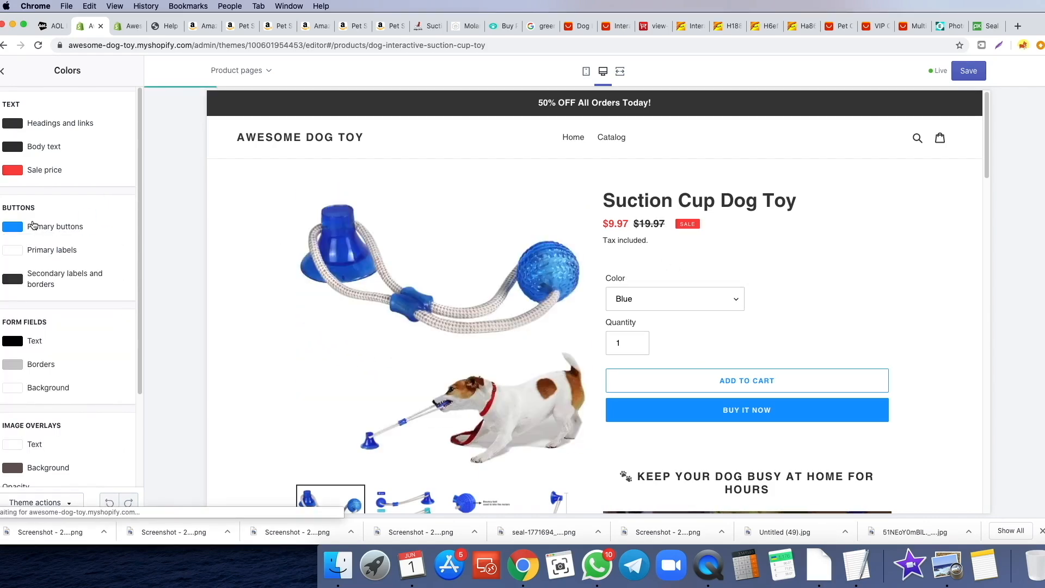
- Copy the hex 0E98FF and paste it as the Sale price colour, replacing FA4545
left_click(15, 228)
double_click(46, 337)
right_click(45, 337)
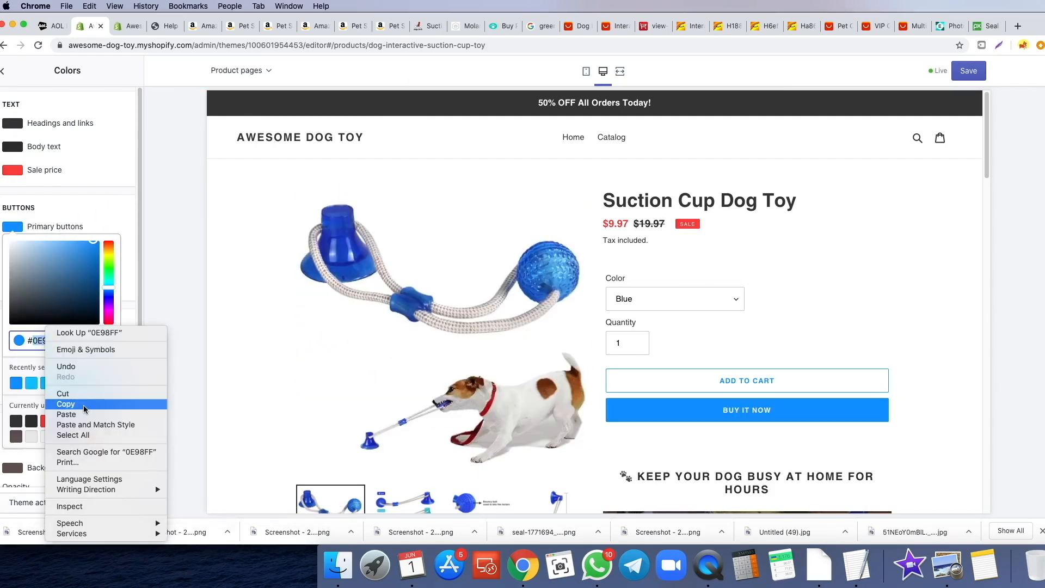
left_click(60, 404)
left_click(44, 180)
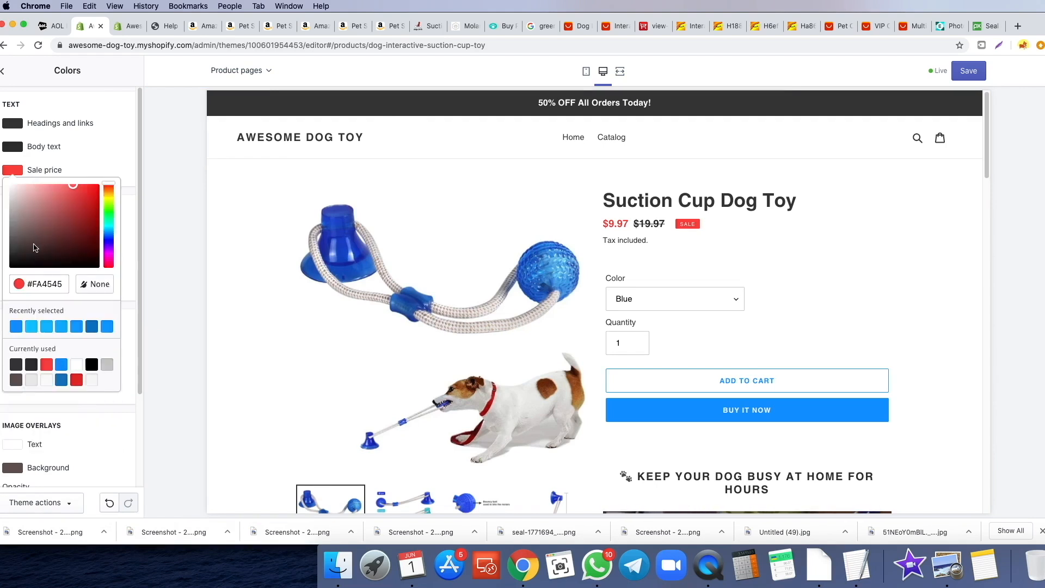
double_click(42, 287)
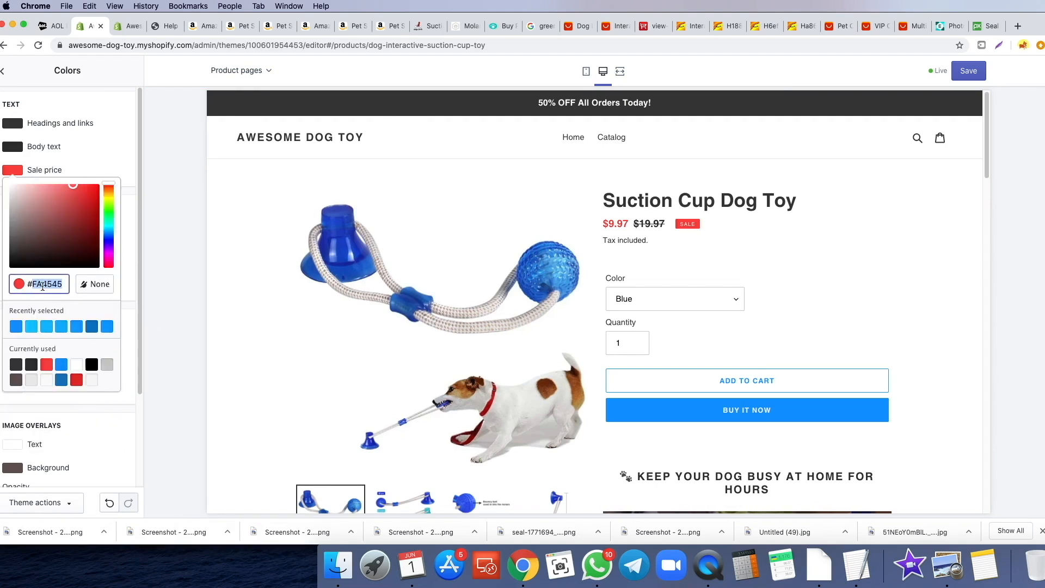
key("super+v")
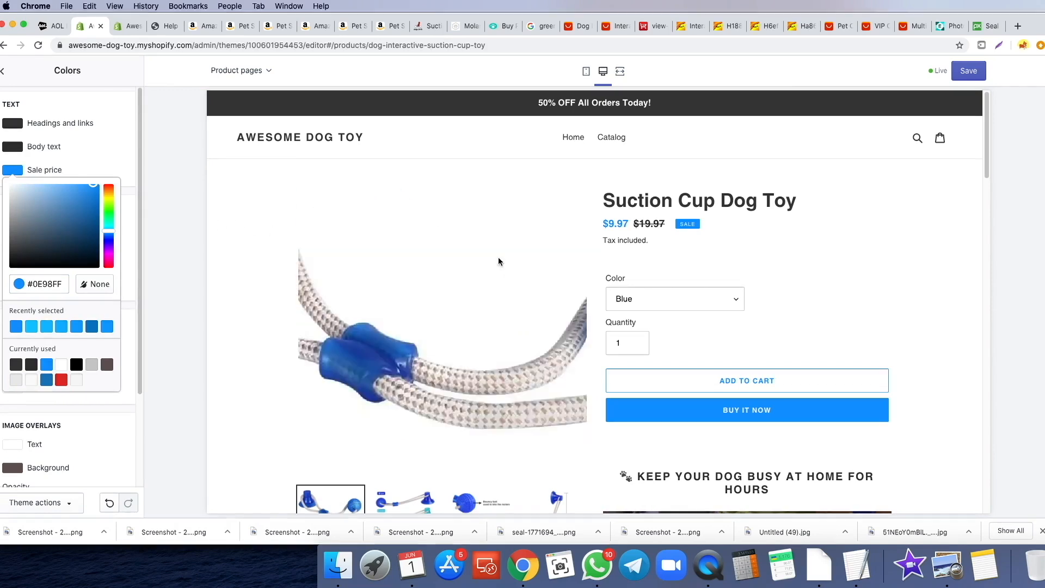
left_click(128, 186)
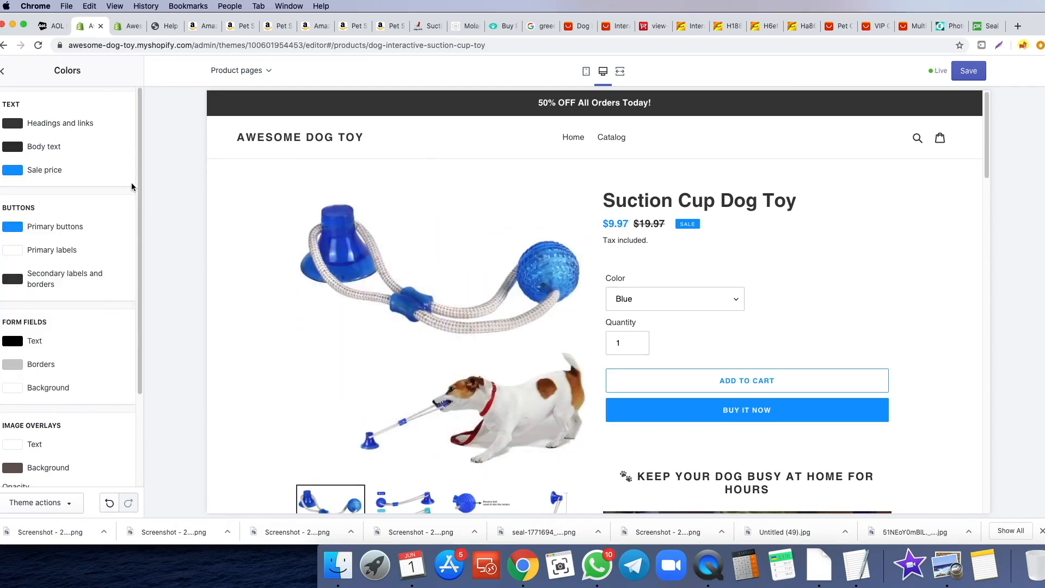
left_click(13, 148)
- Change the Body text colour from near-black #333232 to the medium grey #585858
left_click_drag(12, 229, 8, 202)
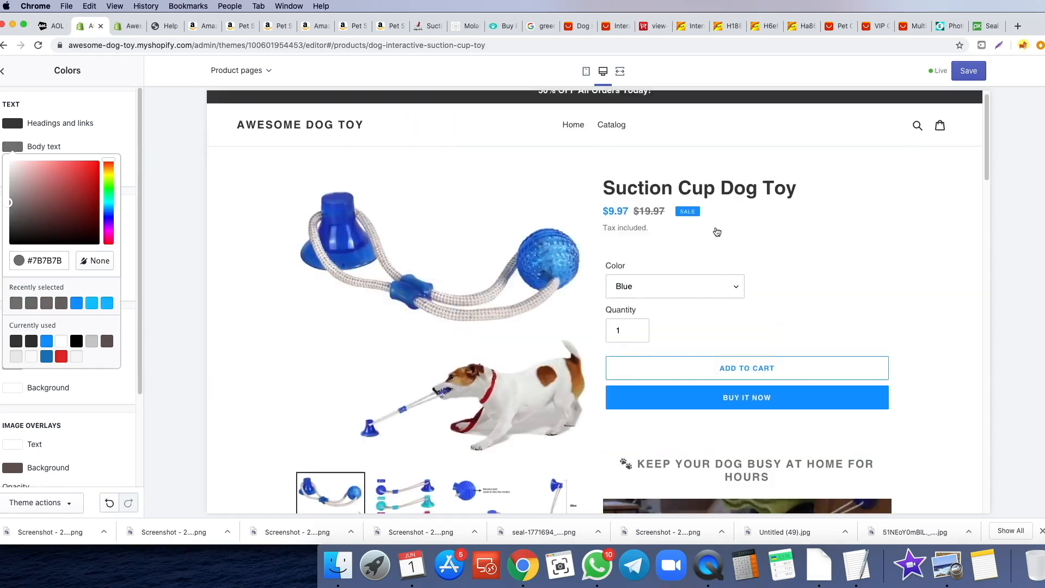
left_click(550, 427)
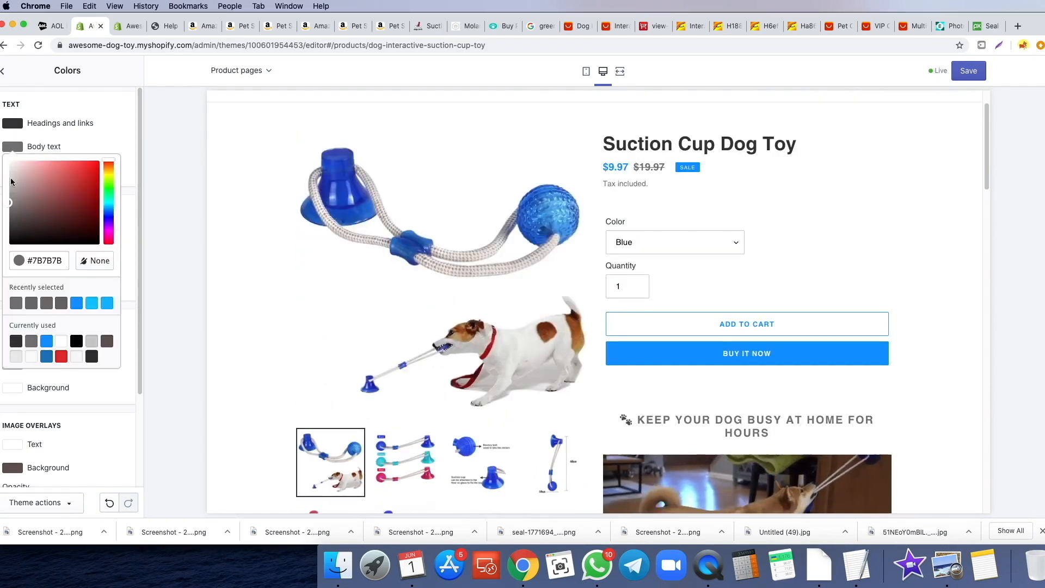
scroll(948, 221, "down", 10)
scroll(948, 221, "down", 8)
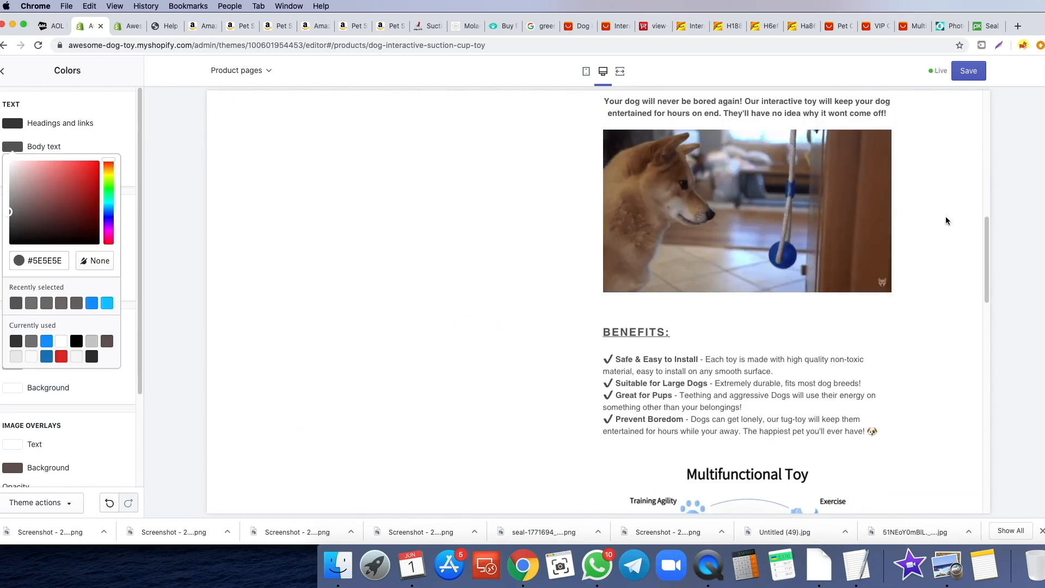
left_click(9, 223)
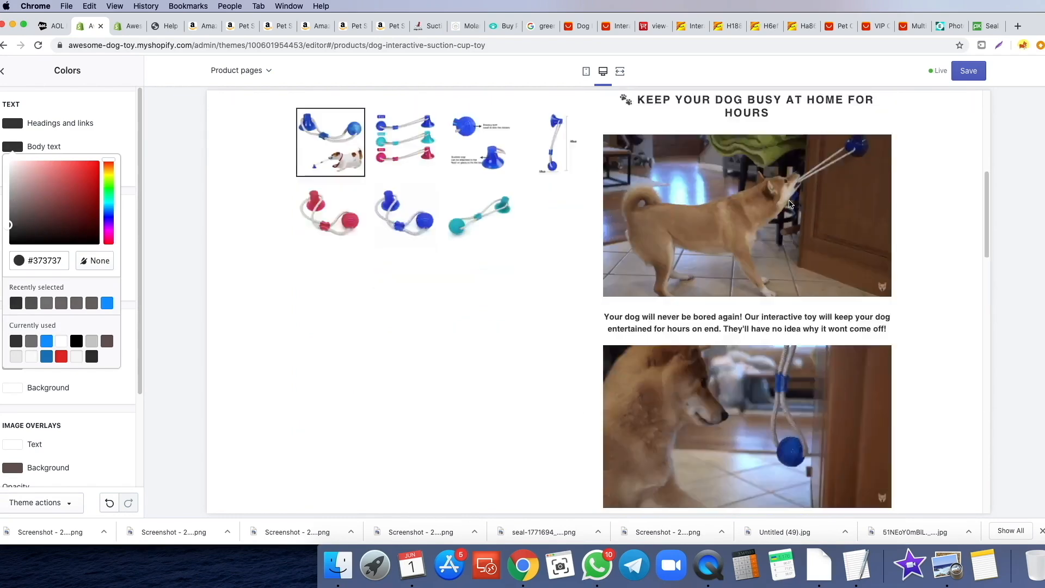
scroll(787, 202, "up", 15)
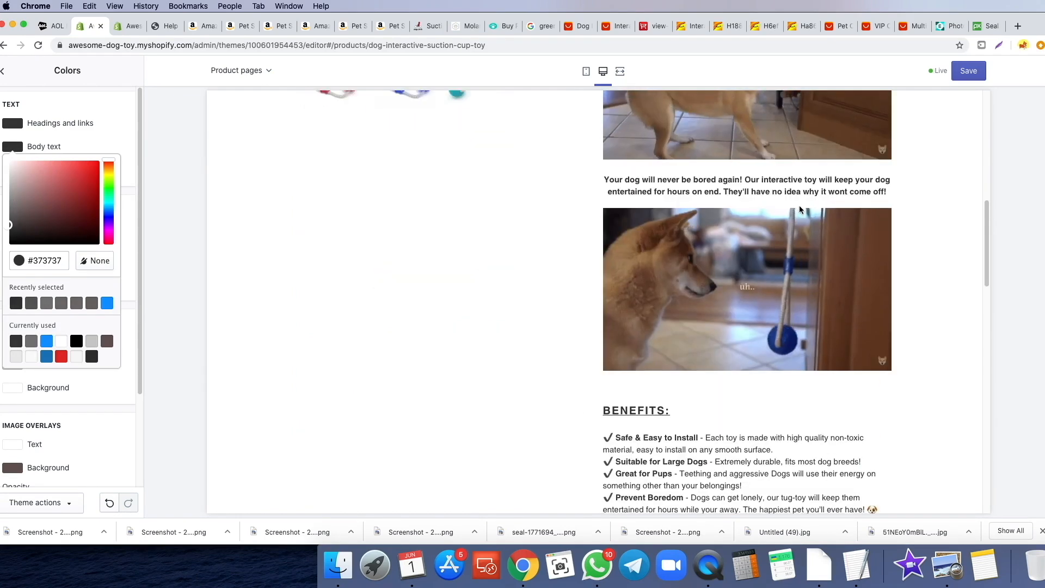
left_click_drag(8, 226, 8, 214)
scroll(841, 226, "down", 8)
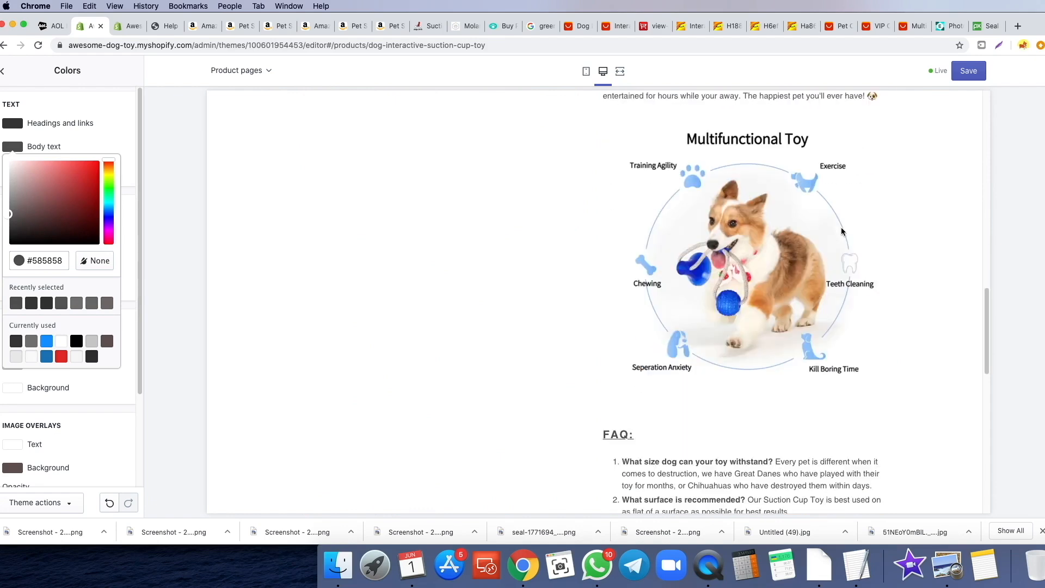
scroll(842, 227, "down", 5)
scroll(841, 227, "up", 20)
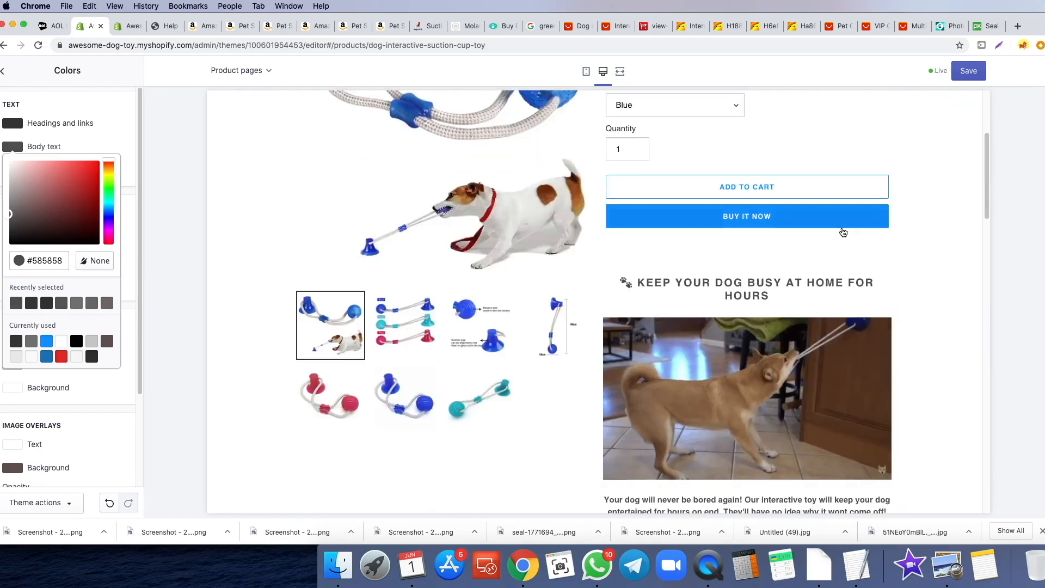
left_click(126, 191)
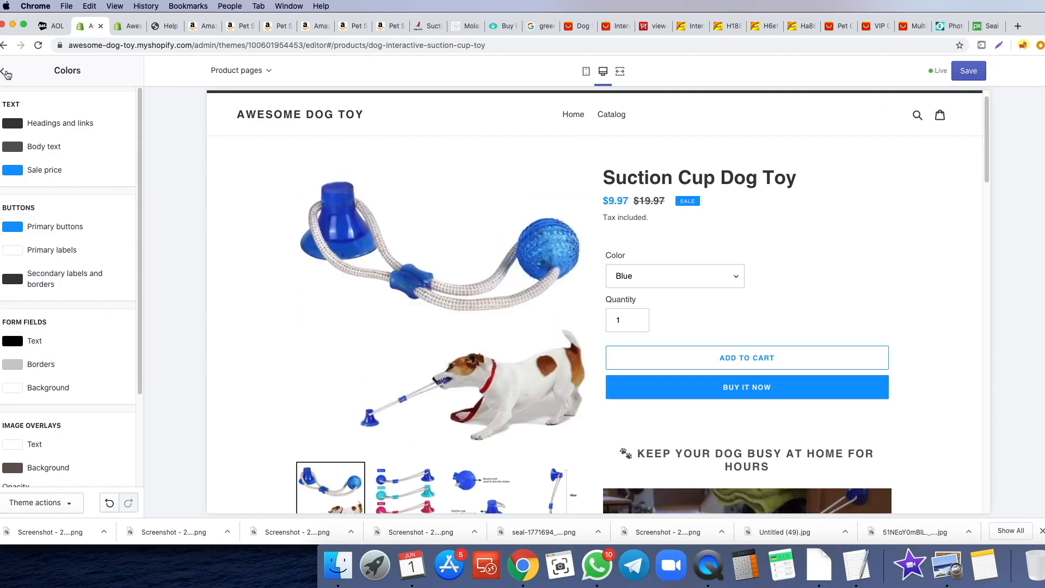
- Leave the colour settings and go to the theme's Typography settings
left_click(6, 74)
left_click(72, 206)
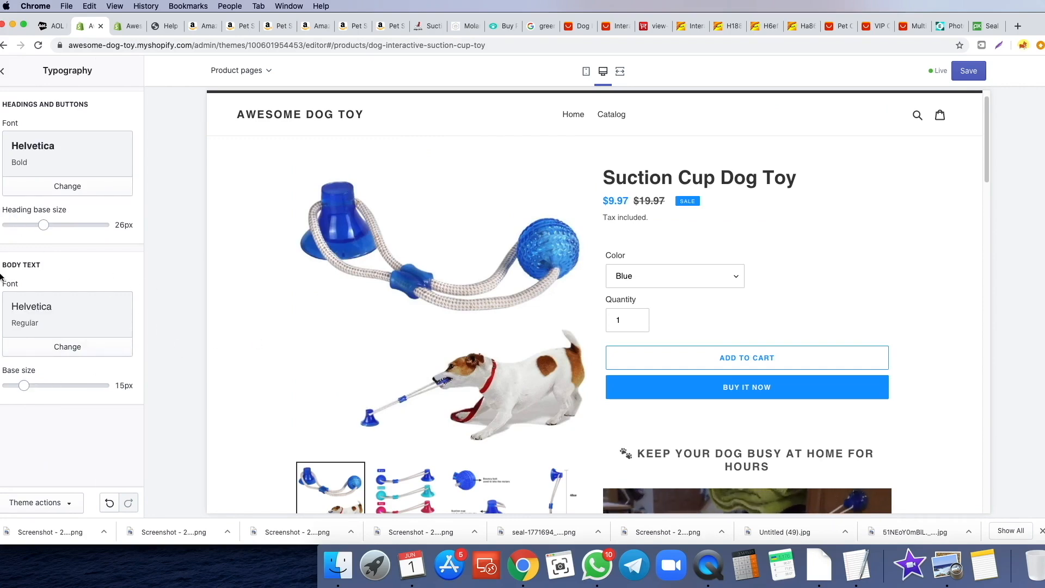
scroll(744, 336, "down", 10)
left_click_drag(707, 367, 817, 404)
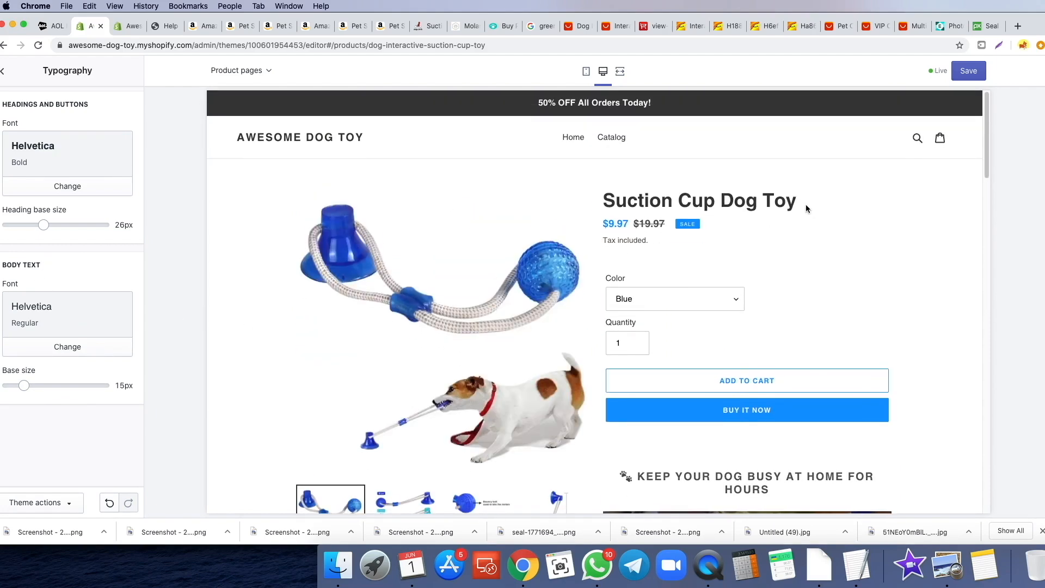
scroll(765, 247, "down", 5)
scroll(800, 261, "up", 5)
- Set the headings and buttons font to Swiss 721 Rounded Bold and save the theme
left_click(67, 185)
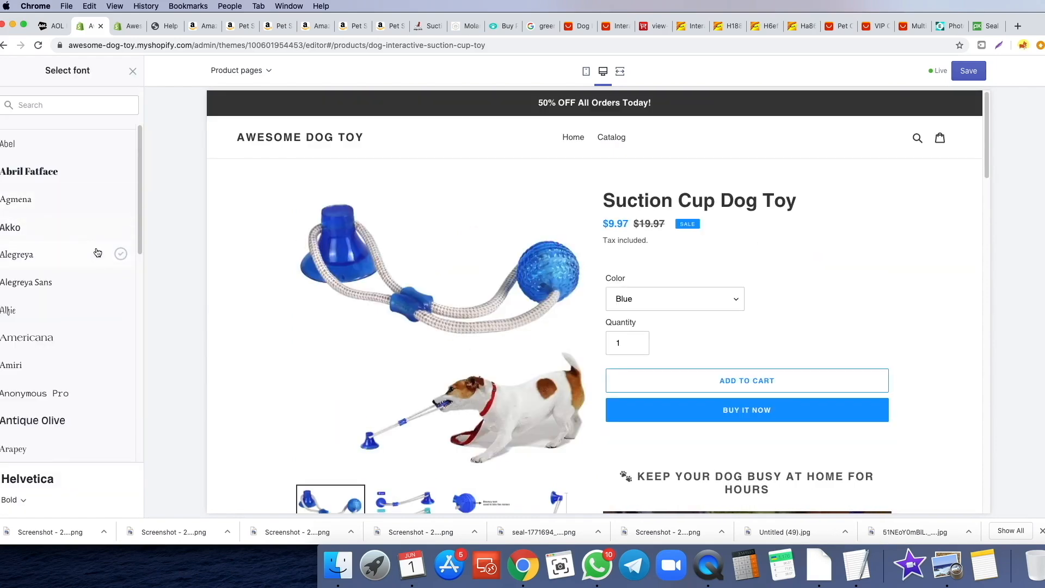
scroll(96, 256, "down", 5)
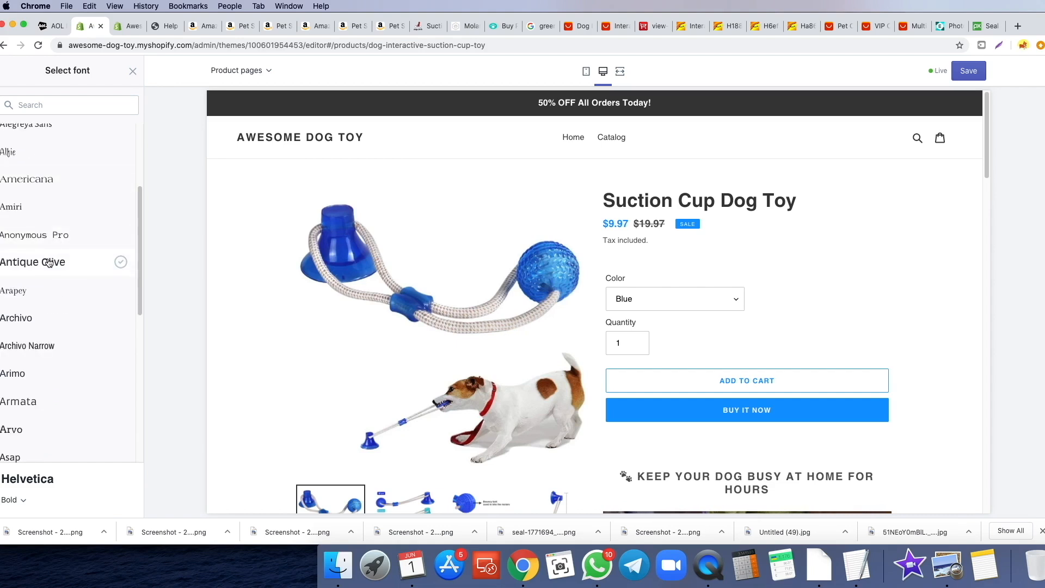
scroll(63, 269, "down", 1)
left_click(62, 267)
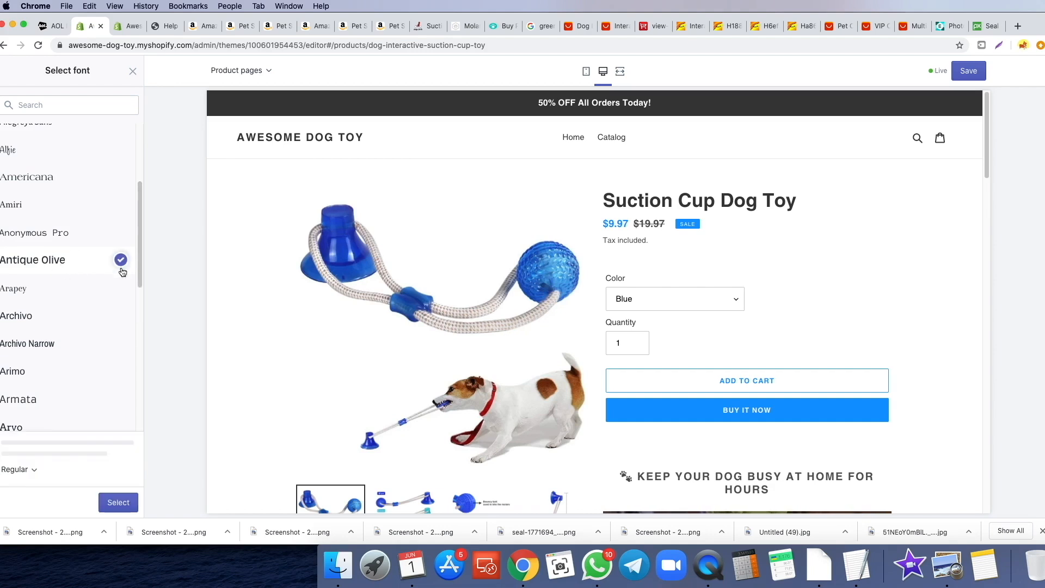
scroll(87, 266, "down", 3)
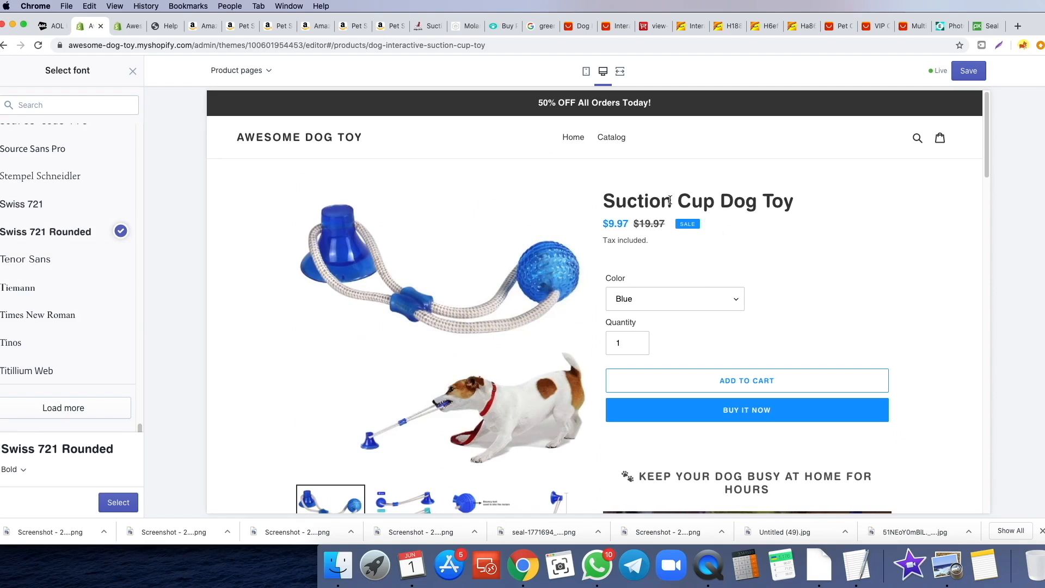
scroll(743, 214, "down", 1)
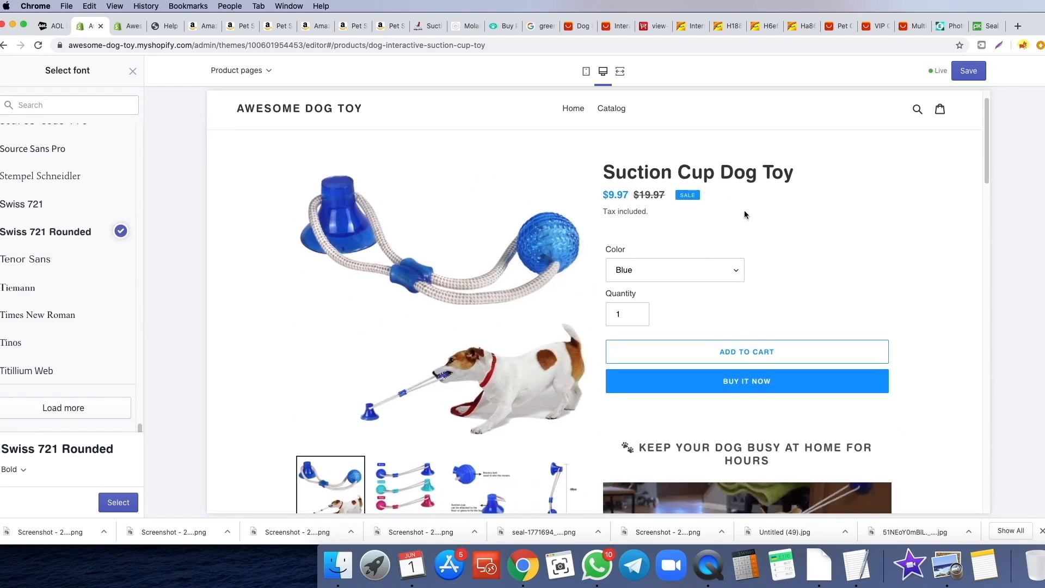
scroll(762, 212, "down", 5)
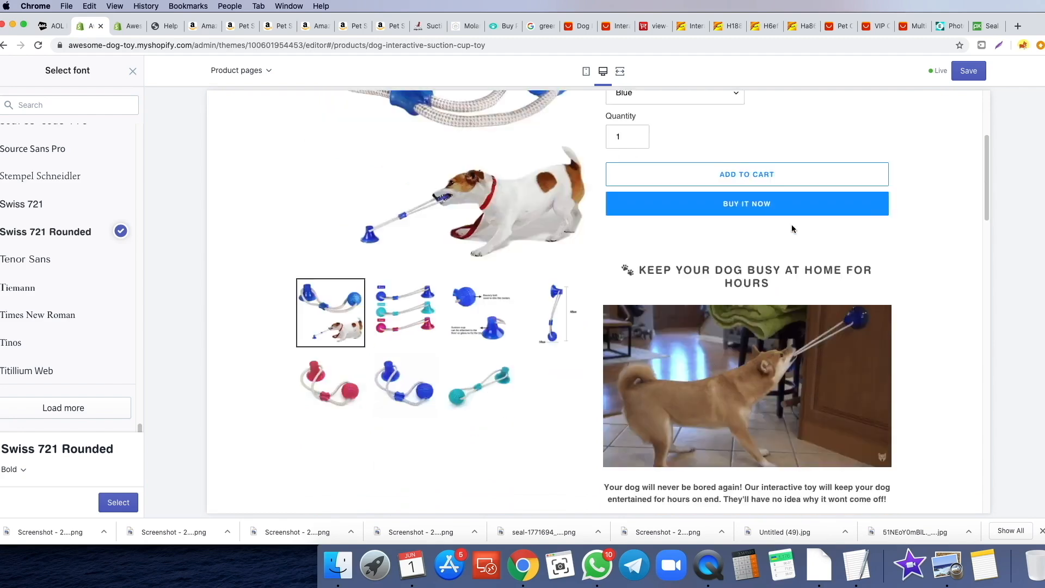
scroll(787, 220, "up", 6)
scroll(799, 201, "down", 3)
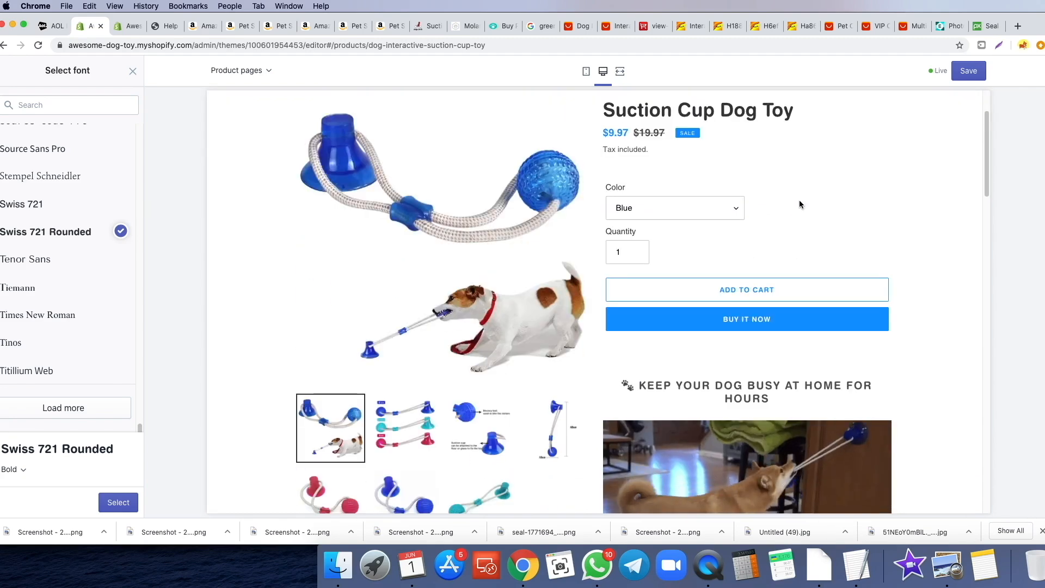
scroll(803, 201, "up", 3)
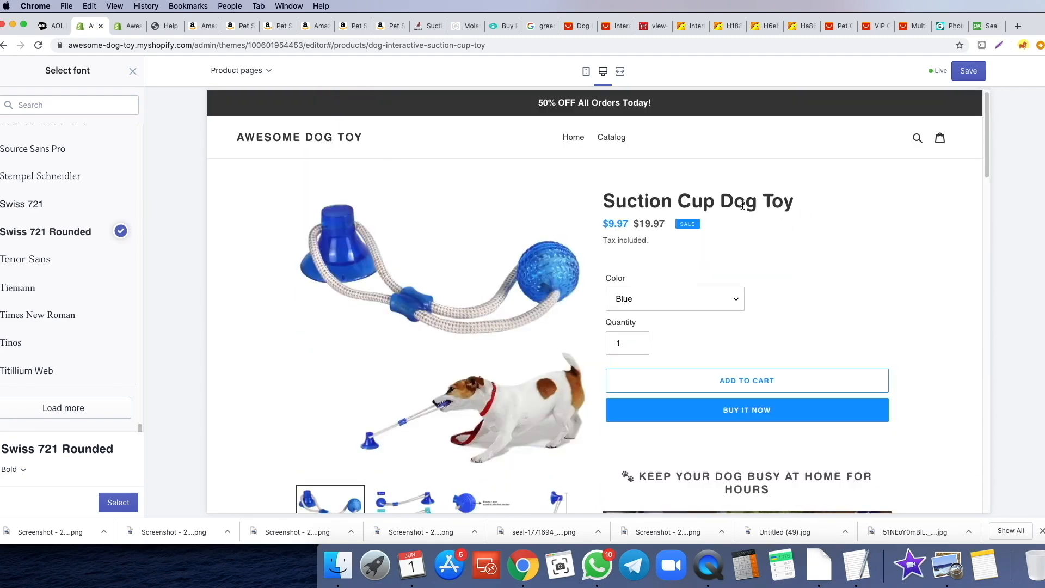
scroll(641, 211, "down", 1)
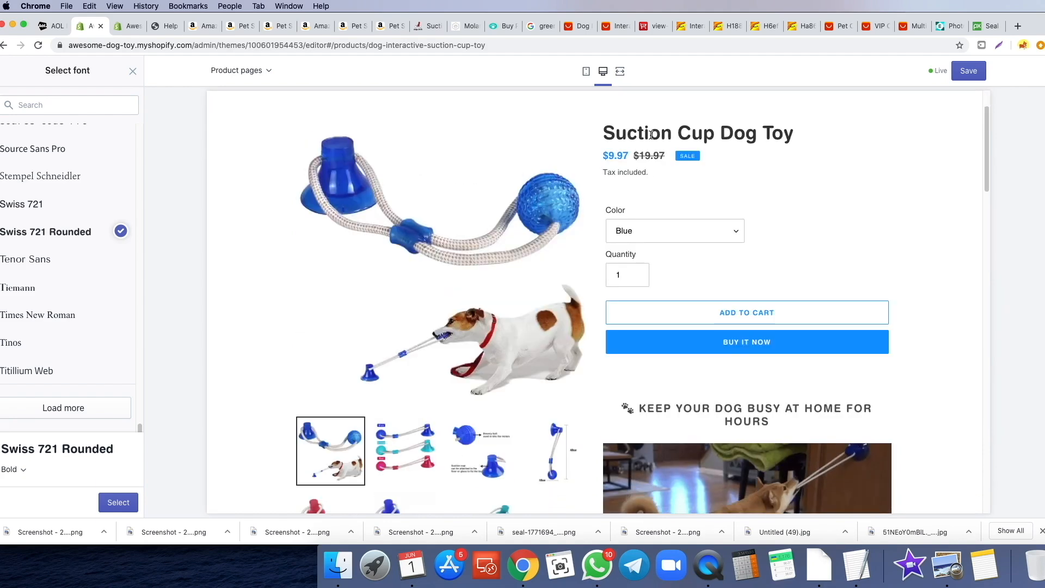
scroll(727, 179, "down", 15)
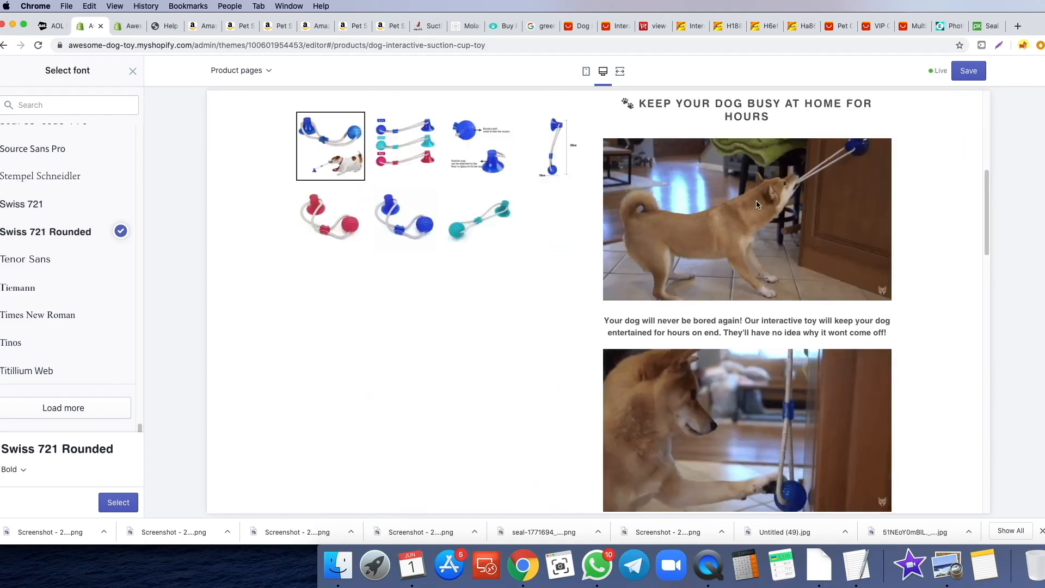
scroll(692, 305, "down", 10)
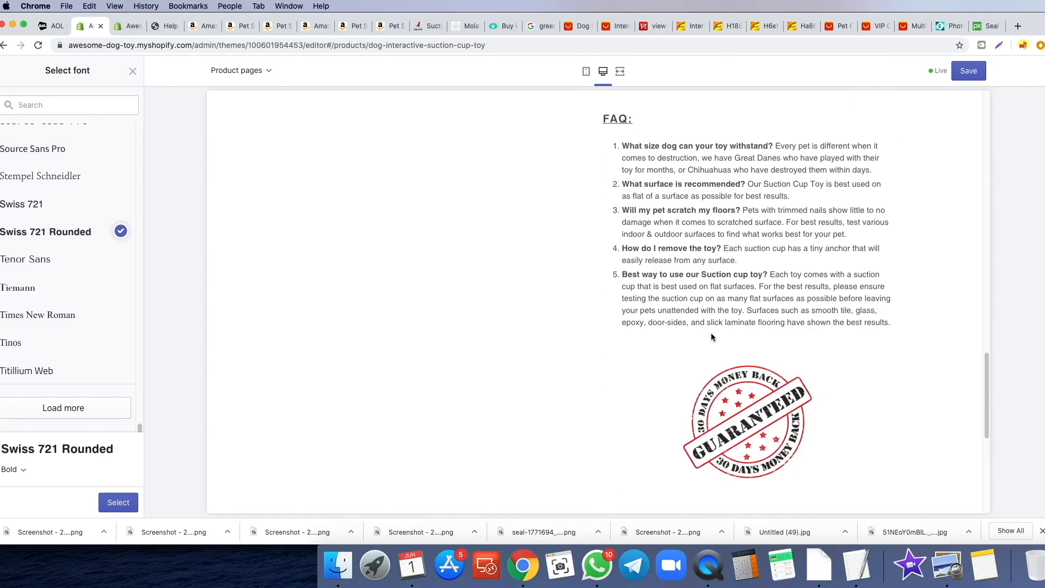
scroll(680, 241, "down", 3)
scroll(244, 238, "up", 20)
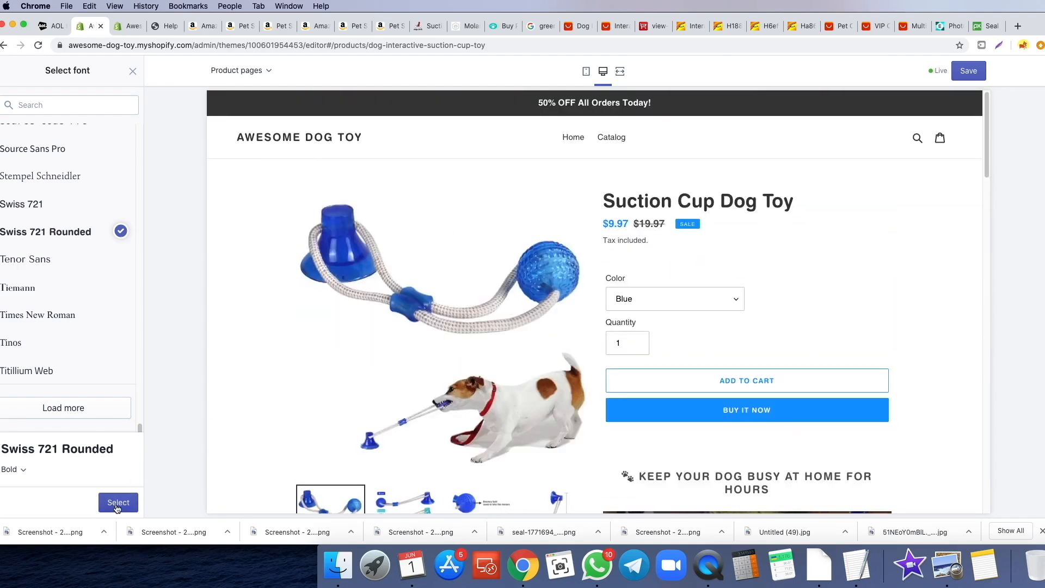
left_click(117, 503)
left_click(969, 71)
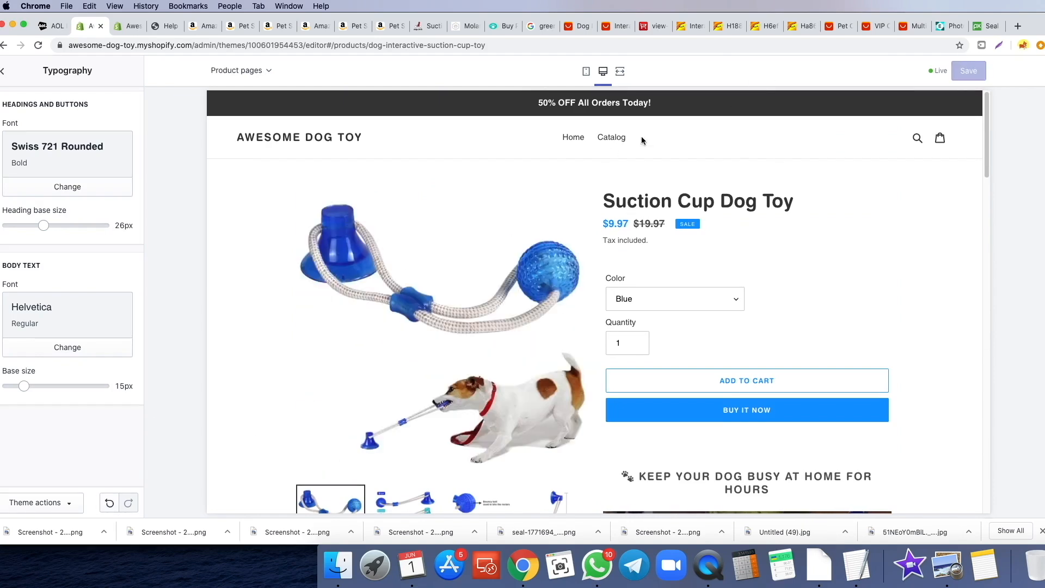
- Preview the store in mobile layout, then switch to the dog toy's product editor tab
left_click(584, 71)
scroll(596, 189, "down", 3)
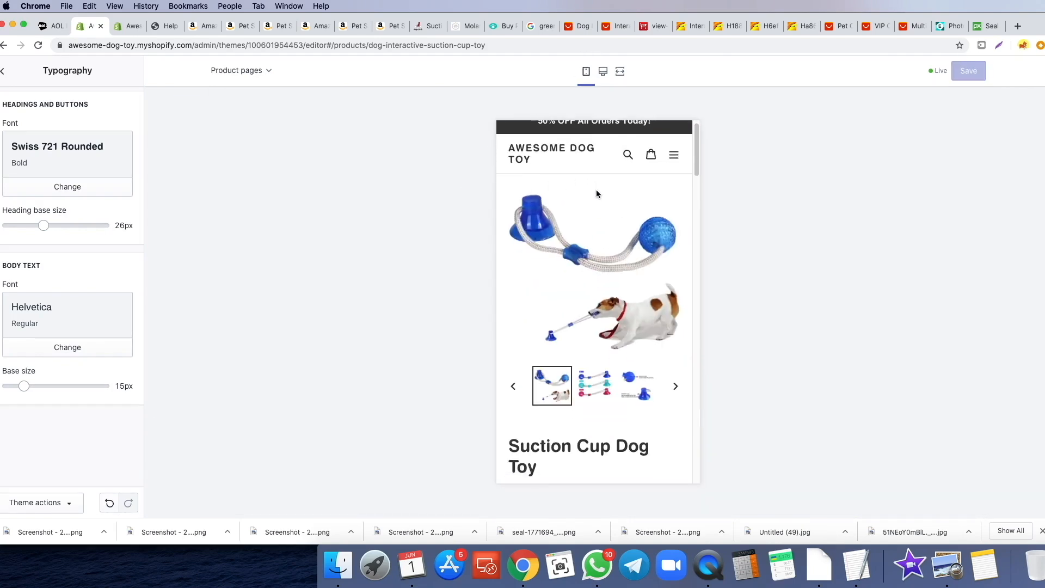
scroll(596, 182, "up", 3)
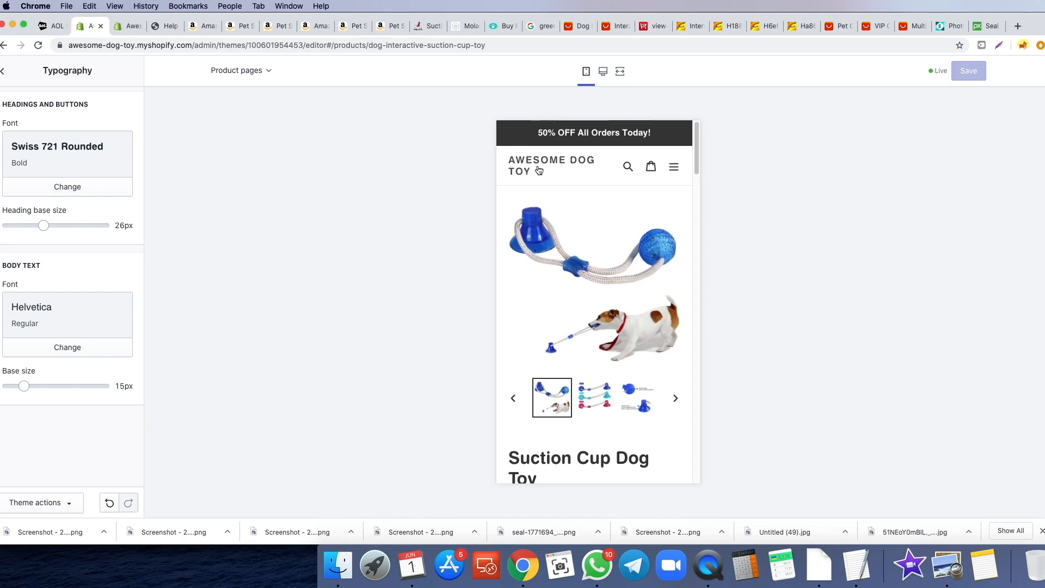
scroll(552, 159, "down", 3)
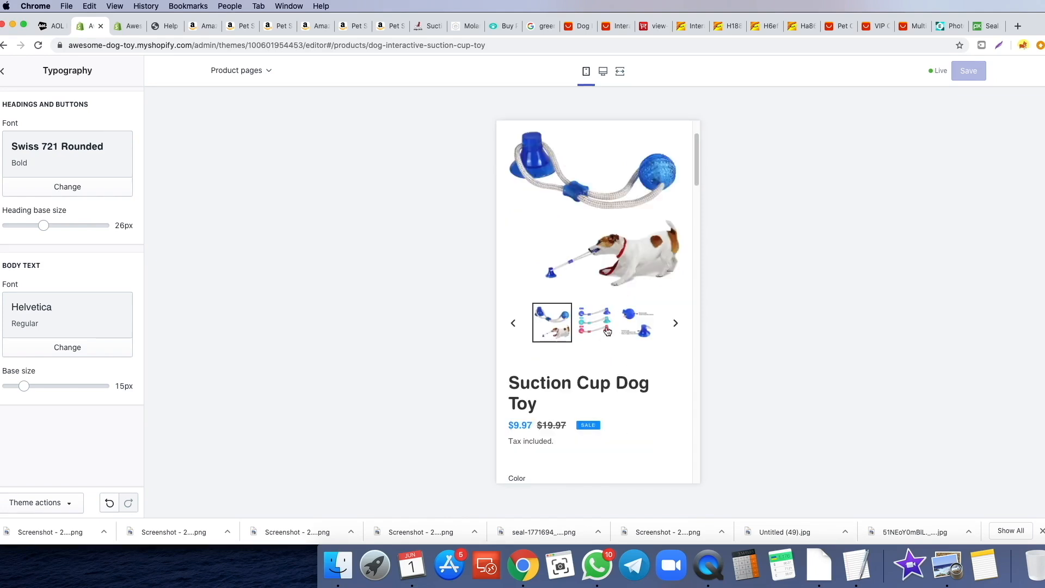
scroll(598, 350, "down", 3)
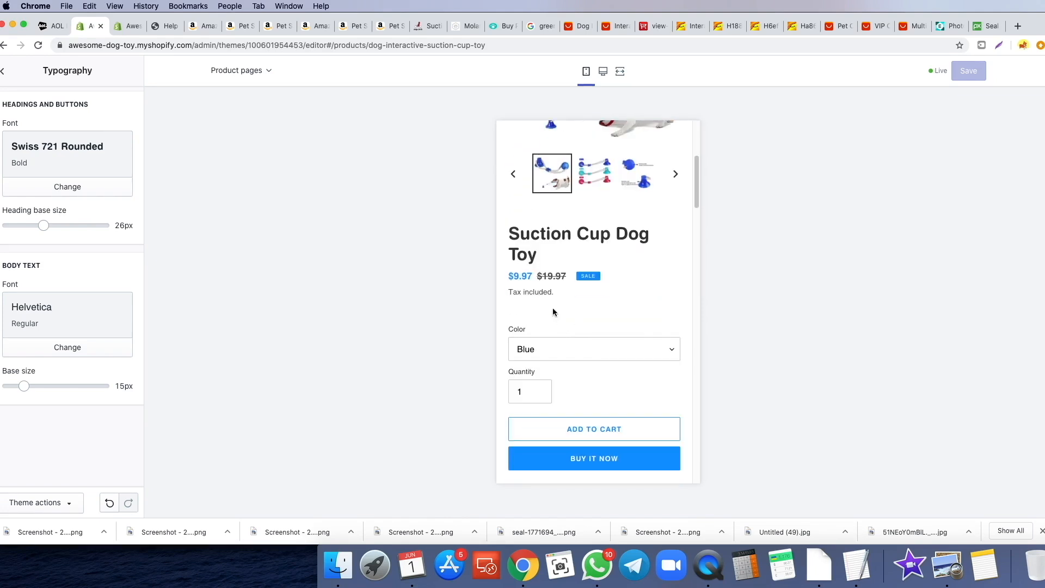
scroll(558, 310, "down", 5)
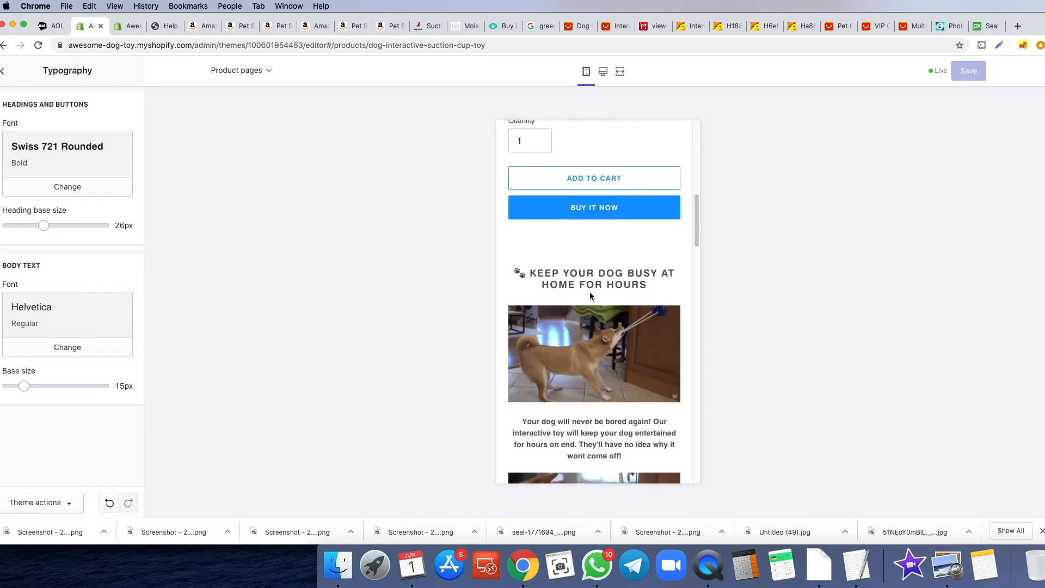
scroll(619, 294, "down", 10)
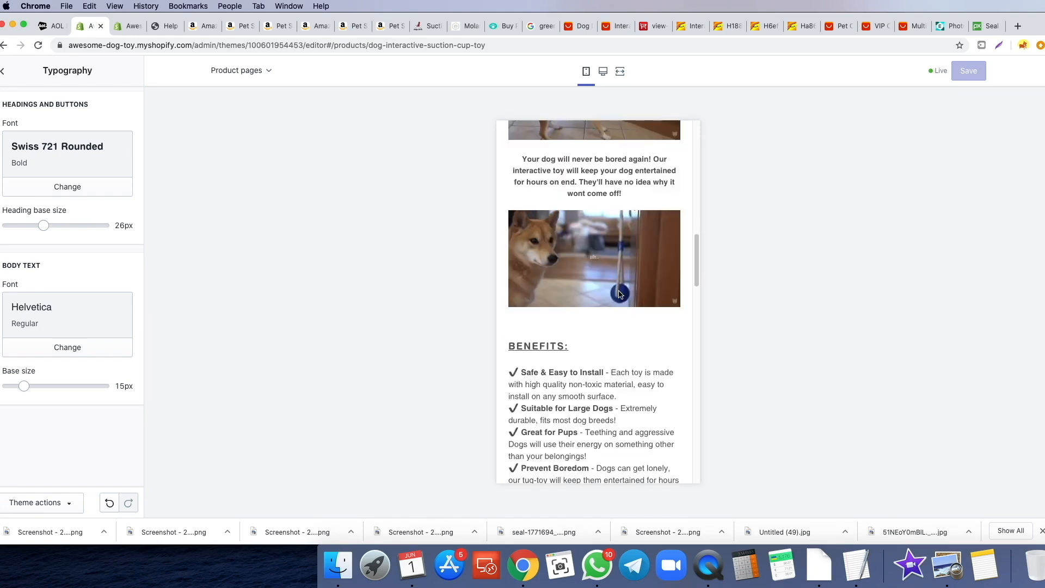
scroll(618, 289, "down", 3)
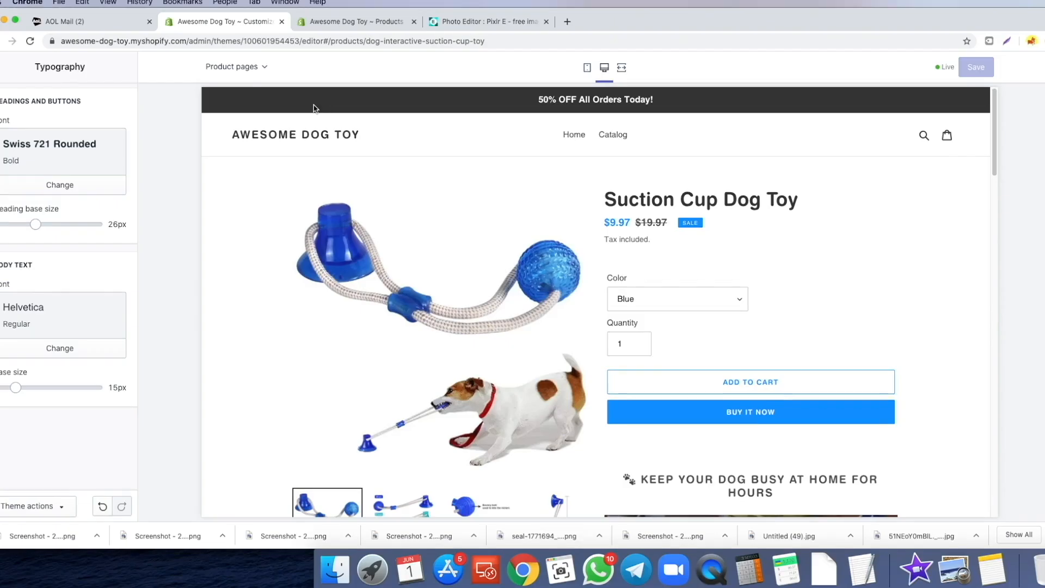
left_click(328, 23)
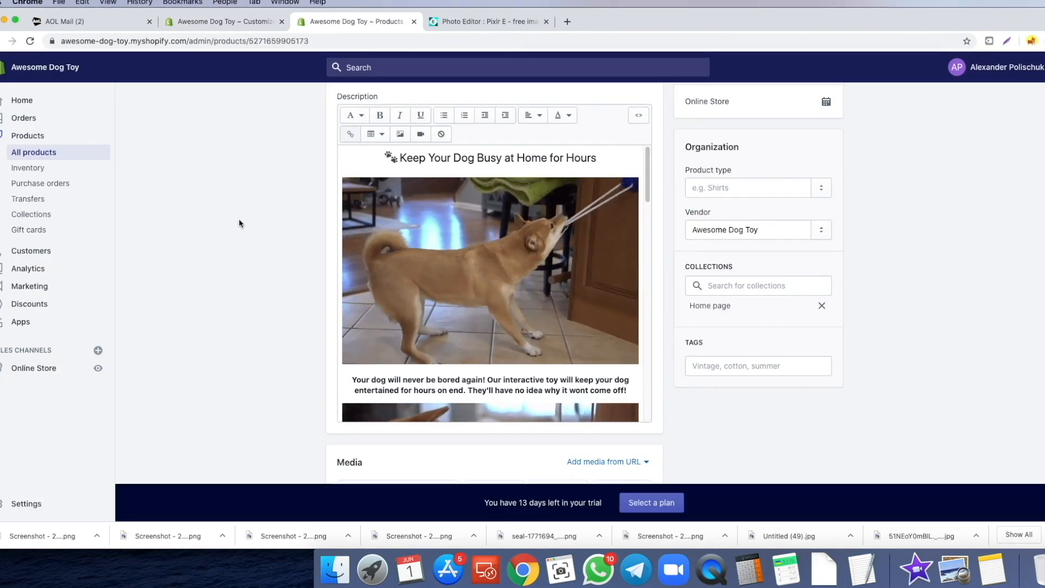
- Add a new page titled 'Contact us' with a message promising a reply within 24 business hours
left_click(31, 375)
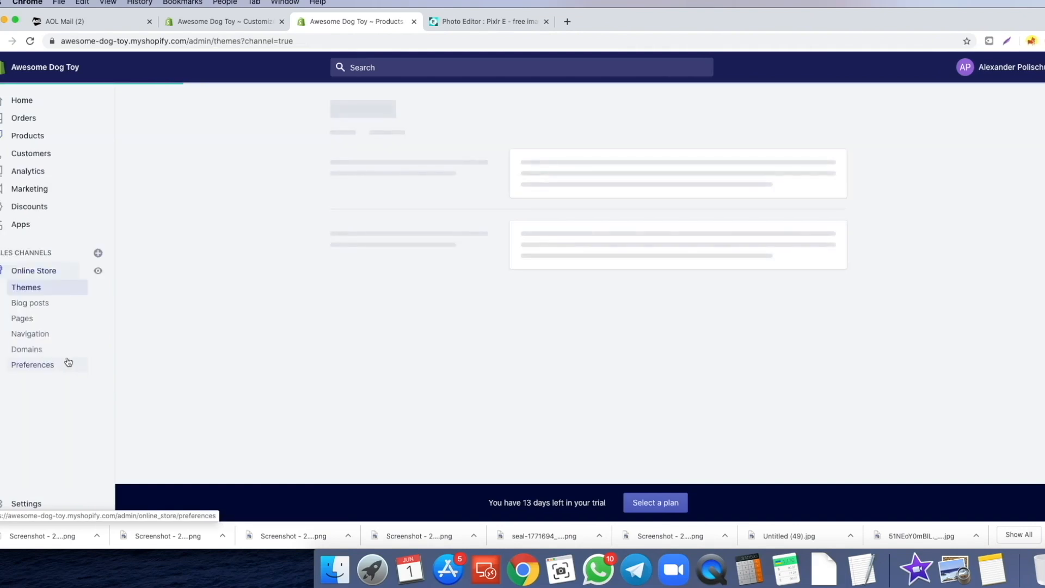
left_click(29, 325)
left_click(359, 360)
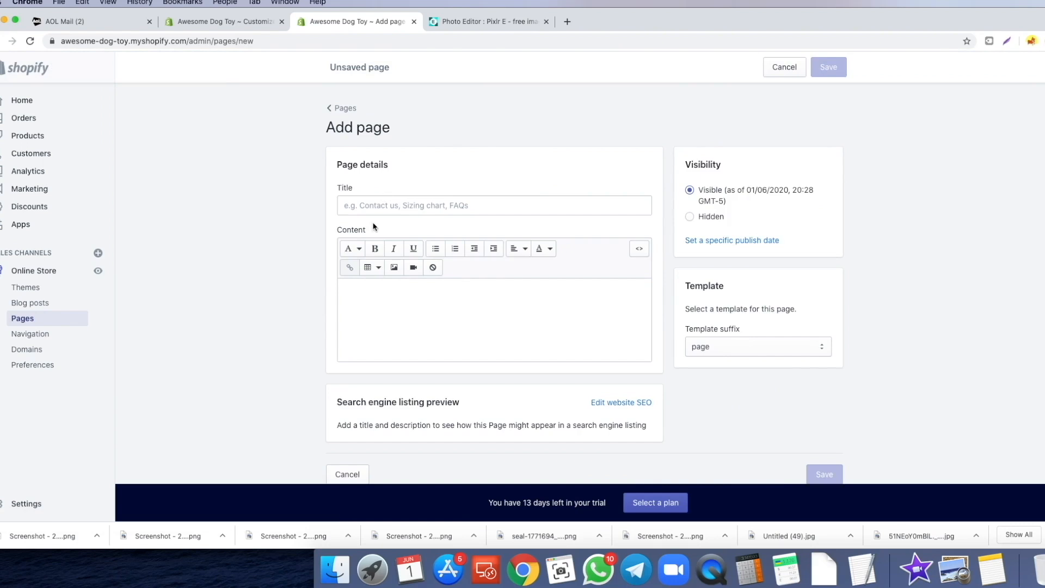
left_click(398, 205)
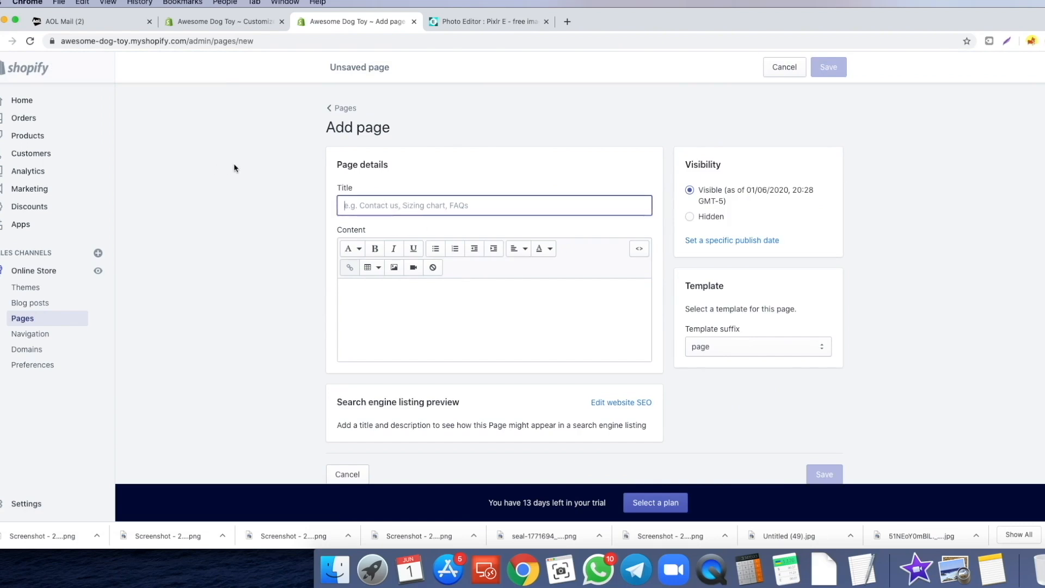
type("Contact us")
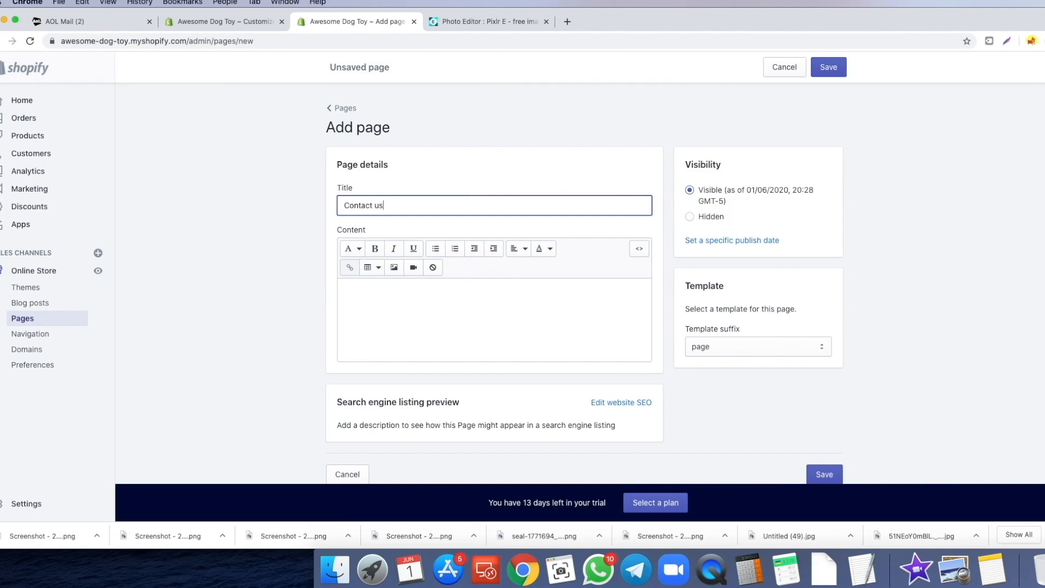
key("Tab")
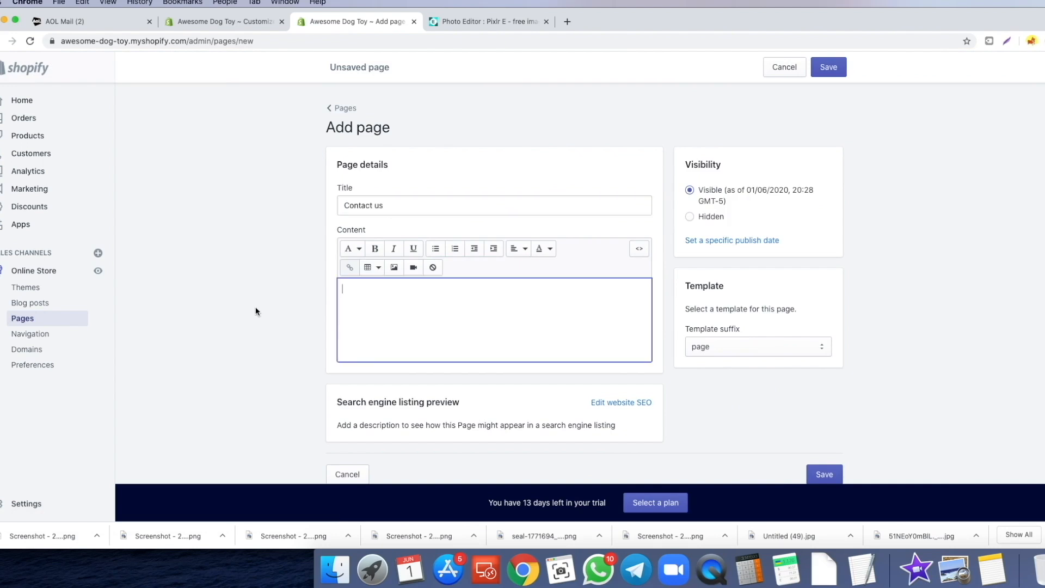
type("In case y")
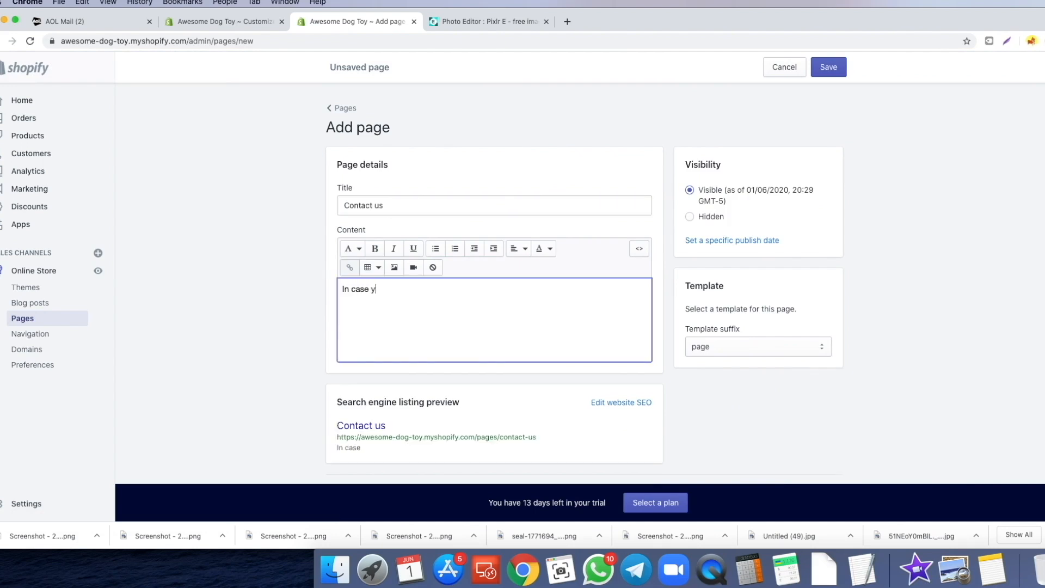
type("ou have any questi")
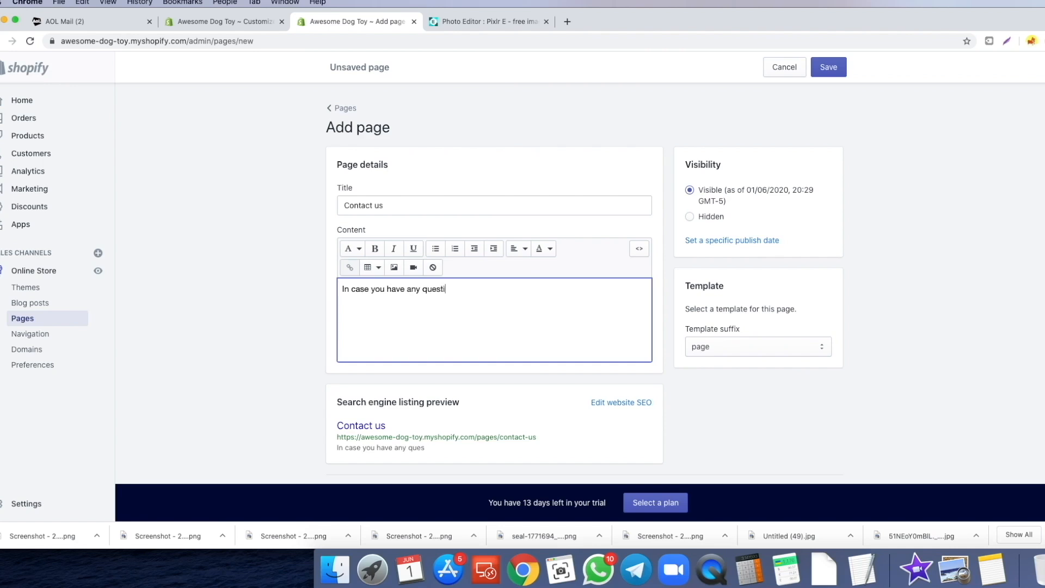
type("ons or cencerns, fell free to reach us ")
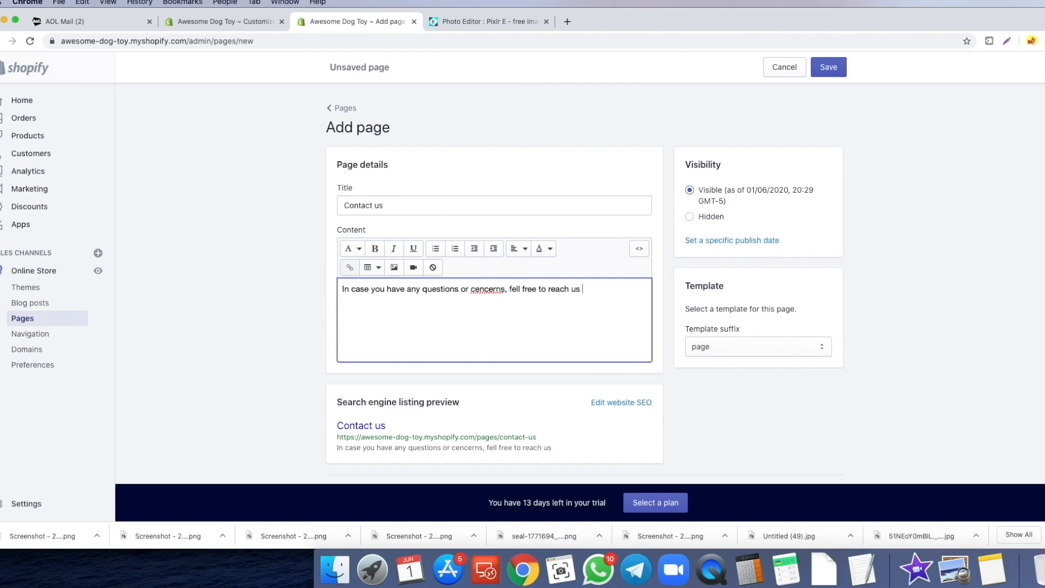
type("out, we will be happy to hel")
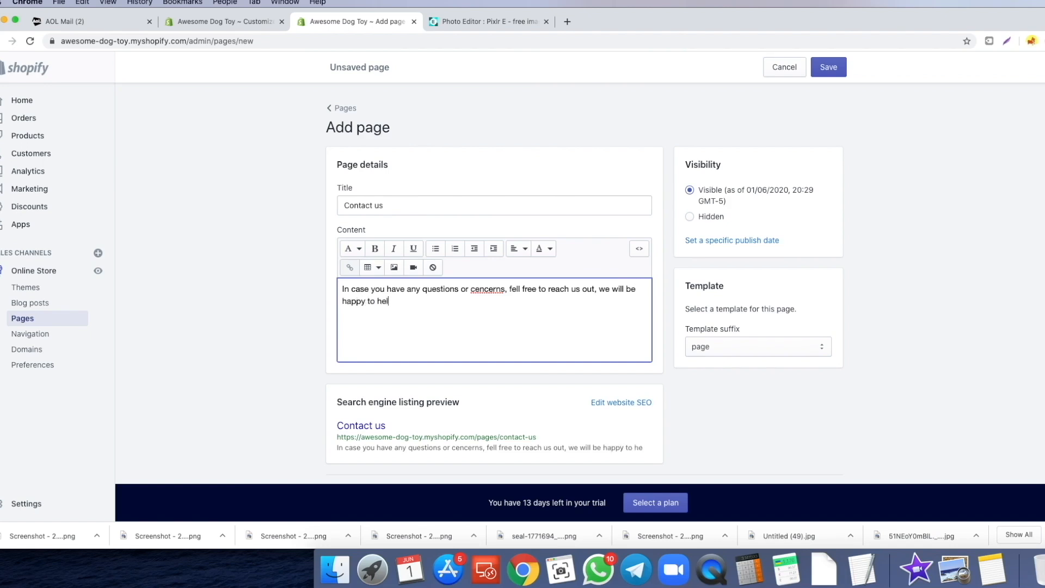
type("p! Just fill out")
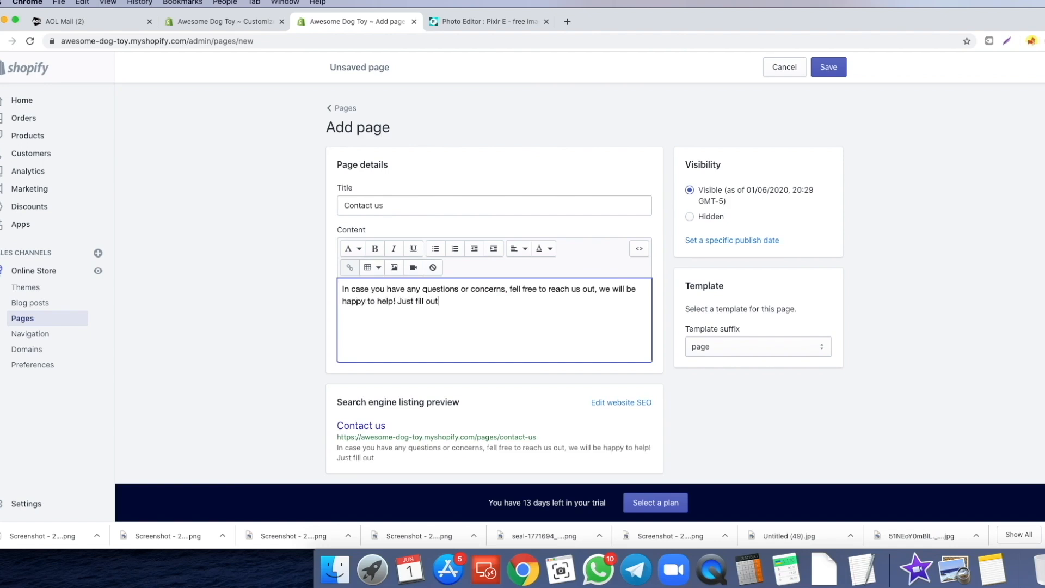
type(" the form below and we wi")
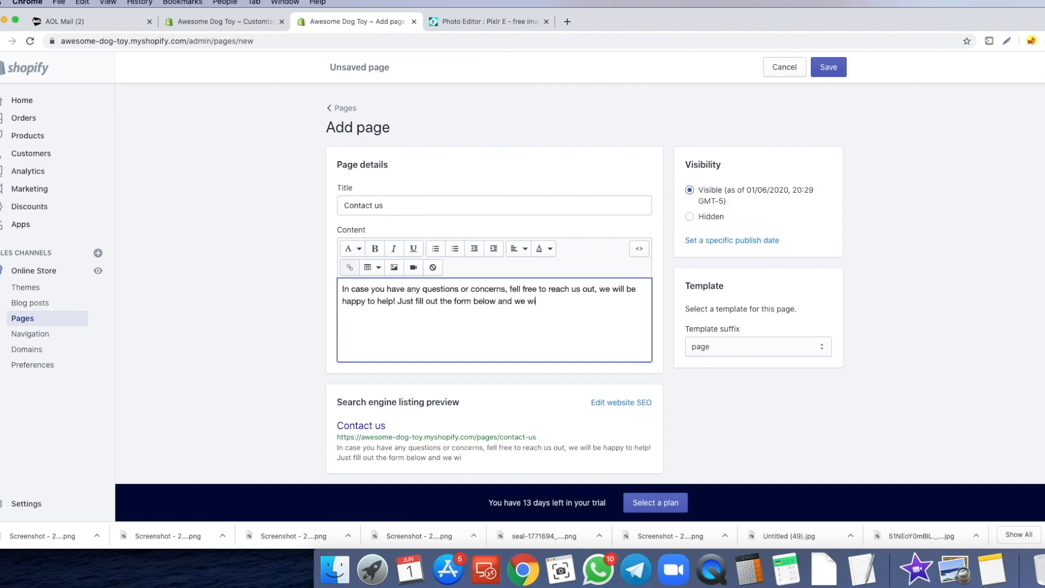
type("ll get back to you")
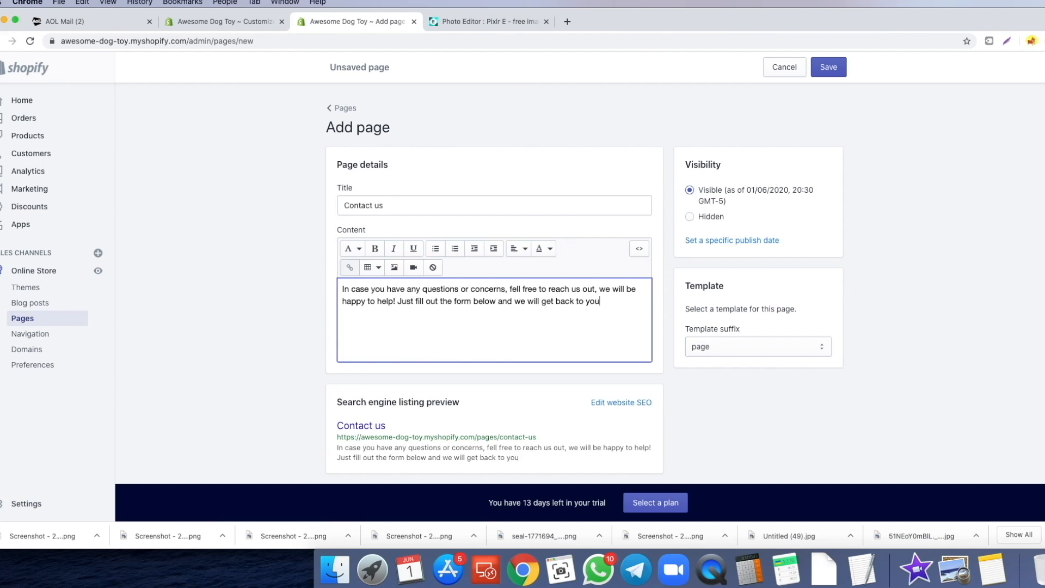
type(" with 24 busines")
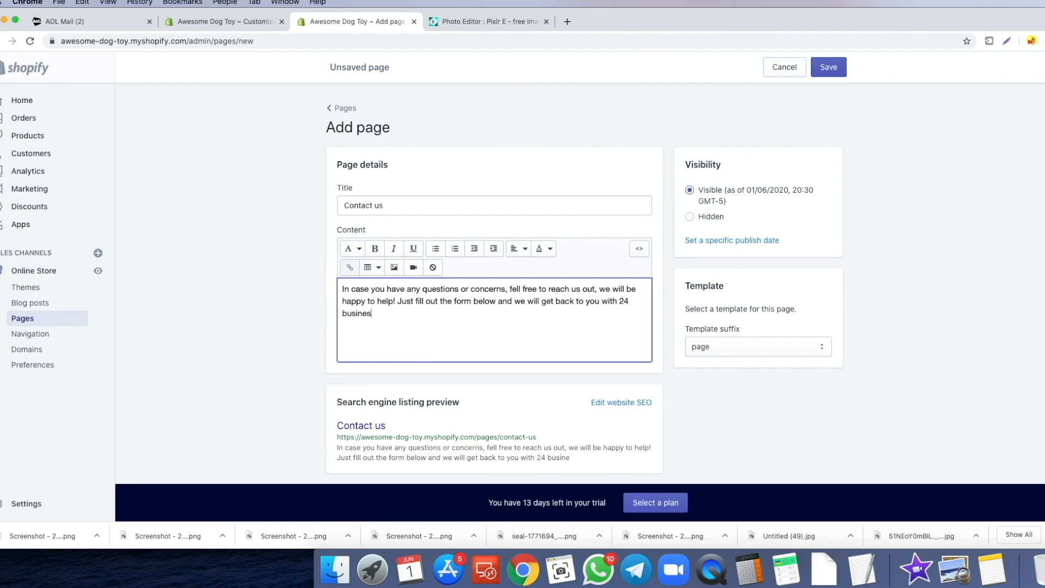
type("s hours.")
- Assign the page.contact template to the Contact us page and save it
left_click(273, 349)
left_click(730, 349)
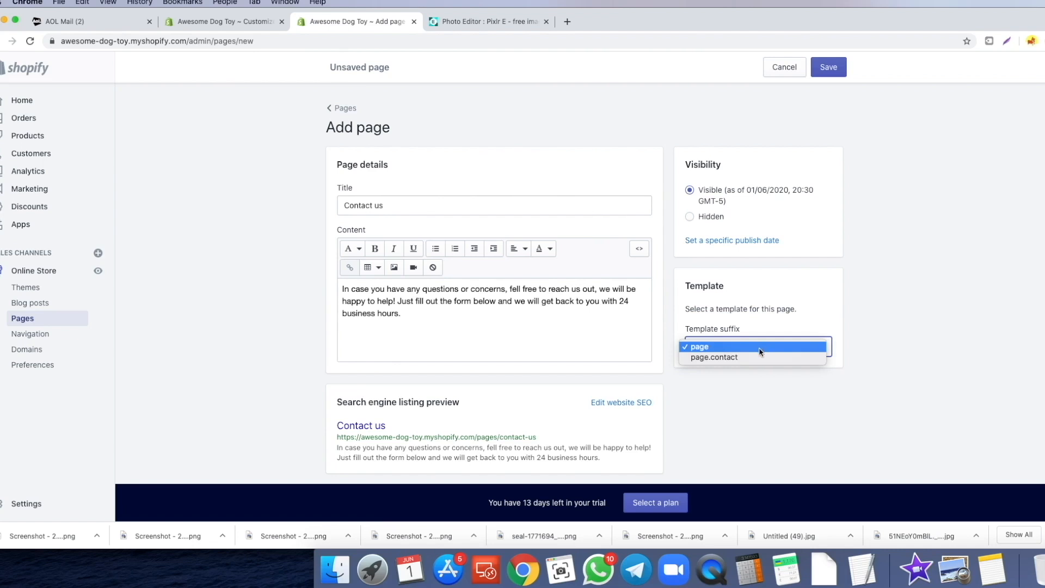
left_click(725, 359)
left_click(831, 75)
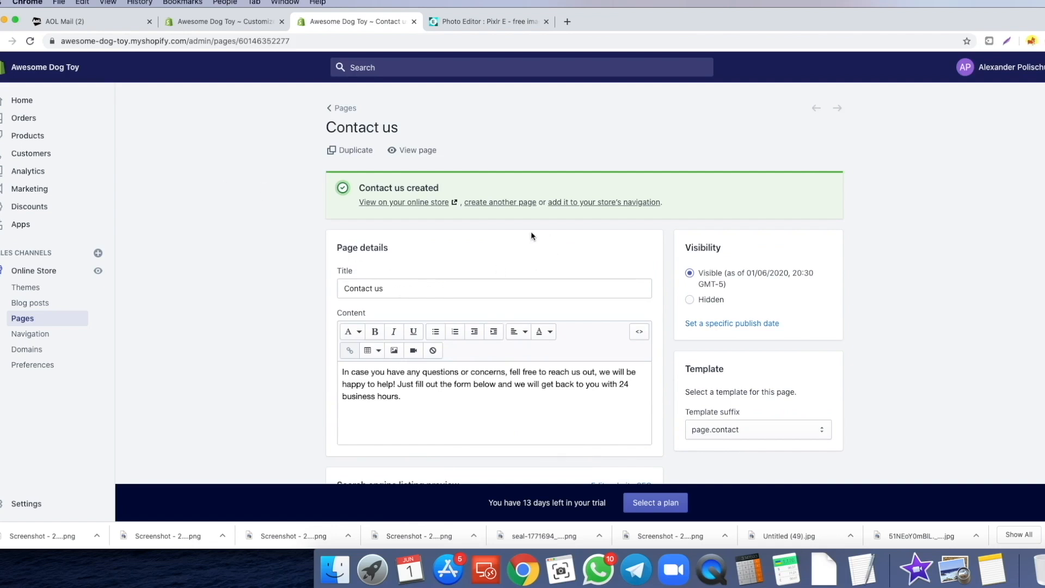
- Create another page titled 'FAQs' and paste the FAQ questions and answers into its content
left_click(488, 203)
left_click(375, 205)
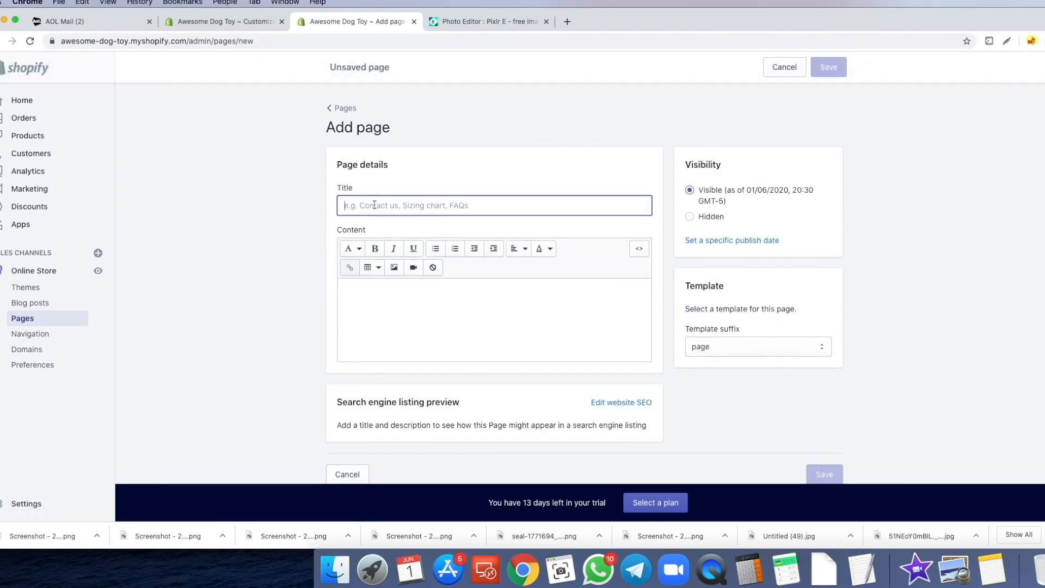
type("FAQs")
key("Tab")
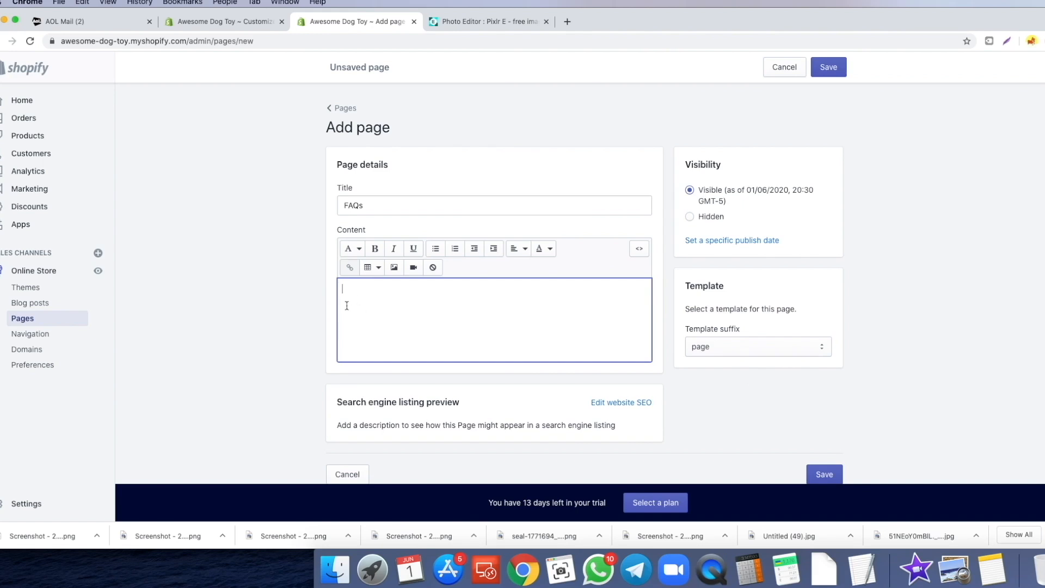
key("super+v")
- Replace 'youstorename' in the returns paragraph's support e-mail with the store domain 'awesomedogtoy'
scroll(474, 319, "down", 6)
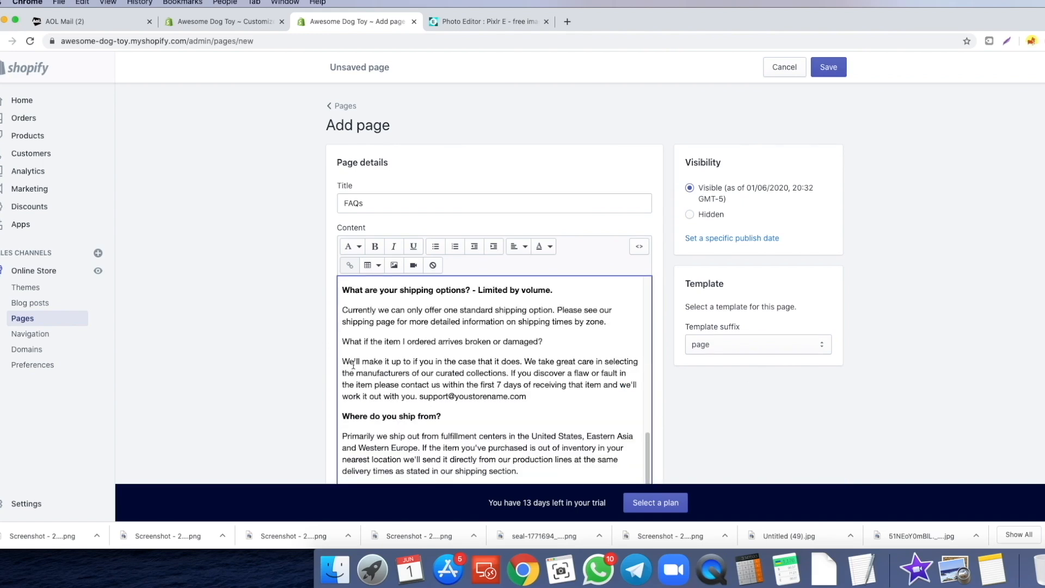
scroll(474, 319, "up", 5)
scroll(292, 327, "down", 2)
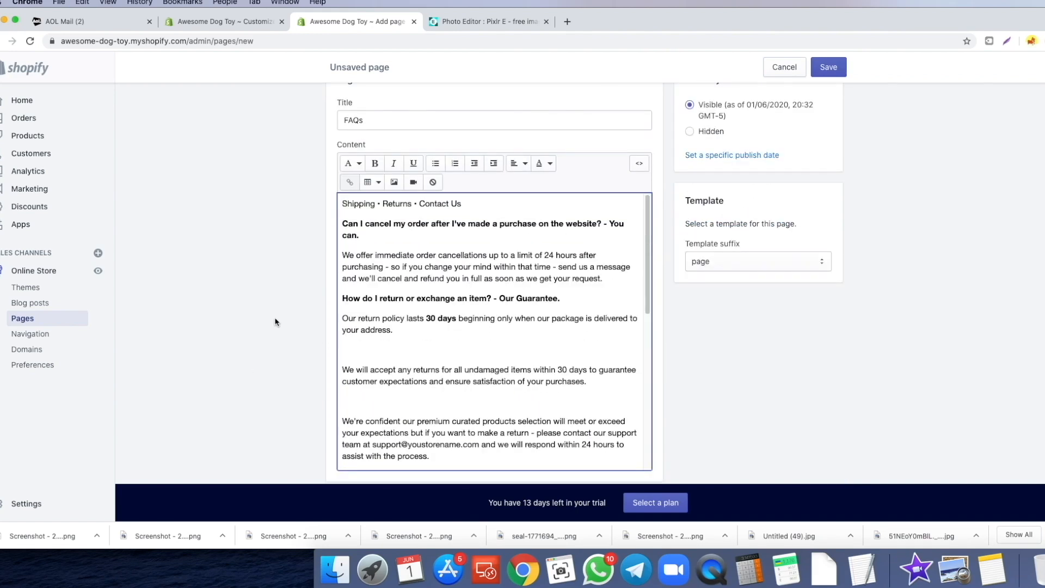
scroll(506, 315, "down", 4)
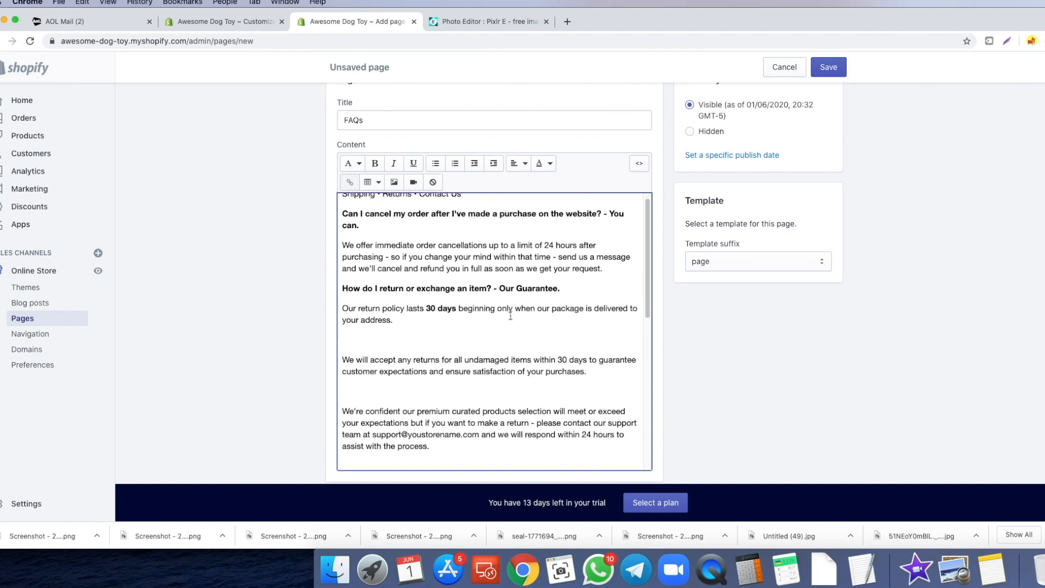
scroll(503, 303, "down", 3)
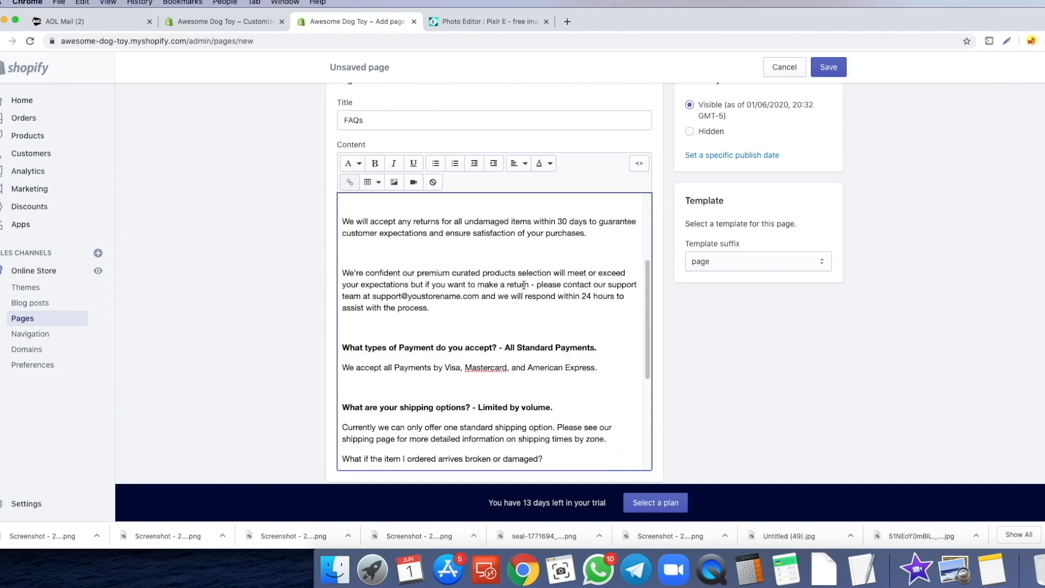
left_click_drag(409, 282, 461, 280)
type("awesomedogto")
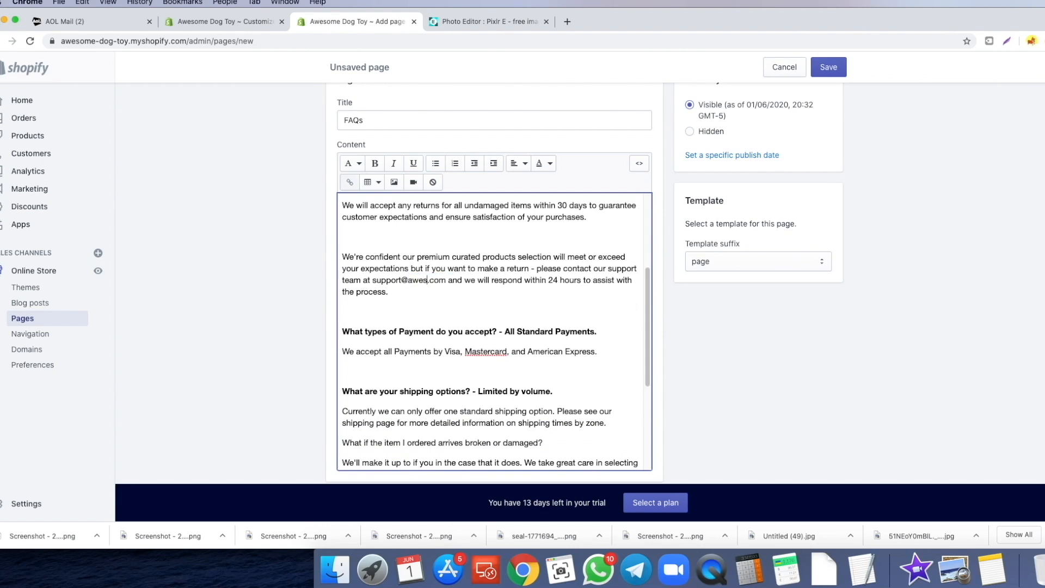
type("y")
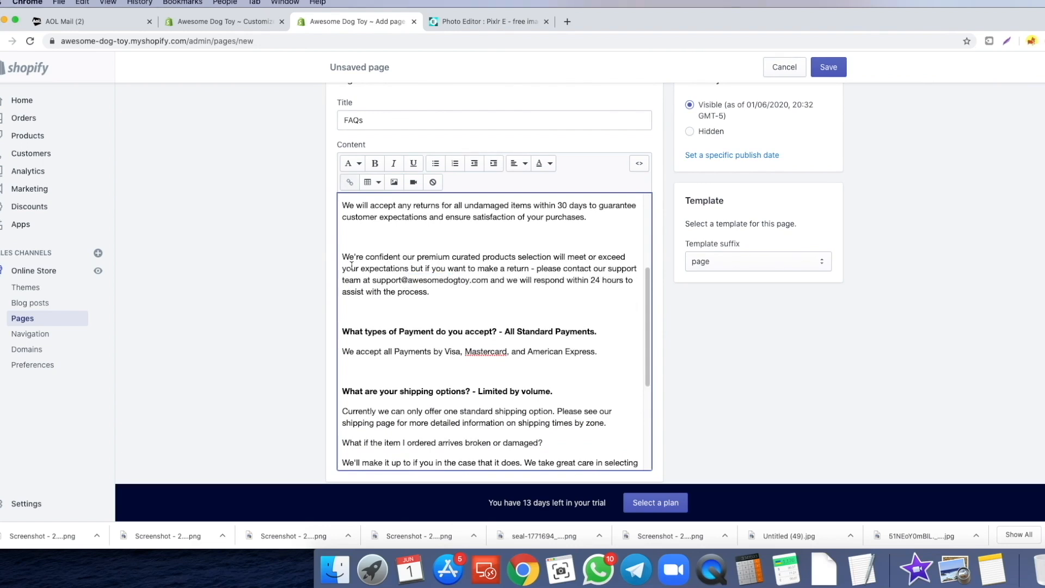
left_click_drag(373, 280, 471, 280)
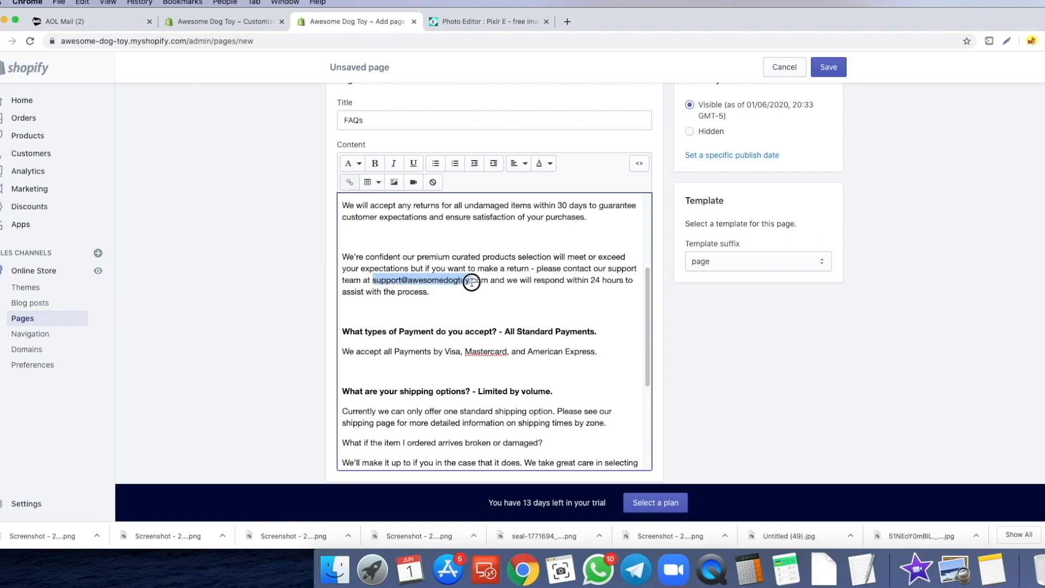
left_click(436, 294)
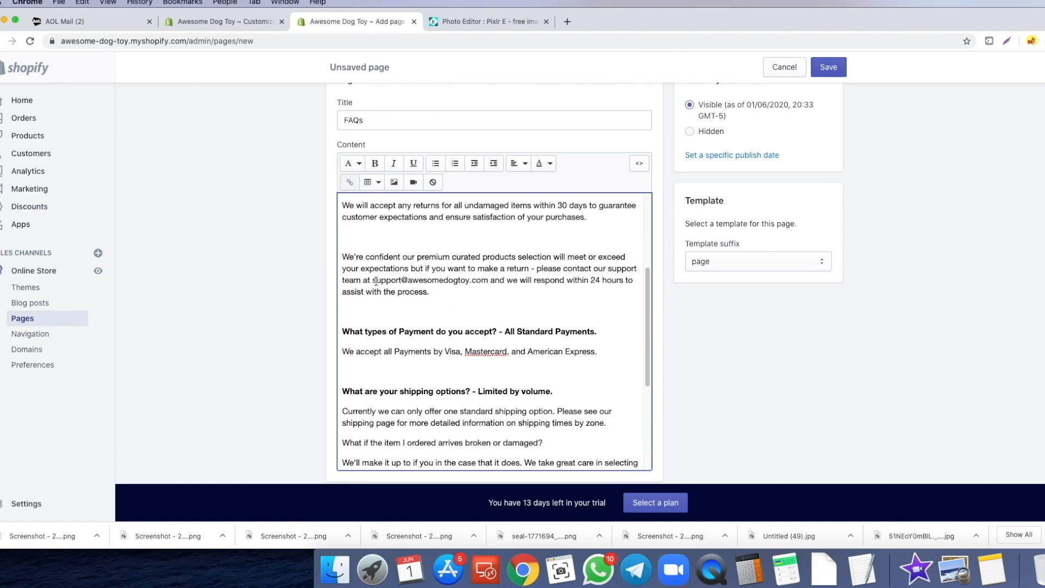
left_click_drag(374, 281, 478, 282)
left_click(459, 305)
scroll(455, 297, "down", 2)
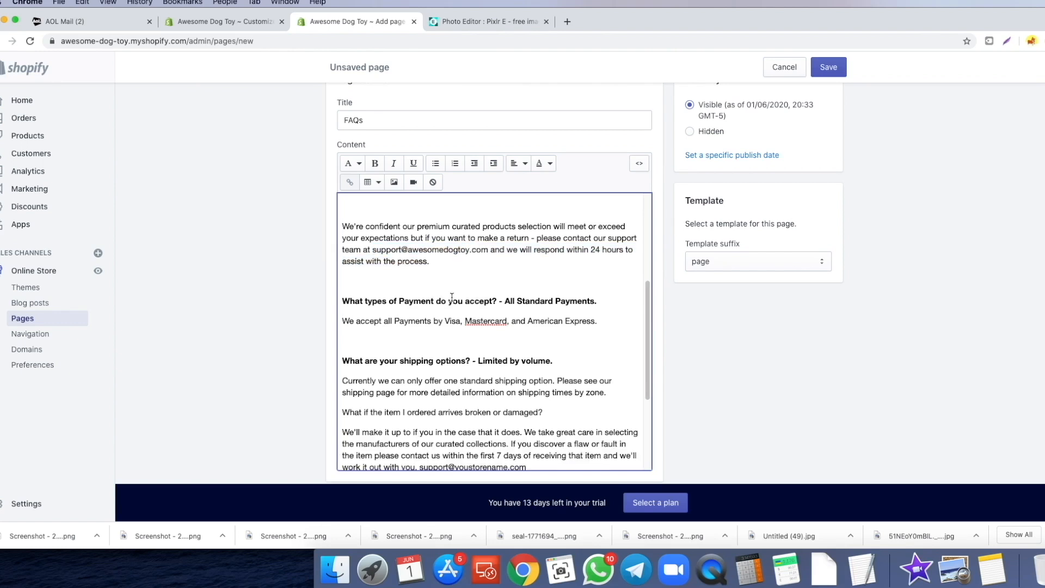
scroll(452, 297, "down", 1)
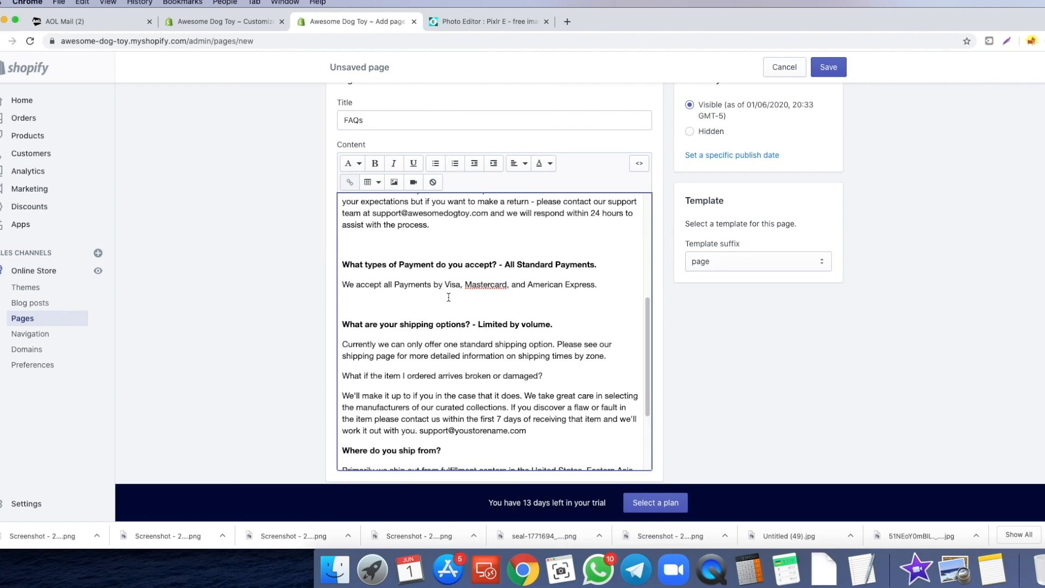
- Copy 'awesomedogtoy' and paste it over the placeholder in the damaged-item support e-mail
scroll(488, 316, "down", 3)
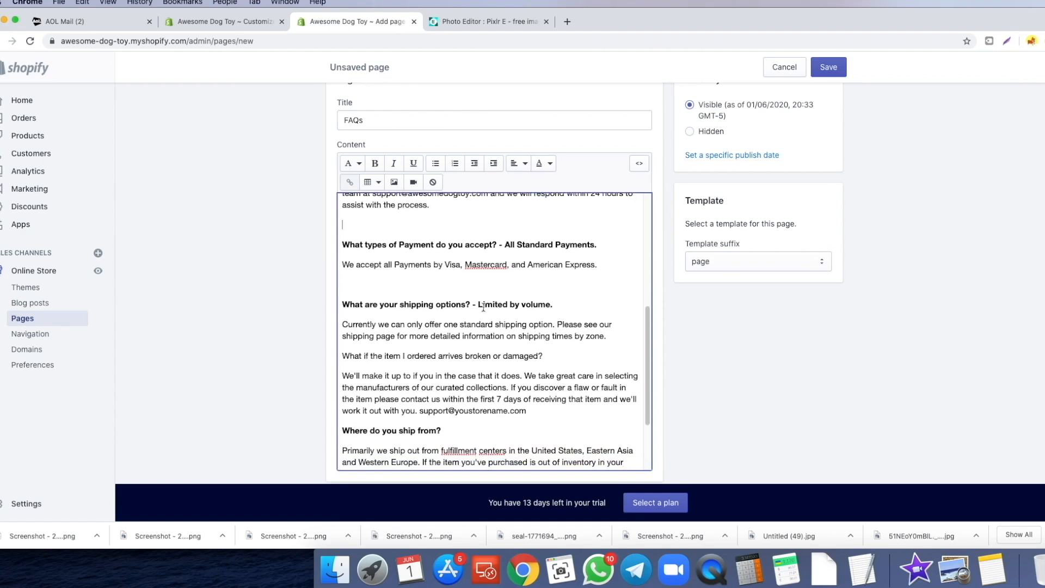
scroll(486, 308, "down", 2)
scroll(459, 362, "up", 2)
scroll(459, 362, "up", 2)
left_click_drag(408, 235, 467, 234)
right_click(466, 234)
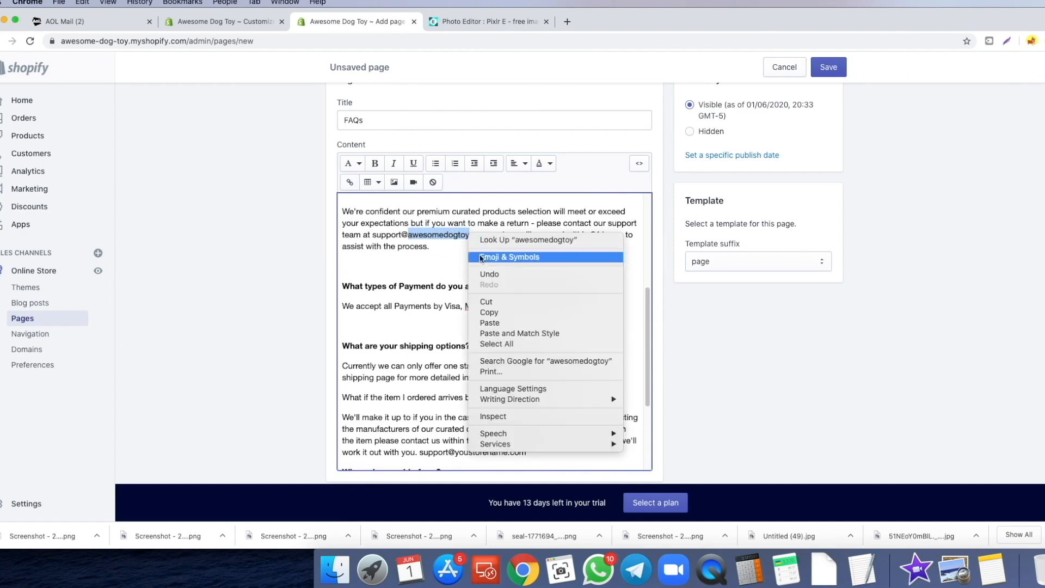
left_click(479, 310)
scroll(463, 316, "down", 4)
left_click_drag(454, 335, 508, 335)
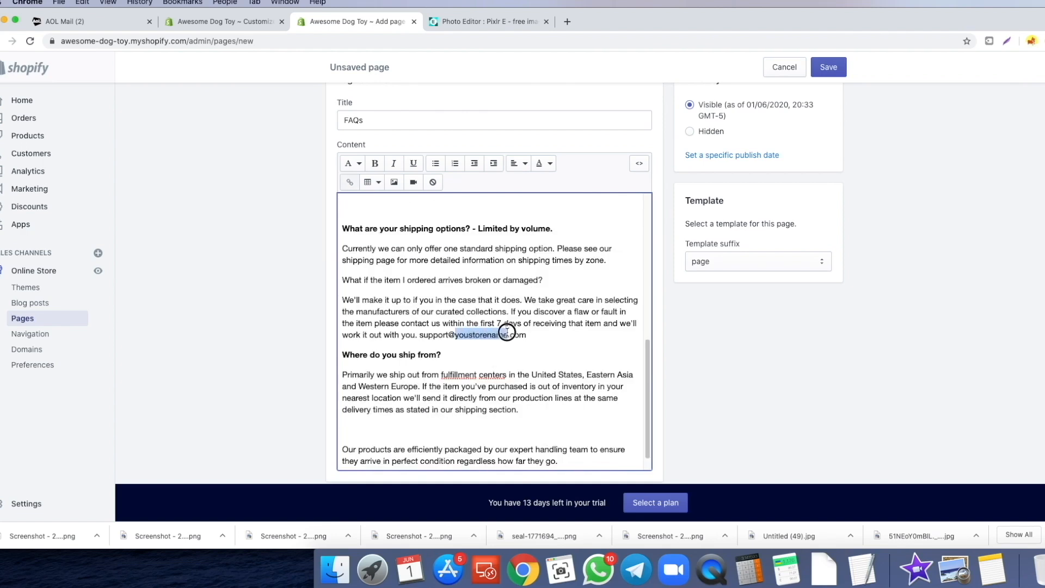
key("super+v")
- Review the FAQs opening line, selecting the words Shipping, Returns and Contact
scroll(482, 294, "up", 4)
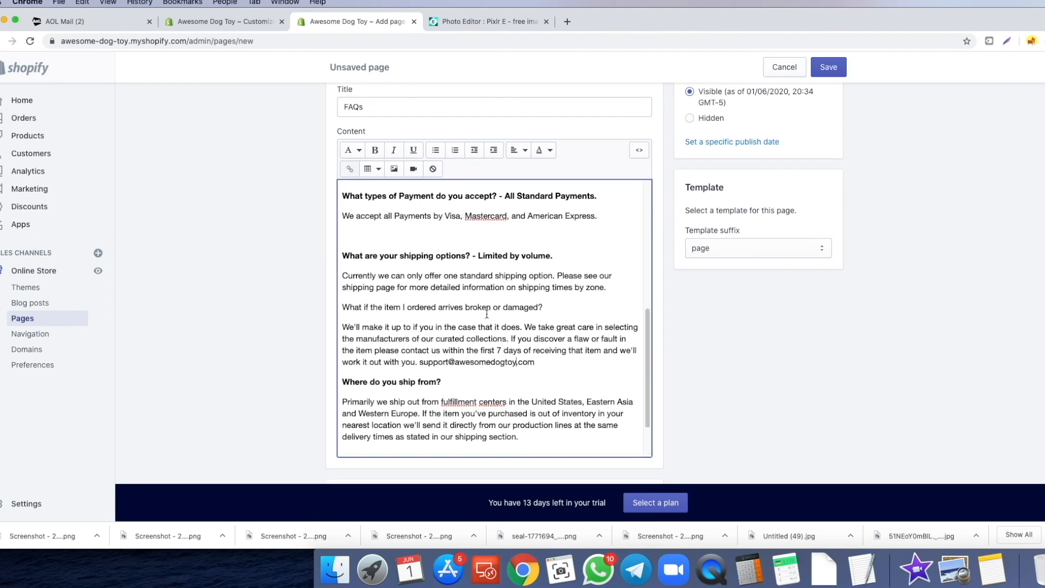
scroll(440, 292, "up", 3)
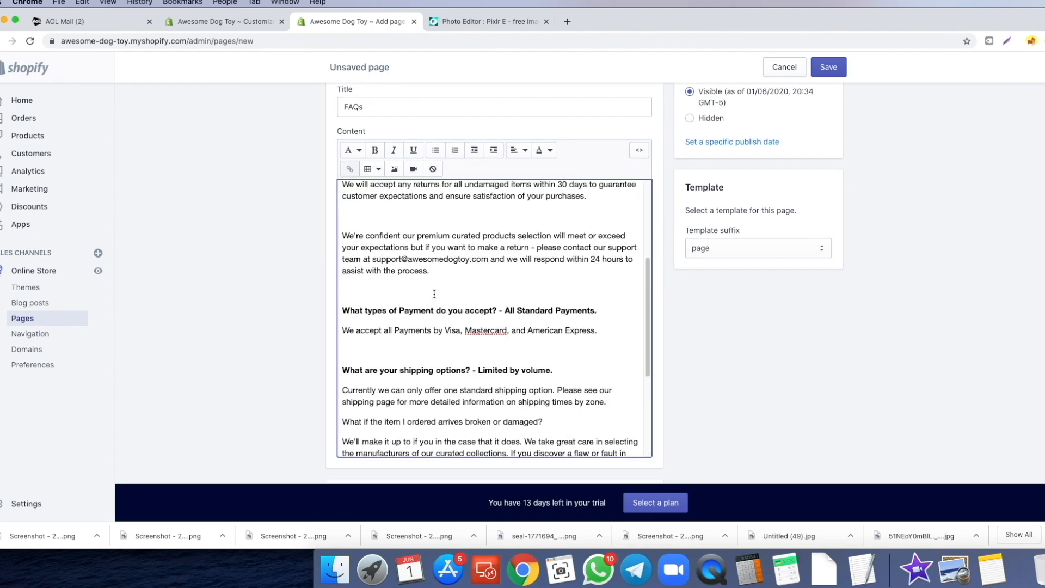
scroll(434, 293, "up", 7)
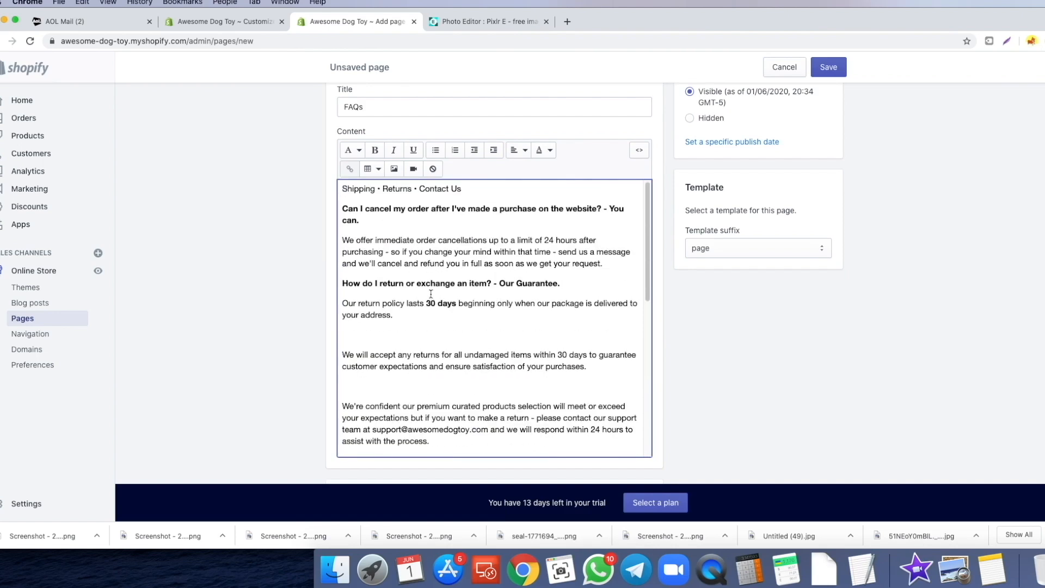
scroll(428, 294, "up", 2)
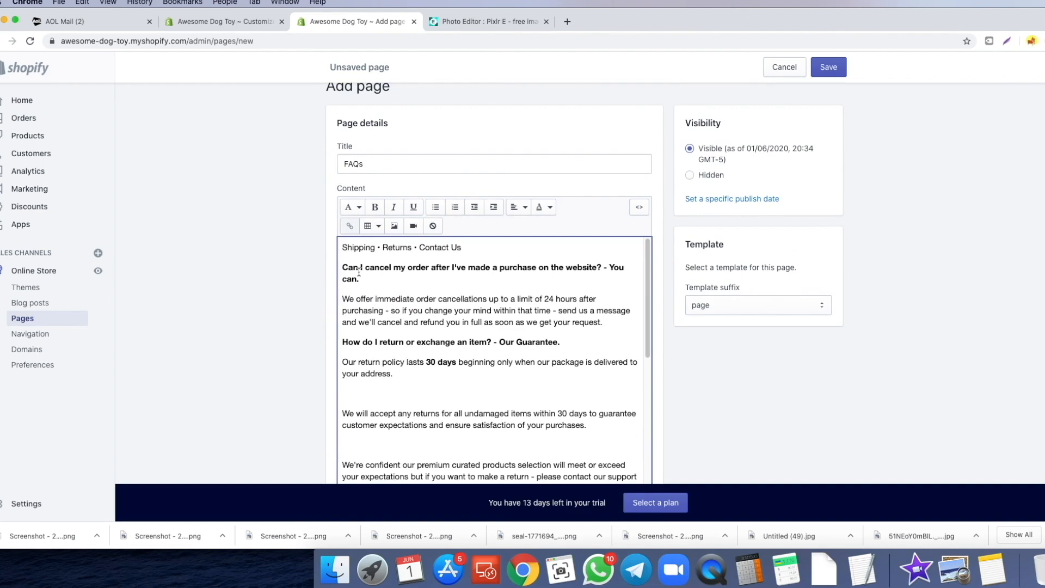
double_click(365, 247)
double_click(401, 247)
double_click(434, 247)
left_click(445, 276)
- Save the FAQs page and go to the Legal settings
left_click(833, 70)
left_click(34, 504)
left_click(735, 331)
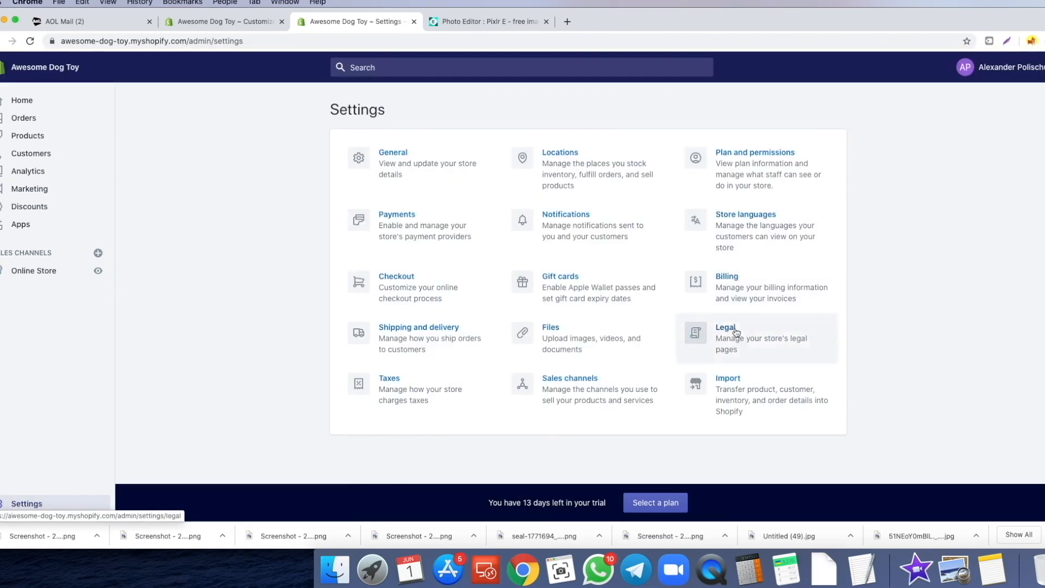
- Look over the empty refund, privacy and terms policies, then return to the Settings overview
scroll(510, 185, "down", 8)
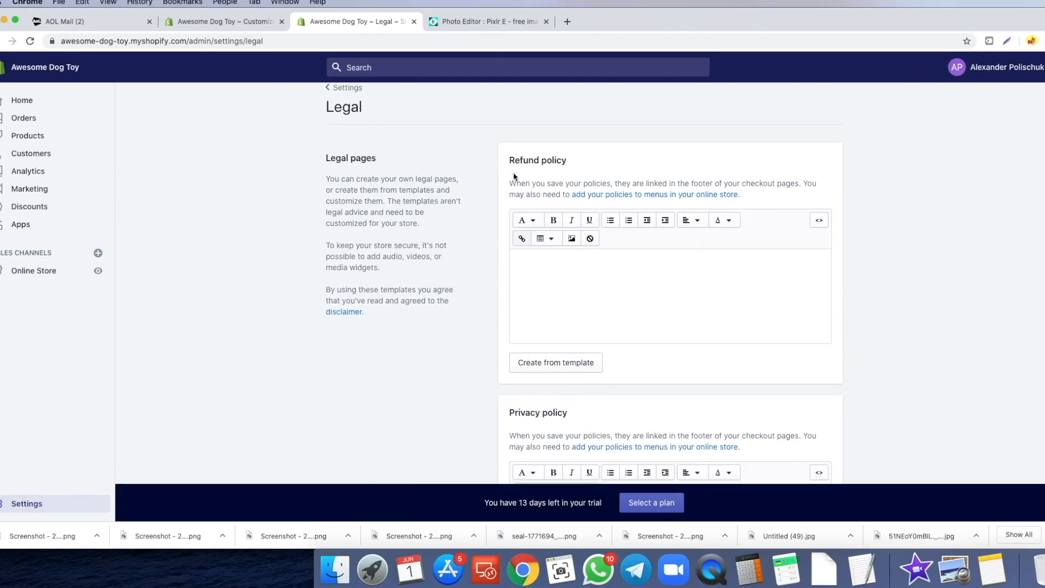
scroll(478, 242, "down", 5)
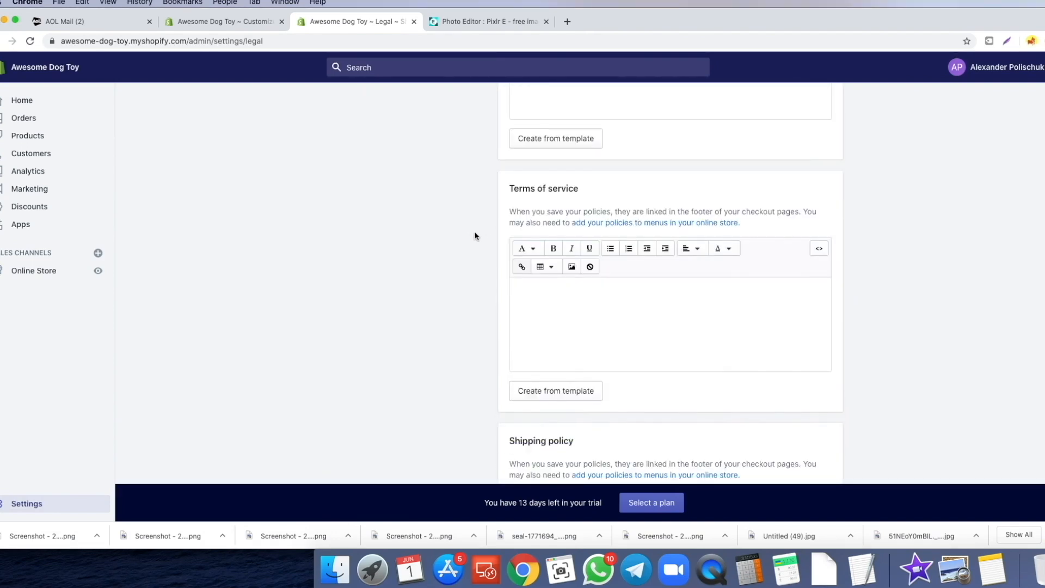
scroll(440, 283, "up", 13)
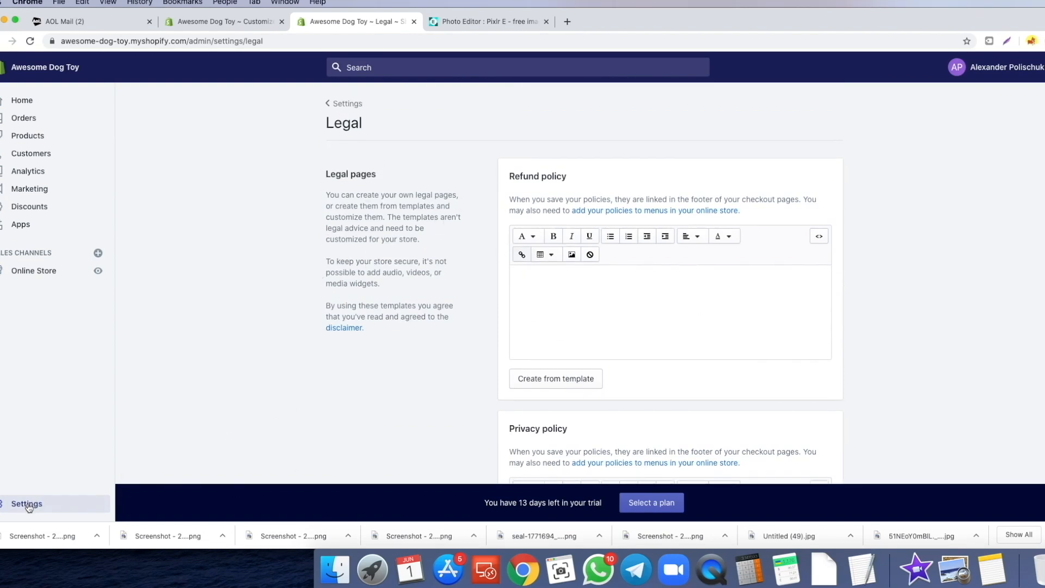
scroll(554, 347, "down", 3)
scroll(554, 347, "down", 2)
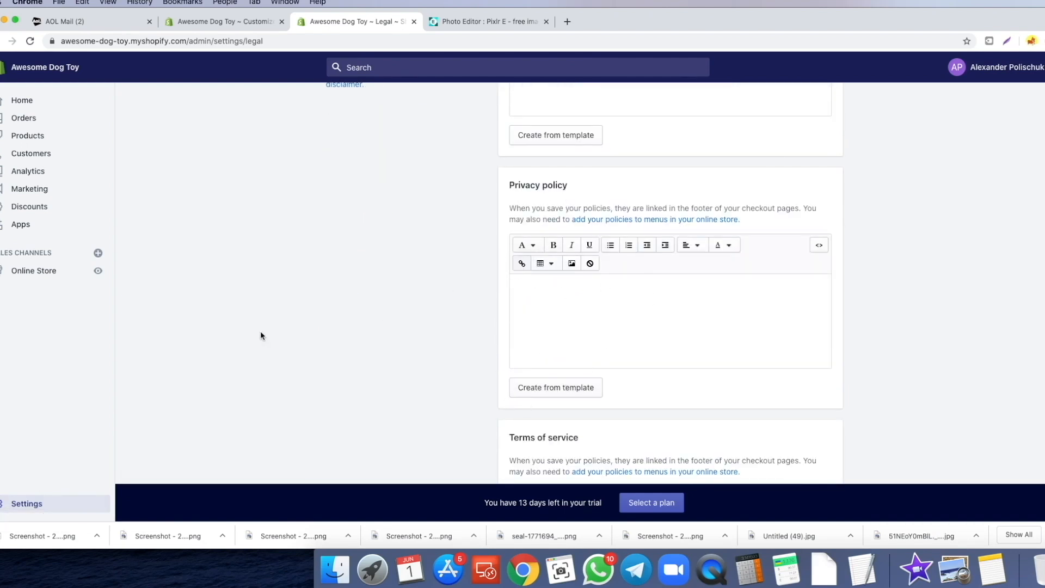
scroll(262, 336, "up", 1)
left_click(28, 509)
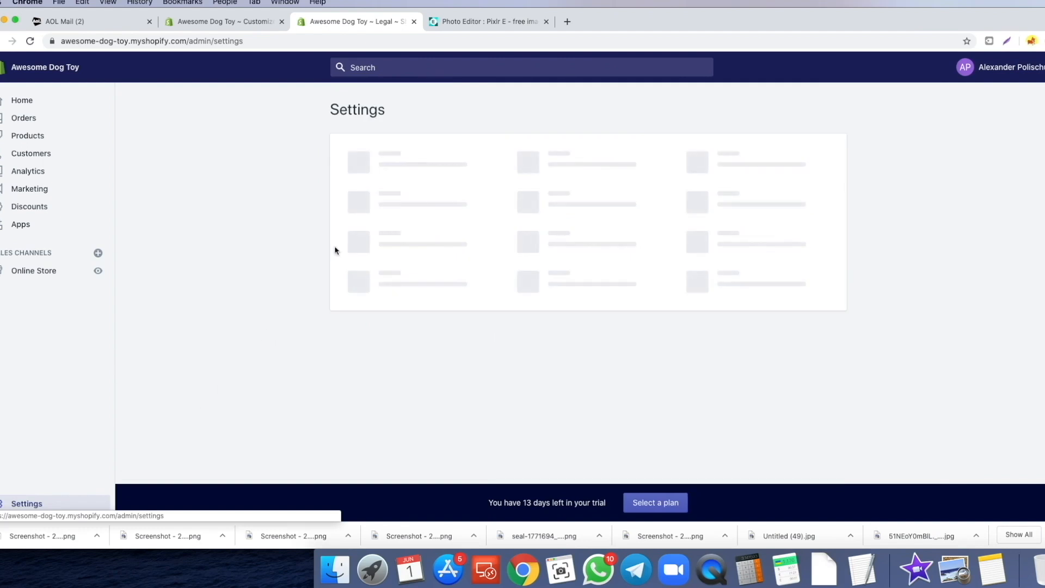
- In General settings, change the customer e-mail to a support@ address on the store domain and save
left_click(405, 158)
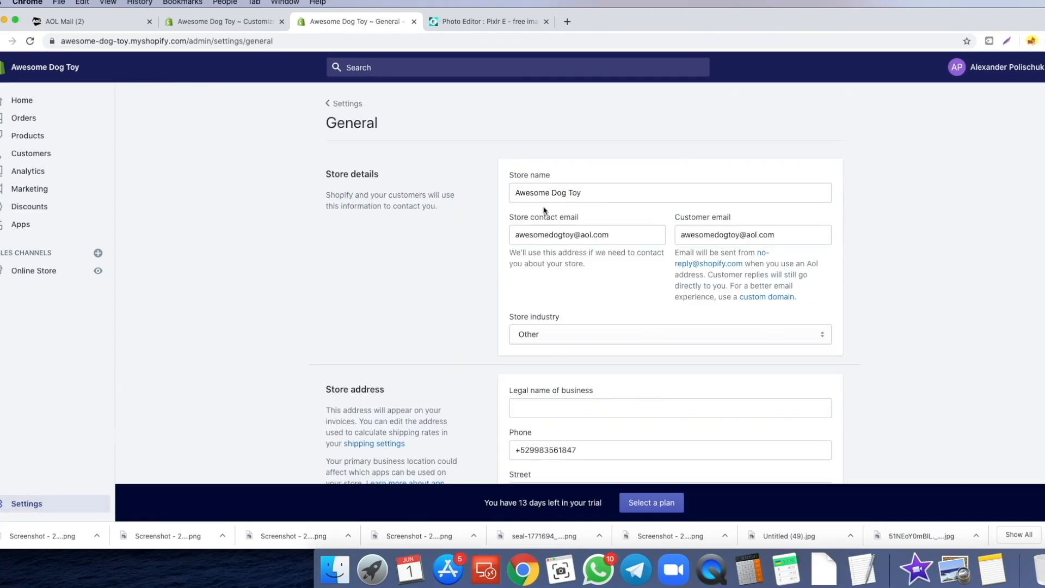
left_click_drag(616, 194, 510, 194)
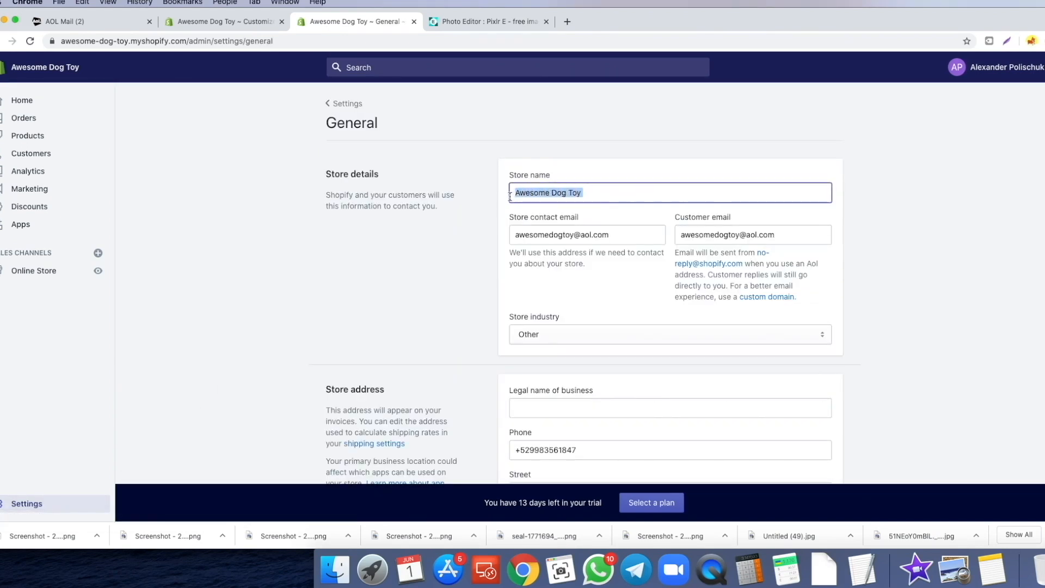
left_click(507, 196)
left_click_drag(601, 195, 508, 193)
left_click(495, 205)
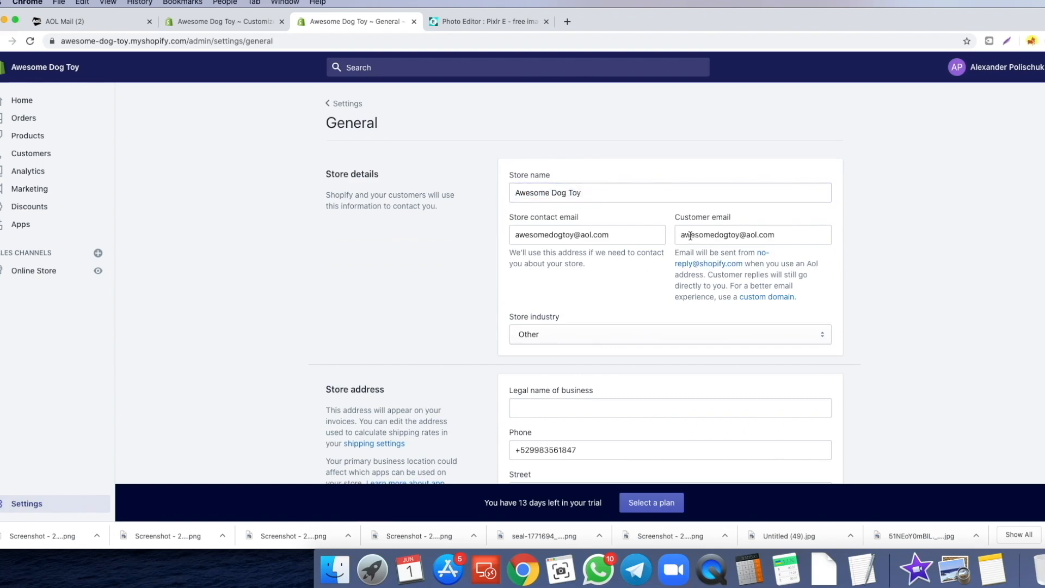
left_click_drag(697, 237, 762, 237)
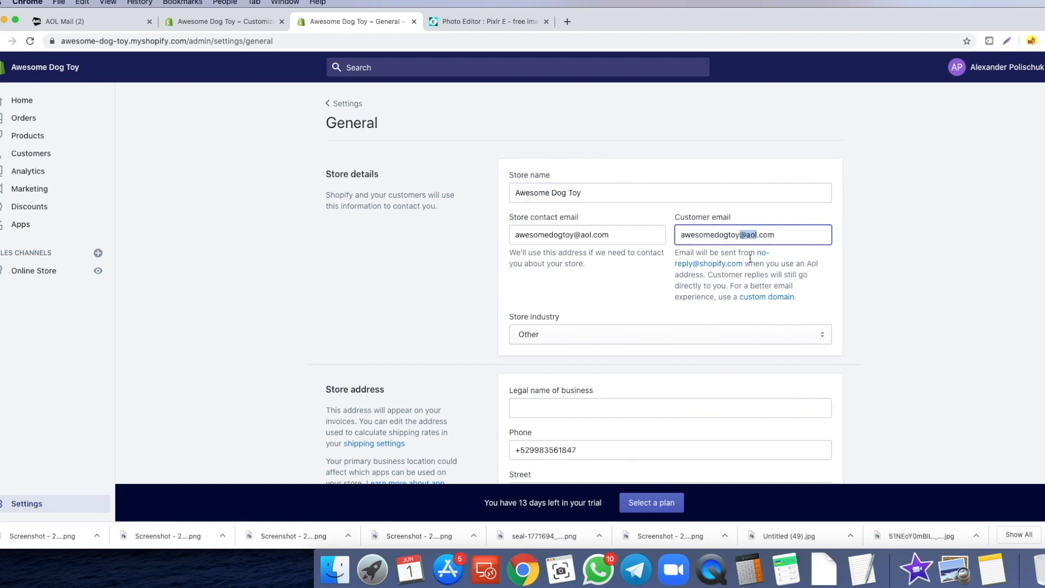
key("BackSpace")
left_click(681, 234)
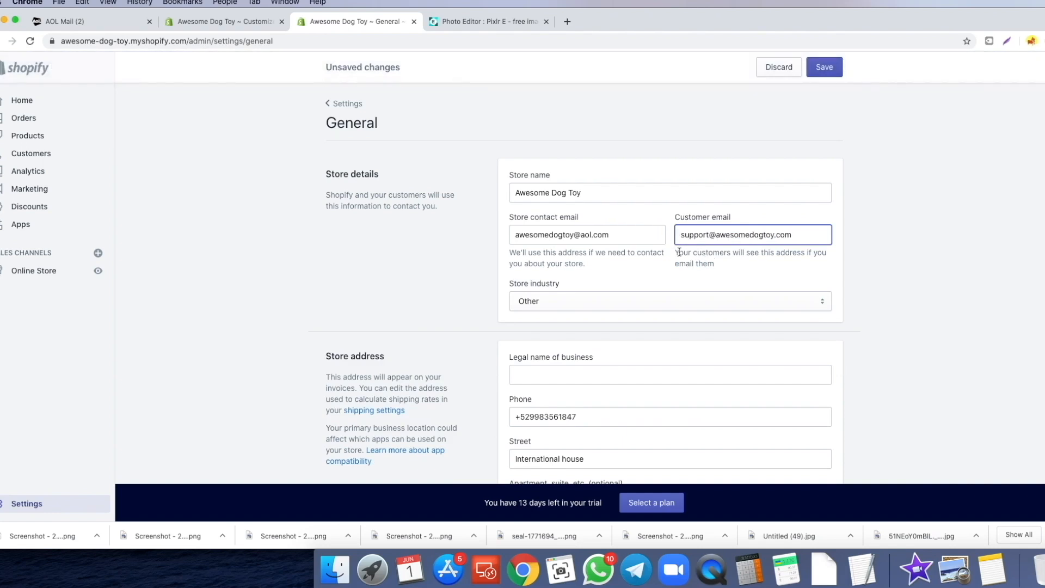
left_click(826, 68)
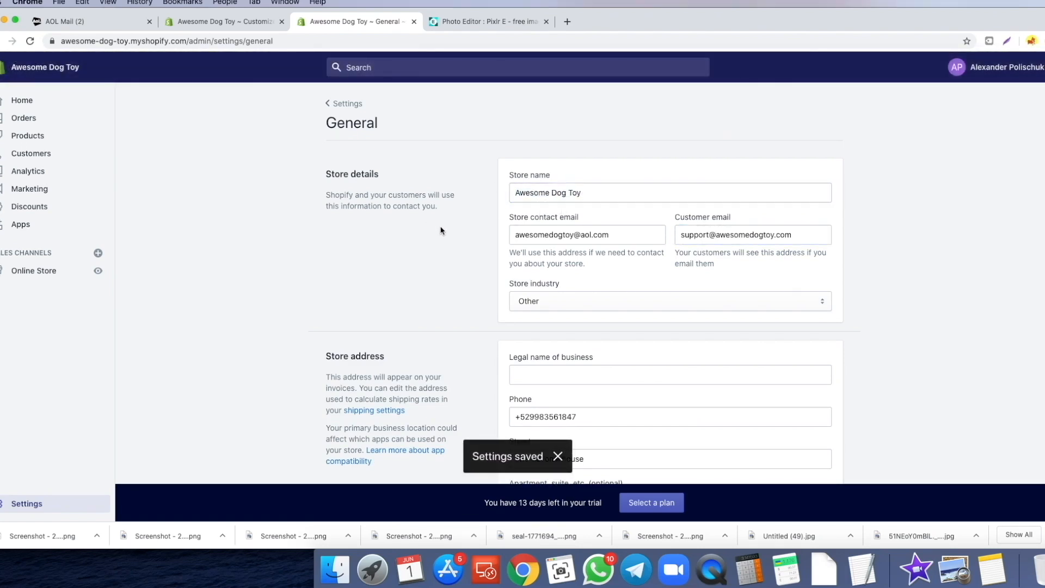
- Go back through the Settings overview to the Legal policies page
left_click_drag(789, 238, 427, 283)
left_click(417, 291)
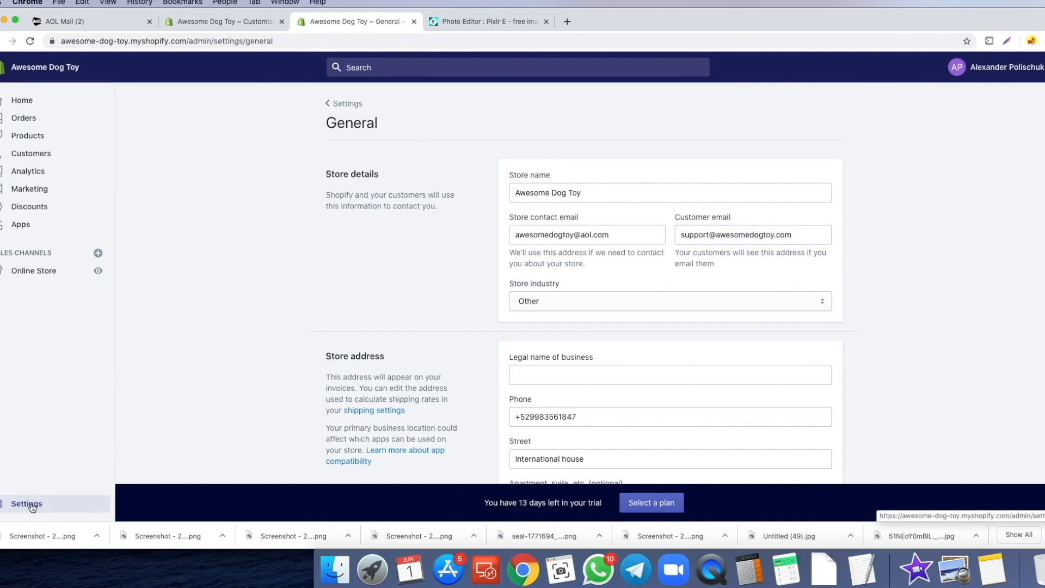
left_click(26, 503)
left_click(735, 333)
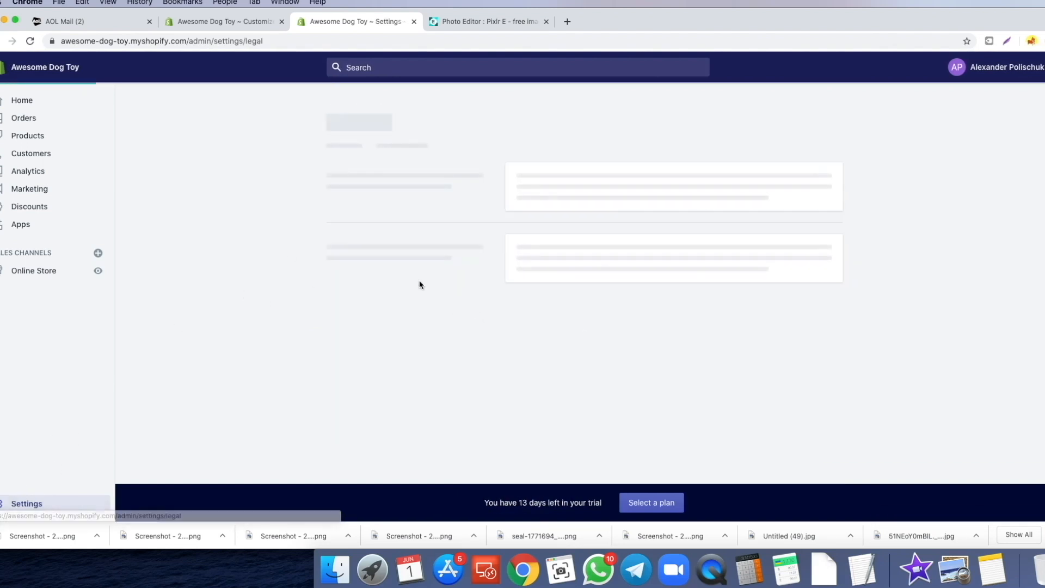
scroll(411, 258, "down", 5)
- Fill the Privacy policy from the template and check its contact support e-mail
scroll(410, 257, "down", 4)
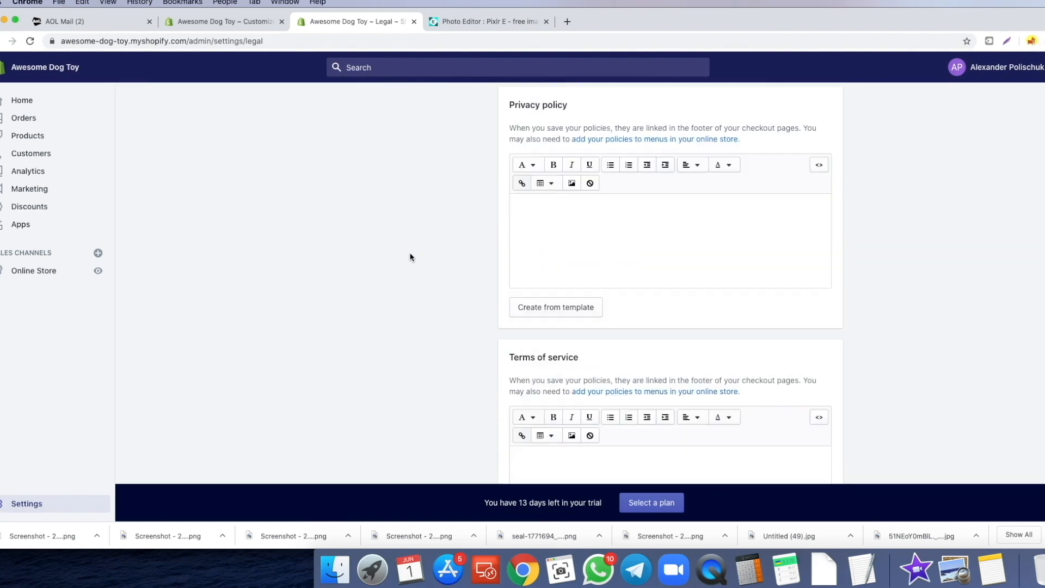
left_click(524, 311)
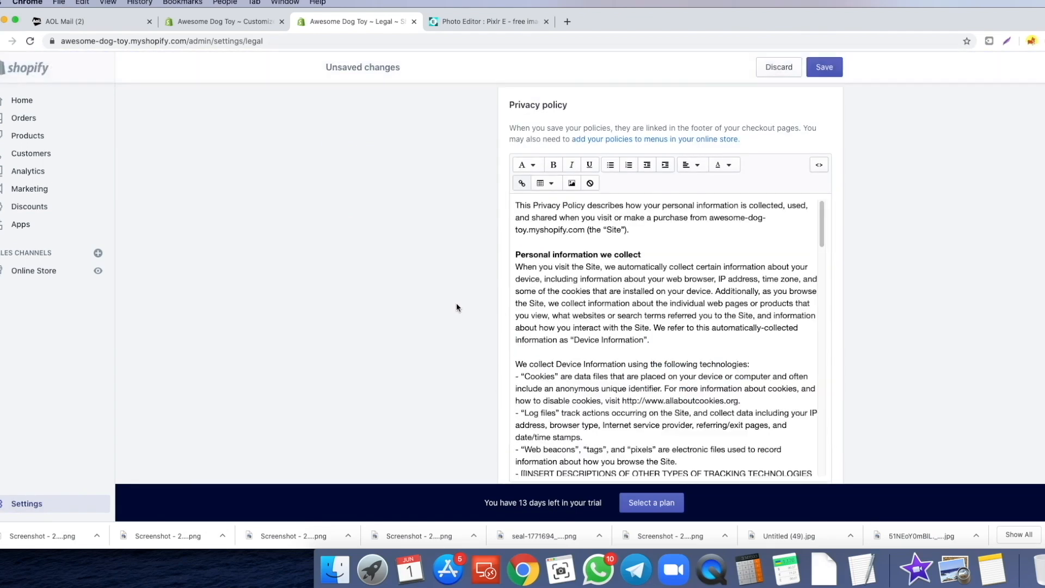
scroll(599, 292, "down", 1)
scroll(661, 234, "down", 5)
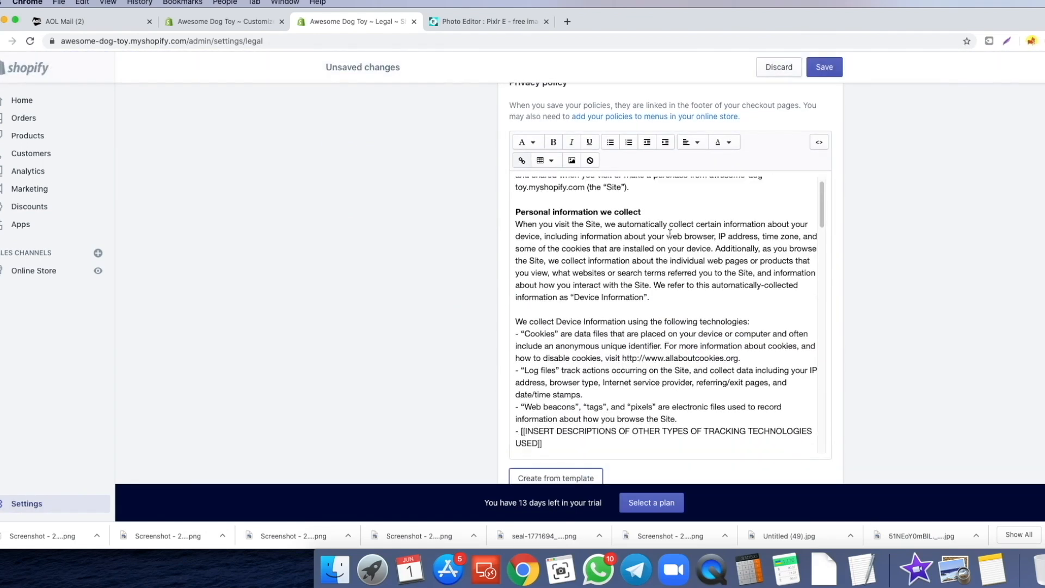
scroll(667, 240, "down", 20)
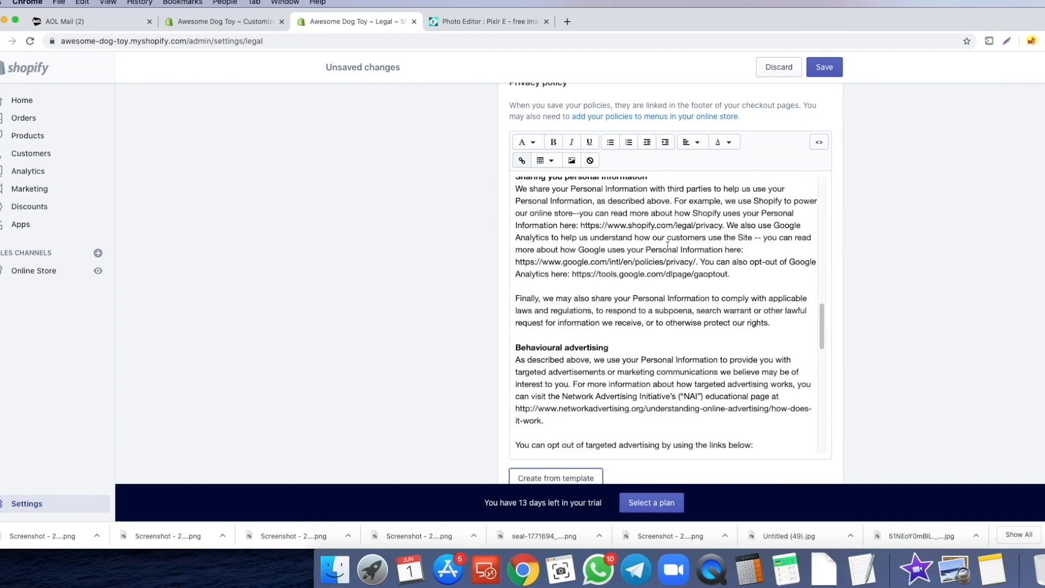
scroll(666, 246, "down", 15)
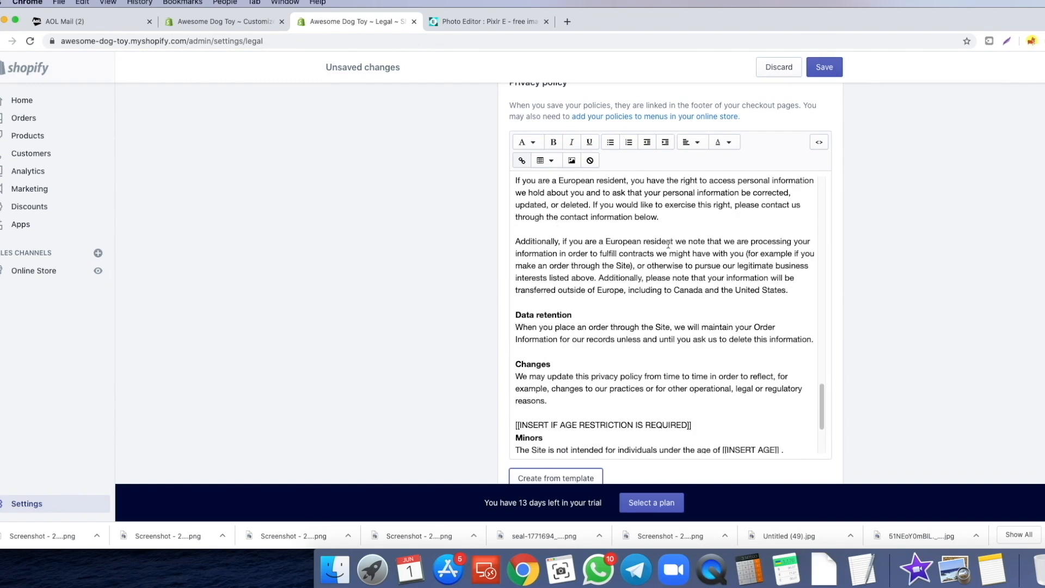
scroll(658, 259, "up", 4)
double_click(565, 299)
double_click(532, 298)
left_click(456, 300)
scroll(455, 300, "down", 4)
scroll(455, 297, "down", 5)
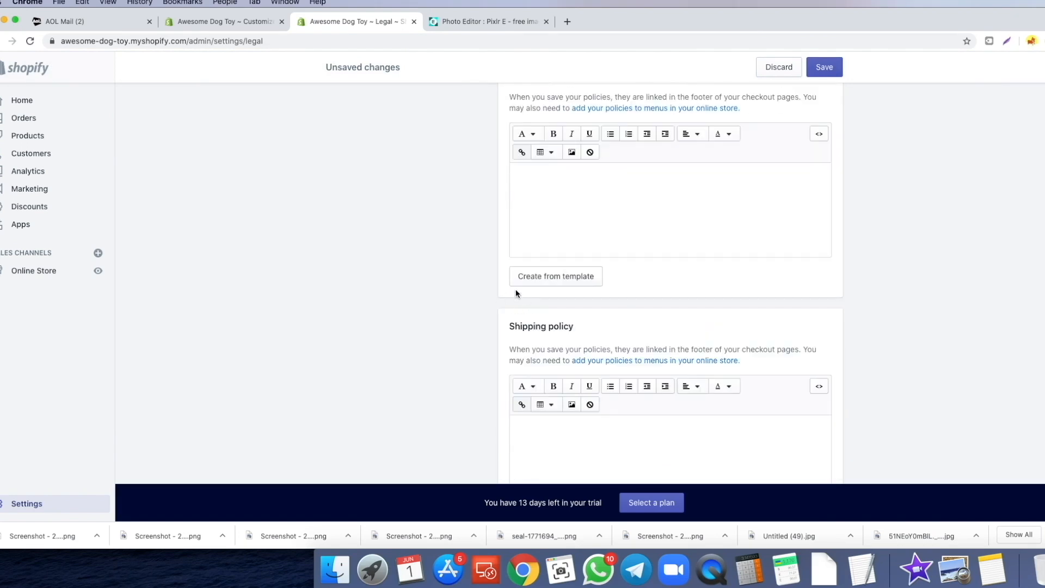
- Fill the Terms of service from the template and return to the top of the page
left_click(518, 285)
scroll(451, 290, "down", 4)
scroll(460, 280, "up", 15)
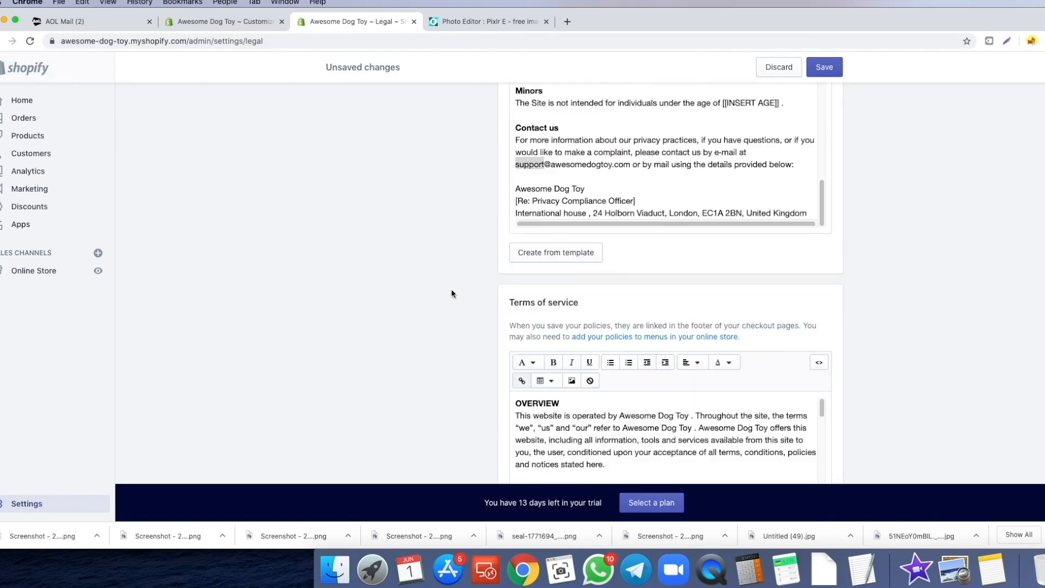
scroll(490, 280, "up", 1)
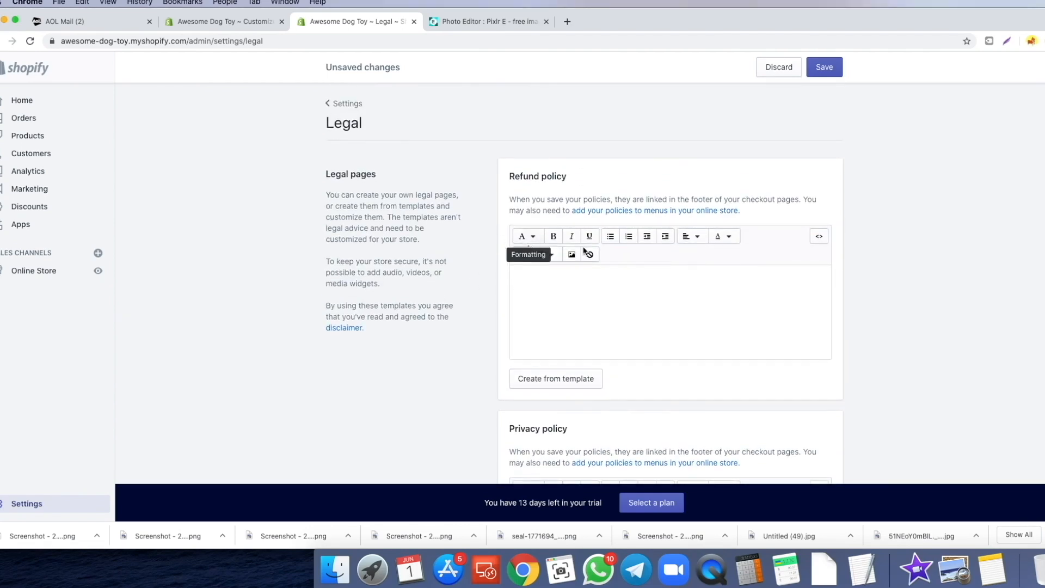
key("ctrl+Up")
- Paste the prepared return policy into the Refund policy and put awesomedogtoy in its support e-mail
left_click(602, 308)
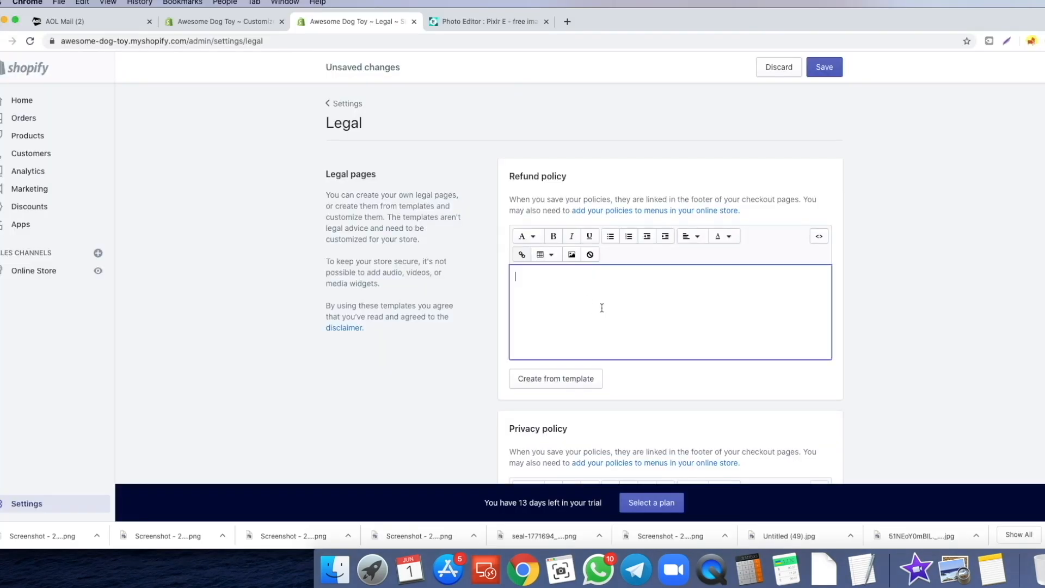
key("super+v")
scroll(562, 345, "down", 1)
left_click_drag(725, 387, 775, 388)
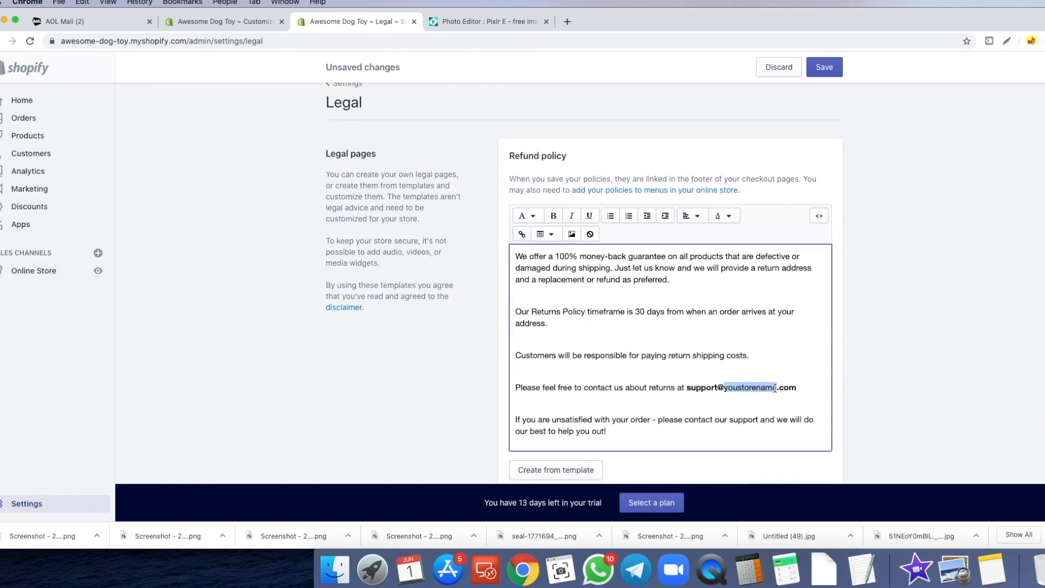
left_click_drag(695, 386, 794, 384)
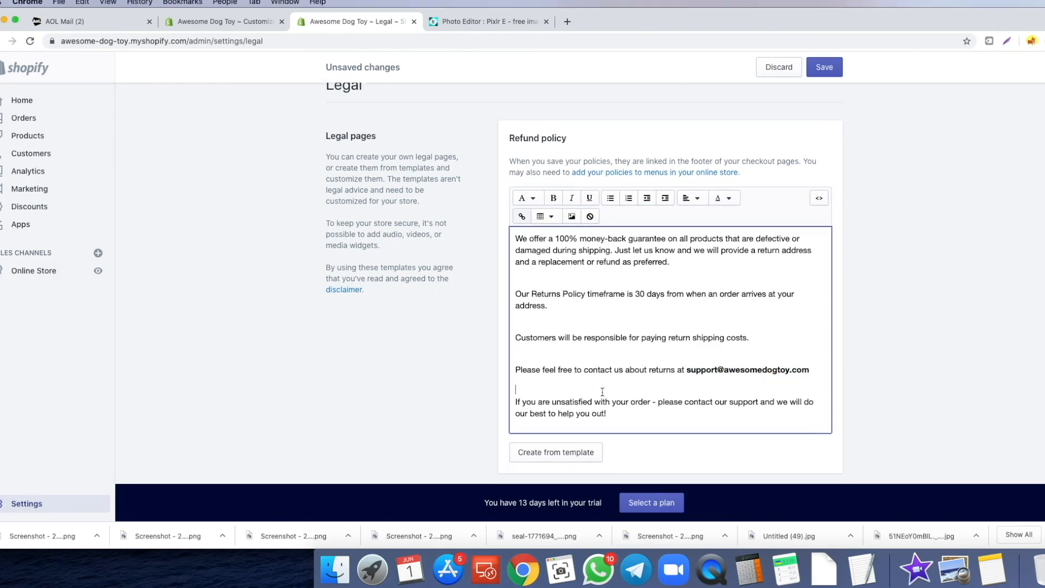
scroll(457, 355, "down", 20)
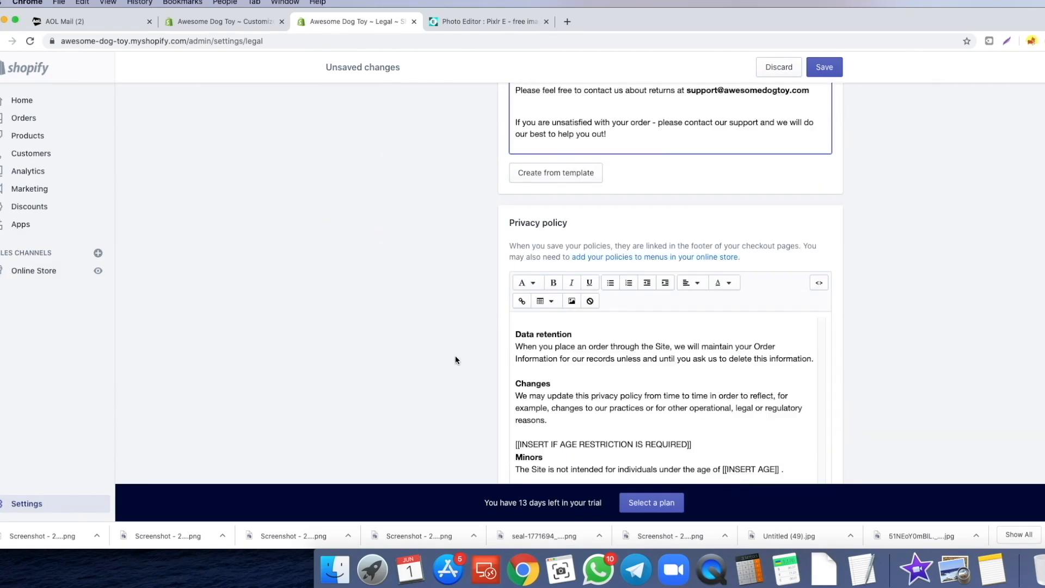
- Paste the prepared shipping policy text into the empty Shipping policy
left_click(542, 349)
key("super+v")
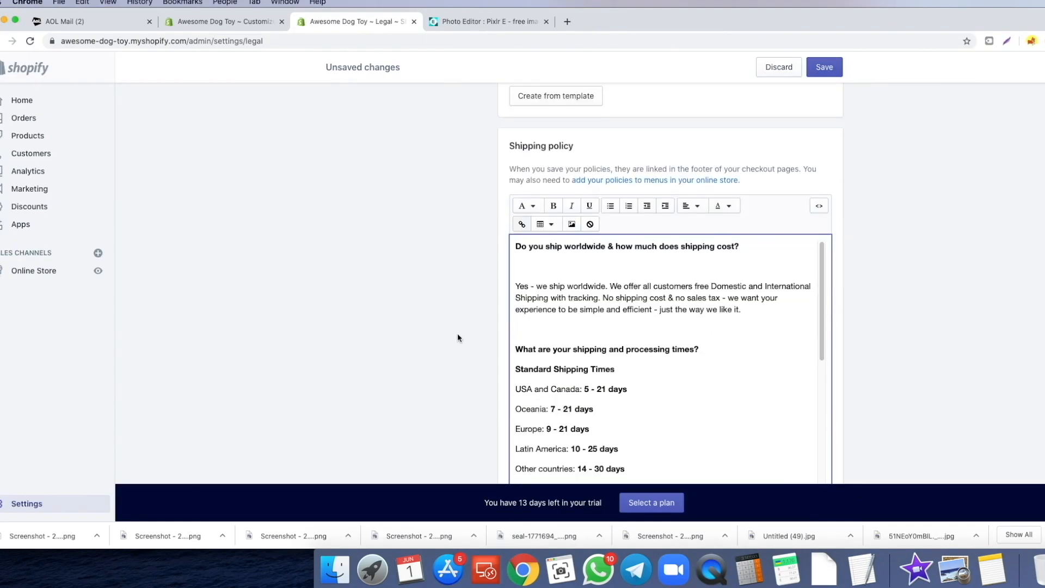
scroll(457, 334, "down", 2)
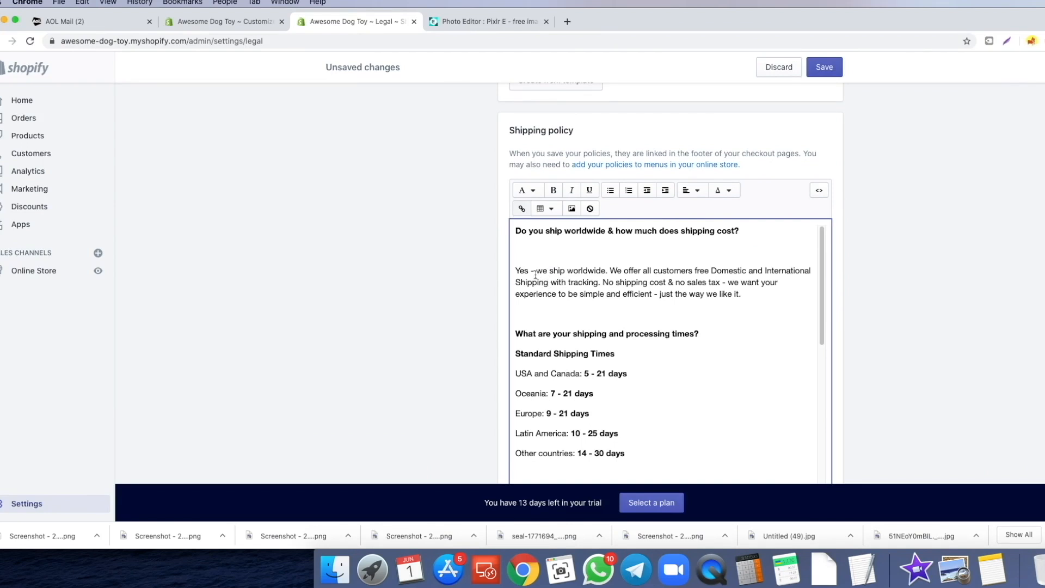
left_click_drag(538, 272, 670, 271)
left_click(671, 269)
- Replace the placeholder store name with awesomedogtoy in the Shipping policy's e-mail and last line
scroll(483, 272, "down", 1)
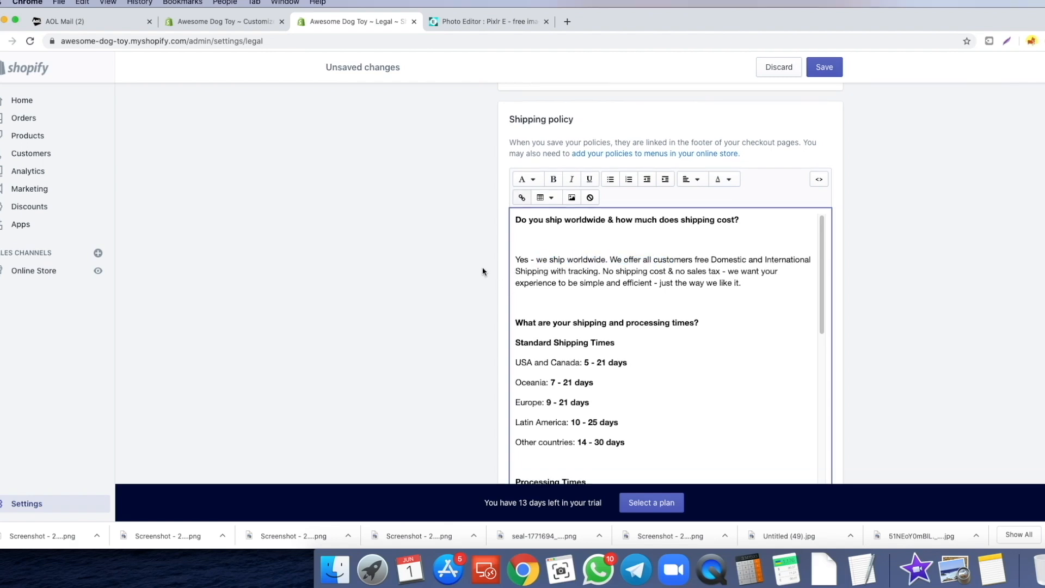
scroll(585, 303, "down", 1)
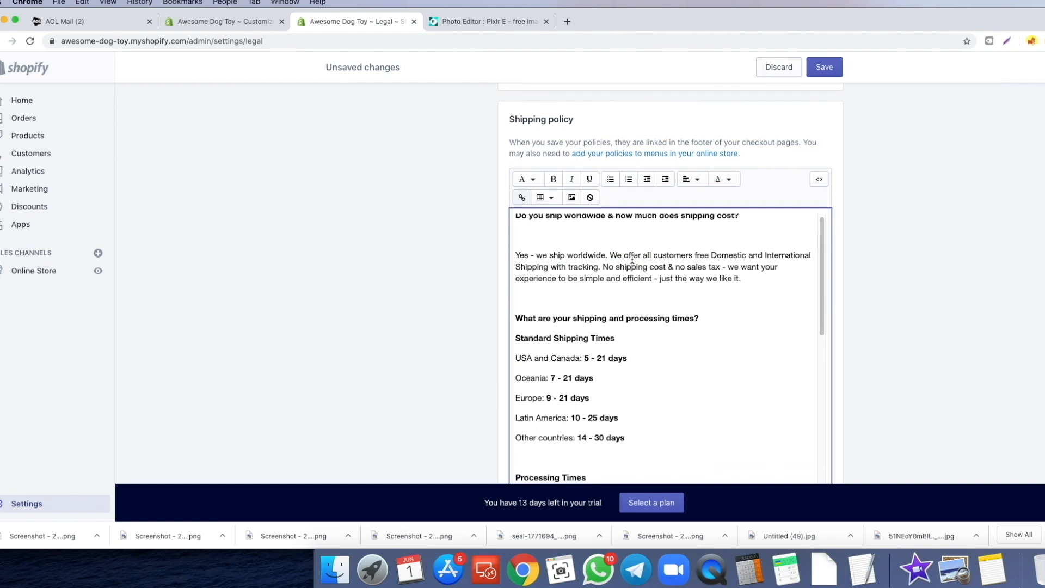
scroll(626, 264, "up", 1)
scroll(655, 324, "down", 5)
scroll(599, 303, "down", 8)
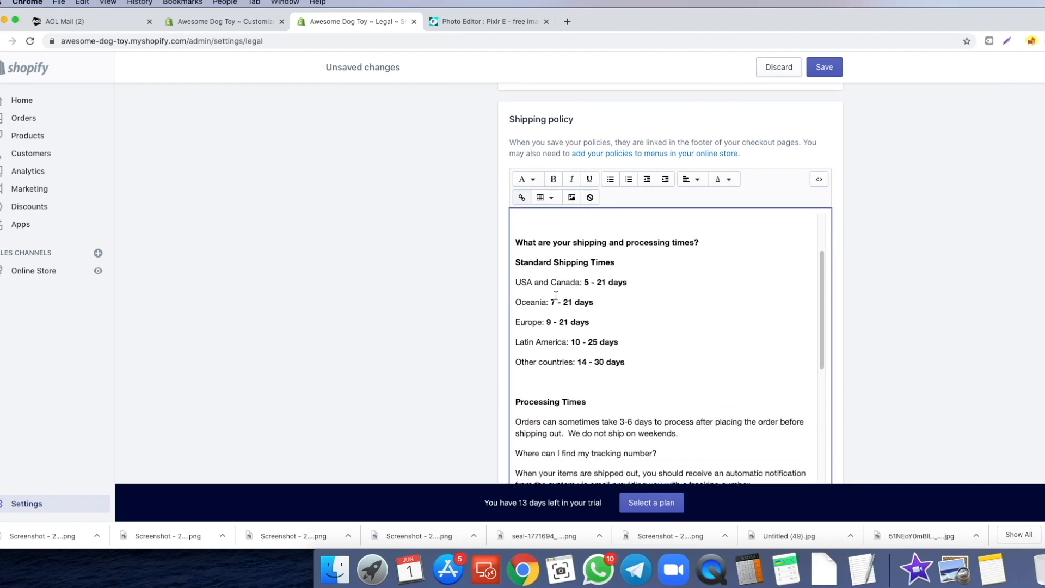
scroll(569, 306, "down", 12)
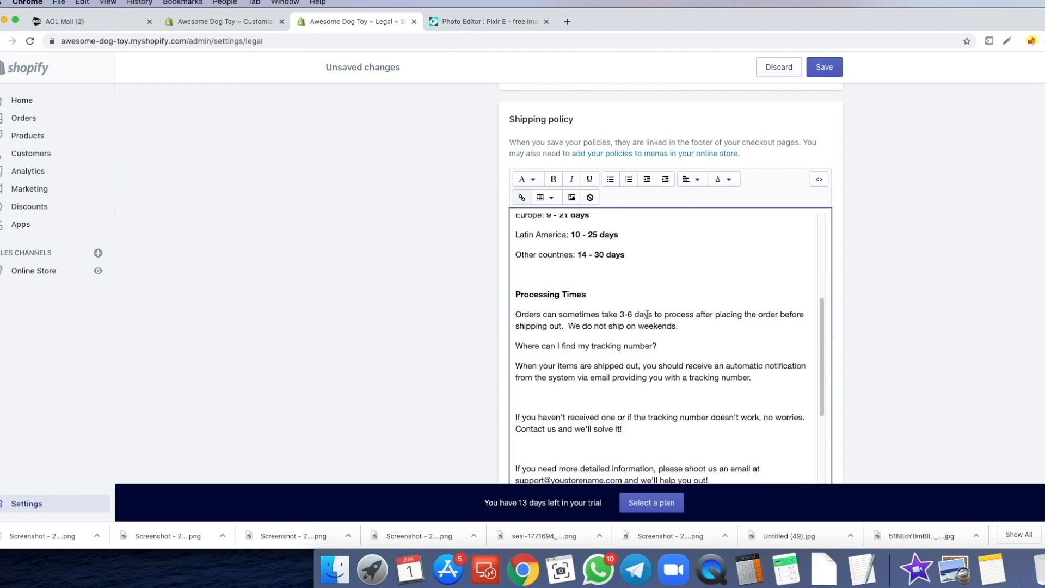
left_click_drag(553, 317, 603, 317)
type("awesomedogtoy")
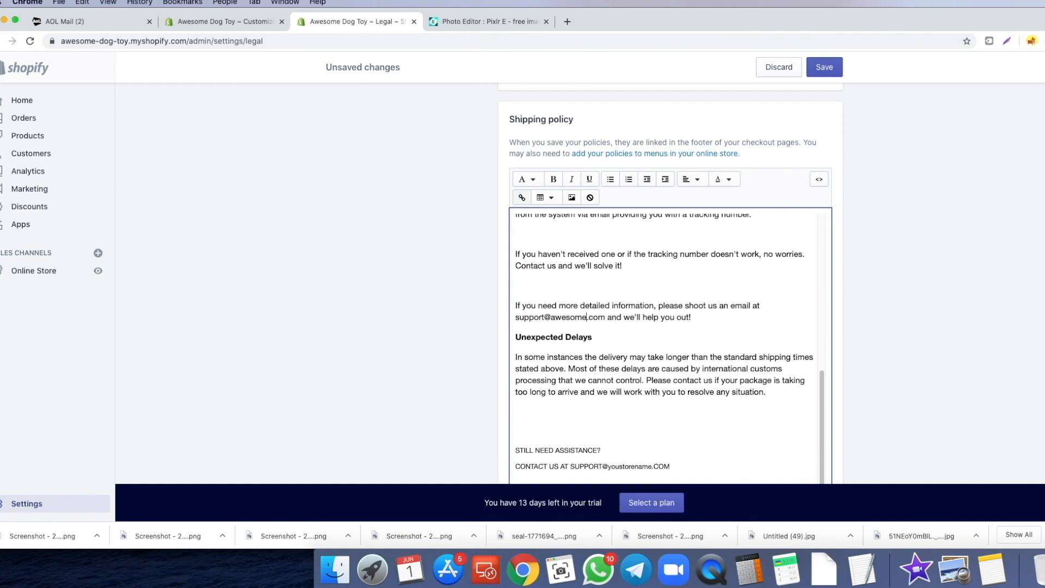
scroll(615, 341, "down", 2)
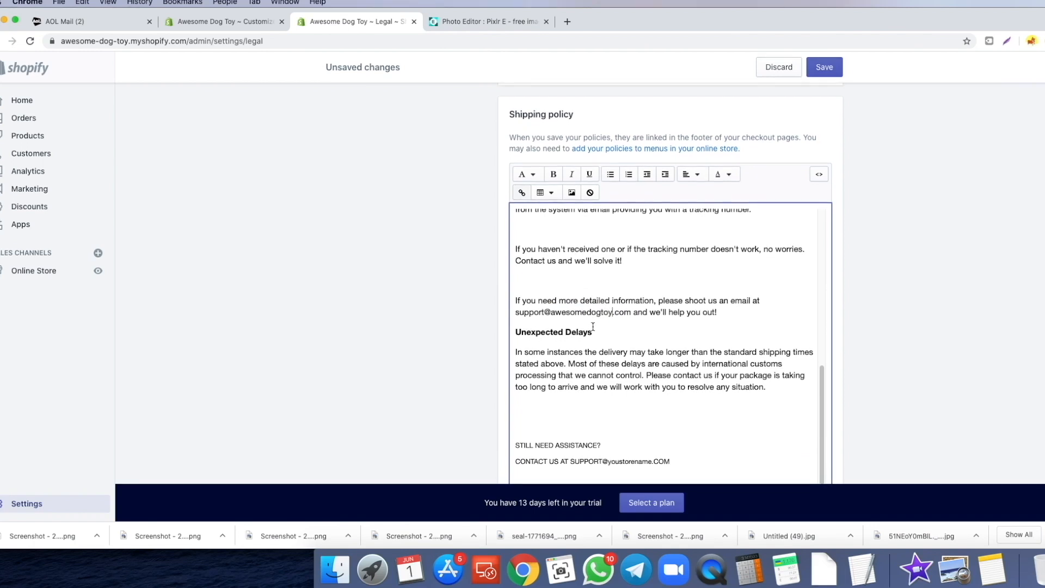
scroll(618, 341, "down", 3)
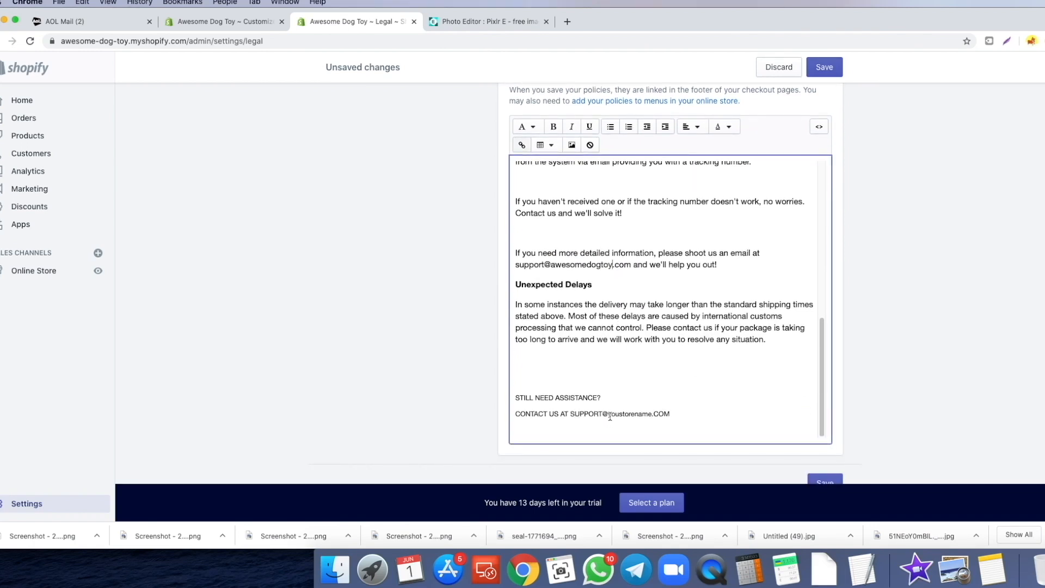
double_click(609, 414)
type("awesomedogtoy")
- Bold the two closing contact lines, capitalize the store name as AWESOMEDOGTOY, and save the policies
left_click_drag(680, 414, 511, 399)
left_click(557, 133)
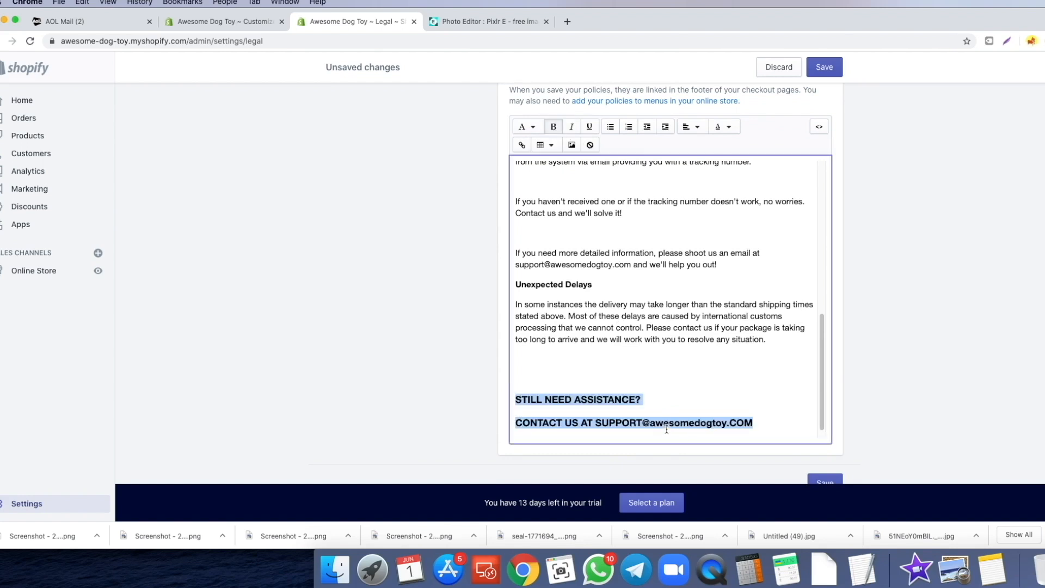
left_click_drag(651, 423, 727, 423)
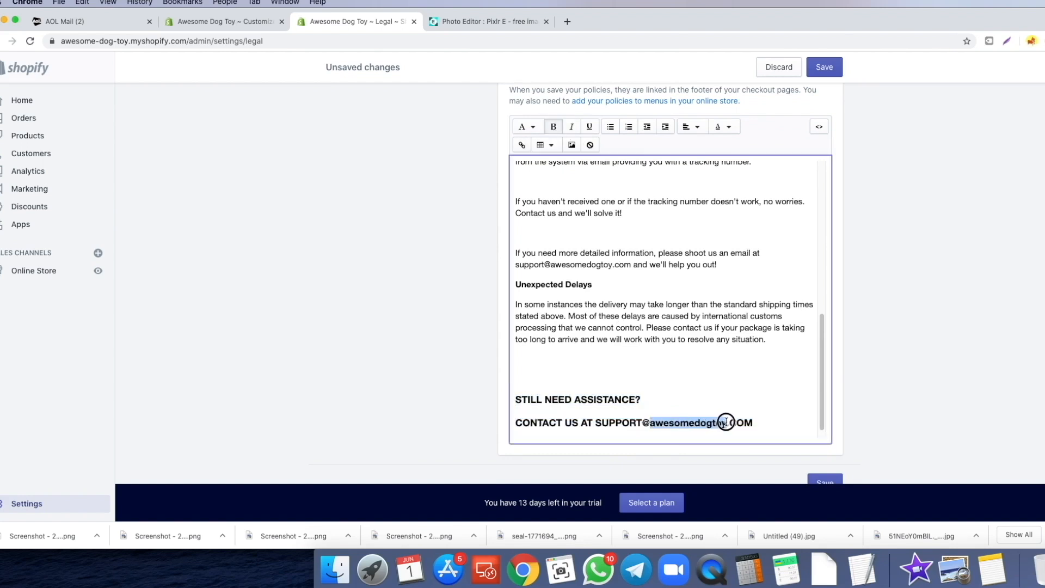
type("AWESOMEDOGTOY")
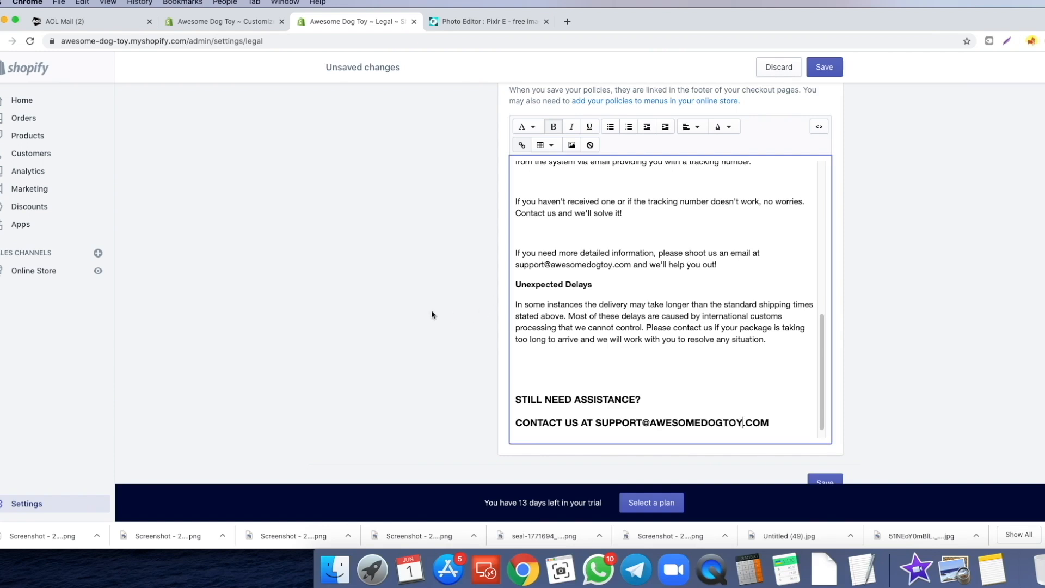
scroll(945, 155, "up", 2)
left_click(824, 67)
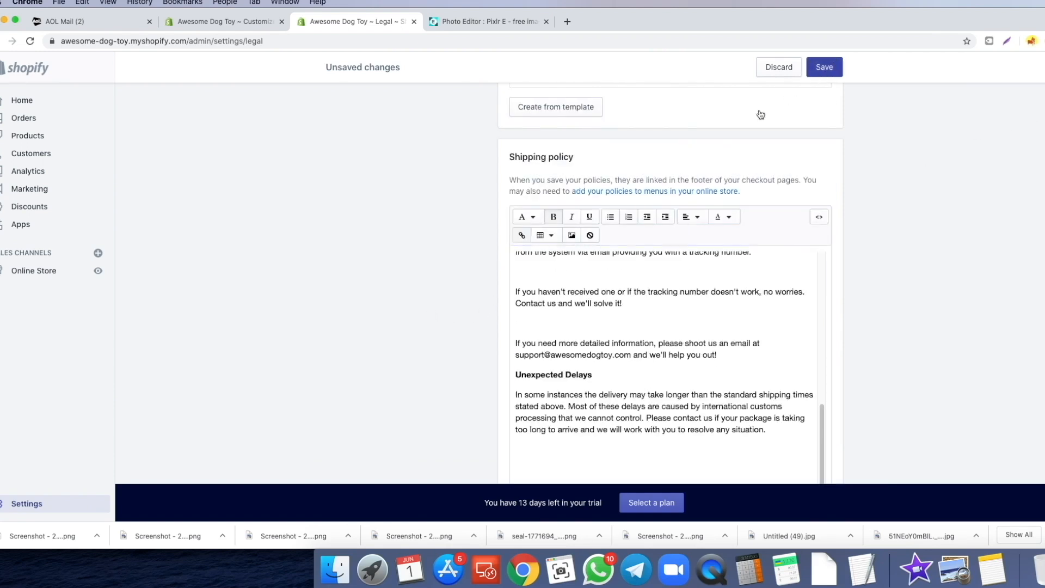
- Open the store's Pages list in a second tab and start a new page
left_click(32, 270)
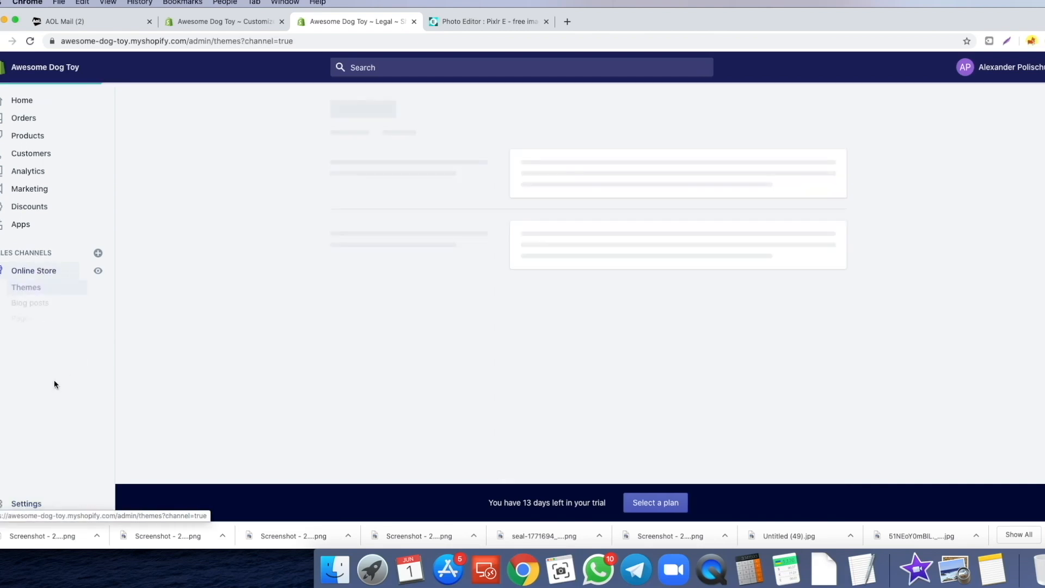
left_click(30, 323, "super")
left_click(1, 42)
left_click(470, 25)
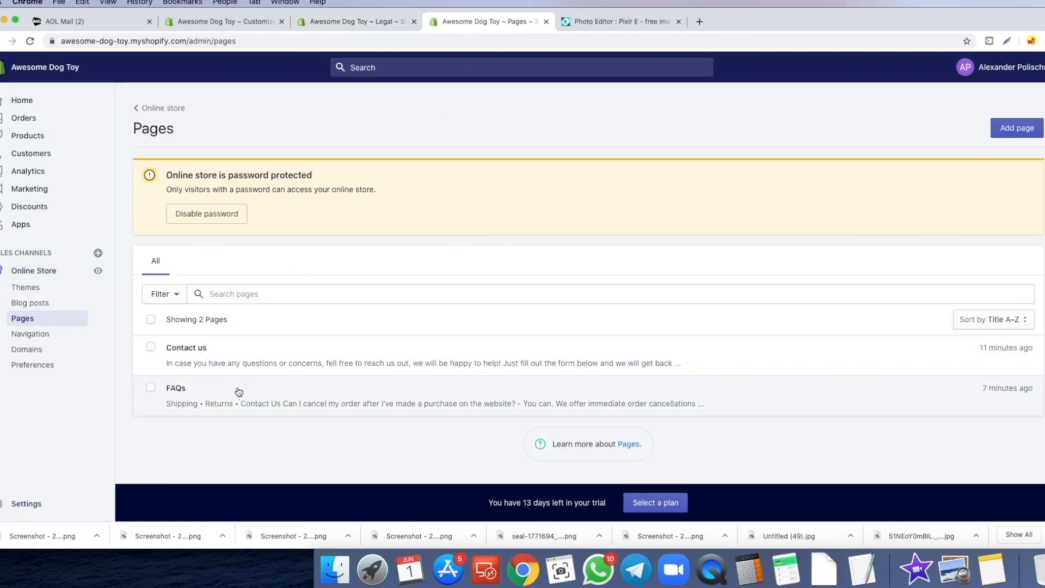
left_click(1019, 129)
left_click(349, 27)
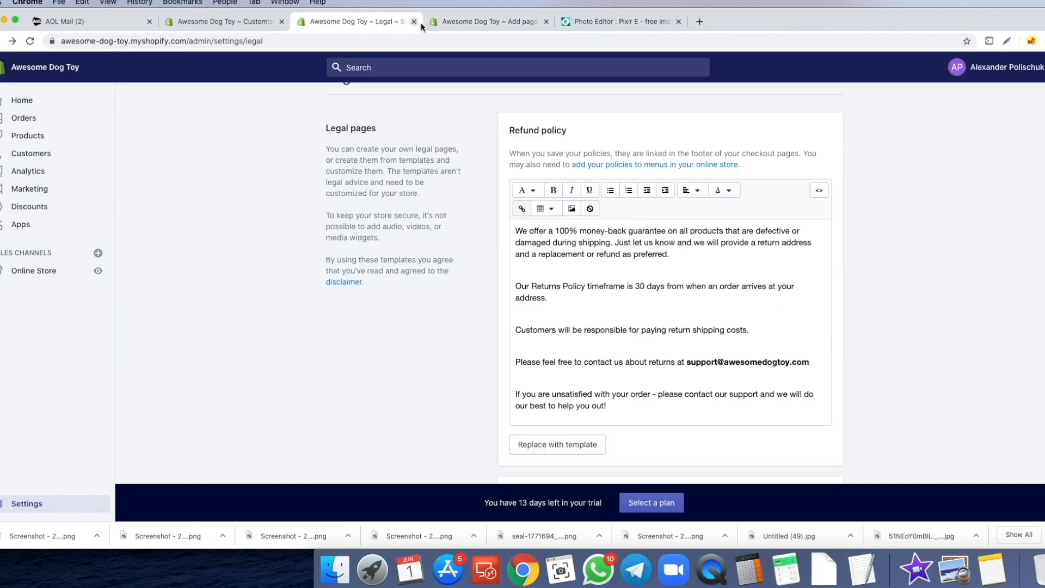
left_click(452, 21)
- Create and save a 'Returns' page containing the Refund policy text
left_click(405, 203)
type("Returns")
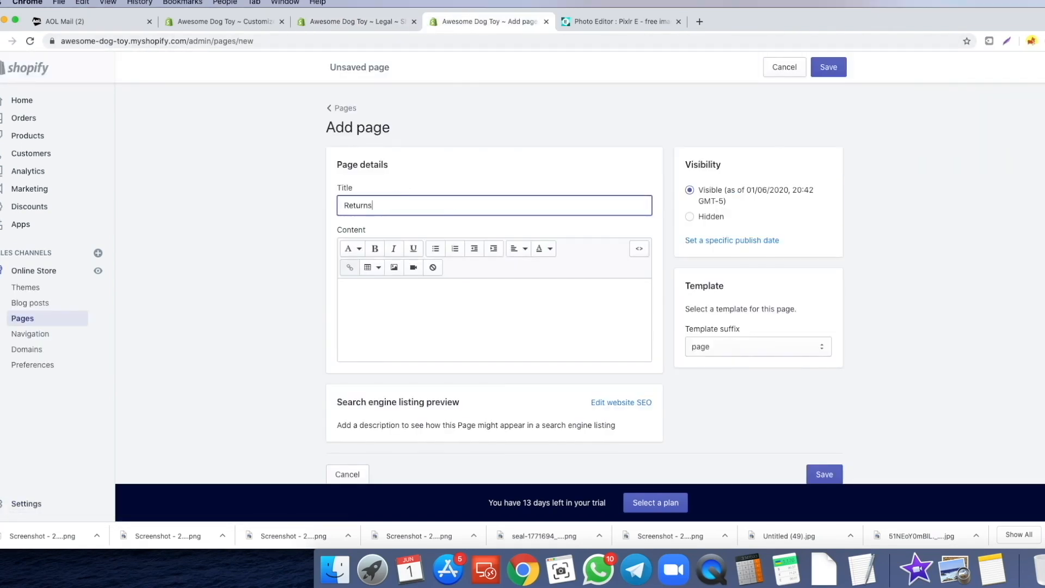
left_click(348, 22)
key("super+a")
key("super+c")
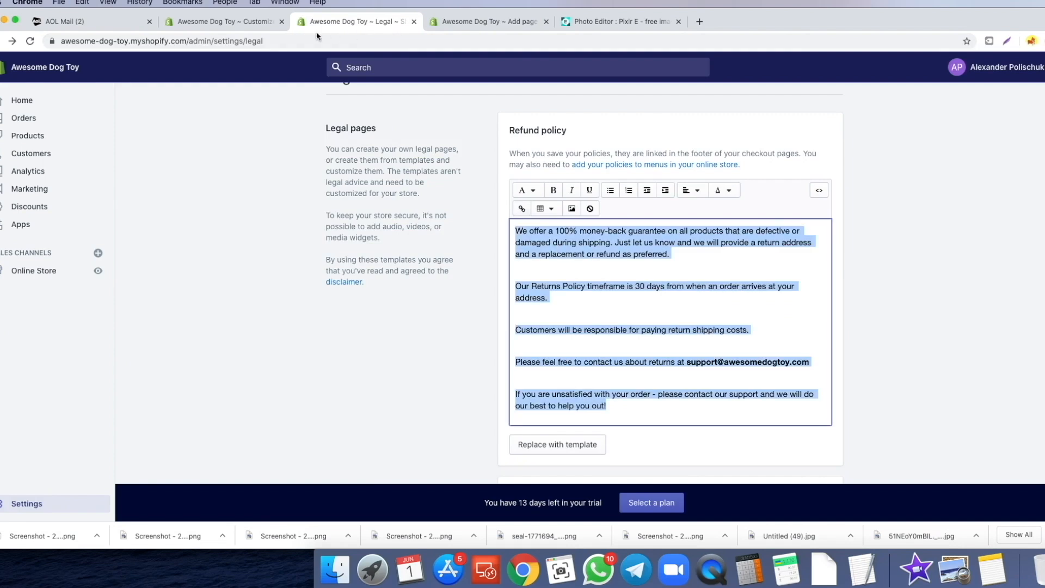
left_click(208, 26)
left_click(479, 23)
left_click(415, 312)
key("super+v")
scroll(416, 312, "down", 2)
left_click(829, 67)
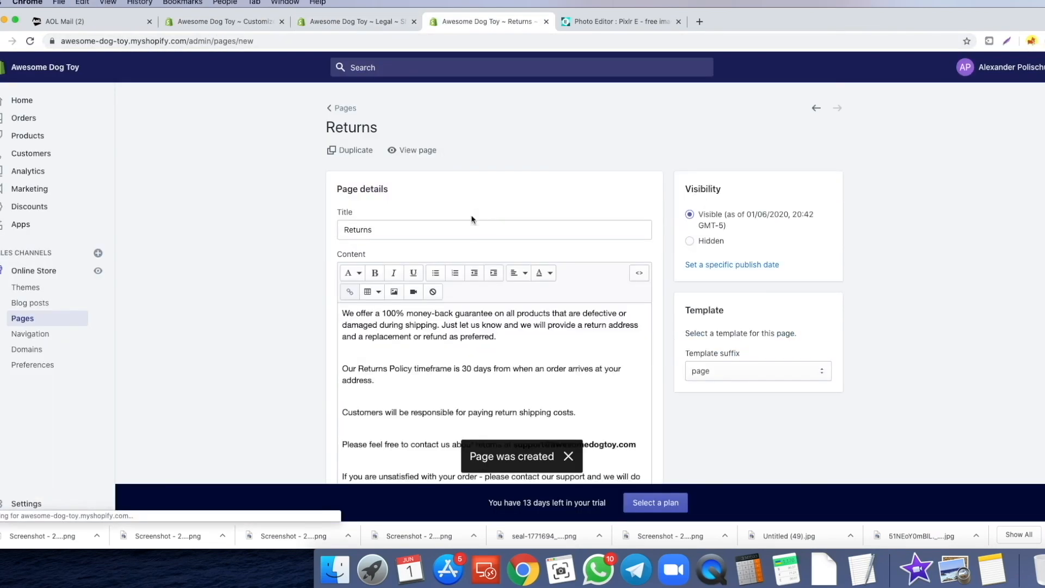
- Create and save a 'Shipping info' page containing the Shipping policy text
left_click(458, 205)
type("Shipping info")
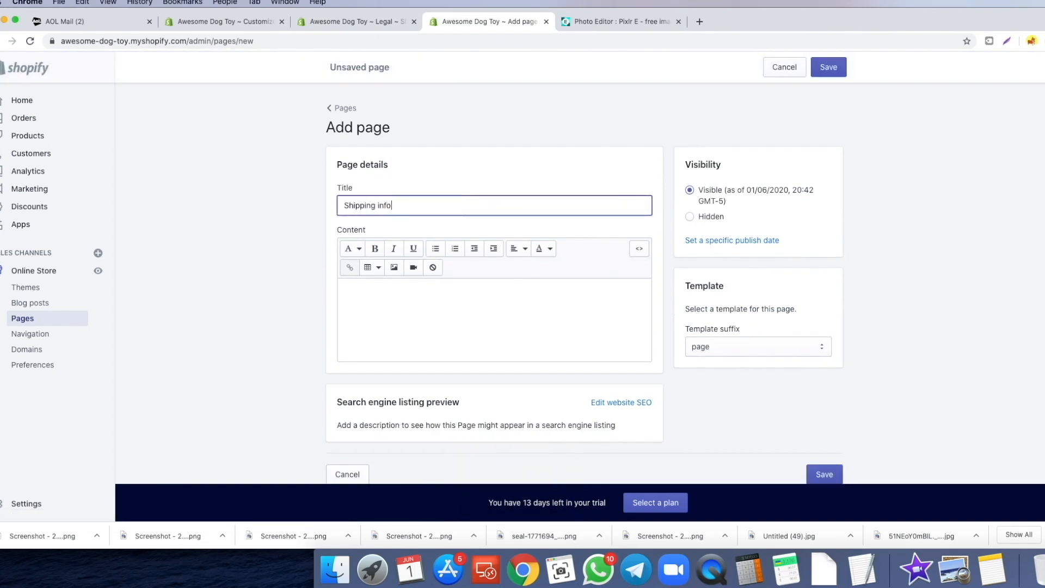
left_click(357, 21)
left_click(627, 280)
key("super+a")
key("super+c")
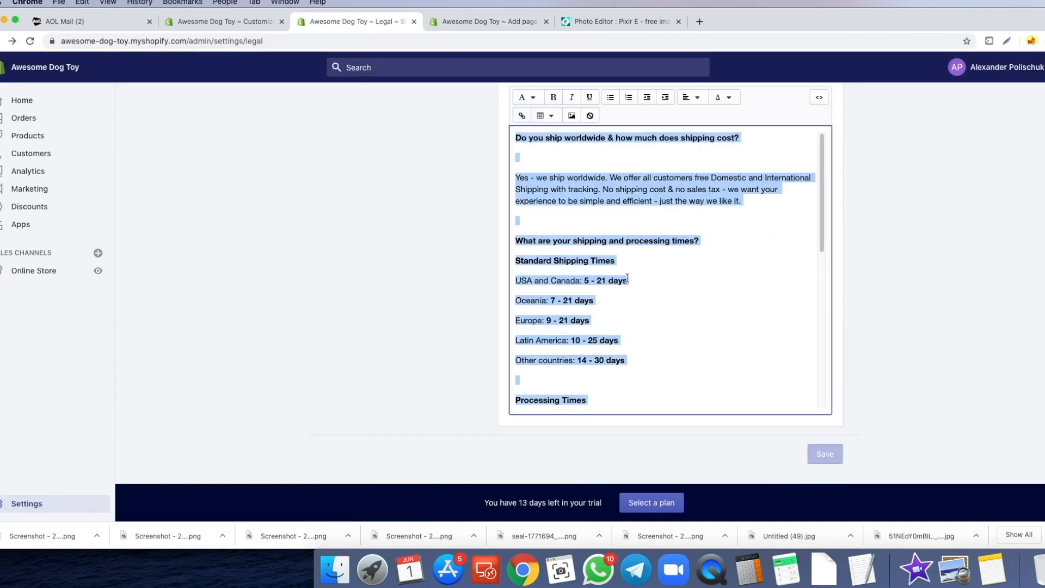
left_click(489, 22)
left_click(405, 310)
key("super+v")
scroll(555, 204, "down", 5)
scroll(358, 236, "up", 10)
left_click(829, 68)
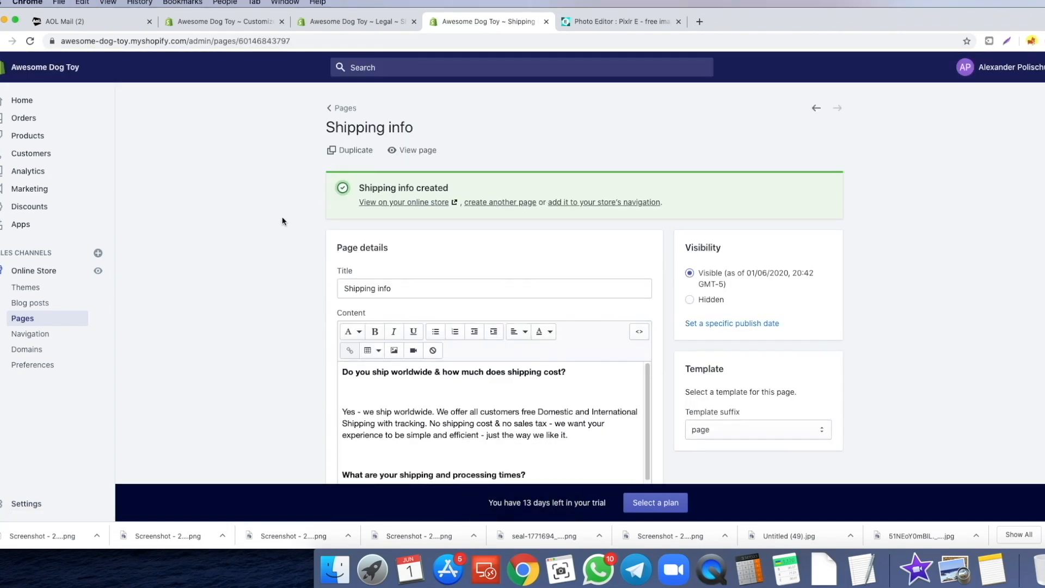
- Return to the Pages list through Online Store in the admin sidebar
left_click(354, 22)
left_click(48, 272)
left_click(25, 320)
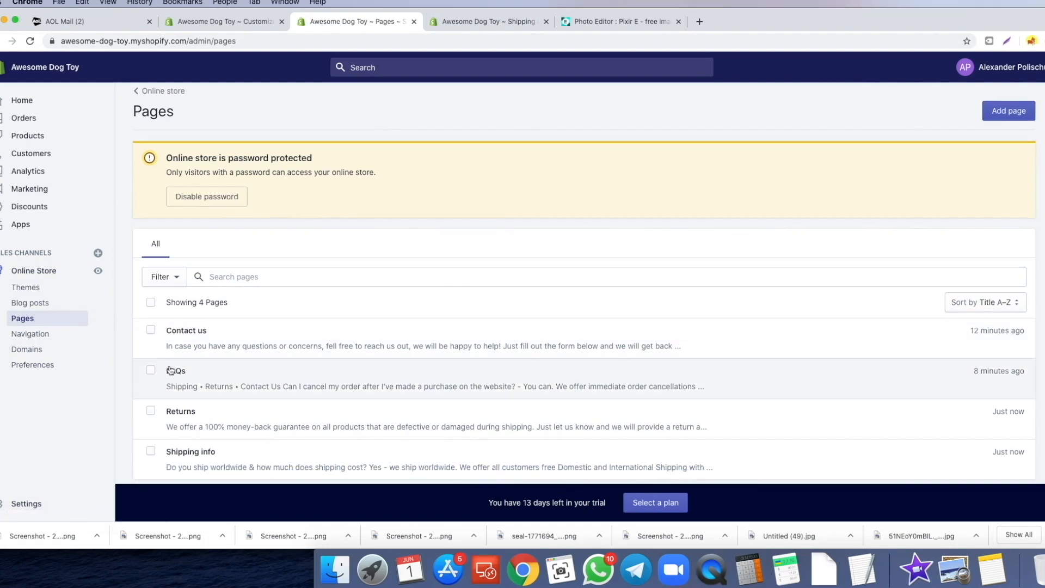
- Link the word Shipping on the FAQs page to the live Shipping info page URL
left_click(176, 372)
left_click(349, 313)
left_click(412, 313)
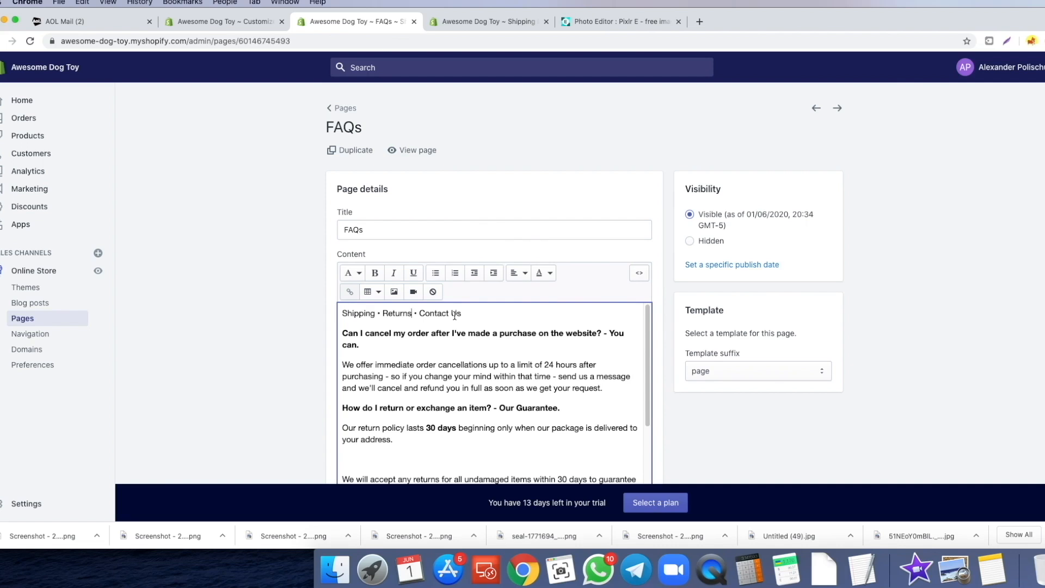
left_click(446, 314)
double_click(349, 314)
left_click(349, 291)
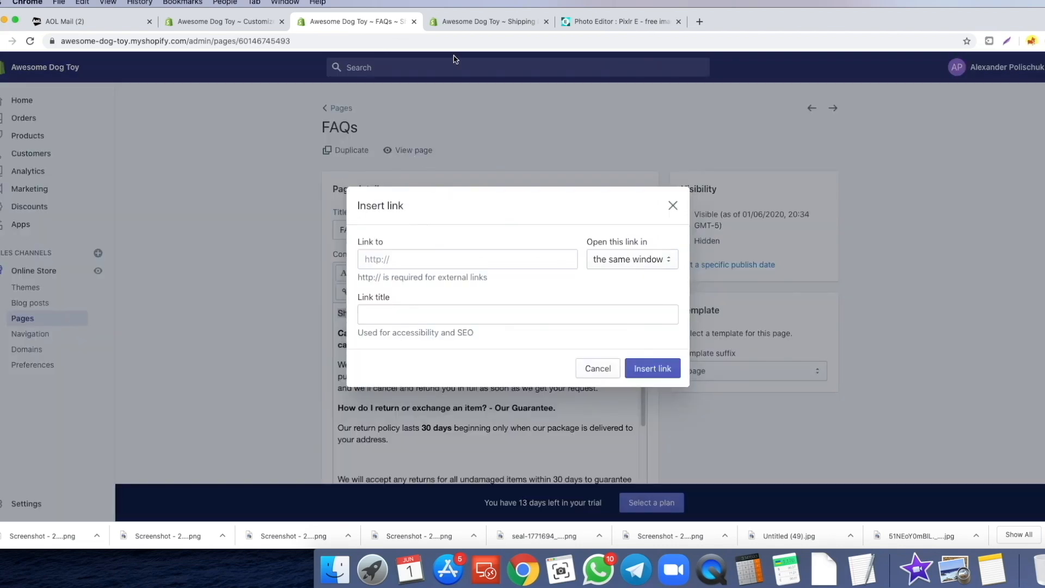
left_click(469, 22)
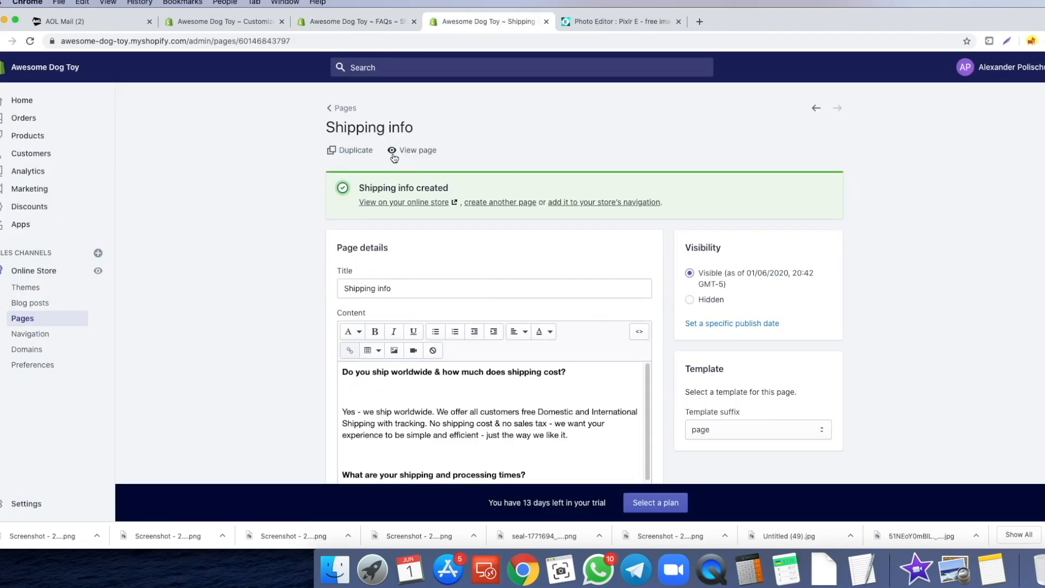
left_click(426, 152)
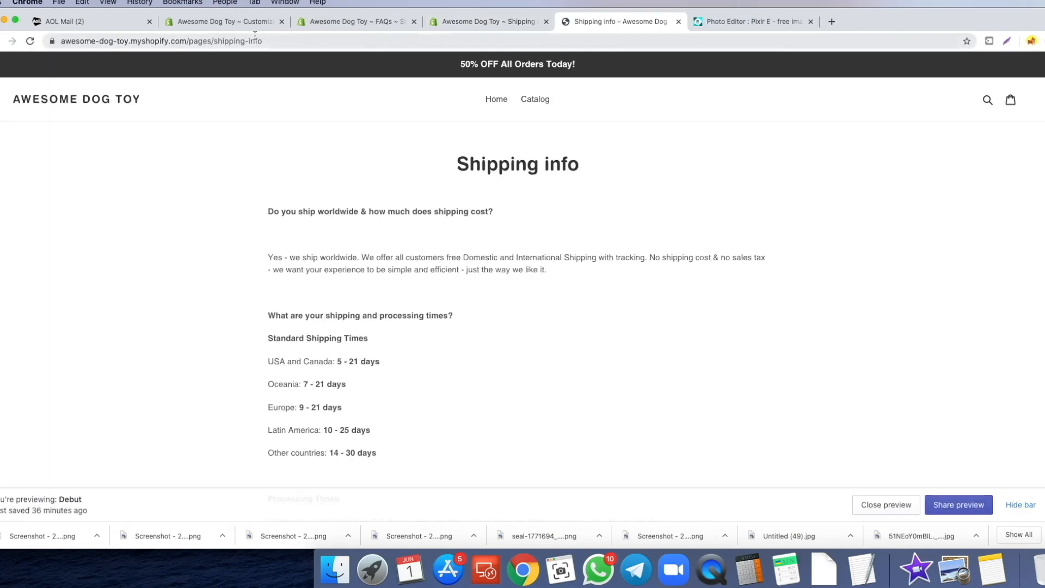
left_click(234, 41)
key("ctrl+c")
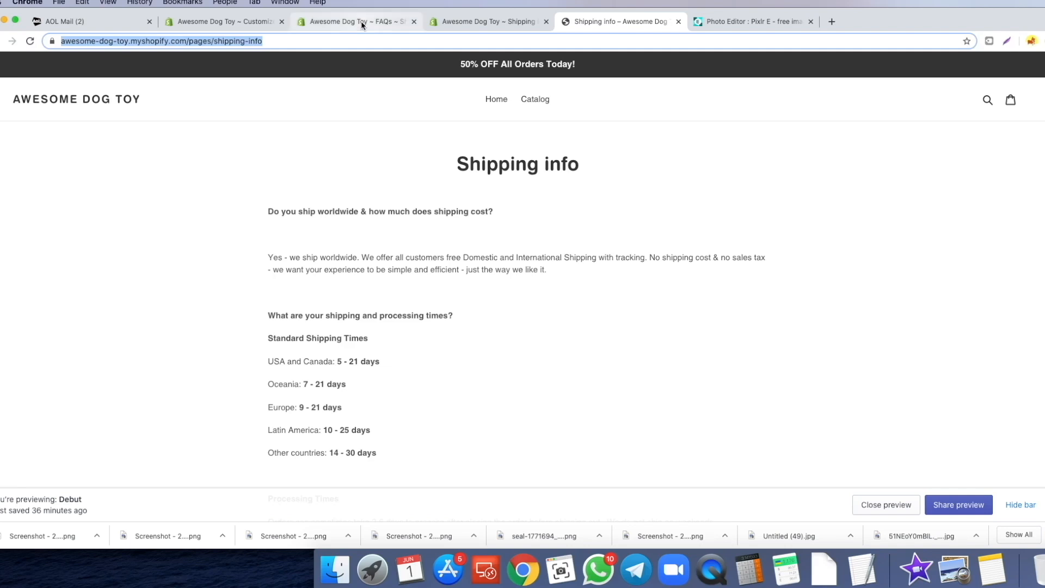
left_click(362, 21)
key("ctrl+v")
left_click(642, 374)
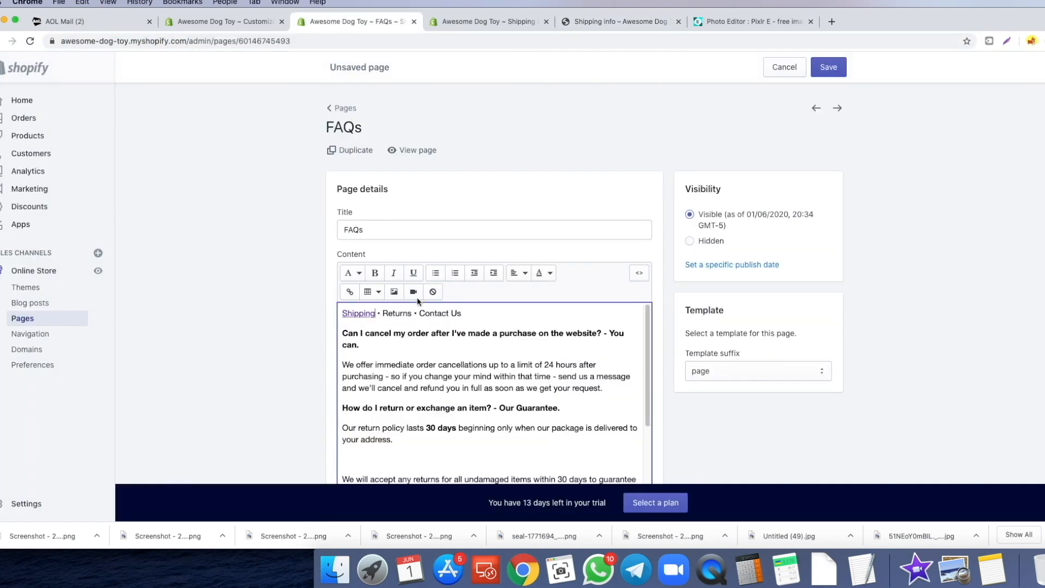
- Use the live Returns page address as the link target for Returns
key("ctrl+Tab")
left_click(342, 109)
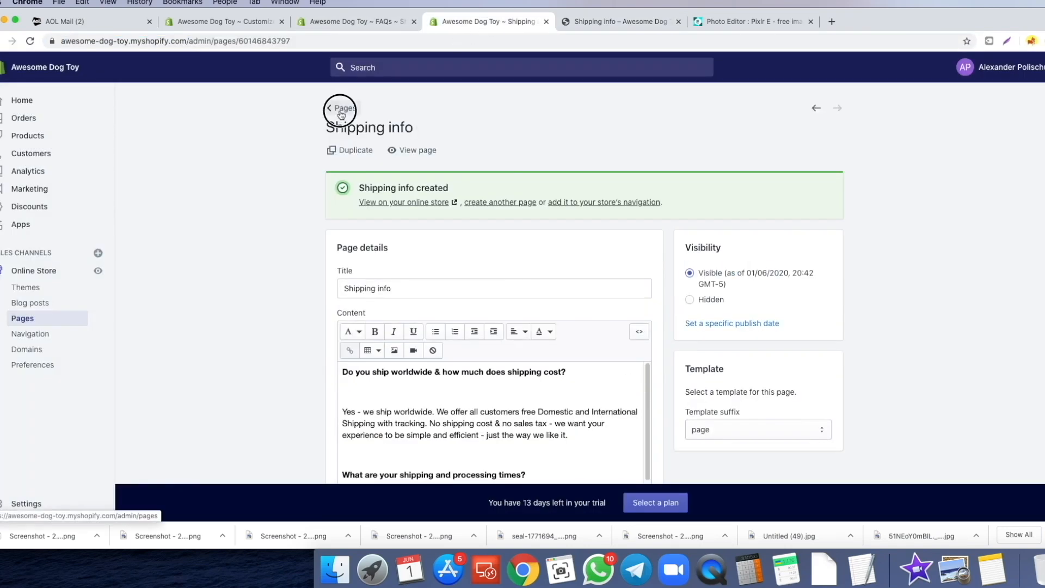
scroll(209, 337, "down", 2)
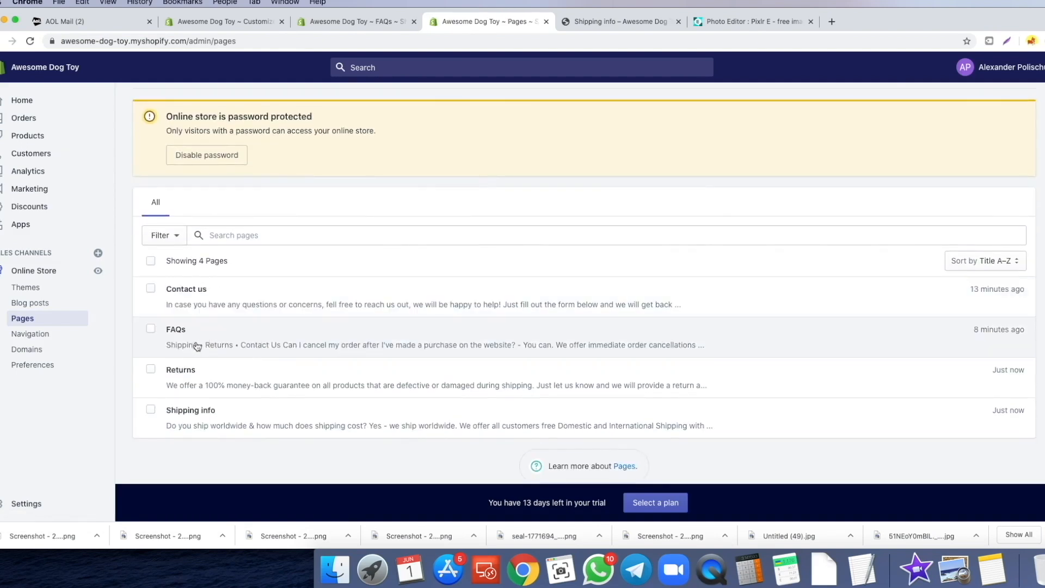
left_click(183, 369)
left_click(409, 151)
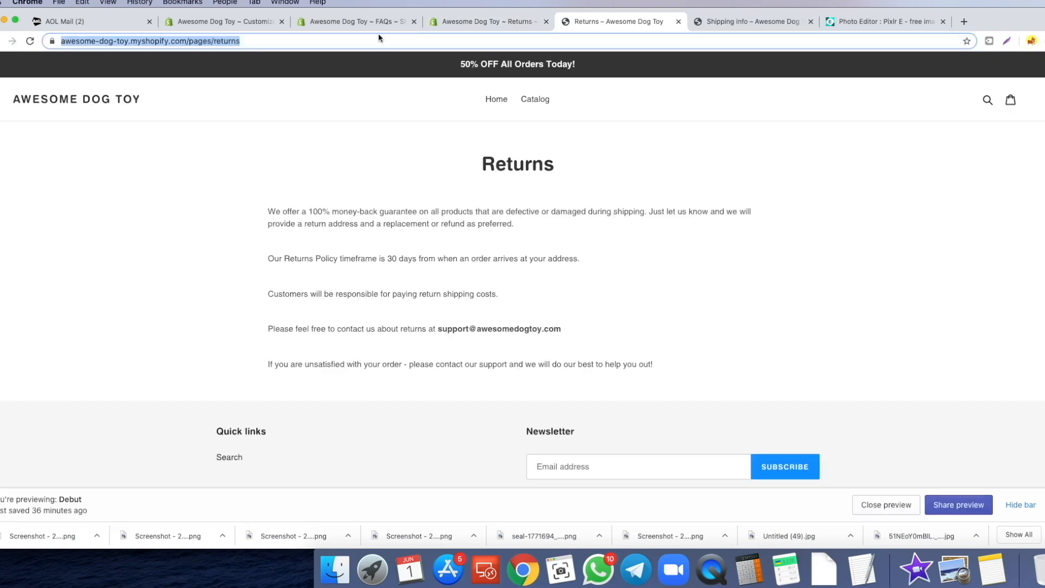
left_click(383, 21)
key("ctrl+k")
left_click(420, 257)
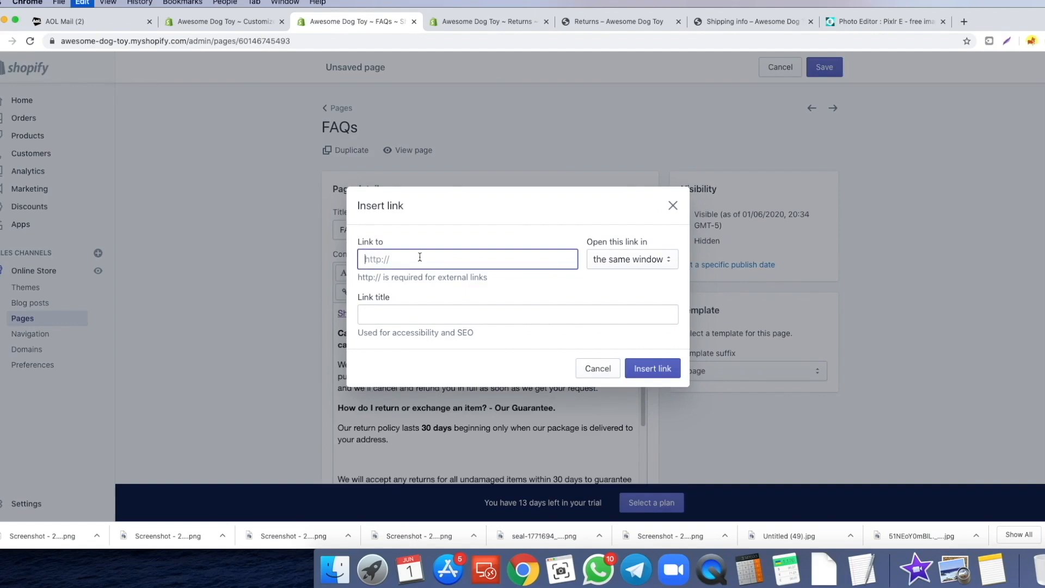
key("ctrl+v")
- Link Contact Us in the FAQs content to the live Contact us page
left_click(487, 21)
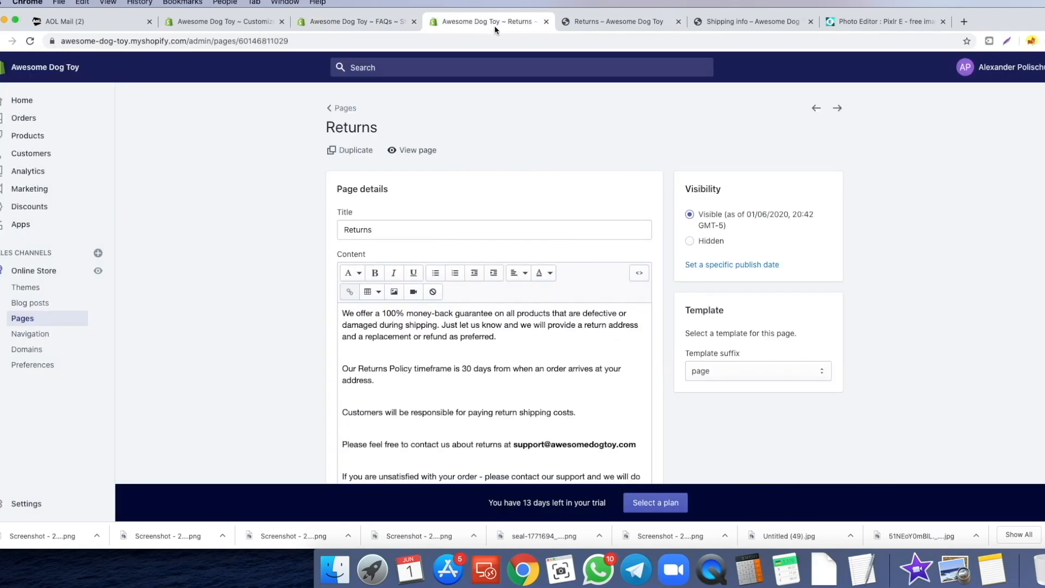
left_click(346, 108)
scroll(191, 341, "down", 2)
left_click(233, 290)
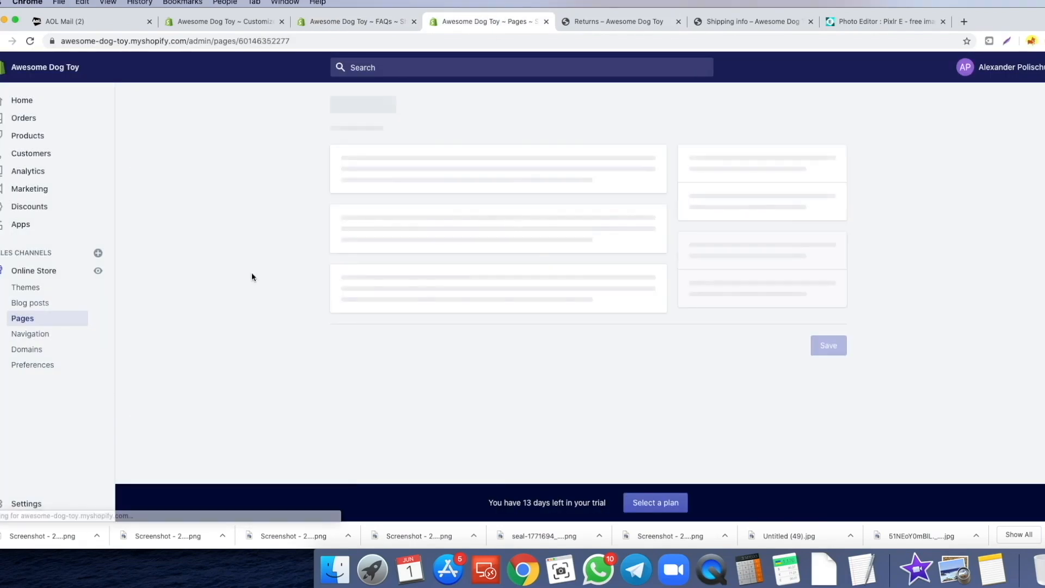
left_click(422, 154)
left_click(468, 35)
left_click(365, 23)
double_click(430, 311)
left_click(350, 292)
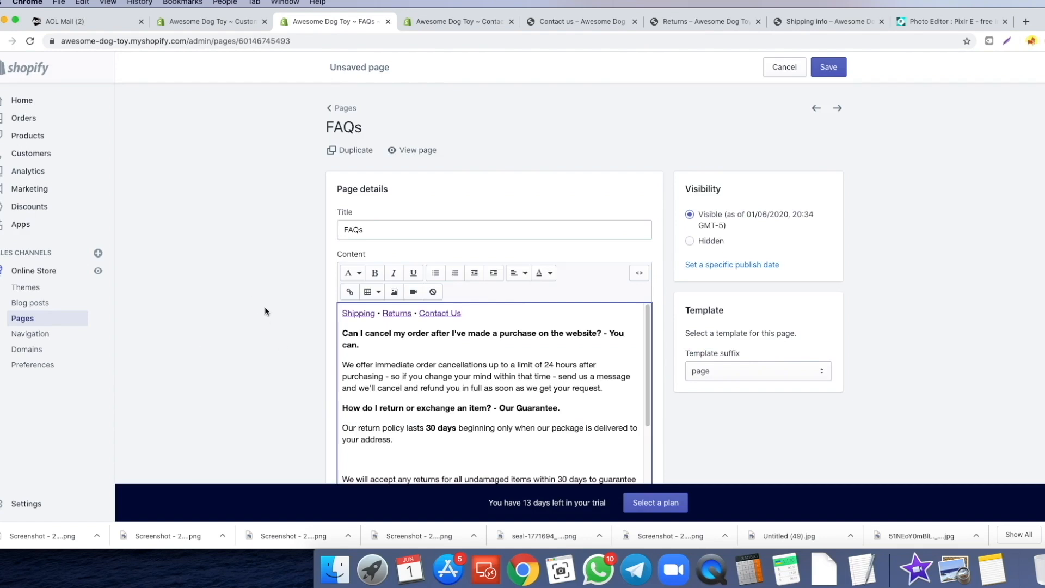
- Save the FAQs page and start a new blank page from the Pages list
scroll(265, 312, "down", 2)
key("super+s")
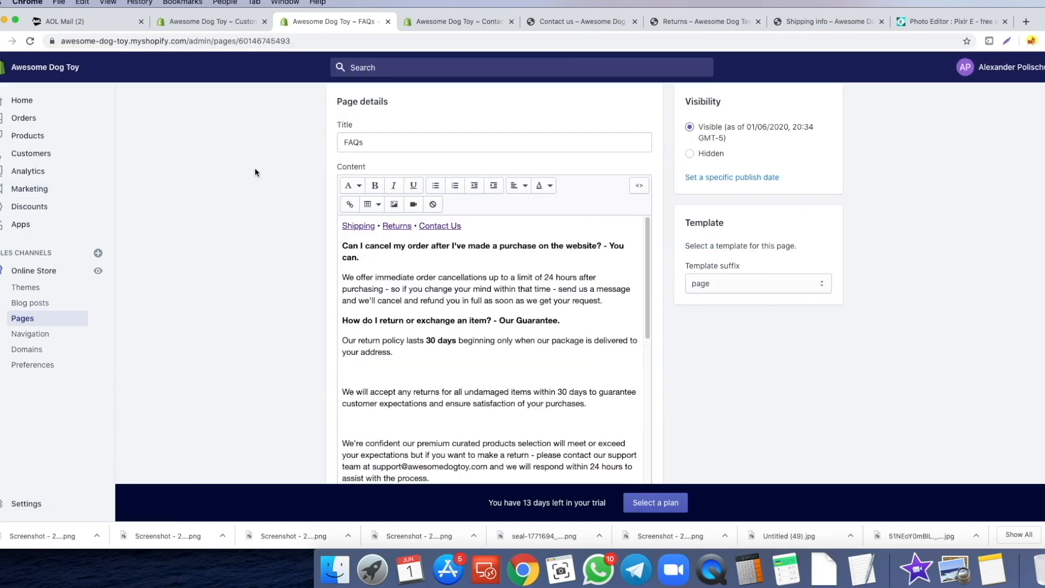
scroll(257, 178, "down", 1)
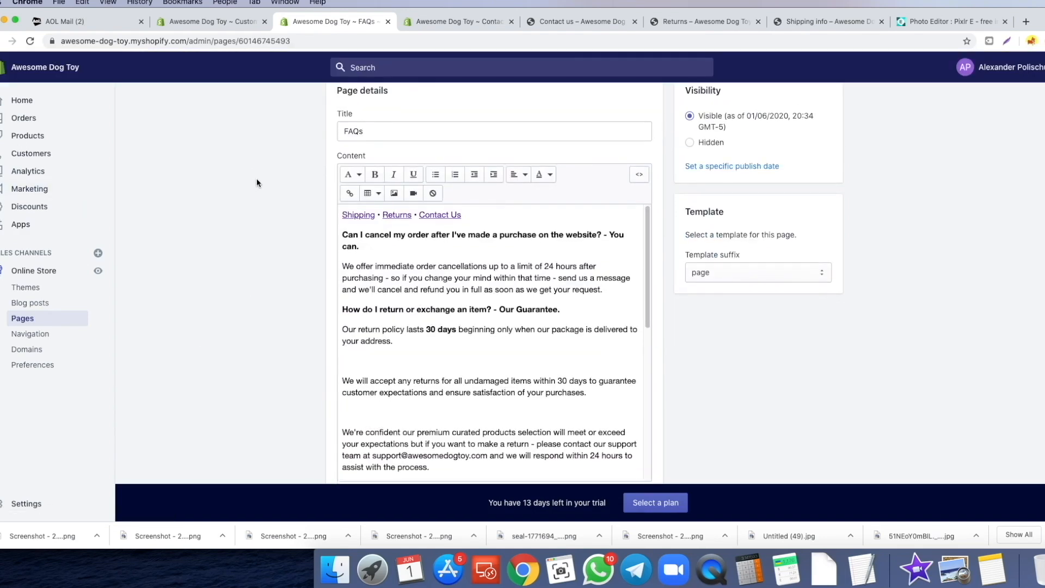
scroll(257, 179, "up", 3)
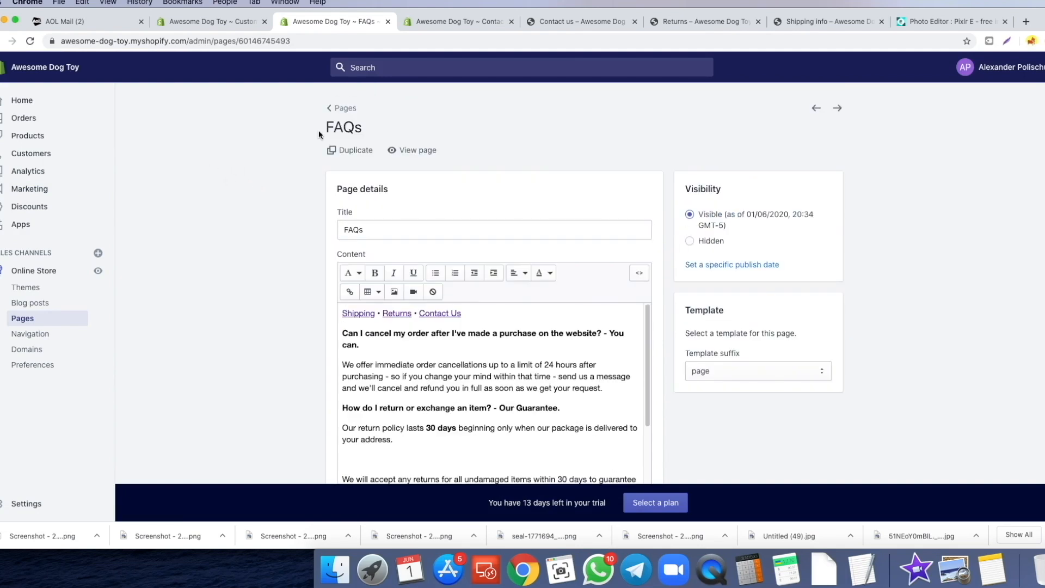
left_click(341, 108)
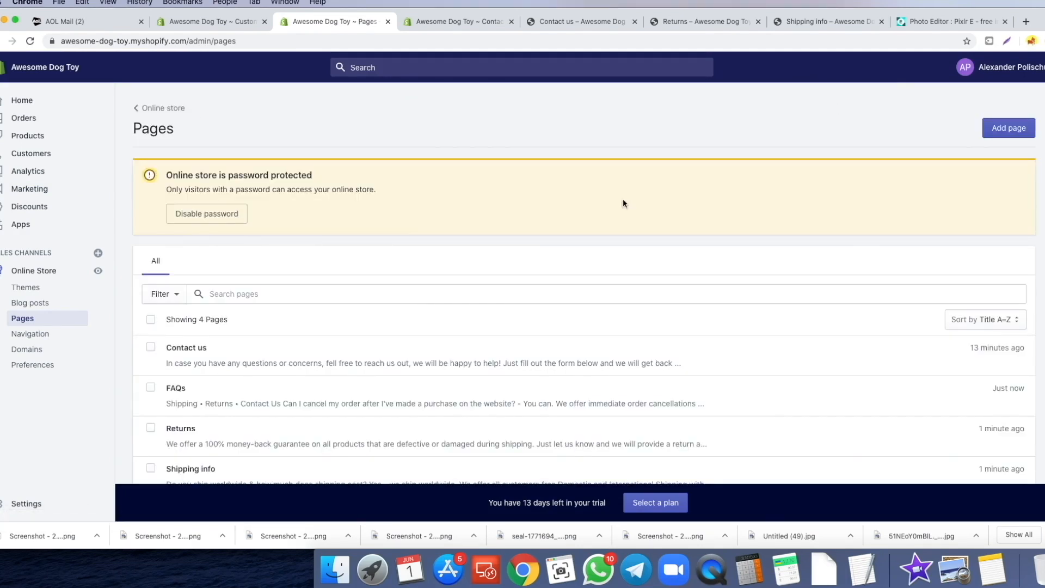
left_click(1009, 128)
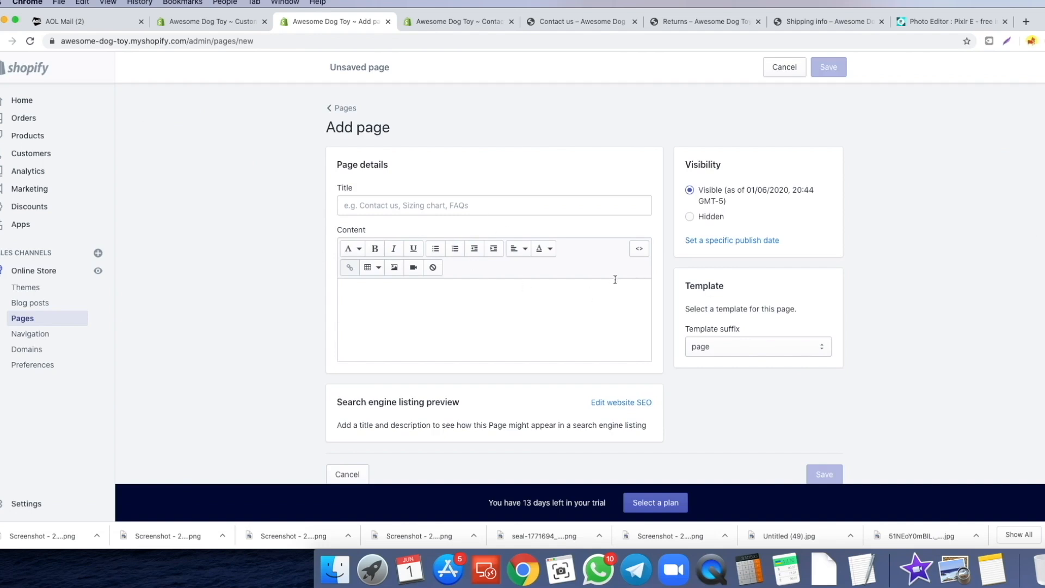
- Title the new page 'Track order' and paste the order-tracking widget code in HTML view
left_click(343, 206)
type("Tra")
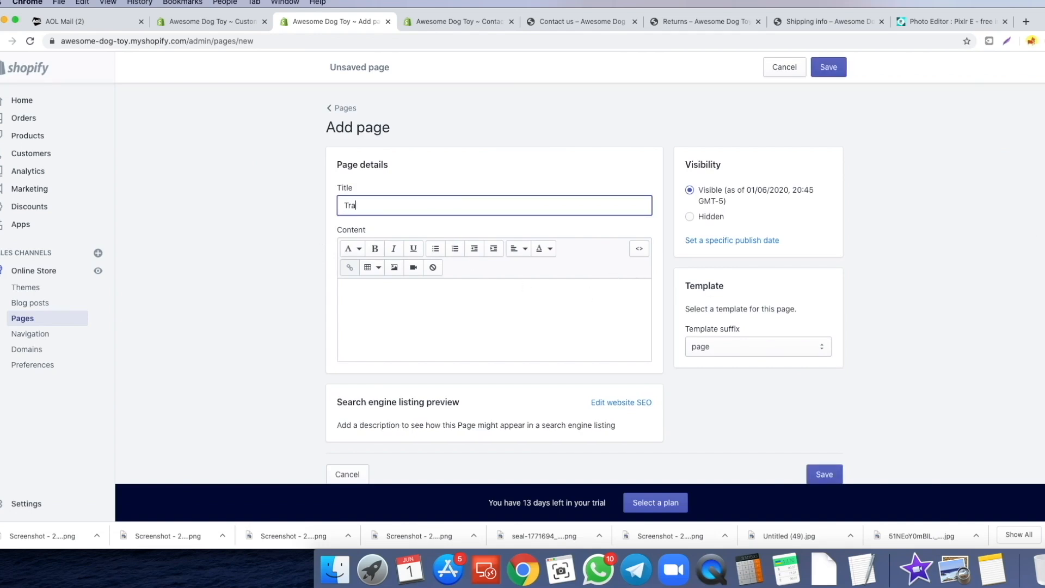
type("ck order")
left_click(365, 324)
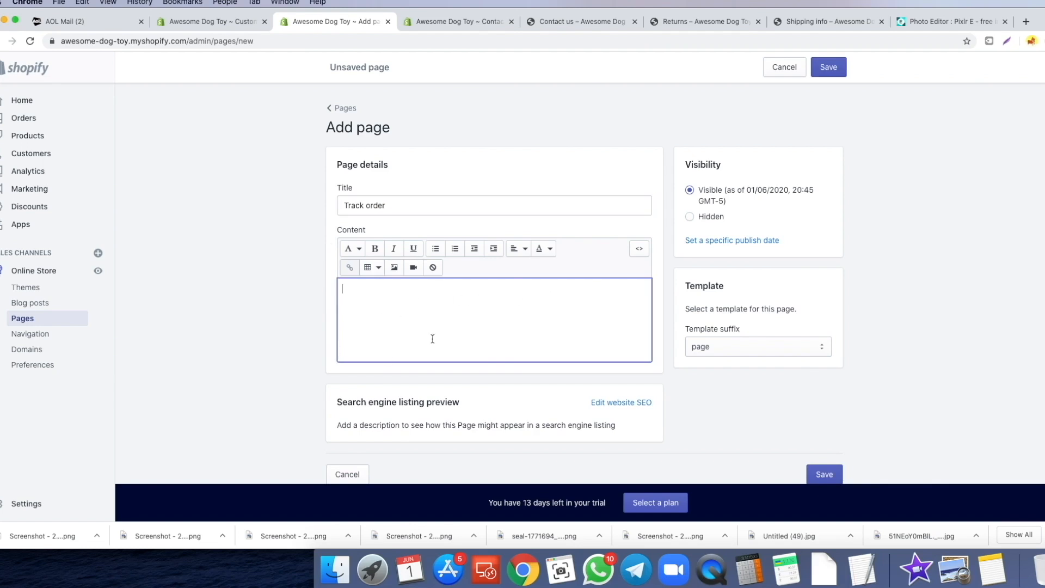
left_click(640, 250)
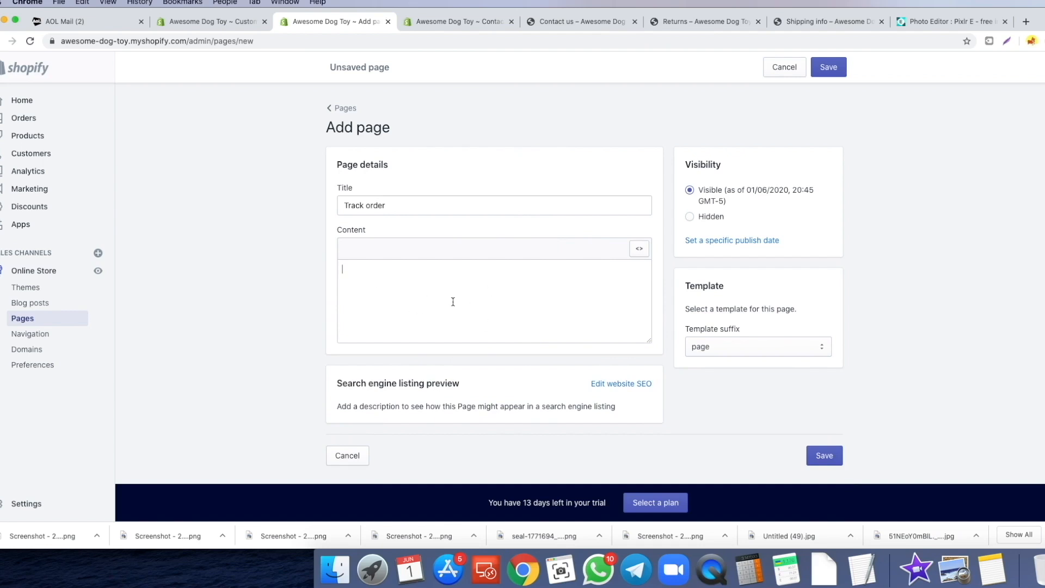
key("super+v")
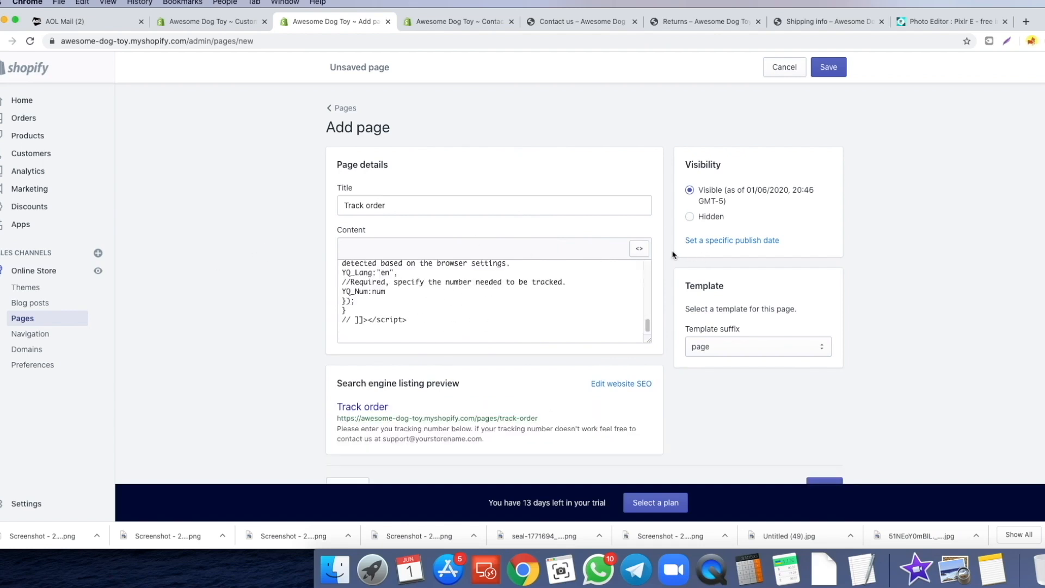
left_click(639, 249)
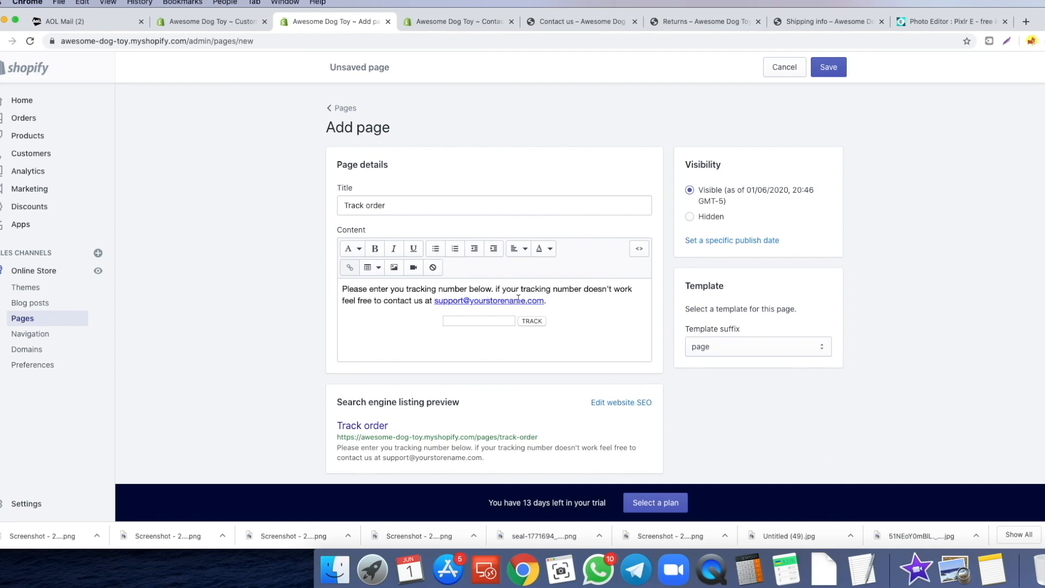
- Remove the placeholder e-mail's link formatting and change yourstorename to awesomedogtoy
left_click_drag(545, 301, 434, 301)
left_click(438, 273)
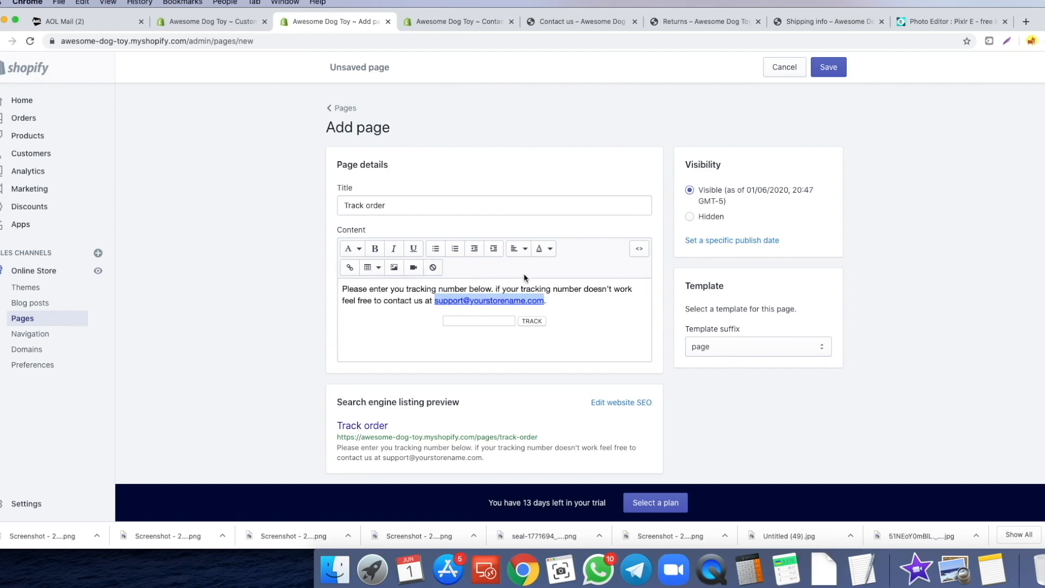
double_click(477, 300)
type("awesomedogtoy")
left_click_drag(550, 301, 450, 299)
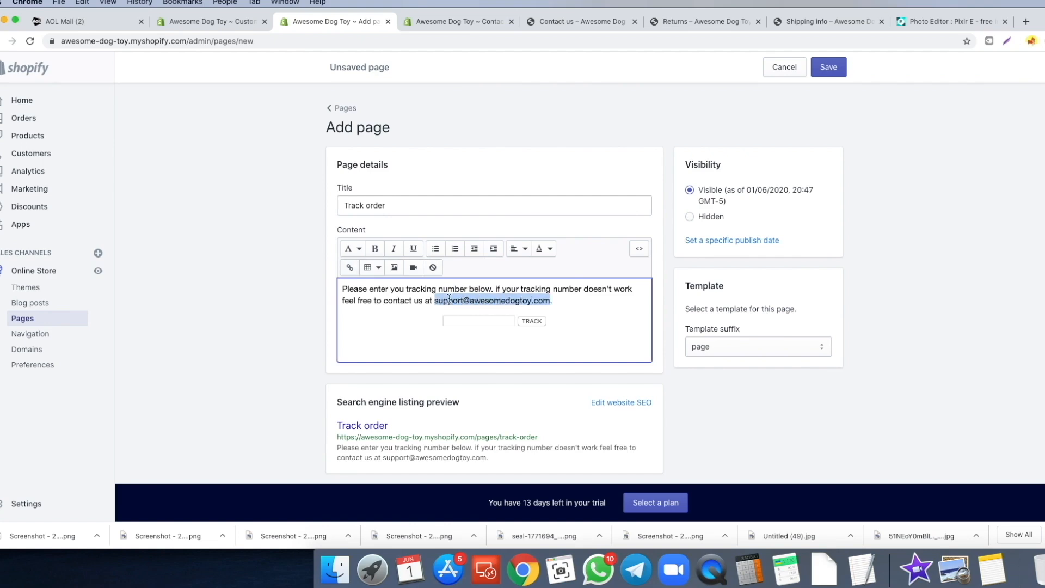
- Link the support e-mail on the Track order page to the live Contact us page
left_click(350, 268)
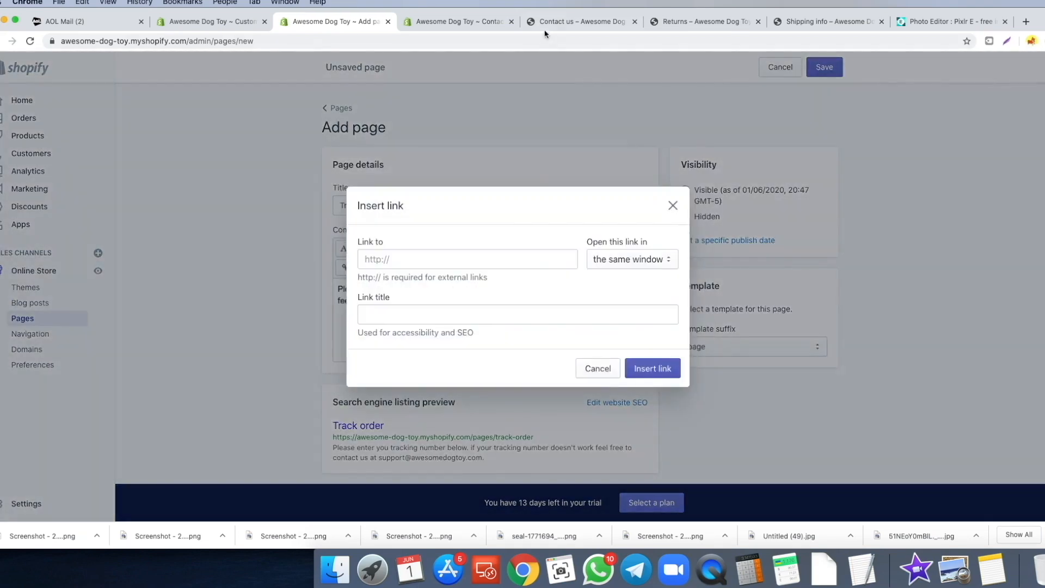
left_click(577, 22)
left_click(257, 40)
key("super+c")
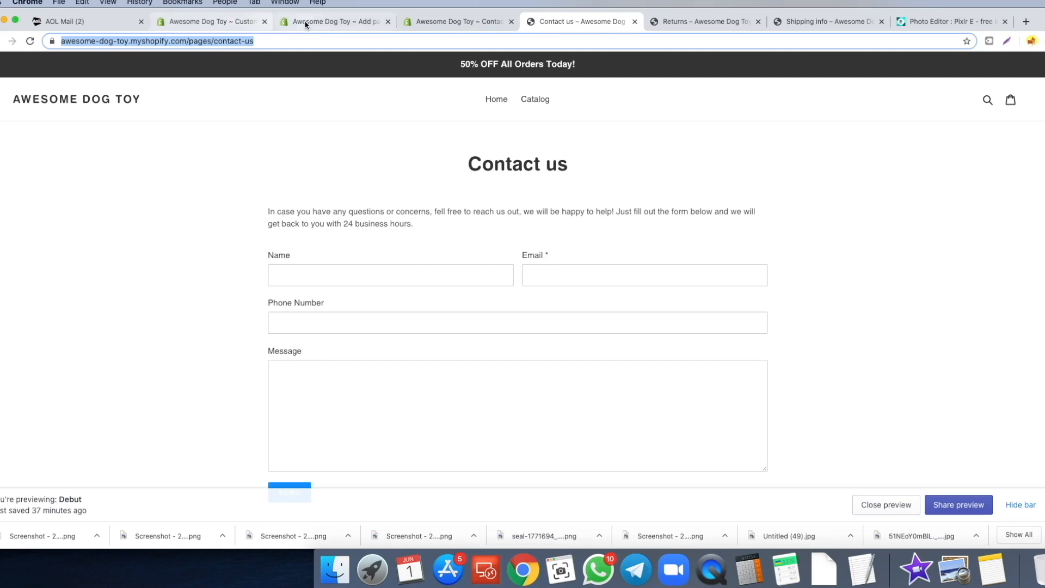
left_click(313, 21)
left_click(418, 259)
key("super+v")
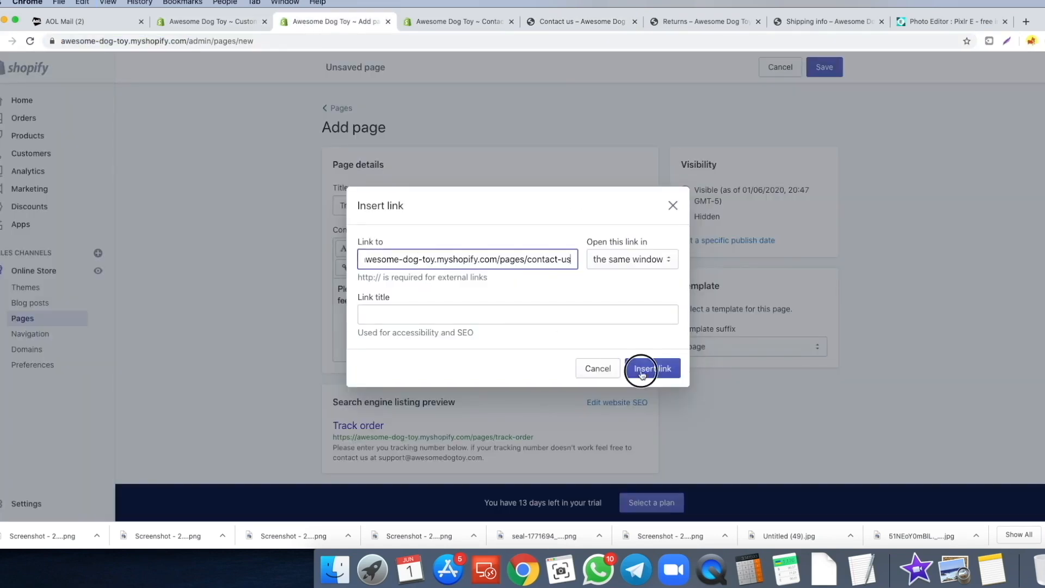
left_click(653, 368)
- Save the Track order page, test its live e-mail link, and go to Navigation
key("super+s")
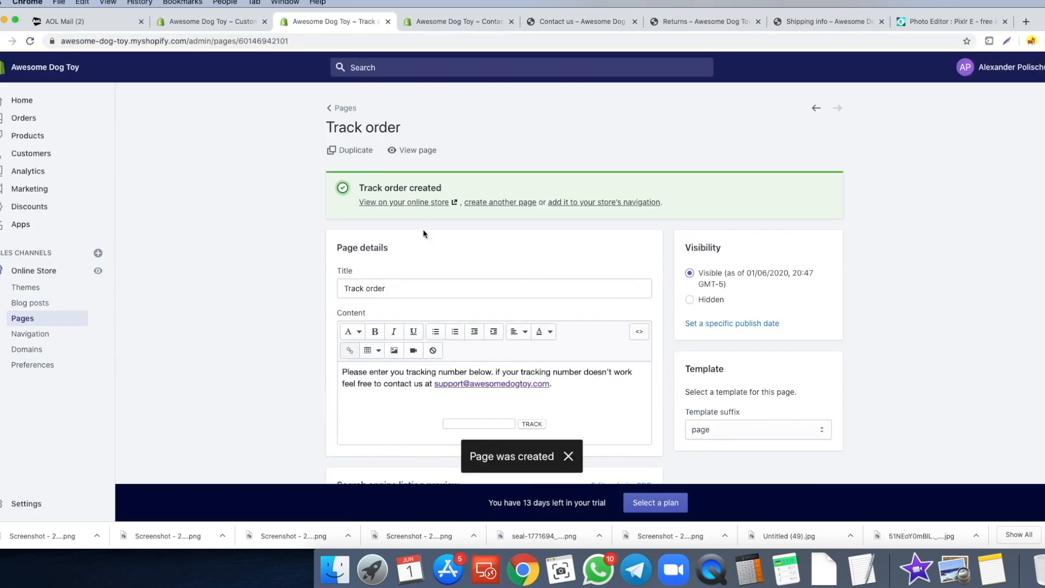
left_click(421, 150)
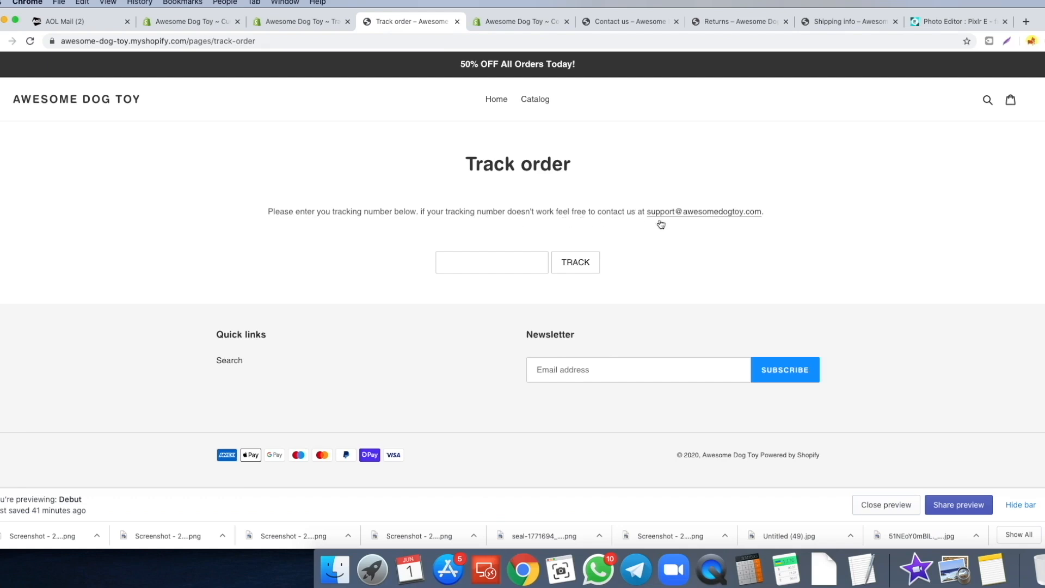
left_click(687, 212)
scroll(380, 221, "down", 1)
scroll(354, 213, "up", 1)
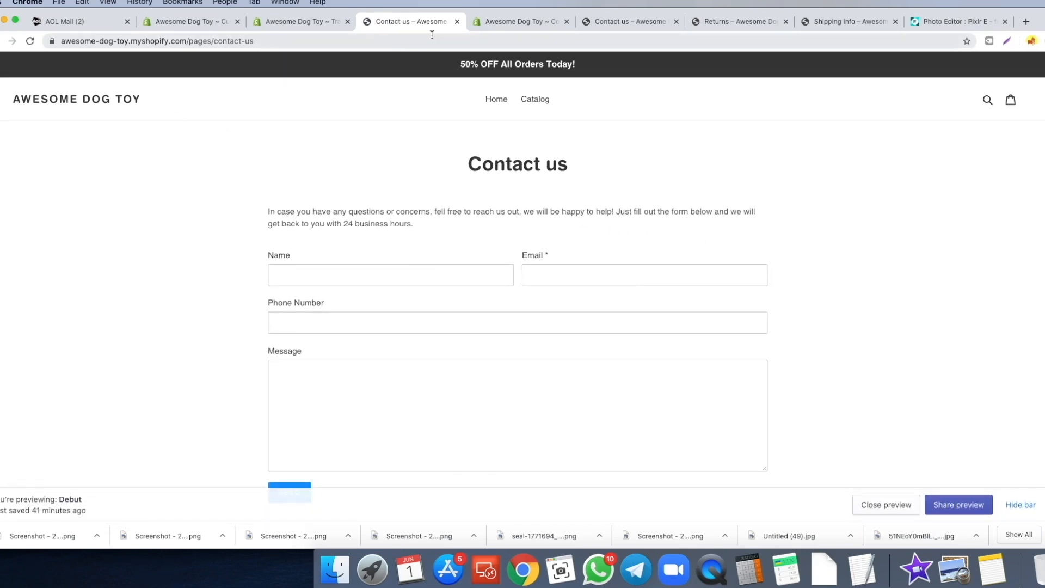
left_click(457, 21)
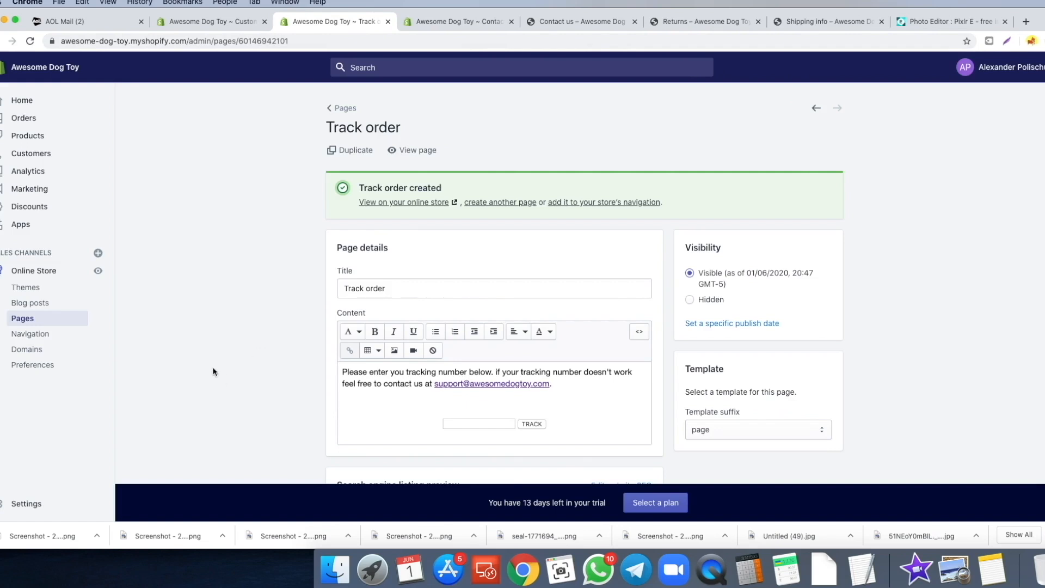
left_click(29, 334)
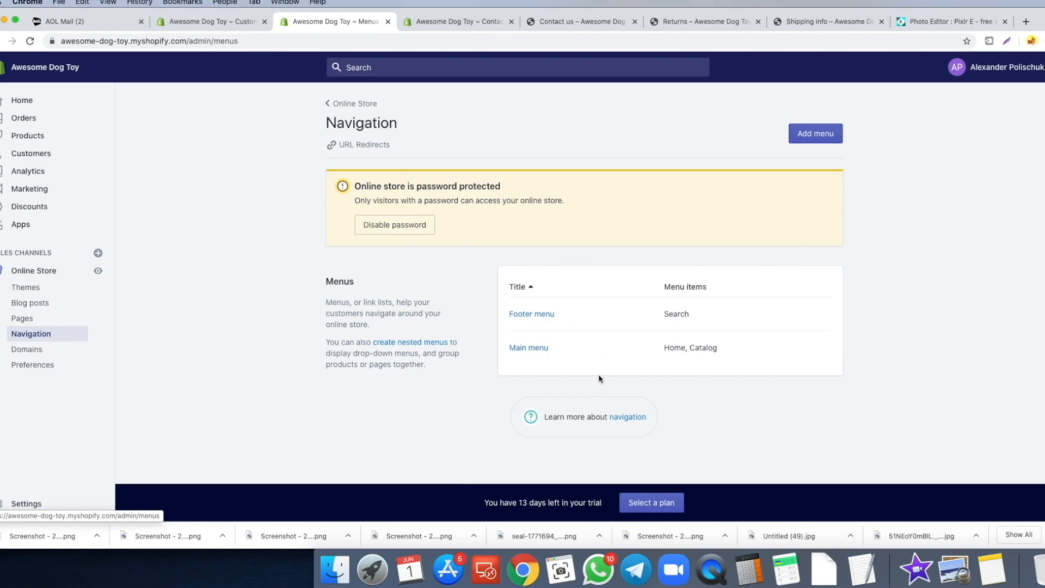
- Rename the main menu's Catalog item to 'Buy now' and link it to the Suction Cup Dog Toy
left_click(536, 355)
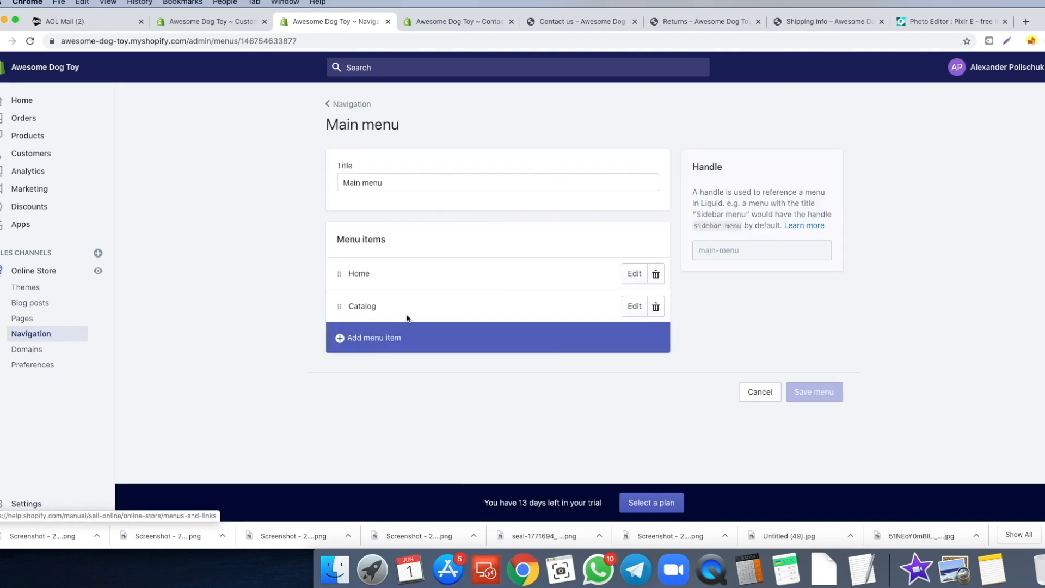
left_click(633, 306)
double_click(403, 289)
type("BUY")
left_click(389, 334)
left_click(674, 330)
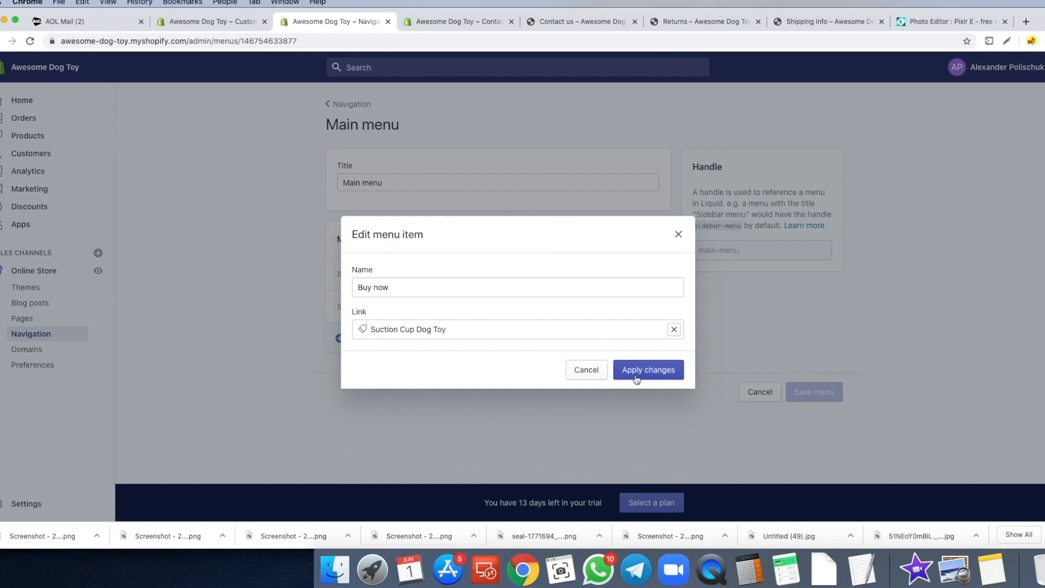
left_click(636, 379)
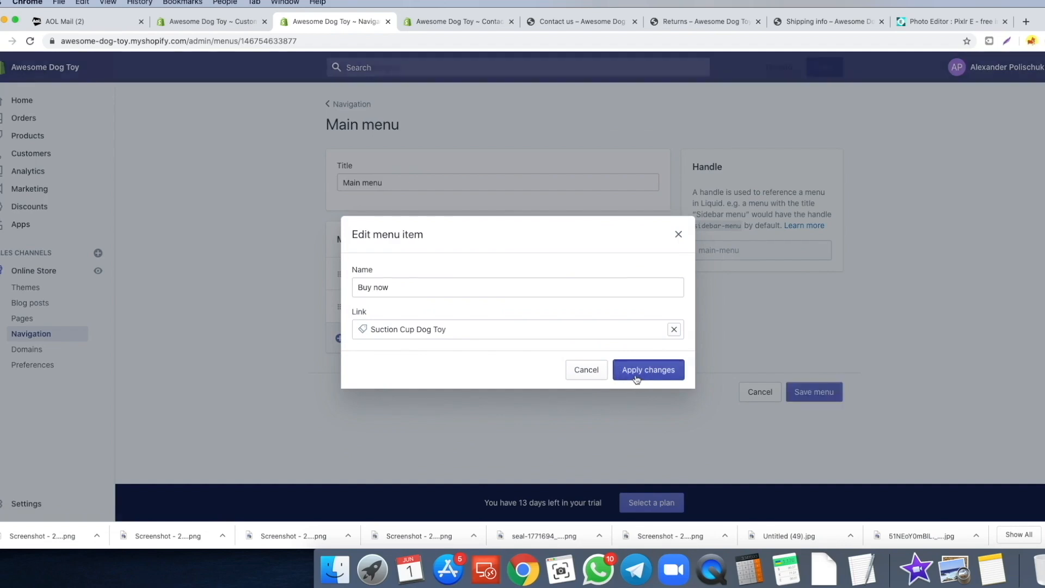
- Add Shipping info and Track order page links to the main menu
left_click(395, 342)
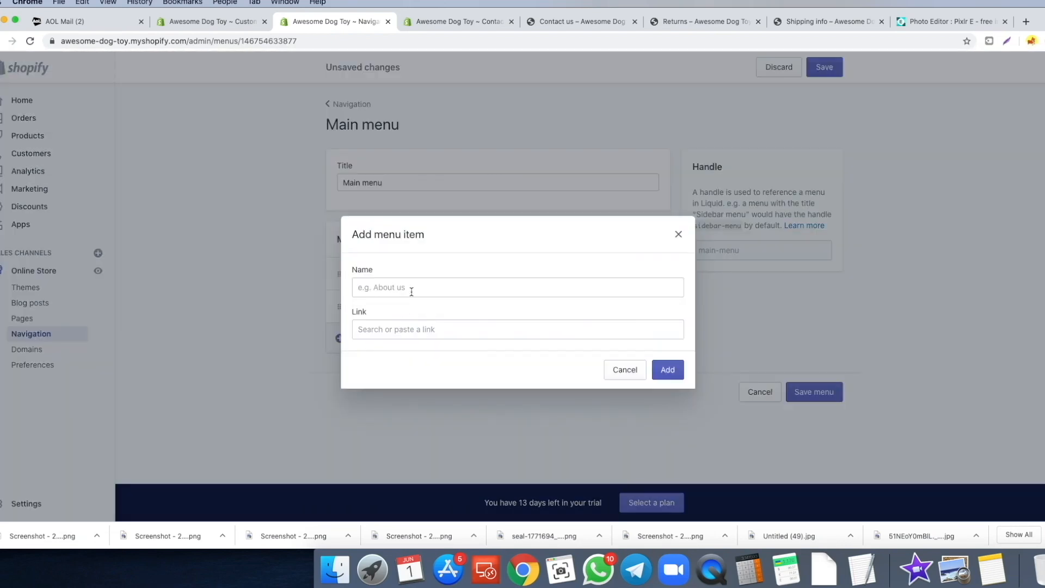
left_click(401, 330)
left_click(386, 232)
left_click(668, 369)
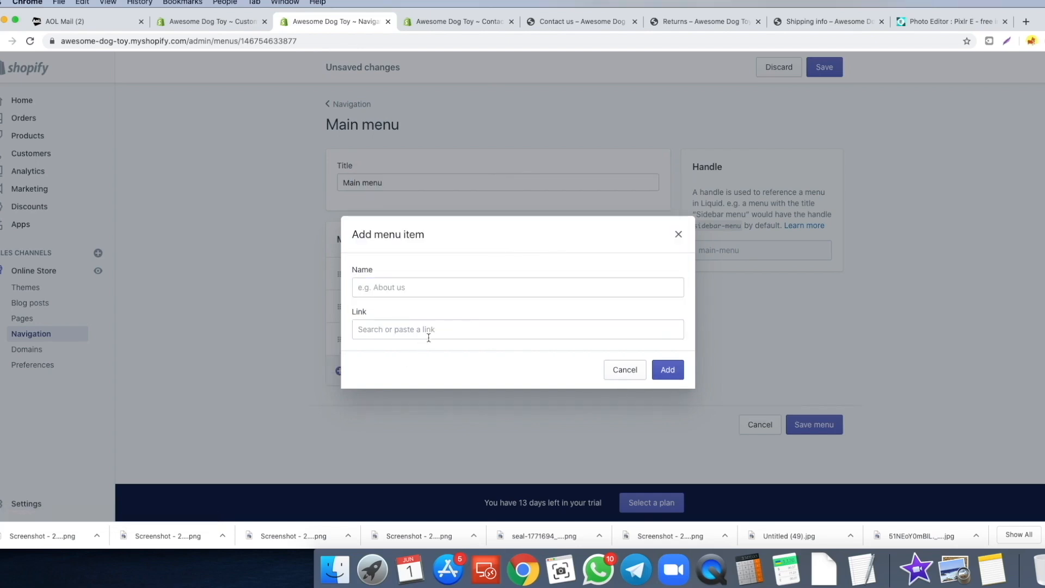
left_click(428, 337)
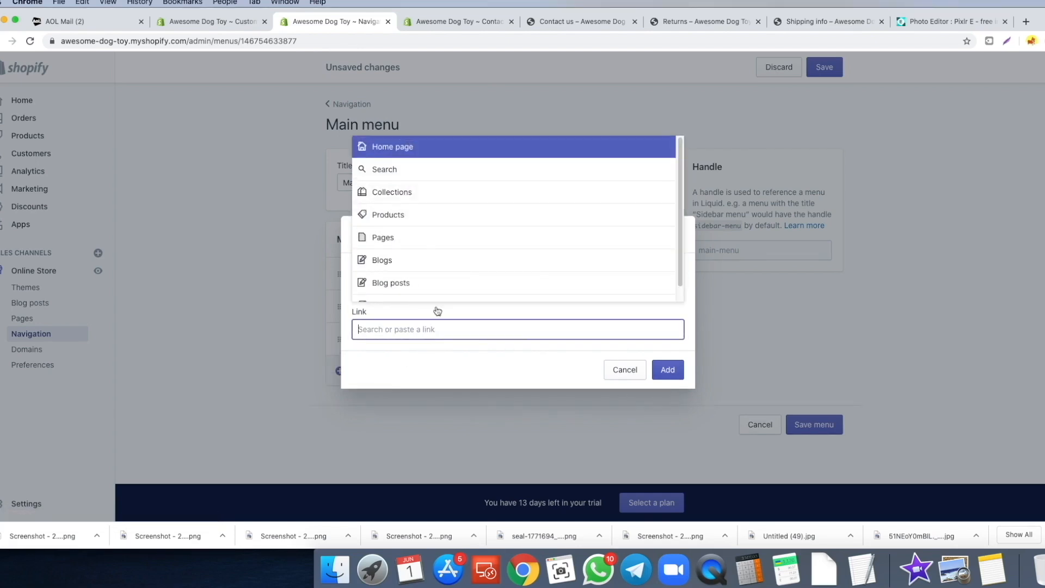
left_click(442, 240)
left_click(438, 290)
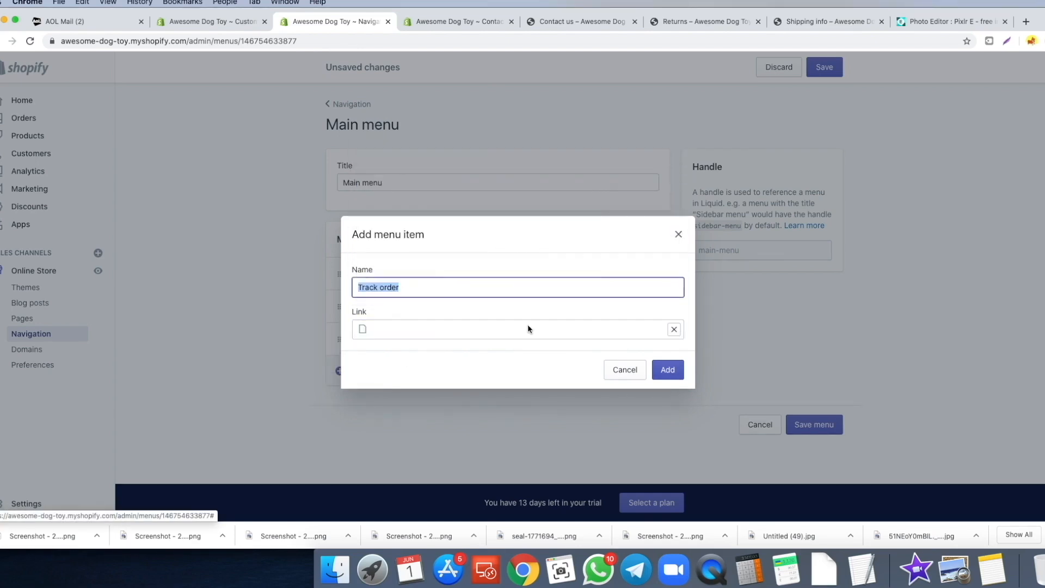
left_click(667, 370)
- Add FAQs and Contact us page links to the main menu
left_click(435, 243)
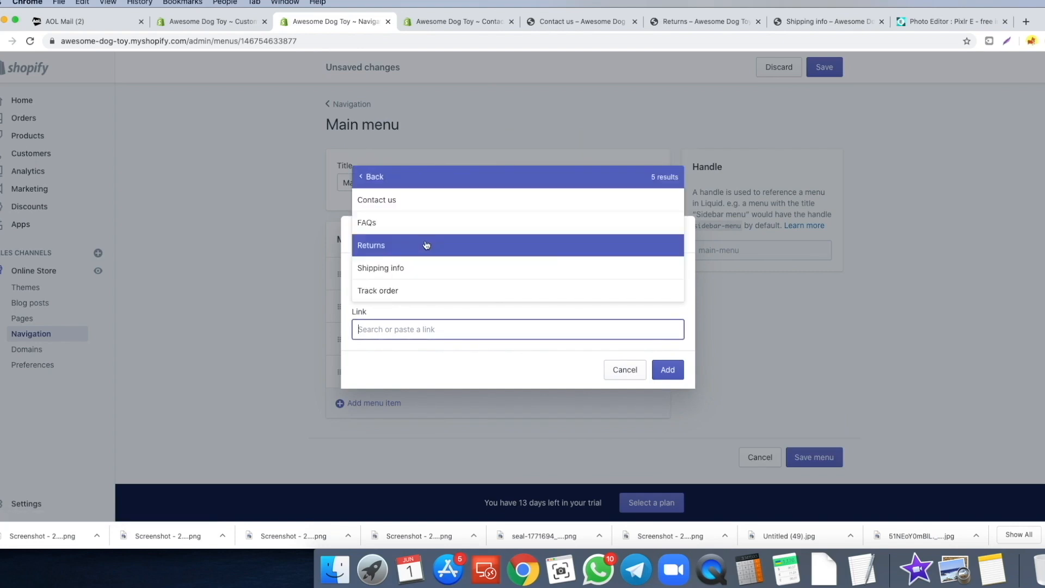
left_click(422, 223)
left_click(673, 376)
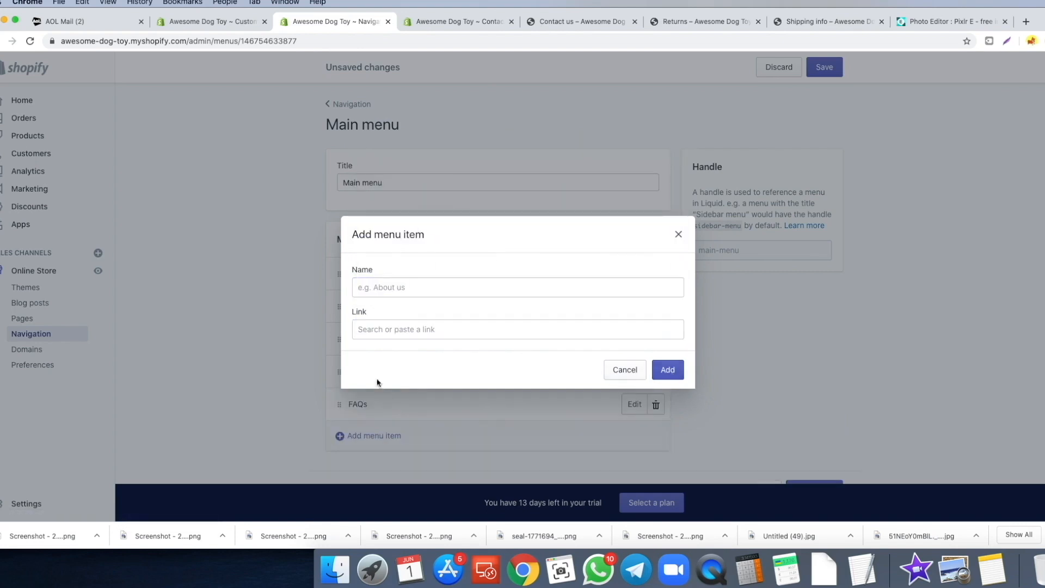
left_click(391, 329)
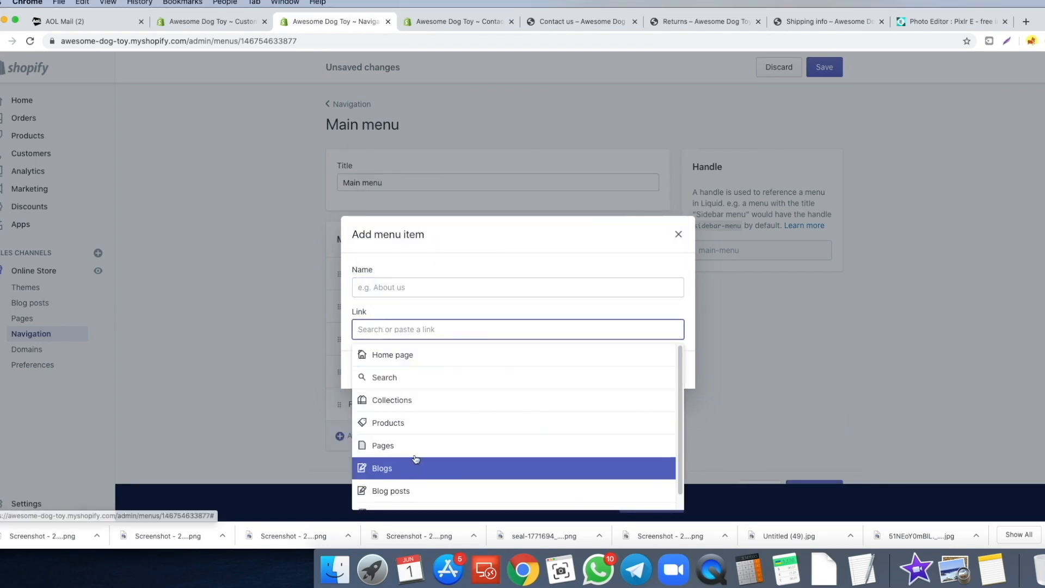
left_click(413, 453)
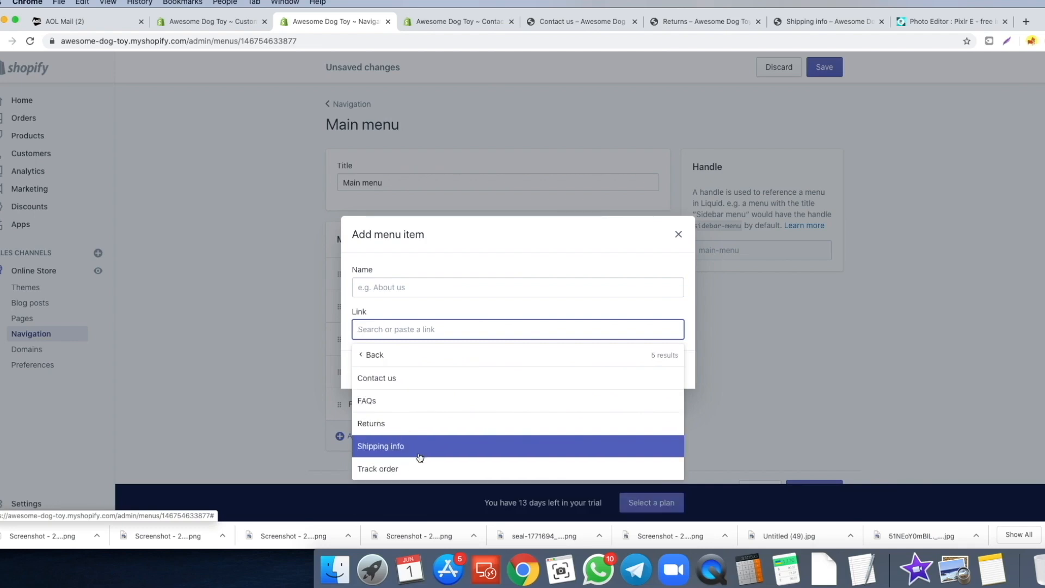
left_click(423, 378)
left_click(666, 376)
- Remove the Shipping info item and save the main menu
scroll(267, 319, "down", 1)
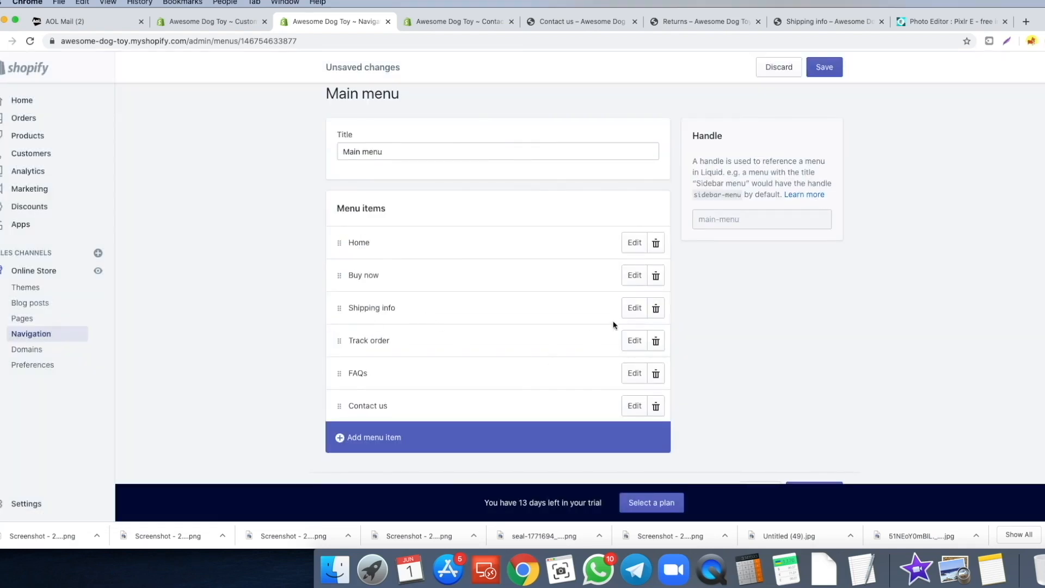
left_click(657, 309)
left_click(658, 195)
left_click(284, 363)
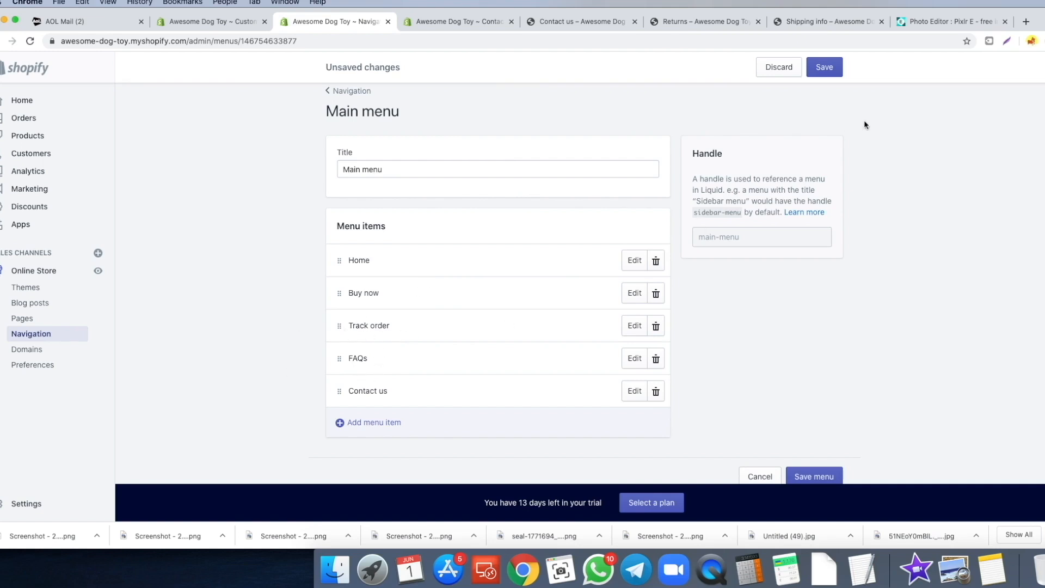
left_click(825, 67)
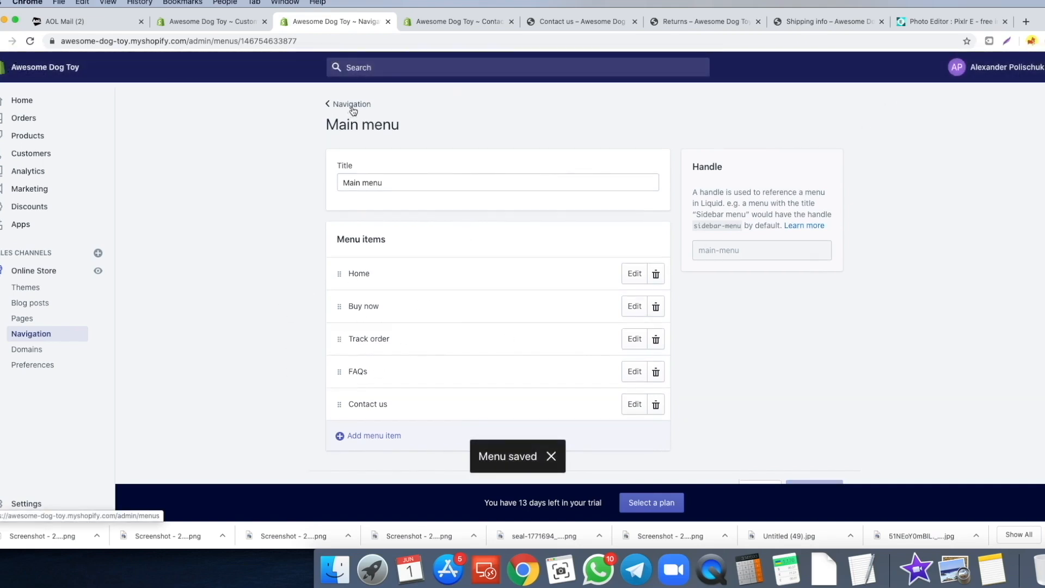
left_click(353, 107)
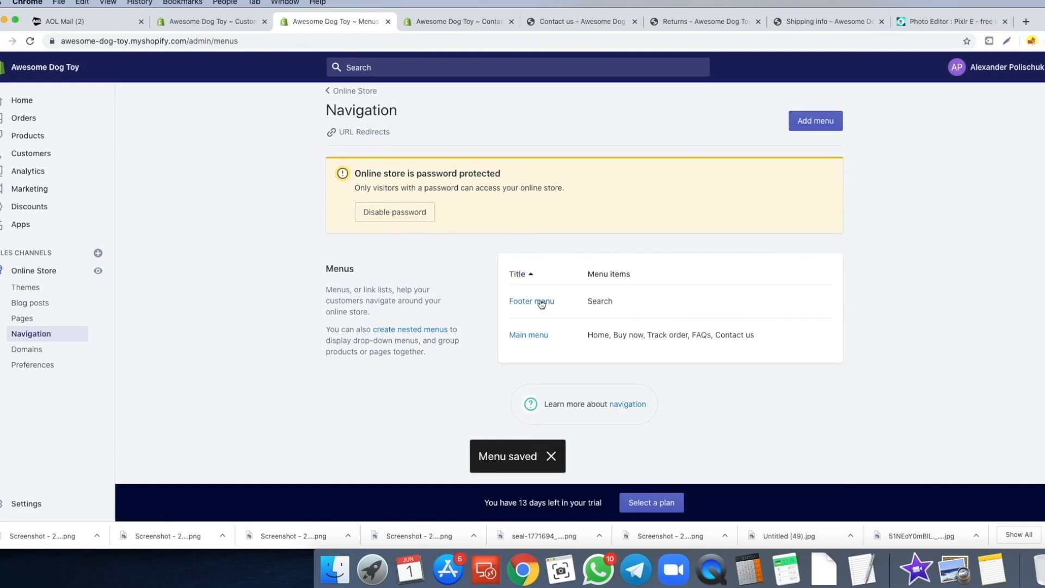
- Delete the Search item from the footer menu
left_click(540, 302)
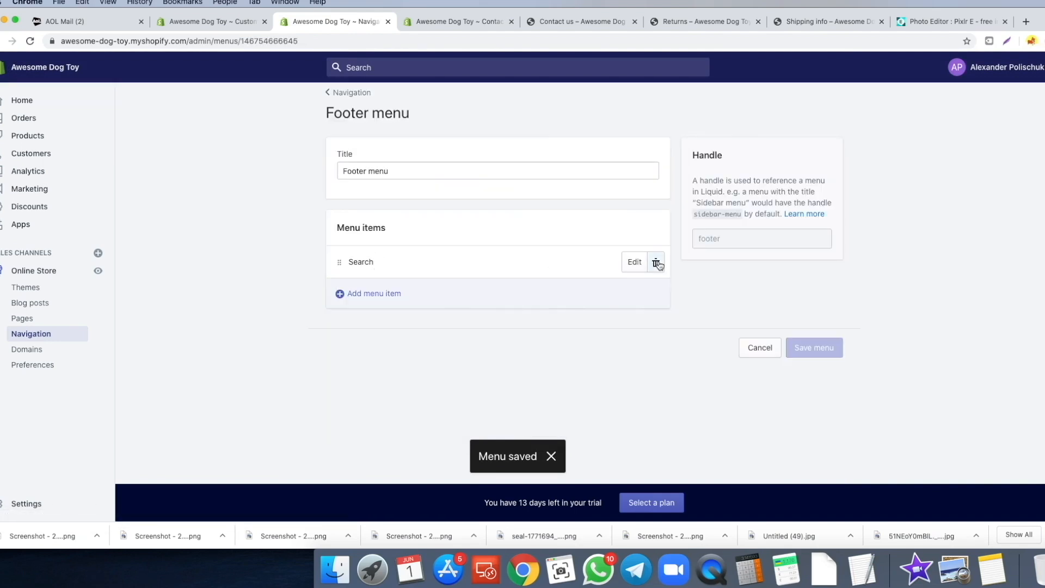
left_click(657, 264)
left_click(653, 198)
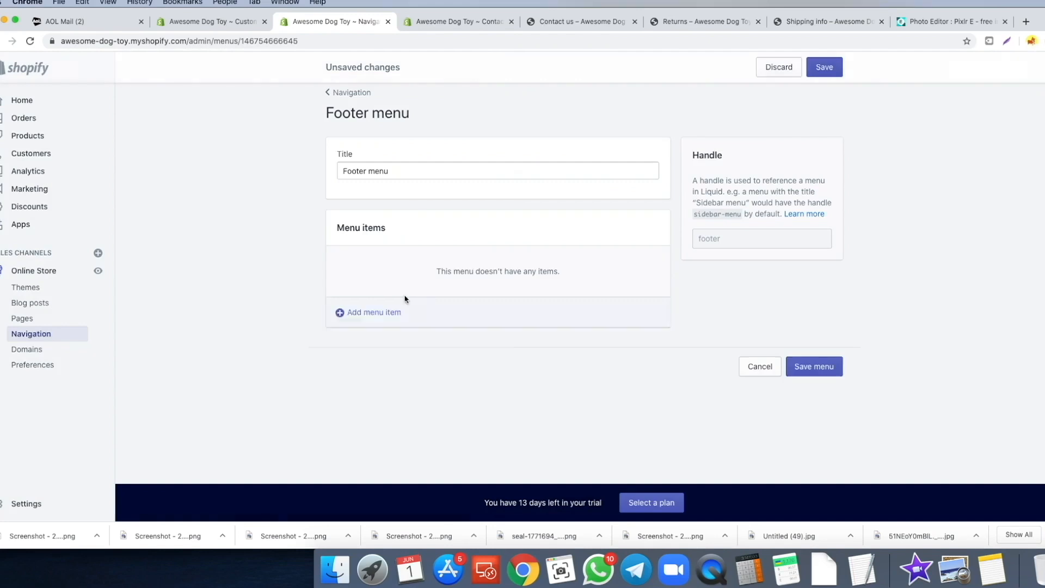
- Add a Contact us page link to the footer menu
left_click(390, 307)
left_click(391, 327)
left_click(423, 240)
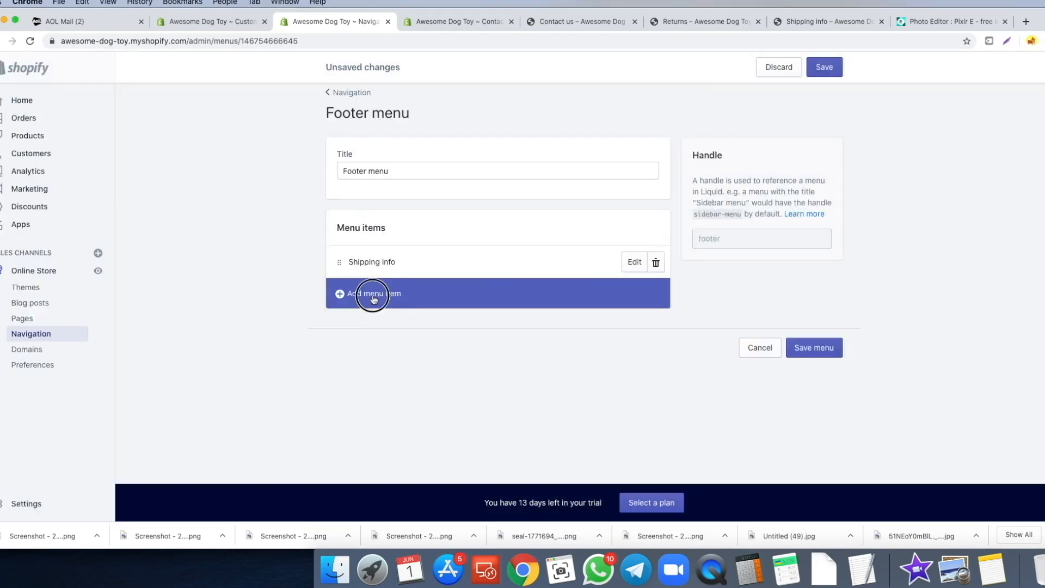
left_click(373, 298)
left_click(395, 330)
left_click(408, 241)
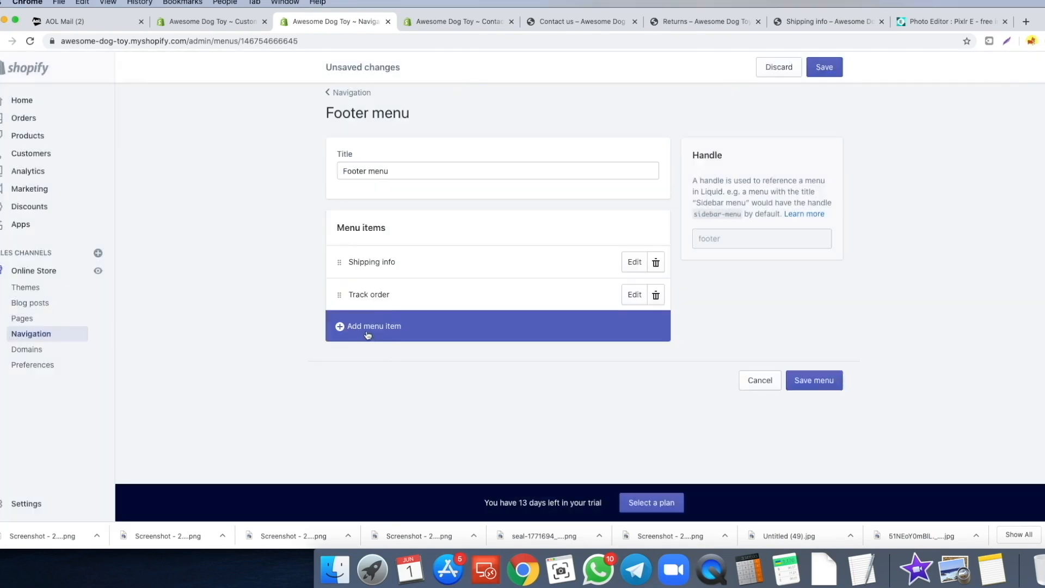
left_click(367, 327)
left_click(391, 330)
left_click(397, 241)
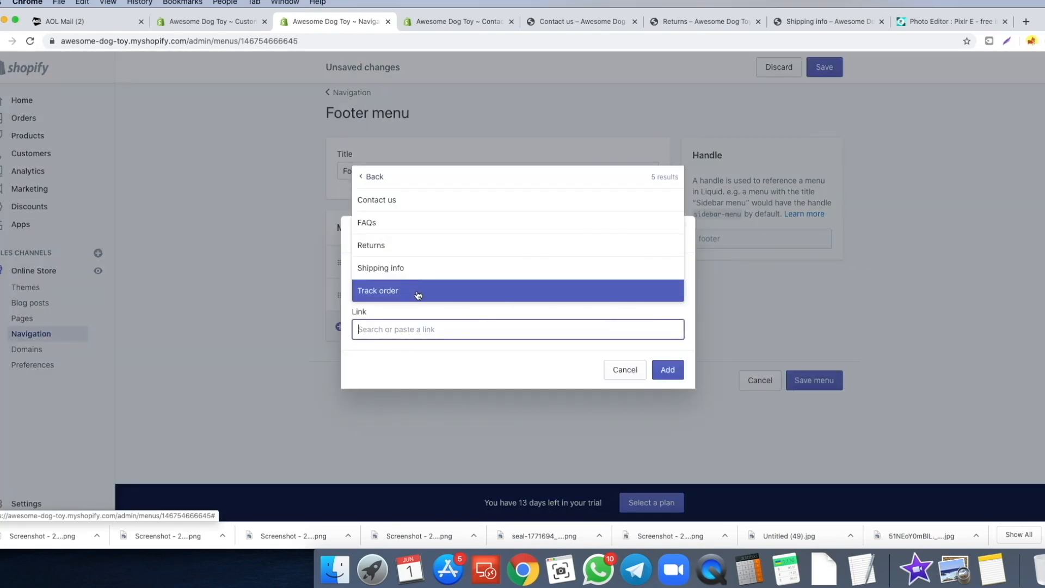
left_click(411, 207)
left_click(668, 370)
- Add the Privacy Policy and Terms of Service policy links to the footer menu
left_click(362, 358)
left_click(360, 330)
scroll(426, 277, "down", 1)
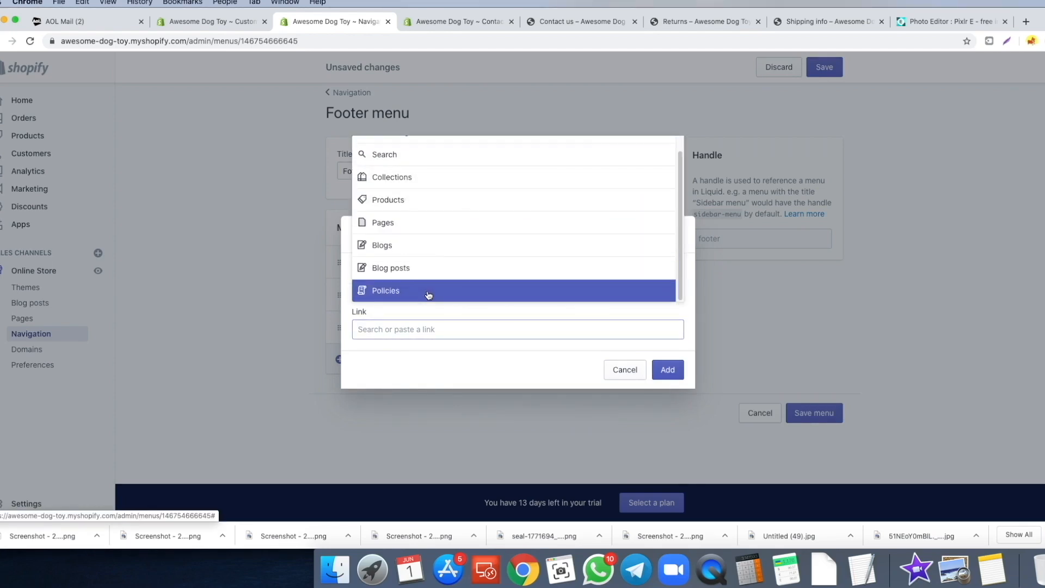
left_click(429, 292)
left_click(425, 226)
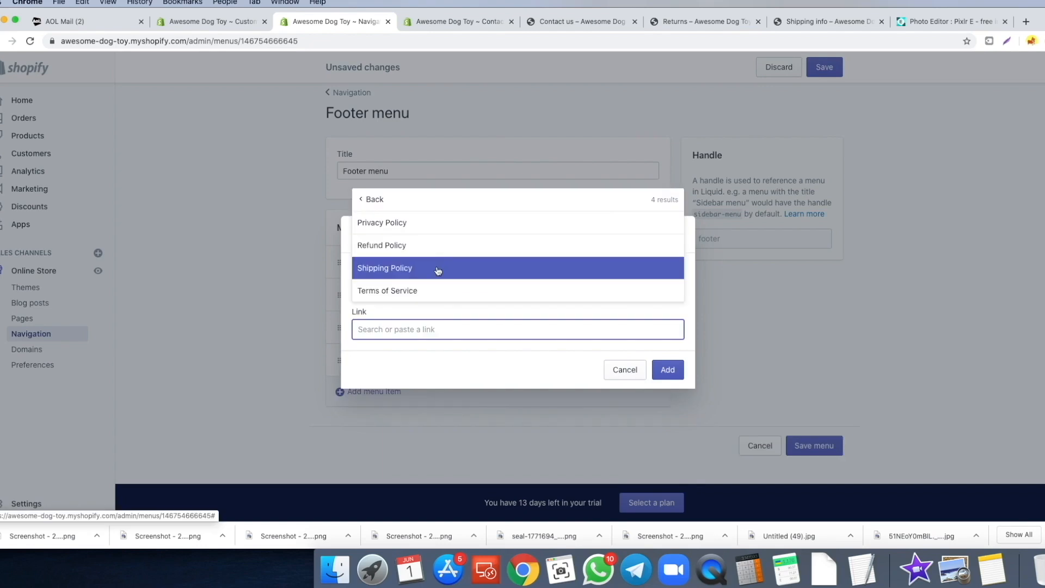
left_click(420, 289)
left_click(665, 368)
- Add a Returns page link to the footer menu
left_click(401, 392)
left_click(403, 330)
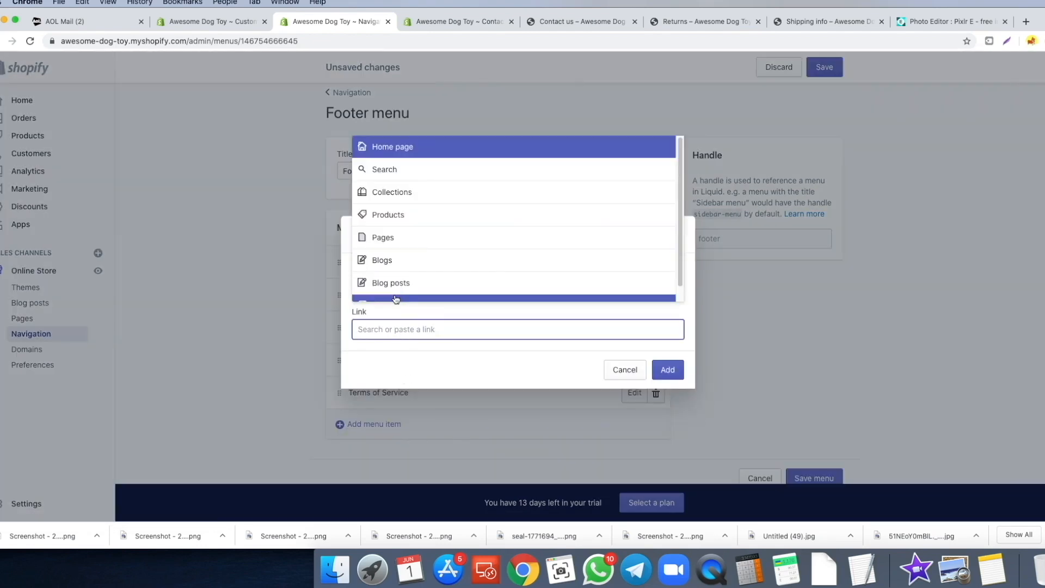
left_click(420, 250)
left_click(423, 250)
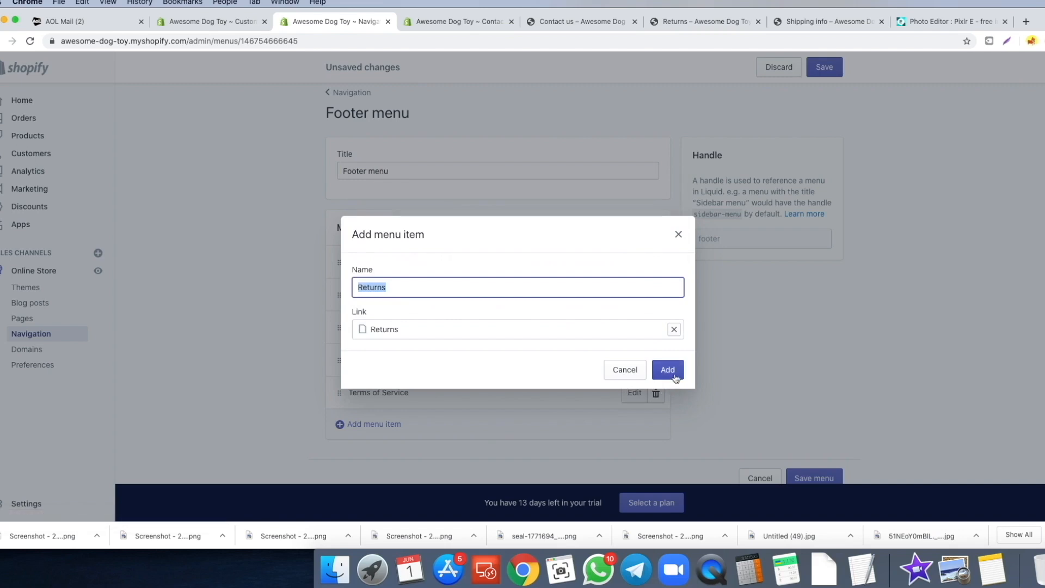
left_click(667, 370)
- Move Returns, then Contact us, to the top of the footer menu and save it
left_click(338, 425)
left_click_drag(338, 426, 340, 247)
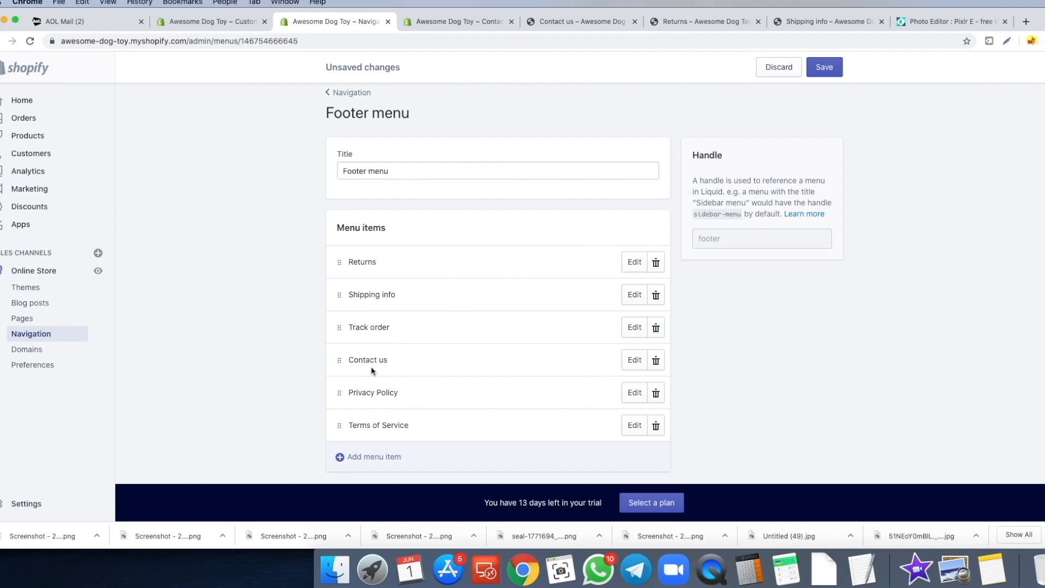
left_click_drag(340, 362, 343, 248)
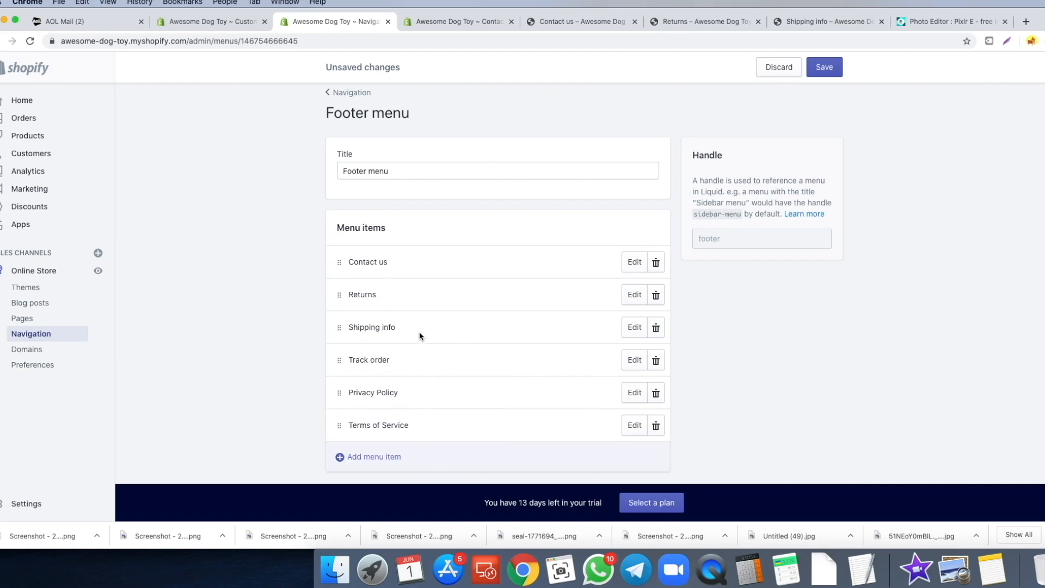
left_click(816, 68)
left_click(213, 21)
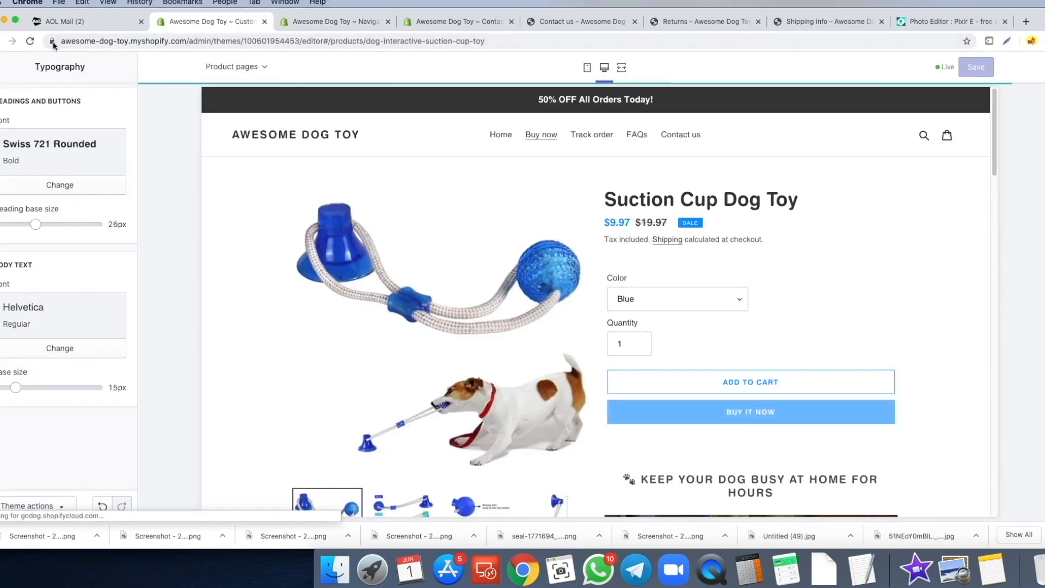
- Reload the theme preview and scroll to check the new header menu and footer Quick links
left_click(30, 41)
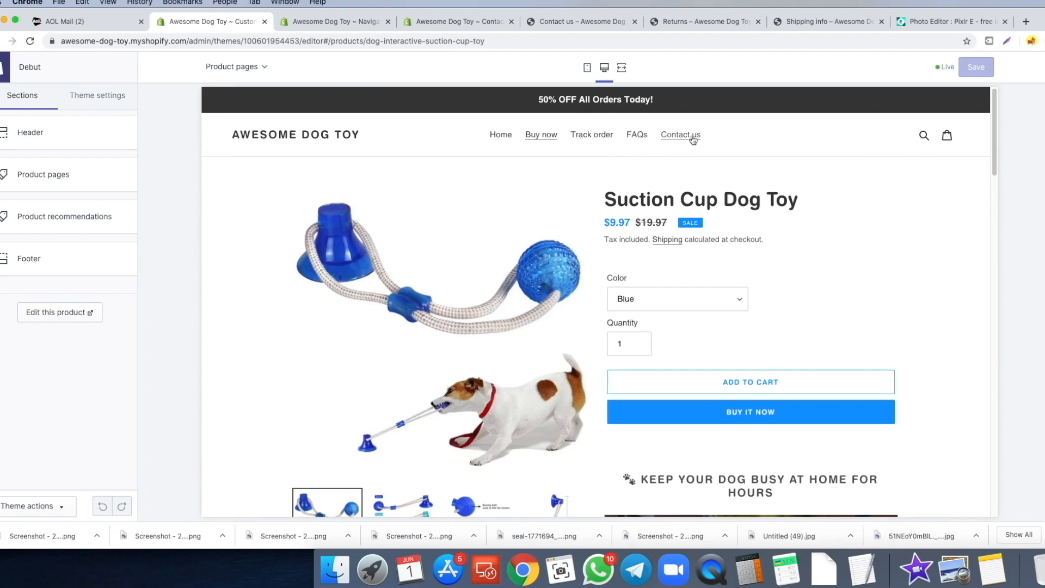
scroll(460, 231, "down", 20)
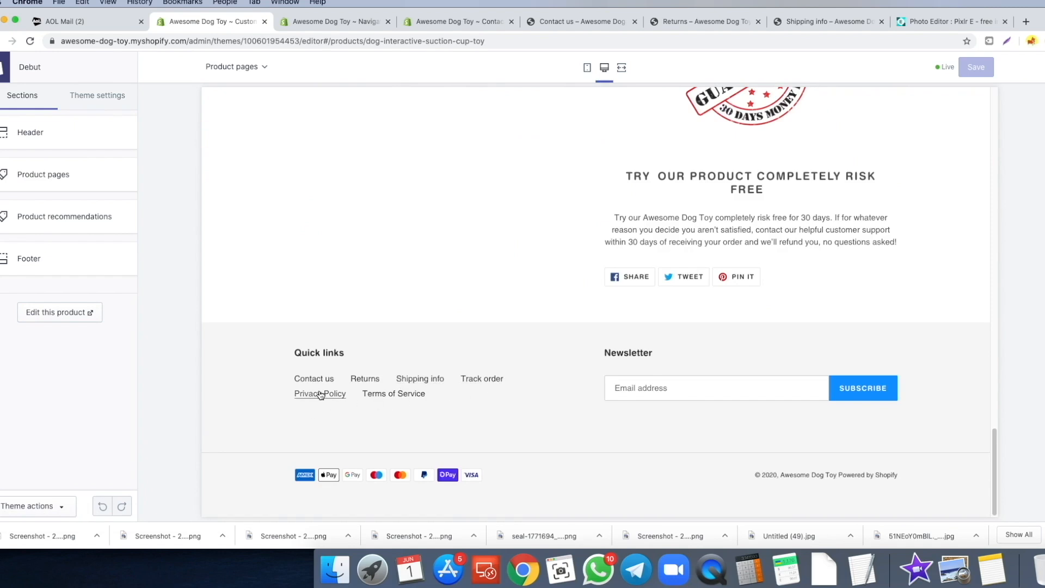
scroll(382, 293, "up", 1)
scroll(381, 293, "up", 20)
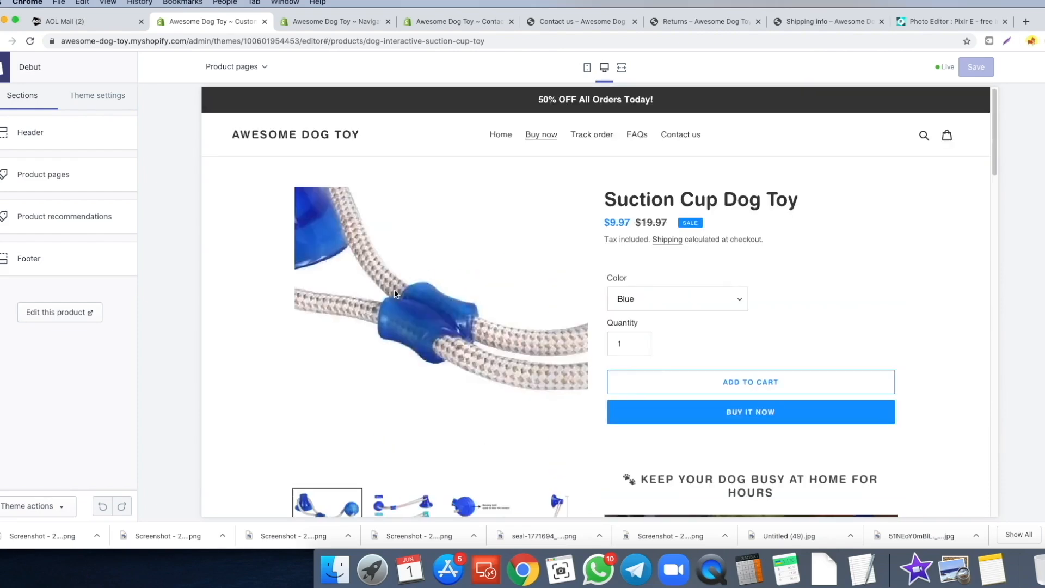
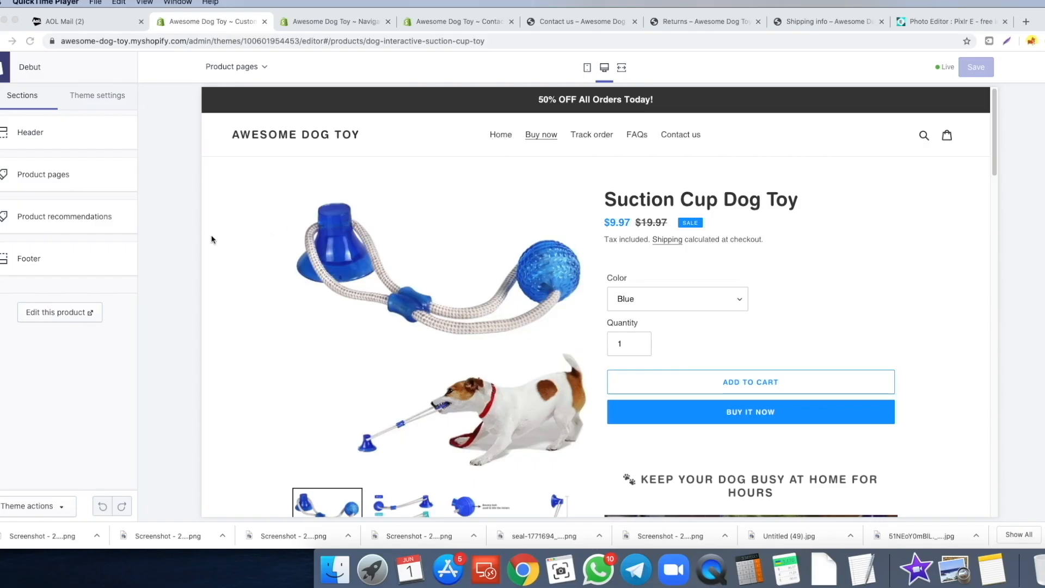
- Switch to Chrome and select the Home page template in the Shopify theme editor
left_click(212, 239)
left_click(499, 136)
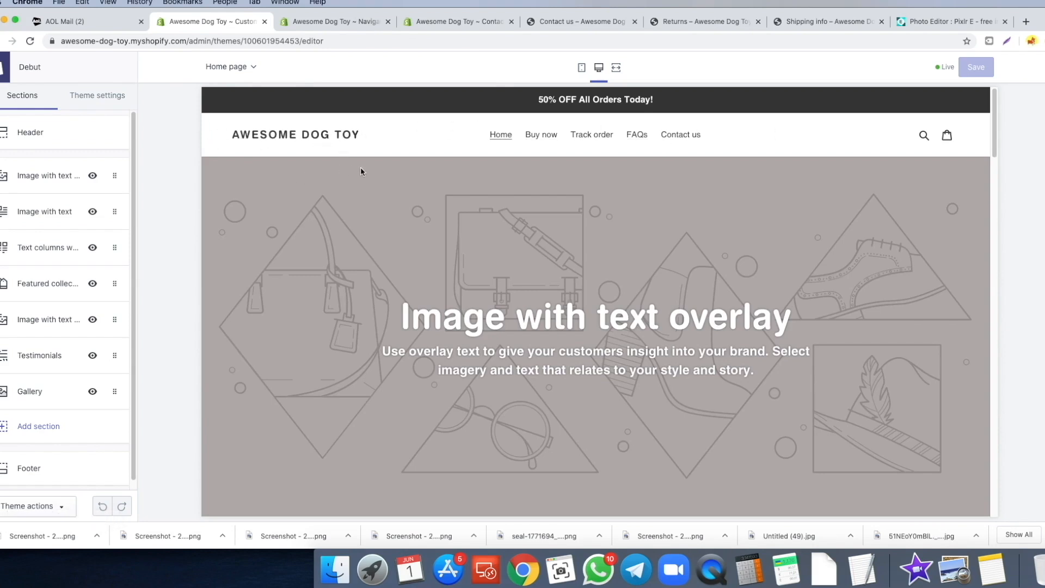
- Hide the Text columns, Featured collection, second Image with text overlay, Testimonials and Gallery sections
scroll(516, 231, "down", 3)
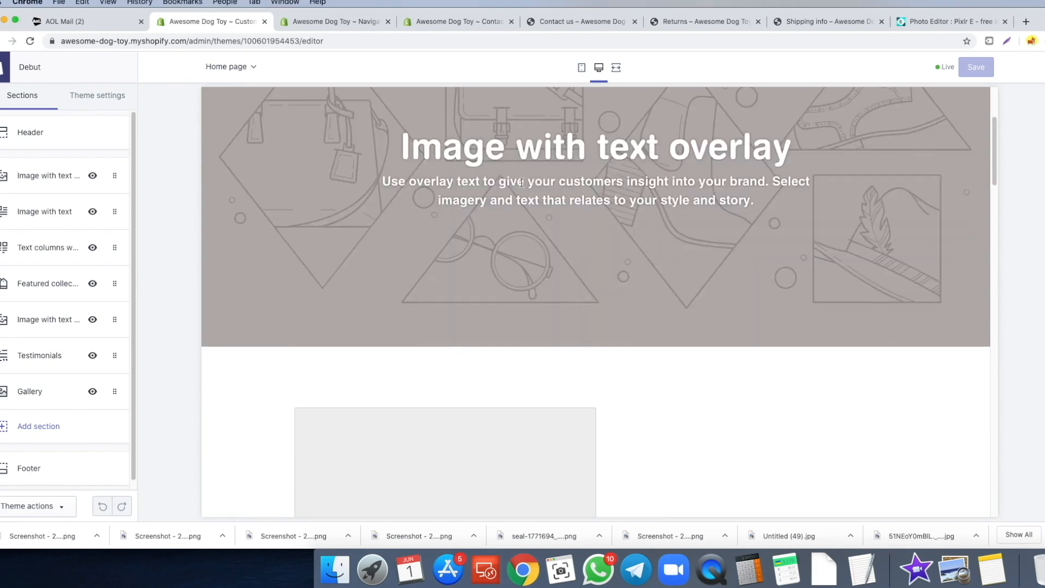
scroll(521, 182, "down", 7)
scroll(446, 206, "down", 15)
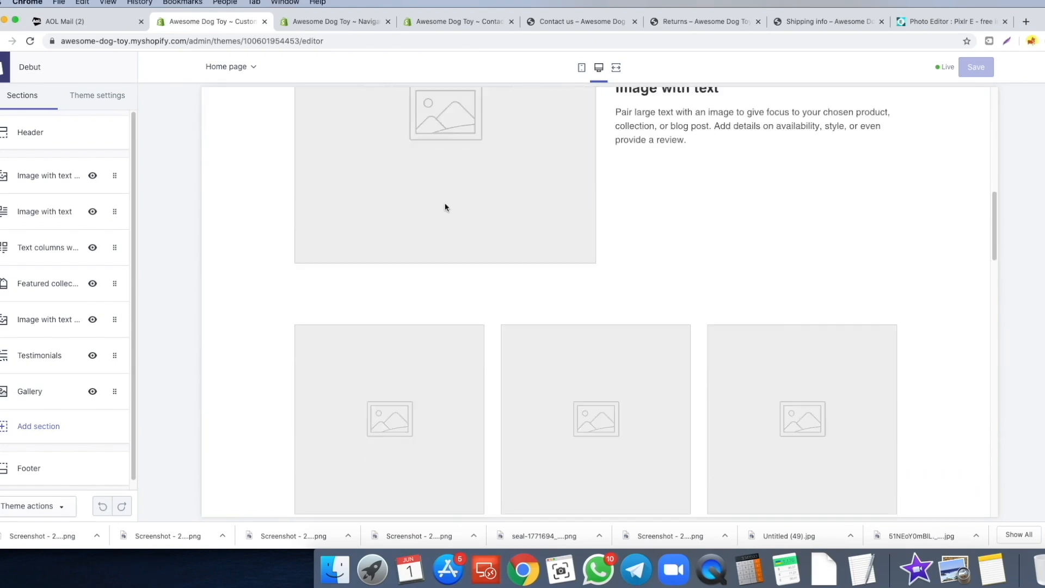
scroll(544, 212, "down", 6)
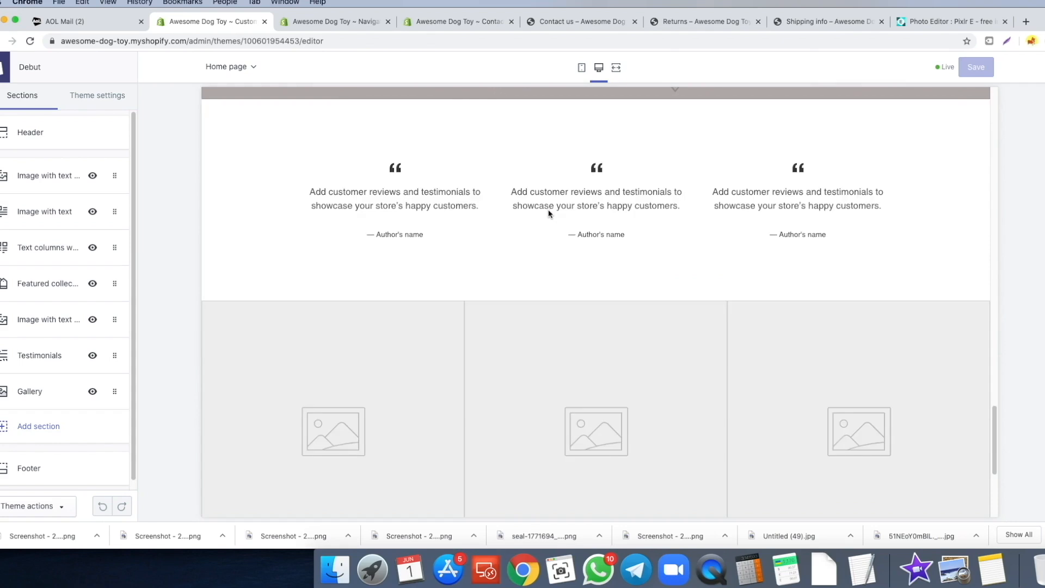
scroll(544, 216, "up", 20)
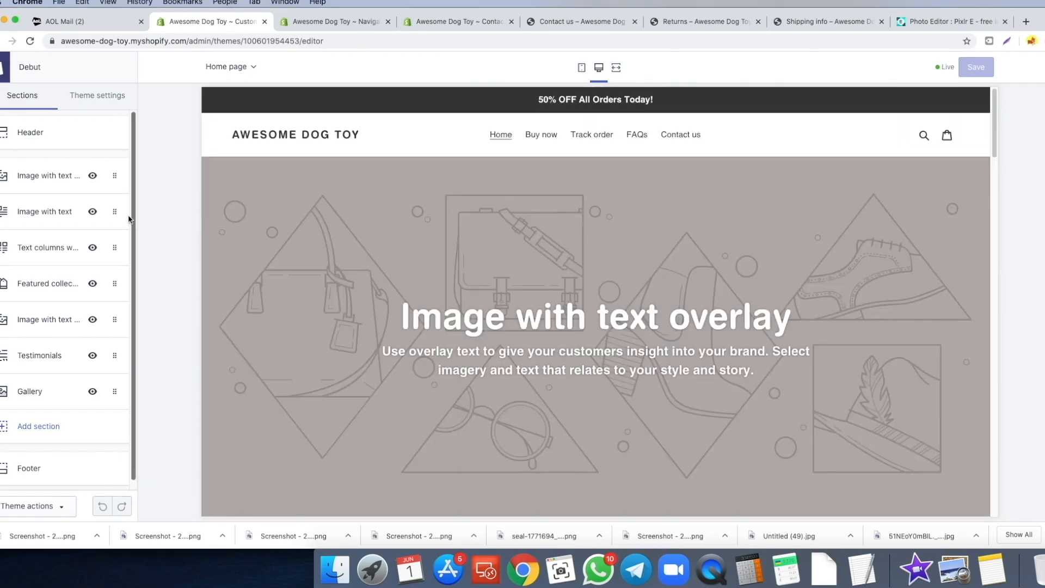
scroll(422, 239, "down", 2)
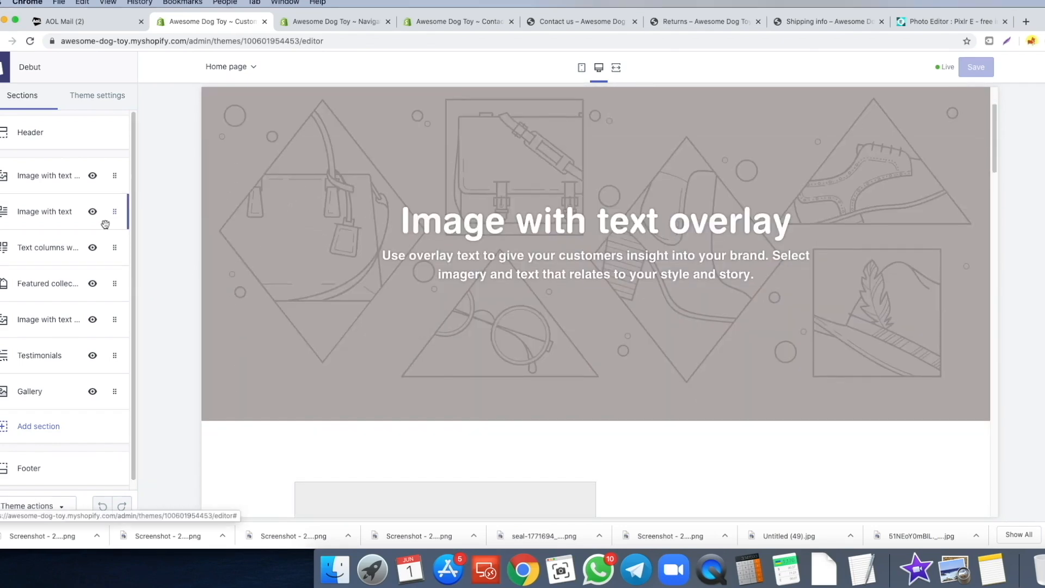
mouse_move(90, 255)
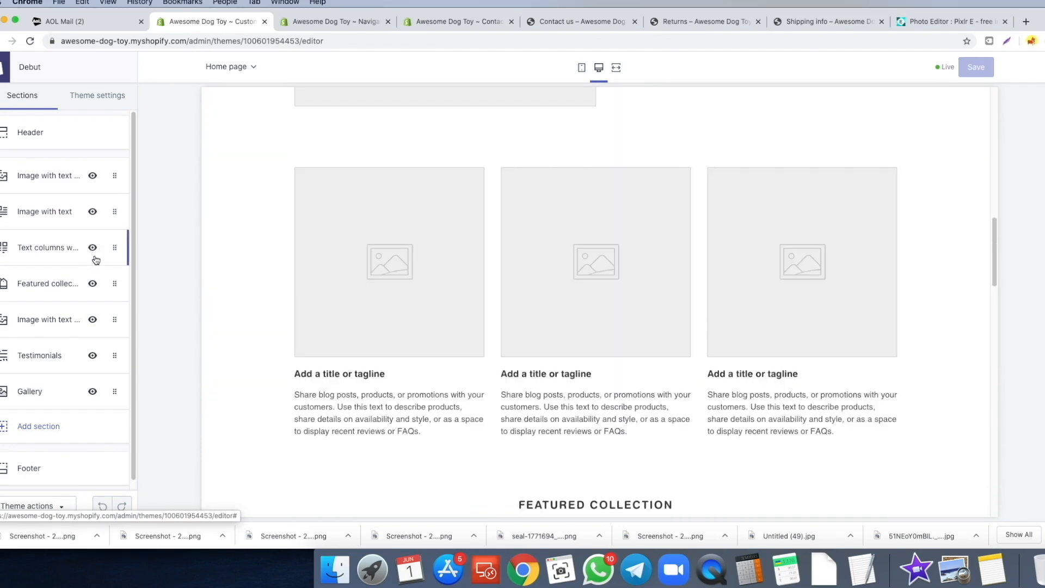
left_click(93, 247)
left_click(91, 283)
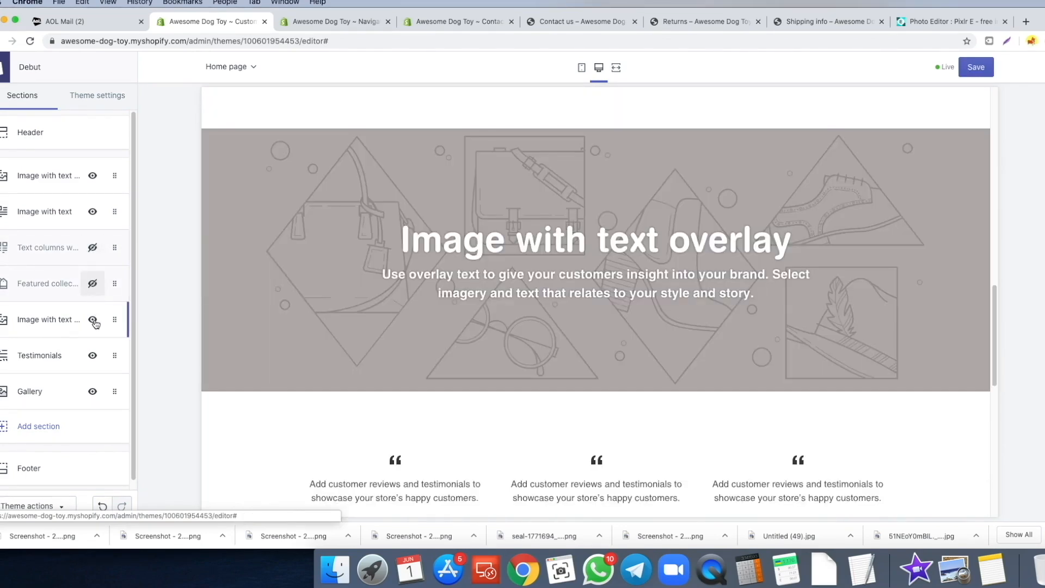
left_click(93, 319)
left_click(92, 355)
left_click(93, 391)
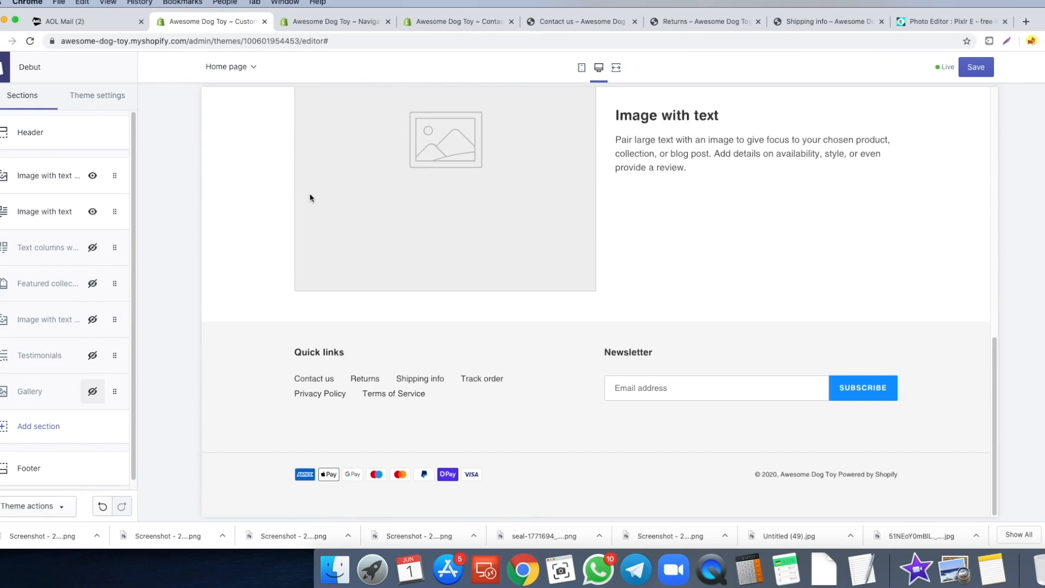
- Scroll through the home page preview to check the remaining sections
scroll(512, 210, "up", 3)
scroll(592, 288, "down", 1)
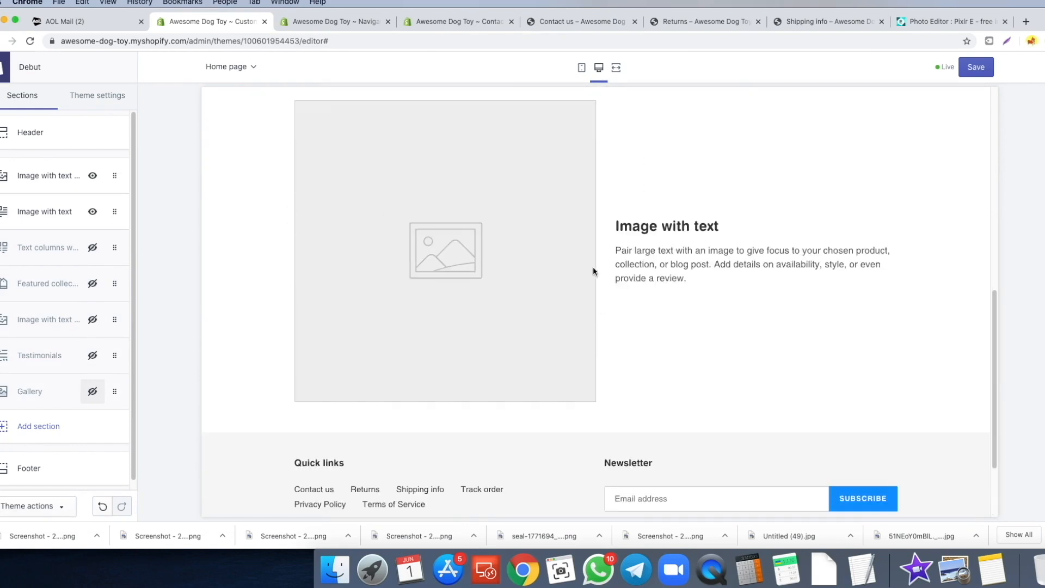
scroll(656, 286, "down", 3)
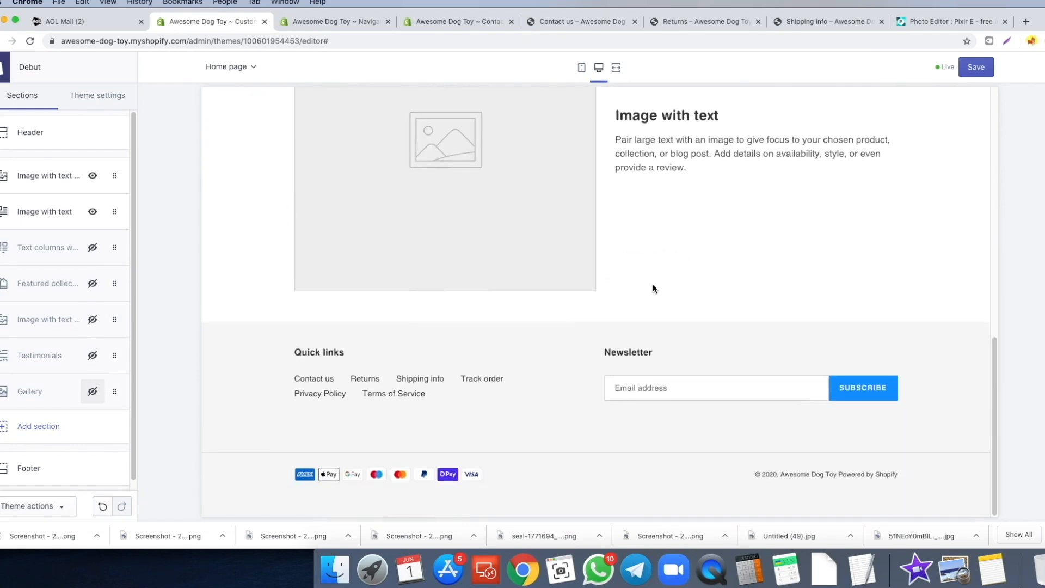
scroll(652, 285, "up", 10)
scroll(646, 234, "down", 5)
scroll(588, 224, "up", 6)
scroll(525, 218, "down", 1)
scroll(472, 257, "up", 1)
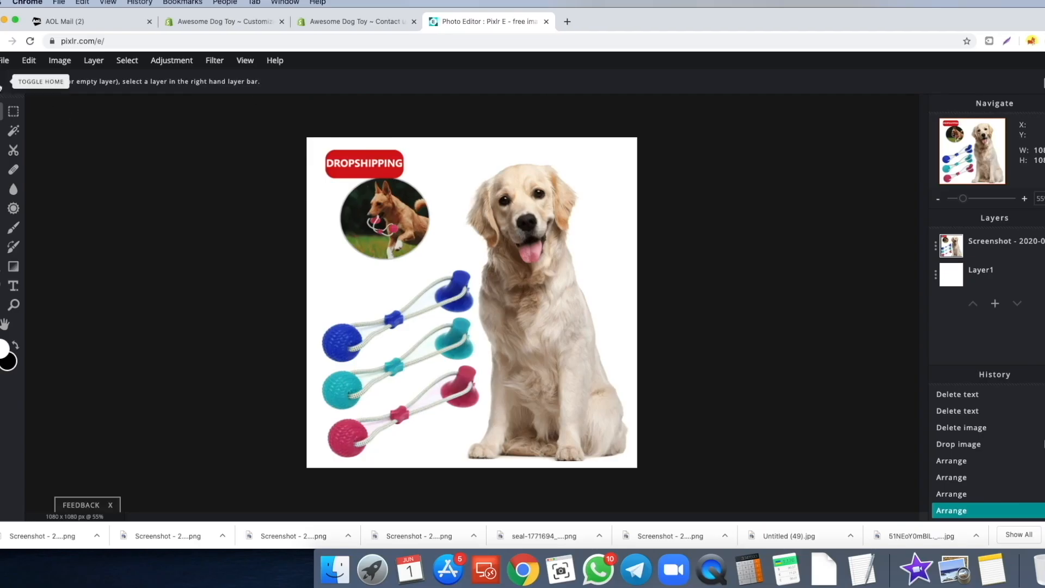
- Create a new transparent 1200 × 1200 px image from the Pixlr E start screen
left_click(20, 92)
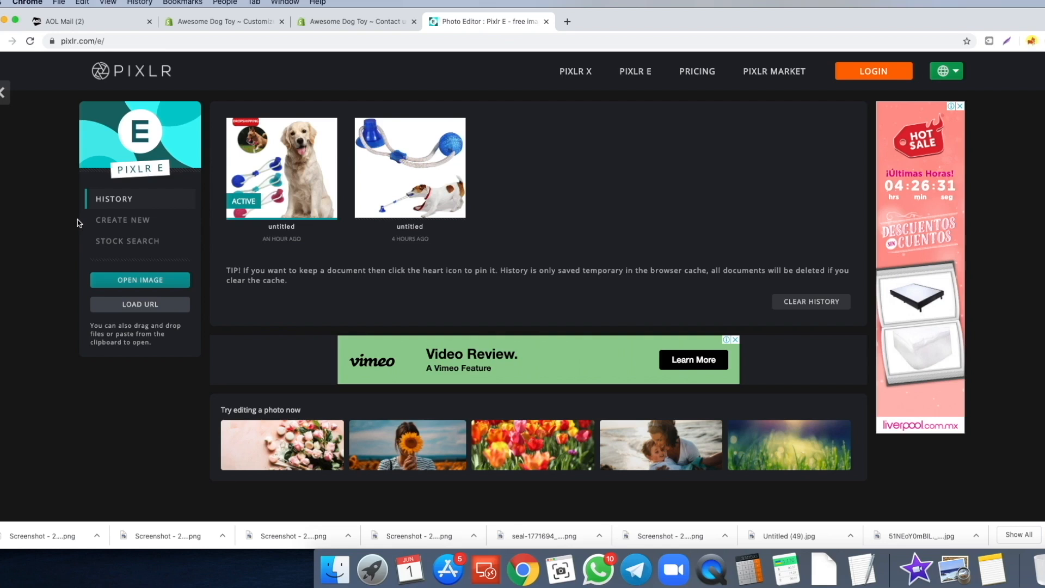
left_click(125, 224)
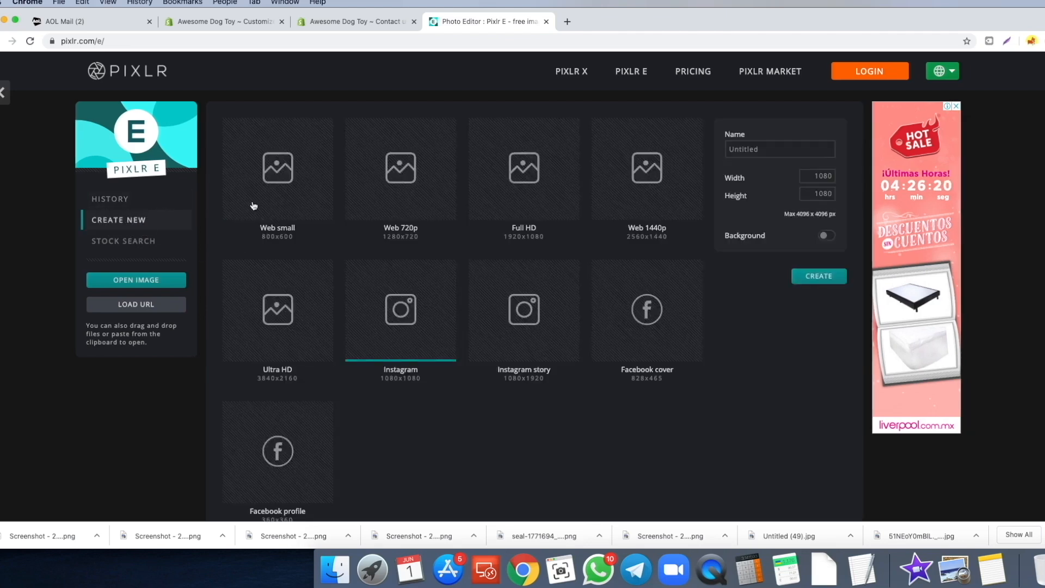
double_click(823, 176)
type("1200")
key("Tab")
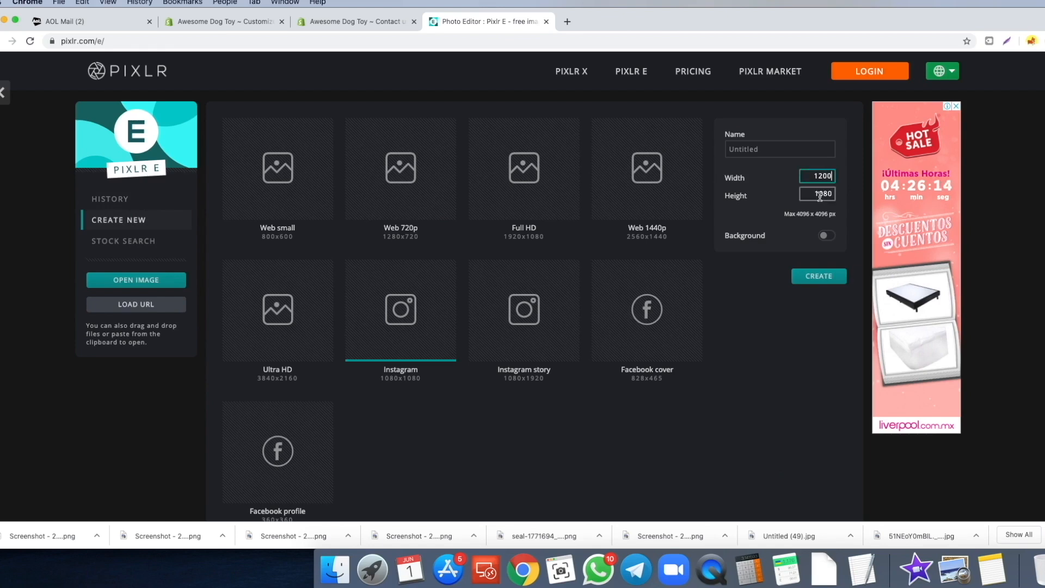
type("12")
key("Return")
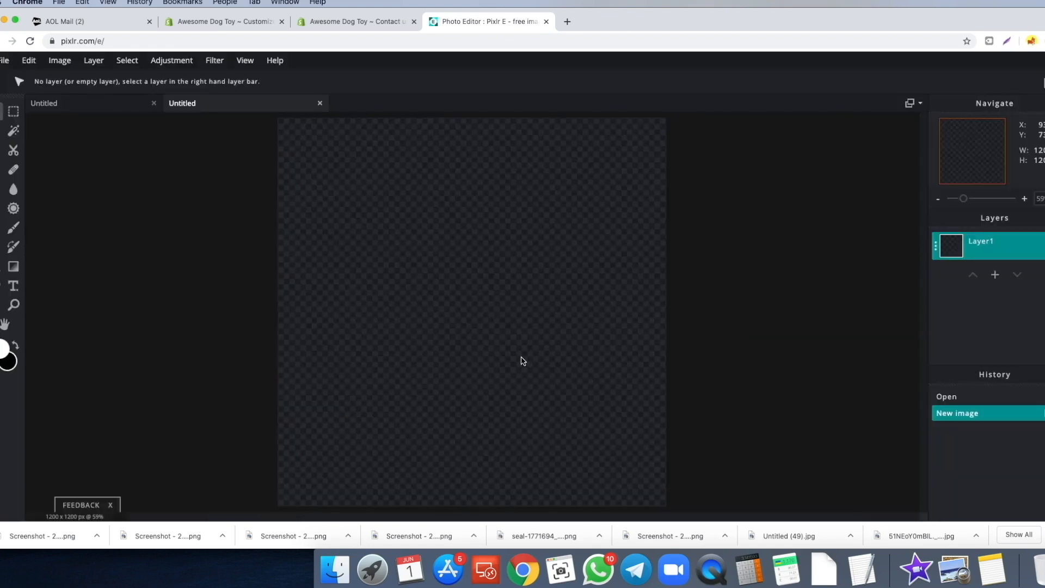
- Add a text layer reading 'Awesome Dog Toy' to the canvas
left_click(13, 288)
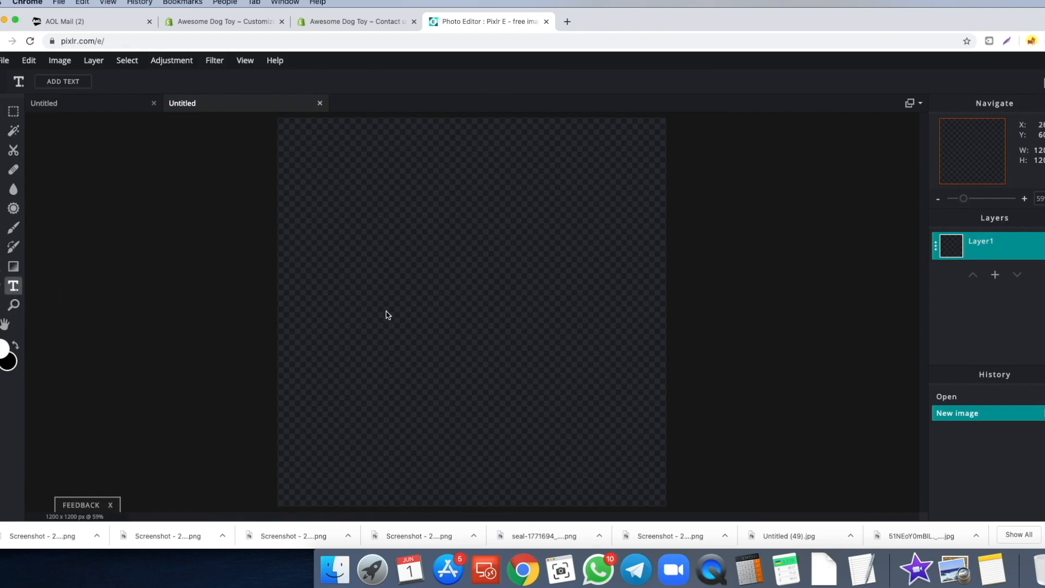
left_click(618, 288)
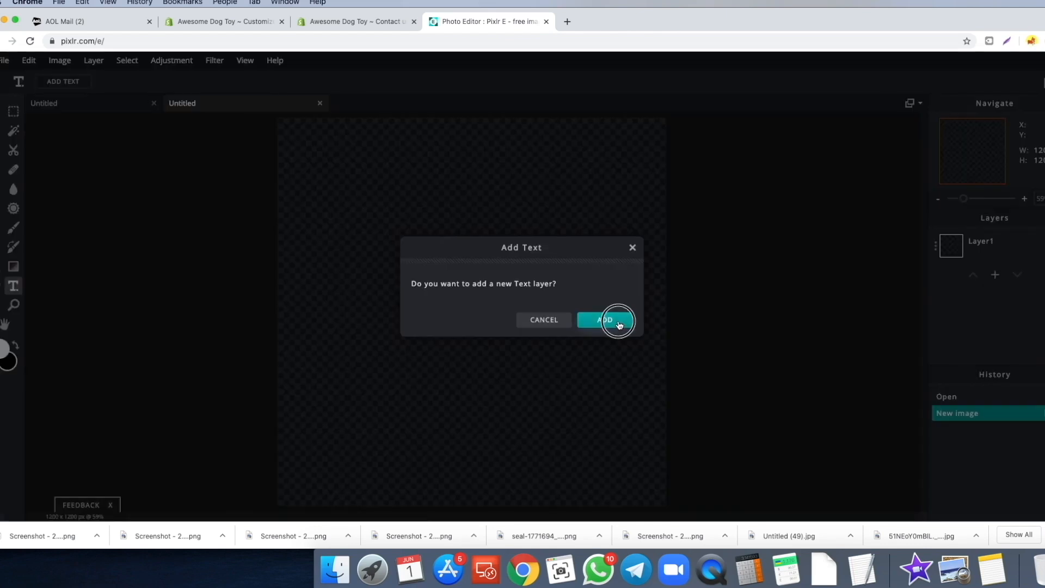
left_click(614, 321)
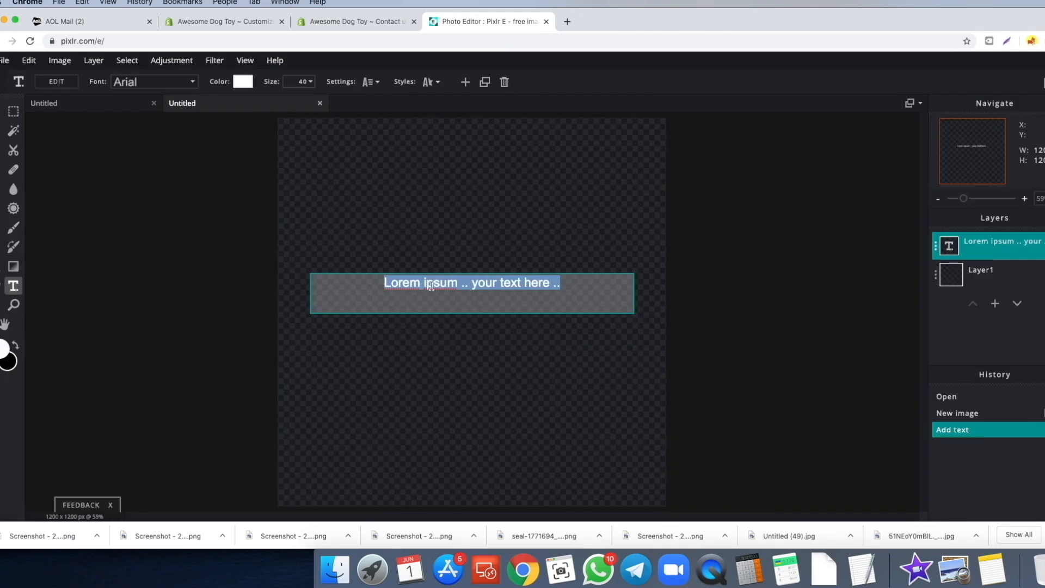
type("Awesome Dog Toy")
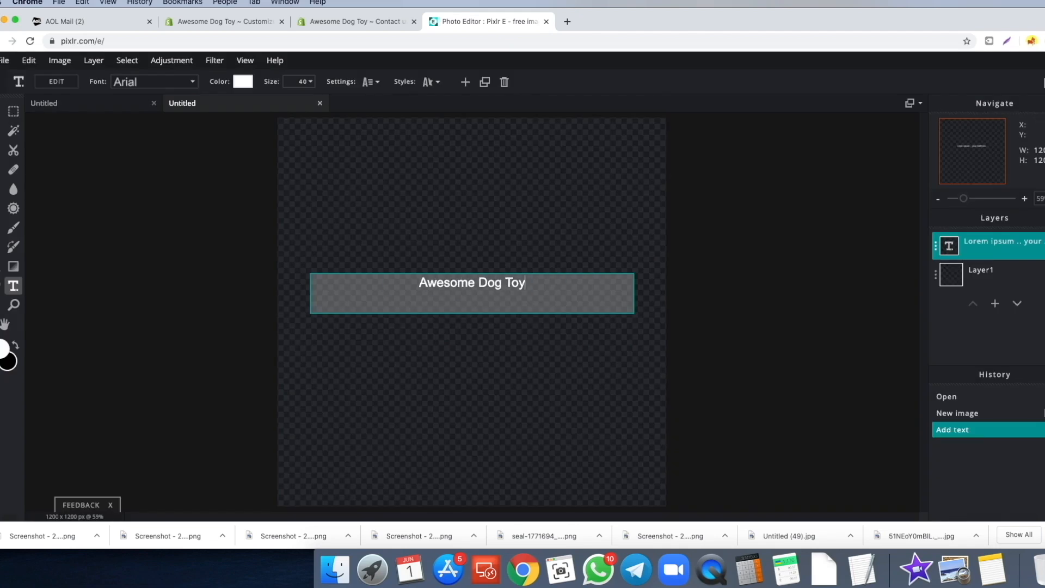
key("Escape")
- Fill the empty background layer with white
left_click(2, 286)
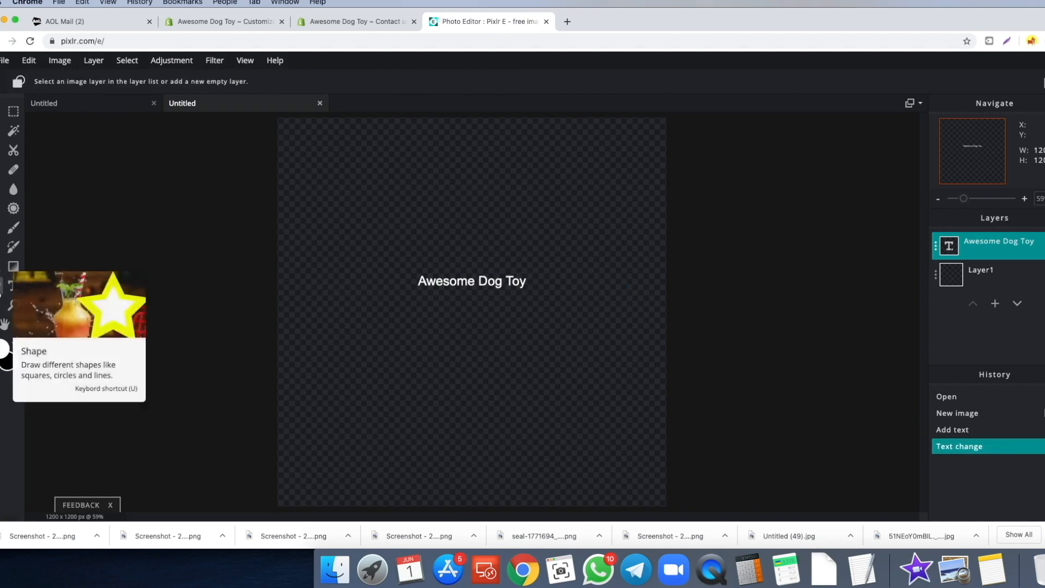
left_click(980, 275)
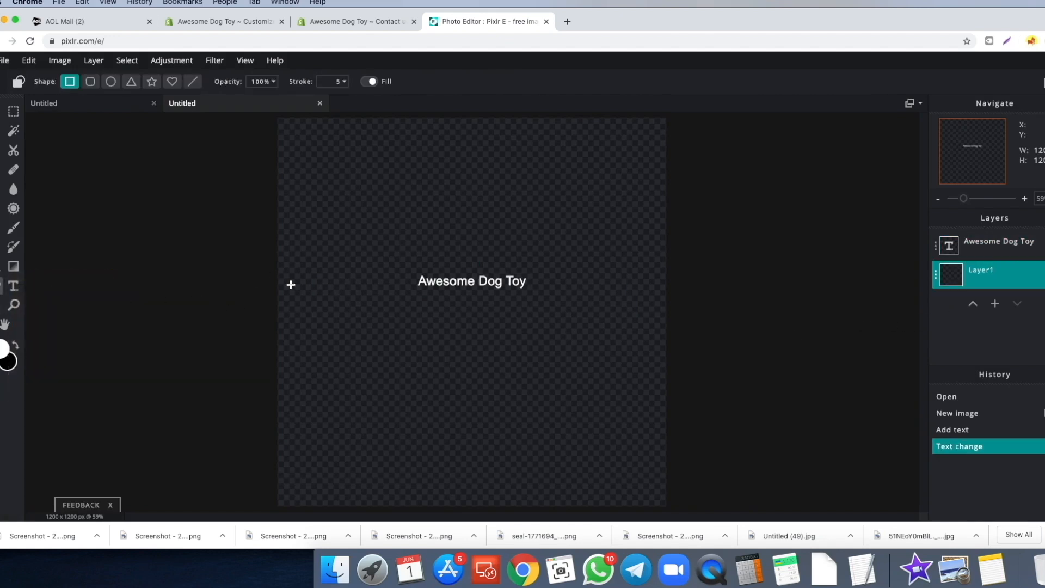
left_click(1, 266)
left_click(344, 312)
- Change the Awesome Dog Toy text colour to black
left_click(475, 296)
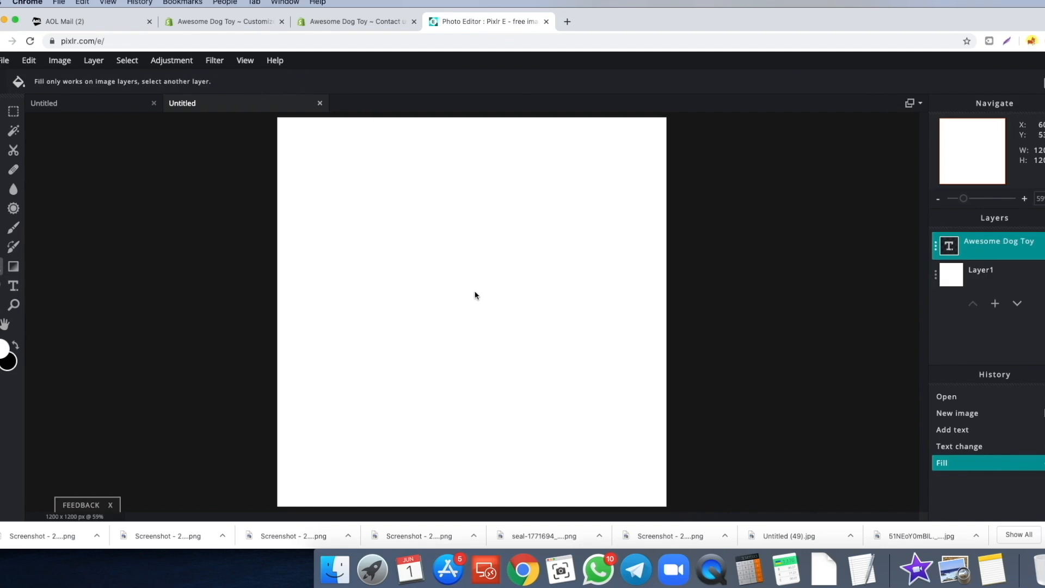
left_click(14, 285)
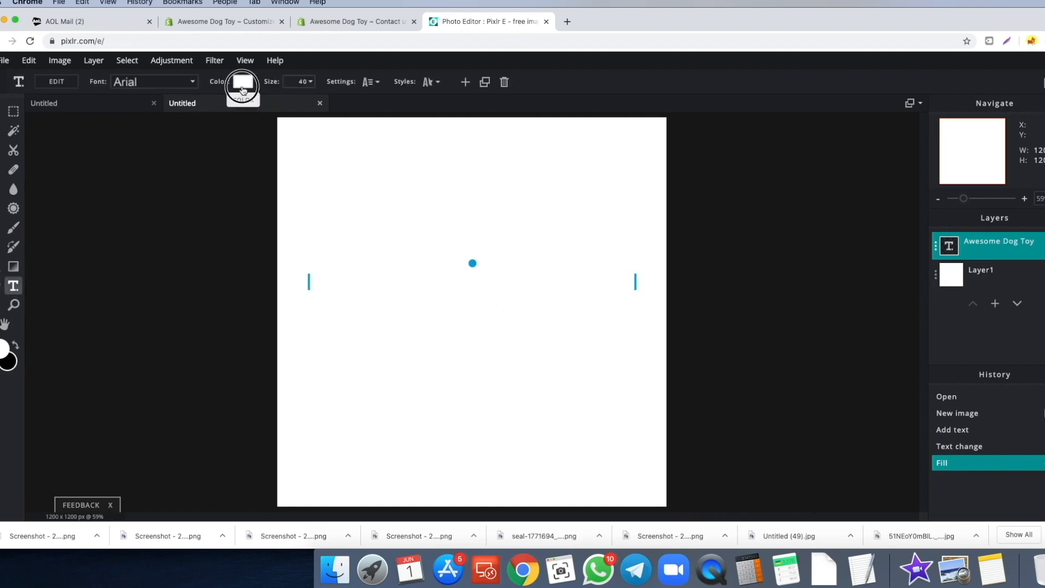
left_click(243, 82)
left_click_drag(403, 342, 369, 390)
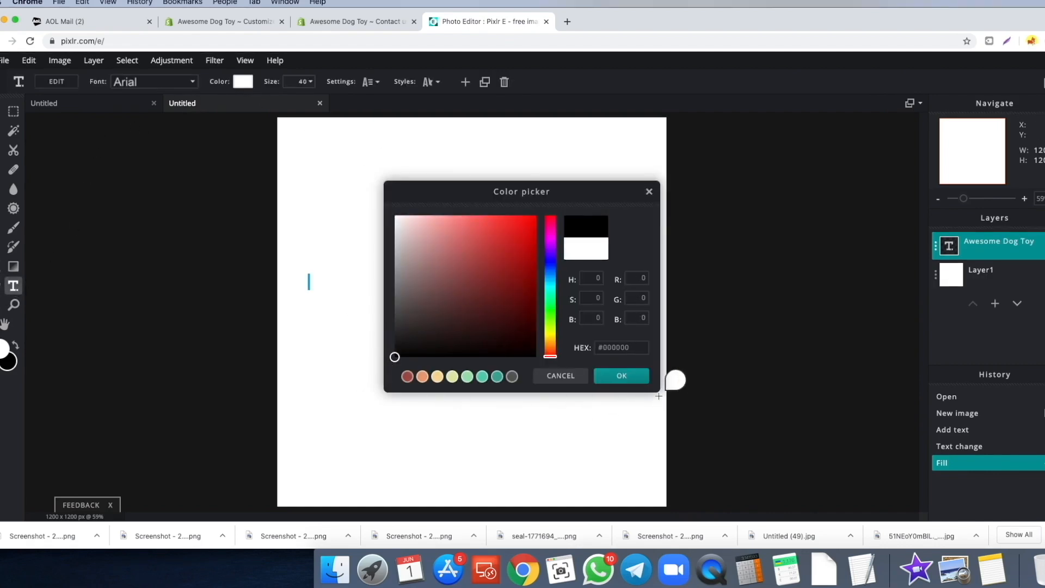
left_click(622, 376)
- Pick a font for the title, nudge it, and enlarge it to size 119
left_click(174, 82)
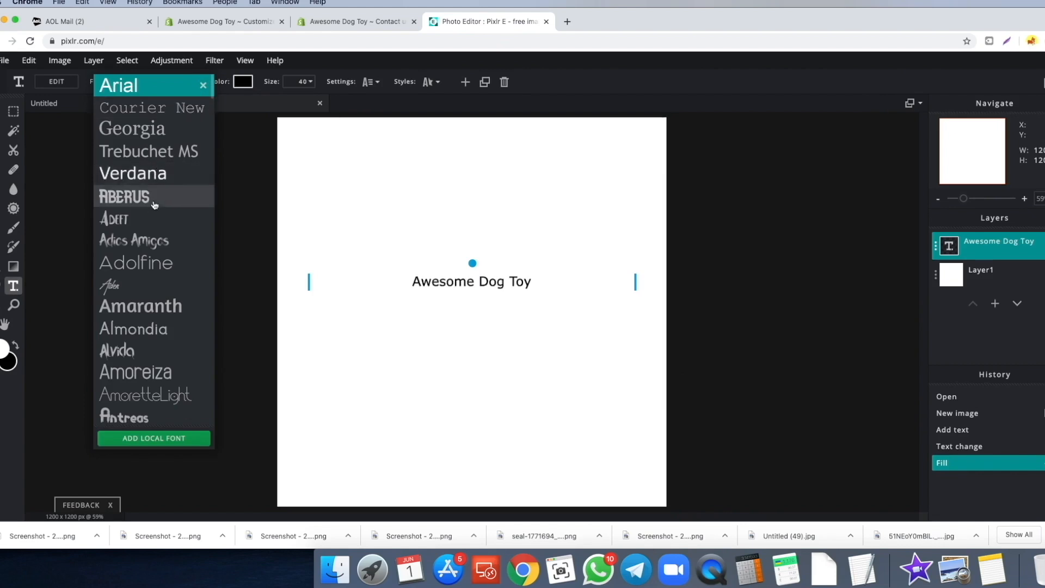
scroll(166, 227, "down", 5)
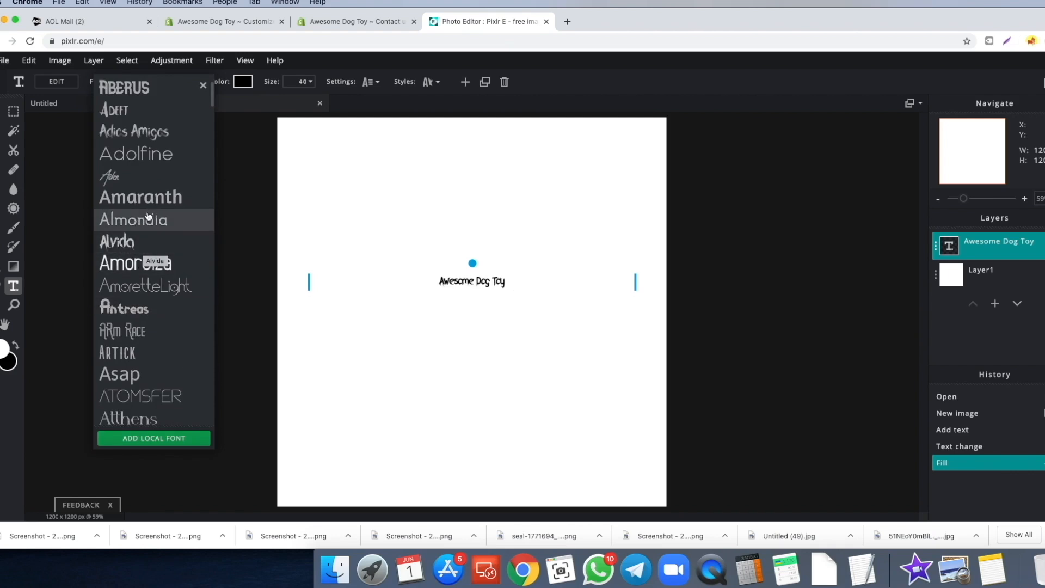
scroll(154, 242, "down", 4)
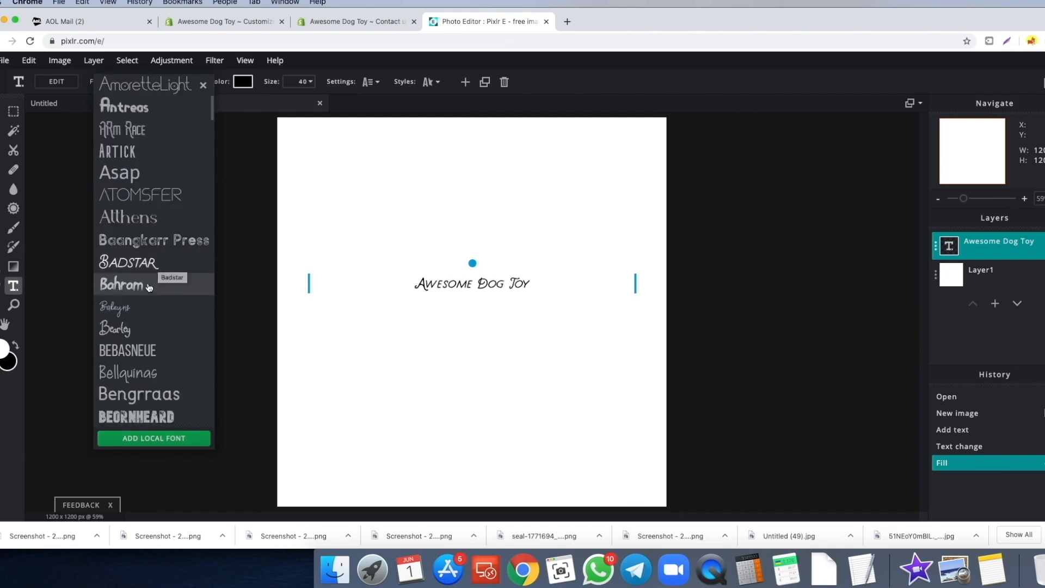
scroll(156, 218, "down", 2)
scroll(180, 280, "down", 5)
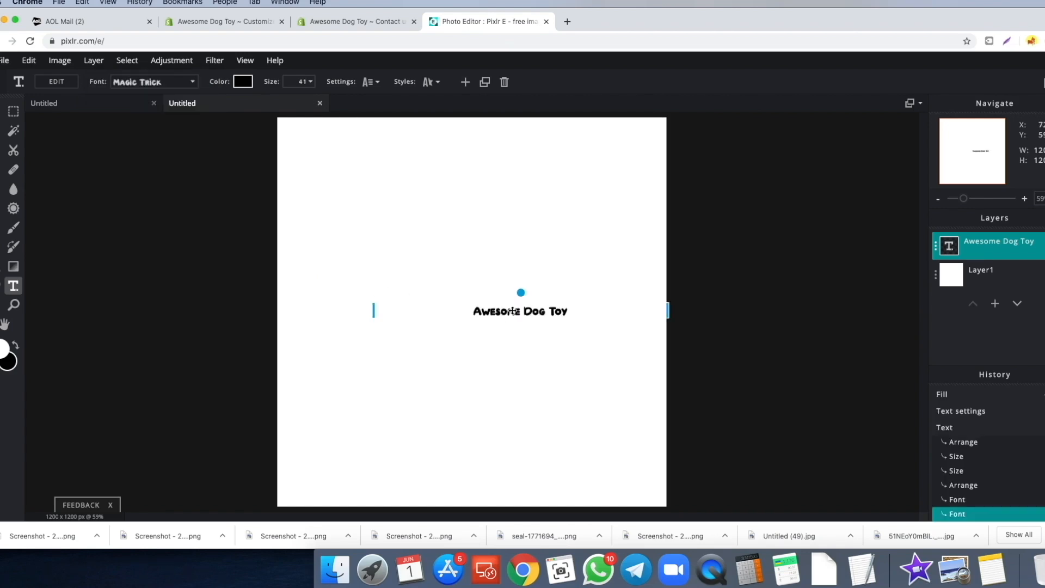
left_click_drag(513, 311, 508, 313)
left_click(298, 82)
left_click_drag(224, 103, 231, 104)
- Glance at the Shopify Contact us page and customizer, then return to Pixlr
left_click(320, 26)
left_click(261, 24)
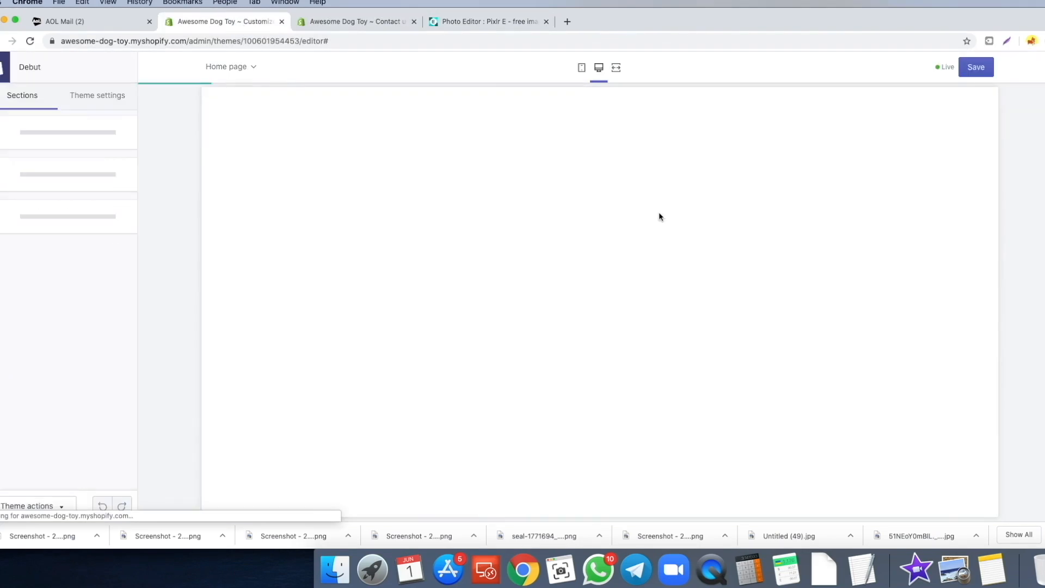
left_click(479, 23)
left_click(239, 22)
left_click(490, 21)
- Keep the title on one line at size 120, placed slightly right of centre
mouse_move(478, 335)
left_mouse_down()
mouse_move(469, 292)
mouse_move(469, 320)
left_mouse_up()
left_click(303, 82)
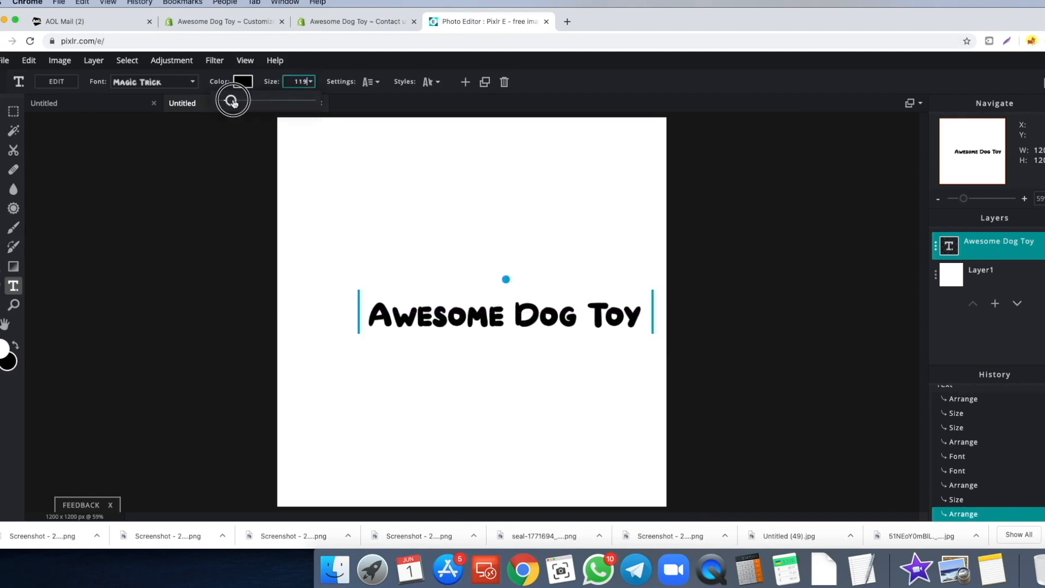
left_click_drag(233, 101, 233, 101)
left_click(342, 331)
mouse_move(357, 331)
left_mouse_down()
mouse_move(299, 332)
mouse_move(389, 339)
mouse_move(351, 317)
left_mouse_up()
left_click(439, 353)
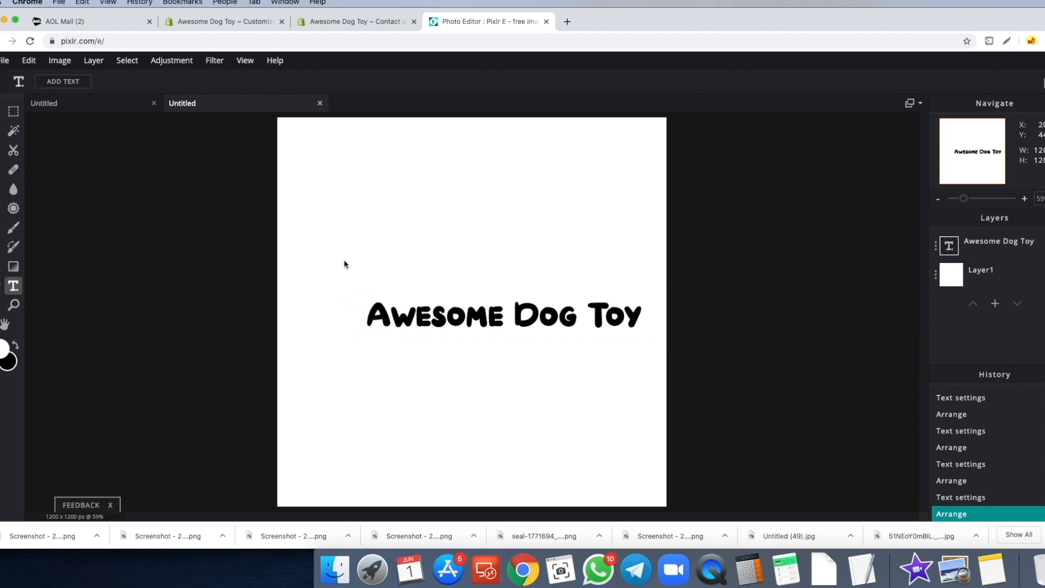
left_click(567, 22)
- Go to Pixabay and search vector graphics for 'paw'
type("pixabay")
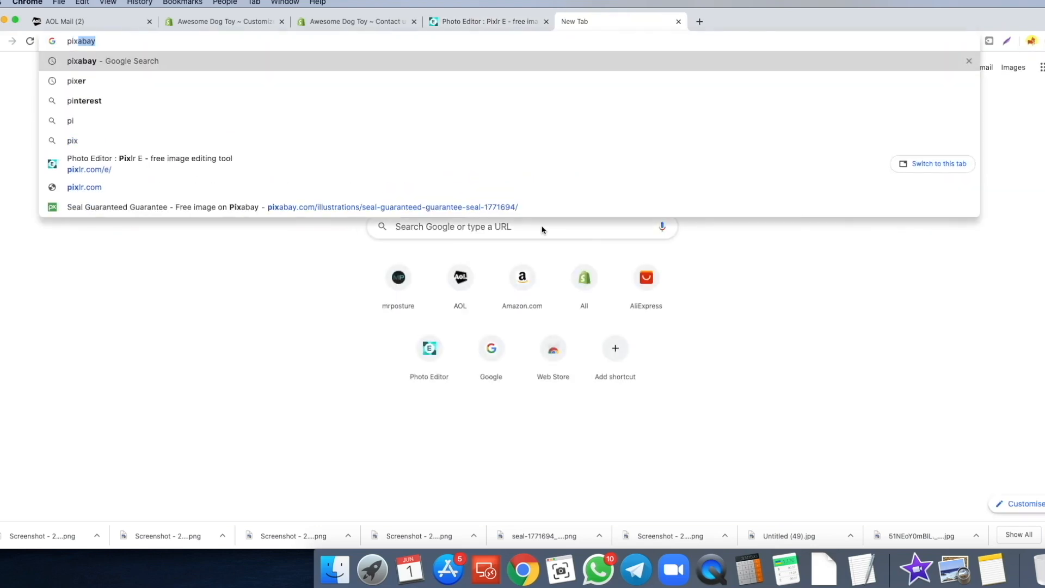
left_click(271, 161)
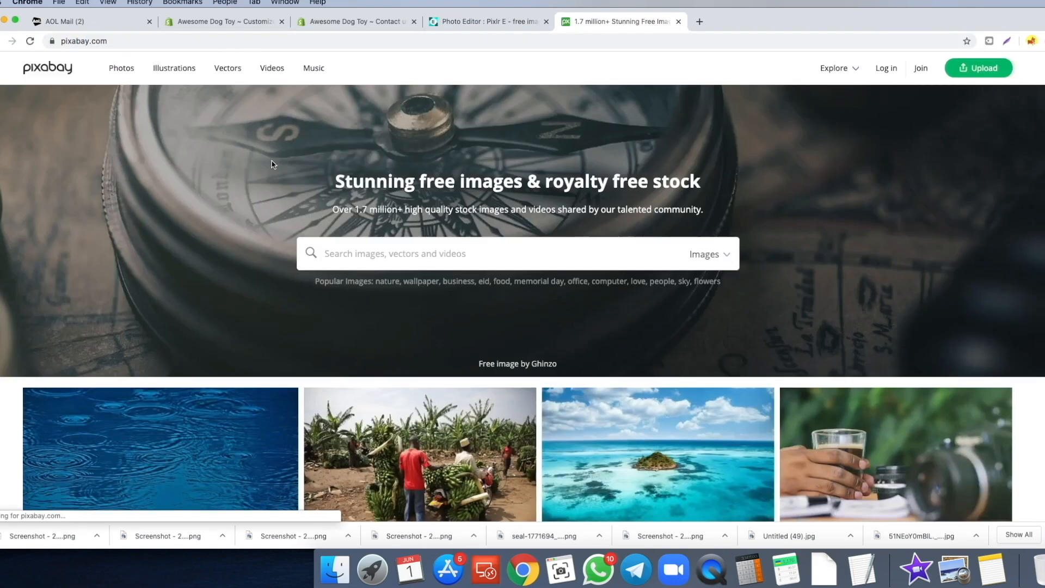
left_click(728, 254)
left_click(681, 322)
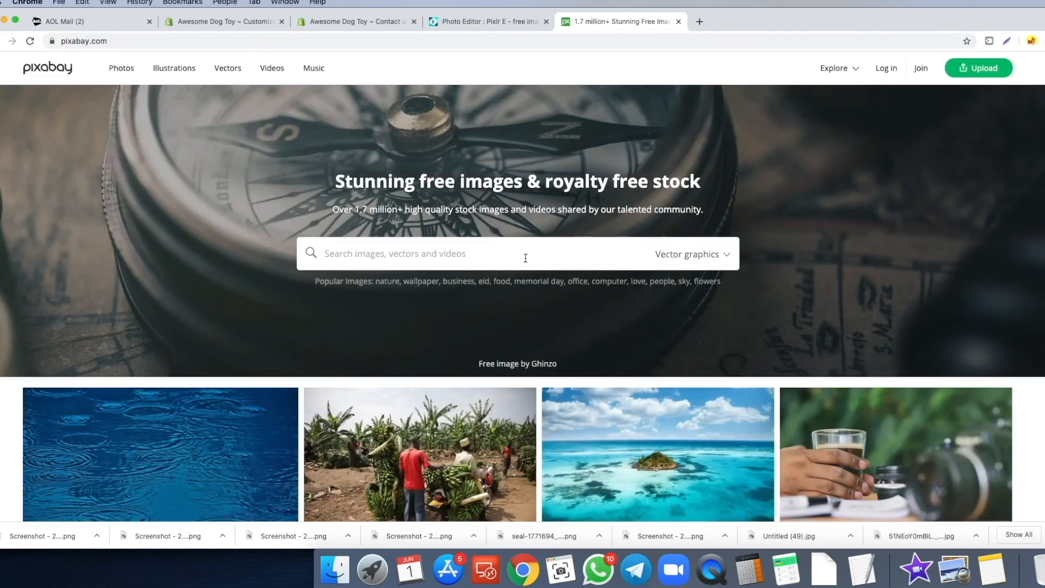
type("paw")
key("Return")
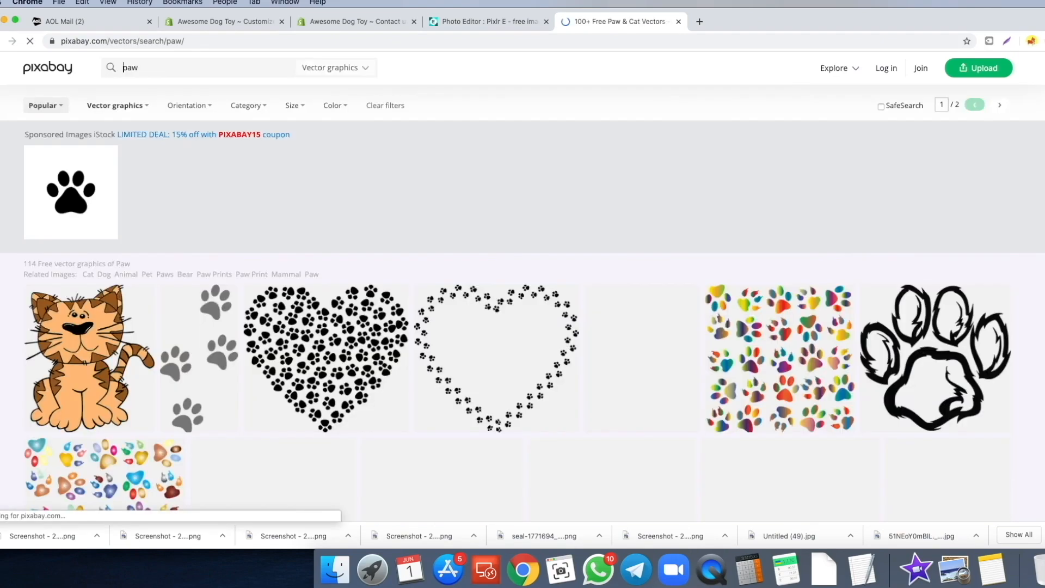
- Download the black dog paw-print vector as a 1262×1280 PNG, passing the captcha
scroll(307, 232, "down", 5)
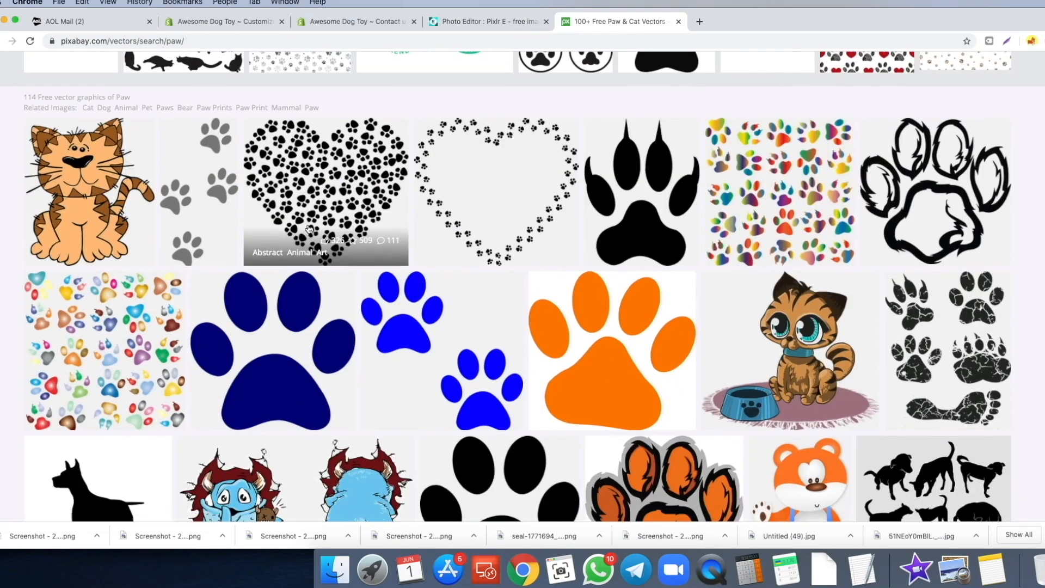
scroll(327, 229, "down", 3)
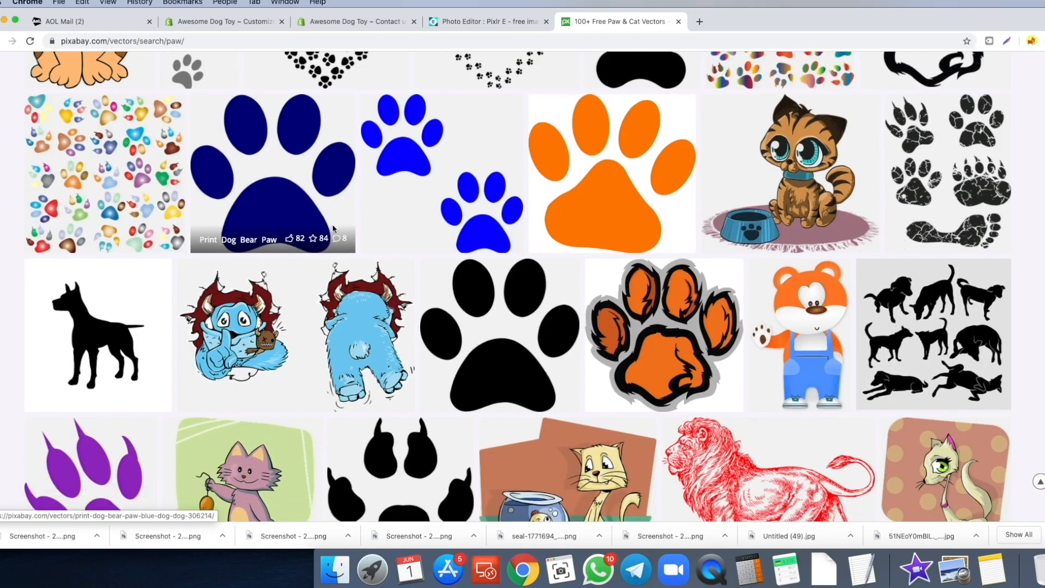
scroll(332, 224, "up", 3)
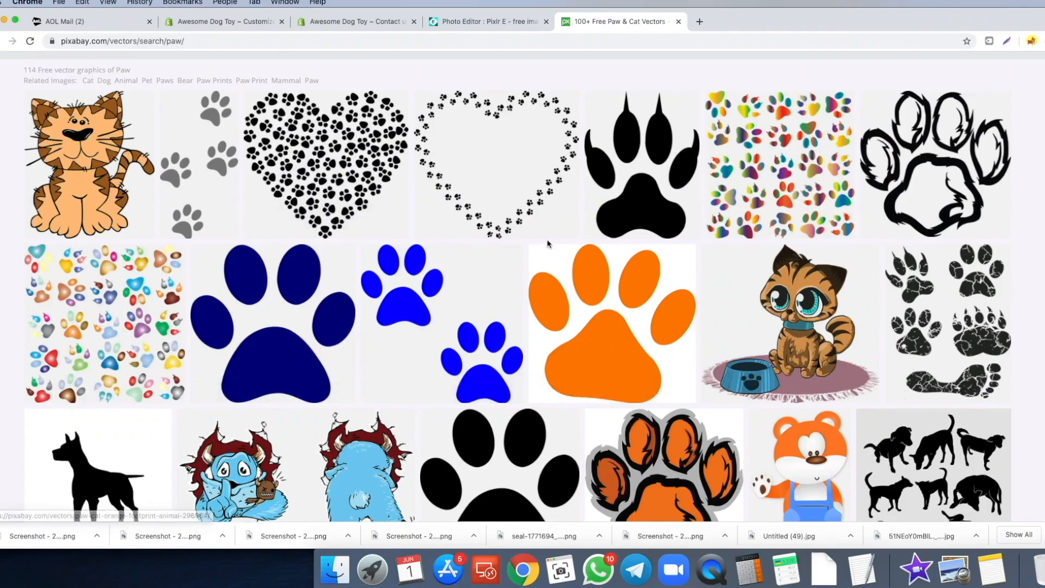
scroll(543, 245, "up", 1)
scroll(544, 245, "down", 10)
scroll(250, 277, "down", 3)
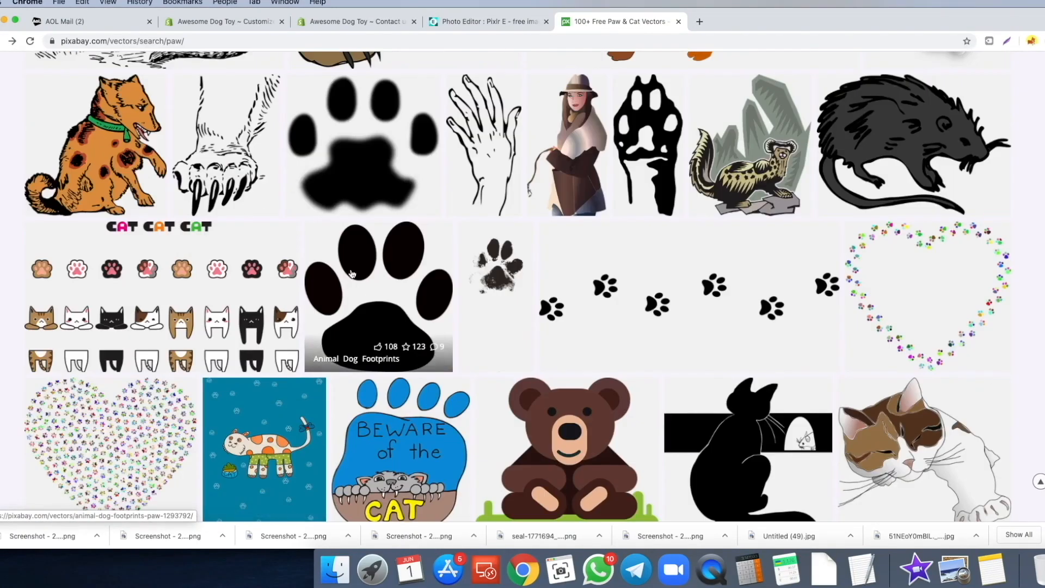
left_click(381, 322)
scroll(460, 239, "down", 1)
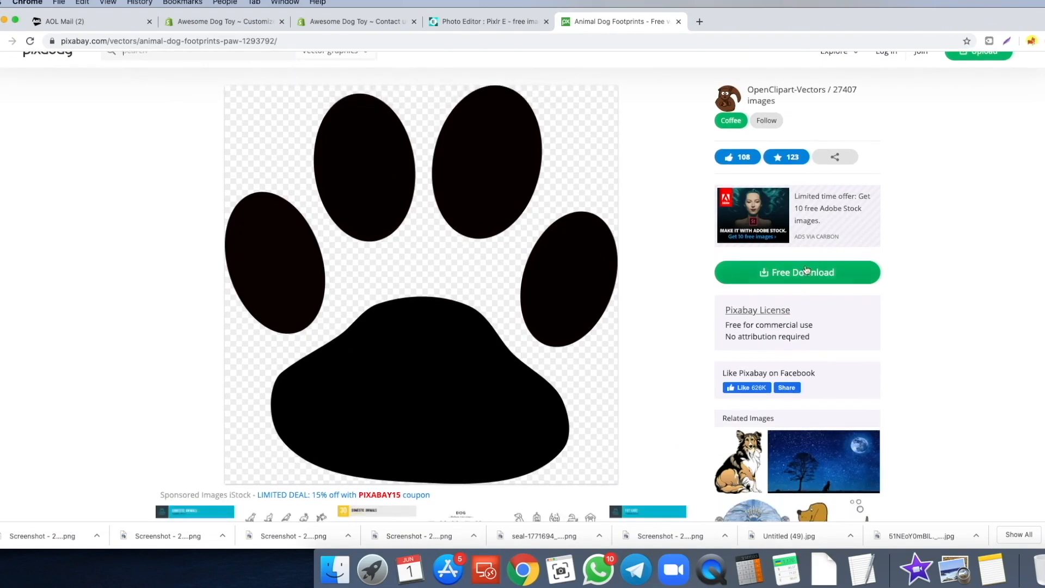
left_click(787, 273)
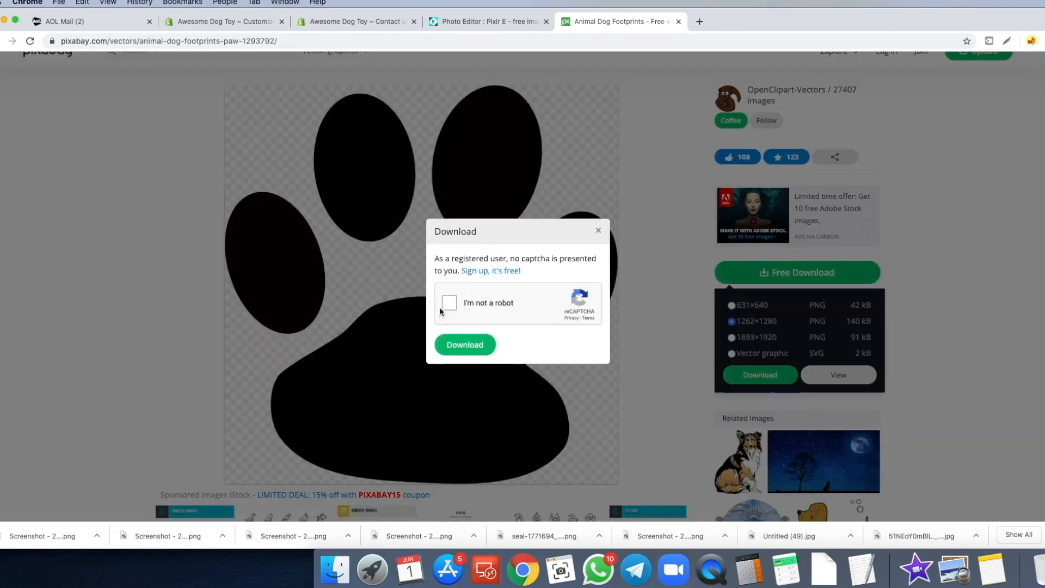
left_click(453, 304)
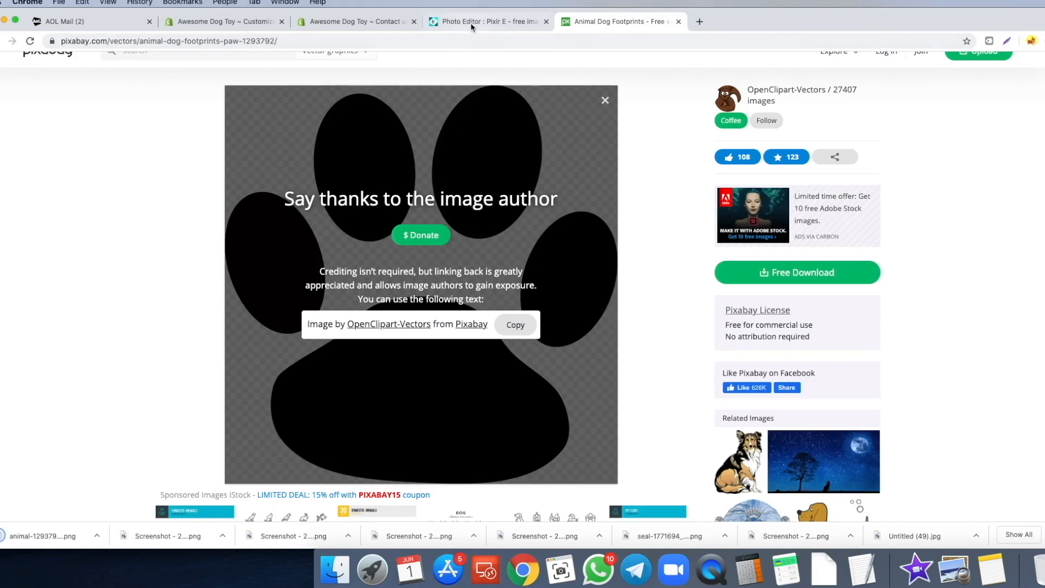
left_click(474, 22)
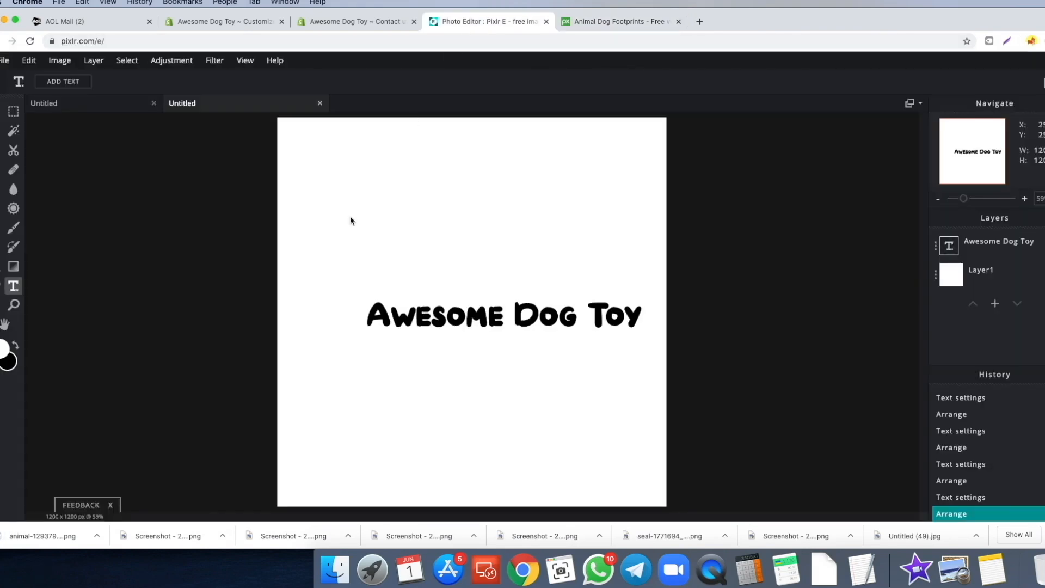
- Add the paw PNG as a layer, shrink it, and place it left of the text
left_click_drag(121, 481, 337, 311)
left_click(533, 308)
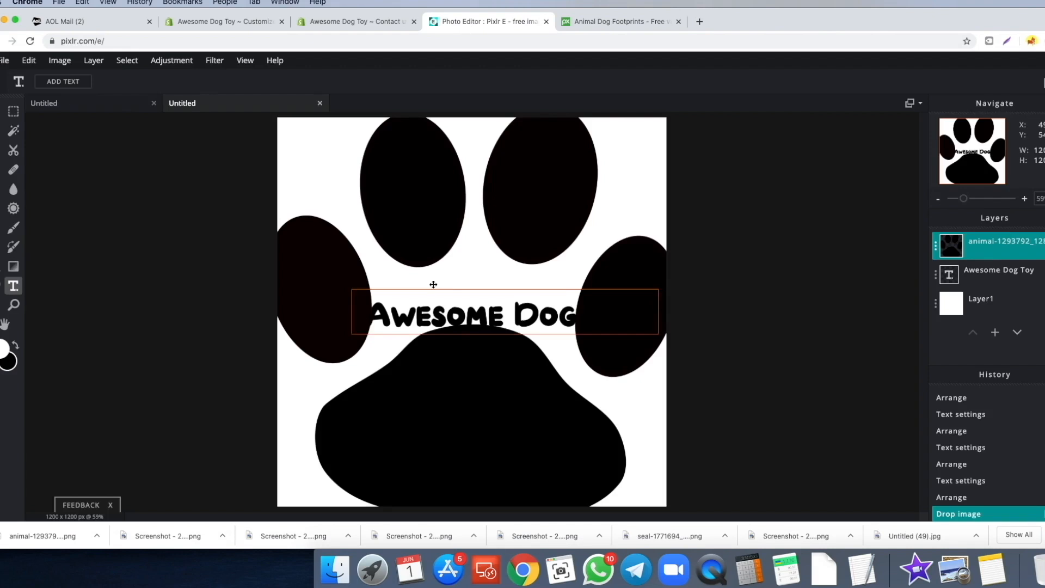
left_click_drag(596, 439, 390, 229)
left_click_drag(376, 222, 392, 306)
mouse_move(380, 295)
left_mouse_down()
mouse_move(392, 313)
mouse_move(378, 314)
left_mouse_up()
- Set the title text size to 140 and fine-tune the paw and text positions
left_click_drag(455, 317, 452, 317)
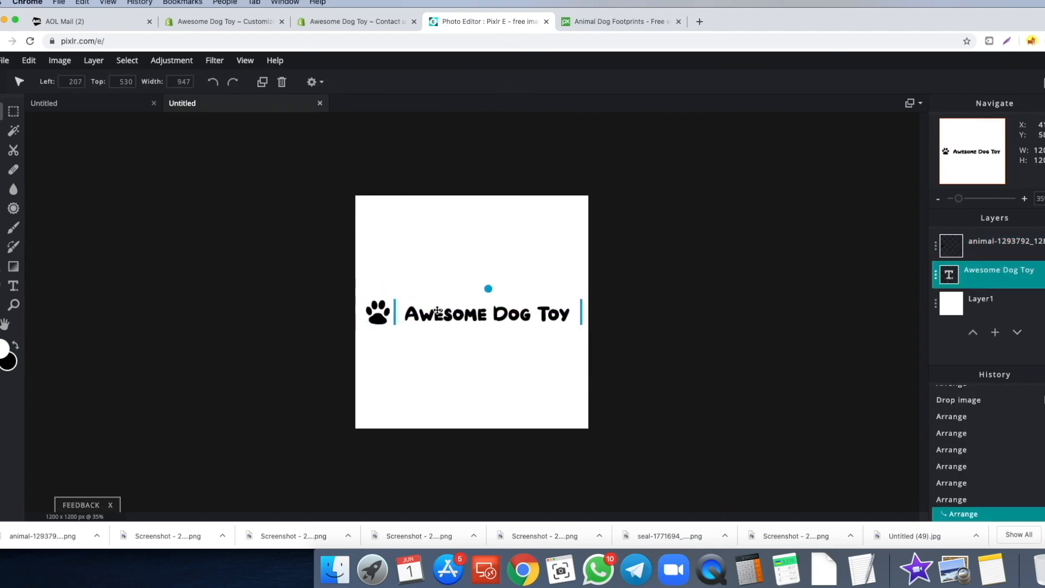
left_click(17, 285)
left_click(295, 81)
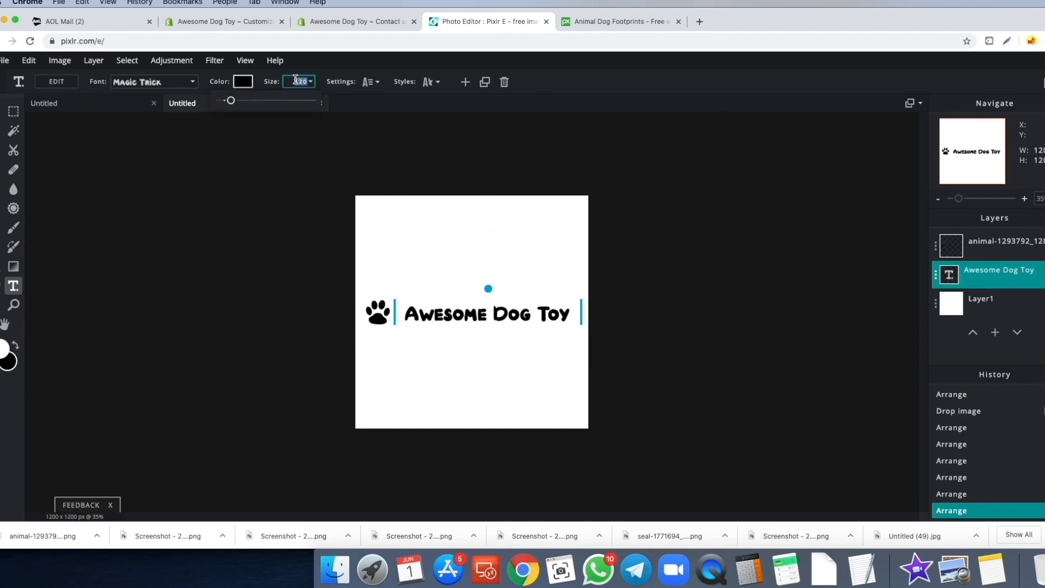
type("140")
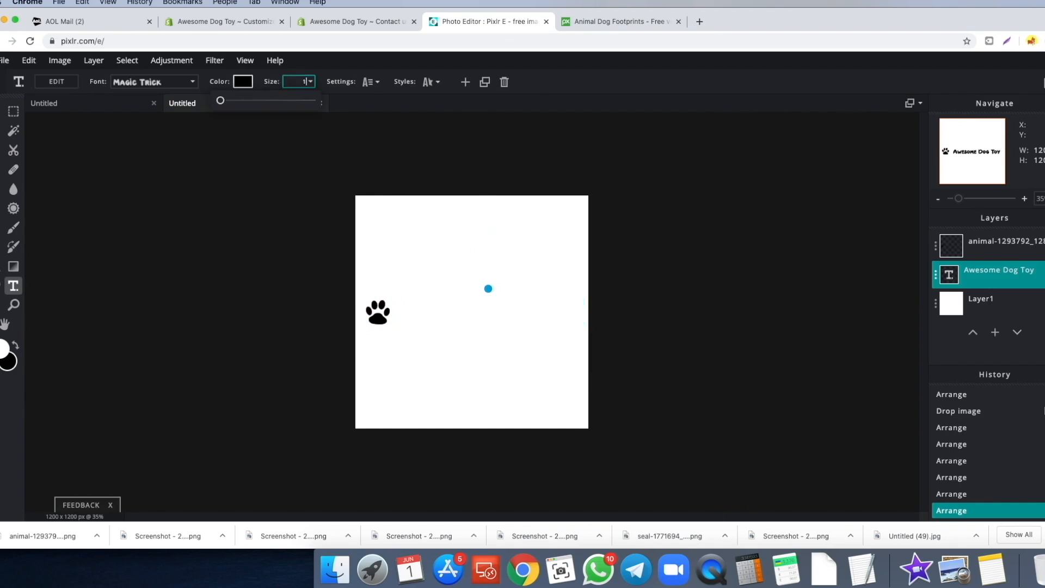
key("Escape")
left_click_drag(361, 319, 355, 319)
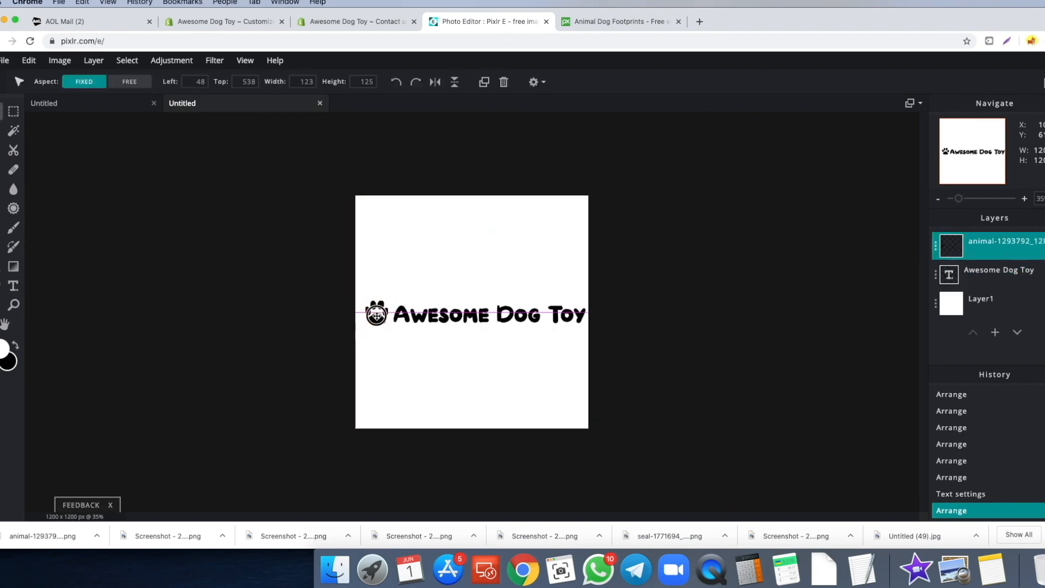
left_click_drag(438, 311, 434, 310)
left_click(377, 422)
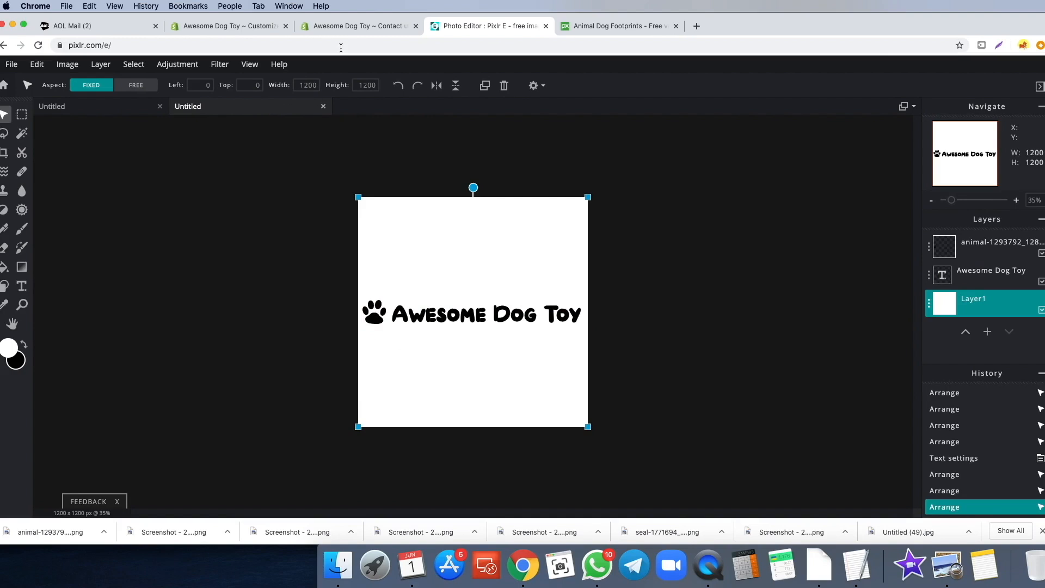
left_click(351, 26)
left_click(218, 26)
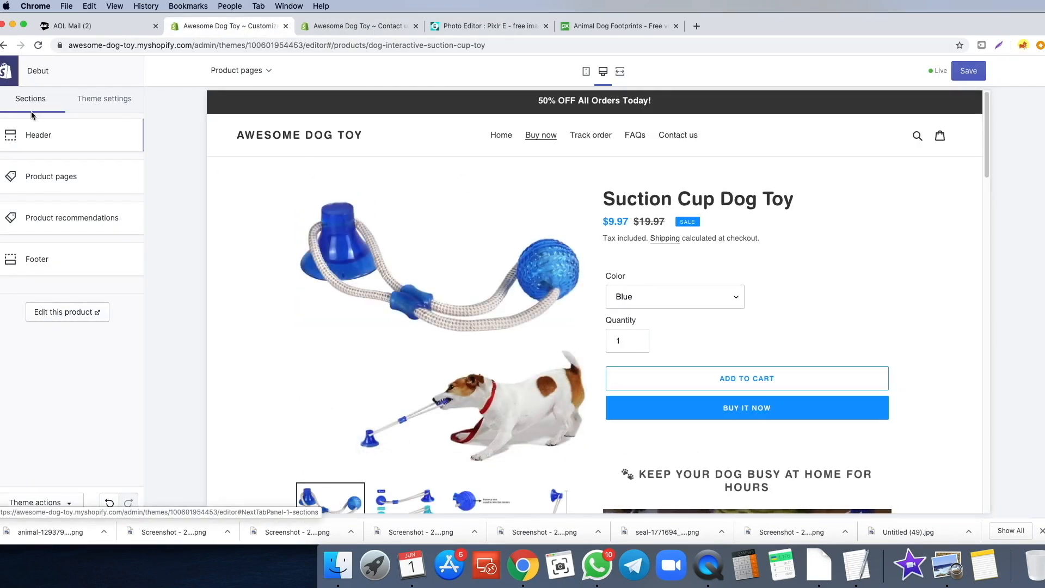
- Copy the Primary buttons hex 0E98FF from Theme settings > Colors
left_click(100, 105)
left_click(40, 143)
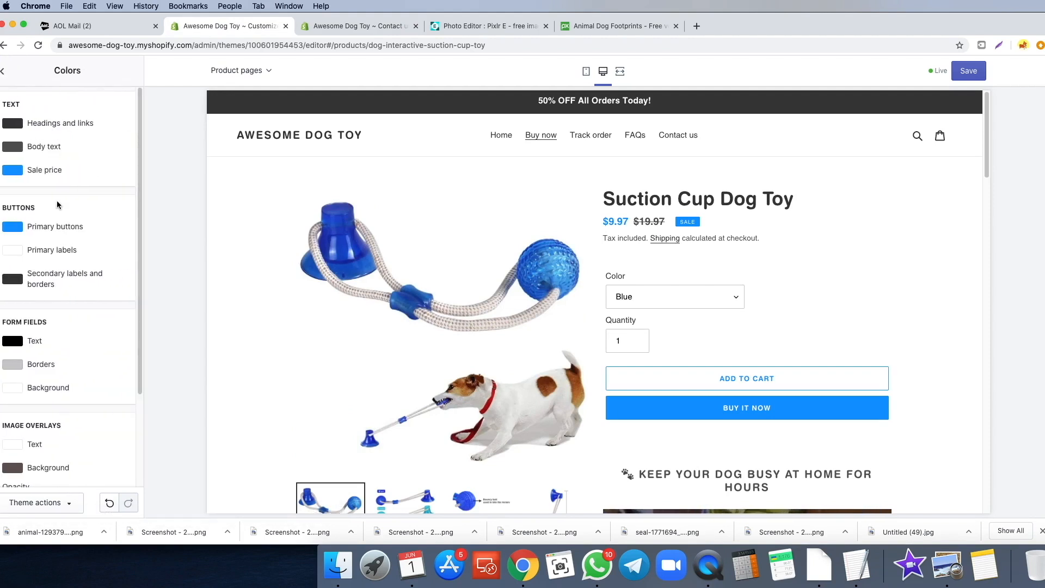
left_click(12, 228)
double_click(47, 341)
key("super+c")
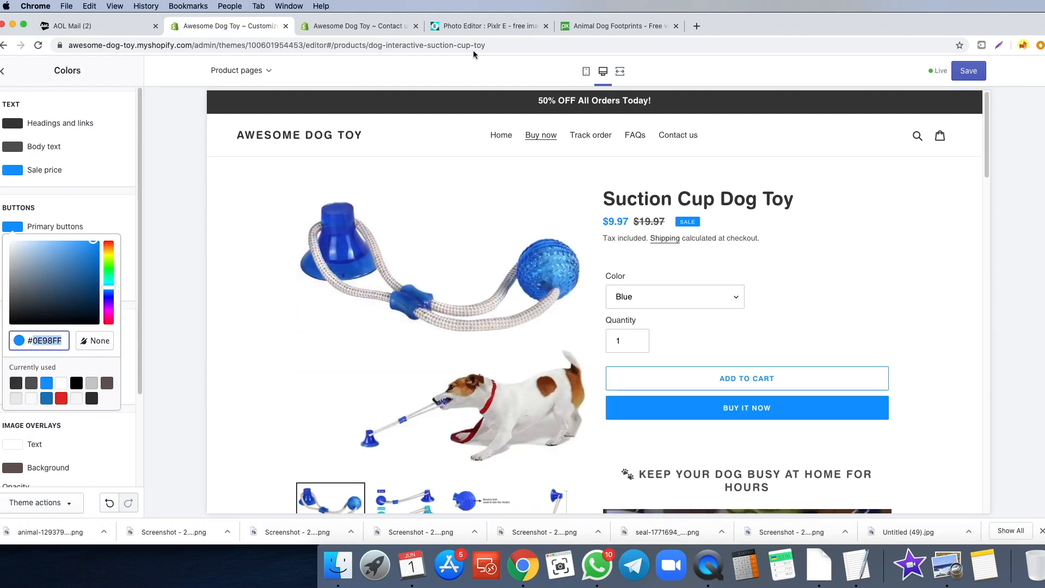
left_click(485, 26)
scroll(369, 325, "up", 6)
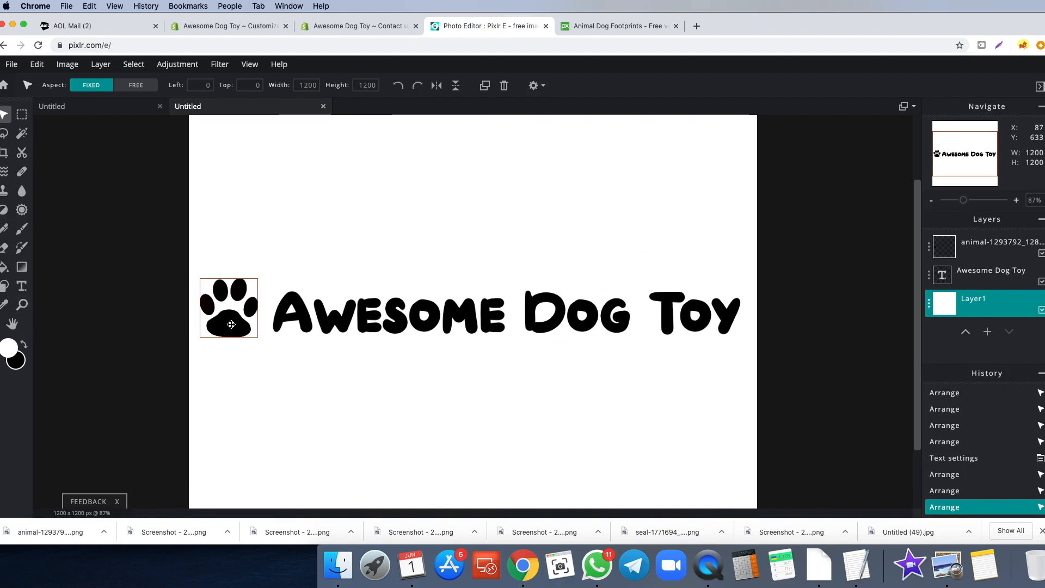
- With the paw layer selected, set the Fill tool colour to hex 0E98FF
left_click(231, 325)
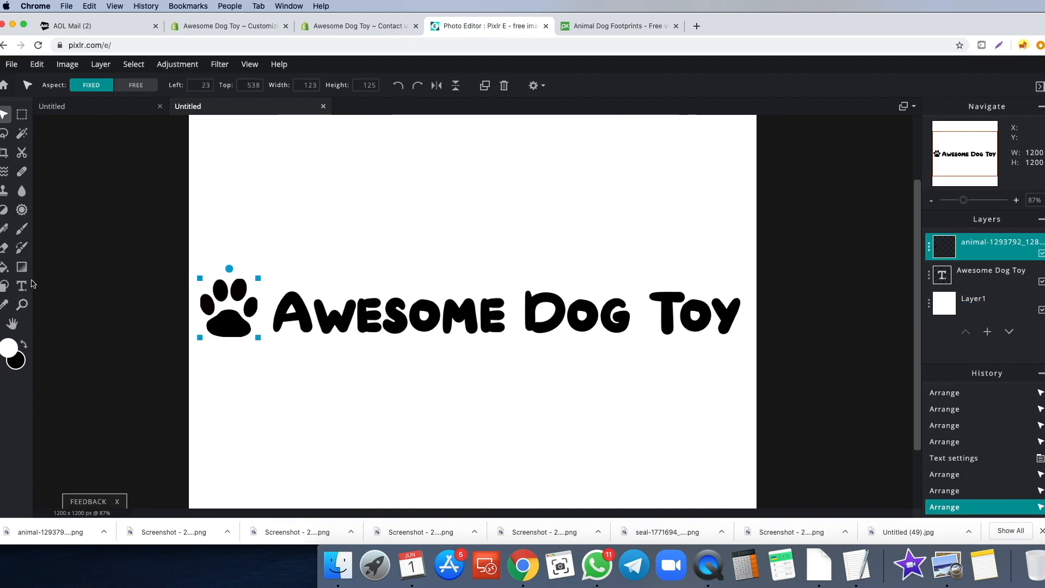
left_click(4, 269)
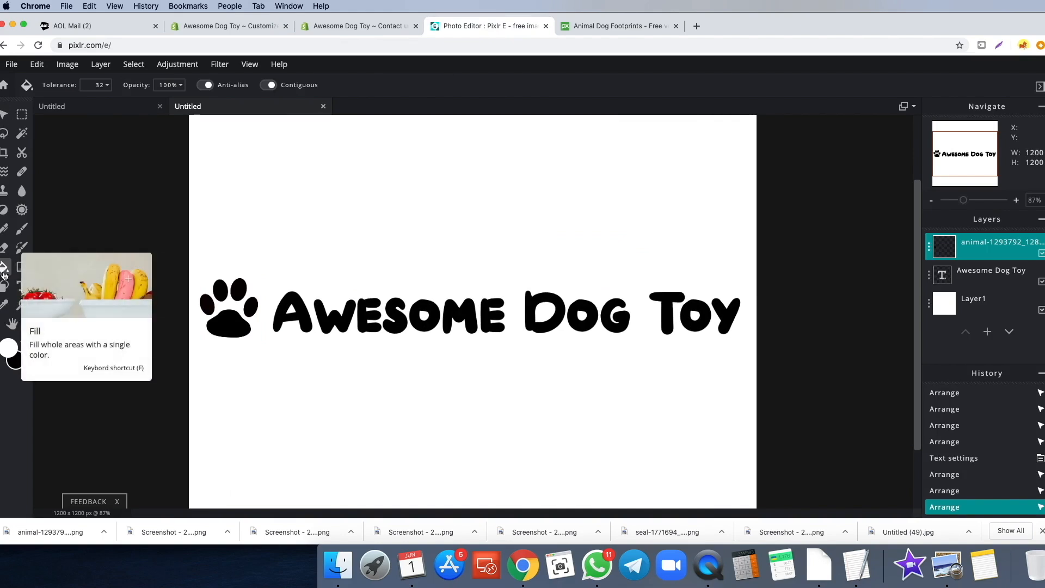
left_click(8, 351)
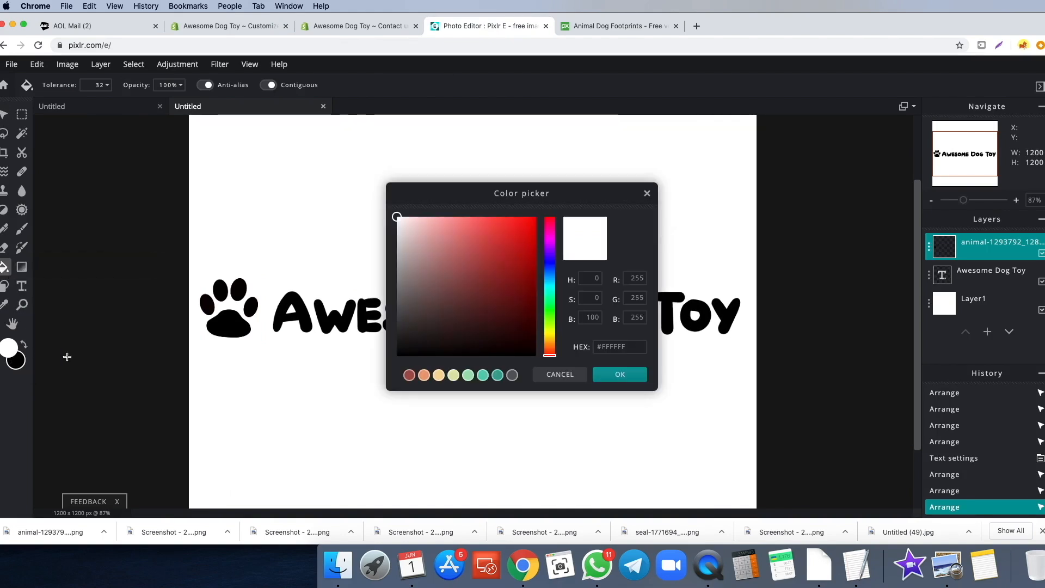
left_click(616, 345)
double_click(616, 345)
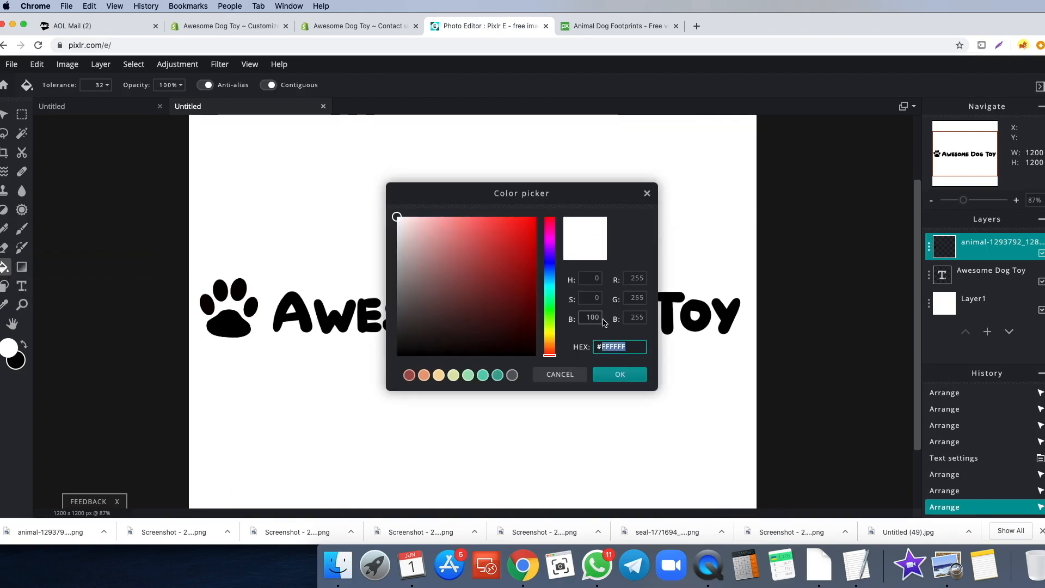
key("super+v")
left_click(621, 376)
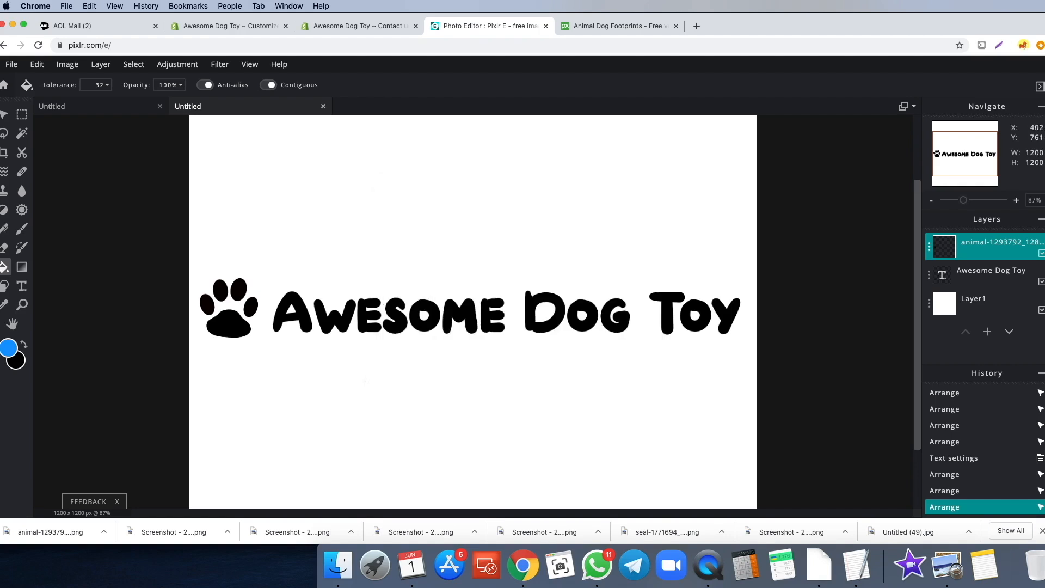
- Fill the paw's pad and four toes with the blue
left_click(214, 334)
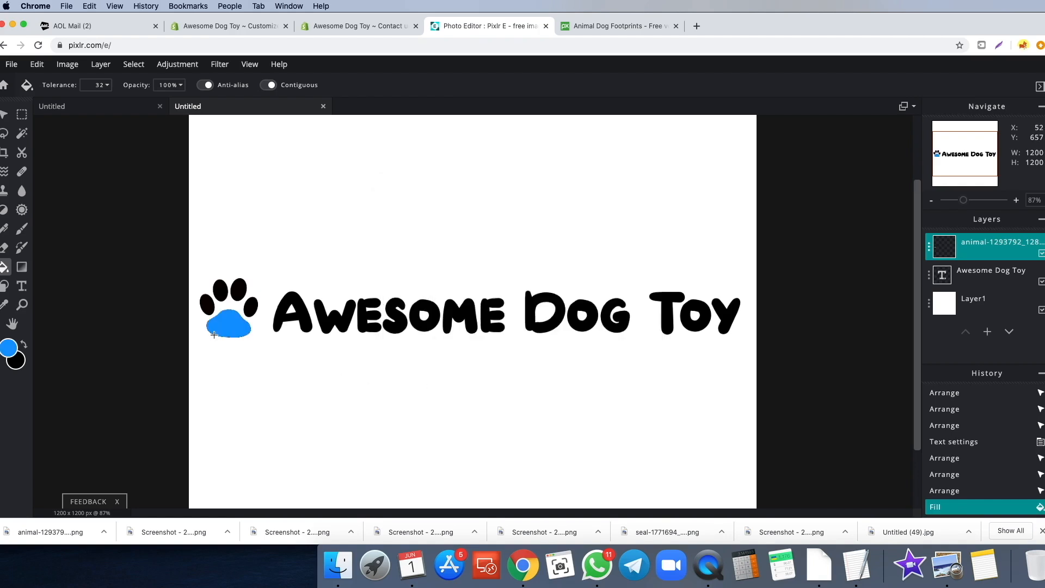
left_click(207, 305)
left_click(221, 292)
left_click(240, 290)
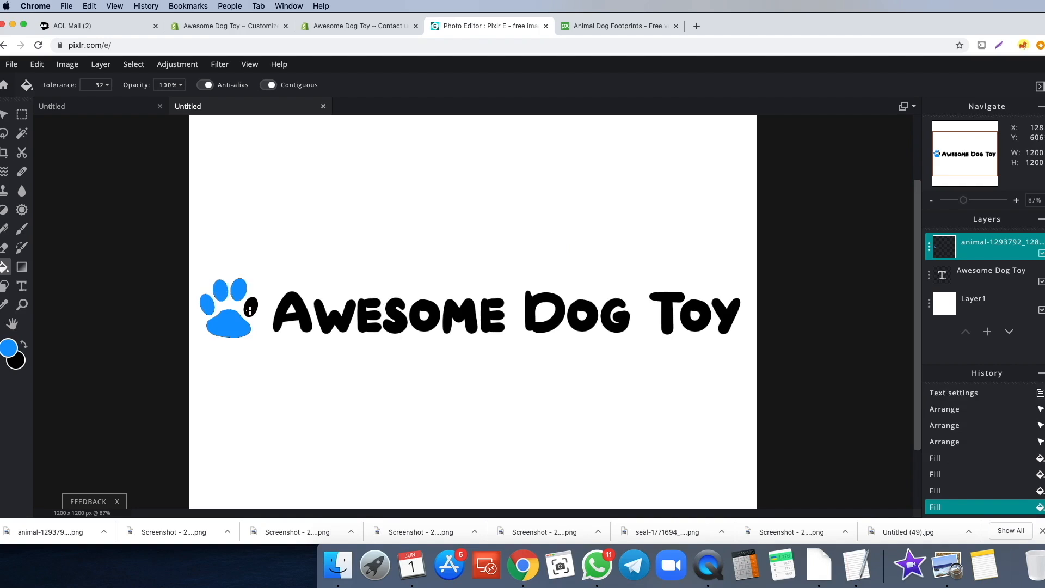
left_click(250, 309)
scroll(285, 338, "down", 2)
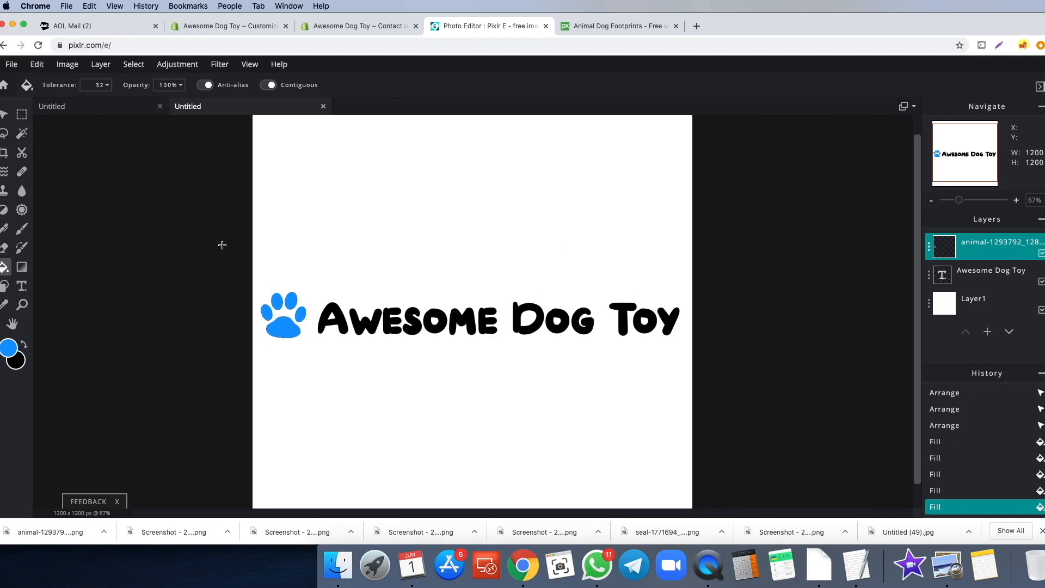
- Give the title a faint black low-opacity shadow and widen its box to one line
left_click(22, 286)
left_click(420, 333)
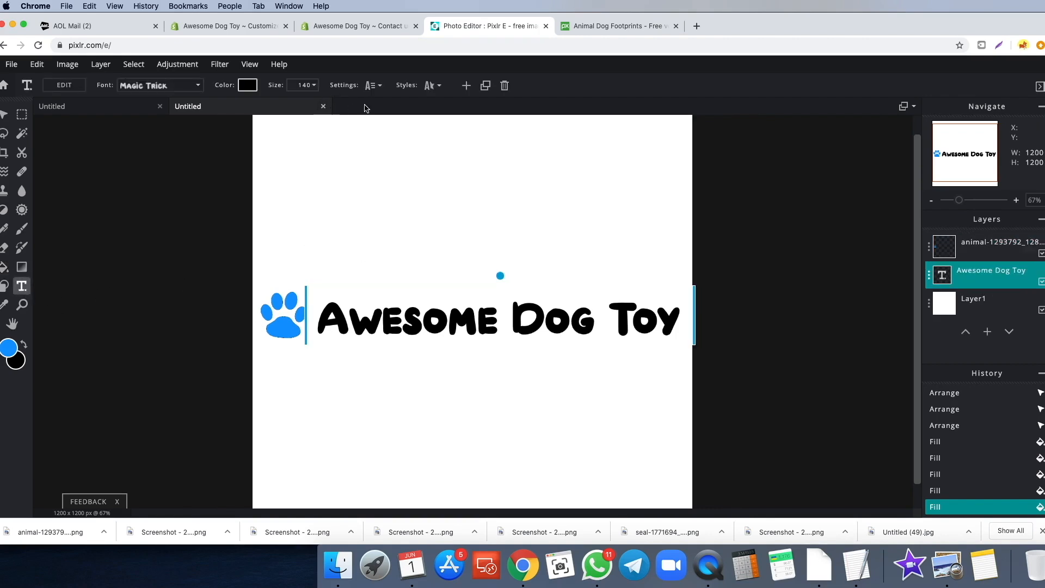
left_click(433, 86)
left_click(431, 192)
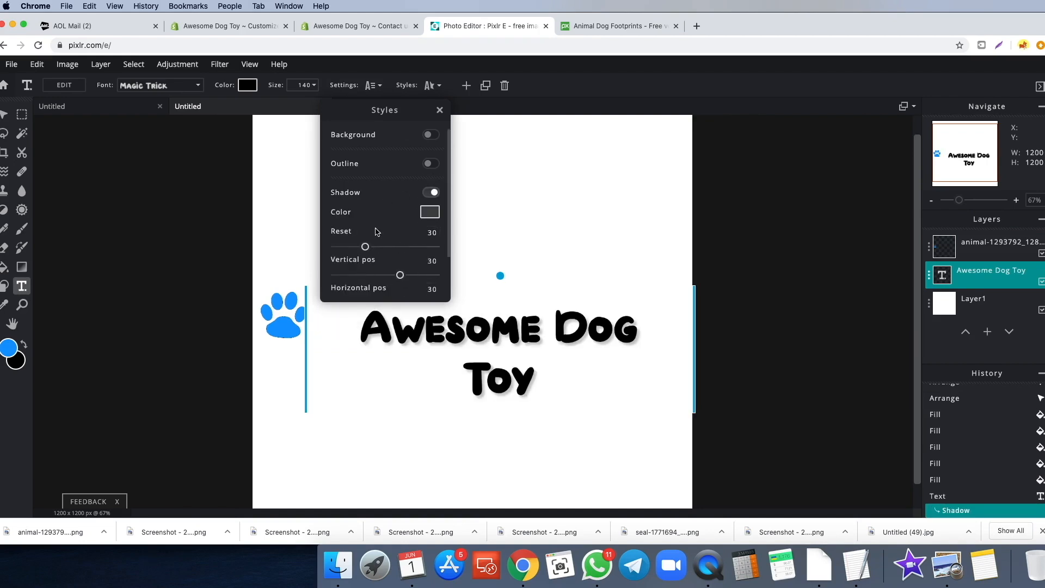
left_click(429, 212)
left_click(403, 303)
left_click_drag(402, 302, 392, 354)
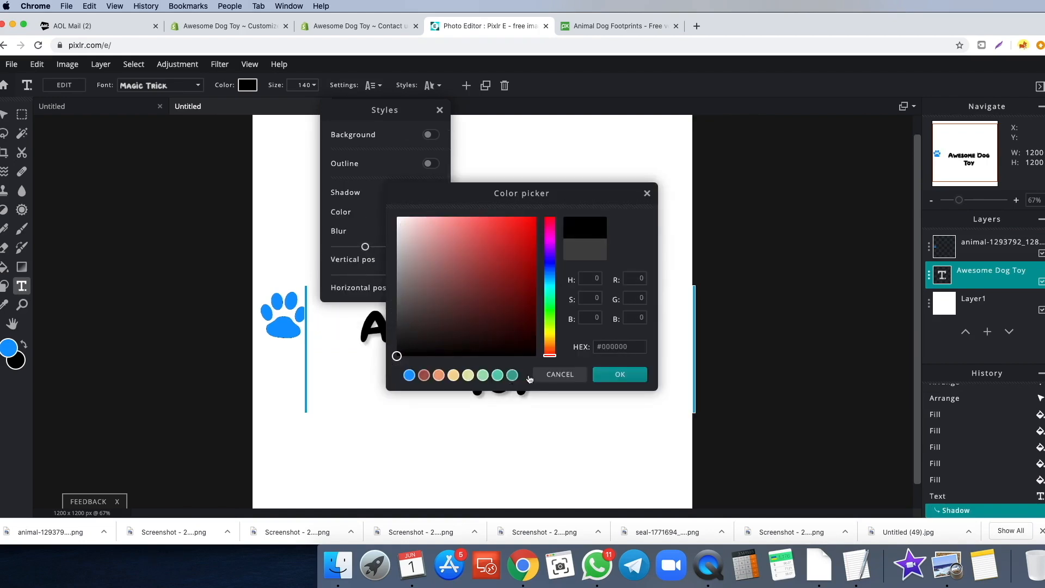
left_click(621, 374)
scroll(377, 223, "down", 2)
left_click_drag(366, 280, 342, 281)
left_click(440, 110)
left_click_drag(308, 344, 286, 345)
left_click(299, 365)
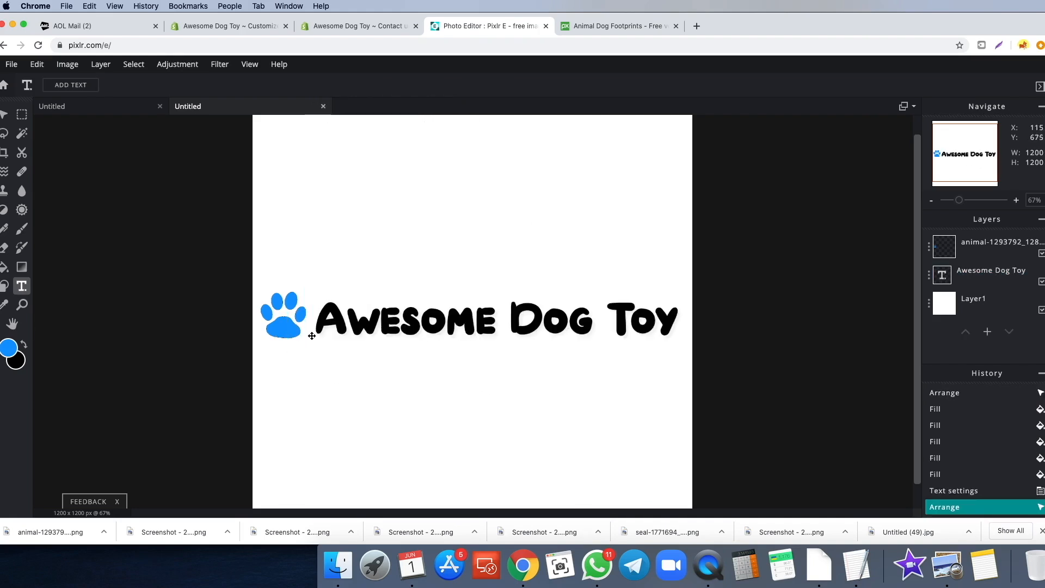
- Apply a Drop shadow filter at opacity 73 to the paw print
left_click(4, 114)
left_click(280, 318)
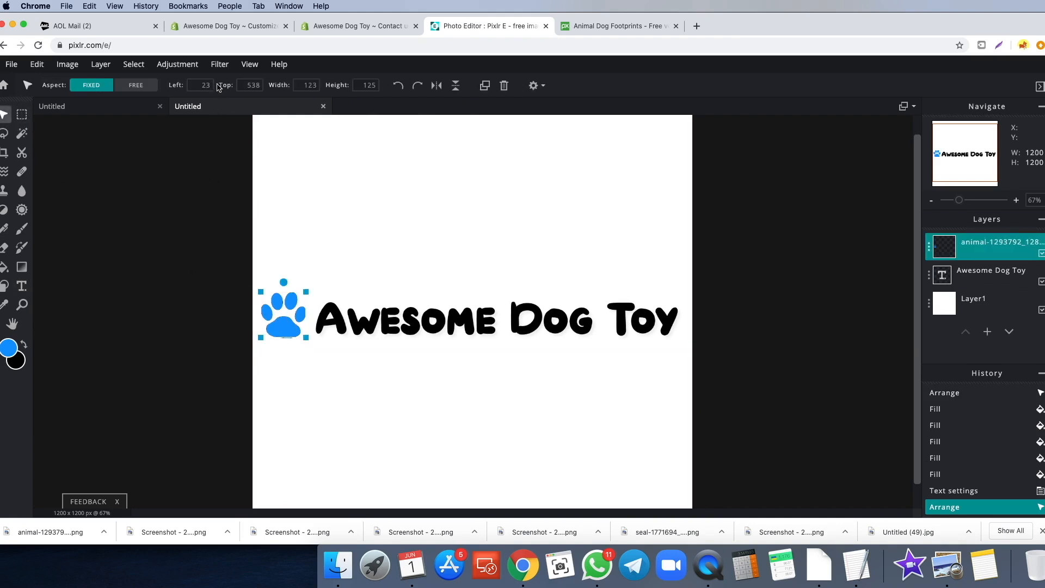
left_click(220, 66)
left_click(231, 227)
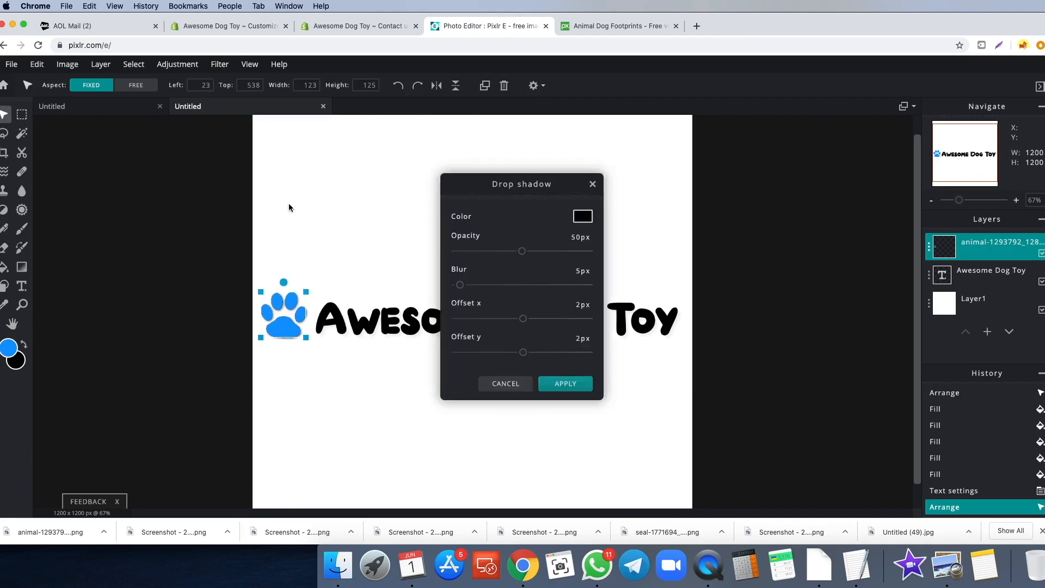
left_click_drag(482, 185, 126, 182)
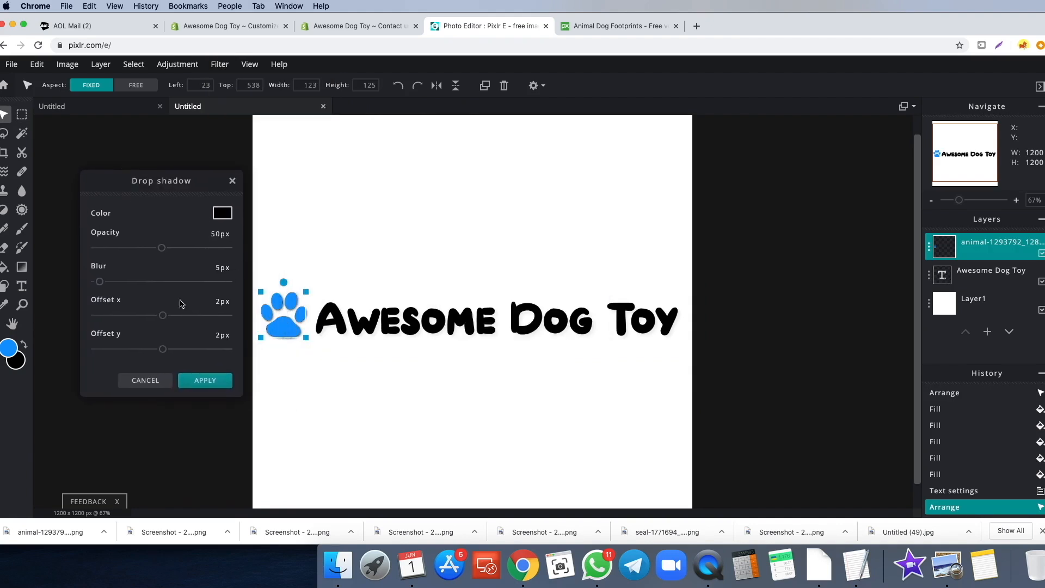
left_click_drag(157, 253, 199, 251)
left_click(208, 381)
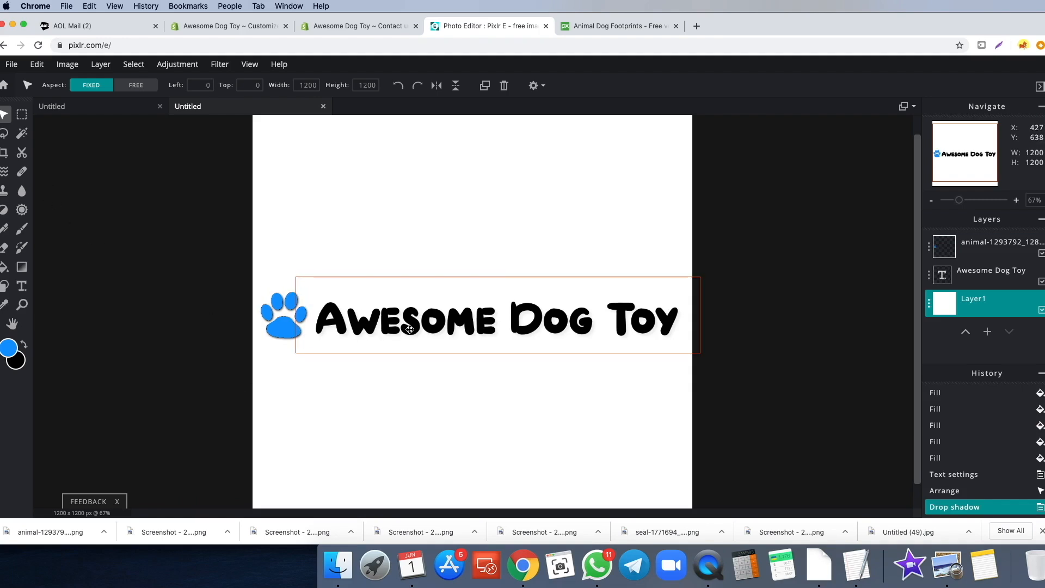
- Make the Awesome Dog Toy title text dark grey and hide the white Layer1 background
left_click(22, 286)
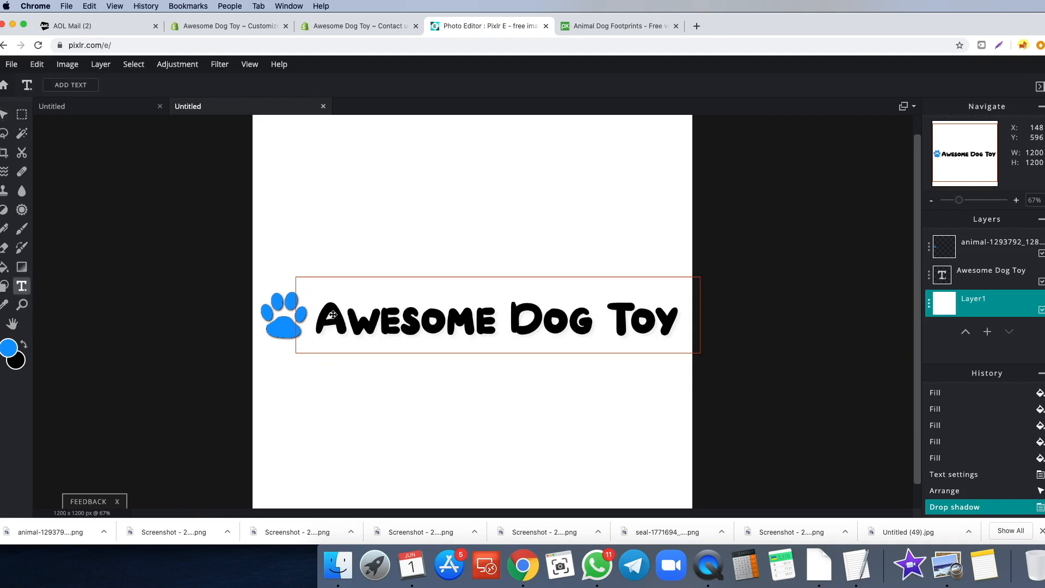
left_click(429, 308)
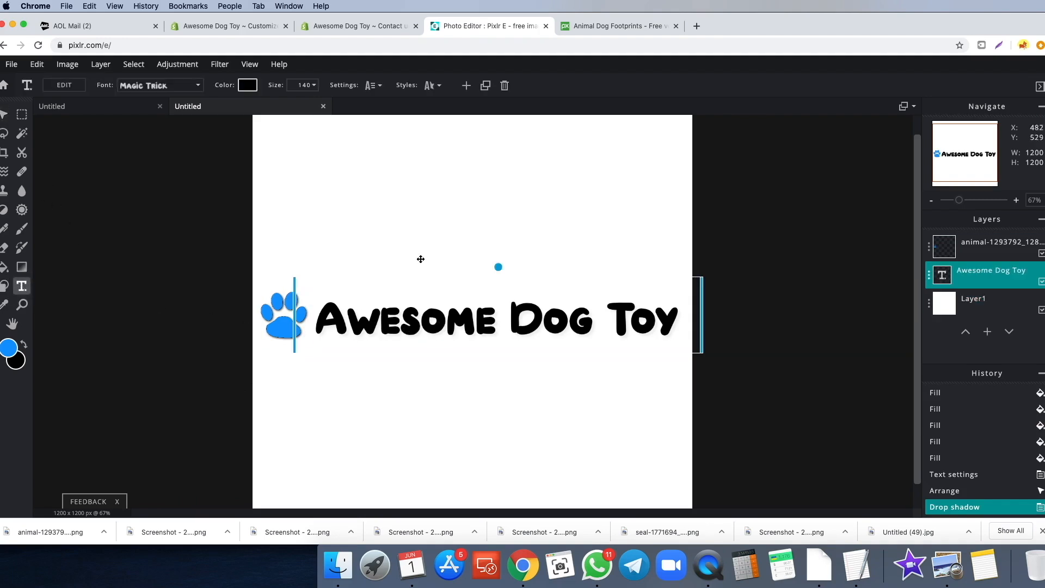
left_click(248, 86)
left_click_drag(38, 354, 28, 333)
left_click(158, 407)
left_click(227, 426)
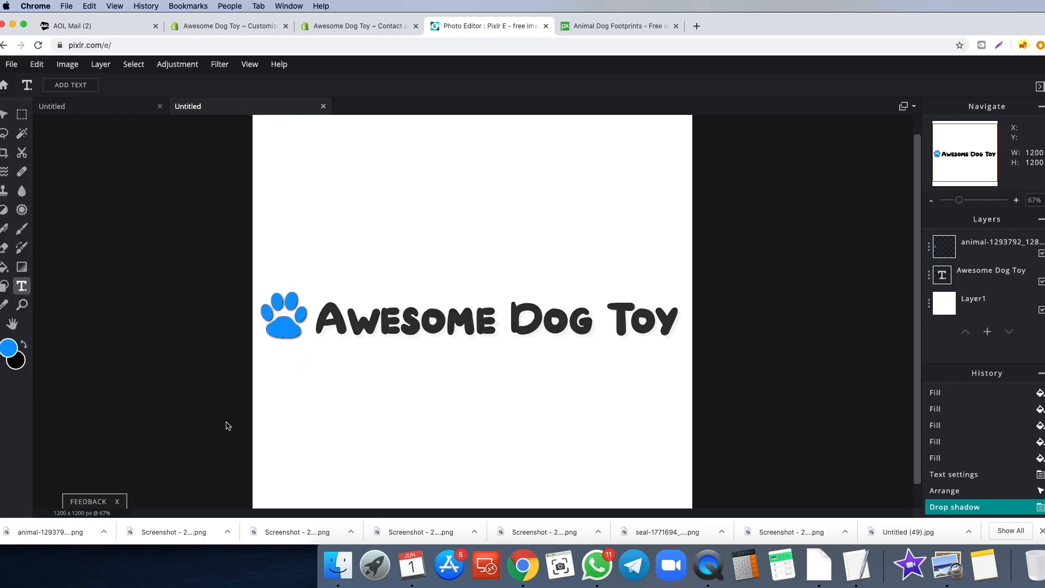
left_click(991, 310)
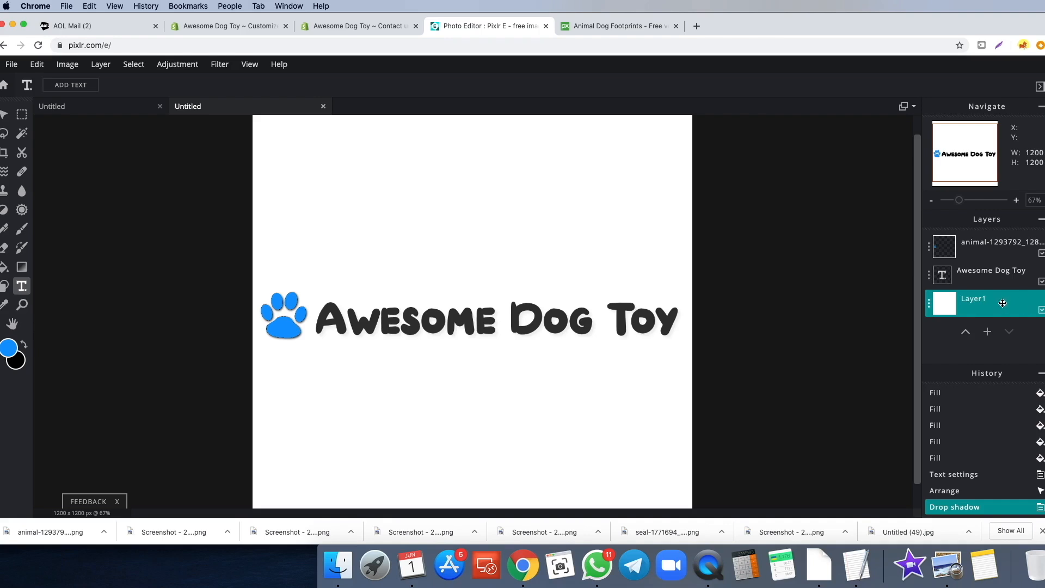
left_click(1041, 310)
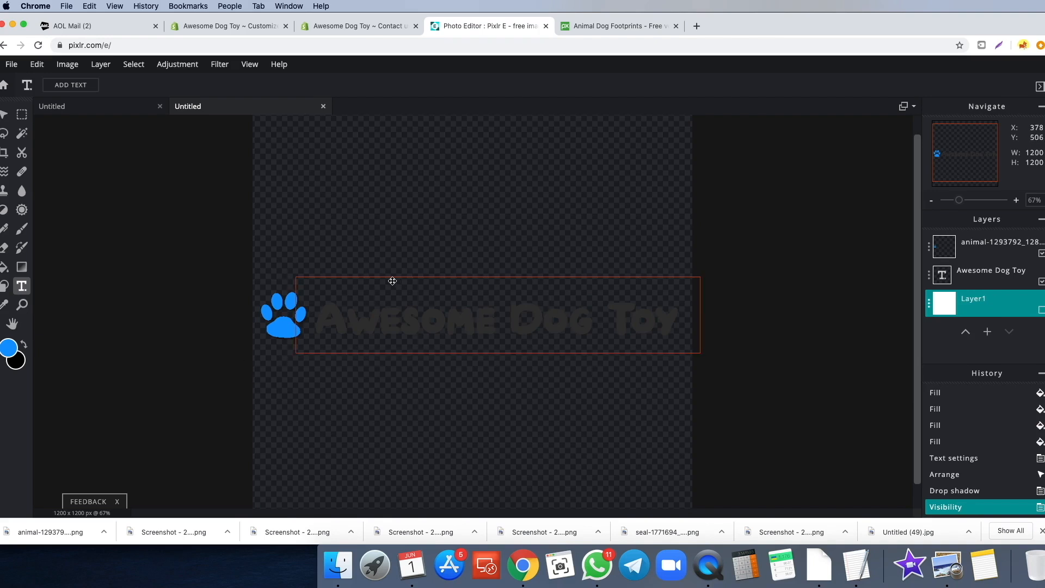
- Crop the canvas to a 1200×234 strip tightly around the paw logo and title
scroll(228, 248, "down", 1)
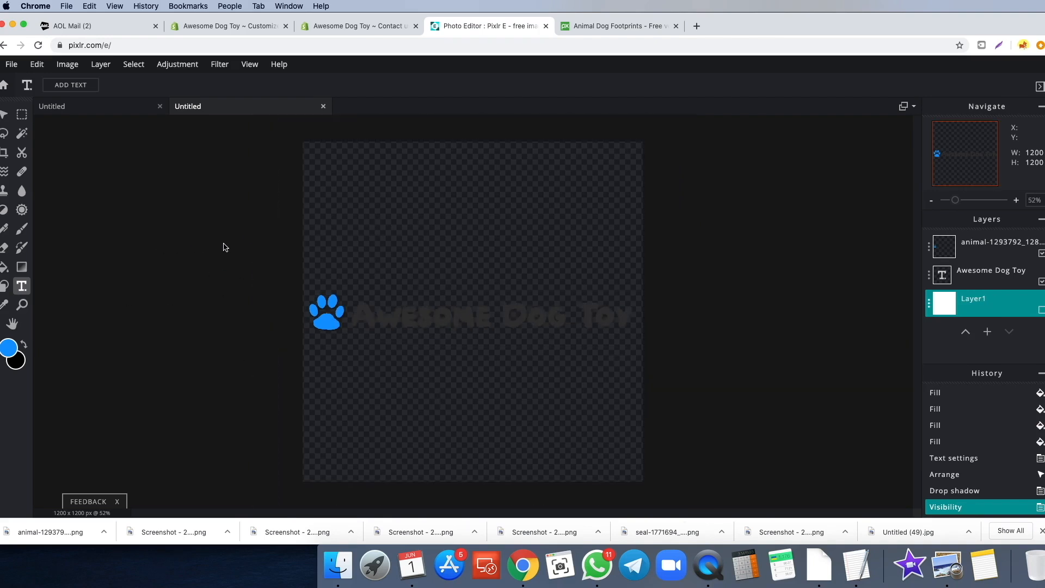
left_click(4, 153)
left_click_drag(456, 130, 461, 268)
left_click_drag(476, 497, 470, 339)
left_click_drag(458, 303, 456, 314)
left_click(233, 317)
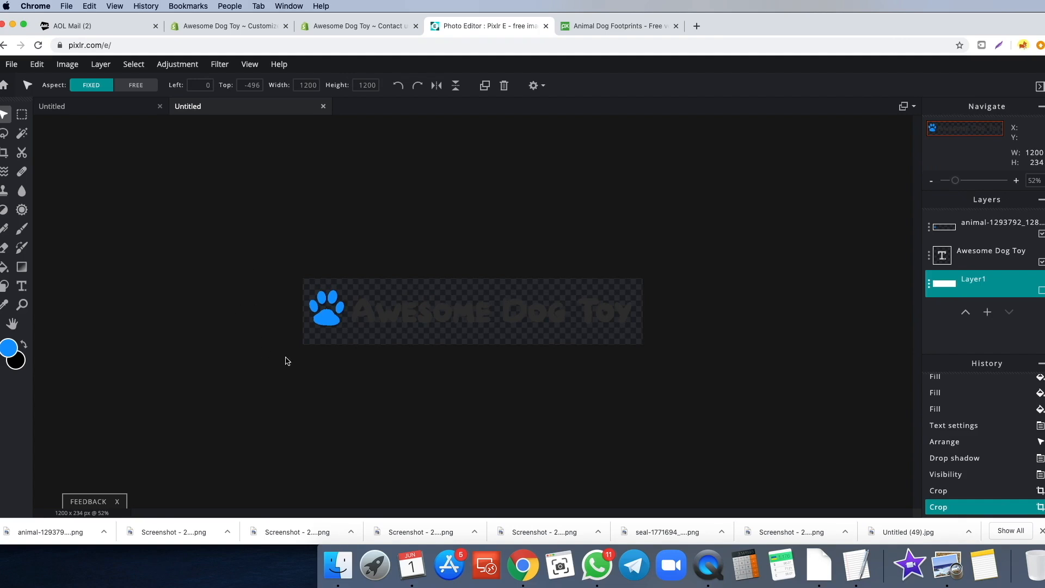
- Download the cropped logo as a PNG and return to the Shopify theme editor
left_click(11, 64)
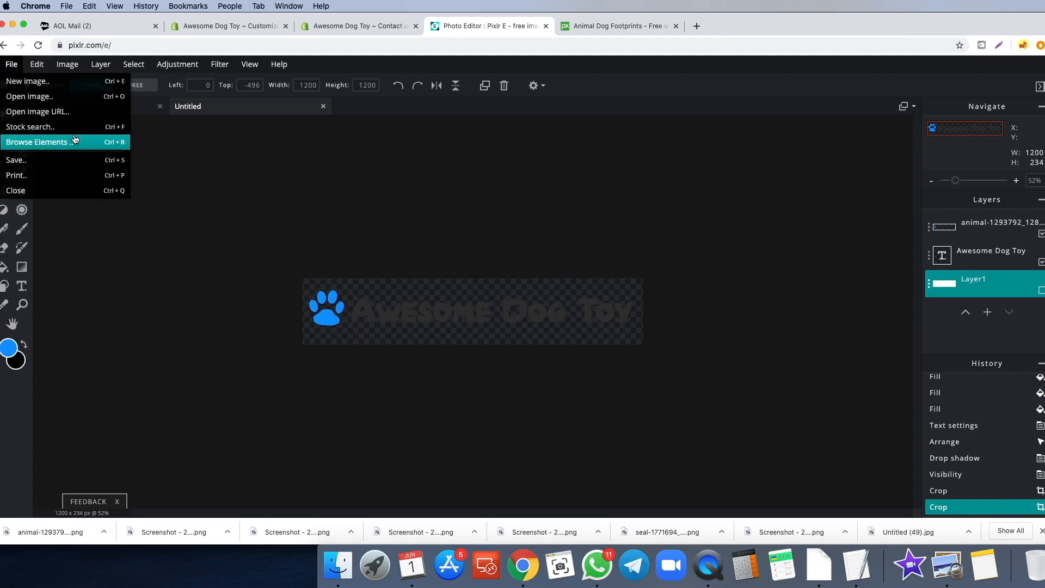
left_click(47, 161)
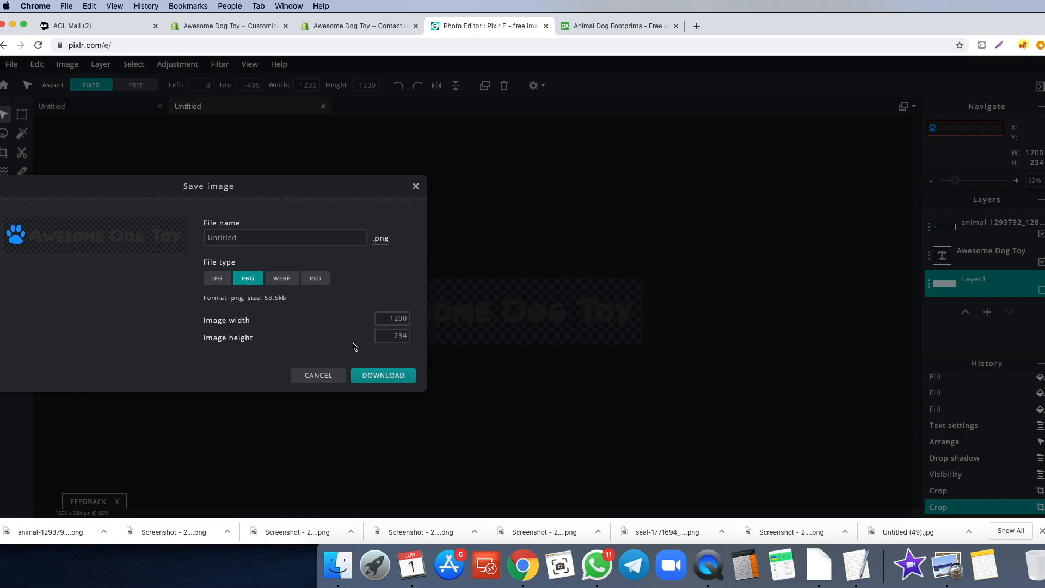
left_click(386, 379)
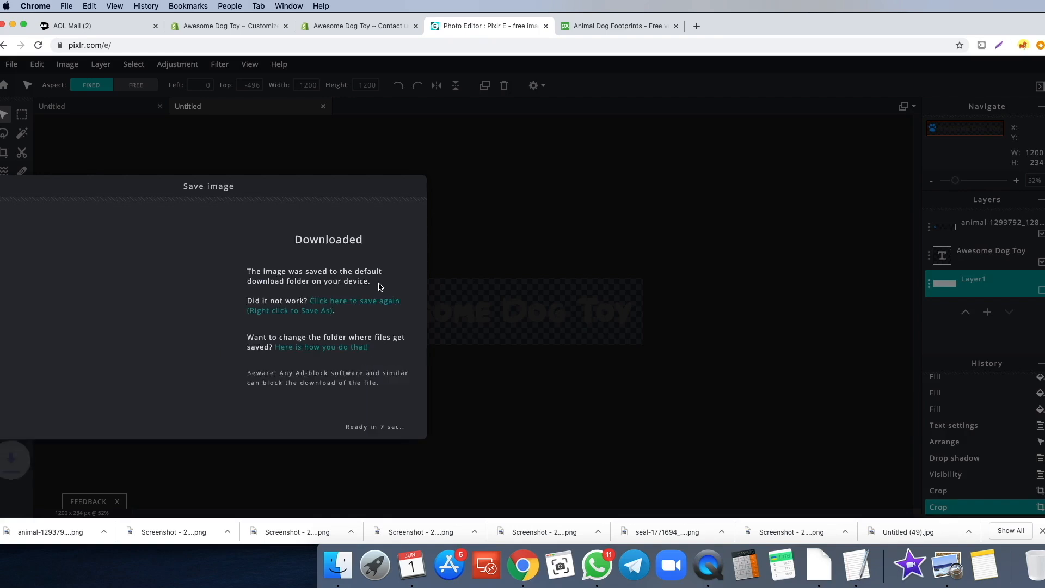
left_click(246, 27)
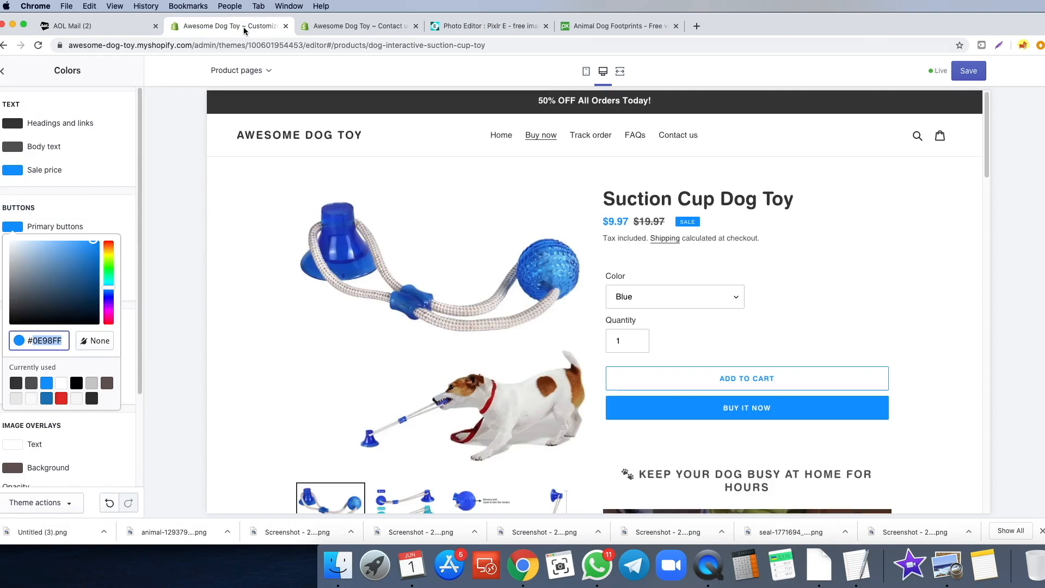
- Upload the downloaded PNG as the Header logo and set Custom logo width to 250px
left_click(3, 72)
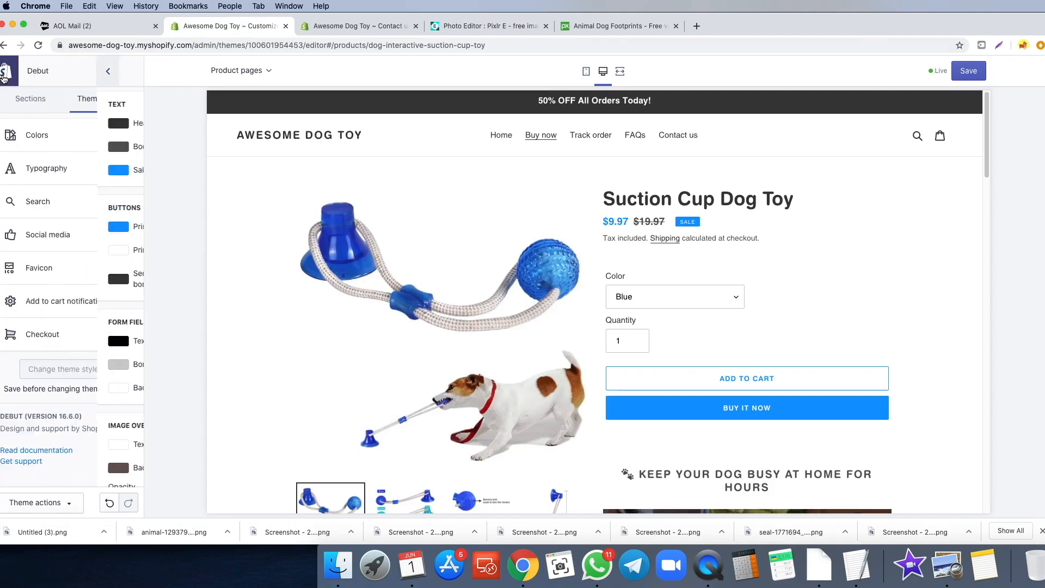
left_click(31, 98)
left_click(42, 143)
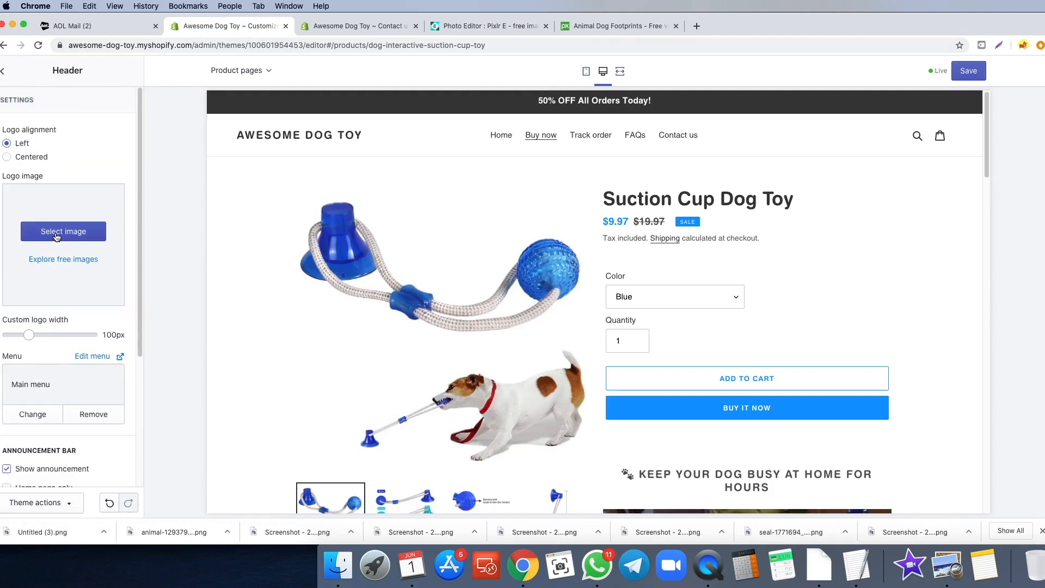
left_click(54, 234)
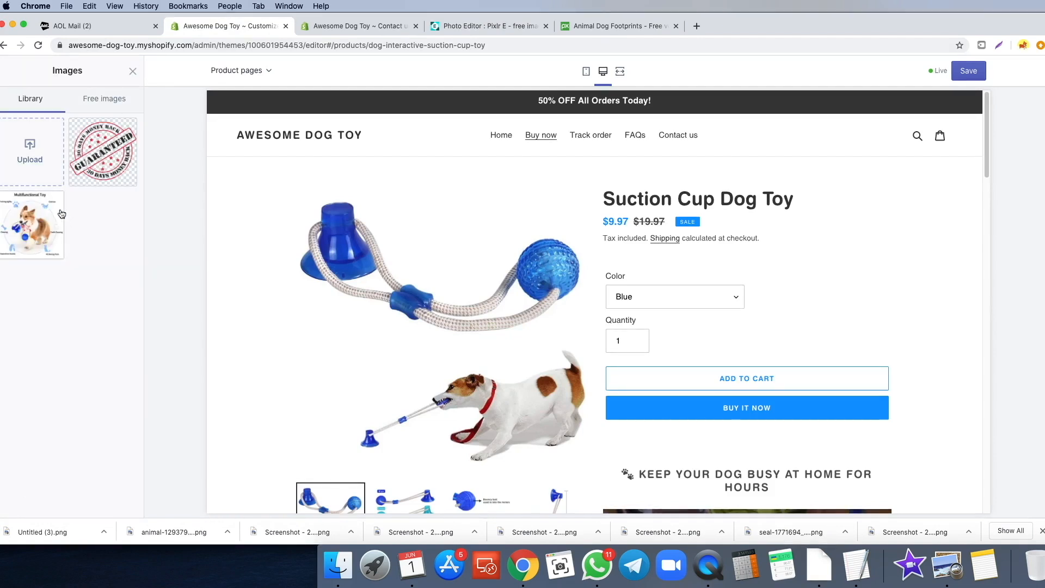
left_click_drag(41, 532, 28, 159)
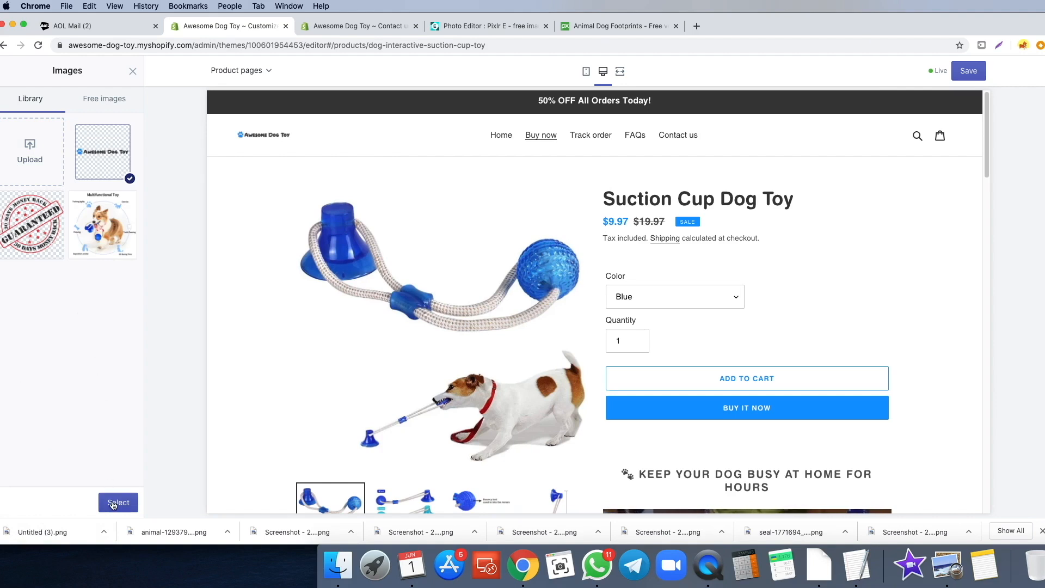
left_click(113, 504)
left_click_drag(29, 354, 63, 356)
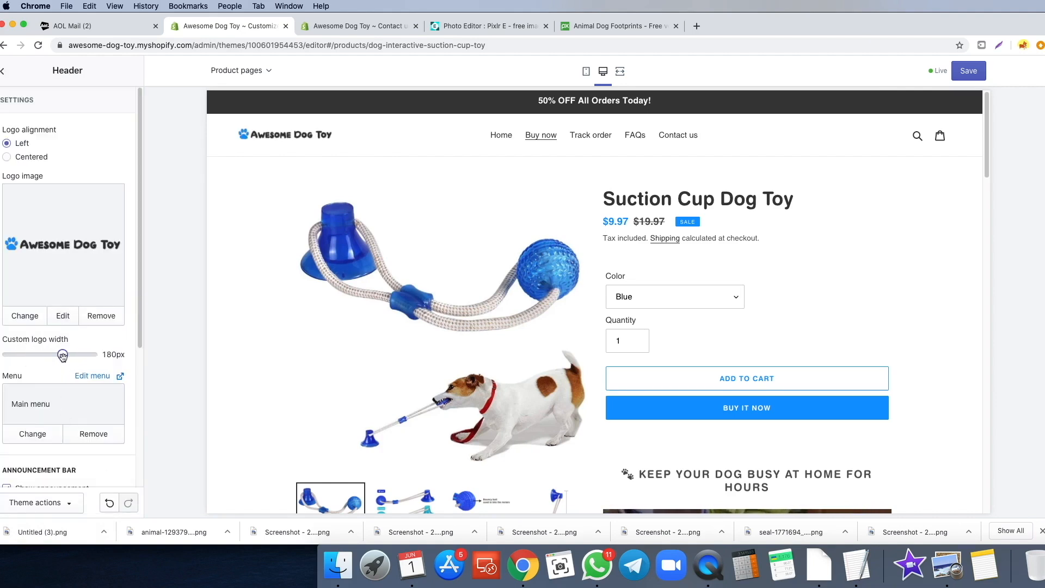
left_click_drag(86, 355, 92, 355)
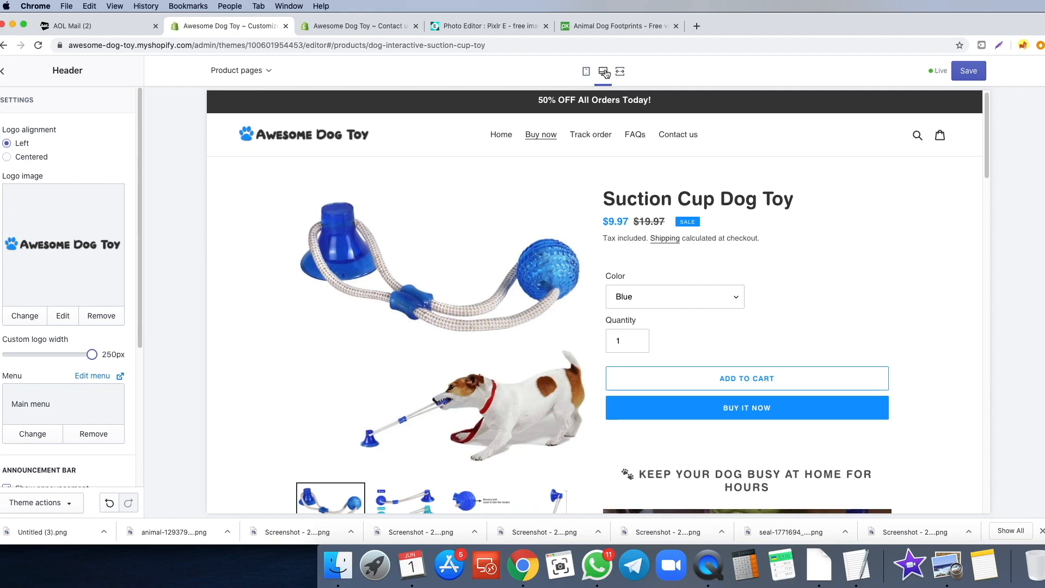
left_click(588, 72)
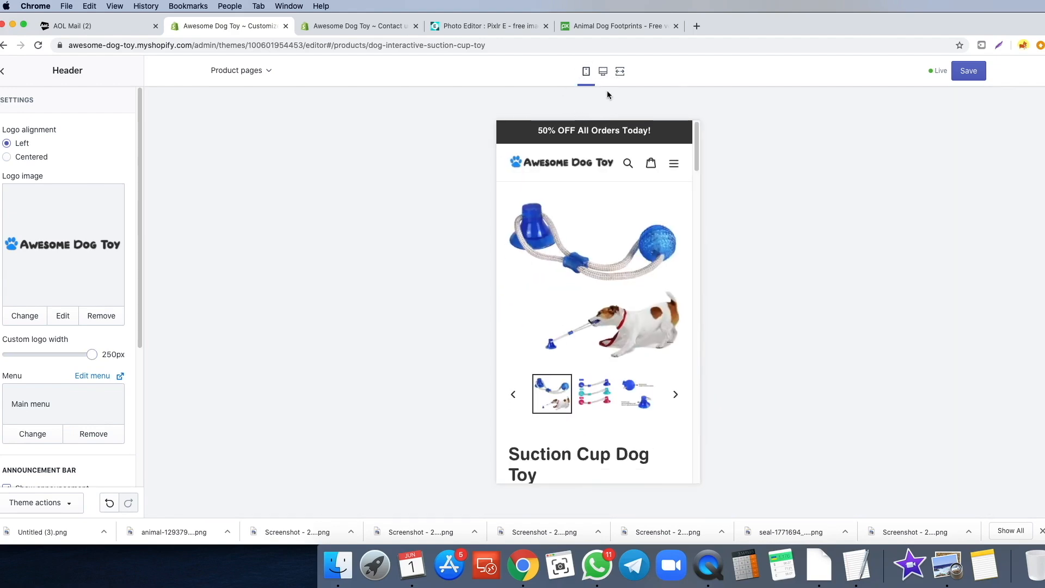
left_click(603, 71)
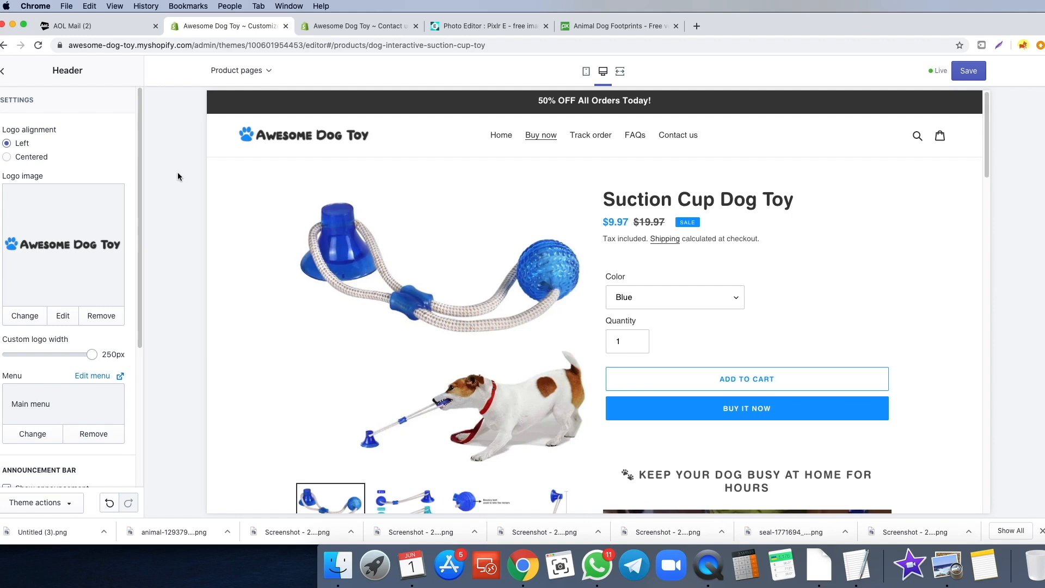
left_click(586, 71)
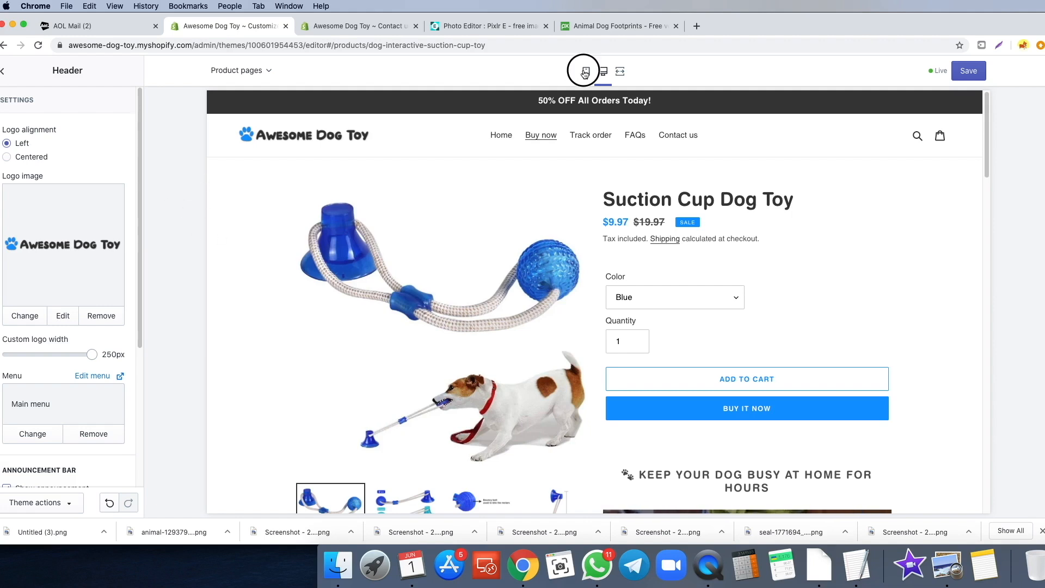
scroll(615, 212, "down", 2)
scroll(612, 215, "down", 5)
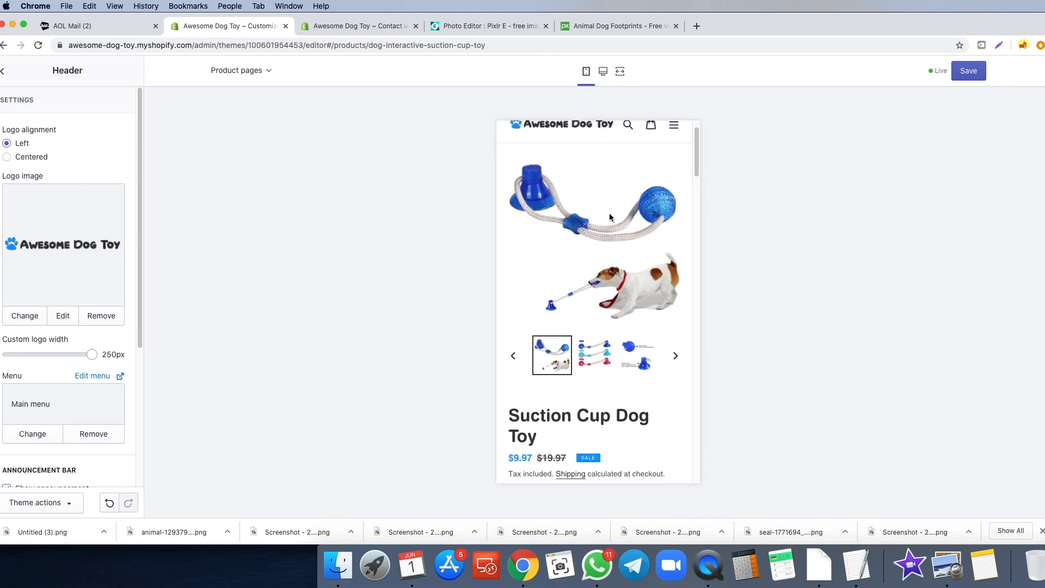
scroll(600, 247, "down", 7)
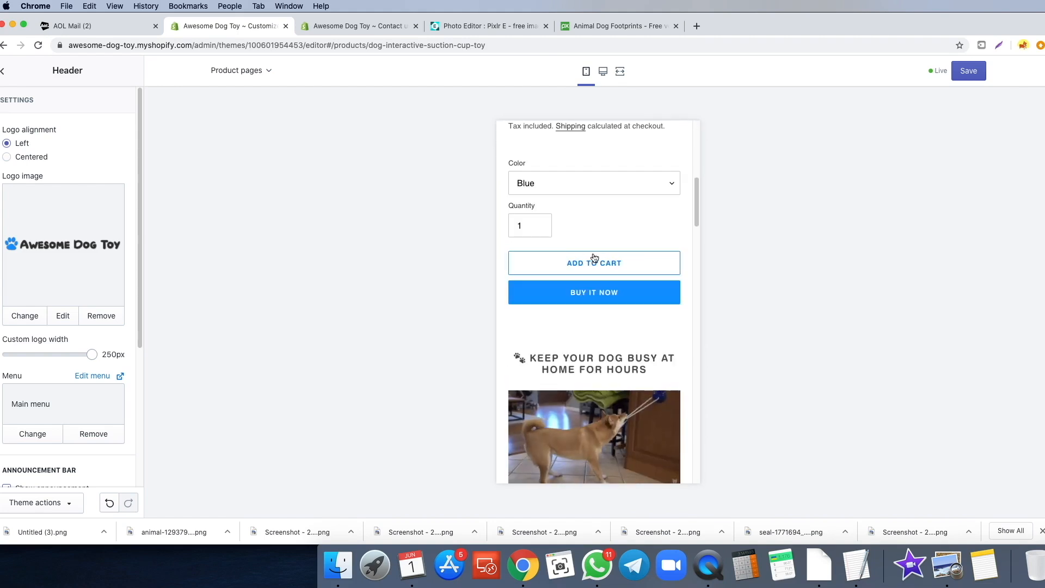
scroll(556, 284, "down", 5)
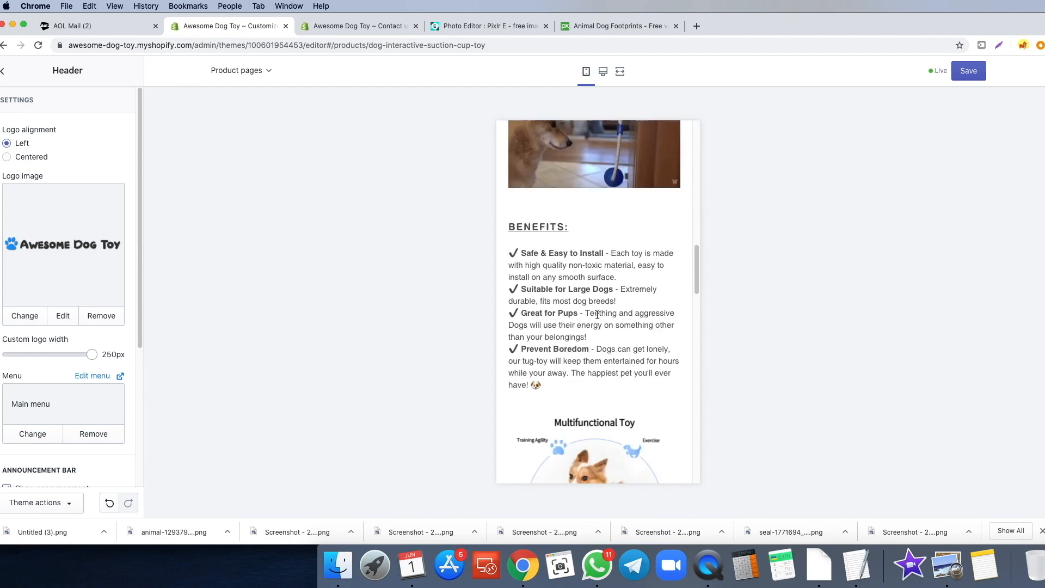
scroll(580, 328, "up", 1)
scroll(579, 327, "down", 5)
scroll(580, 328, "down", 4)
scroll(579, 328, "up", 12)
scroll(579, 329, "down", 2)
scroll(579, 329, "up", 10)
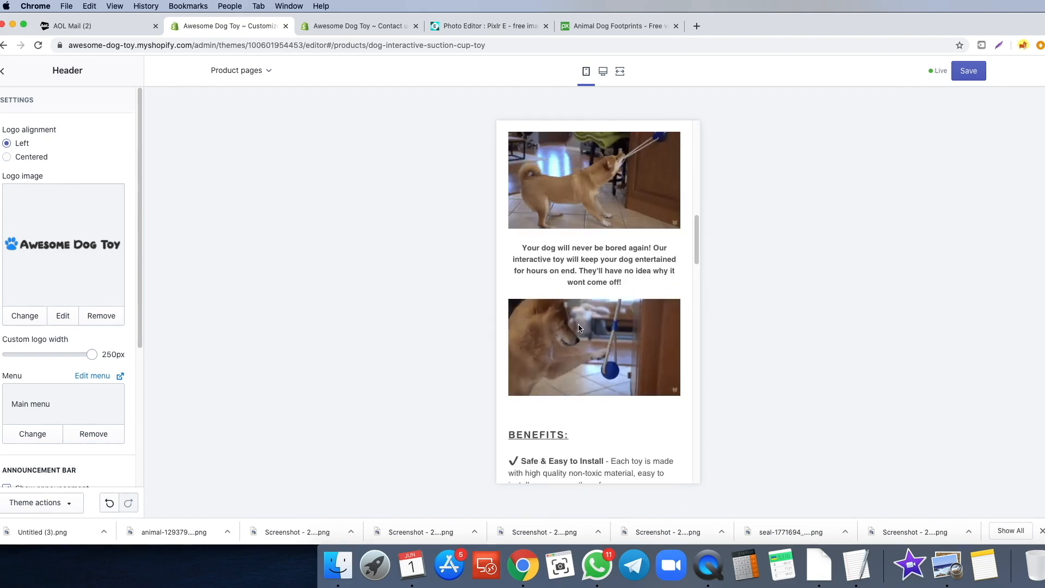
scroll(574, 247, "down", 3)
scroll(574, 246, "up", 6)
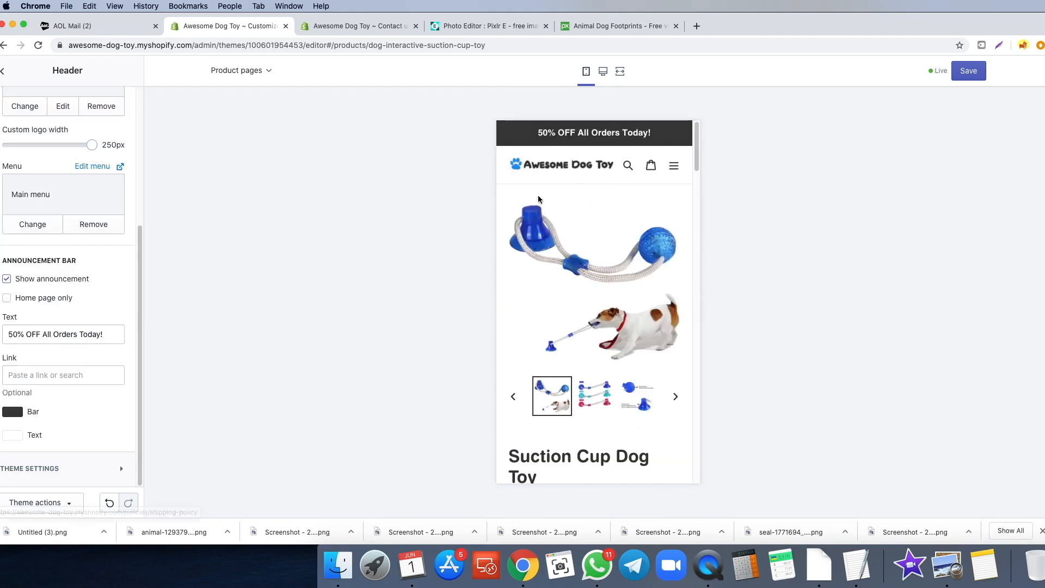
- Return the Shopify editor to the home page template, then bring up Pixabay's homepage
left_click(547, 163)
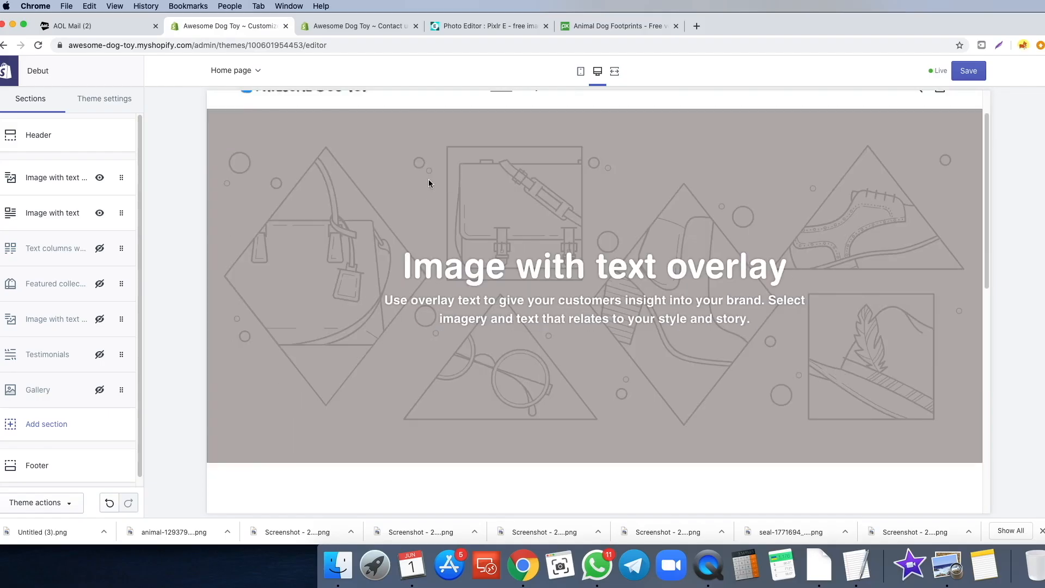
scroll(429, 183, "up", 2)
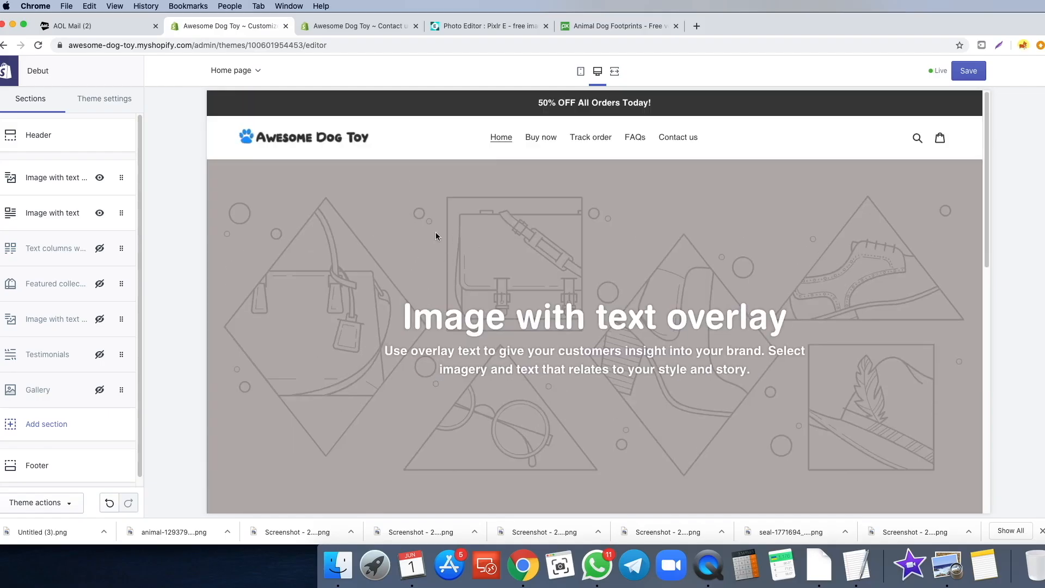
left_click(604, 26)
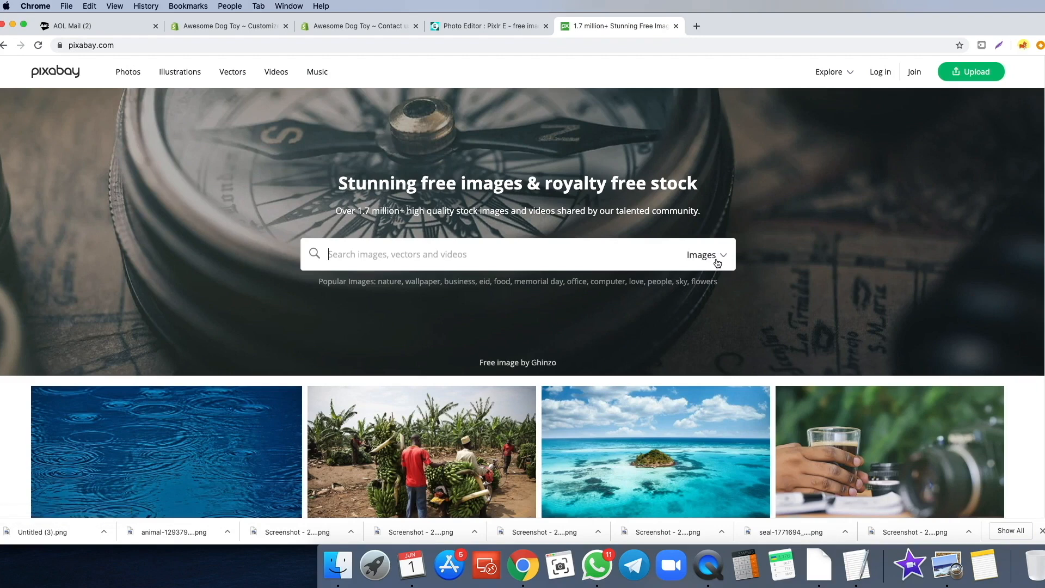
- Search Pixabay for 'tired dog' images and browse the results
left_click(717, 260)
type("tired d")
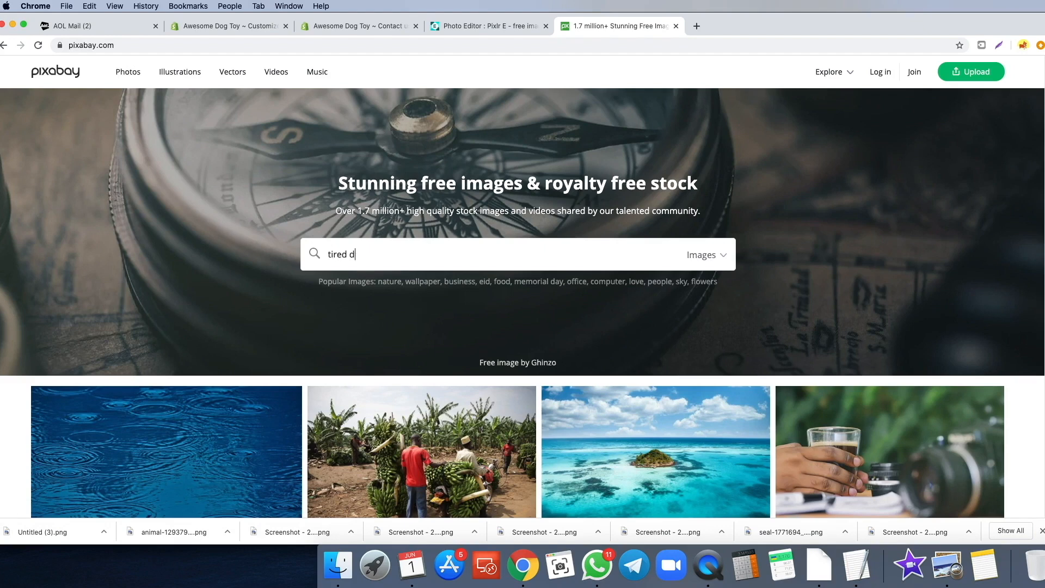
type("og")
key("Return")
scroll(343, 263, "down", 2)
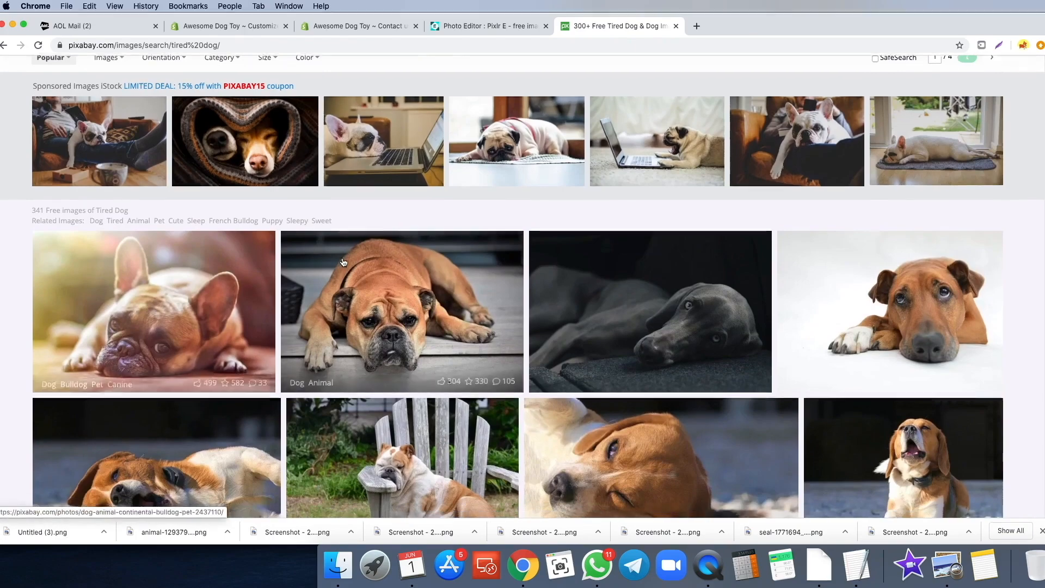
scroll(343, 262, "down", 15)
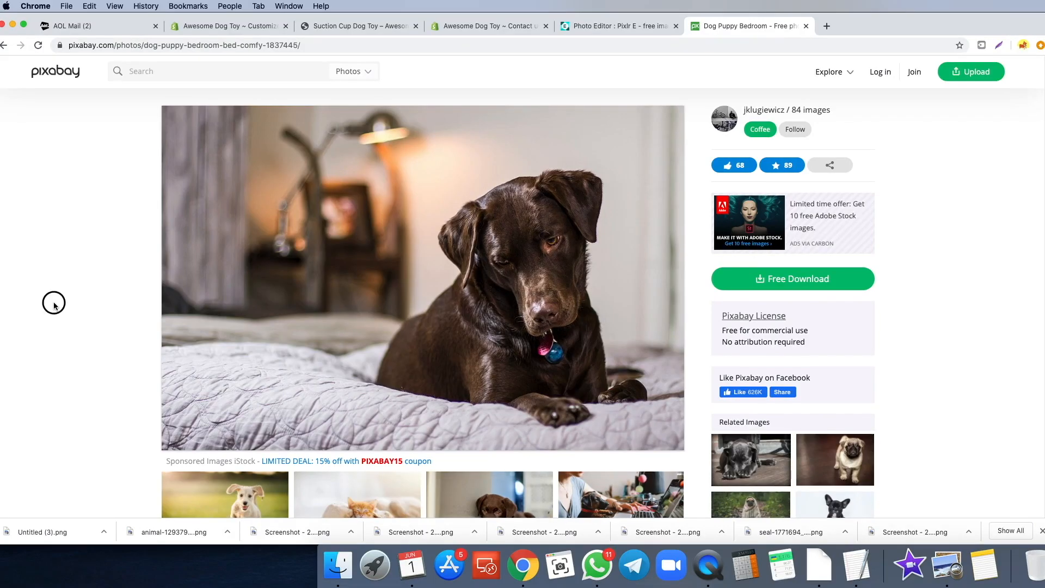
scroll(192, 273, "down", 1)
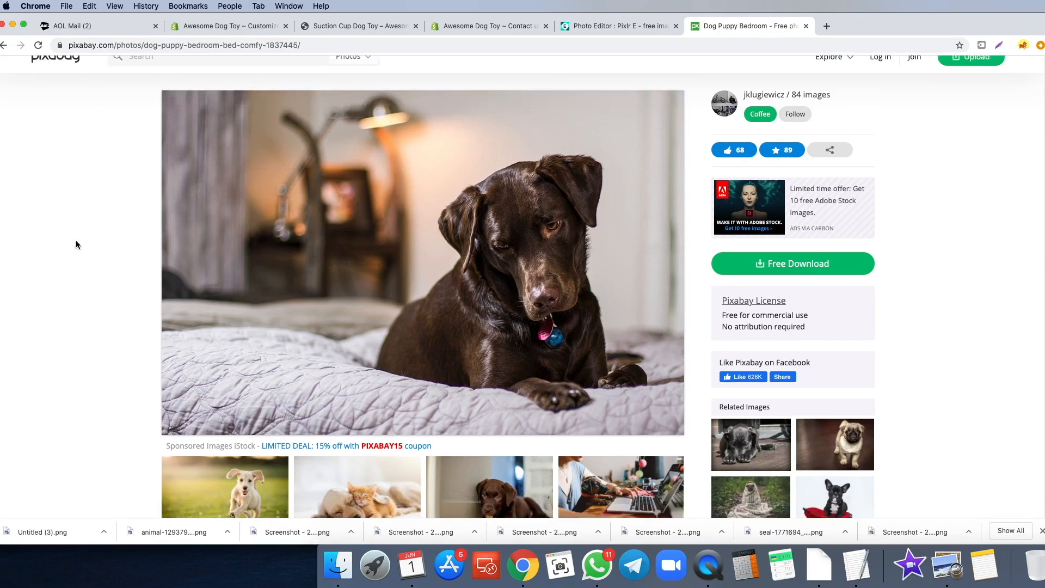
scroll(423, 226, "up", 1)
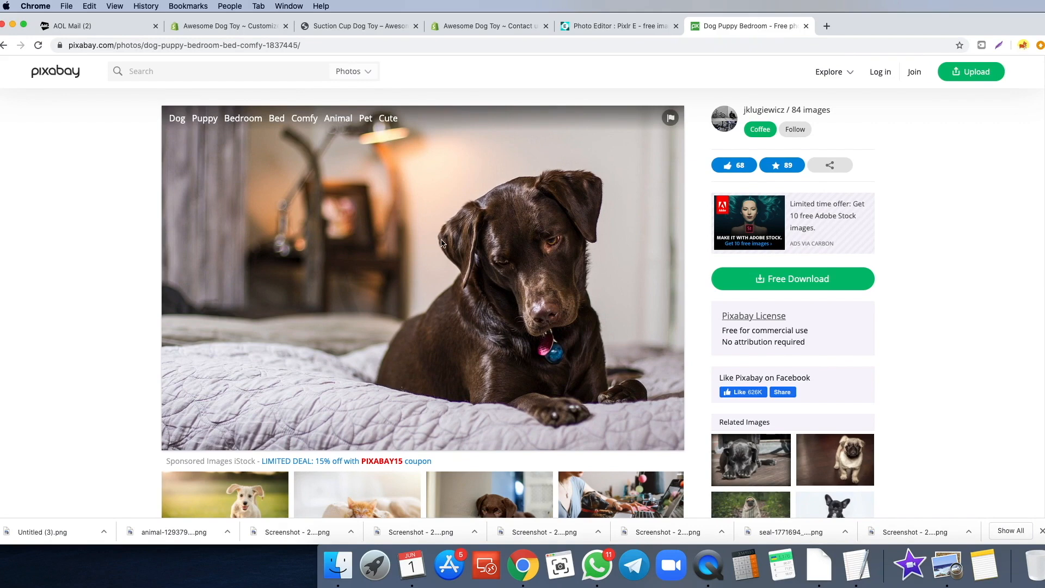
- Download the brown dog-on-bed photo at 1920×1266, passing the captcha check
left_click(827, 280)
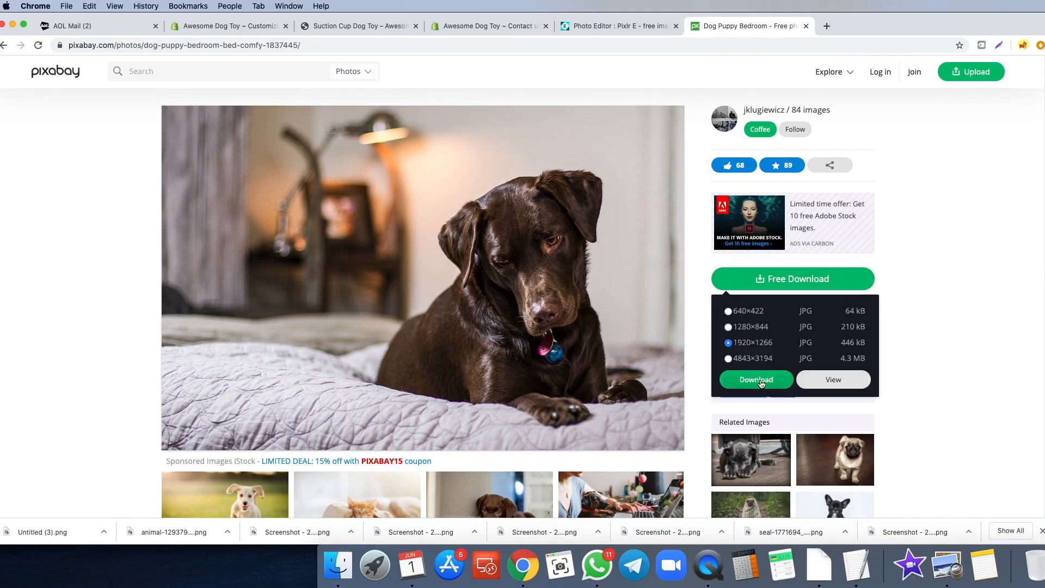
left_click(757, 380)
left_click(451, 303)
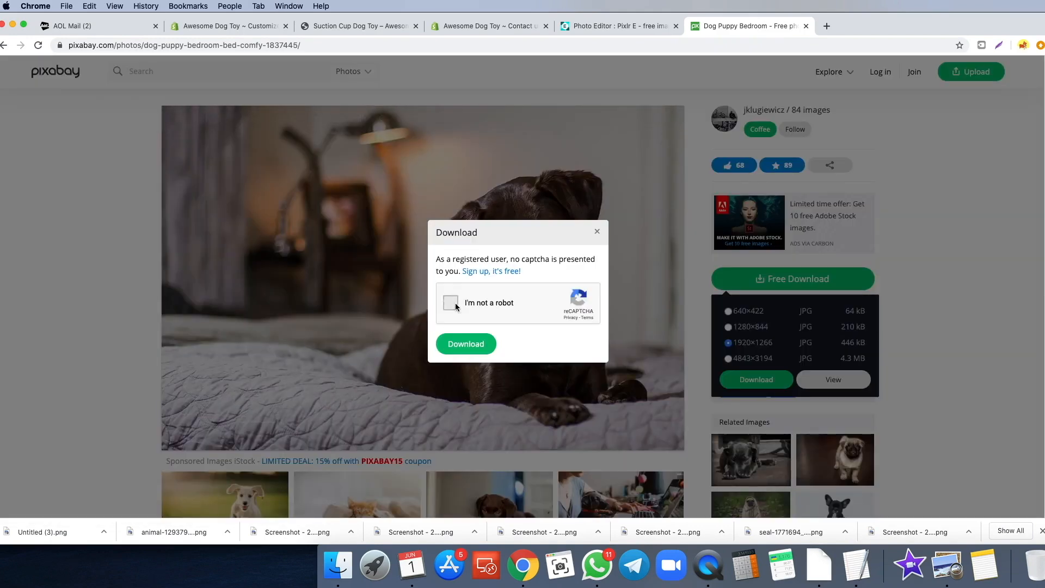
left_click(467, 349)
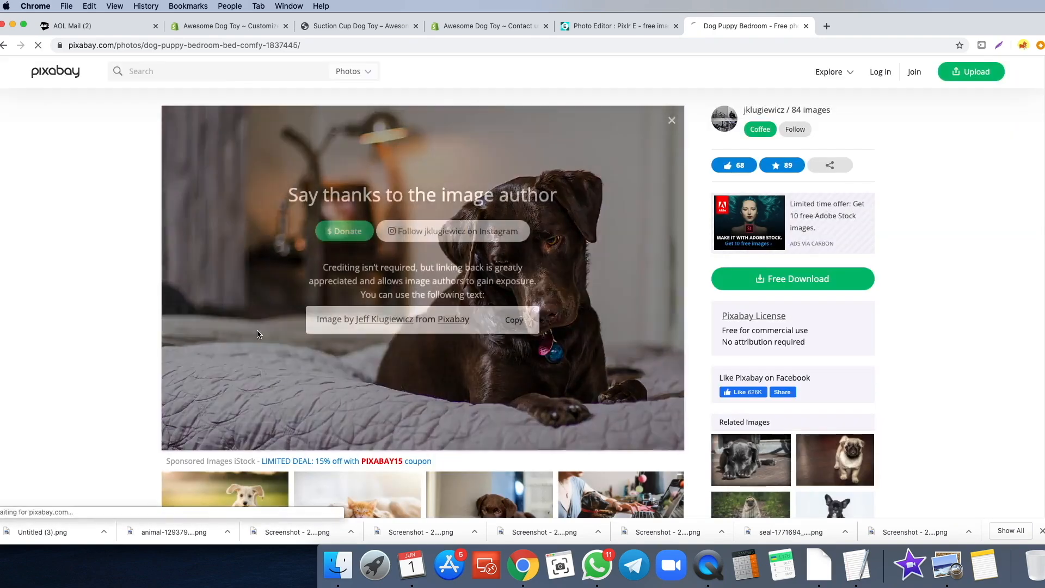
left_click(599, 28)
- Create a new Full HD 1920×1080 image in Pixlr E
left_click(416, 184)
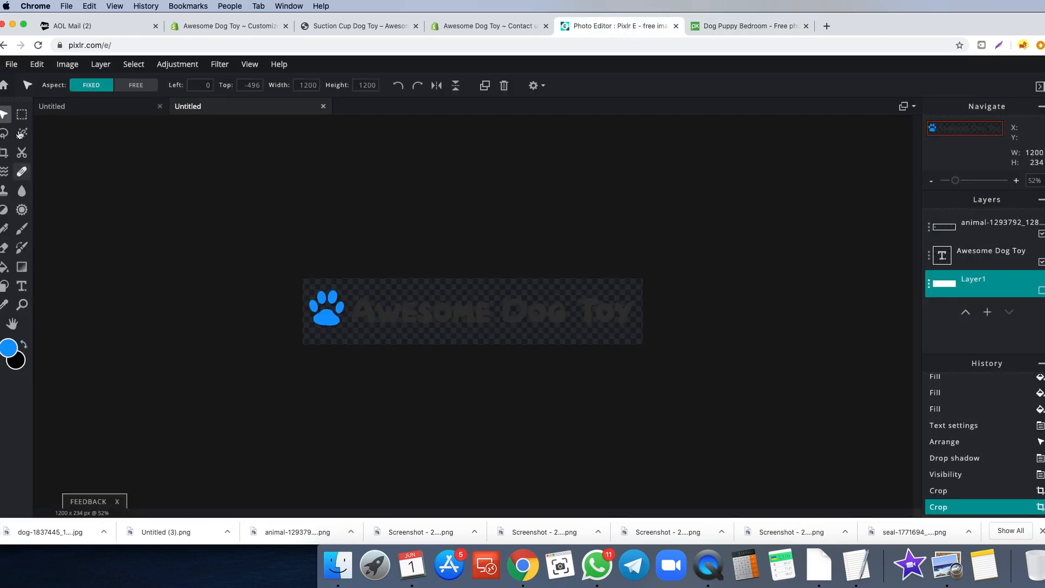
left_click(5, 86)
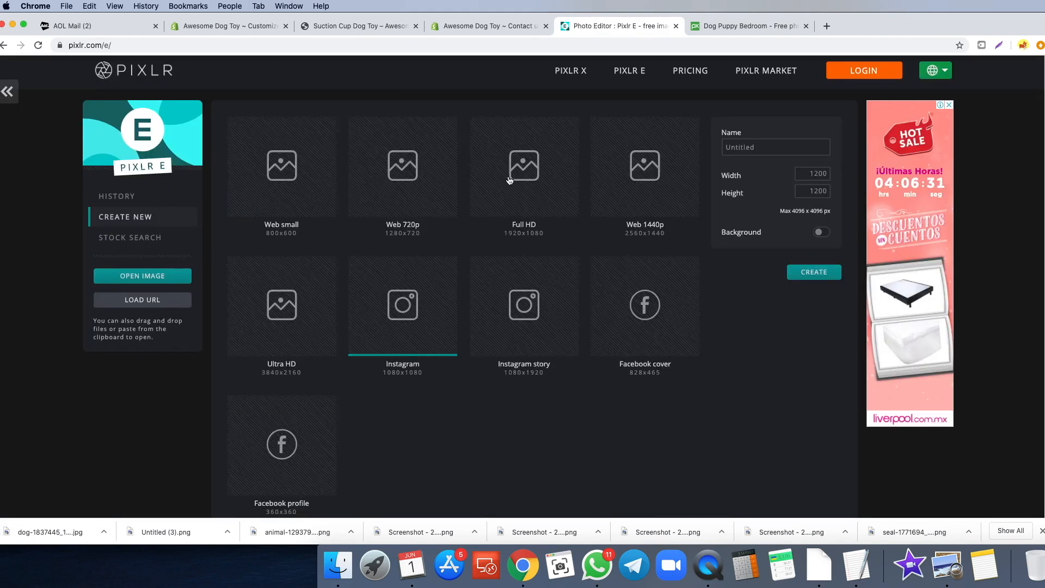
left_click(523, 172)
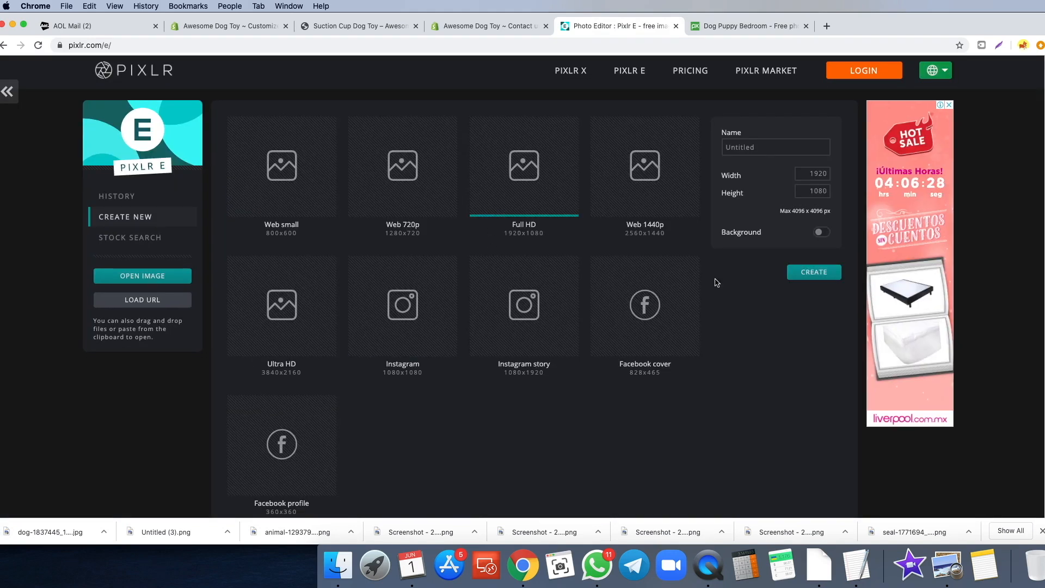
left_click(811, 272)
- Add the downloaded dog photo as a layer and shift it slightly right
left_click_drag(42, 532, 380, 328)
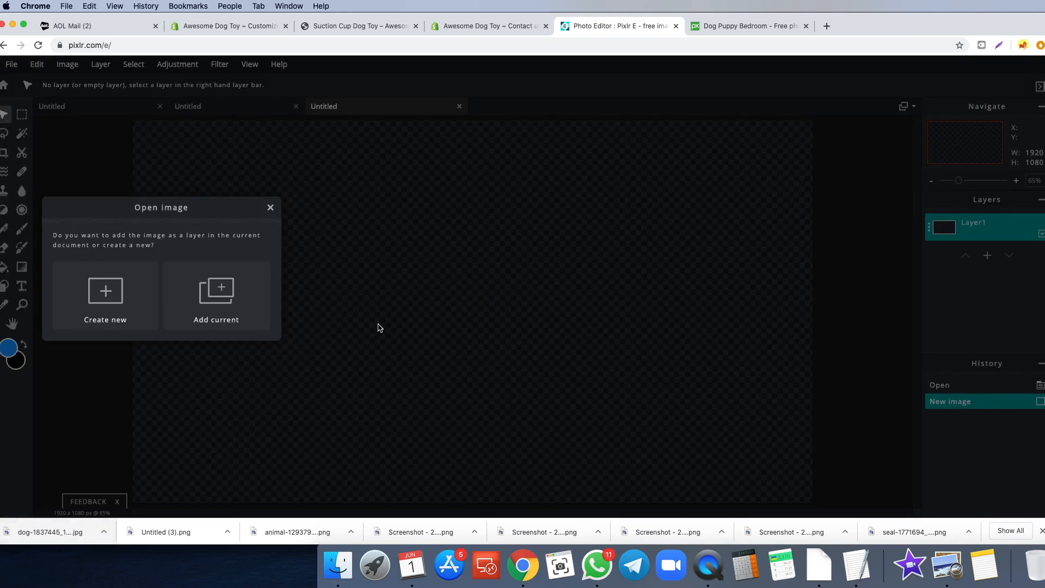
left_click(216, 301)
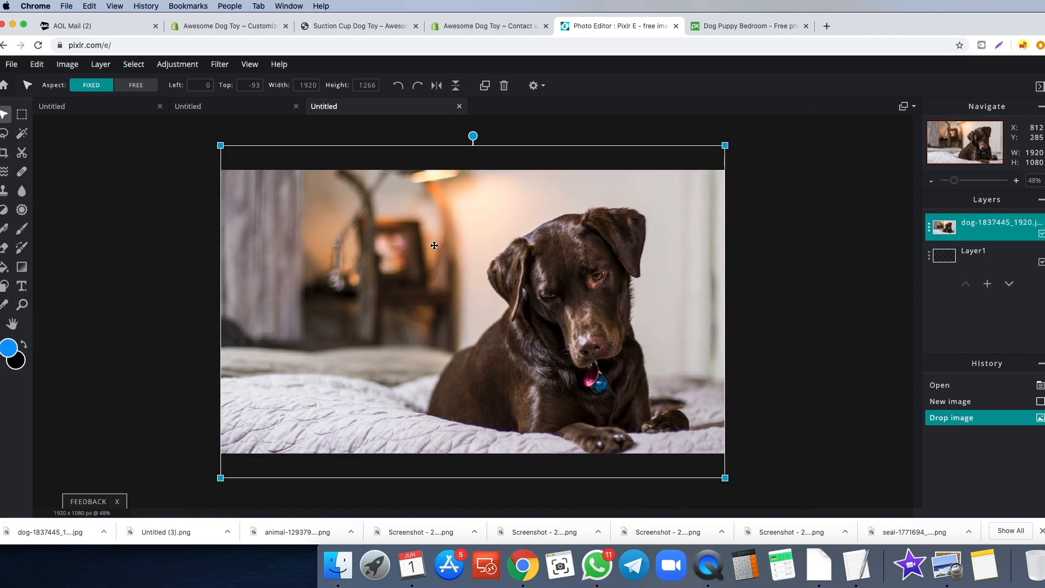
mouse_move(451, 266)
left_mouse_down()
mouse_move(500, 257)
mouse_move(467, 259)
left_mouse_up()
left_click(166, 296)
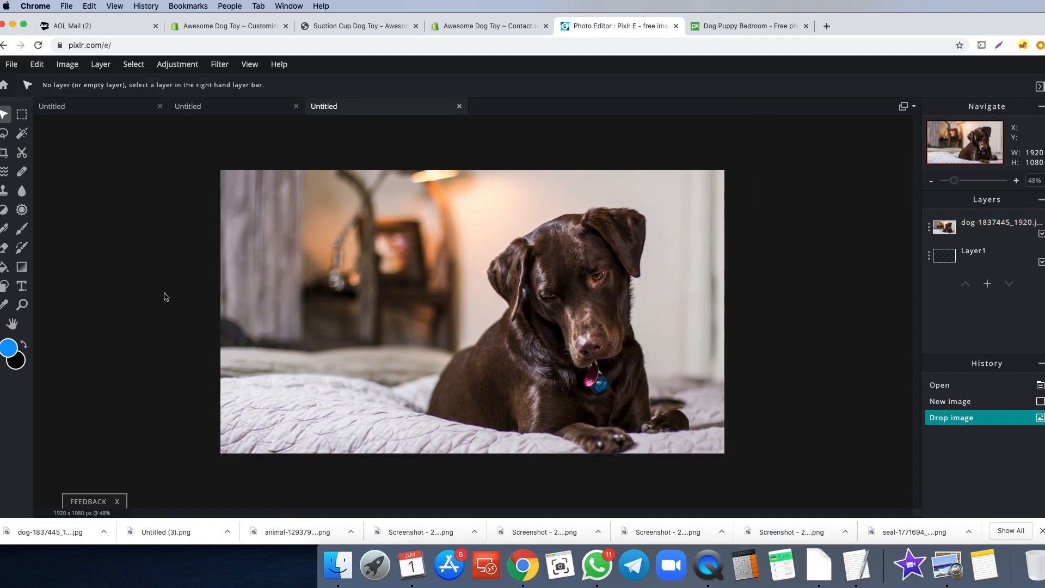
- Add a placeholder text layer over the photo
left_click(22, 286)
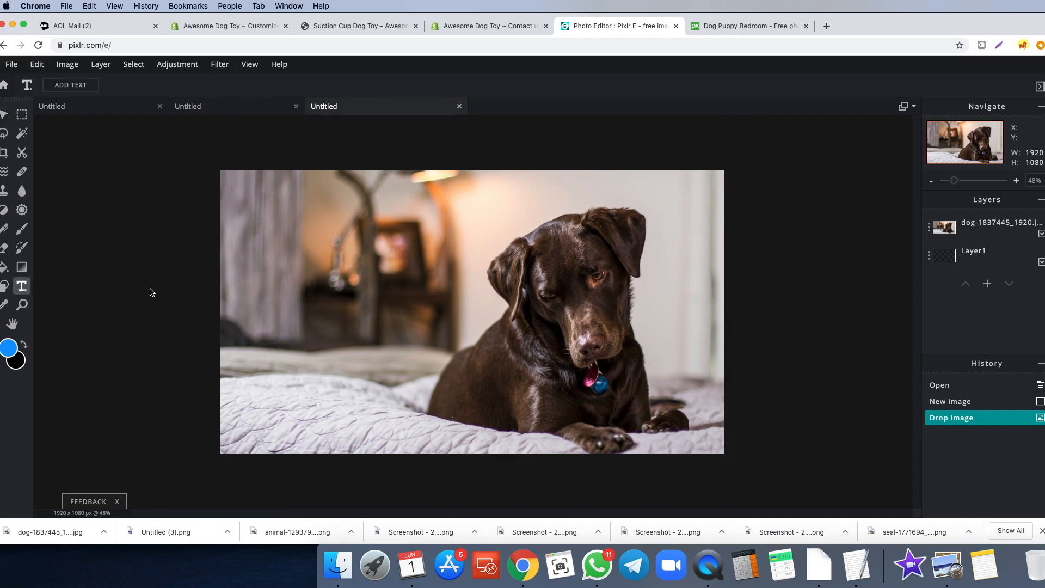
left_click(229, 277)
left_click(236, 318)
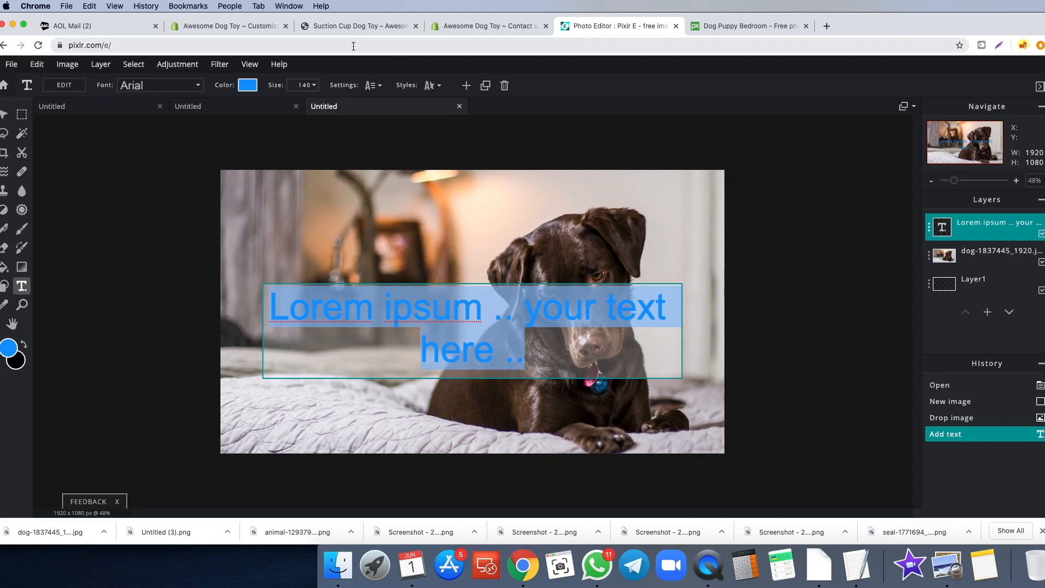
- Copy 'Your dog will never be bored again!' from the Suction Cup Dog Toy page, then return to Pixlr
left_click(338, 28)
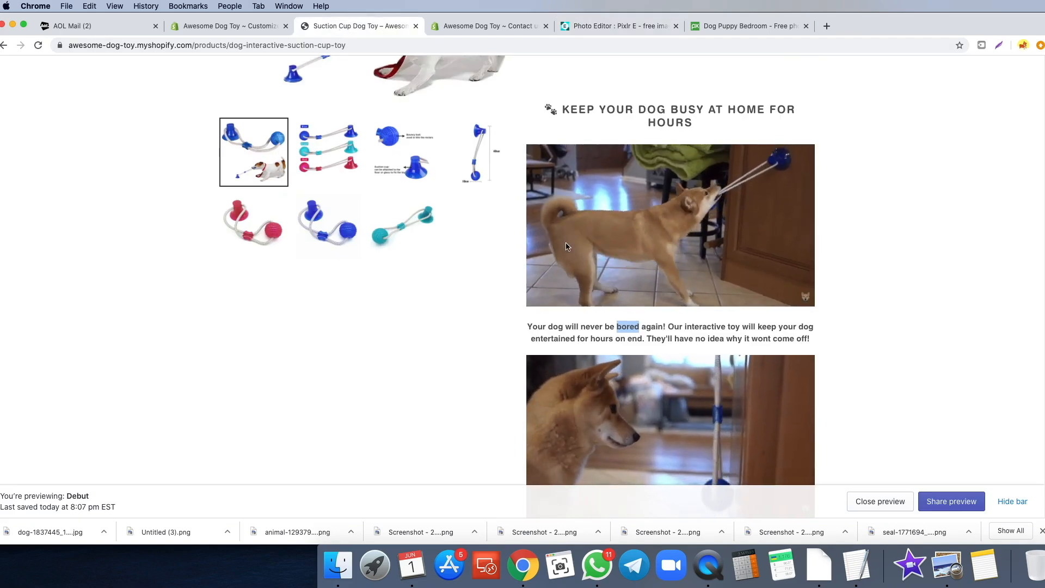
scroll(560, 234, "down", 3)
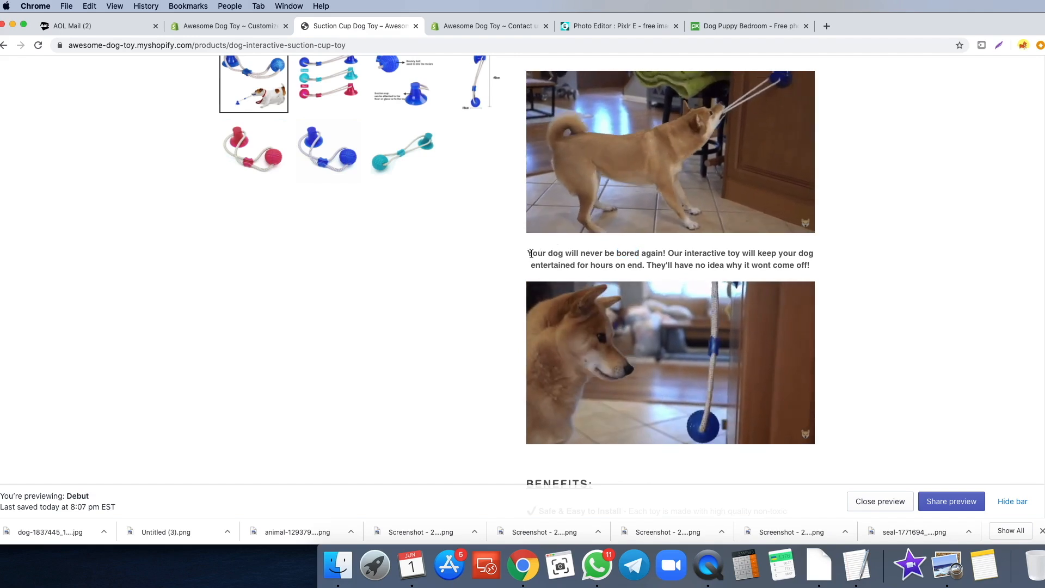
left_click_drag(529, 255, 664, 254)
right_click(663, 254)
left_click(682, 273)
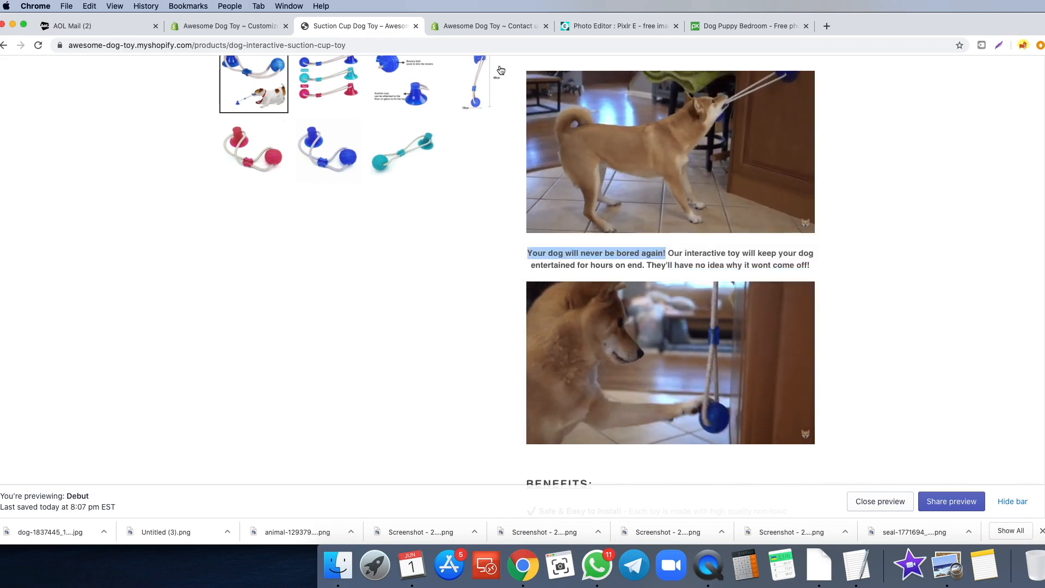
left_click(604, 25)
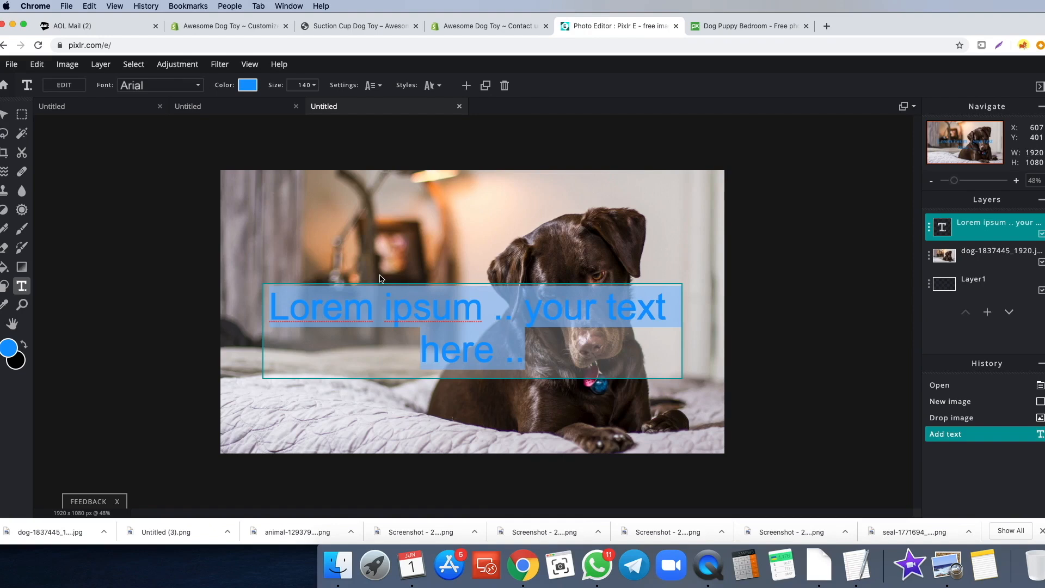
- Change the text to 'With This Toy Your Dog Will Never Be Bored Again!' in title case
key("super+v")
left_click(295, 311)
type("With This Toy")
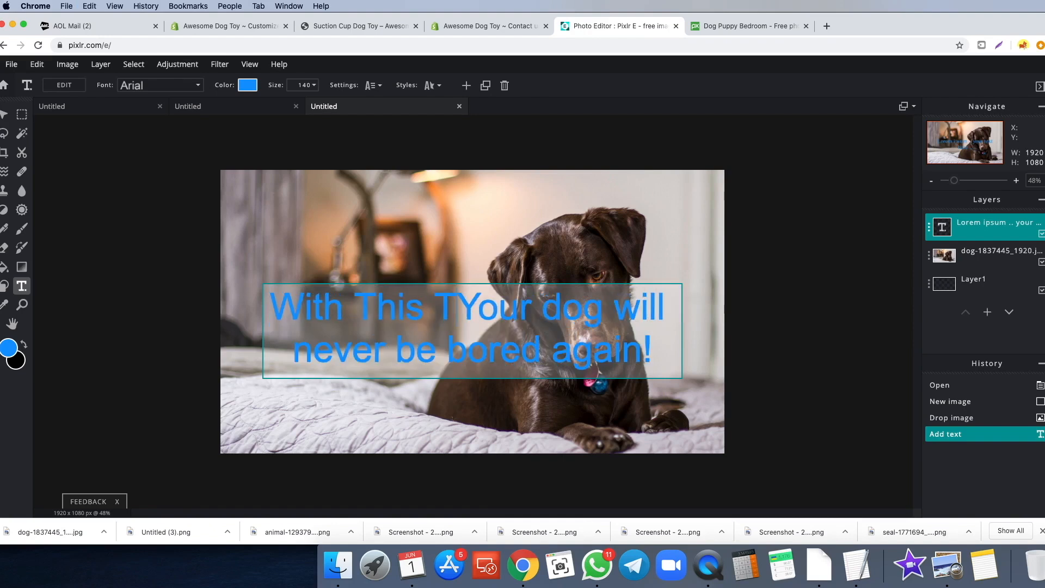
key("BackSpace")
type("D")
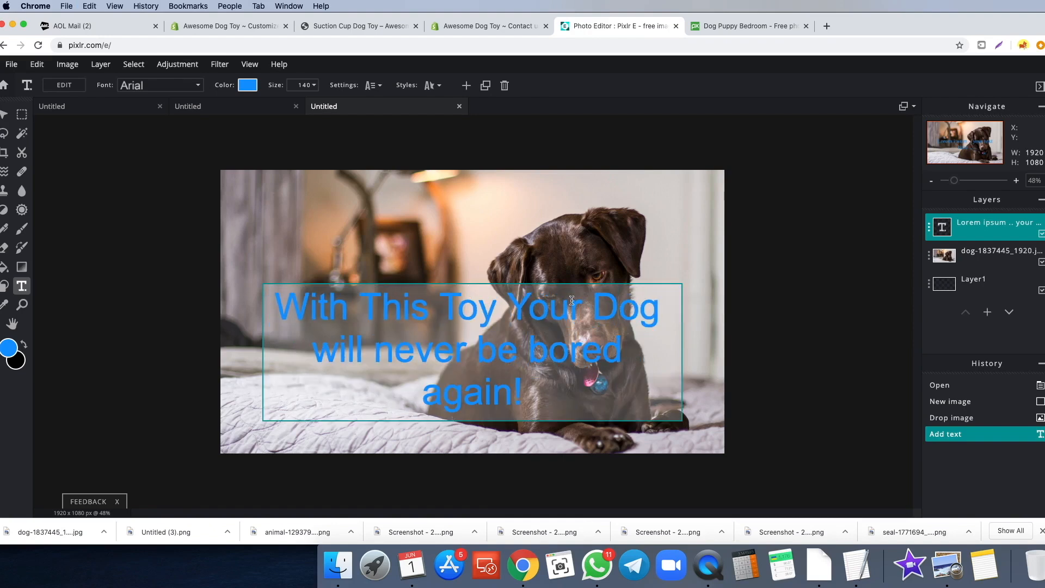
key("BackSpace")
type("W")
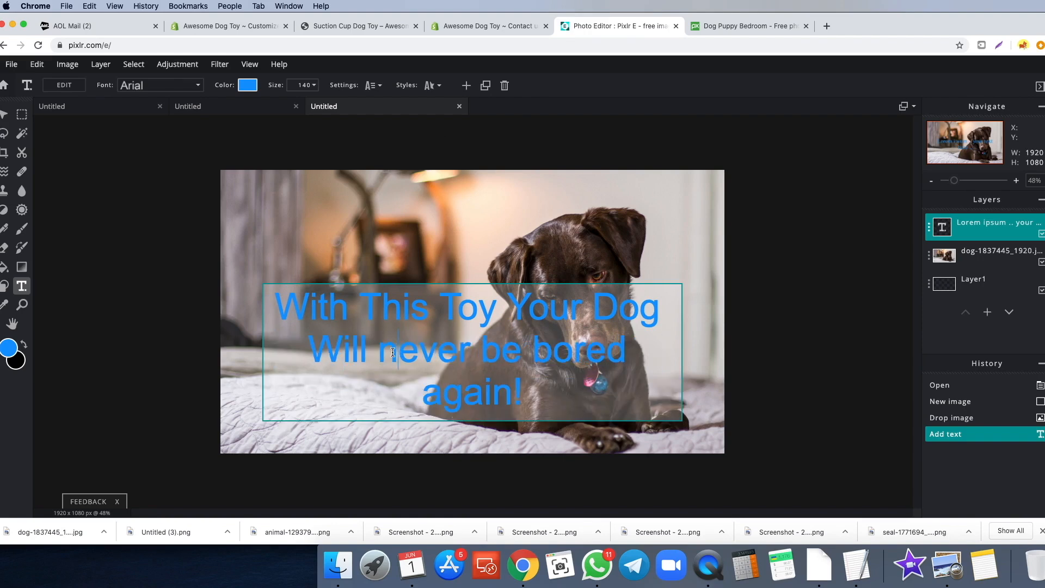
key("BackSpace")
type("N")
left_click(486, 350)
key("Delete")
type("B")
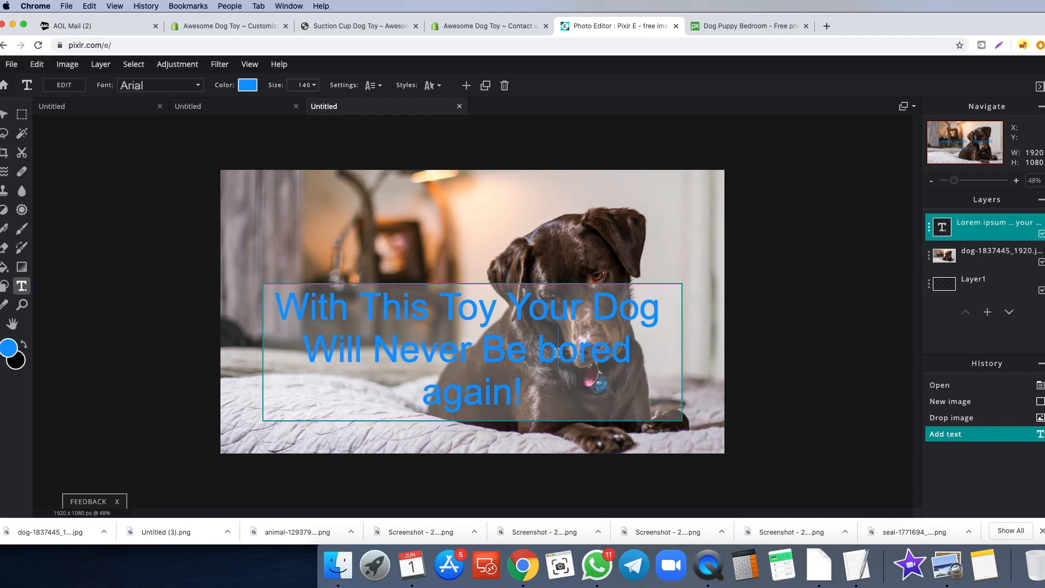
key("BackSpace")
type("B")
left_click(423, 392)
key("Delete")
type("A")
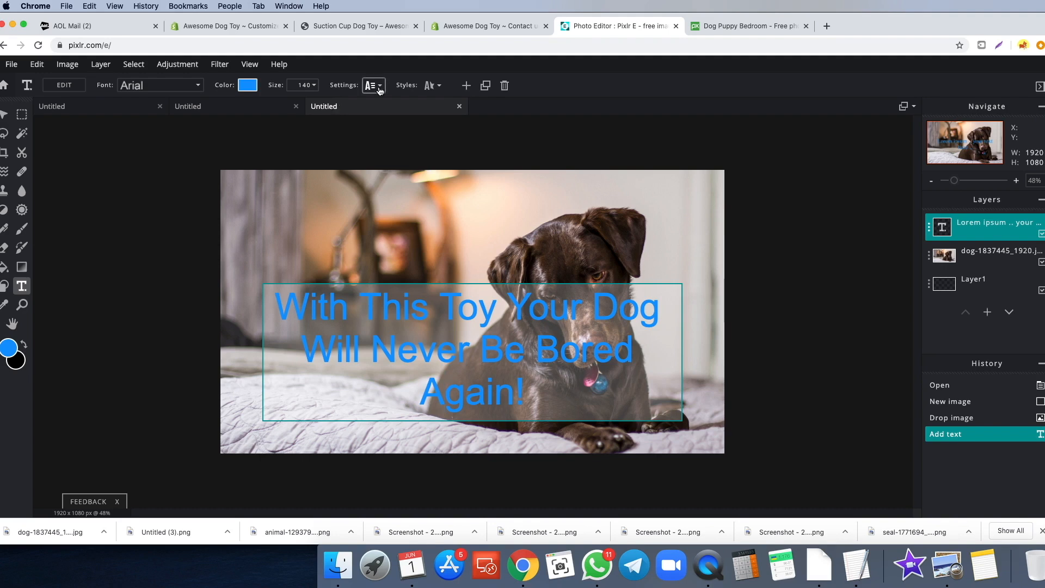
- Left-align the headline and set its size to 100
left_click(373, 85)
left_click(282, 222)
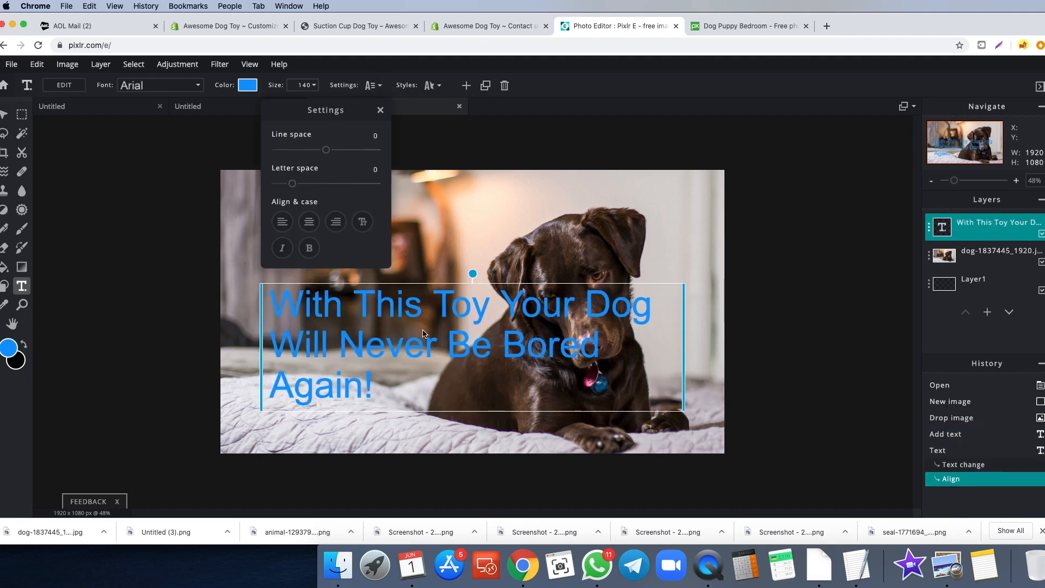
left_click(303, 85)
left_click_drag(239, 107, 237, 106)
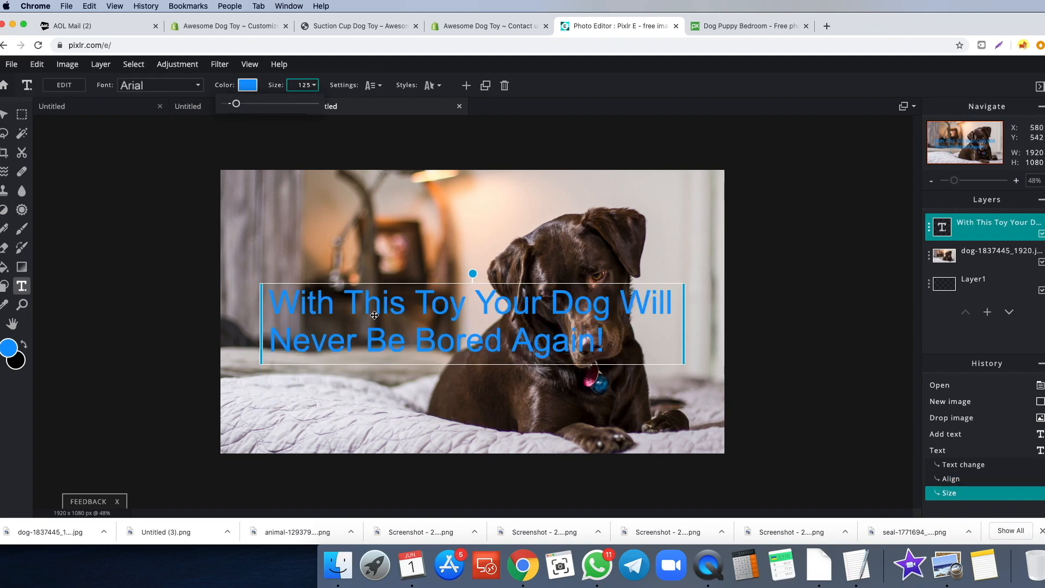
left_click_drag(360, 319, 326, 306)
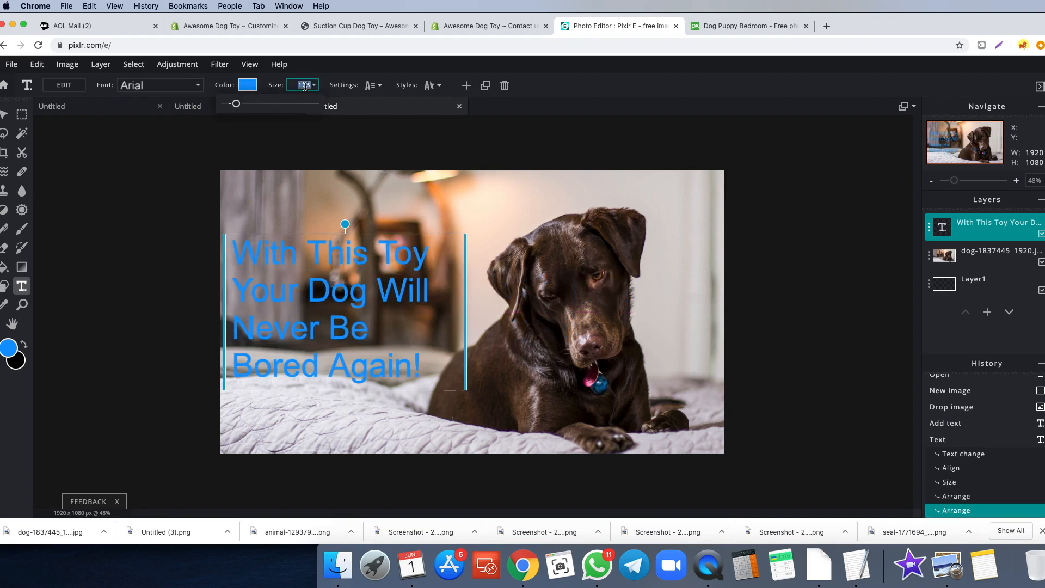
type("100")
key("Return")
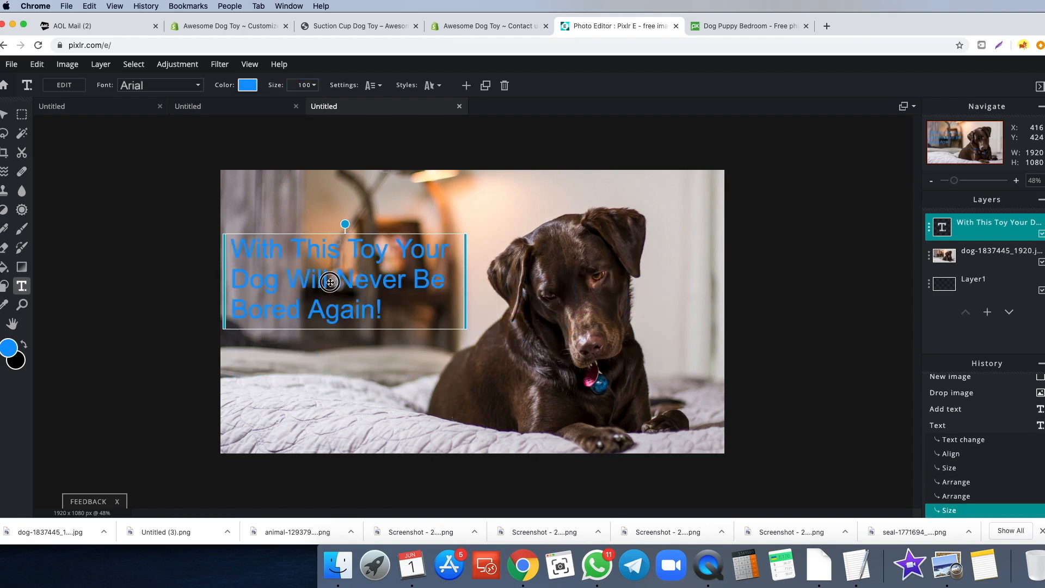
left_click(191, 309)
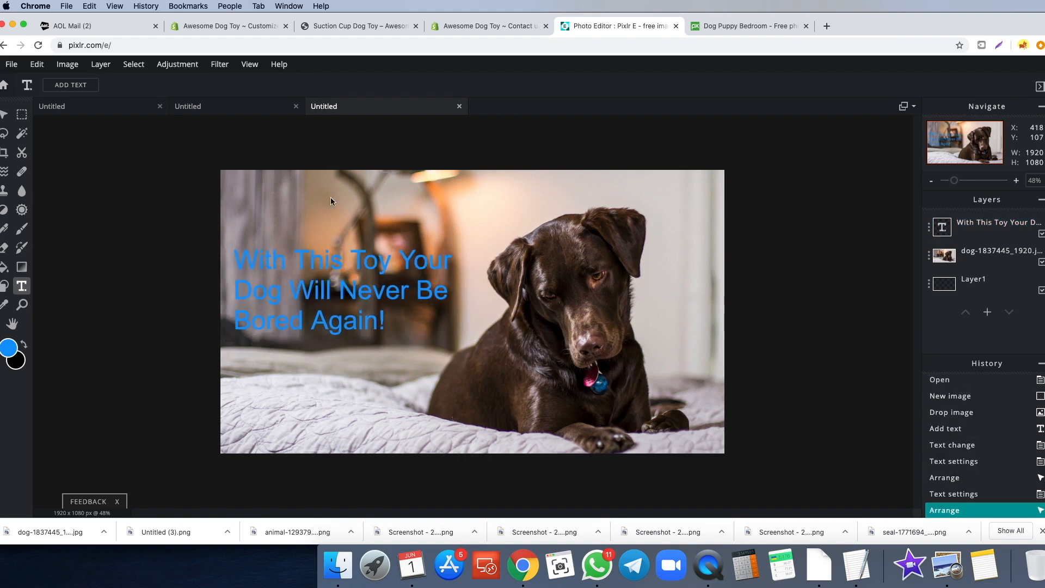
- Check which font the Awesome Dog Toy banner text uses
left_click(101, 109)
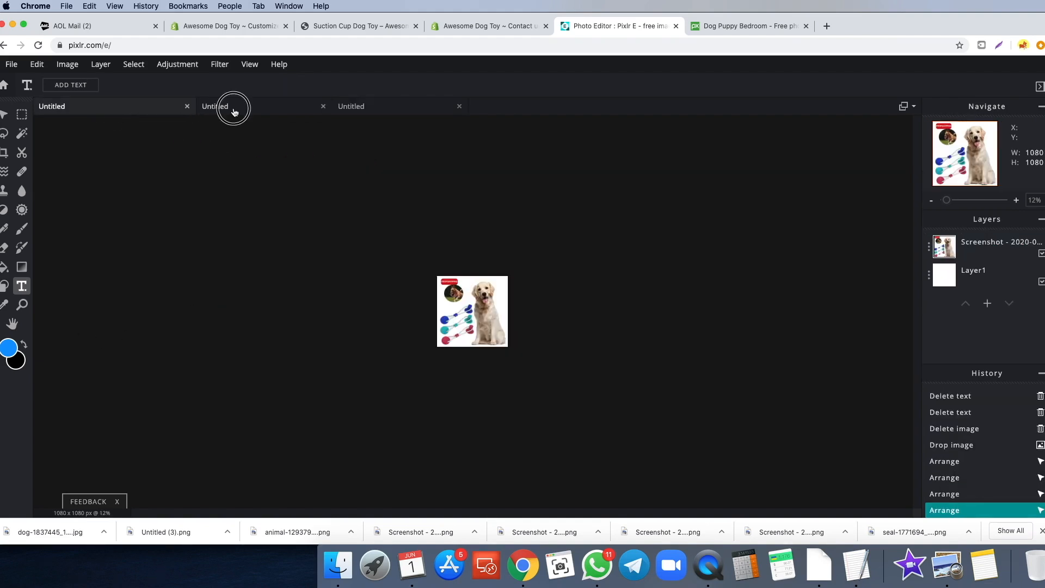
left_click(234, 109)
left_click(423, 321)
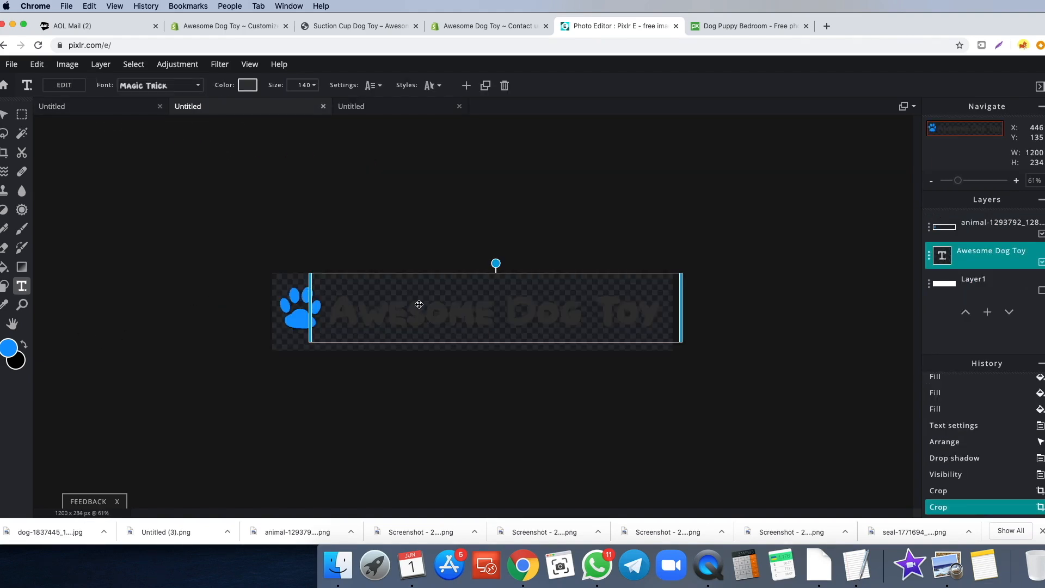
left_click(346, 108)
- Set the headline to the Magic Trick font at size 120 and nudge it right
left_click(158, 85)
left_click(145, 252)
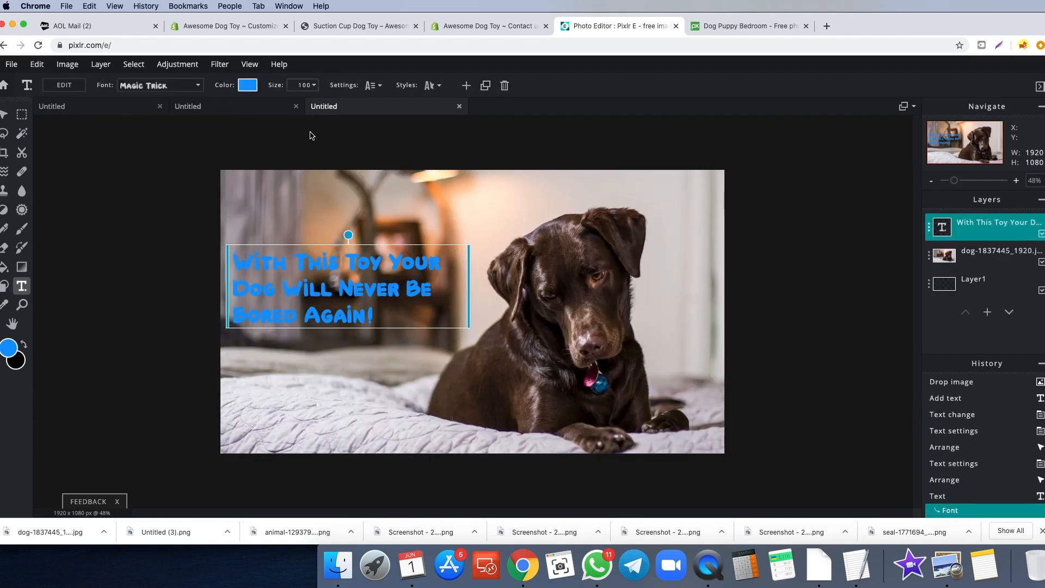
scroll(352, 298, "up", 3)
scroll(304, 257, "down", 1)
left_click(299, 86)
type("120")
left_click_drag(322, 283, 330, 285)
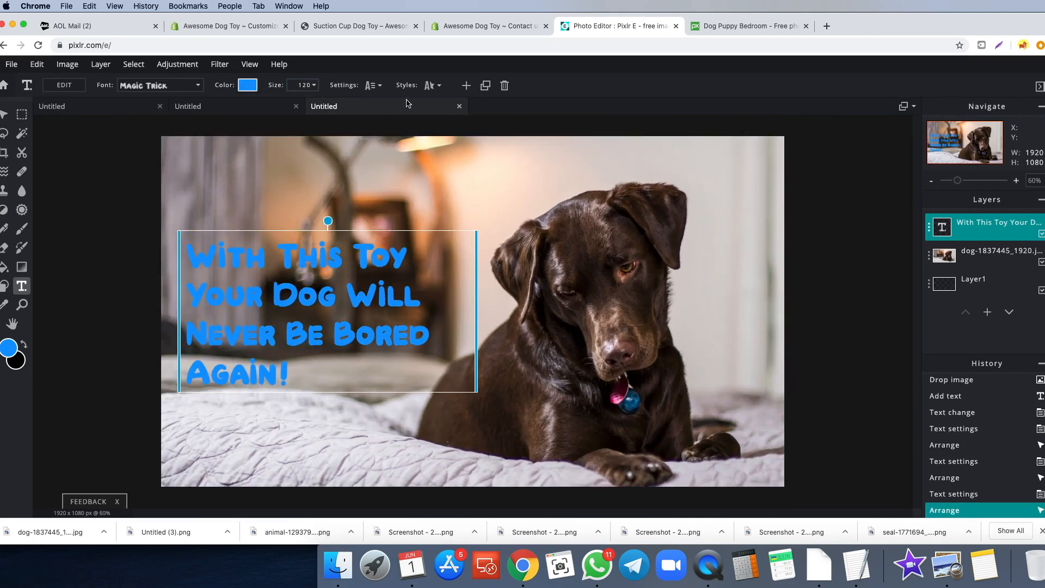
- Give the headline a white outline
left_click(437, 88)
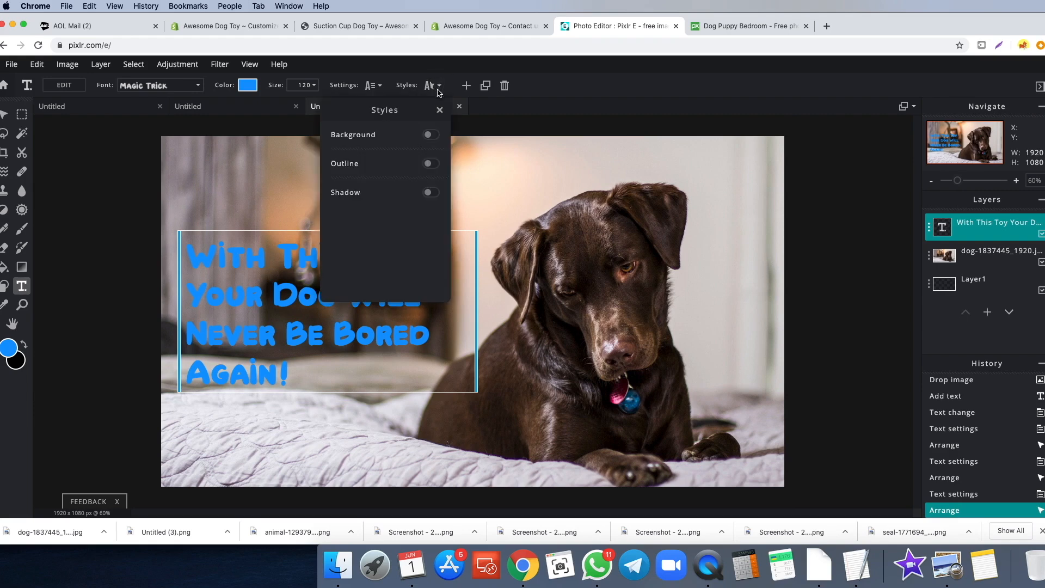
left_click(430, 163)
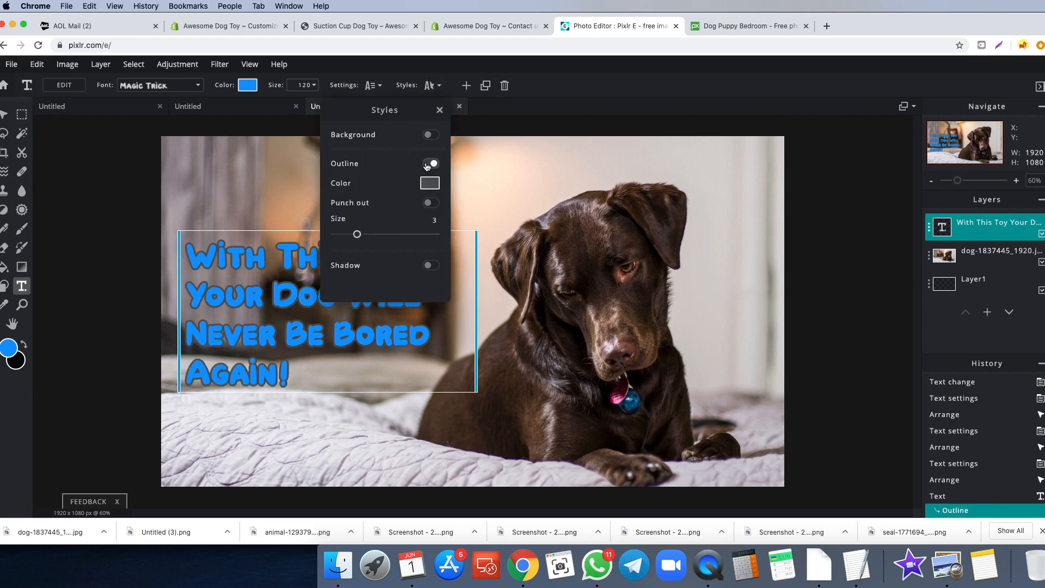
left_click(429, 183)
left_click(40, 213)
left_click(257, 368)
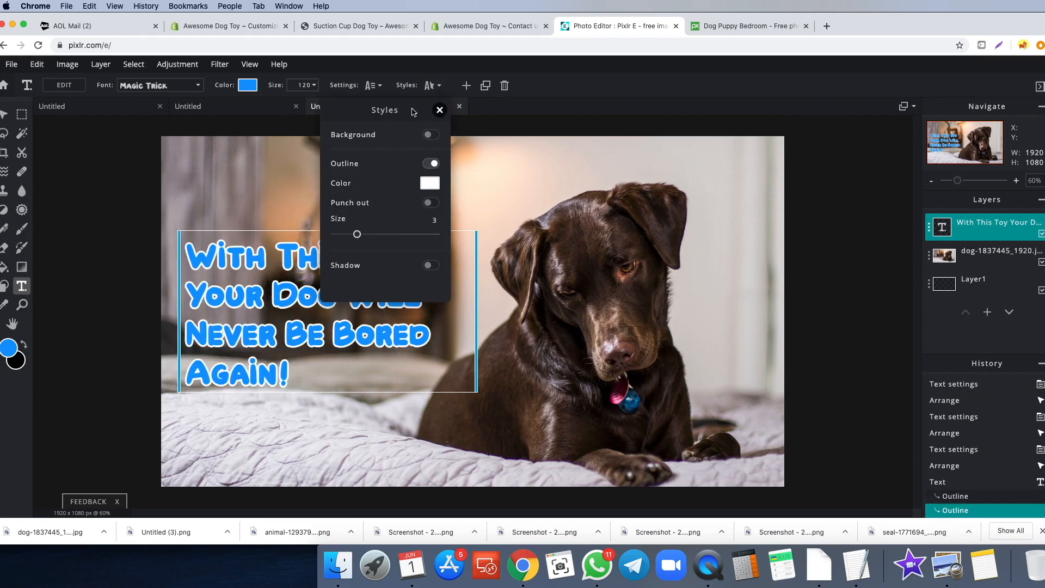
- Add a black drop shadow at 58 opacity and nudge the headline up and left
left_click(429, 266)
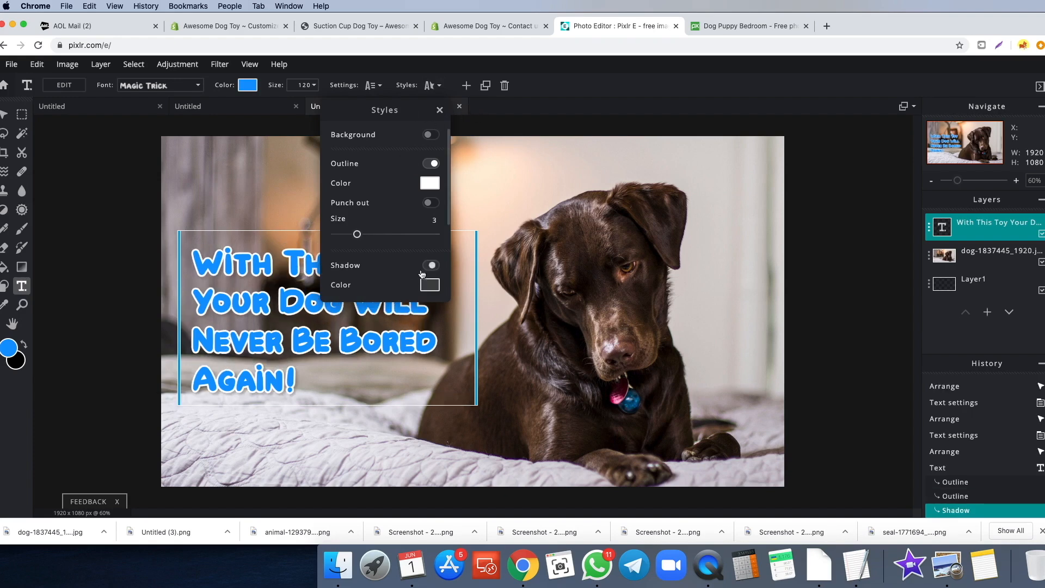
left_click(430, 284)
left_click_drag(110, 278, 28, 365)
left_click(253, 373)
scroll(384, 269, "down", 4)
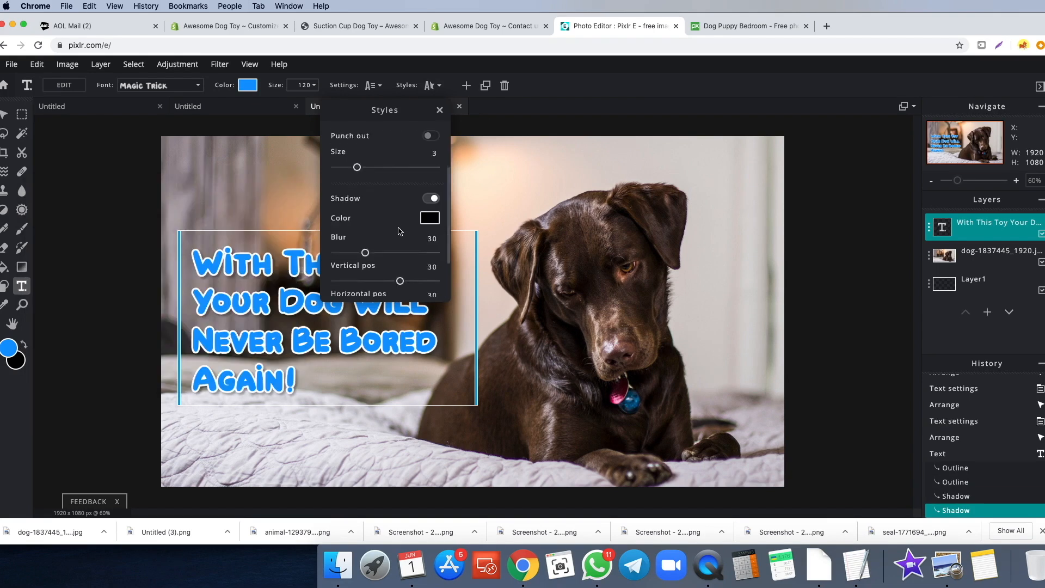
scroll(384, 269, "down", 2)
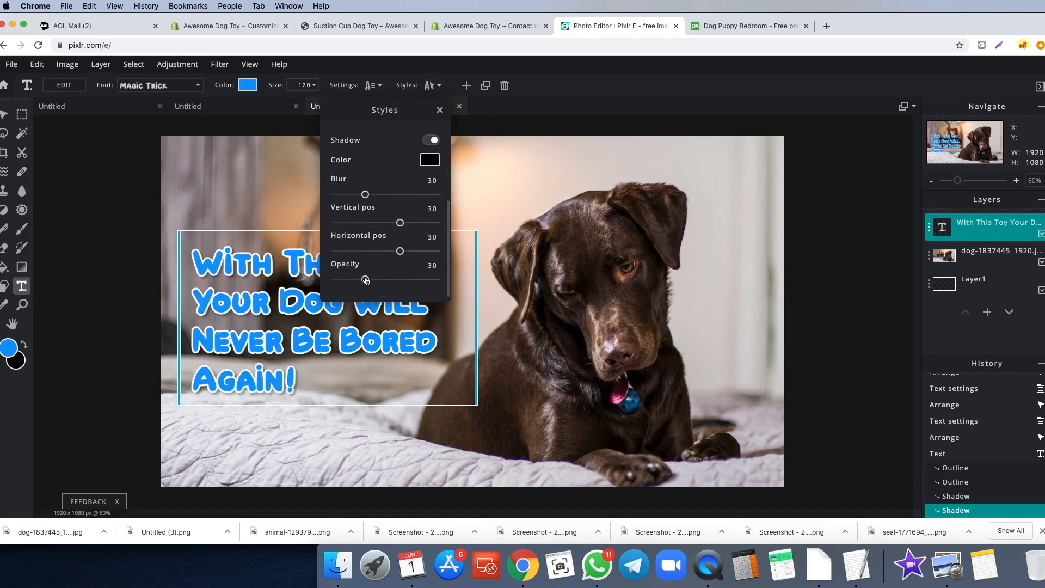
left_click_drag(364, 281, 393, 279)
left_click_drag(290, 302, 285, 296)
left_click(80, 373)
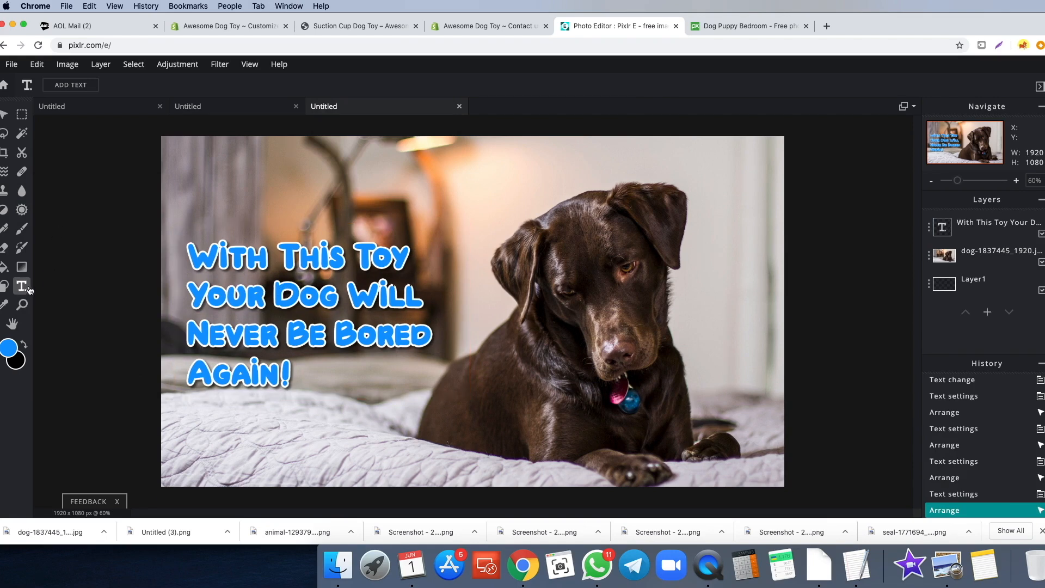
left_click(977, 286)
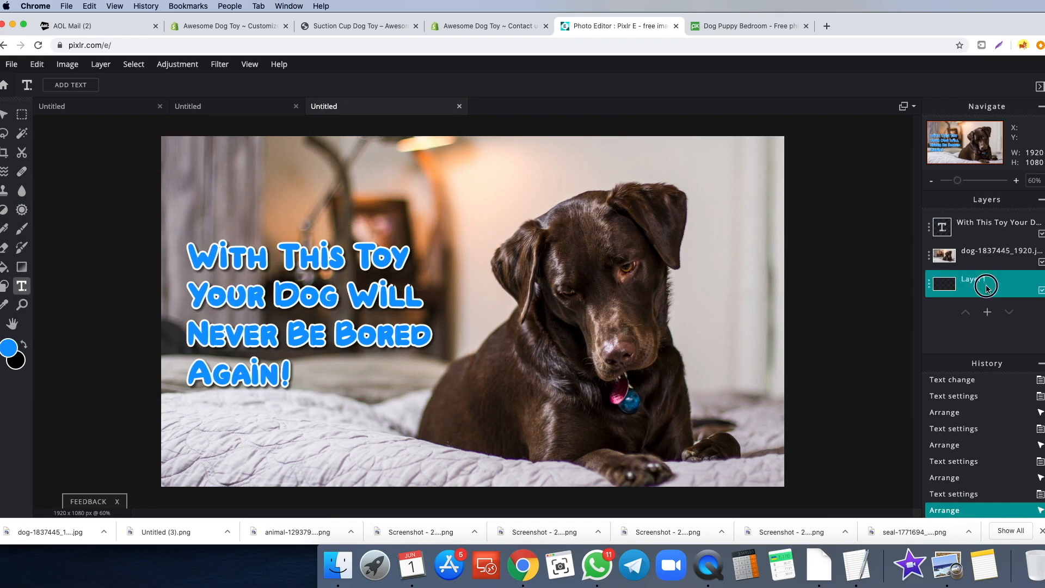
- Draw a rounded rectangle on the bedding and move Layer1 to the top of the stack
left_click(992, 316)
left_click(287, 202)
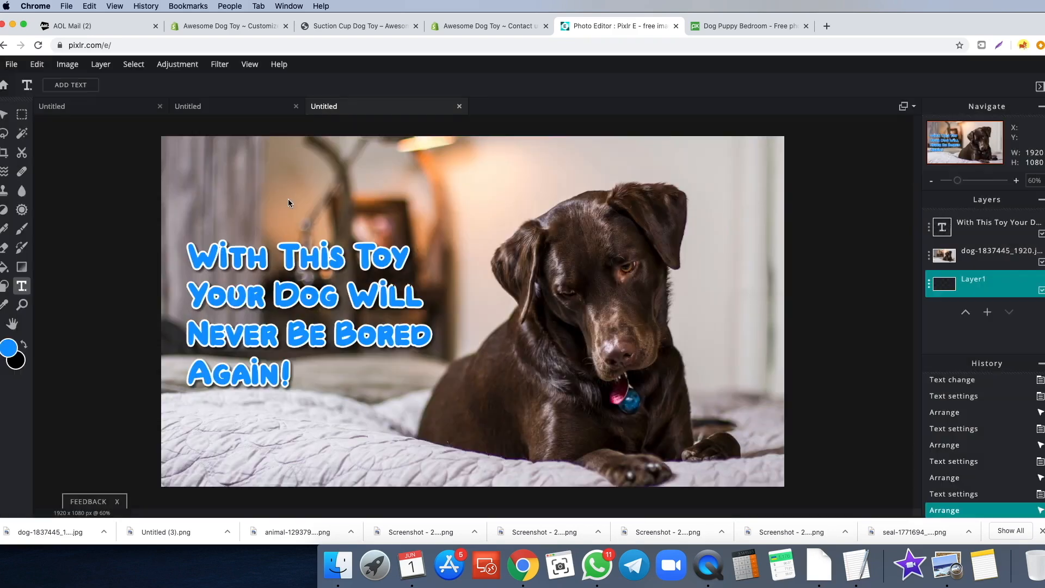
left_click(4, 287)
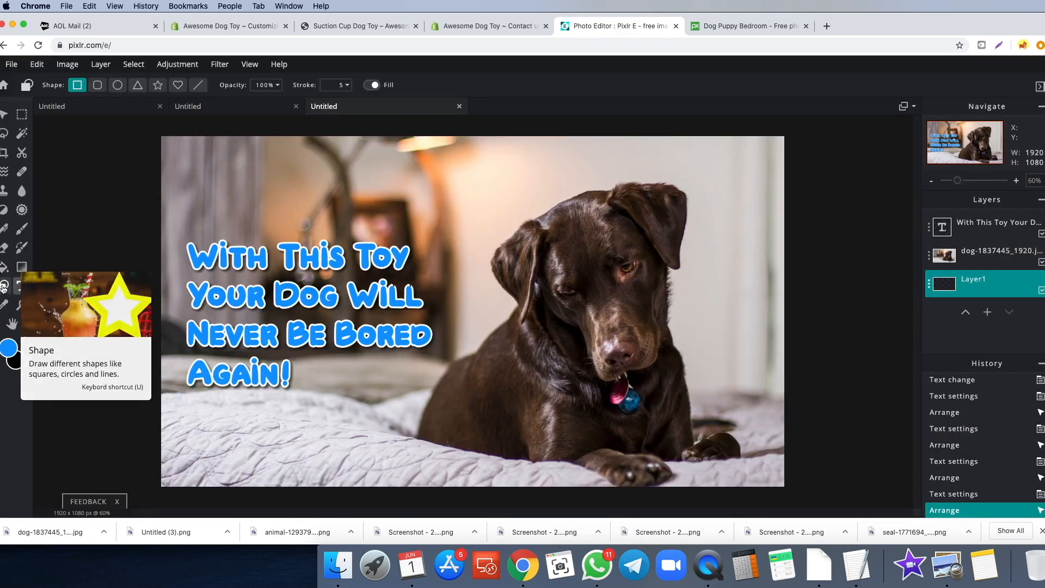
left_click(97, 85)
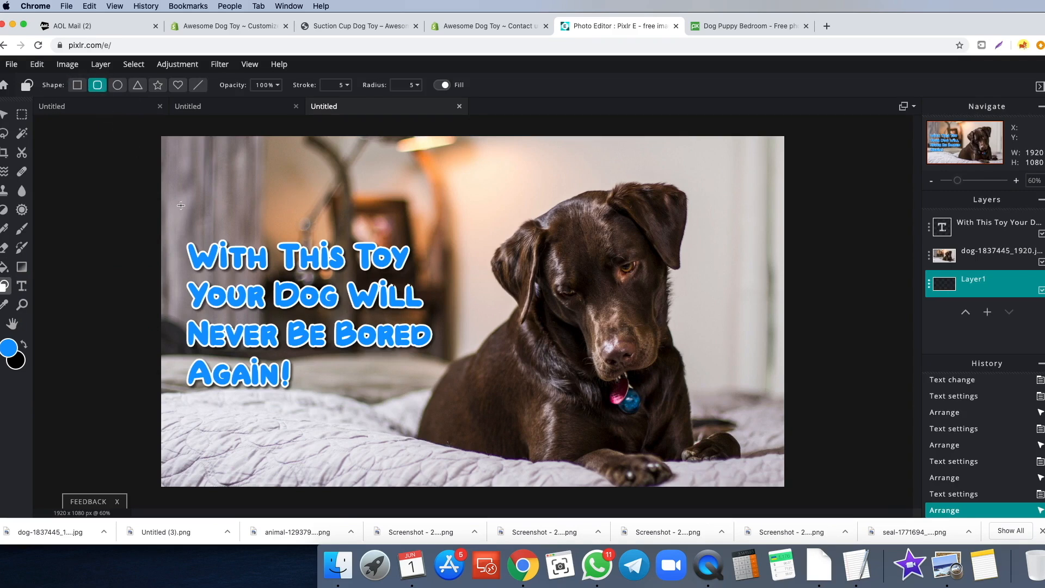
left_click(418, 404)
left_click_drag(977, 285, 982, 234)
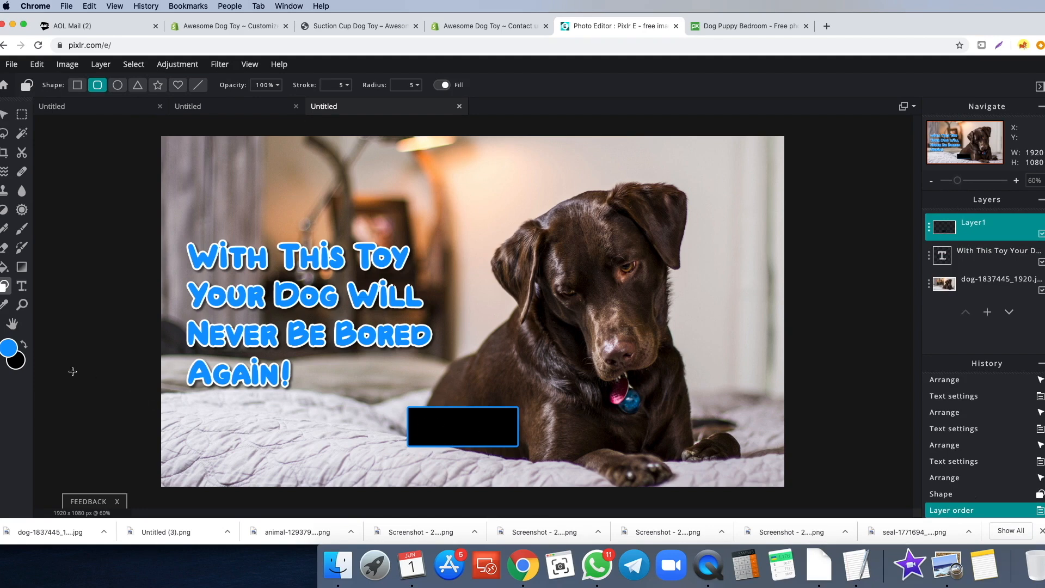
- Fill the rectangle blue and shift it slightly right and down
left_click(5, 266)
left_click(436, 426)
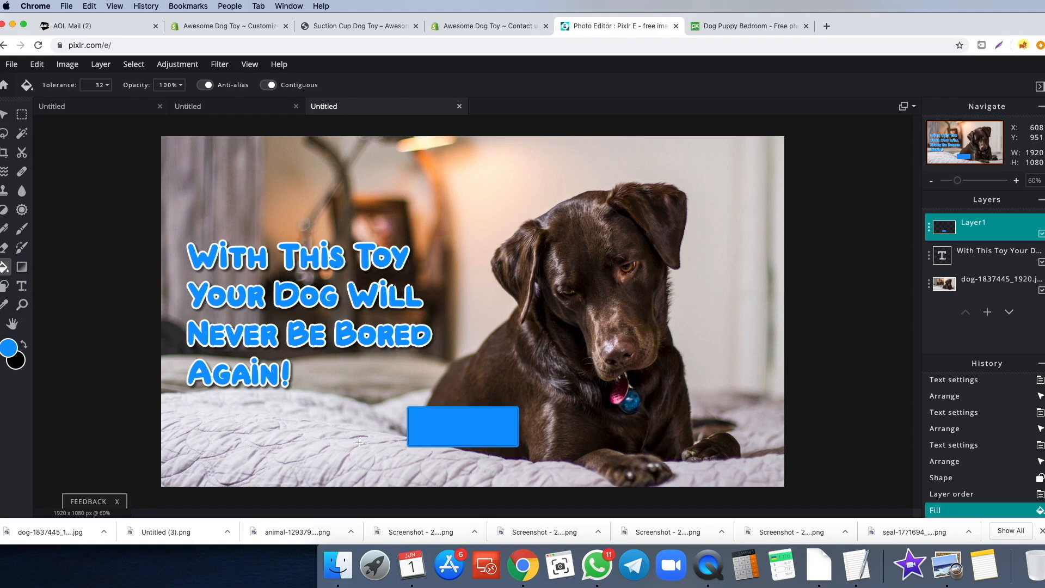
scroll(401, 440, "up", 5)
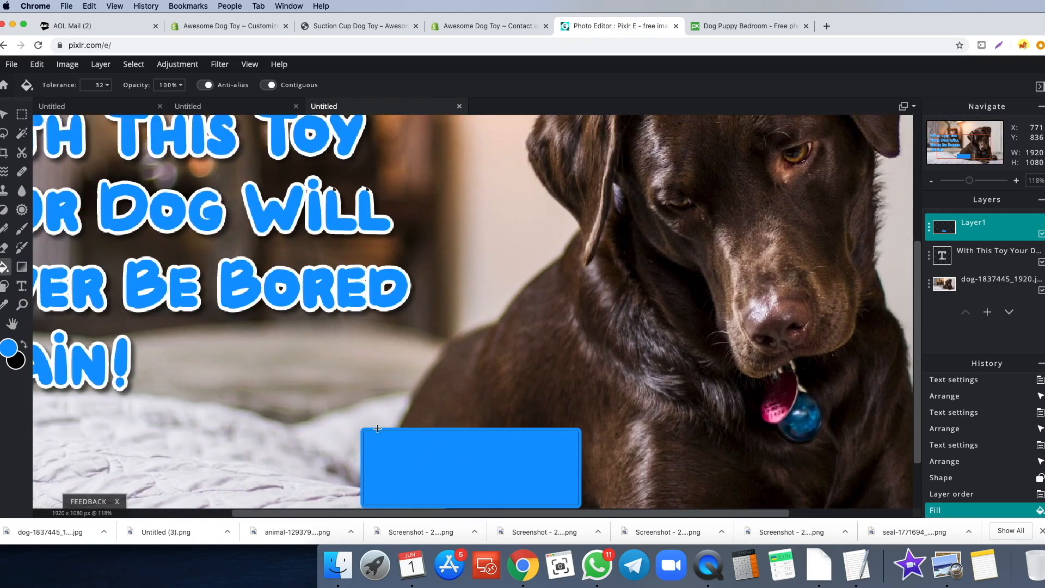
scroll(370, 431, "down", 5)
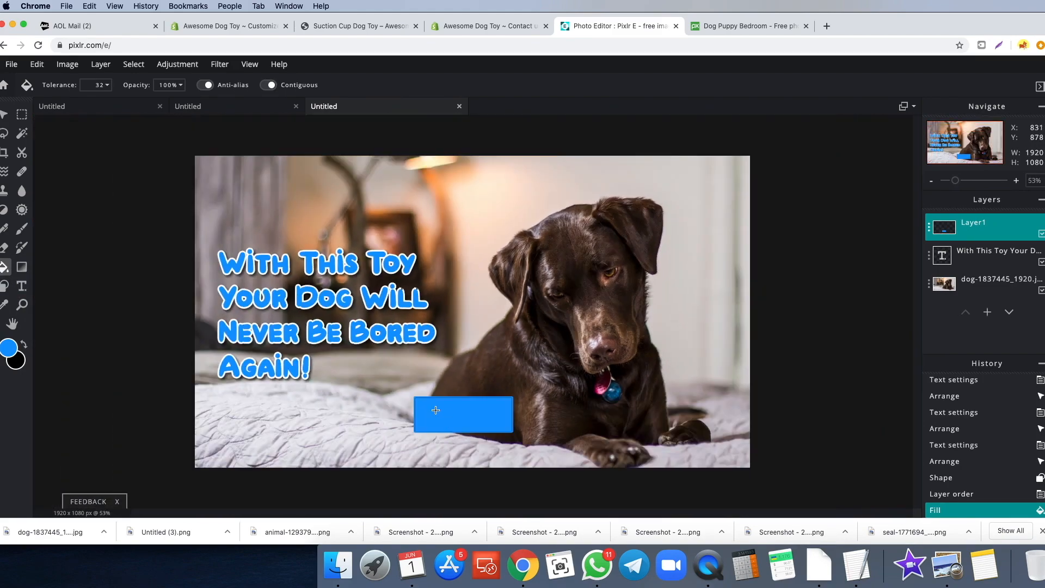
scroll(436, 410, "up", 1)
scroll(432, 402, "down", 1)
key("v")
mouse_move(465, 419)
left_mouse_down()
mouse_move(449, 418)
mouse_move(470, 415)
left_mouse_up()
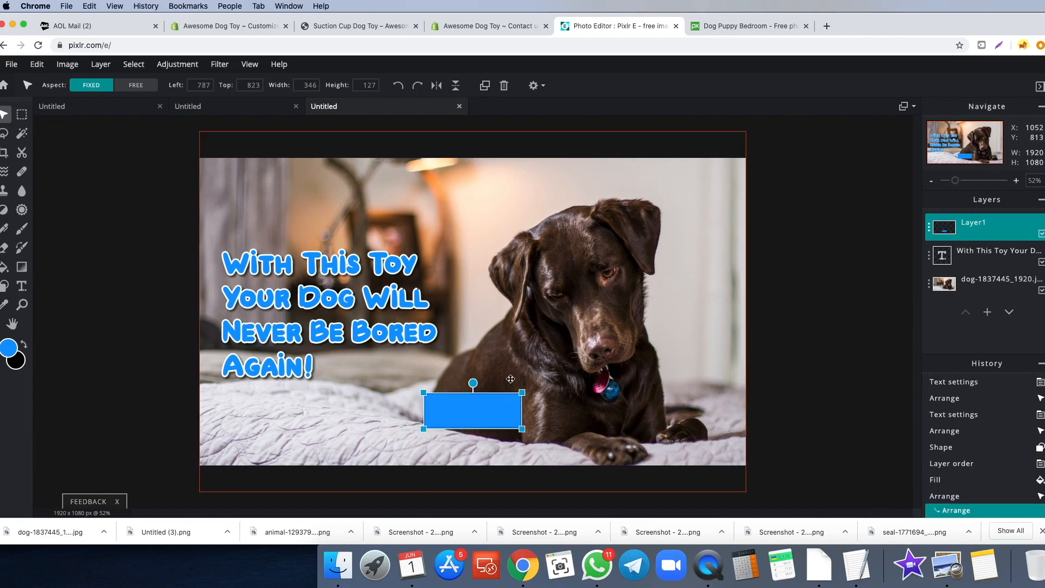
- Add a text box reading 'SHOP NOW' in white
left_click(23, 287)
left_click(426, 406)
left_click(243, 316)
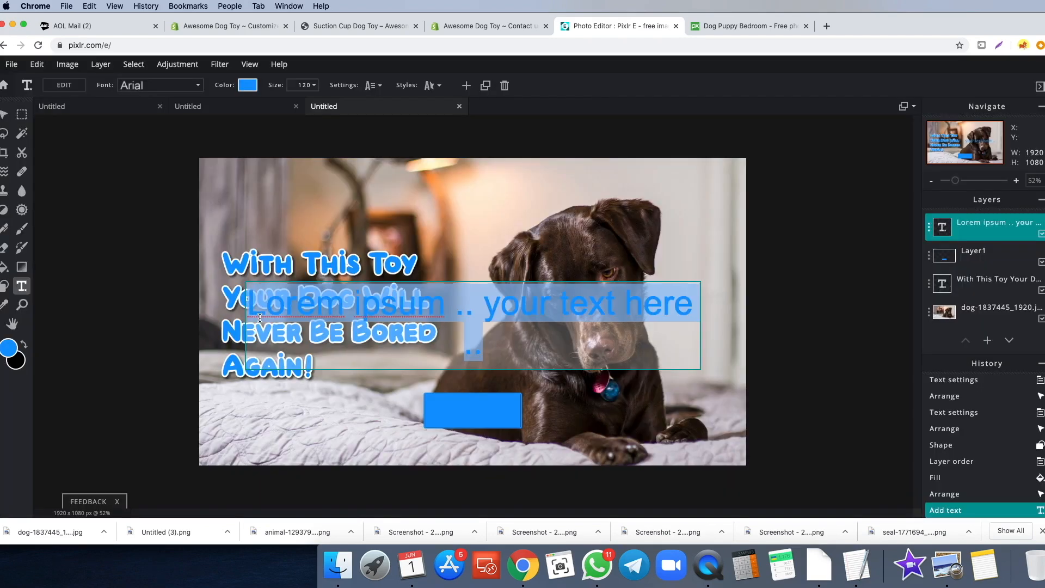
type("SHOP NOW")
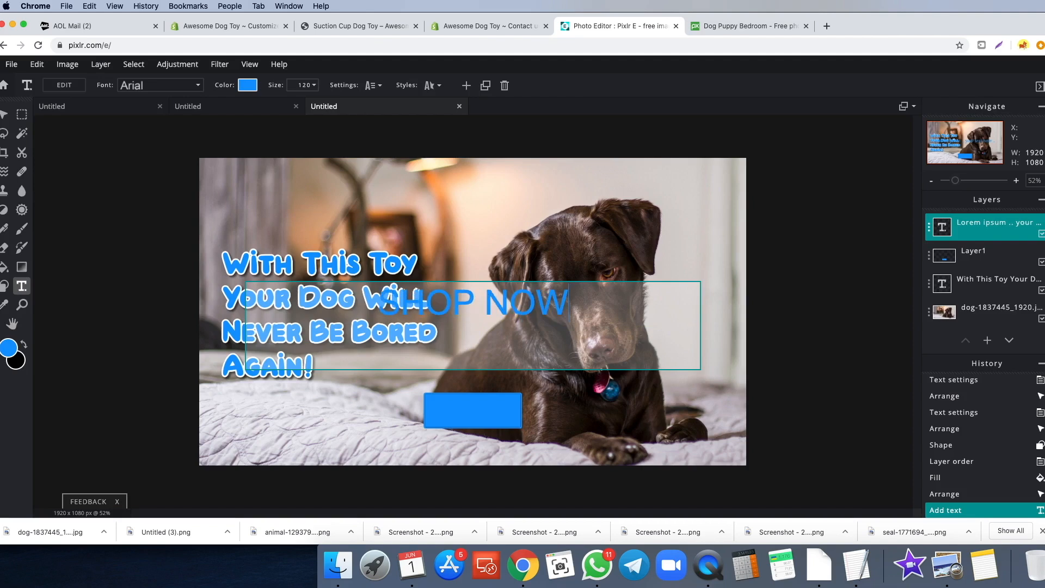
left_click(248, 86)
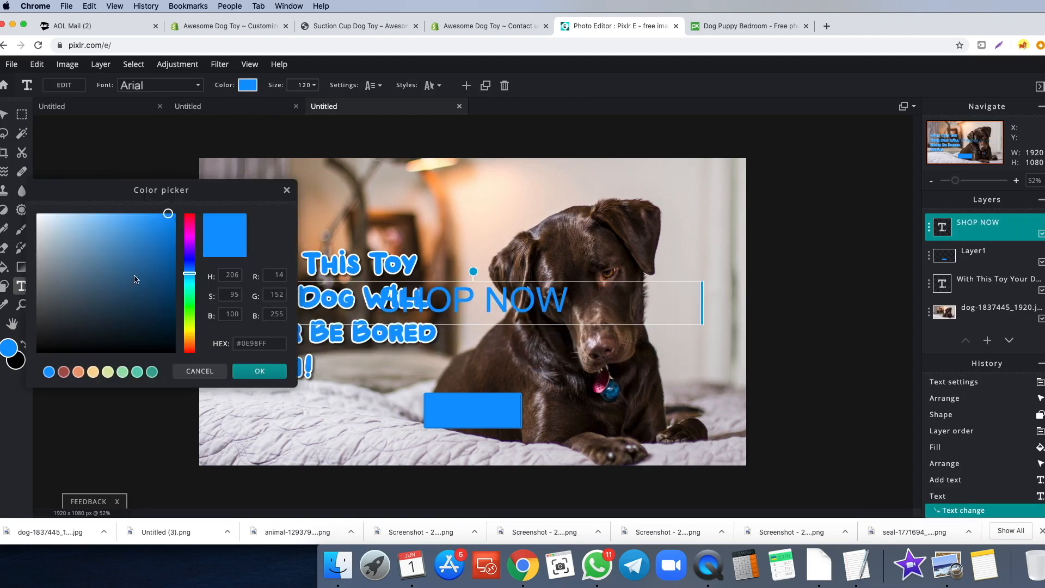
left_click(37, 214)
left_click(259, 372)
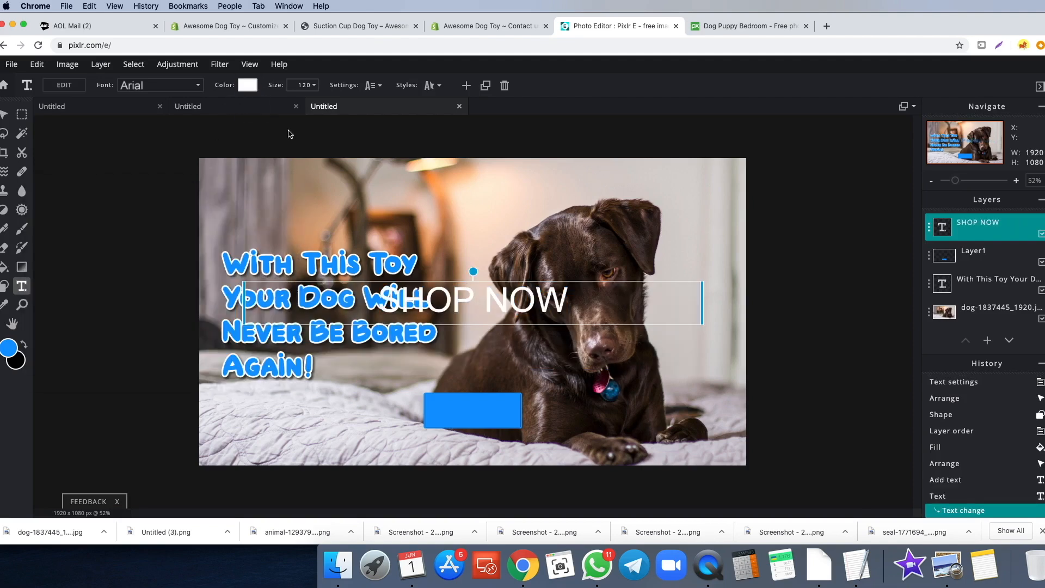
- Make SHOP NOW bold at size 50 and centre it on the blue rectangle
left_click(373, 86)
left_click(307, 251)
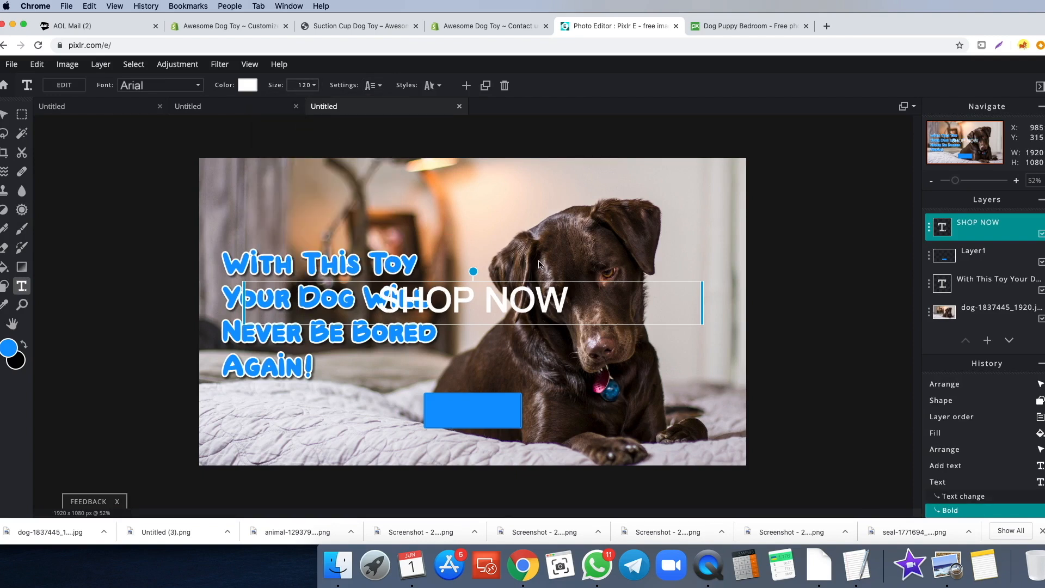
left_click_drag(703, 303, 425, 298)
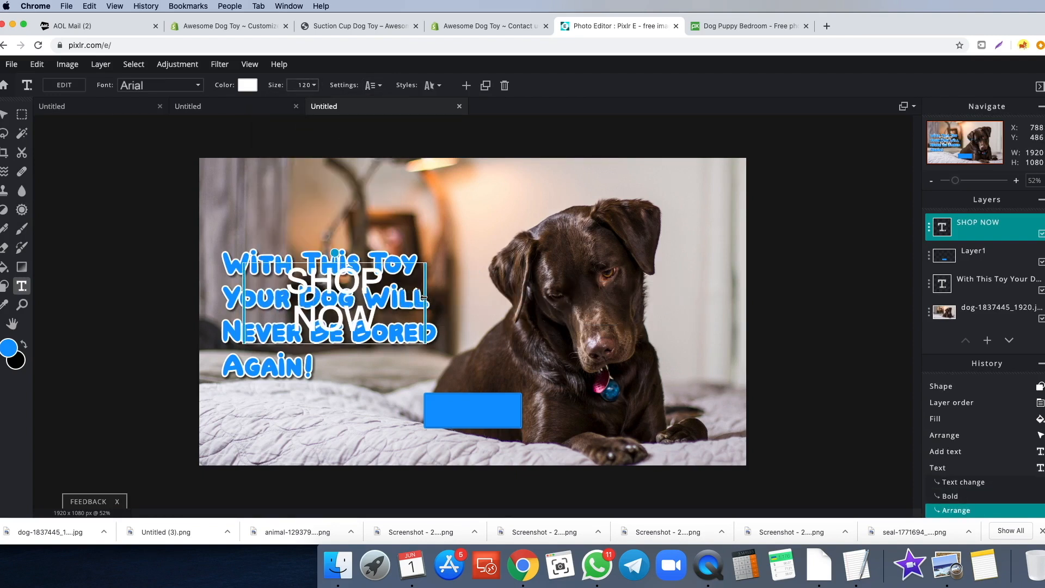
left_click_drag(335, 303, 485, 384)
left_click(299, 85)
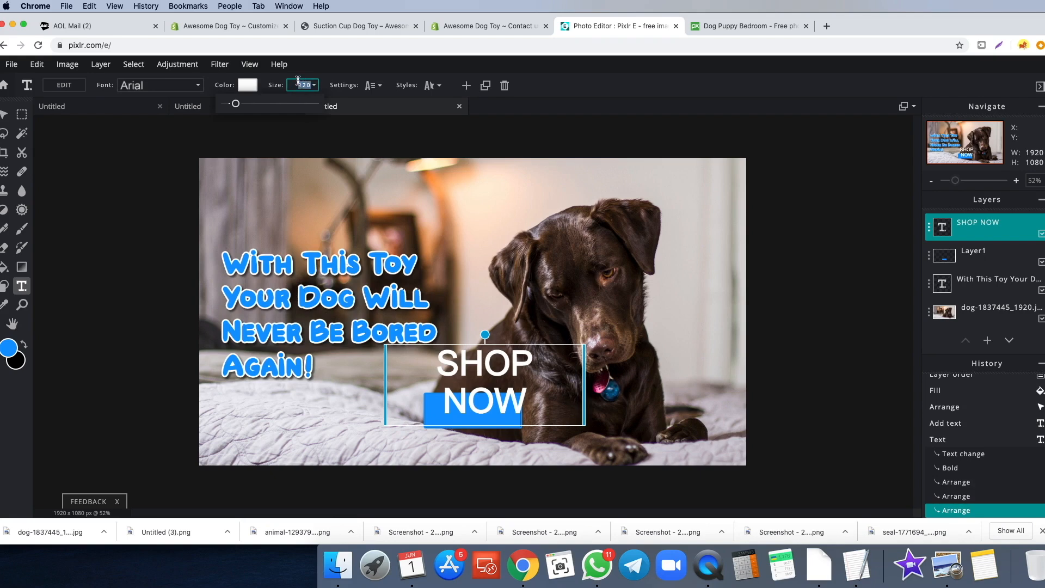
type("80")
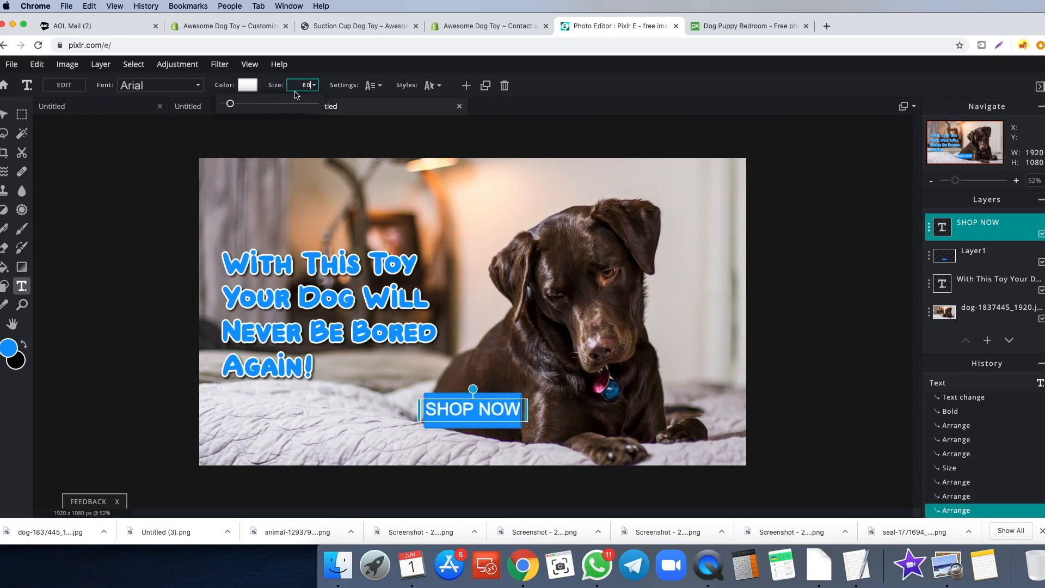
double_click(306, 85)
type("50")
left_click_drag(469, 408, 465, 409)
left_click(786, 284)
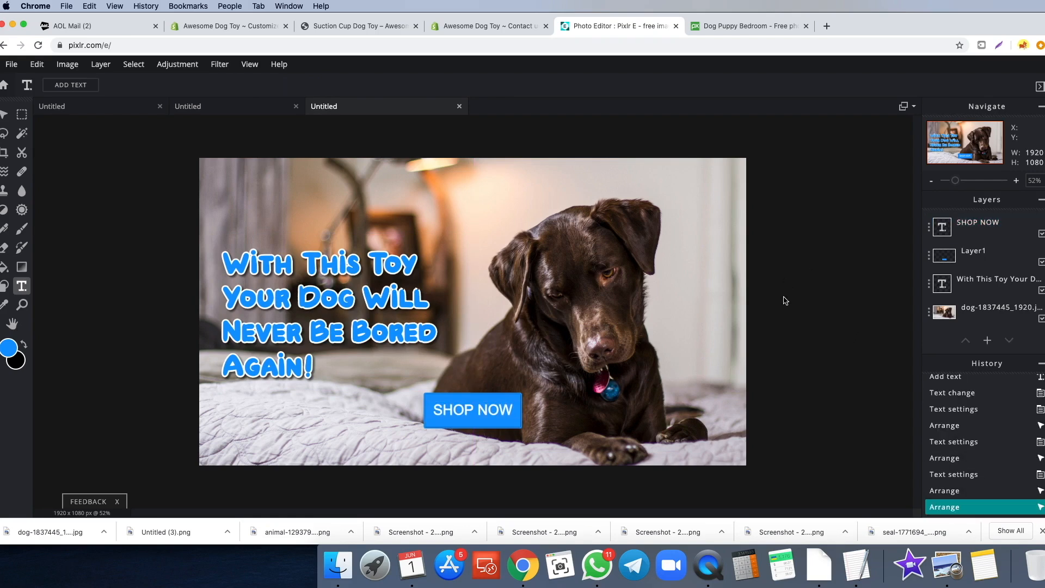
- Give the SHOP NOW text a black drop shadow, keeping it centred on the button
left_click(472, 409)
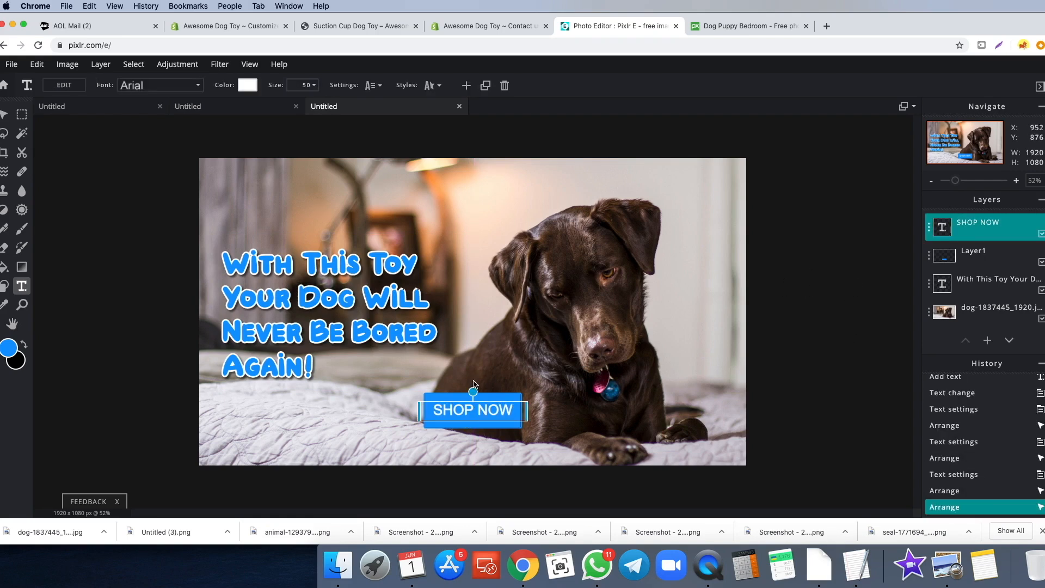
left_click(439, 85)
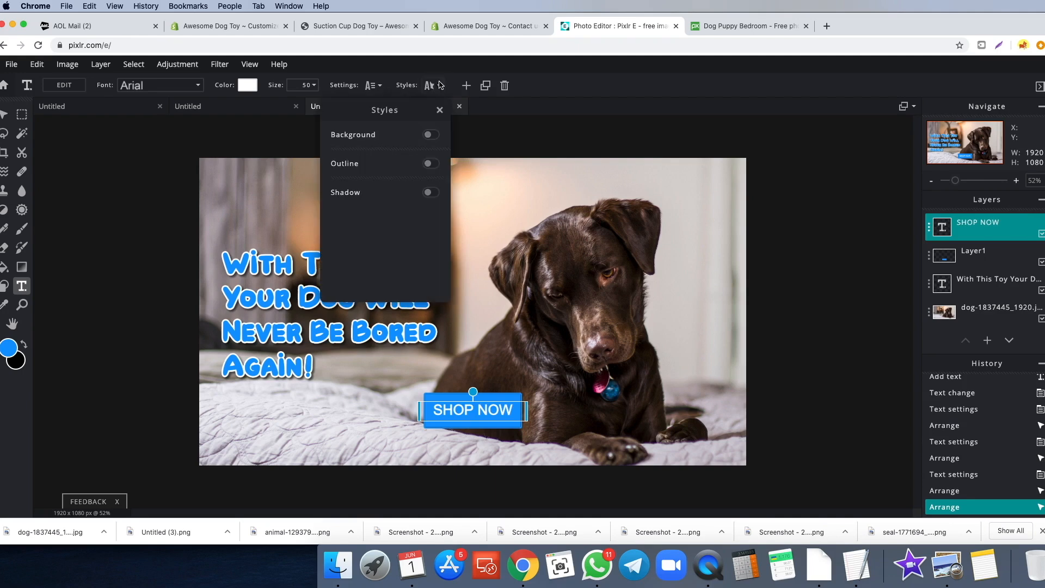
left_click(431, 192)
left_click(430, 212)
left_click(411, 224)
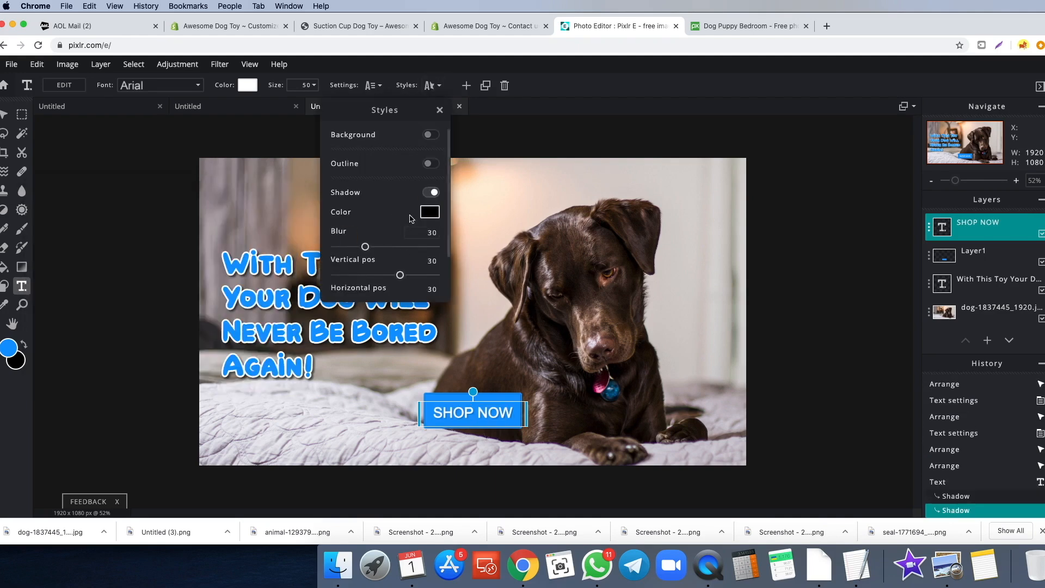
scroll(411, 224, "down", 2)
left_click_drag(367, 277, 406, 280)
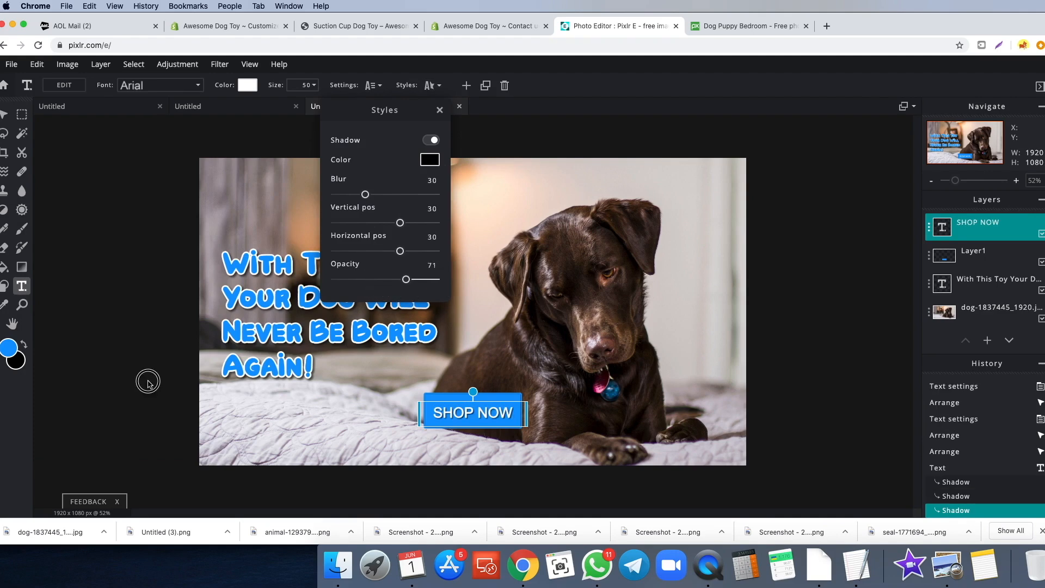
left_click(148, 382)
left_click_drag(476, 415, 475, 413)
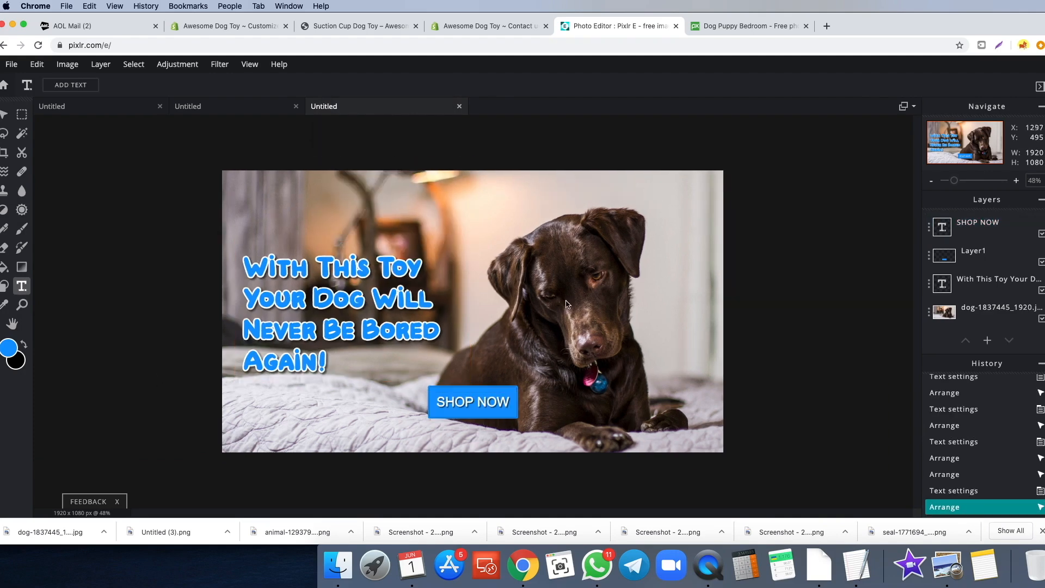
scroll(566, 304, "up", 2)
- Apply a Drop shadow filter to Layer1 with opacity 100 and blur 26
left_click(984, 260)
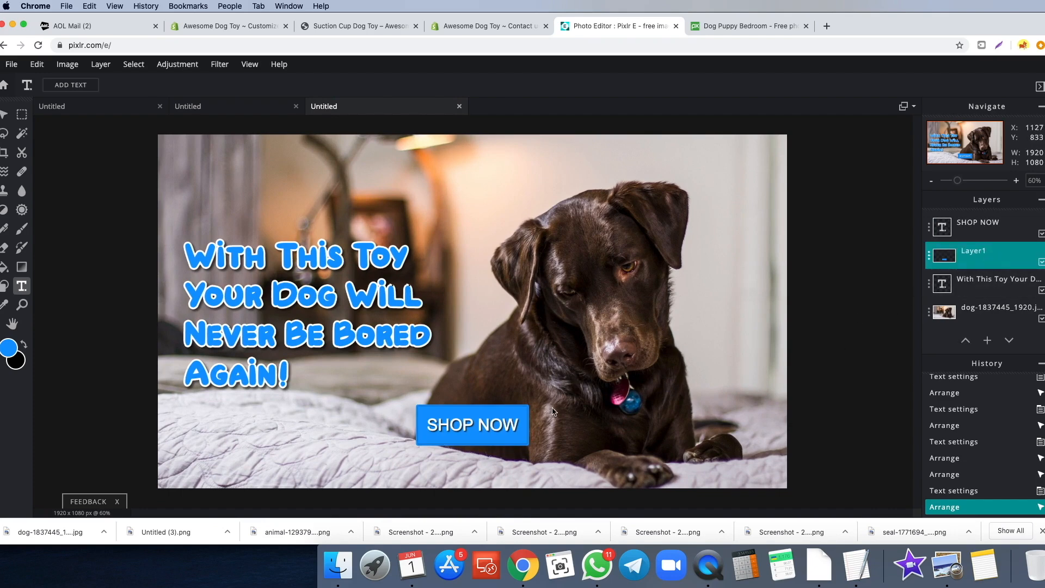
left_click(216, 70)
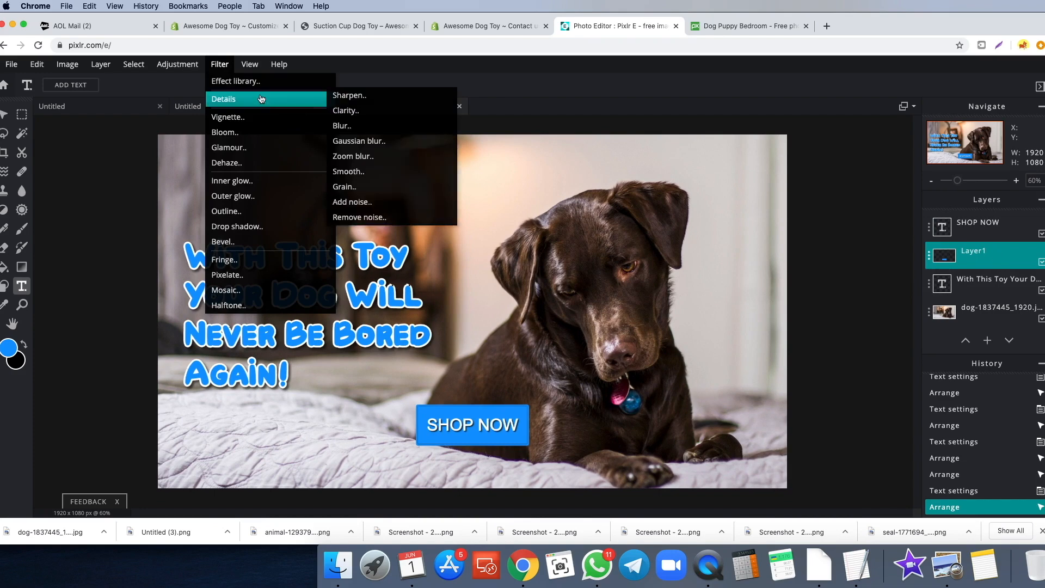
left_click(251, 231)
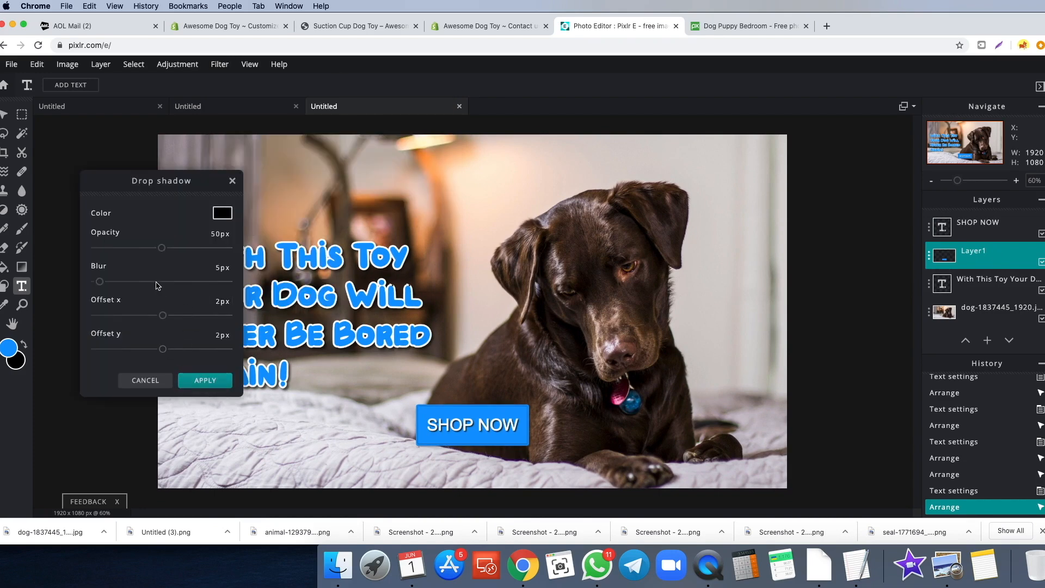
left_click_drag(163, 248, 235, 254)
left_click_drag(100, 281, 118, 281)
left_click(205, 380)
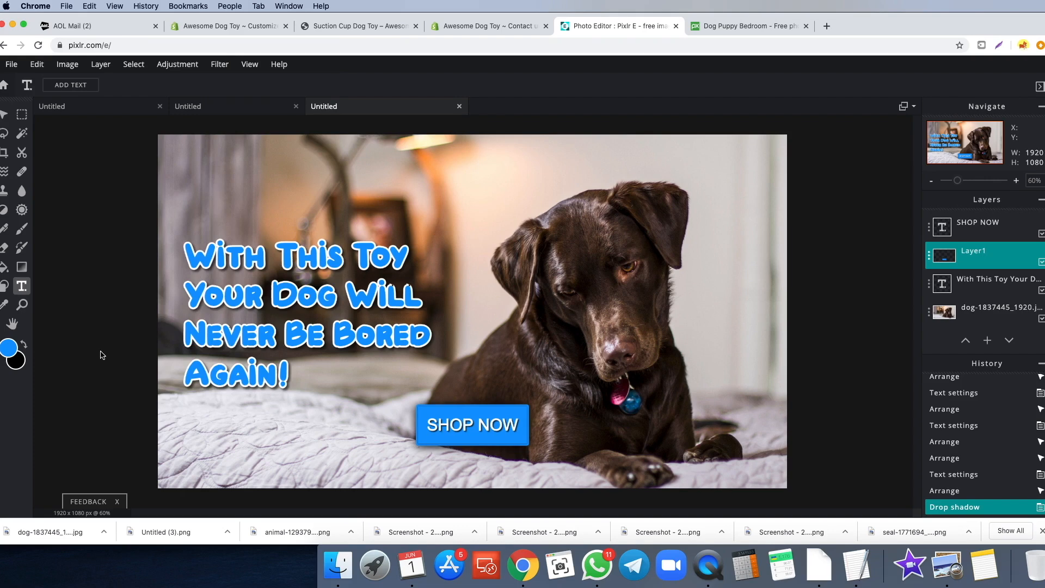
scroll(97, 348, "down", 2)
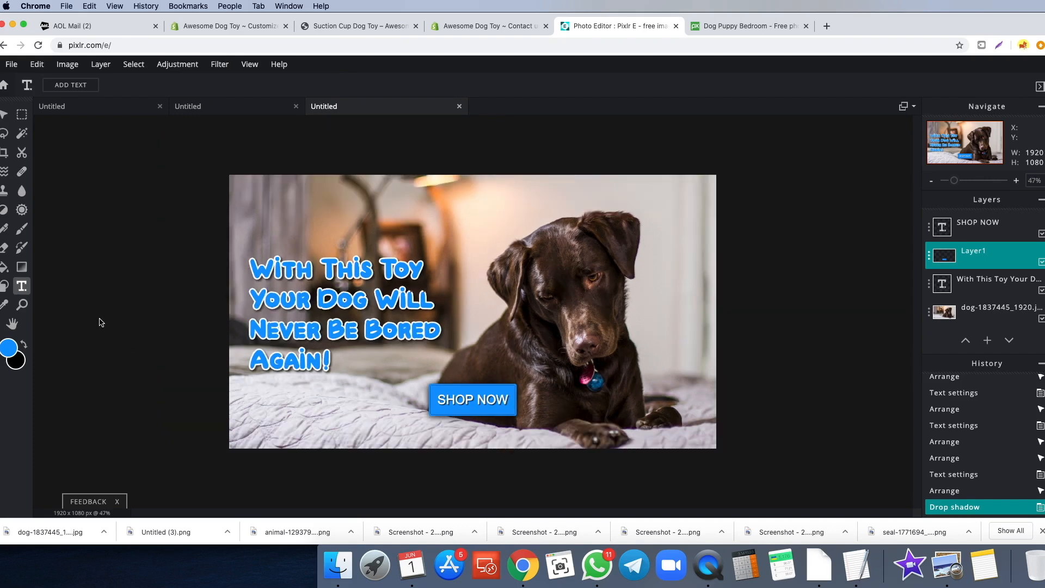
- Download the banner as a 1920×1080 JPG at 90% quality, Untitled (50).jpg
left_click(10, 65)
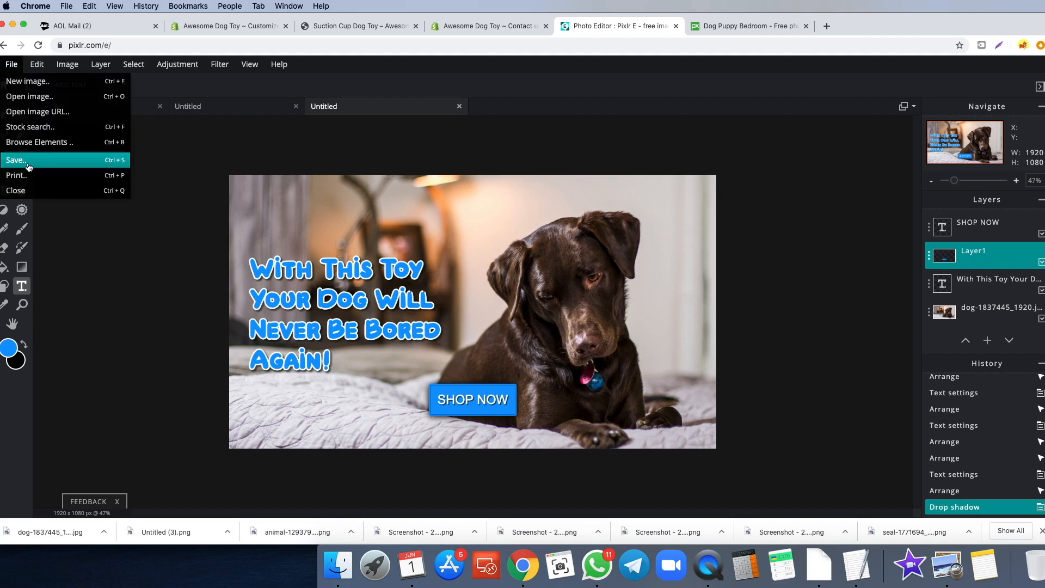
left_click(28, 162)
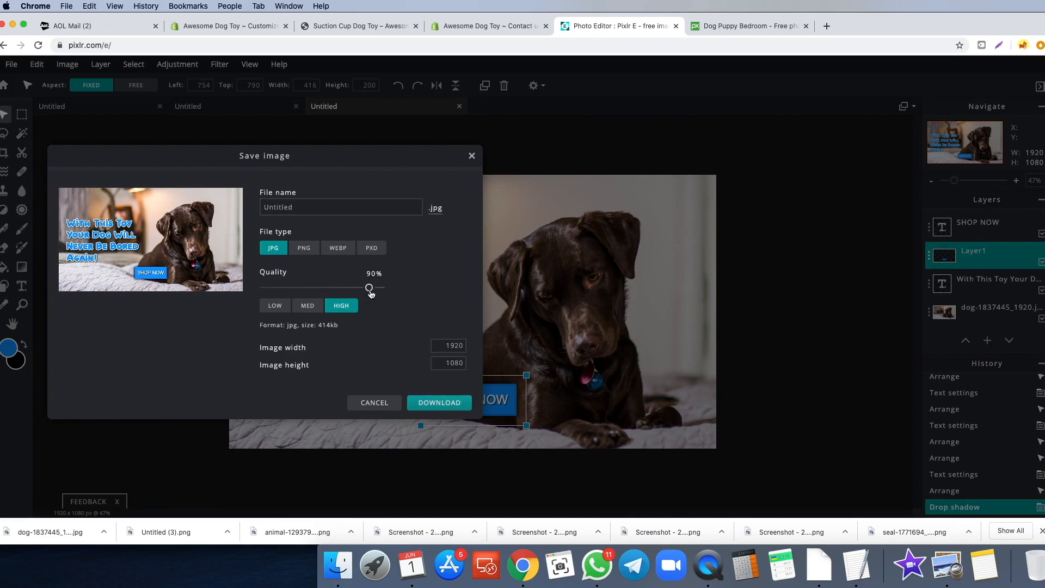
left_click_drag(370, 289, 399, 289)
left_click_drag(380, 288, 370, 289)
left_click(439, 403)
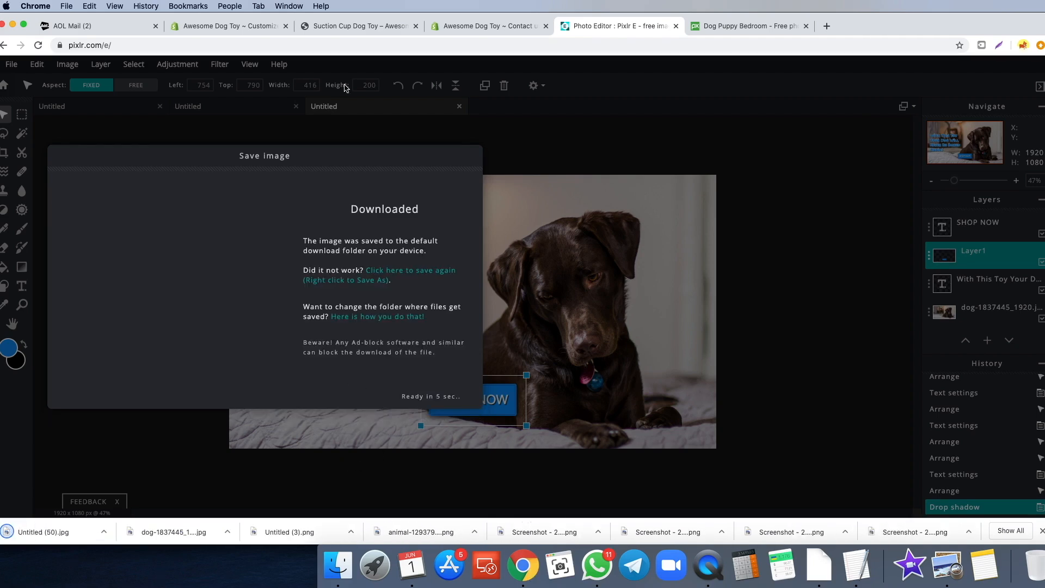
left_click(228, 26)
- Upload Untitled (50).jpg as the overlay section's image, save, and try adapt-to-image height
left_click(63, 189)
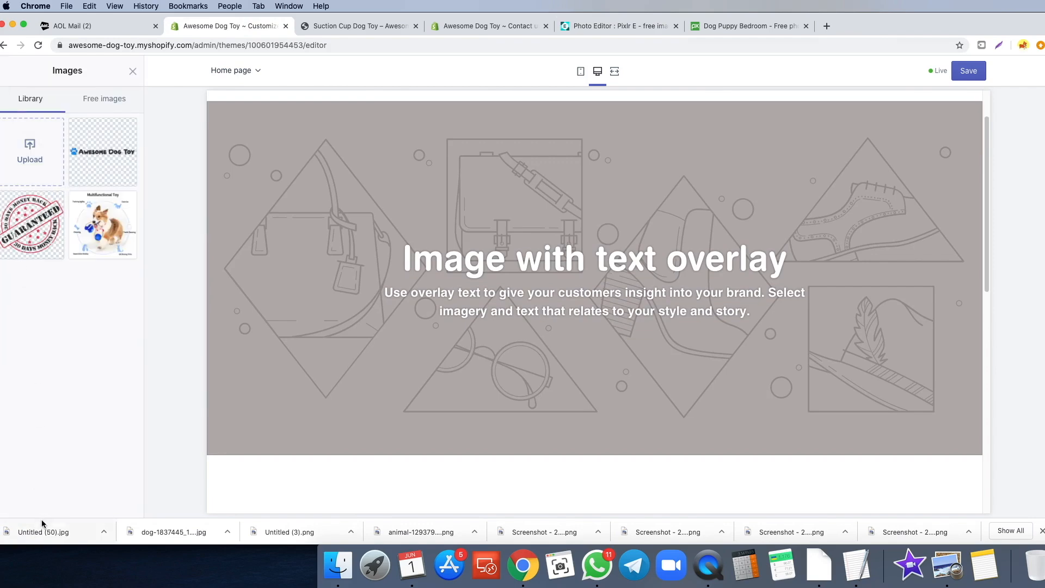
left_click_drag(43, 529, 31, 154)
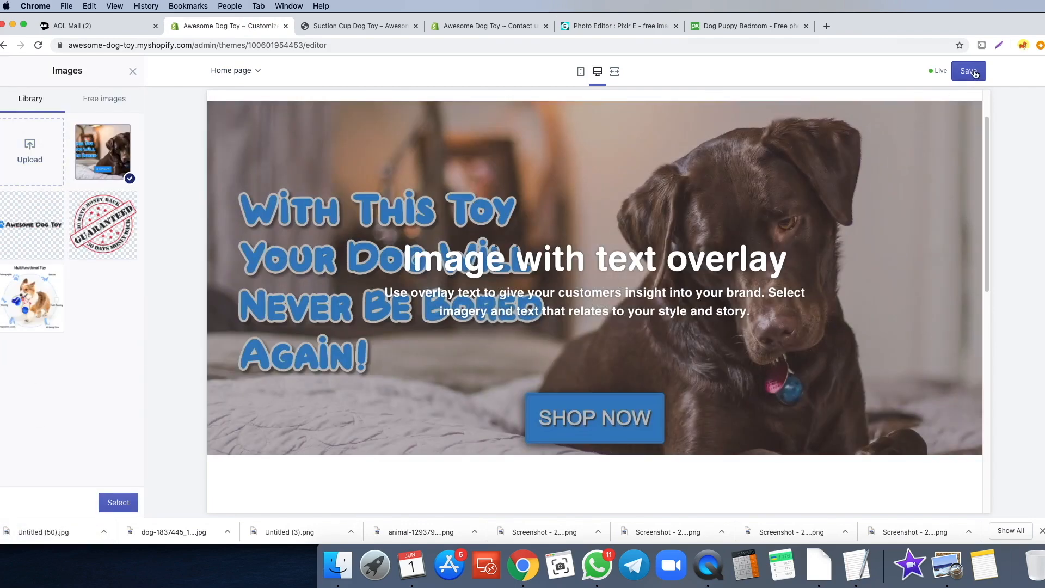
left_click(974, 72)
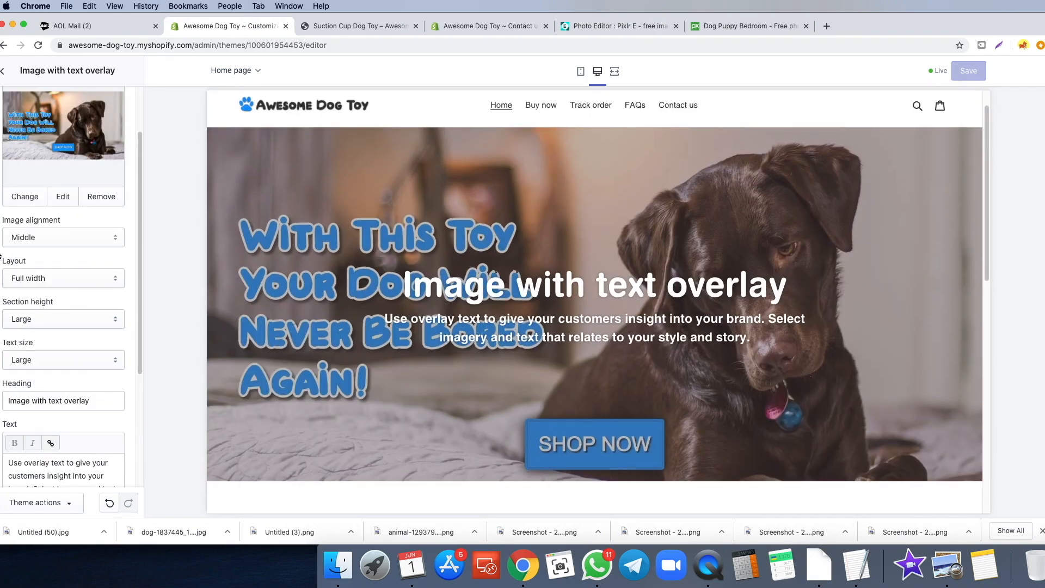
left_click(10, 326)
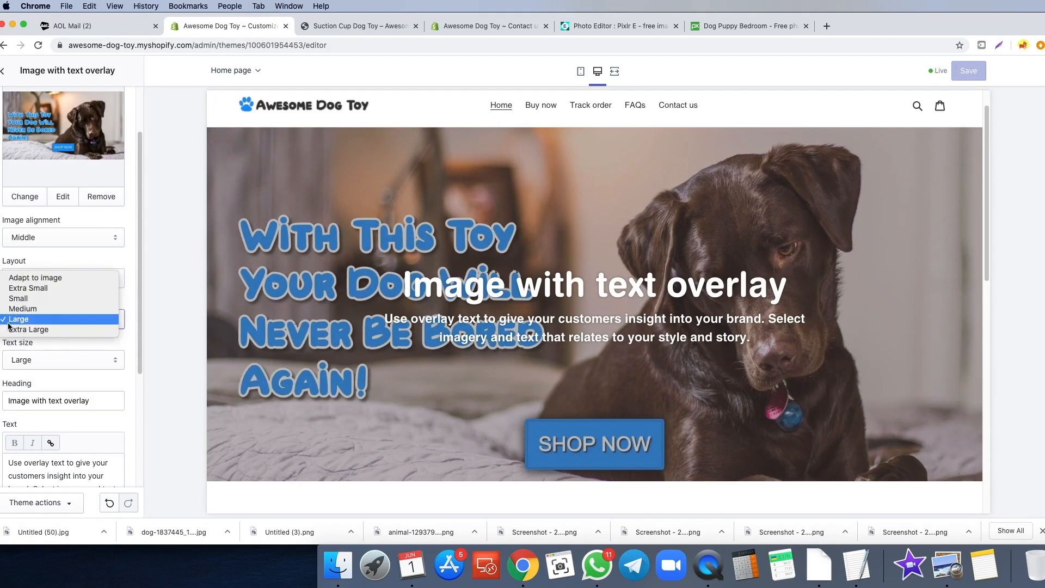
left_click(17, 279)
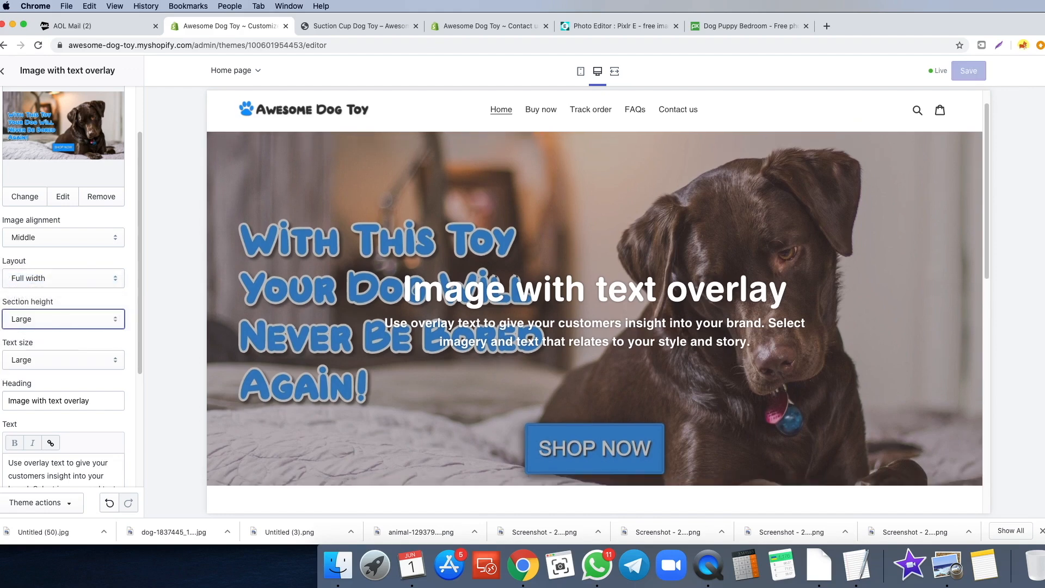
left_click(2, 71)
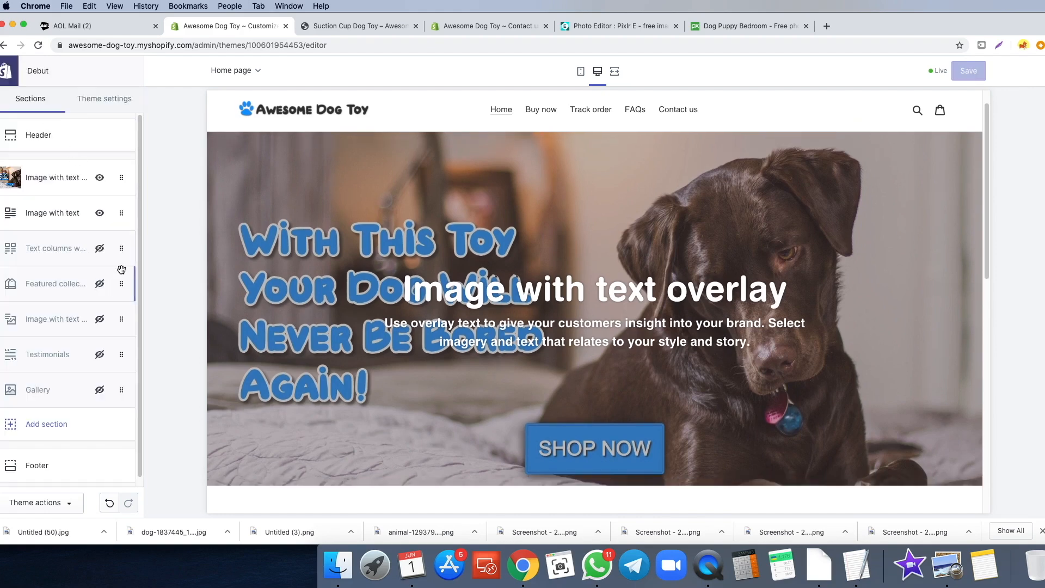
left_click(70, 175)
- Clear the section's default body text and heading
scroll(43, 272, "down", 3)
scroll(44, 273, "down", 1)
left_click(34, 386)
key("super+a")
key("BackSpace")
left_click(3, 308)
key("super+a")
key("BackSpace")
left_click(0, 307)
scroll(1, 313, "down", 1)
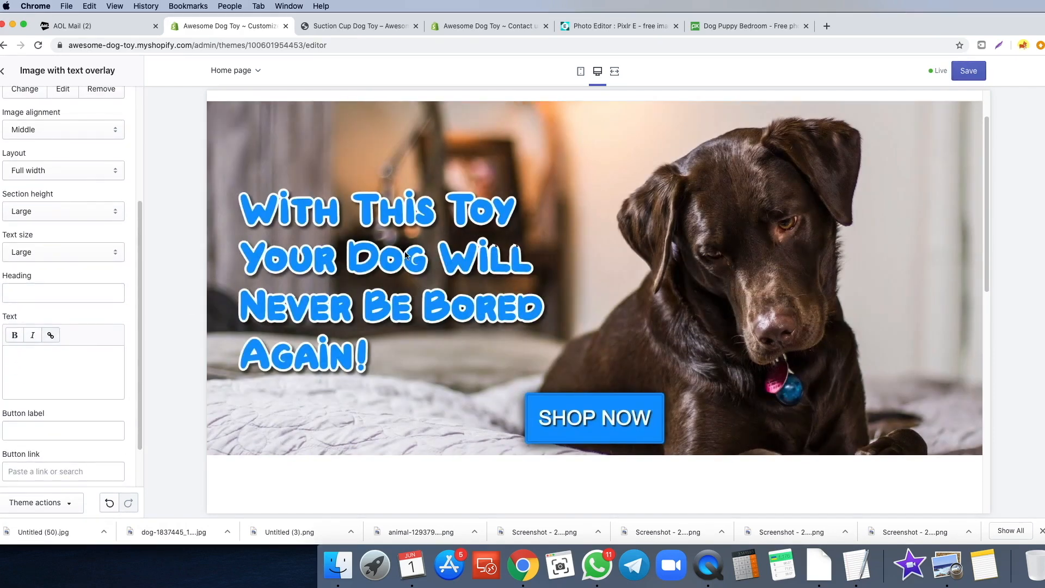
scroll(624, 246, "up", 2)
scroll(621, 241, "down", 5)
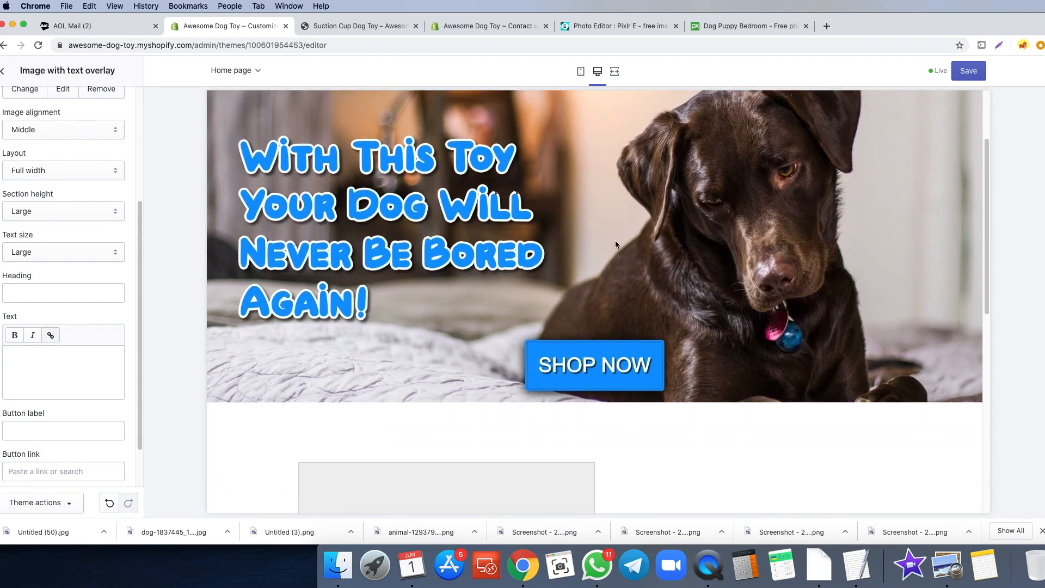
scroll(614, 241, "up", 5)
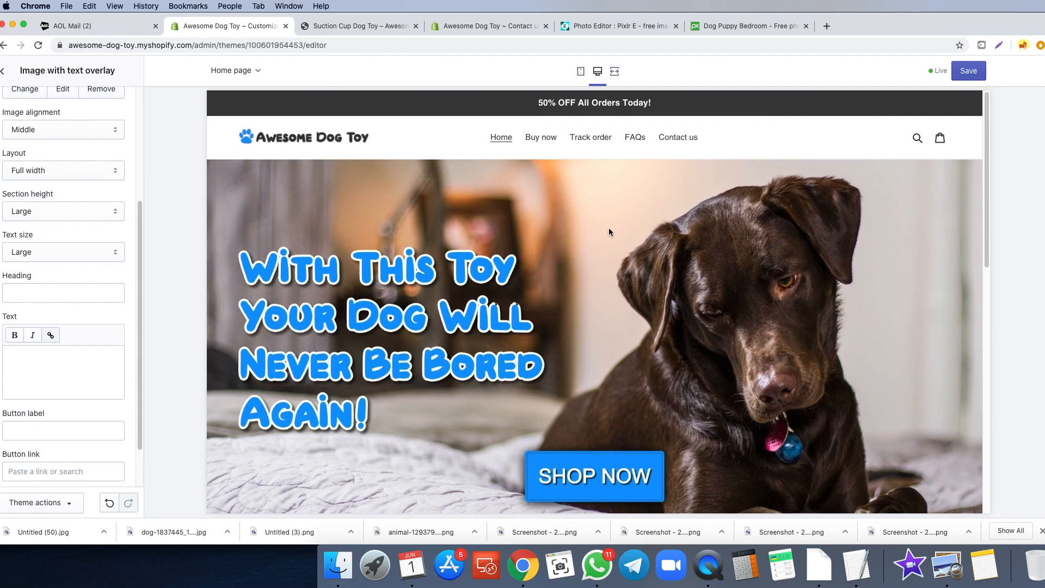
scroll(559, 212, "down", 1)
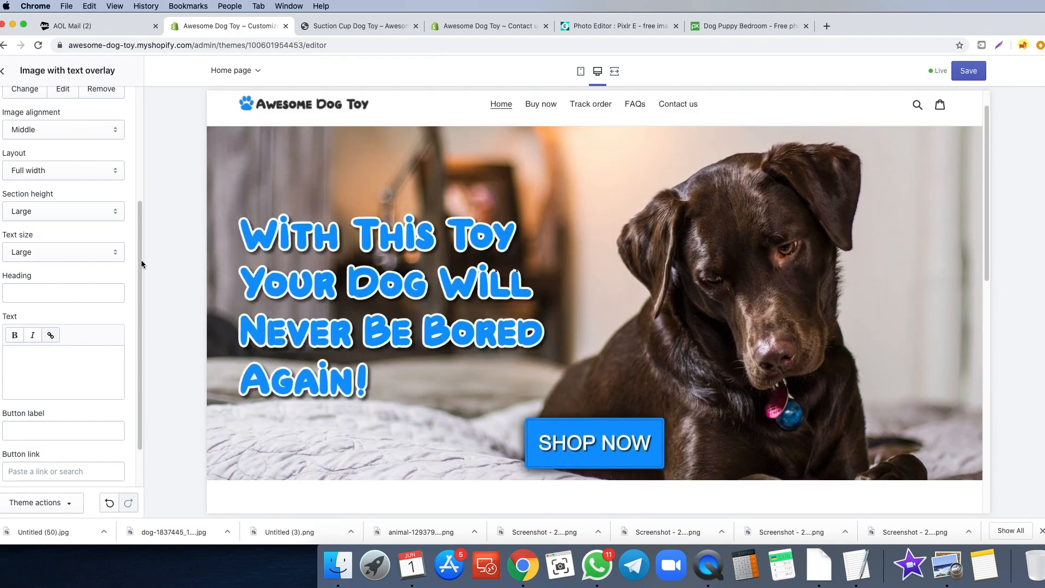
scroll(142, 264, "down", 2)
scroll(490, 279, "up", 1)
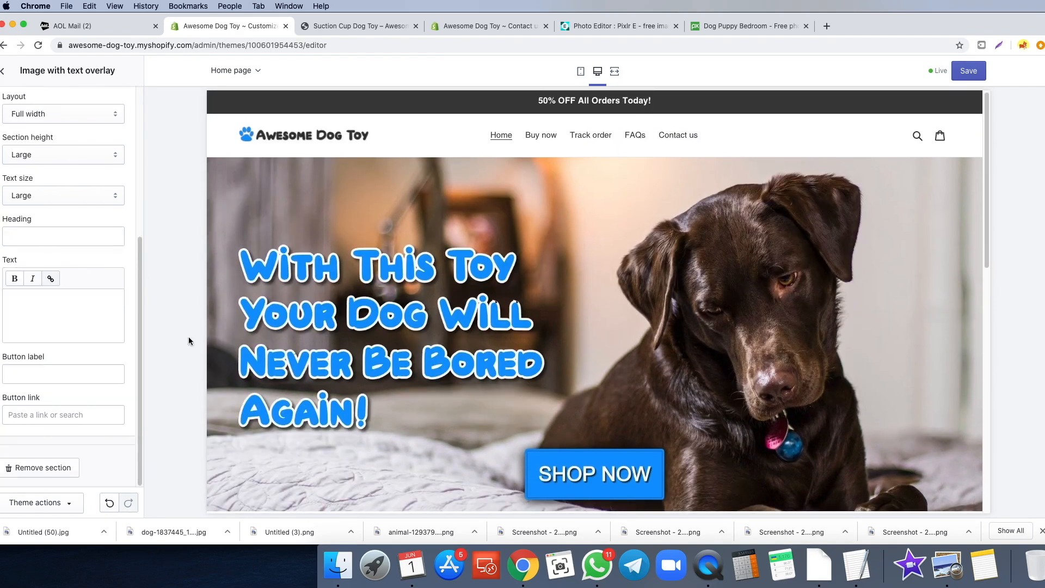
scroll(406, 319, "down", 3)
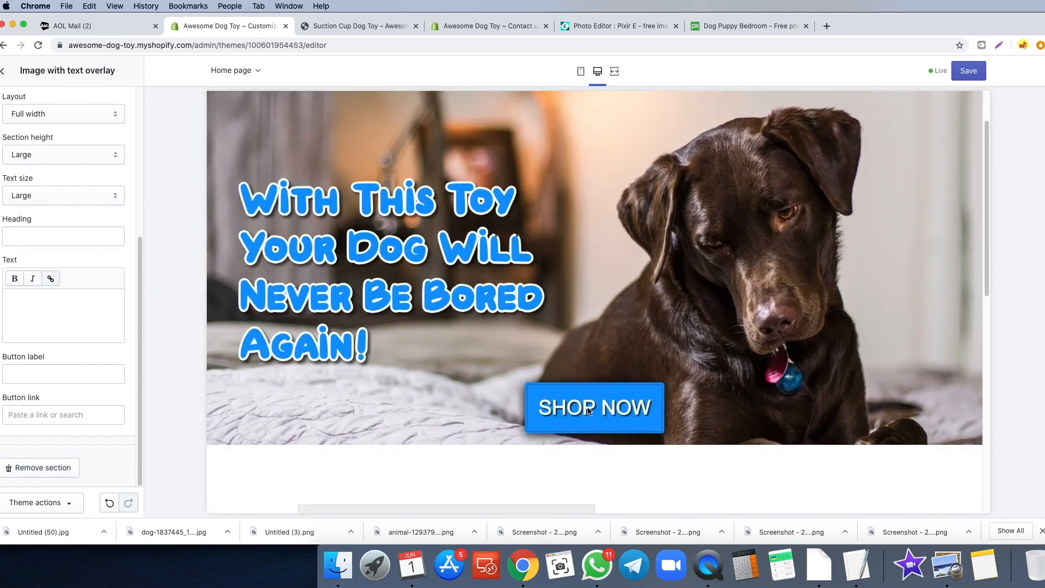
- Link the banner button to the Suction Cup Dog Toy product and check the storefront
left_click(17, 418)
left_click(59, 308)
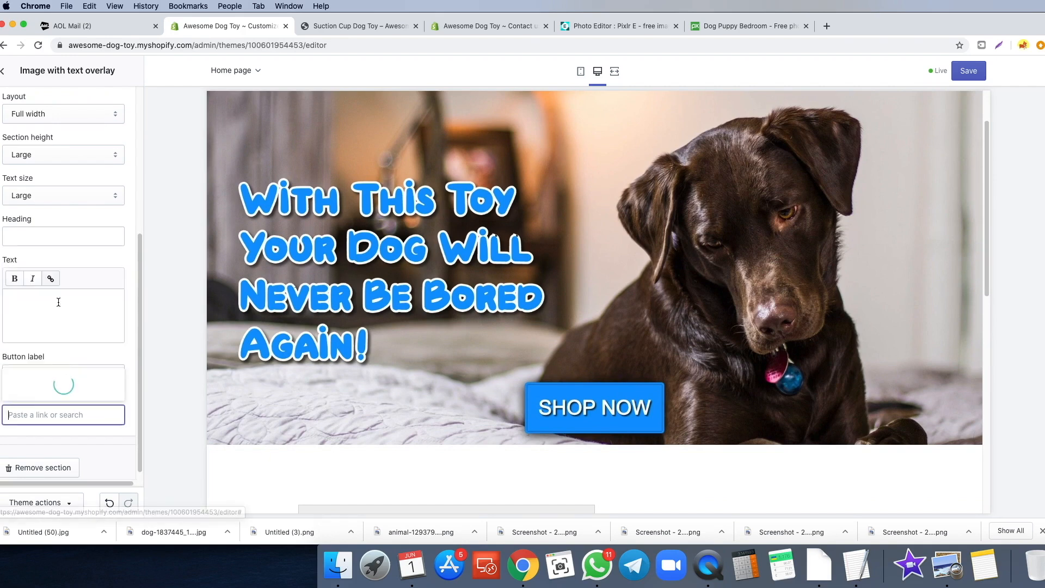
left_click(45, 384)
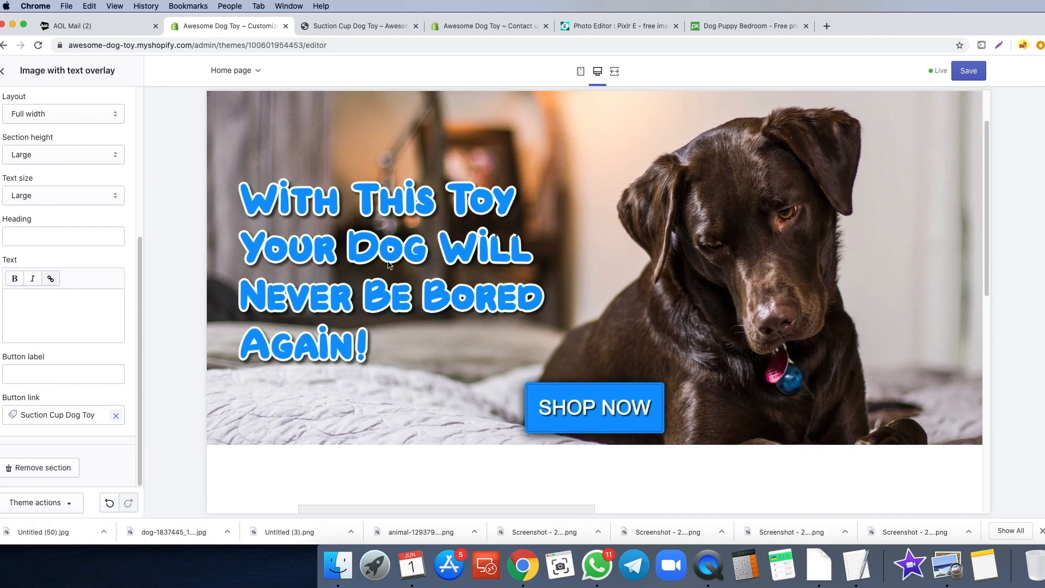
left_click(355, 26)
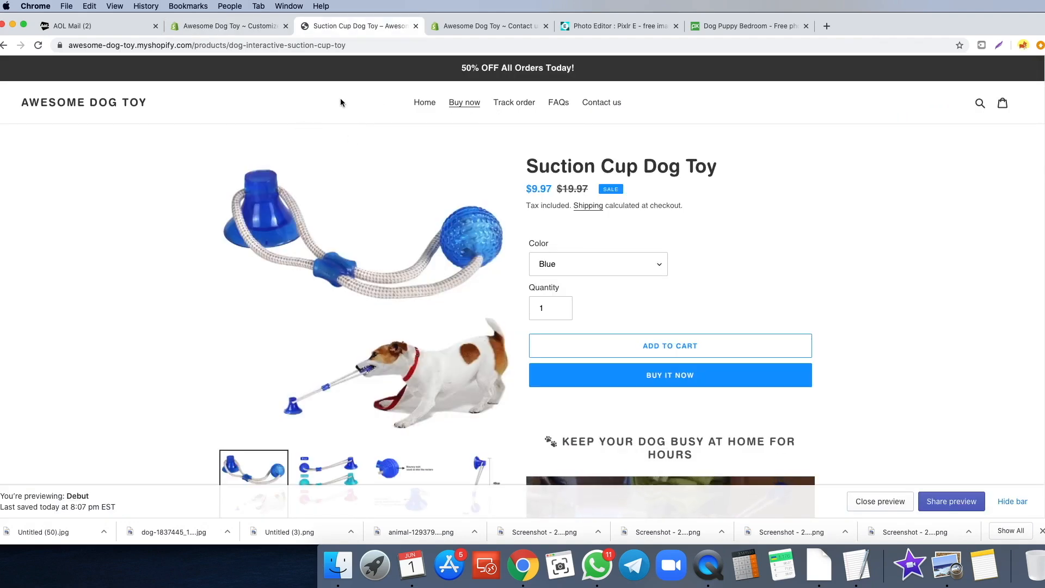
left_click(424, 103)
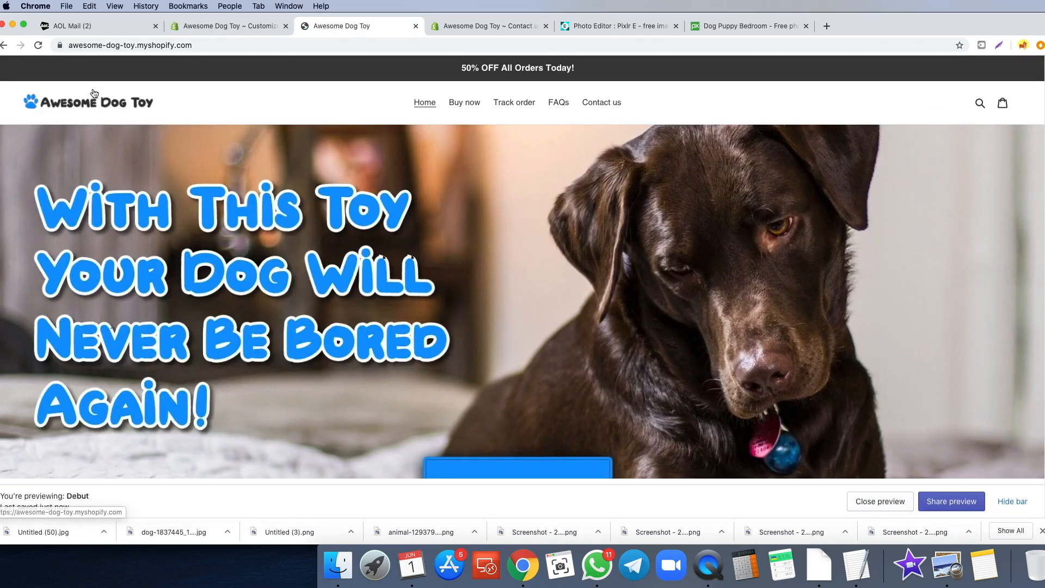
scroll(566, 238, "down", 5)
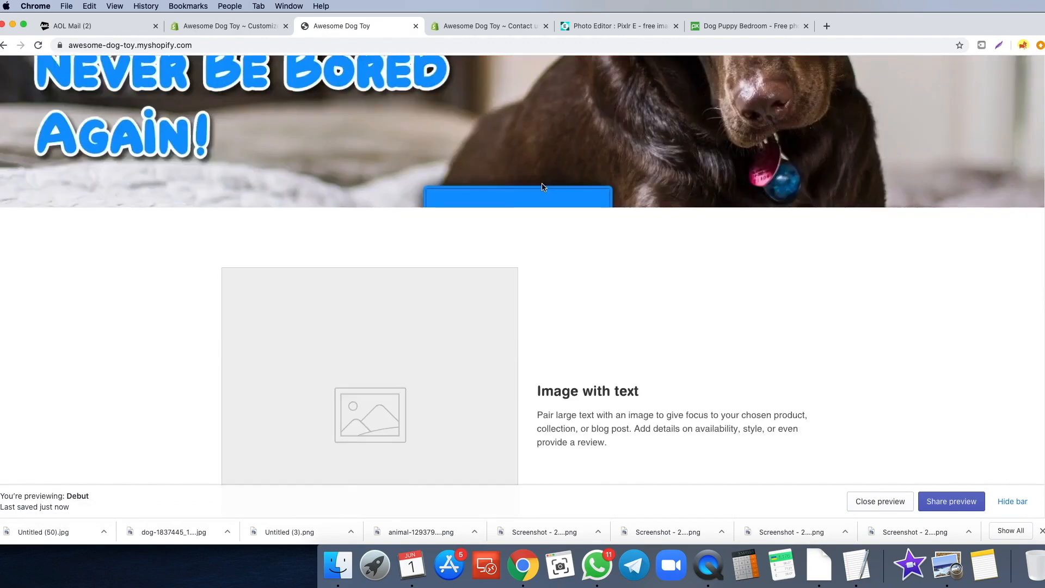
scroll(545, 187, "up", 3)
scroll(500, 284, "up", 3)
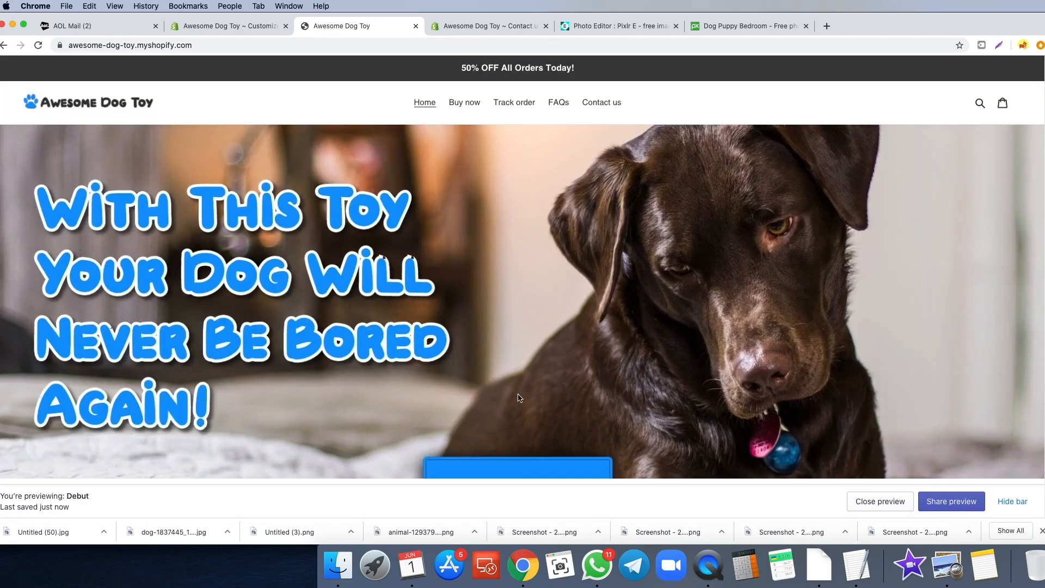
- Set the hero section height to Extra Large and review it on the reloaded storefront
left_click(229, 26)
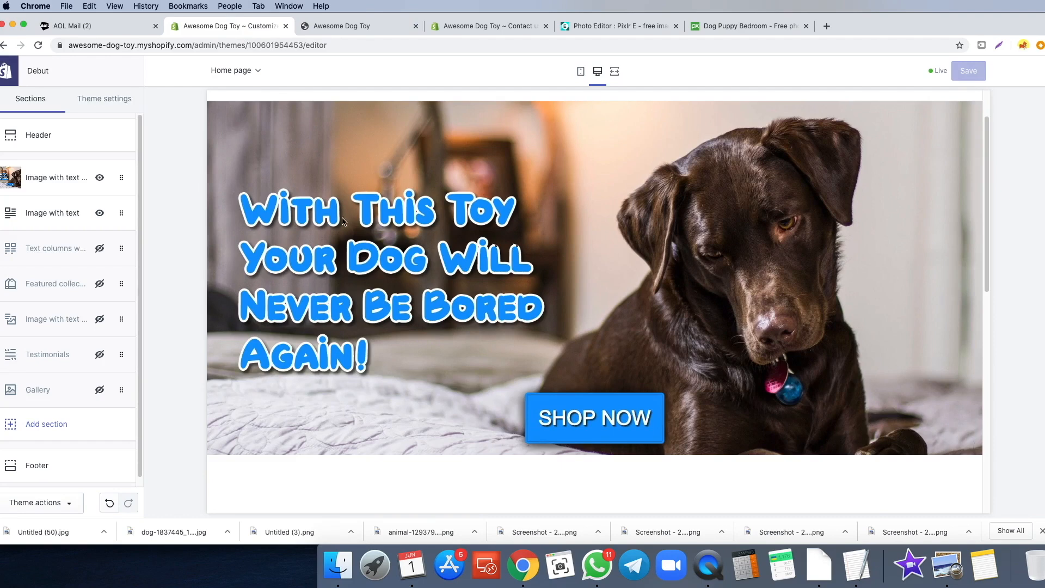
left_click(54, 177)
scroll(2, 245, "down", 1)
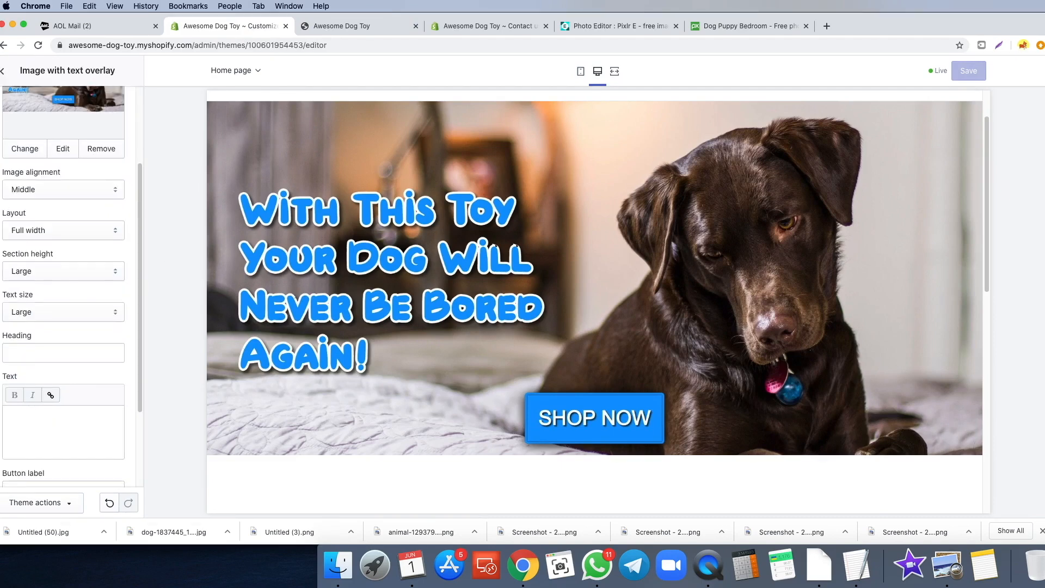
left_click(16, 271)
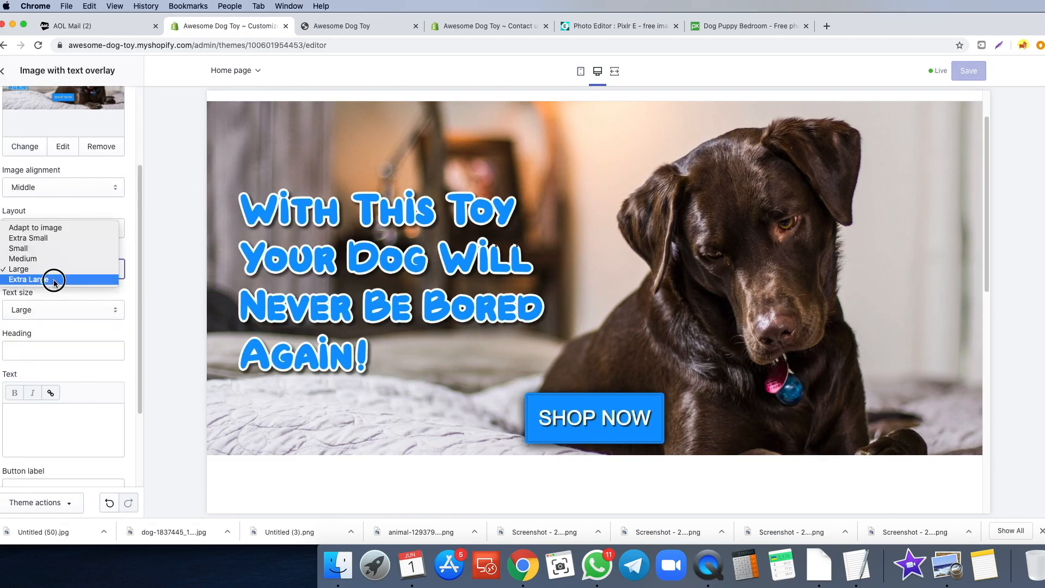
left_click(55, 279)
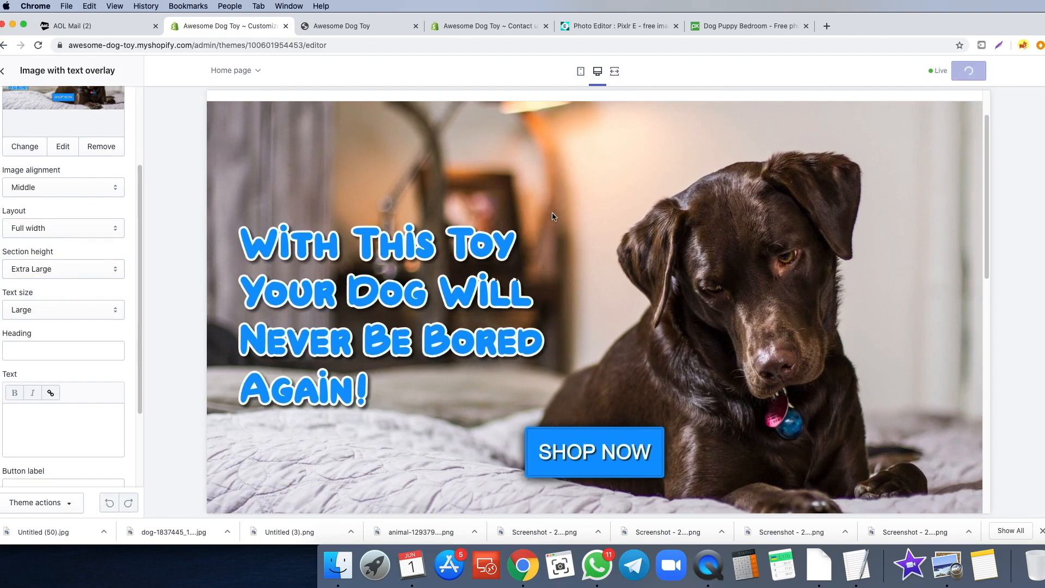
left_click(335, 26)
left_click(39, 46)
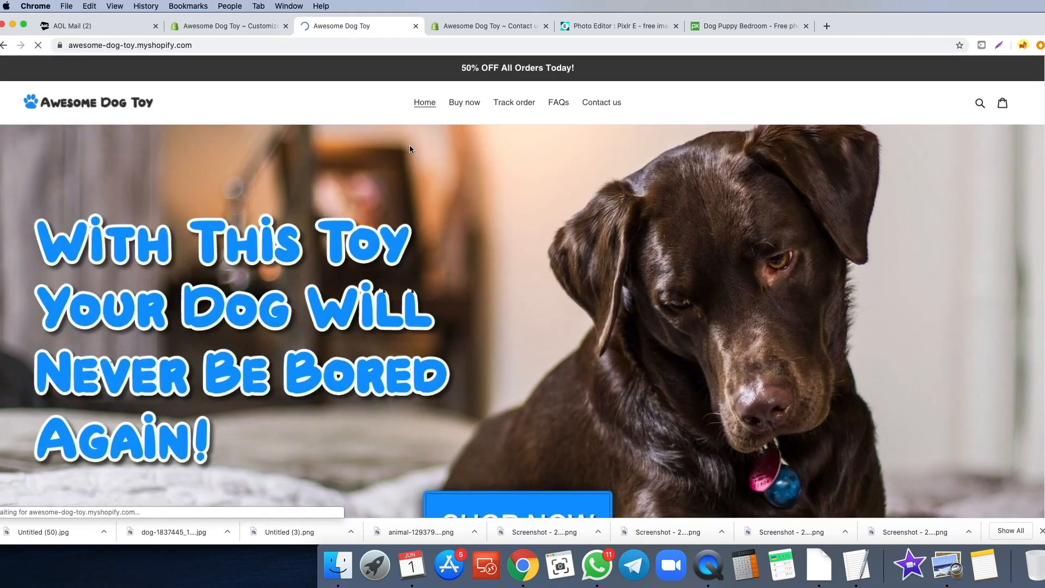
scroll(430, 168, "down", 2)
scroll(435, 176, "down", 1)
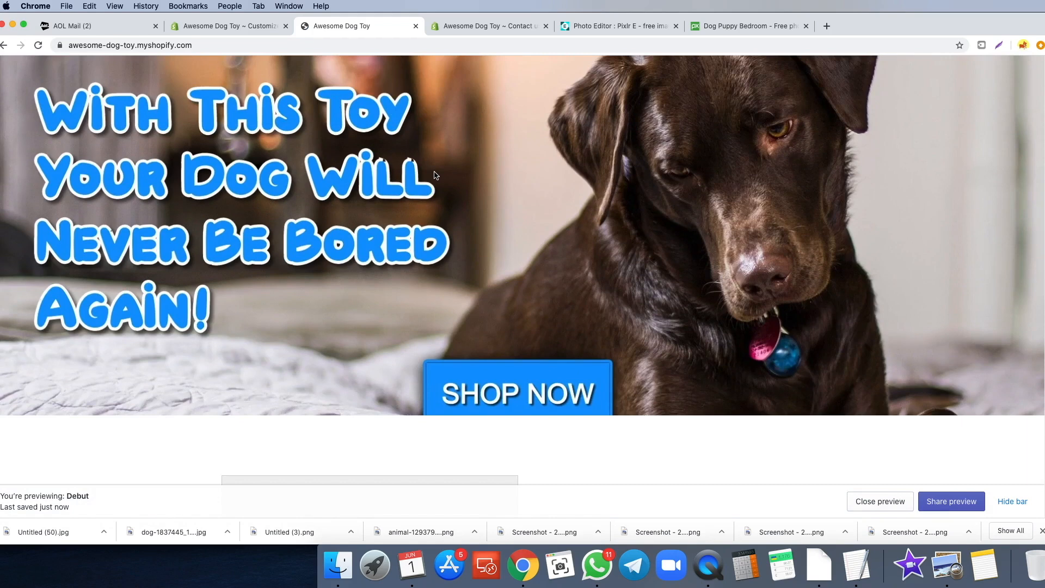
scroll(435, 175, "down", 3)
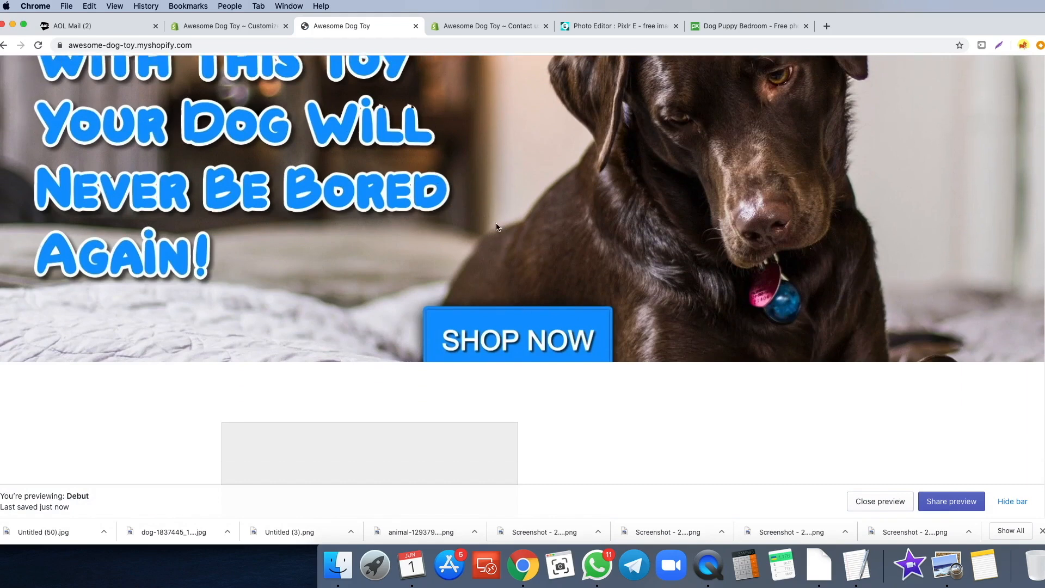
scroll(493, 289, "up", 5)
left_click(649, 28)
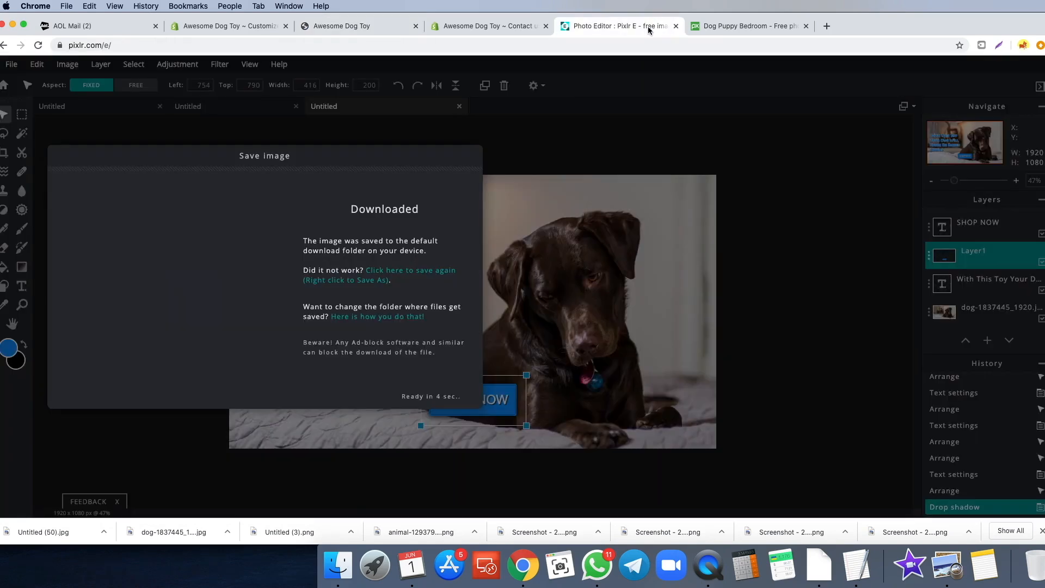
- Move the headline text and blue SHOP NOW button higher on the banner
left_click(472, 156)
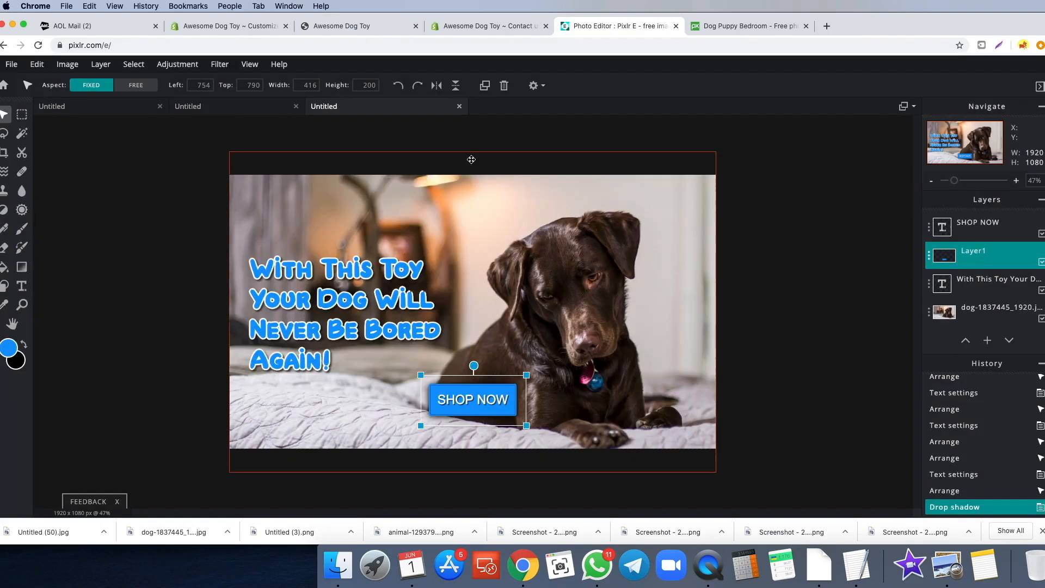
left_click(338, 303)
left_click_drag(338, 303, 334, 291)
left_click_drag(479, 416, 472, 379)
left_click(794, 358)
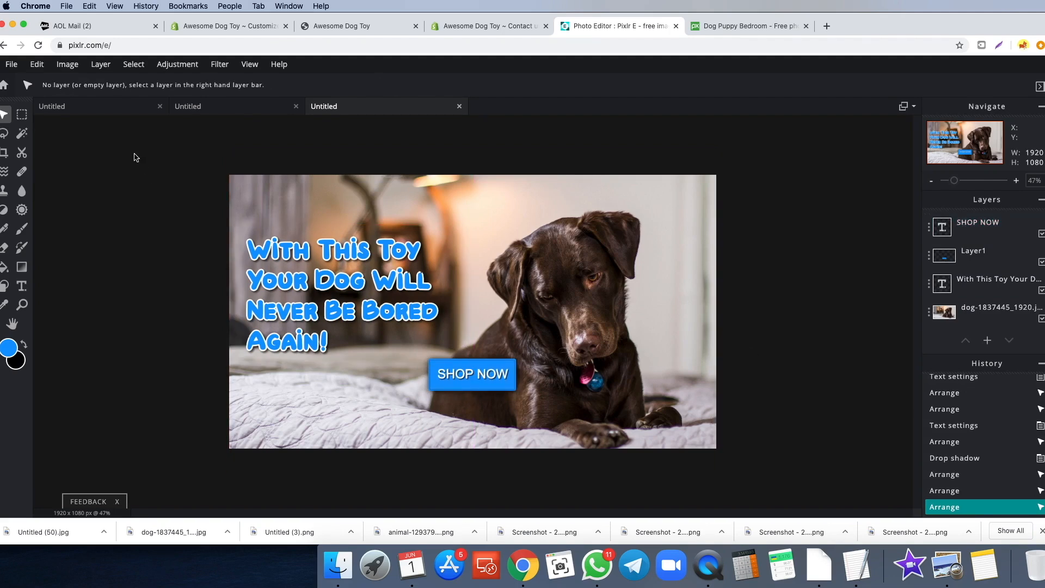
- Save the edited banner as Untitled (51).jpg and start changing Shopify's banner image
left_click(11, 64)
left_click(32, 158)
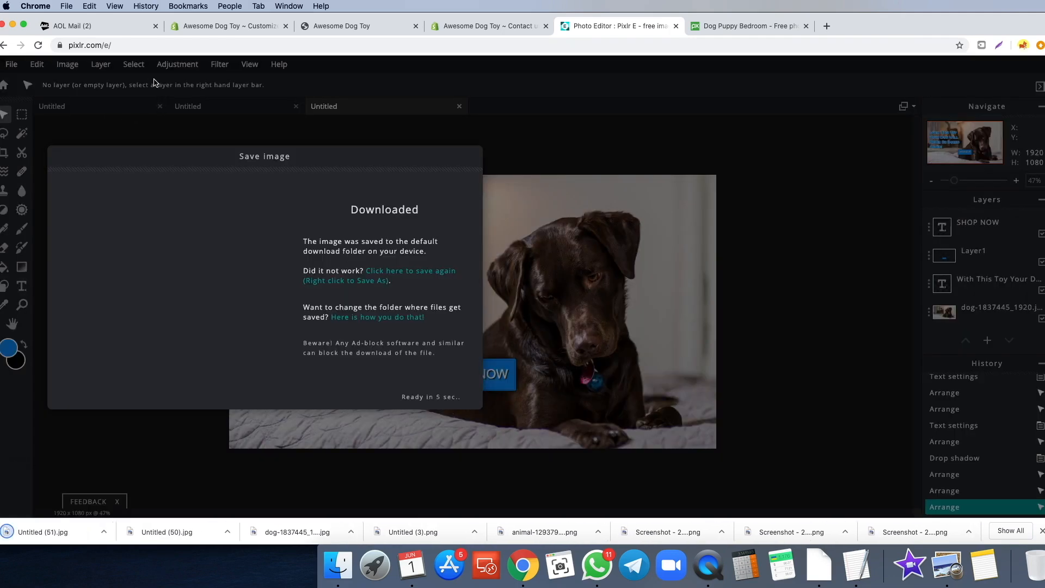
left_click(200, 28)
left_click(30, 270)
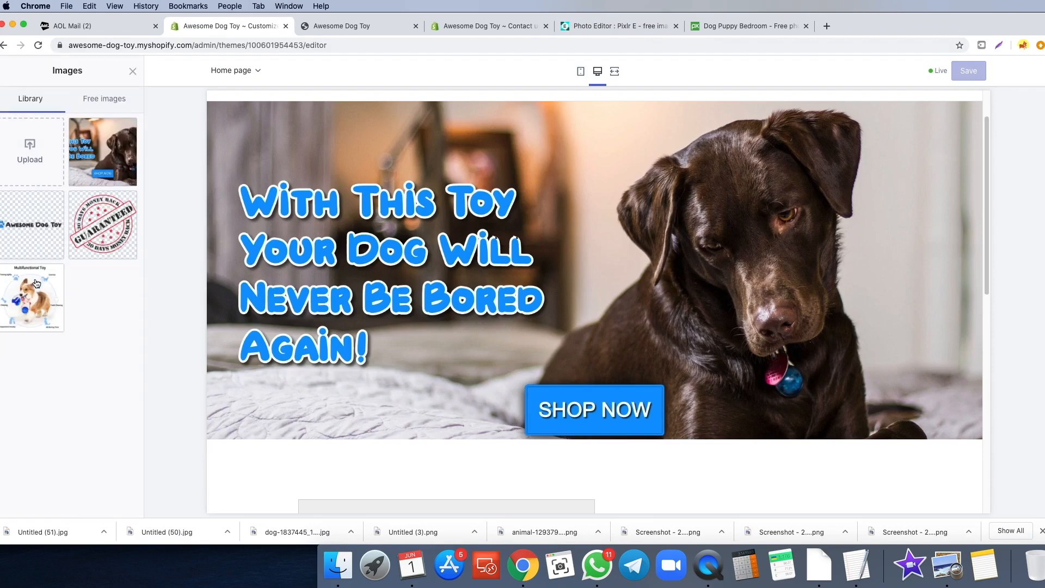
- Upload and select Untitled (51).jpg as the banner, save the theme, and reload the storefront
left_click_drag(33, 531, 27, 158)
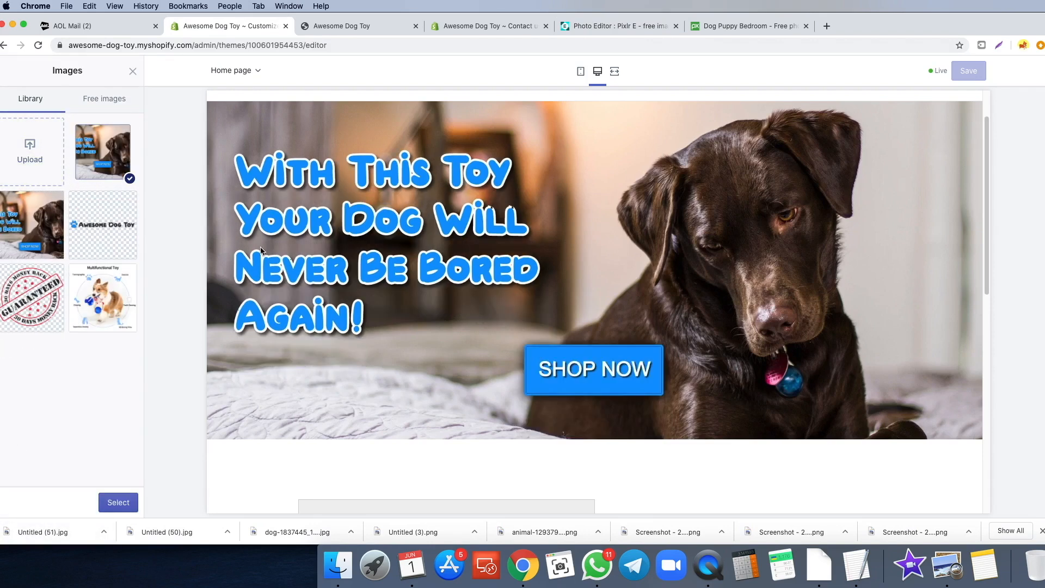
left_click(121, 505)
left_click(969, 71)
left_click(346, 26)
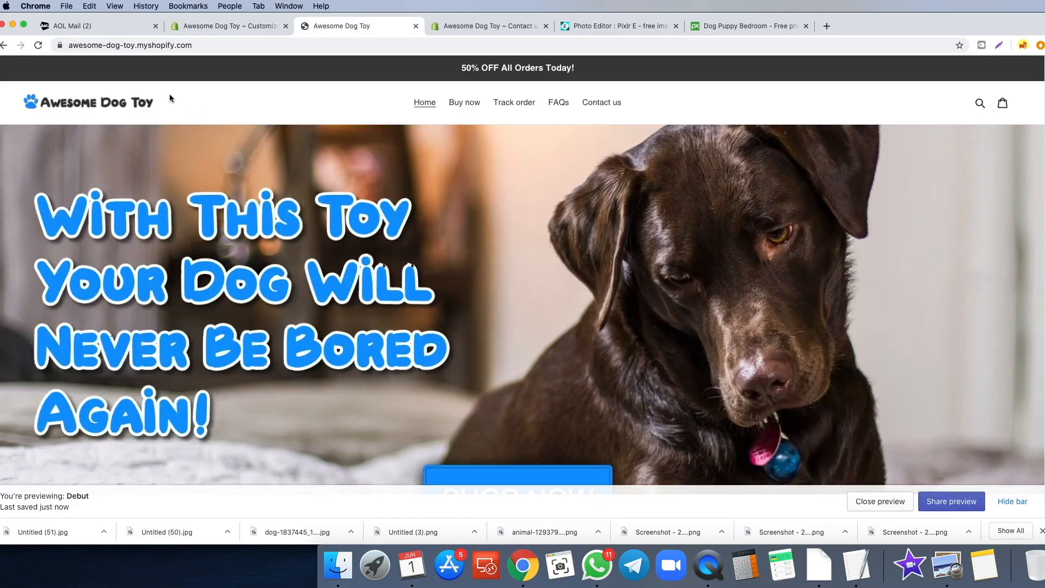
left_click(38, 46)
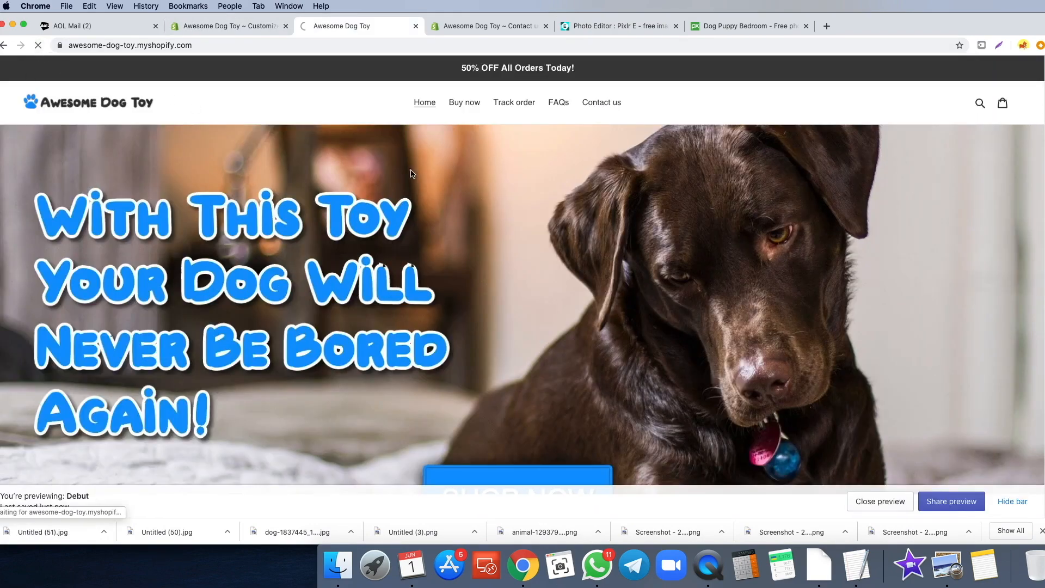
- Inspect the new banner on the storefront, including a DevTools mobile-width preview
scroll(539, 183, "down", 4)
scroll(426, 159, "up", 4)
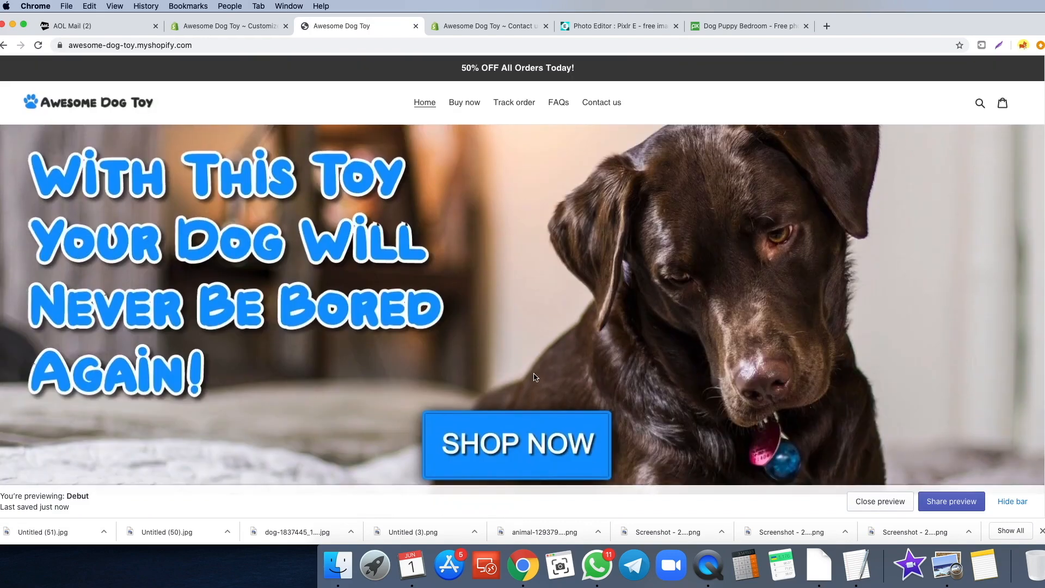
key("super+t")
left_click(30, 41)
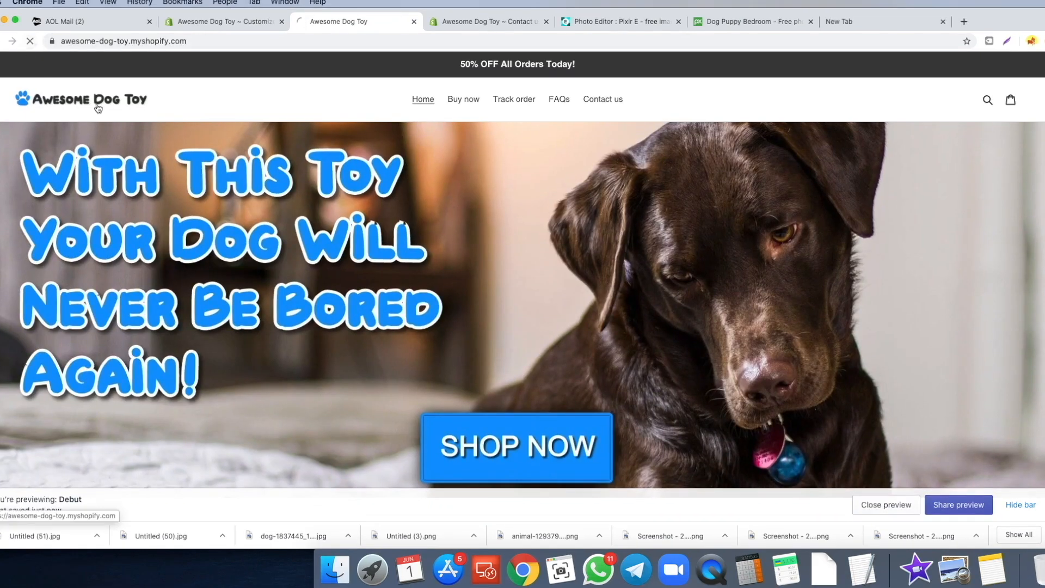
scroll(327, 114, "down", 2)
scroll(354, 136, "up", 2)
scroll(365, 174, "down", 6)
scroll(370, 186, "up", 6)
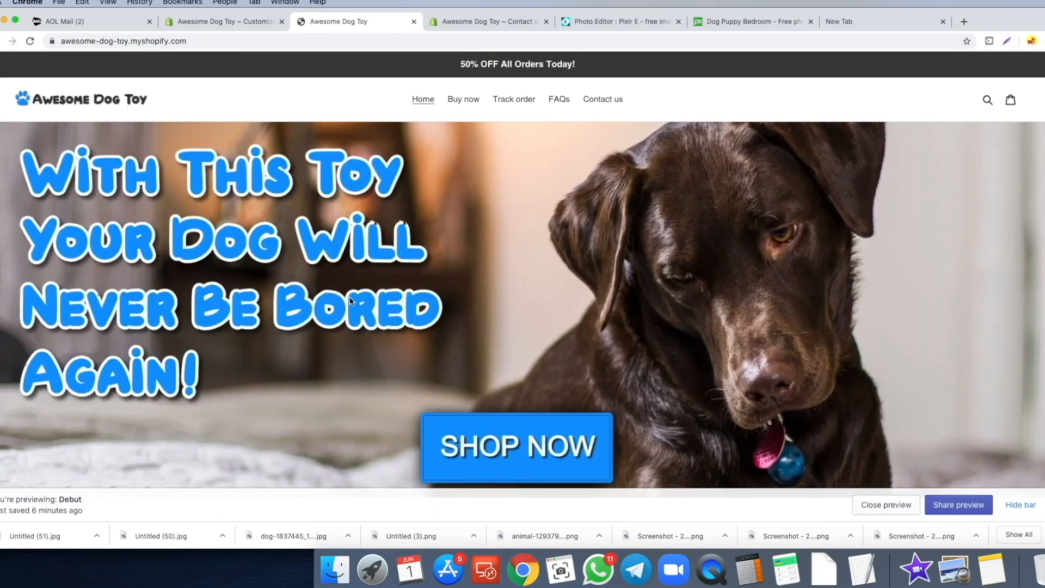
scroll(350, 301, "down", 2)
right_click(302, 287)
left_click(447, 207)
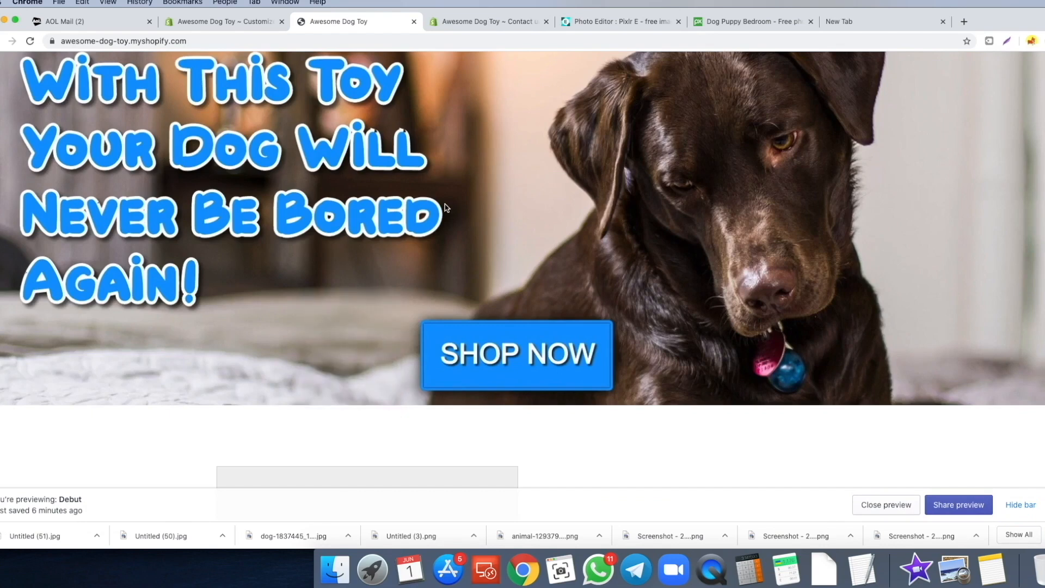
scroll(469, 213, "up", 1)
right_click(275, 297)
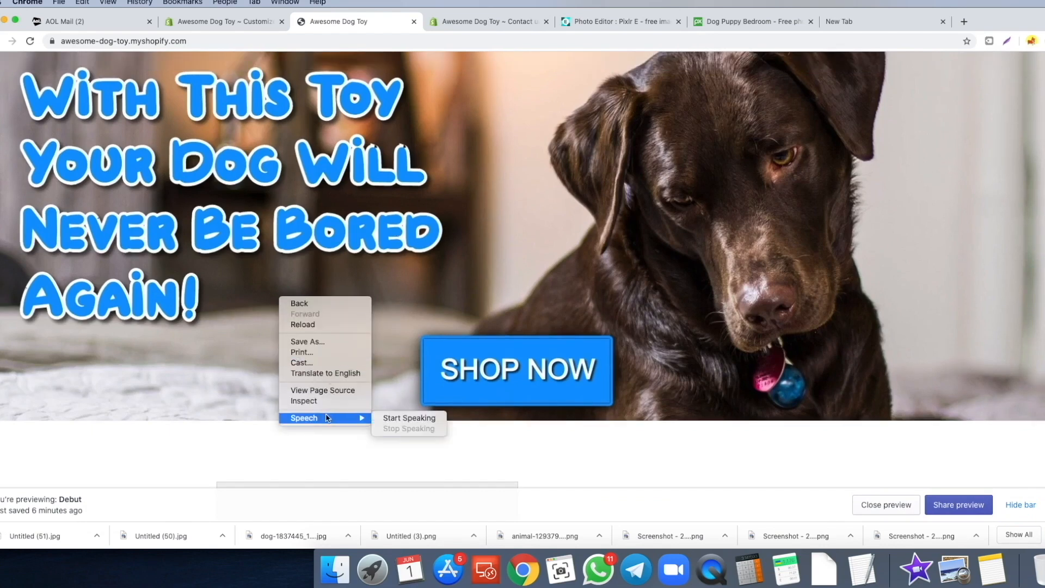
left_click(547, 245)
key("super+alt+i")
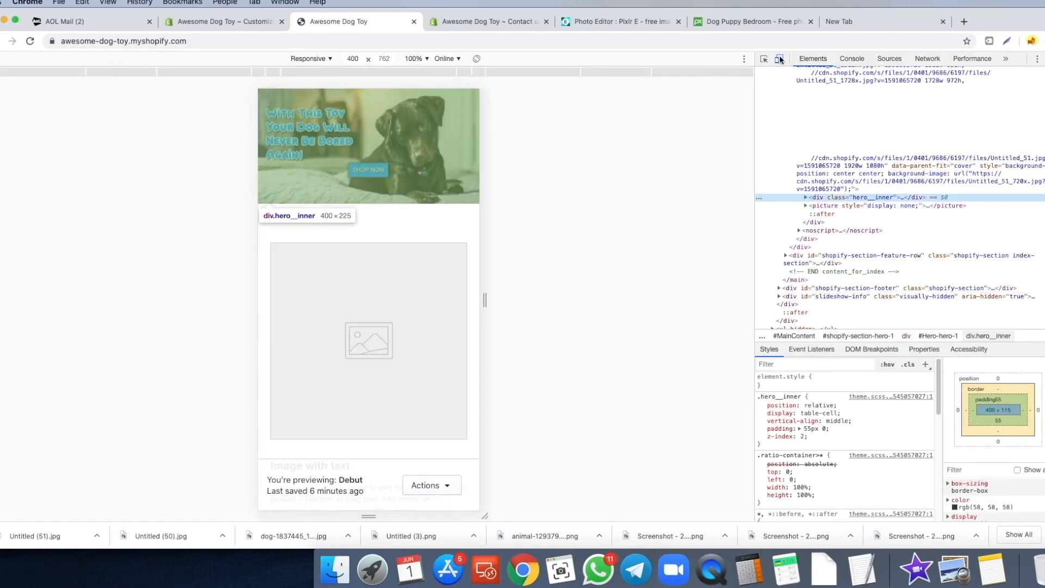
scroll(315, 239, "up", 2)
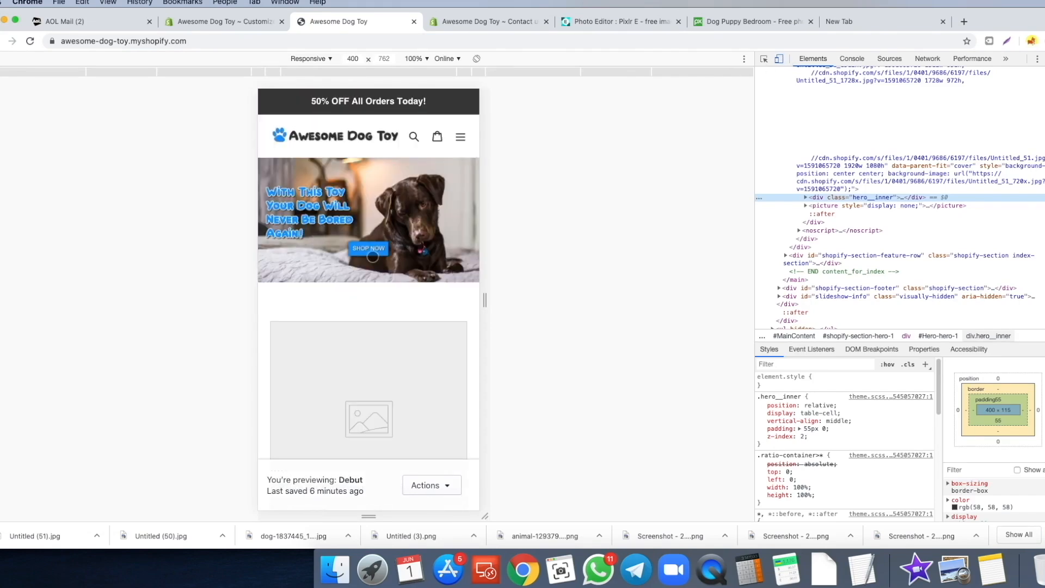
scroll(323, 242, "down", 2)
scroll(324, 234, "down", 4)
scroll(326, 230, "up", 6)
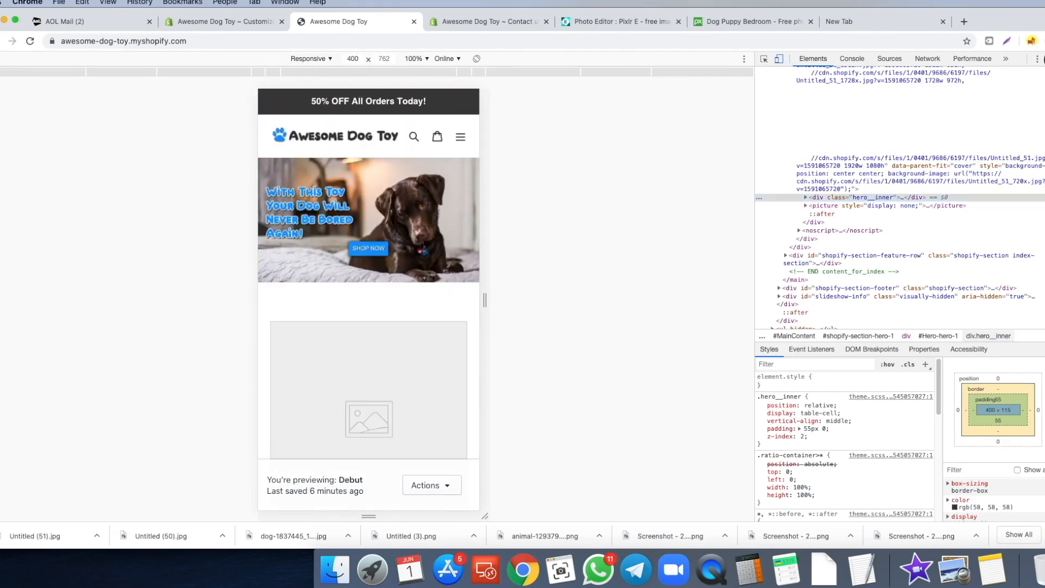
key("super+alt+i")
- Open the Header section's announcement bar colour setting in the theme editor
left_click(221, 22)
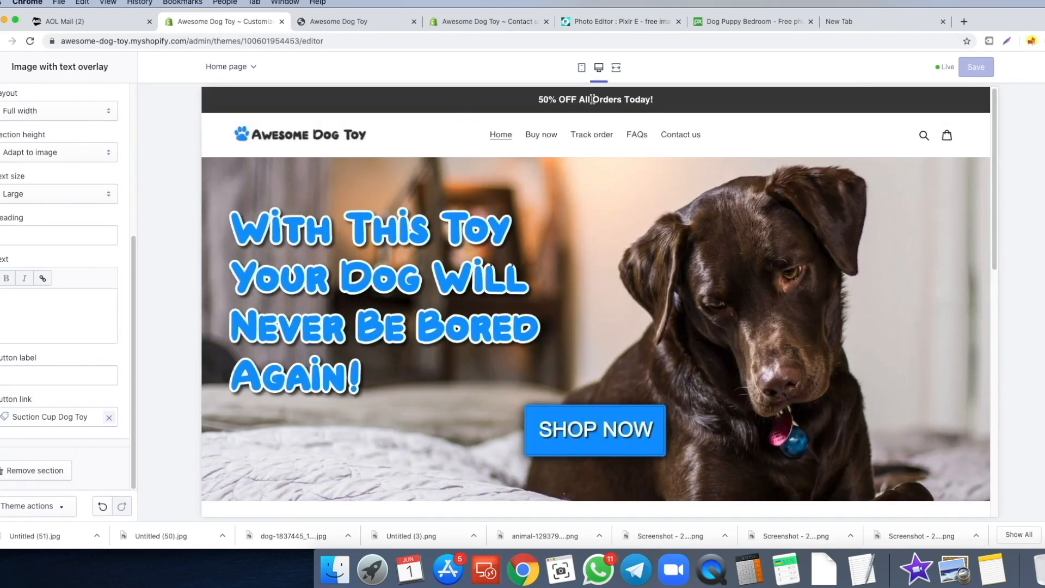
left_click(1, 67)
left_click(28, 128)
scroll(59, 303, "down", 4)
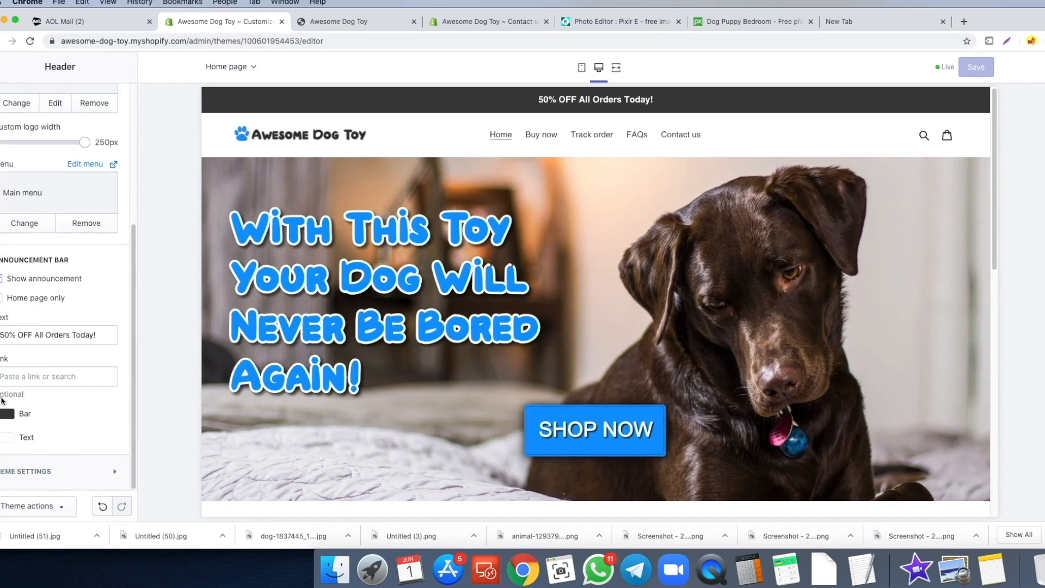
left_click(6, 415)
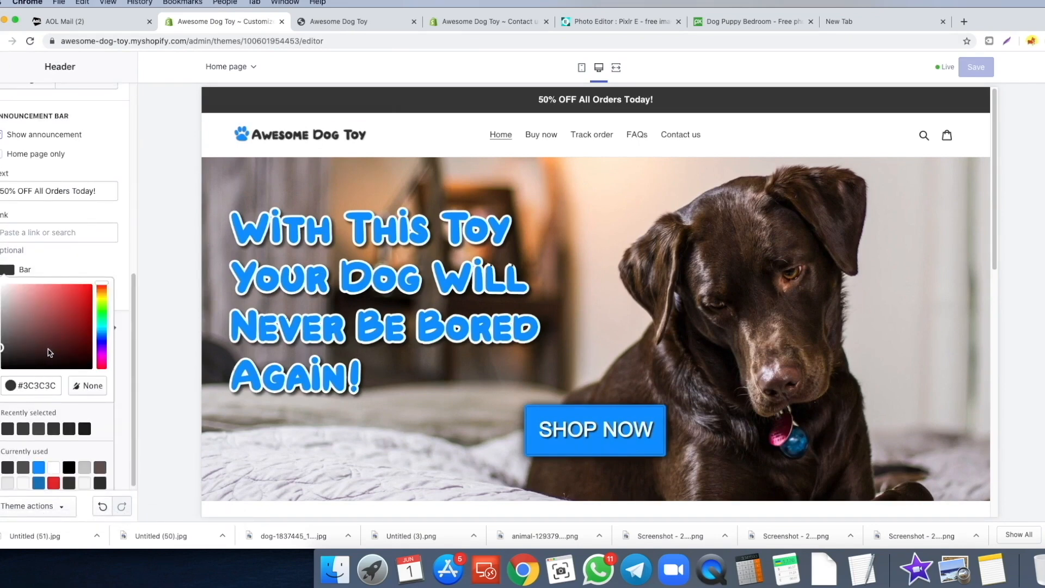
- Darken the announcement bar from #3C3C3C to #232323, then scroll the preview to the footer
left_click_drag(4, 354, 1, 357)
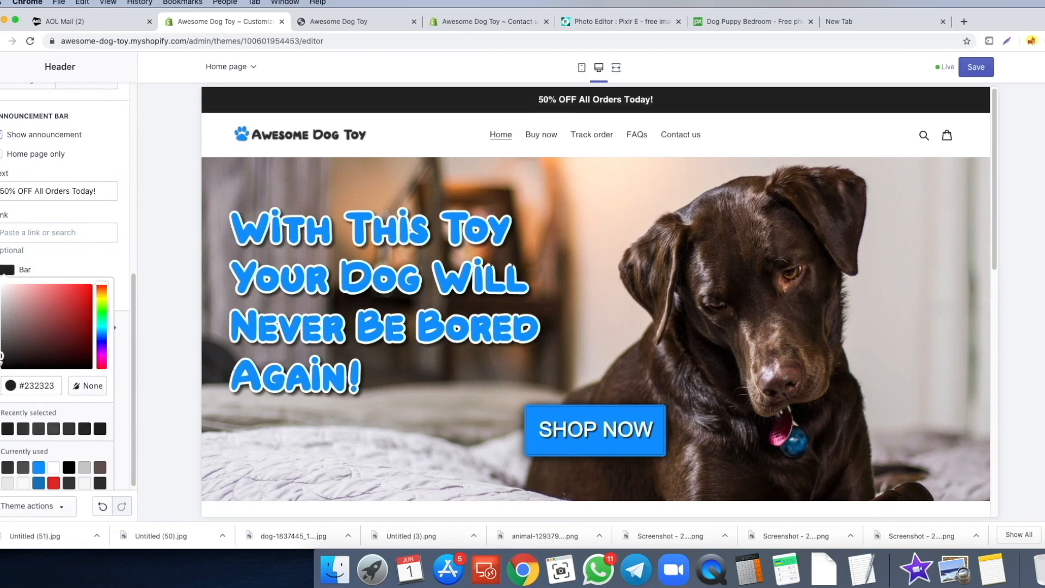
scroll(32, 339, "down", 1)
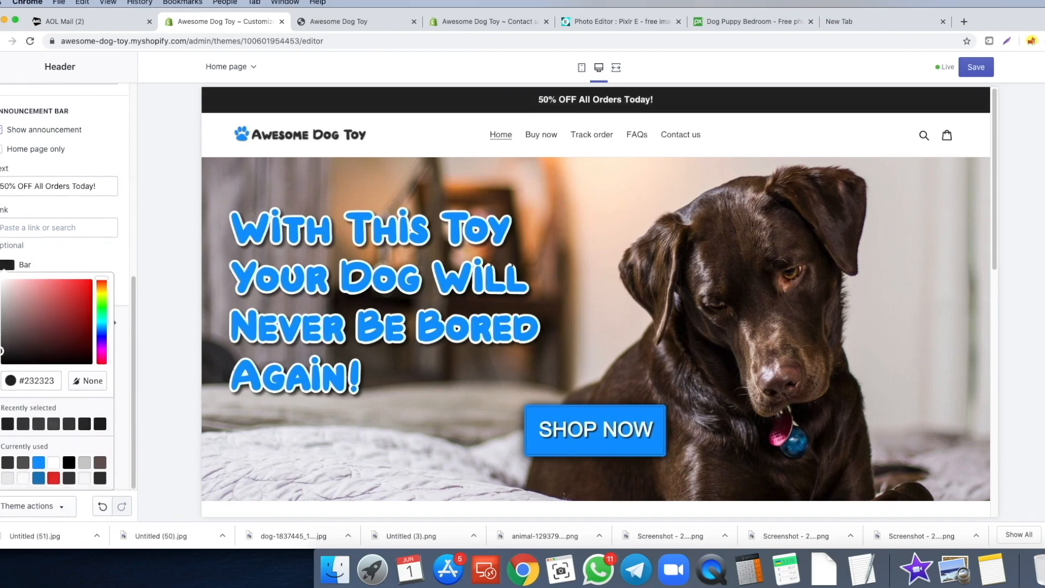
left_click(114, 255)
scroll(532, 173, "down", 7)
scroll(507, 223, "down", 1)
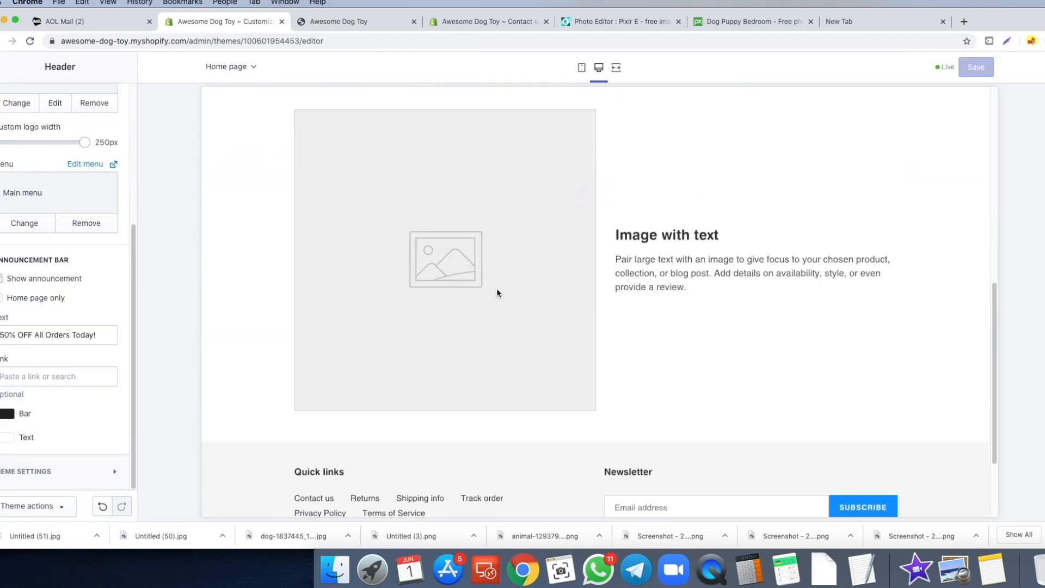
scroll(497, 291, "down", 1)
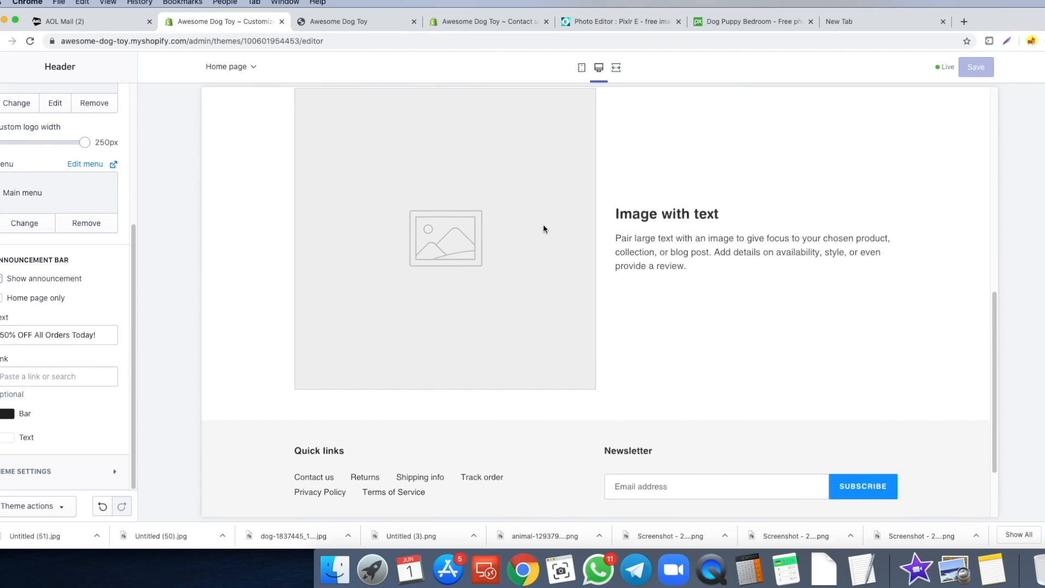
scroll(534, 228, "up", 1)
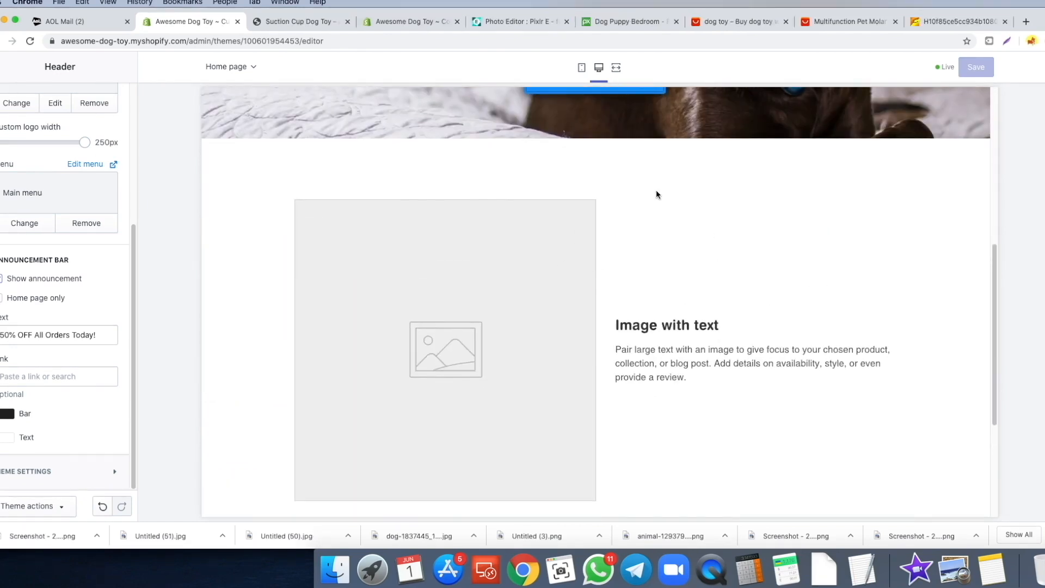
- Set the Image with text section's image to the suction-cup toy photo
left_click(844, 24)
scroll(475, 319, "down", 3)
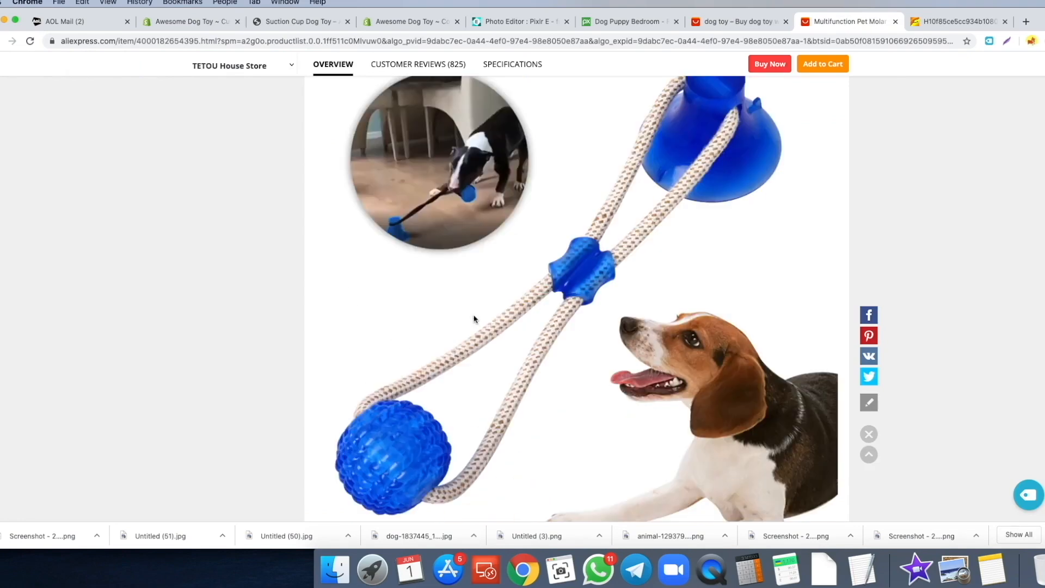
left_click(173, 22)
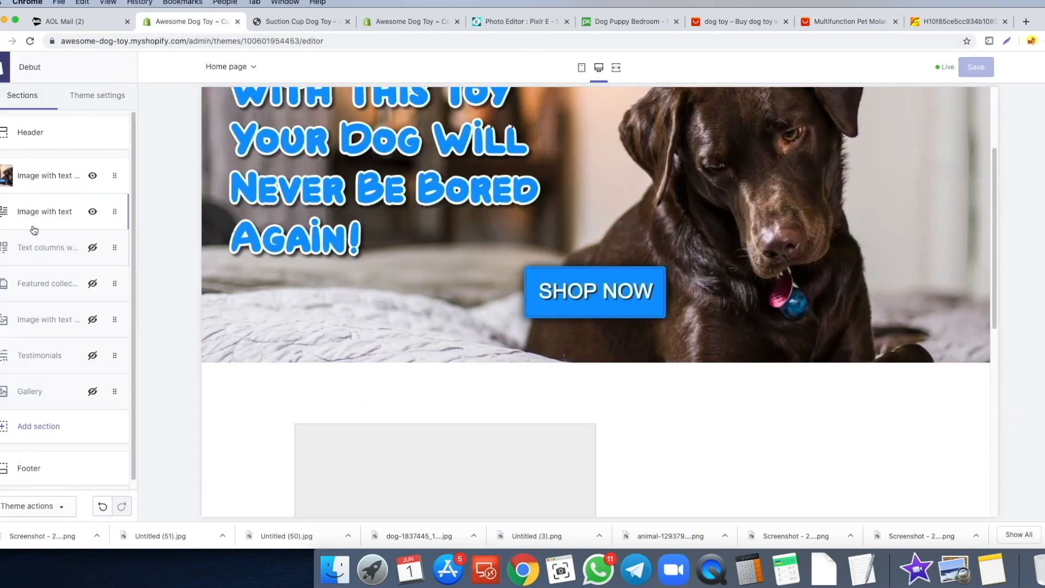
left_click(34, 230)
left_click(54, 212)
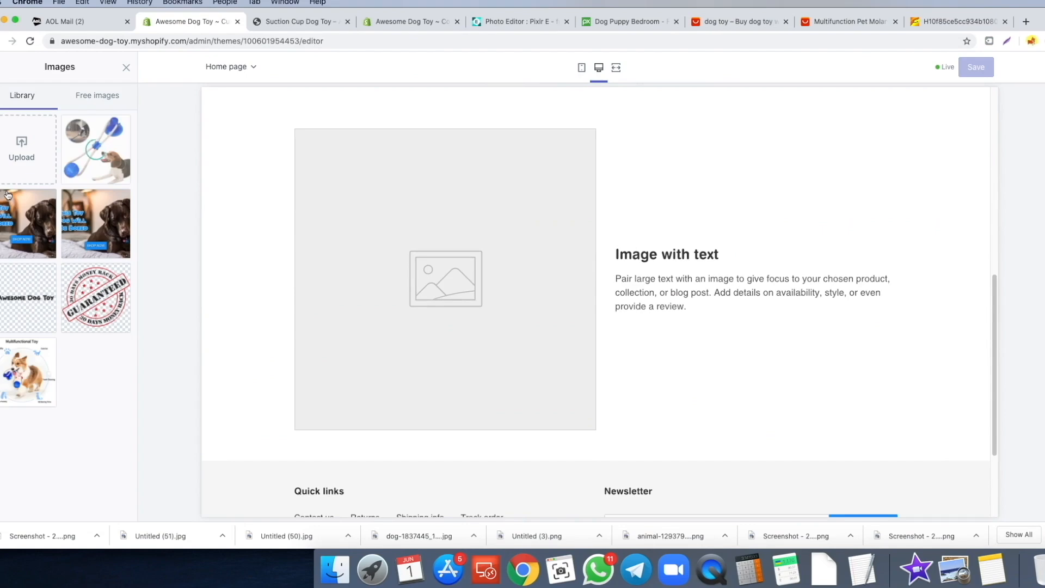
left_click(95, 149)
left_click(107, 506)
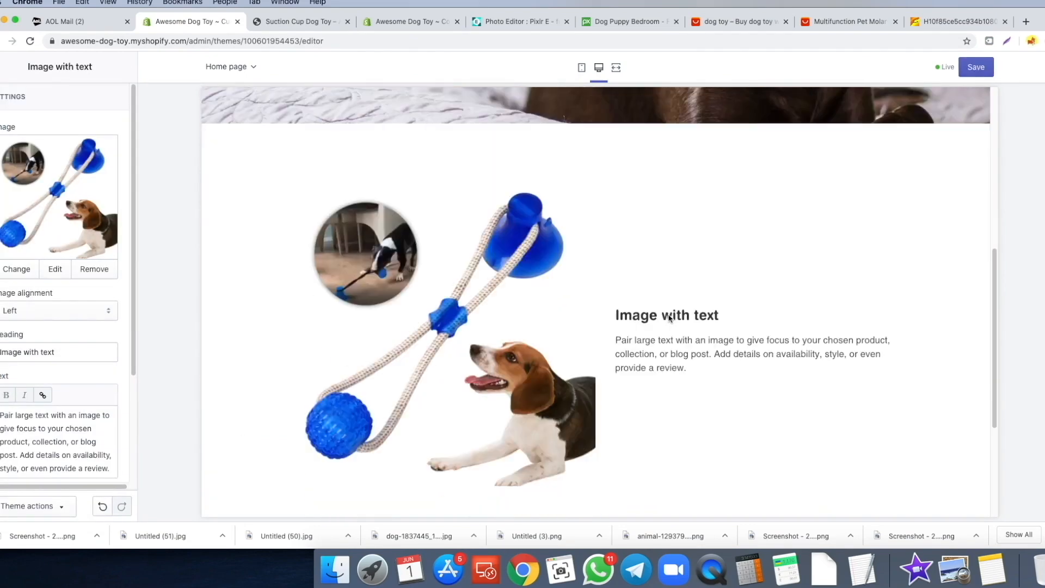
- Clear the section's existing placeholder heading
scroll(705, 313, "down", 3)
scroll(28, 351, "down", 2)
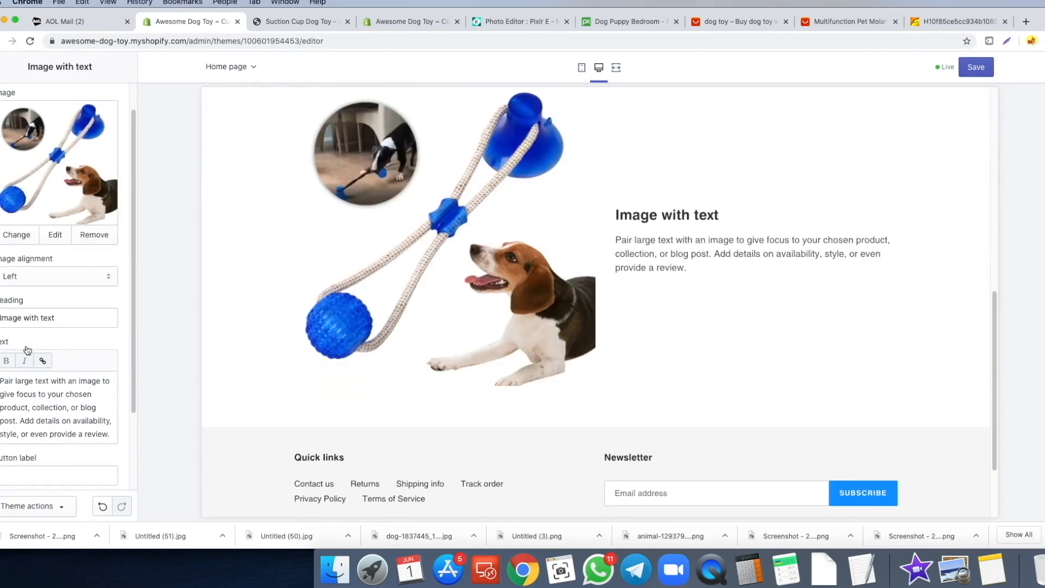
triple_click(89, 322)
key("BackSpace")
- Copy the product's never-bored paragraph and paste it over the section's placeholder text
left_click(278, 22)
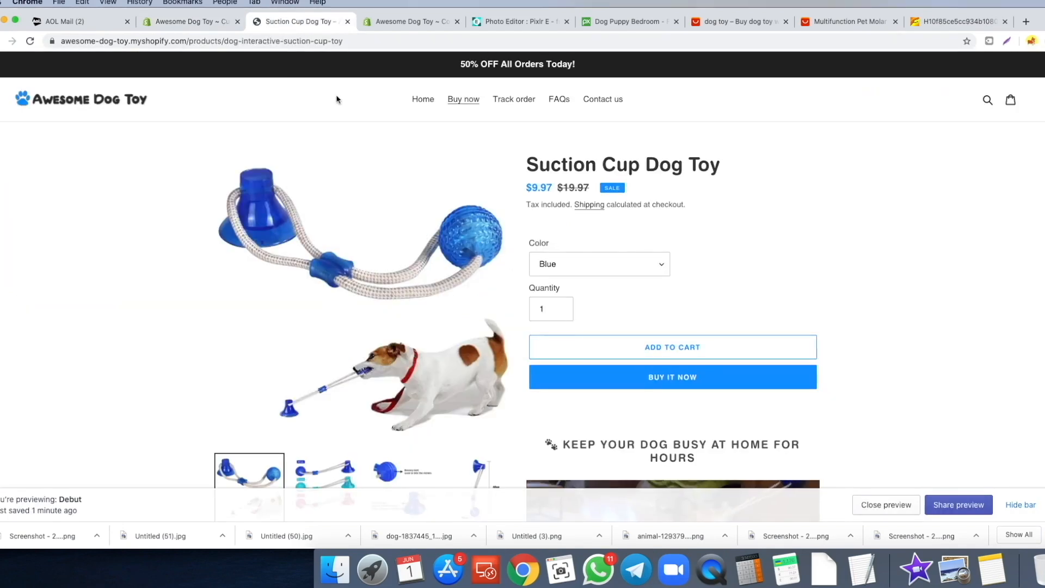
scroll(681, 179, "down", 6)
scroll(772, 216, "down", 2)
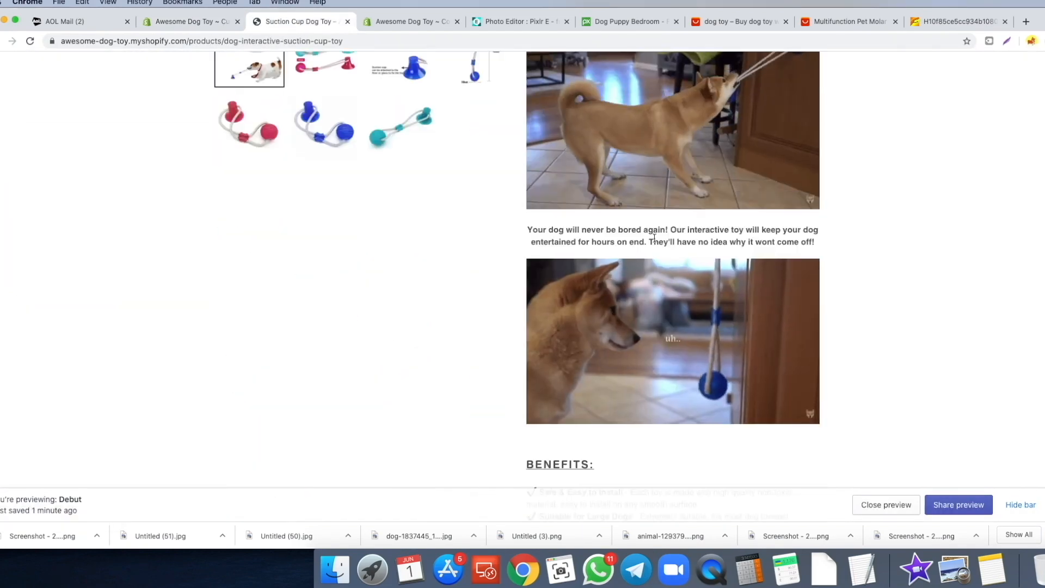
triple_click(809, 240)
right_click(810, 240)
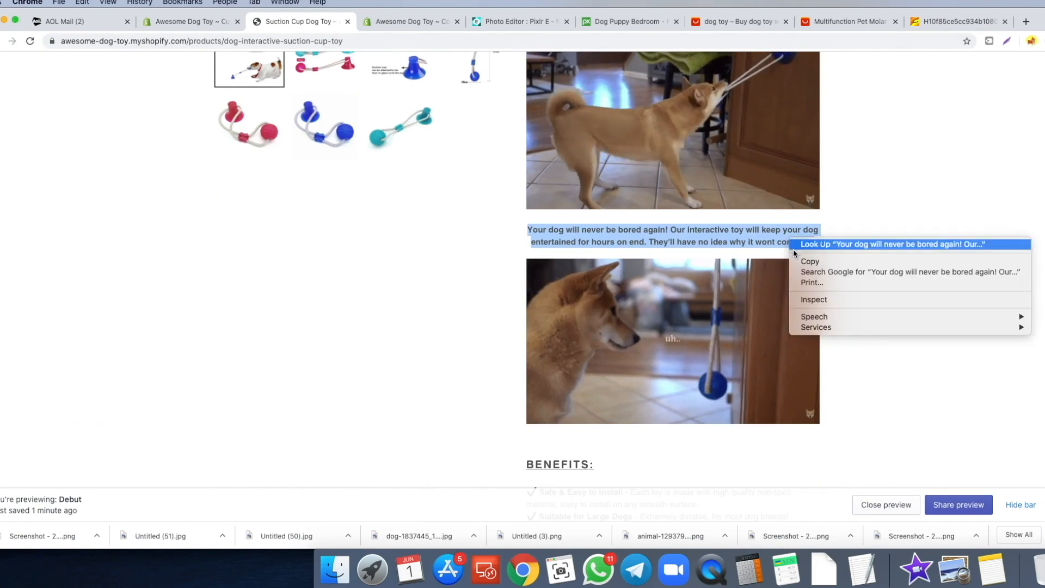
left_click(817, 262)
left_click(193, 22)
triple_click(45, 411)
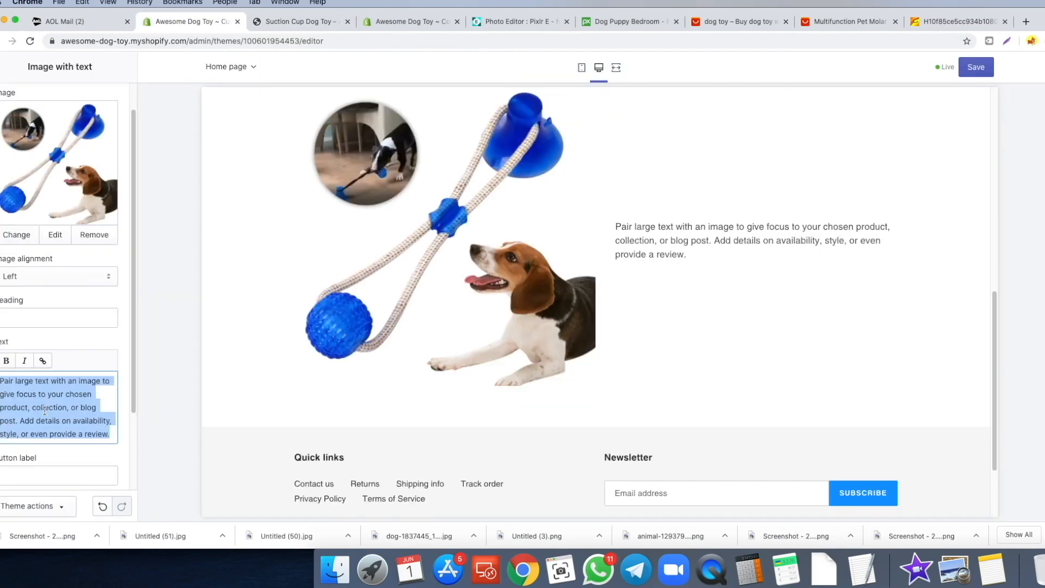
key("ctrl+v")
- Enter the section heading 'Suction Cup Dog Toy'
left_click(59, 316)
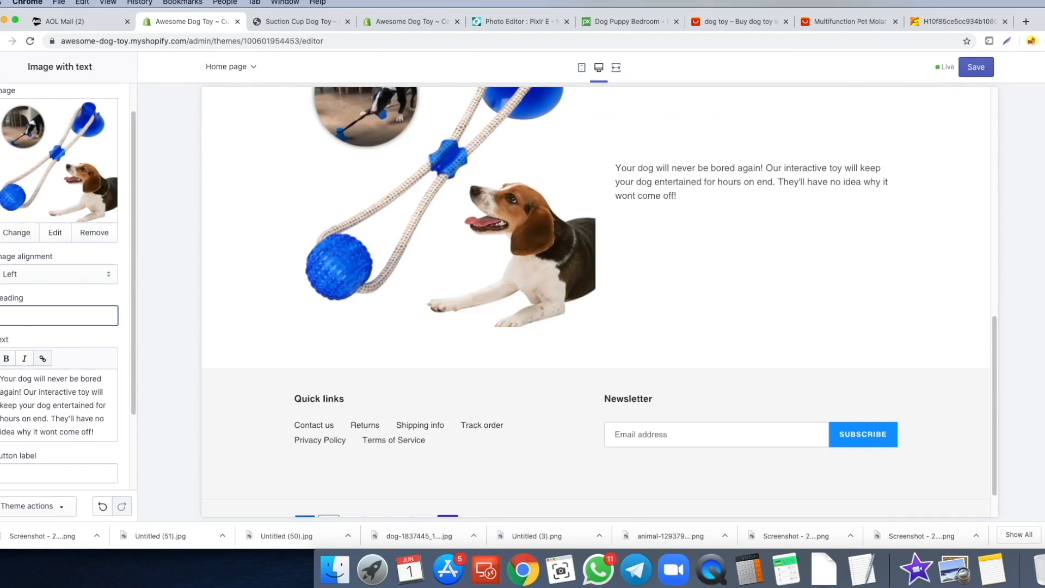
type("Suction Cup Dog Toy")
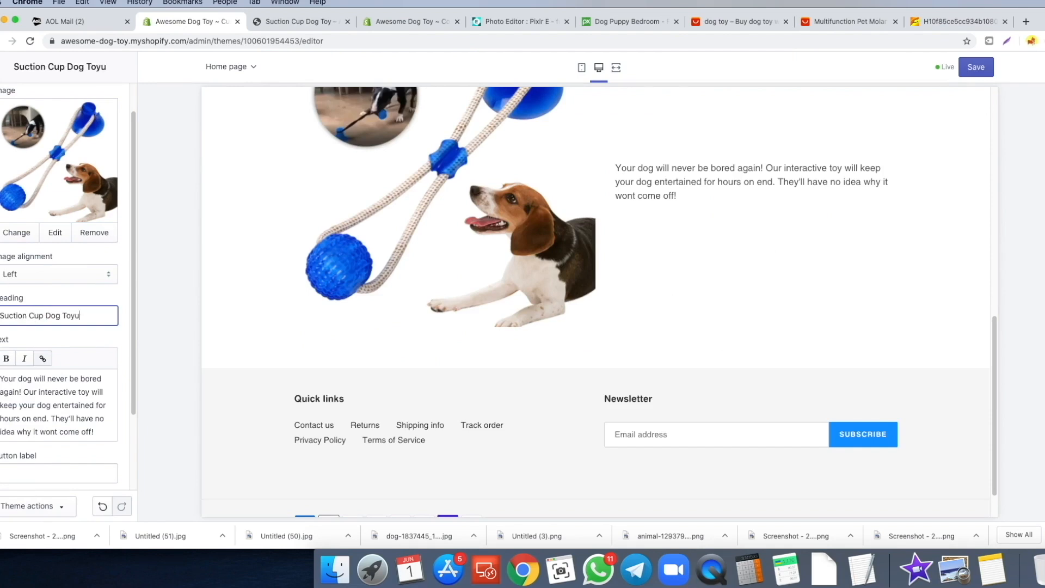
left_click(156, 313)
- Link the section's button to the Suction Cup Dog Toy product
scroll(49, 323, "down", 3)
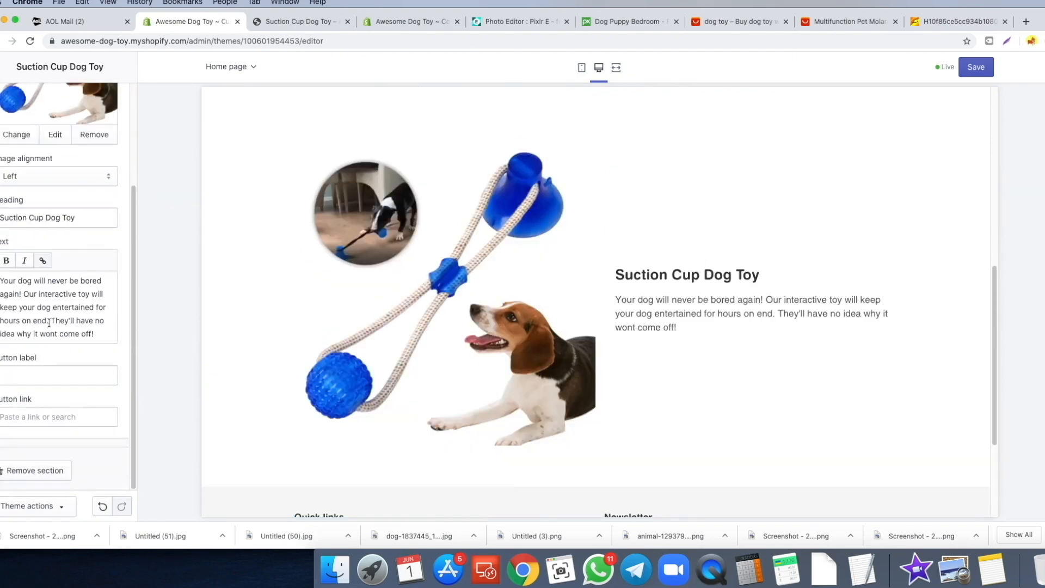
left_click(22, 416)
left_click(27, 297)
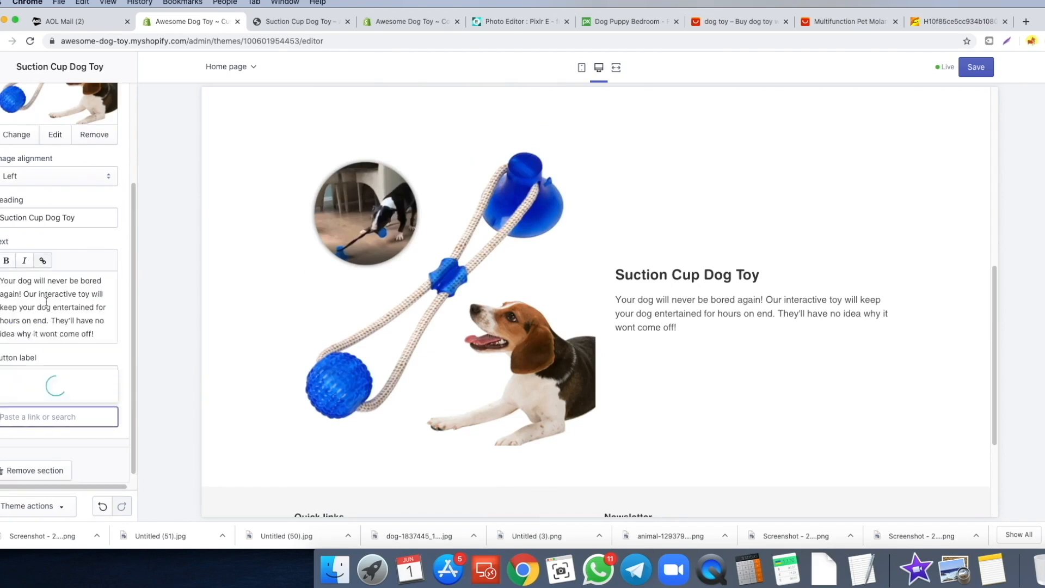
left_click(59, 389)
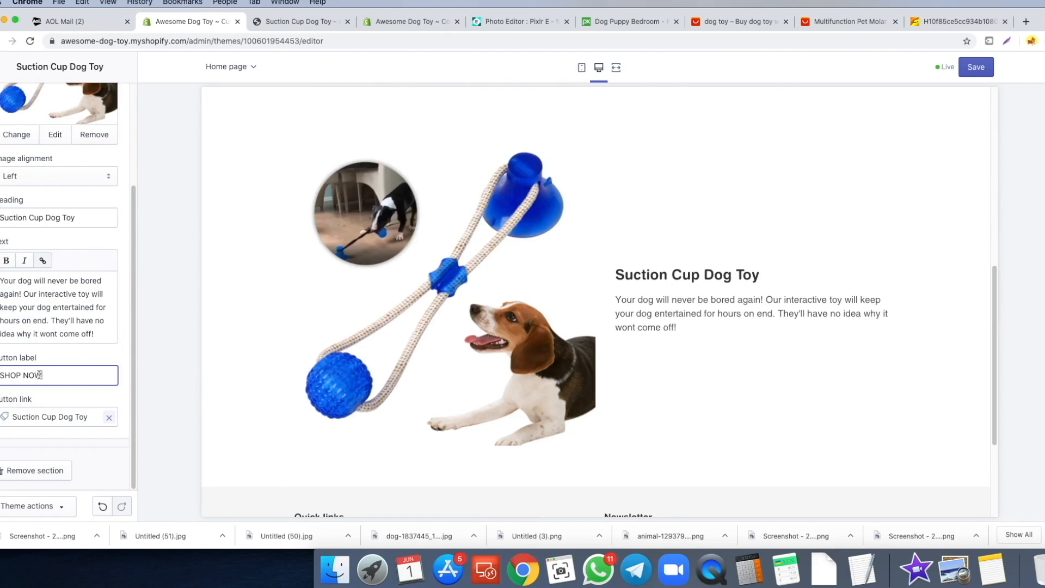
scroll(711, 348, "up", 1)
scroll(710, 336, "down", 3)
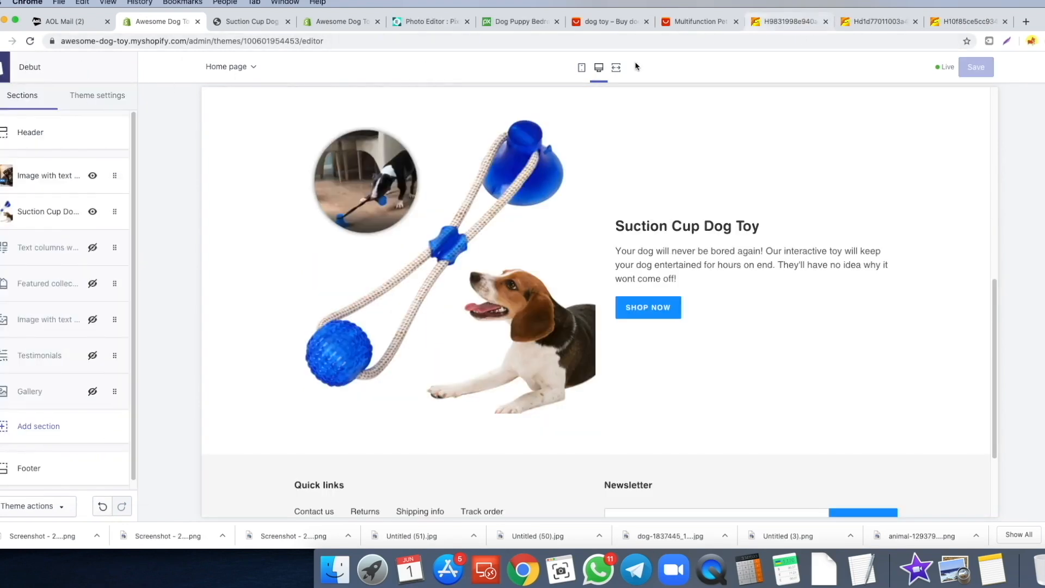
- Add a new Image with text section to the homepage
left_click(60, 218)
left_click(1, 71)
scroll(56, 268, "down", 1)
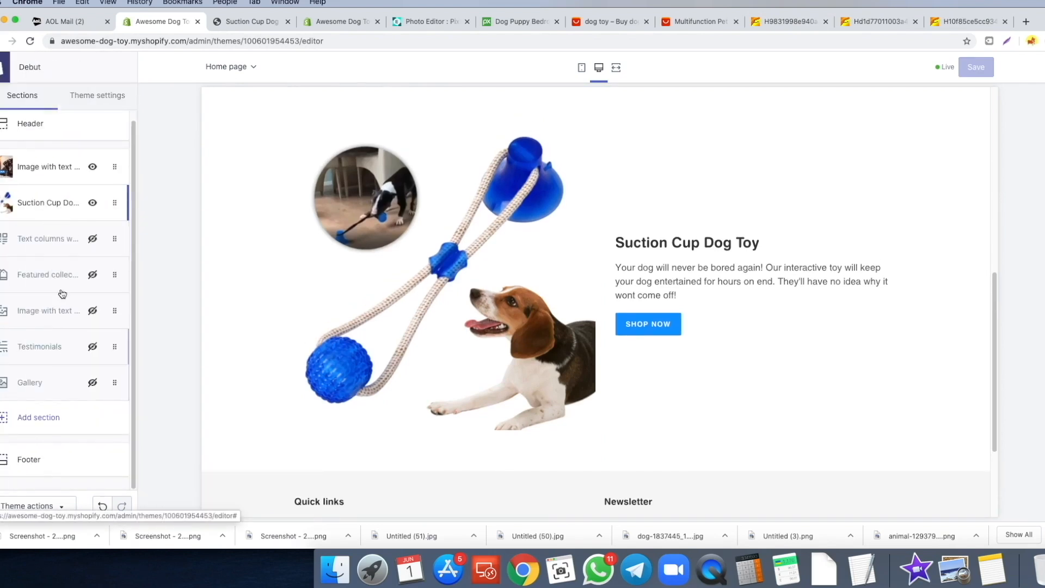
left_click(38, 420)
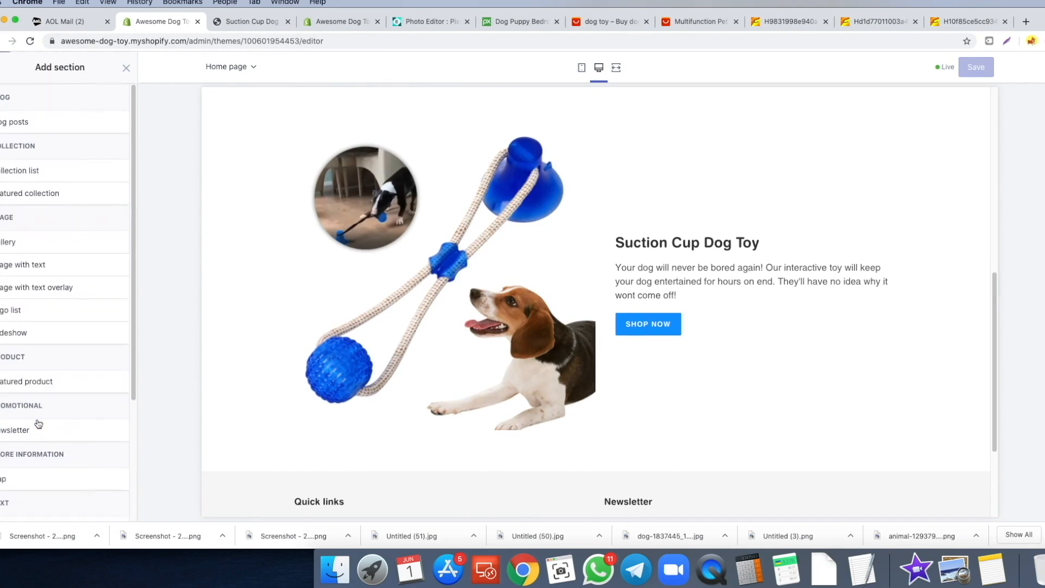
mouse_move(47, 271)
left_click(110, 264)
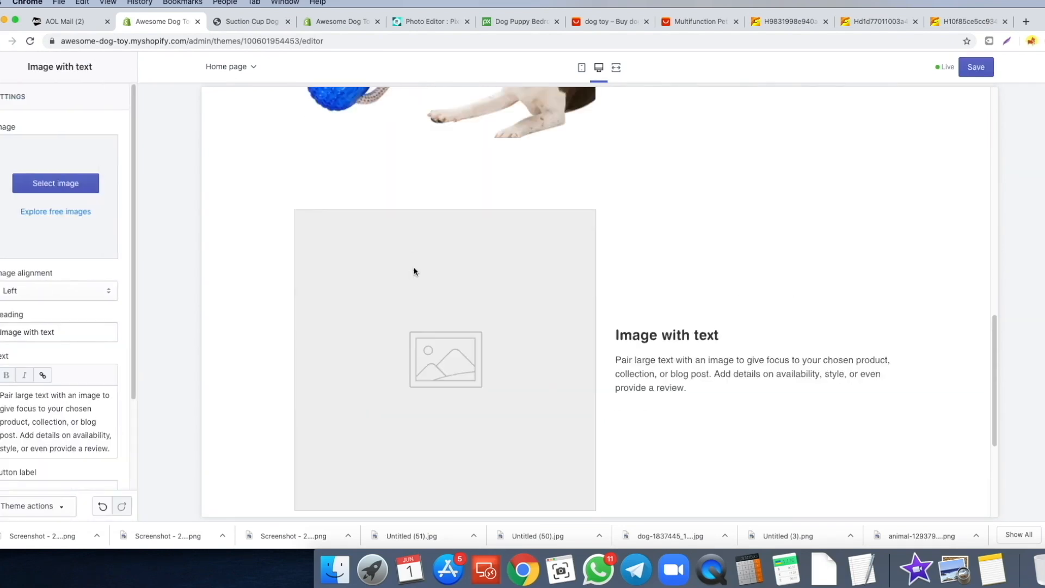
- Align the image right and upload and apply the Pomeranian toy screenshot
scroll(234, 320, "down", 1)
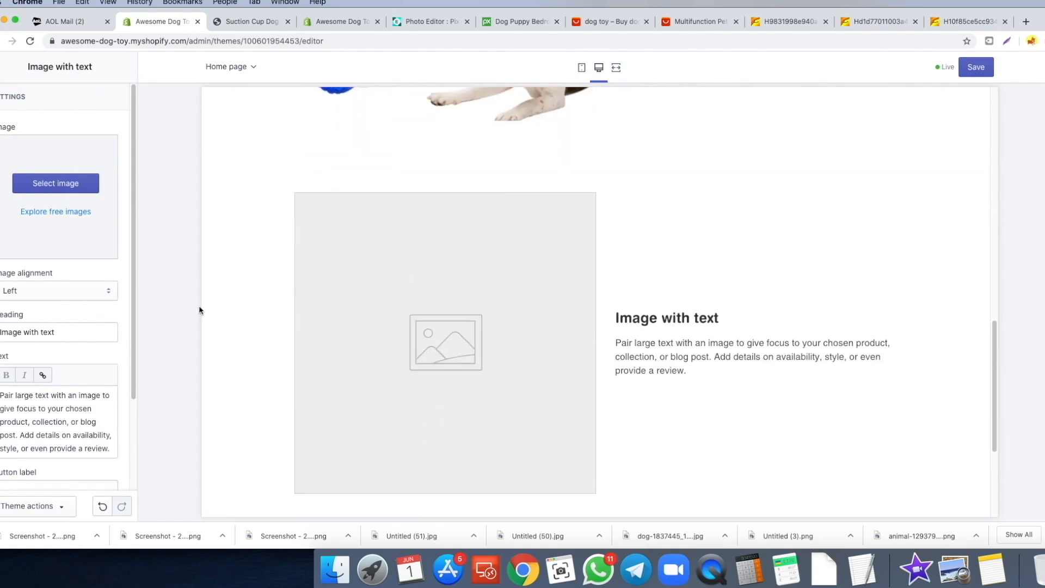
left_click(60, 298)
left_click(54, 306)
left_click(52, 183)
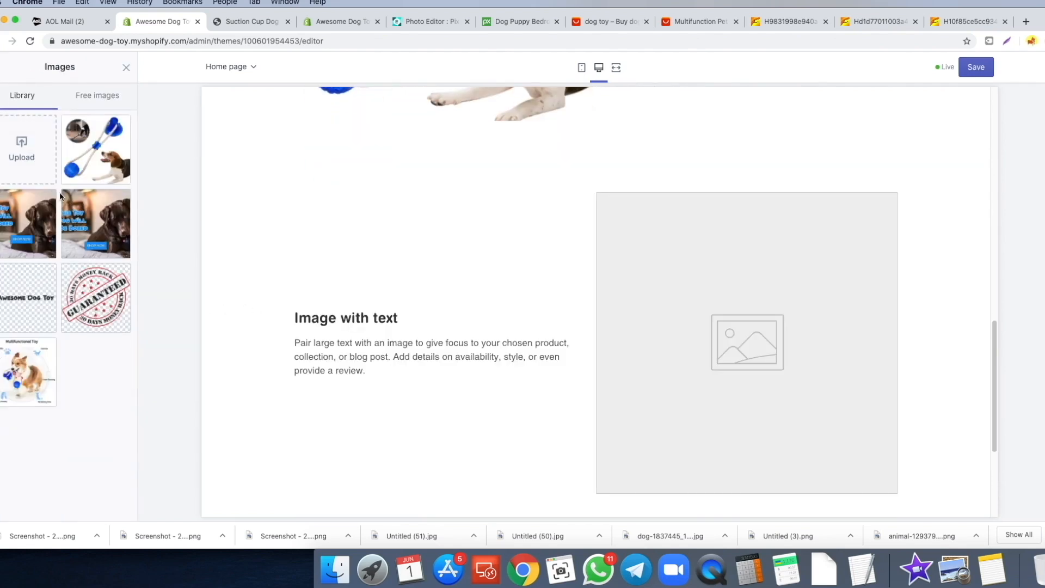
left_click_drag(145, 538, 22, 158)
left_click(112, 505)
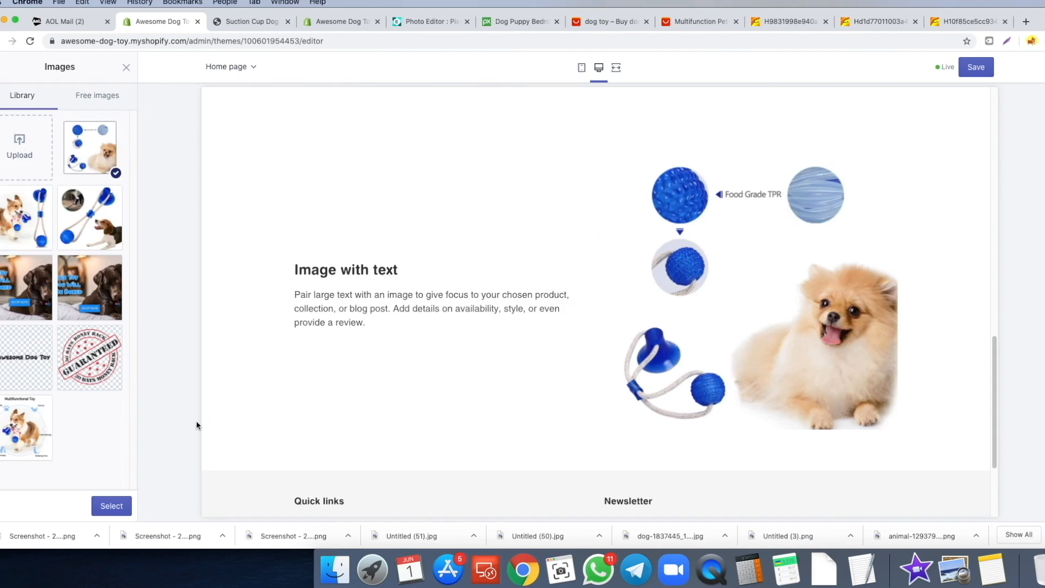
left_click(126, 504)
- Copy the 'Safe & Easy to Install' title and its description into the section
left_click(252, 23)
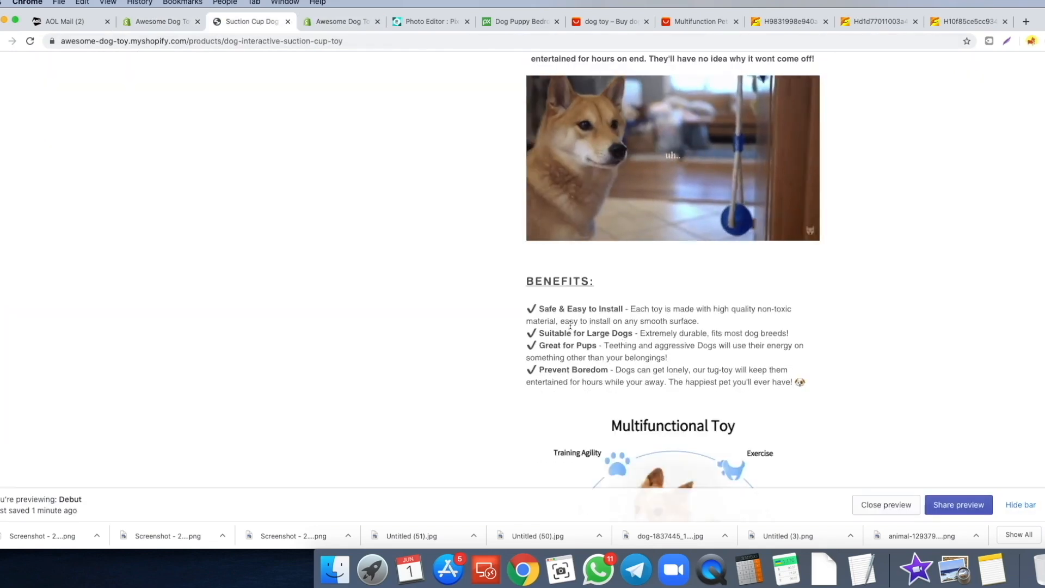
left_click_drag(537, 308, 610, 310)
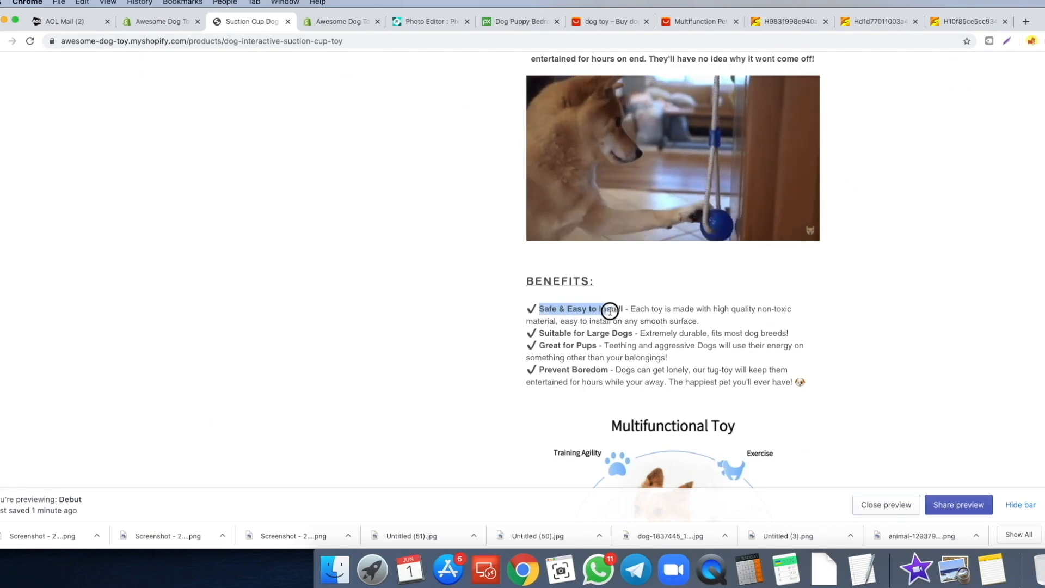
key("ctrl+shift+Tab")
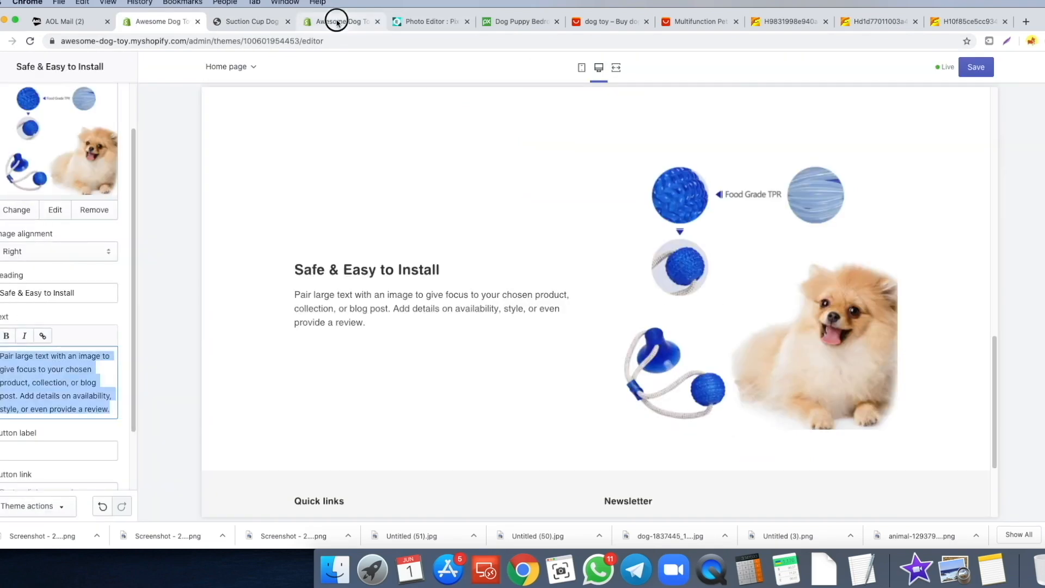
left_click(338, 21)
key("ctrl+shift+Tab")
left_click(633, 308)
left_click_drag(632, 308, 702, 320)
key("ctrl+shift+Tab")
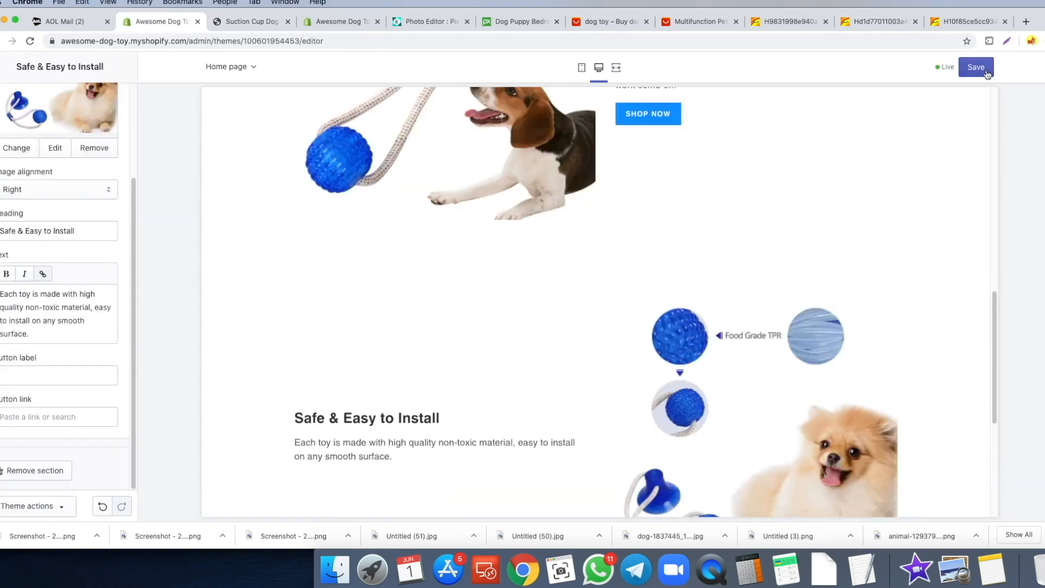
- Link the button to Suction Cup Dog Toy, label it GET YOURS, and save
scroll(205, 269, "down", 2)
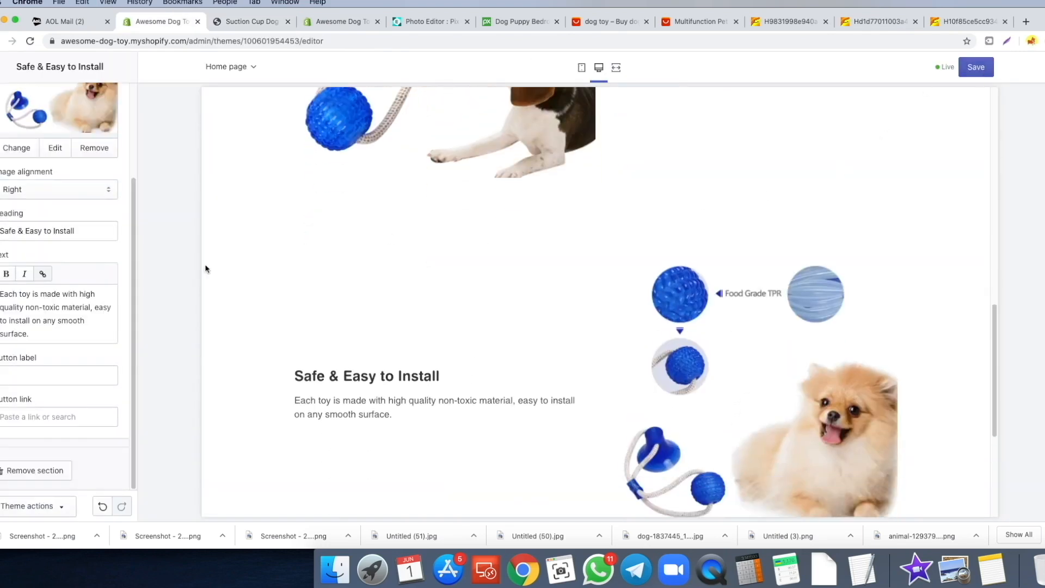
left_click(46, 418)
left_click(33, 298)
left_click(31, 389)
left_click(20, 376)
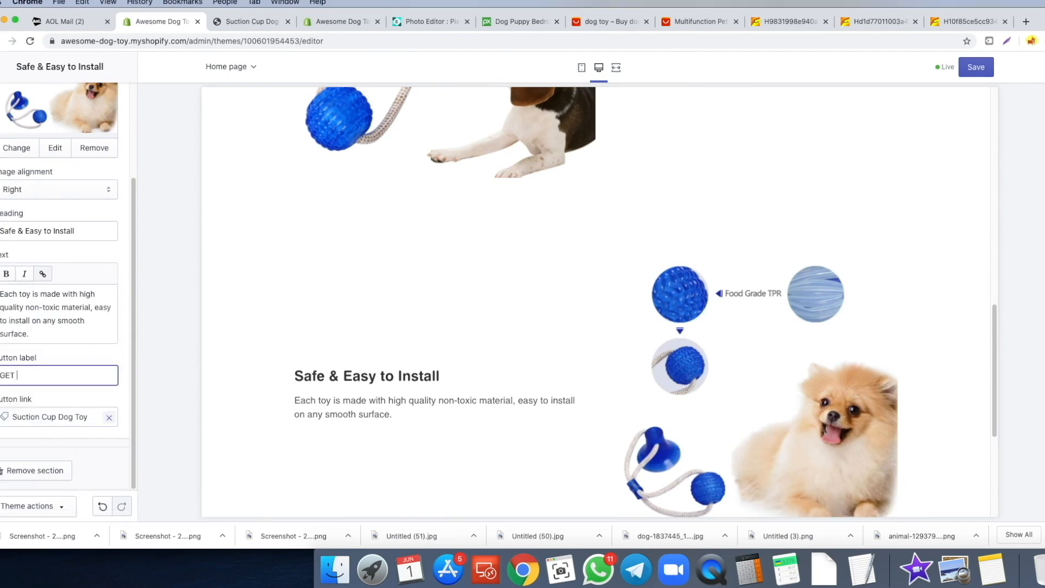
scroll(569, 210, "down", 3)
key("super+s")
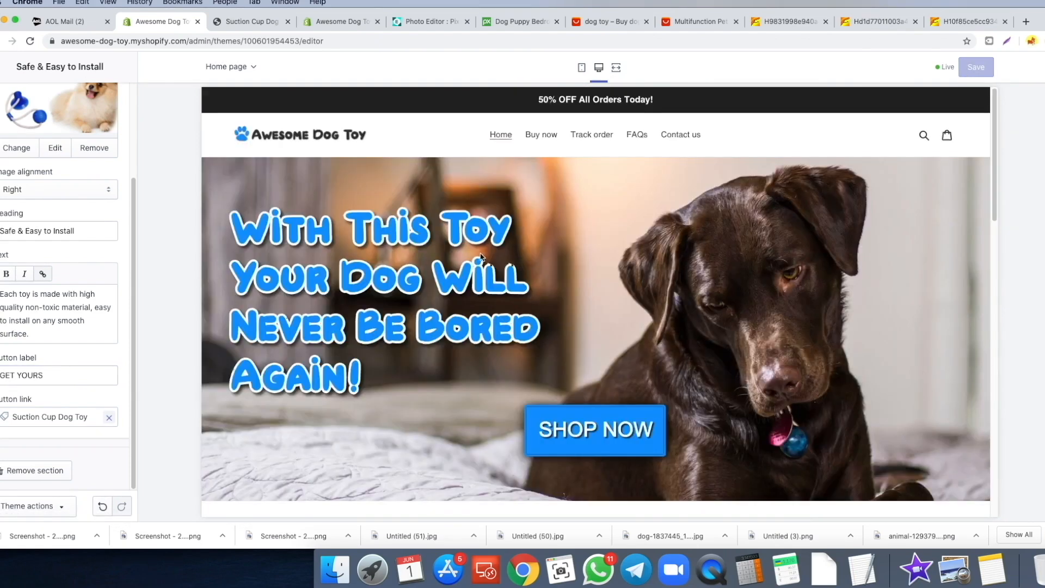
- Give the footer a #191919 background and #E8E8E8 text colour
scroll(491, 235, "down", 15)
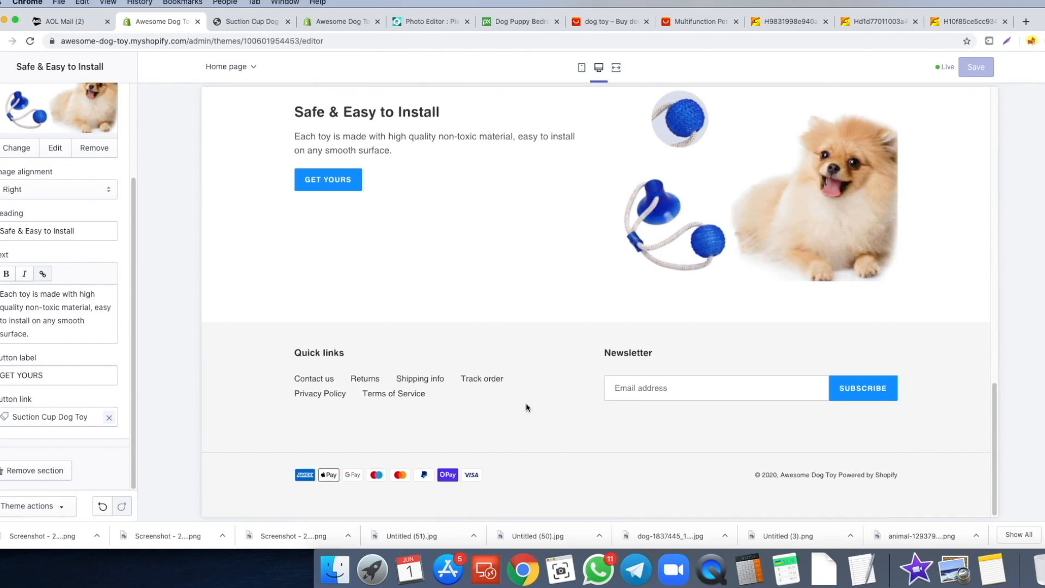
left_click(4, 67)
scroll(50, 327, "down", 2)
left_click(45, 471)
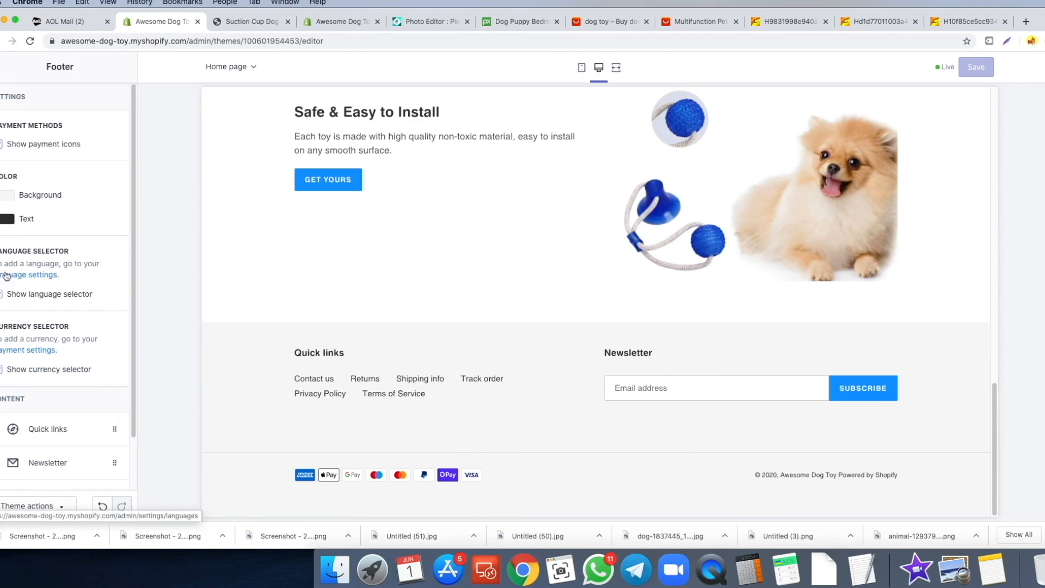
left_click(4, 202)
left_click_drag(33, 273, 2, 245)
left_click(83, 195)
left_click(7, 218)
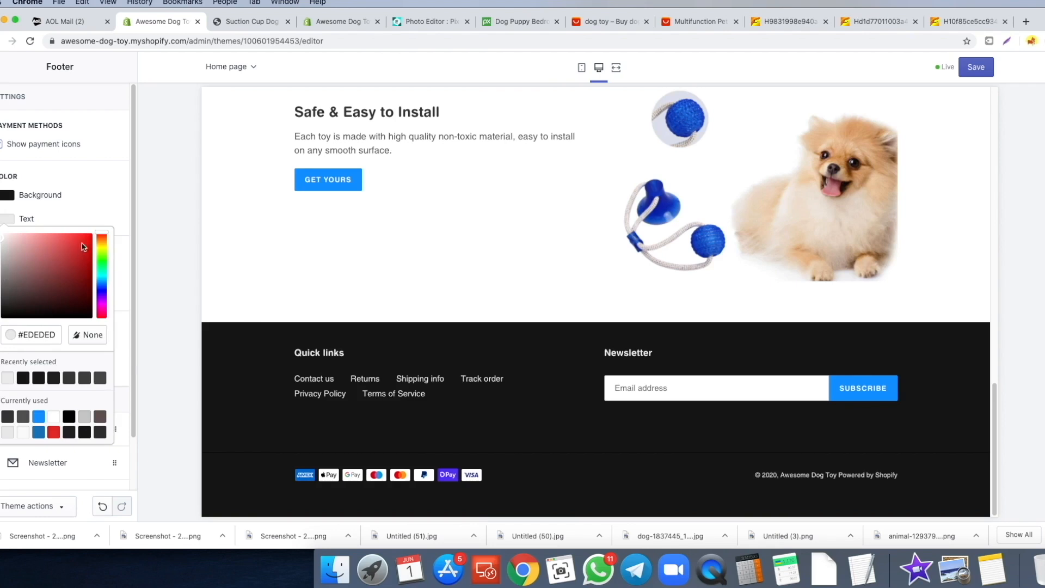
left_click(114, 229)
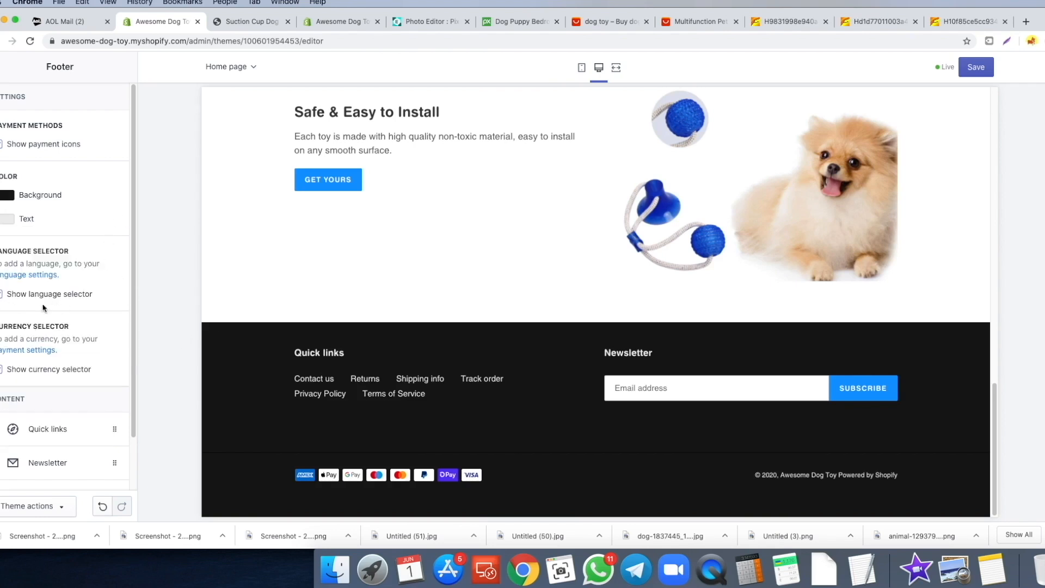
- Remove the newsletter block from the footer, leaving Quick links
scroll(6, 334, "down", 3)
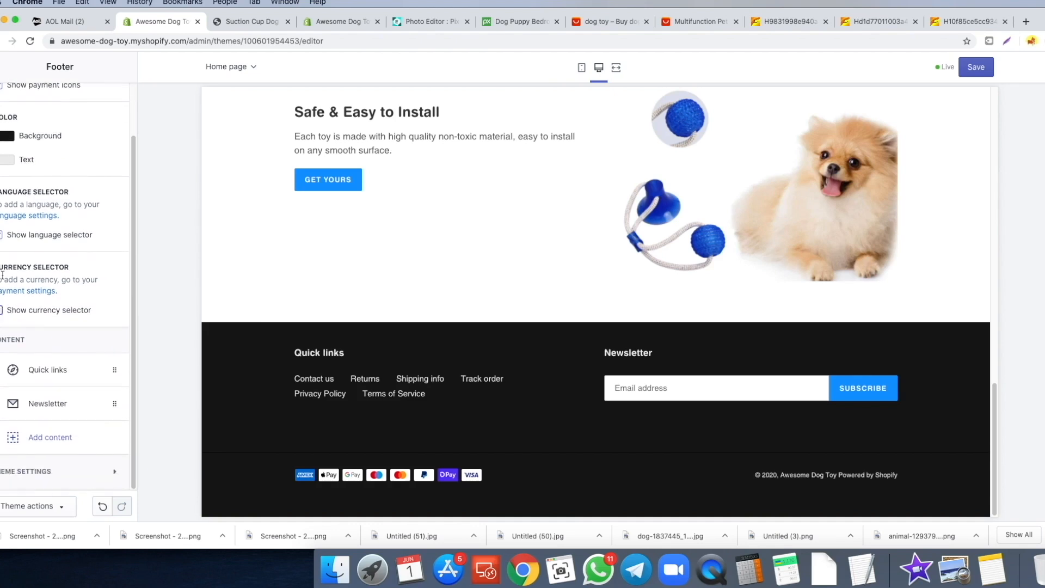
left_click(33, 369)
scroll(25, 305, "down", 5)
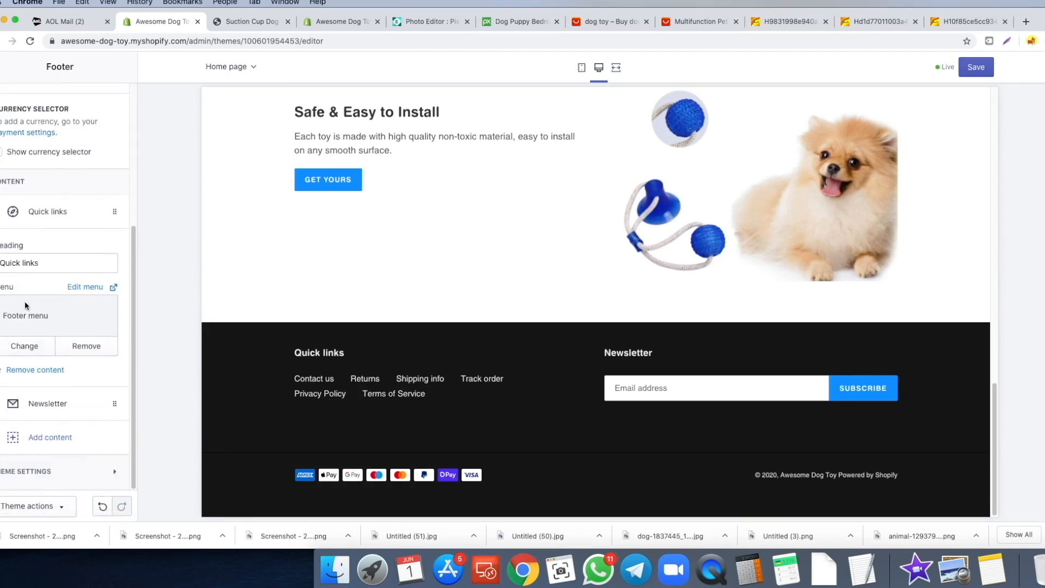
left_click(52, 406)
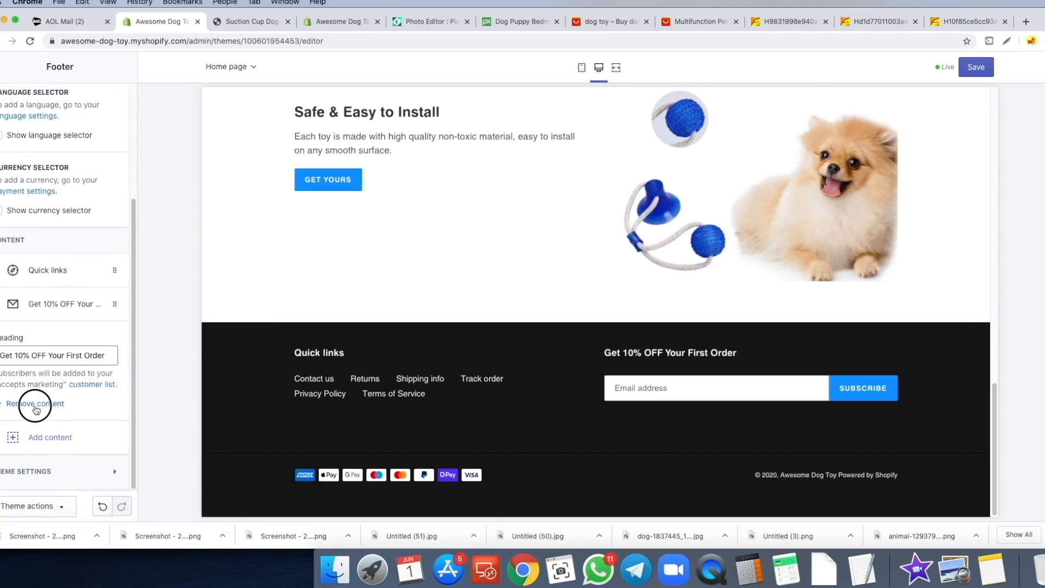
left_click(32, 404)
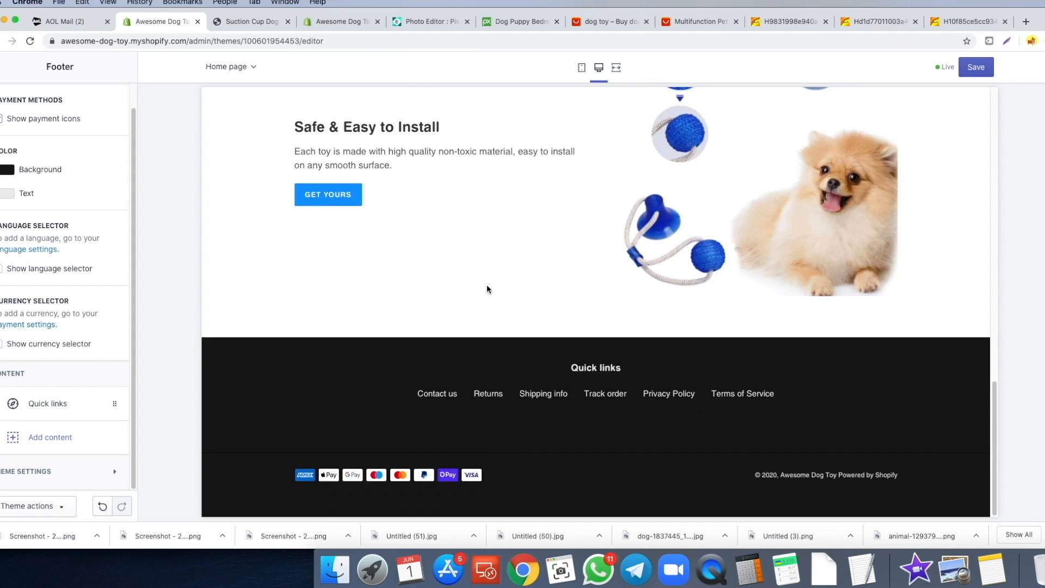
- Save the footer changes and switch to the Suction Cup Dog Toy product preview ($9.97)
scroll(550, 362, "up", 6)
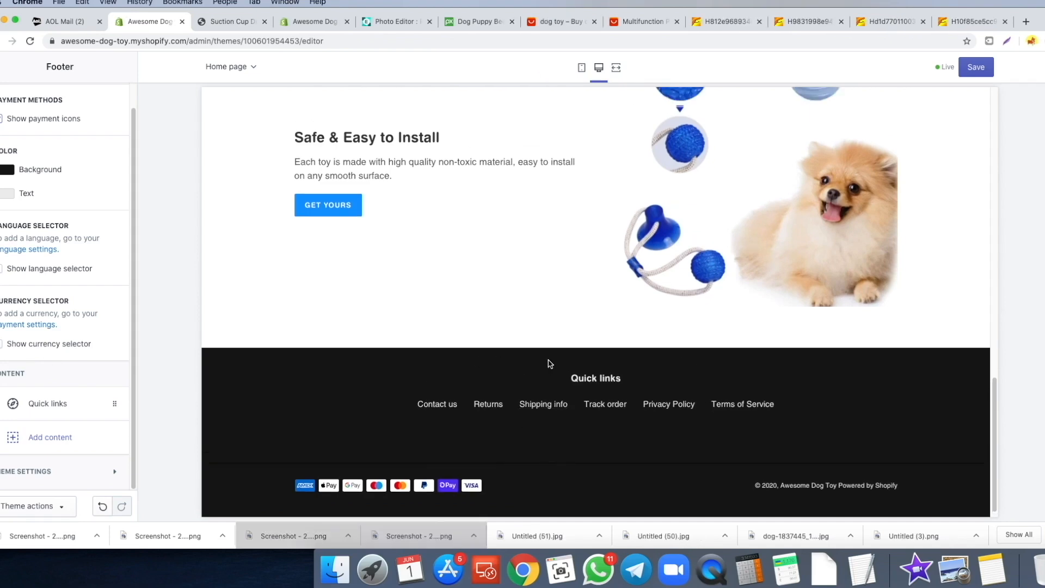
scroll(545, 359, "down", 6)
scroll(629, 309, "up", 4)
scroll(628, 310, "down", 4)
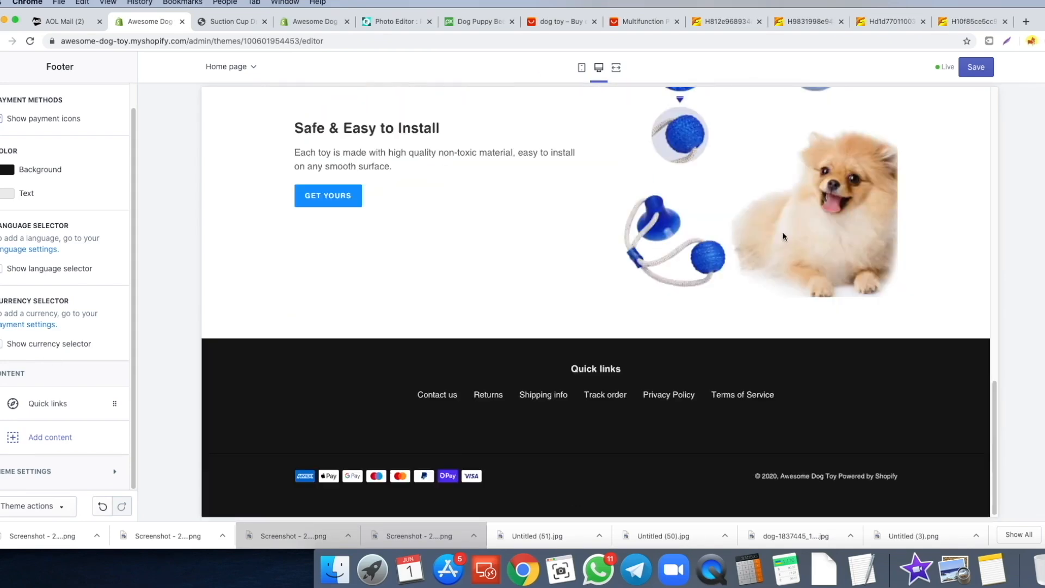
left_click(990, 73)
left_click(229, 21)
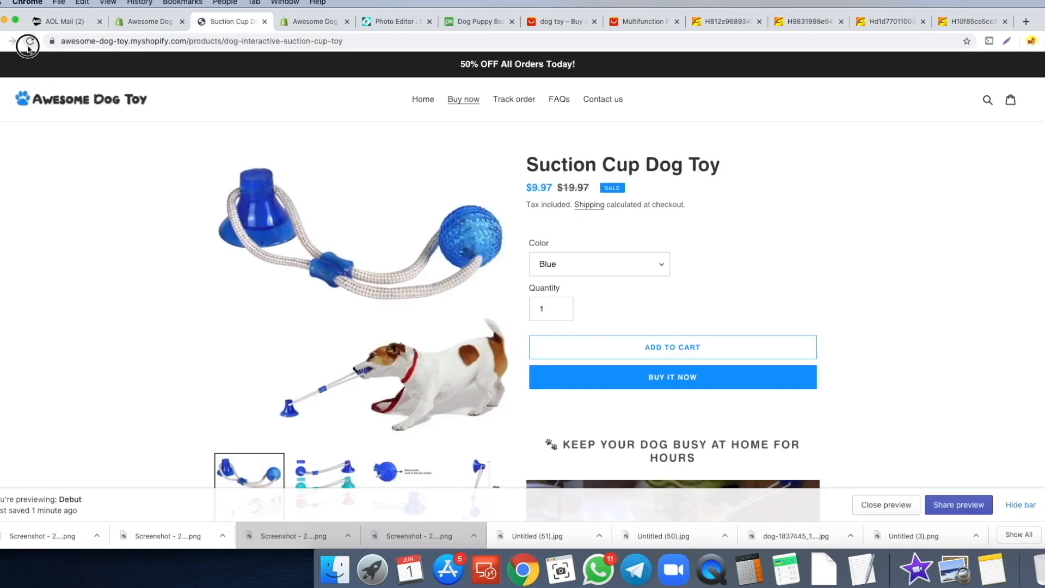
left_click(419, 100)
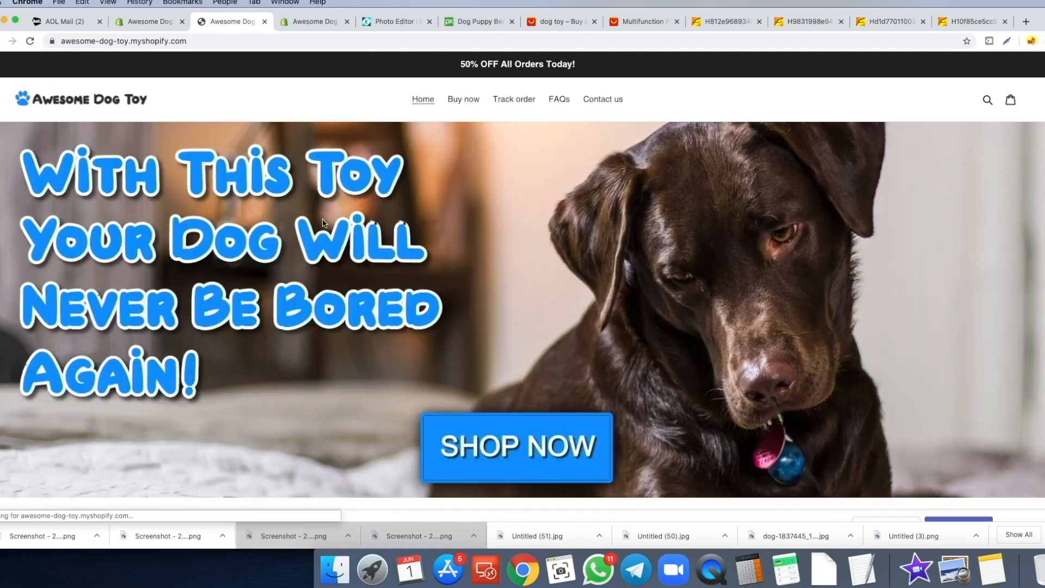
left_click(1038, 511)
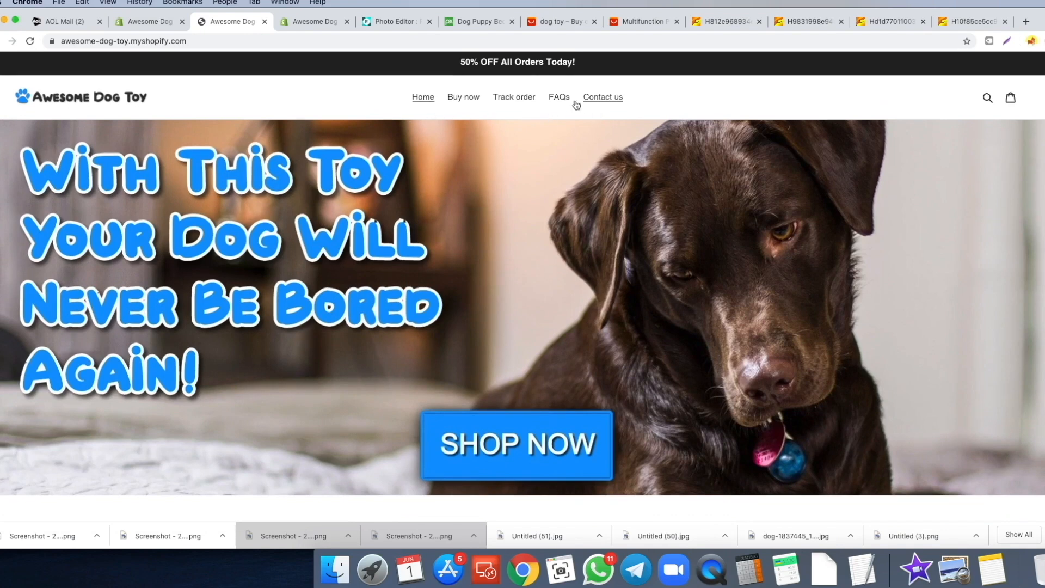
scroll(593, 105, "down", 10)
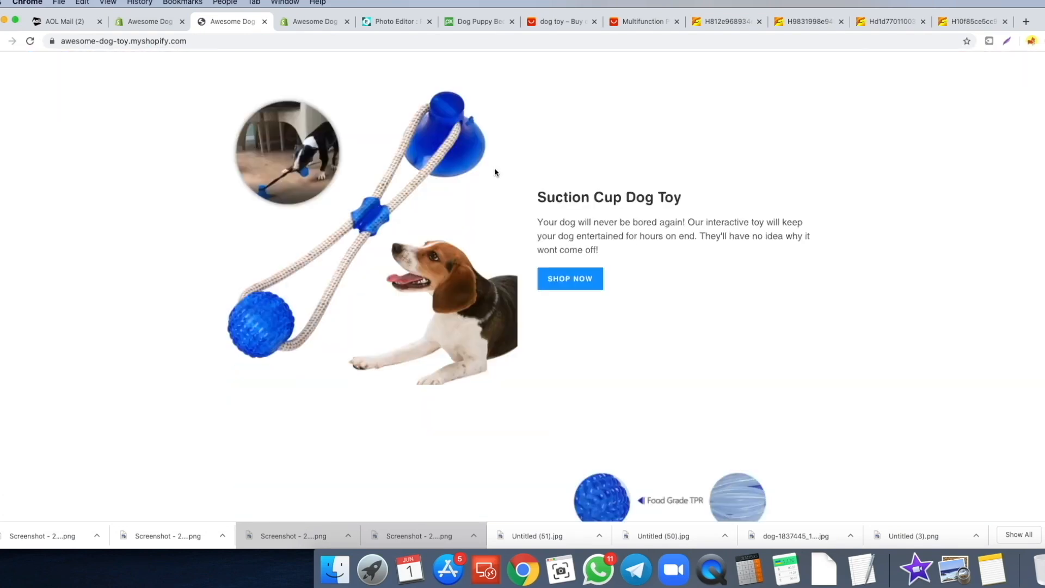
scroll(552, 197, "down", 6)
scroll(355, 150, "up", 4)
scroll(419, 122, "down", 5)
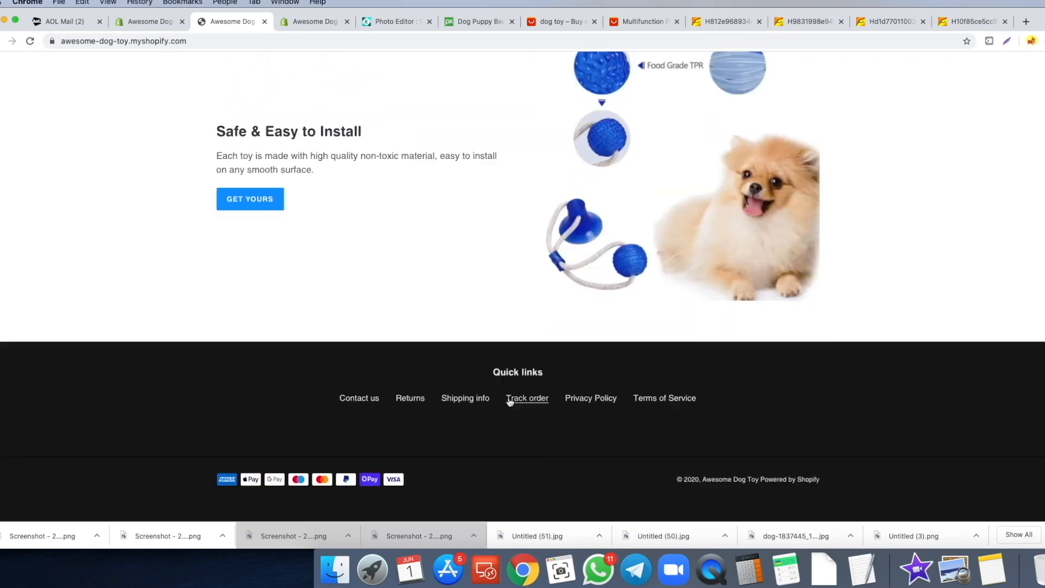
scroll(327, 261, "up", 15)
scroll(234, 205, "down", 5)
scroll(249, 203, "up", 5)
left_click(469, 99)
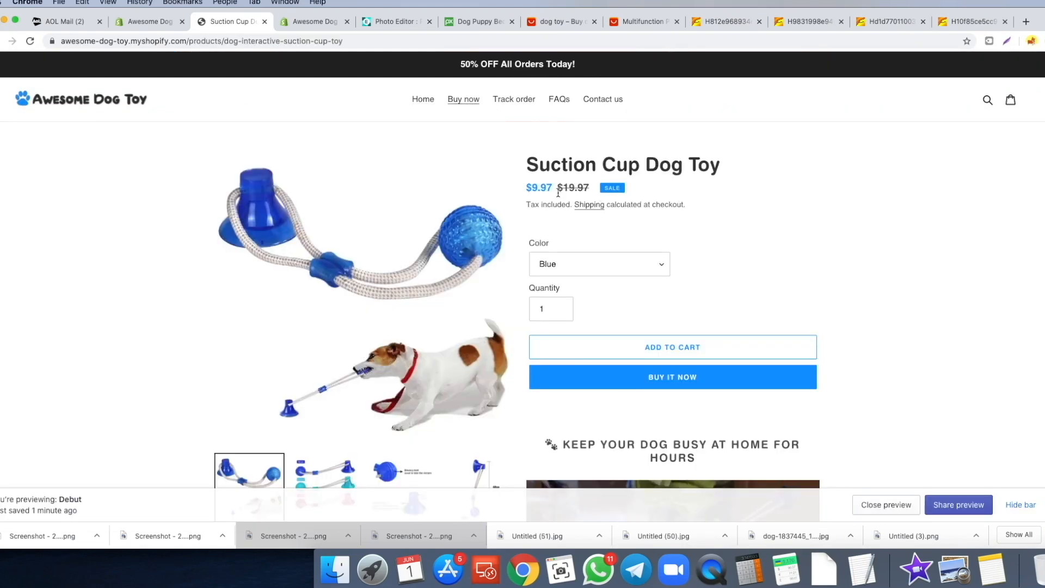
scroll(561, 186, "down", 1)
scroll(604, 171, "down", 2)
left_click(647, 152)
left_click(747, 154)
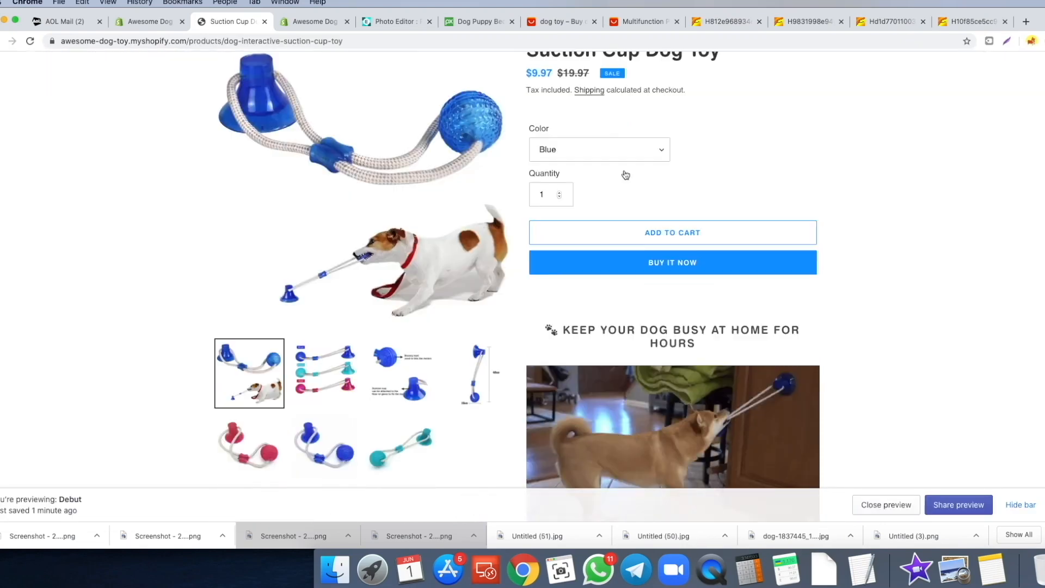
scroll(635, 173, "down", 1)
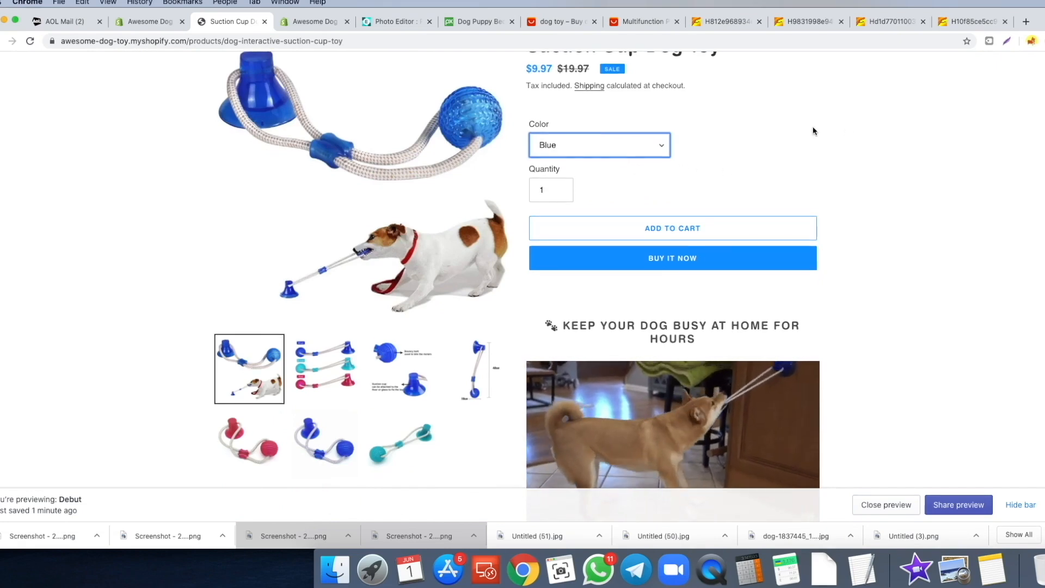
left_click(336, 343)
left_click(414, 359)
left_click(476, 366)
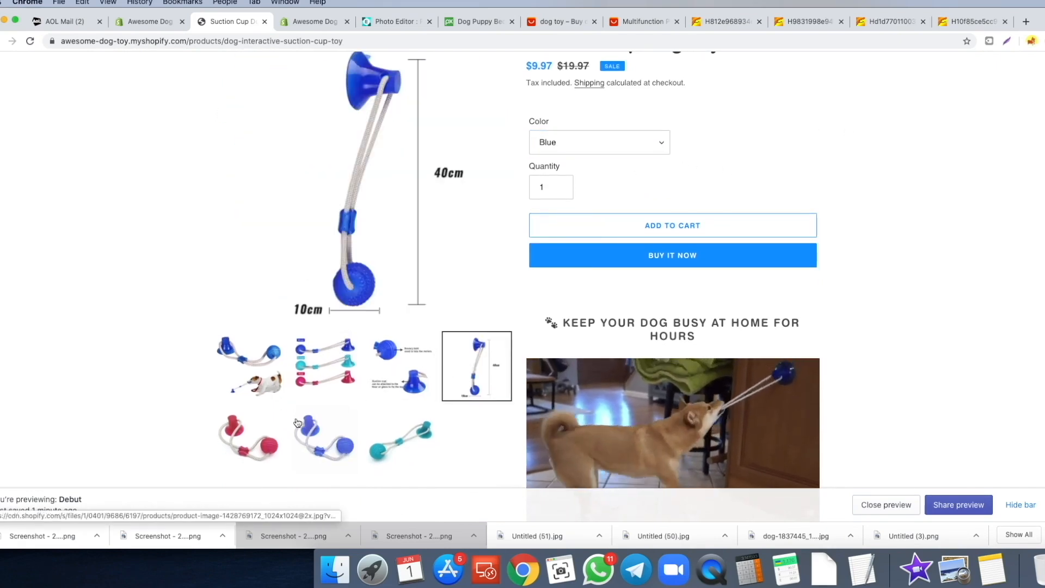
left_click(249, 366)
scroll(945, 225, "down", 4)
scroll(944, 225, "down", 10)
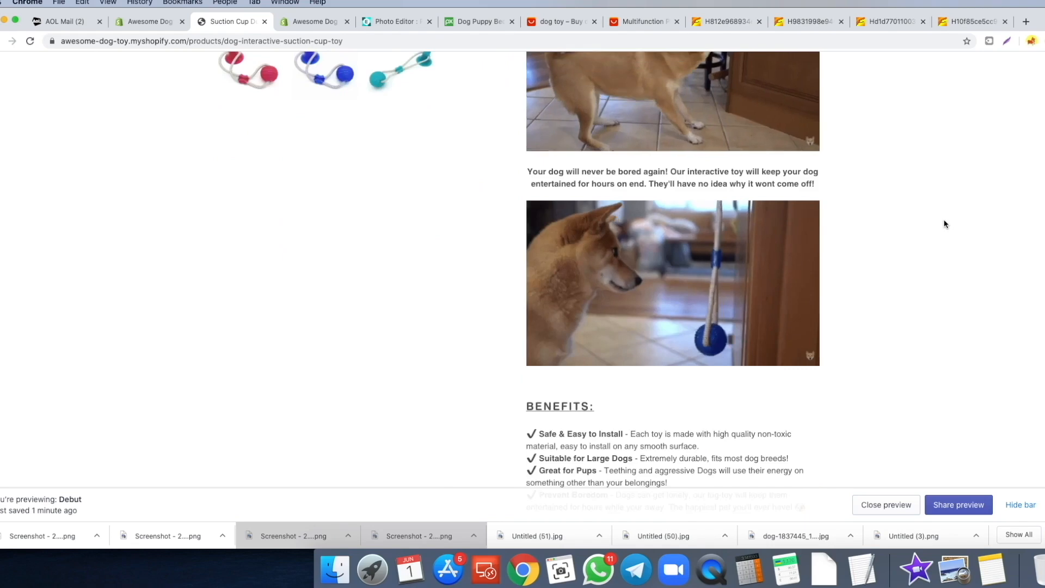
scroll(946, 224, "down", 15)
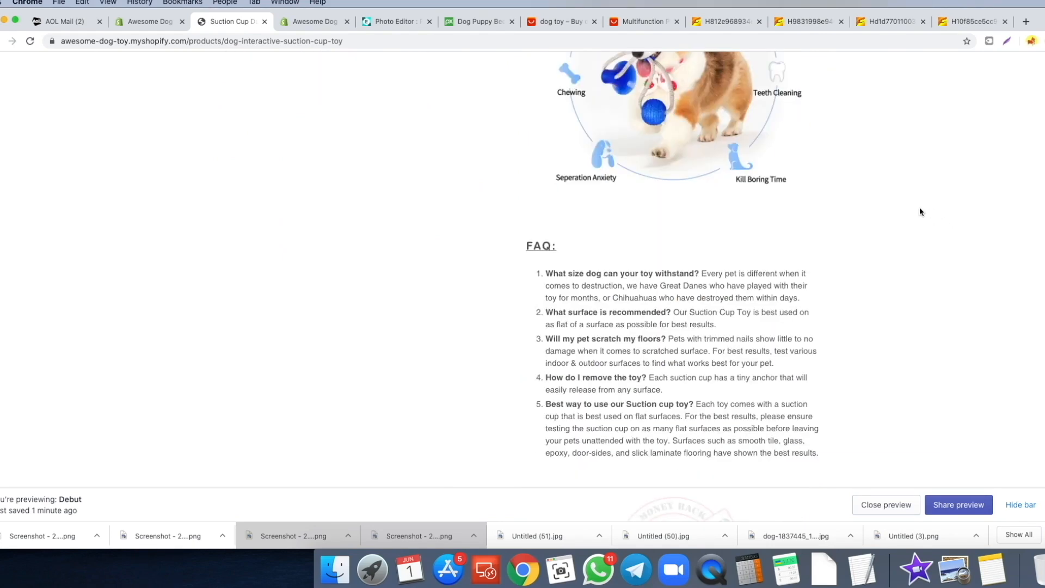
scroll(651, 218, "down", 4)
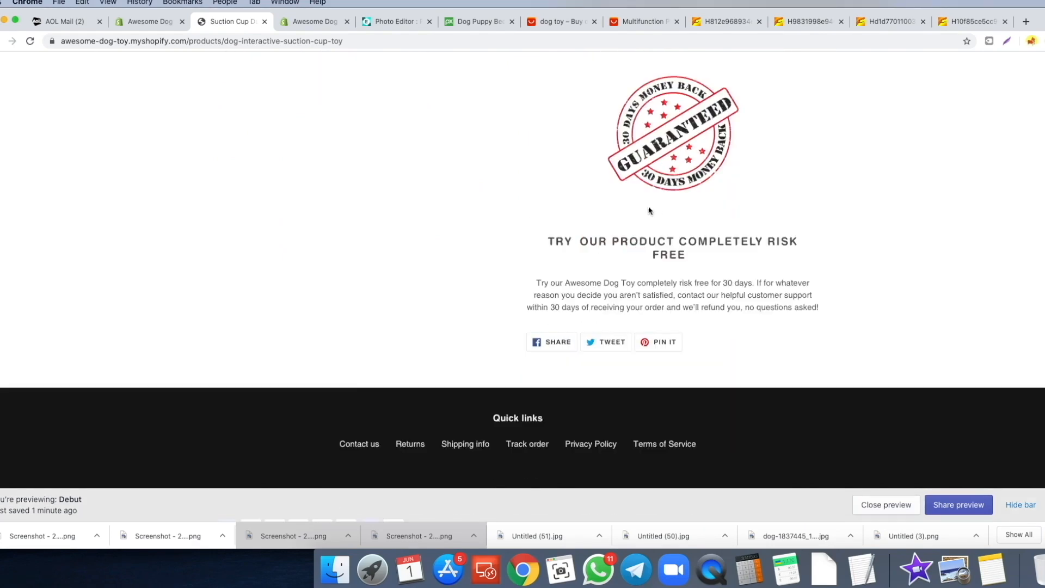
scroll(788, 222, "up", 20)
right_click(789, 218)
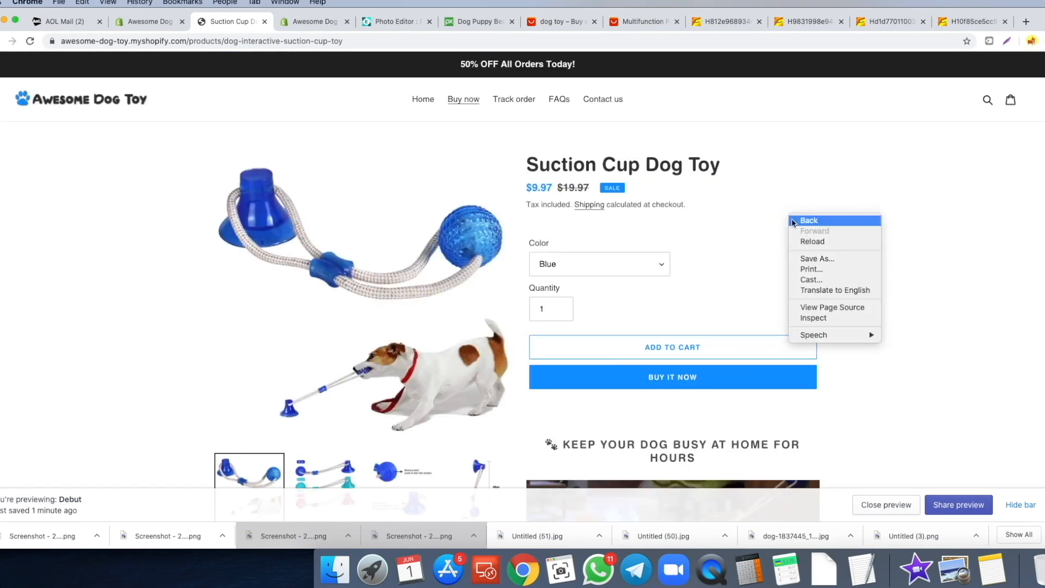
- Review the Suction Cup Dog Toy page in mobile device view, then return to the theme editor
left_click(818, 317)
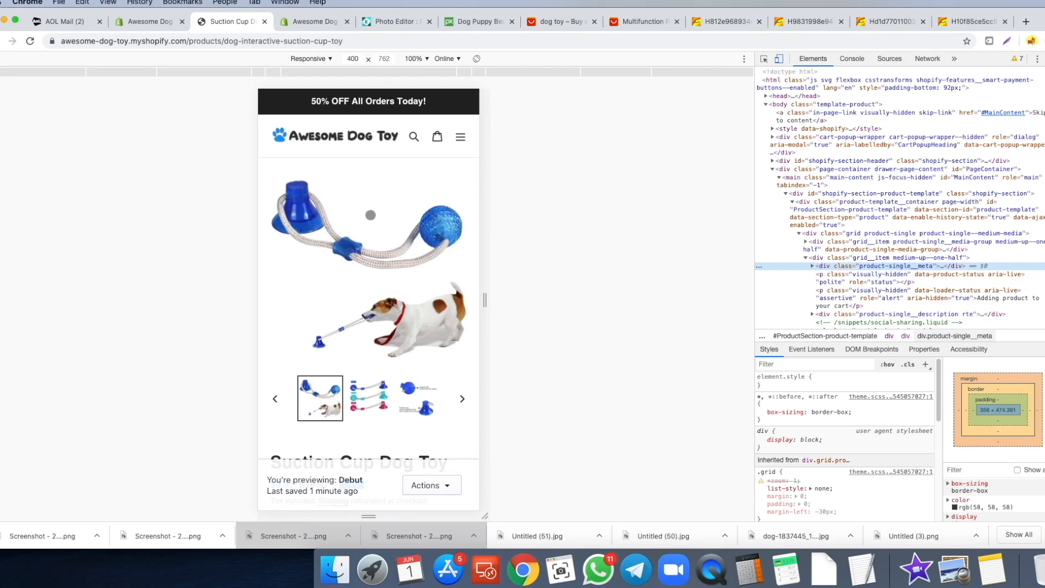
scroll(354, 142, "down", 5)
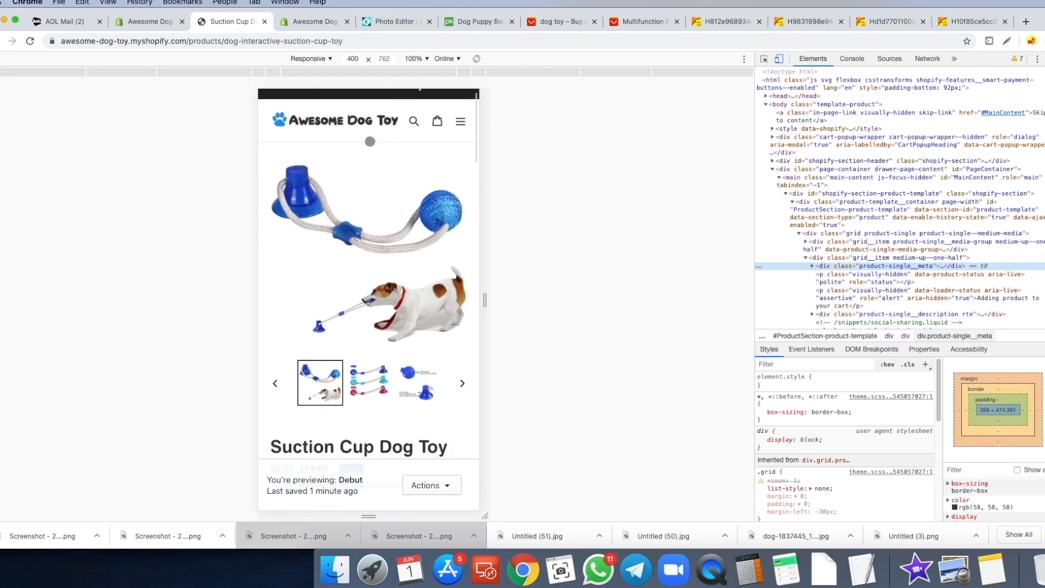
scroll(354, 181, "down", 3)
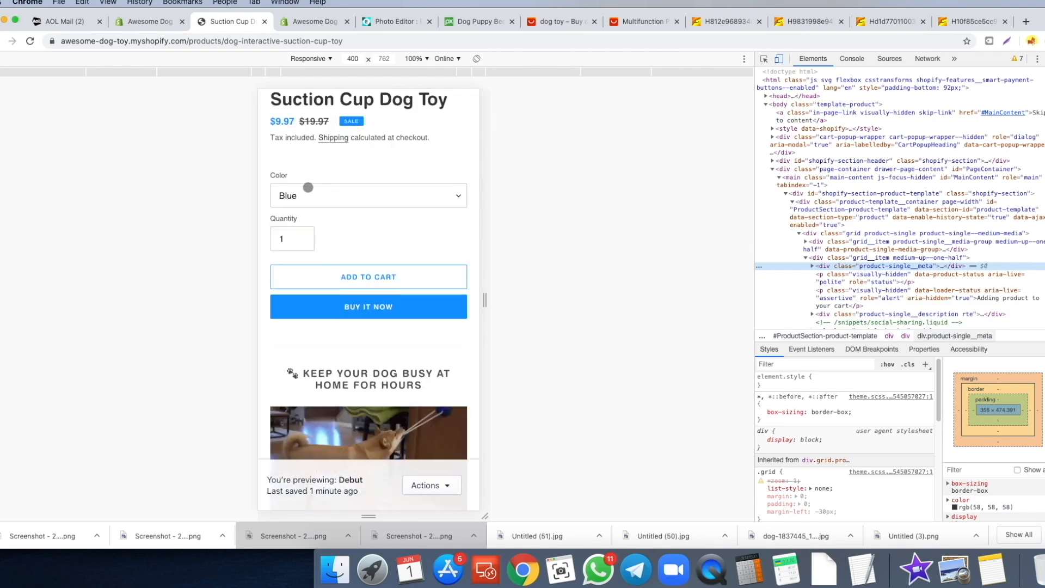
scroll(302, 162, "down", 1)
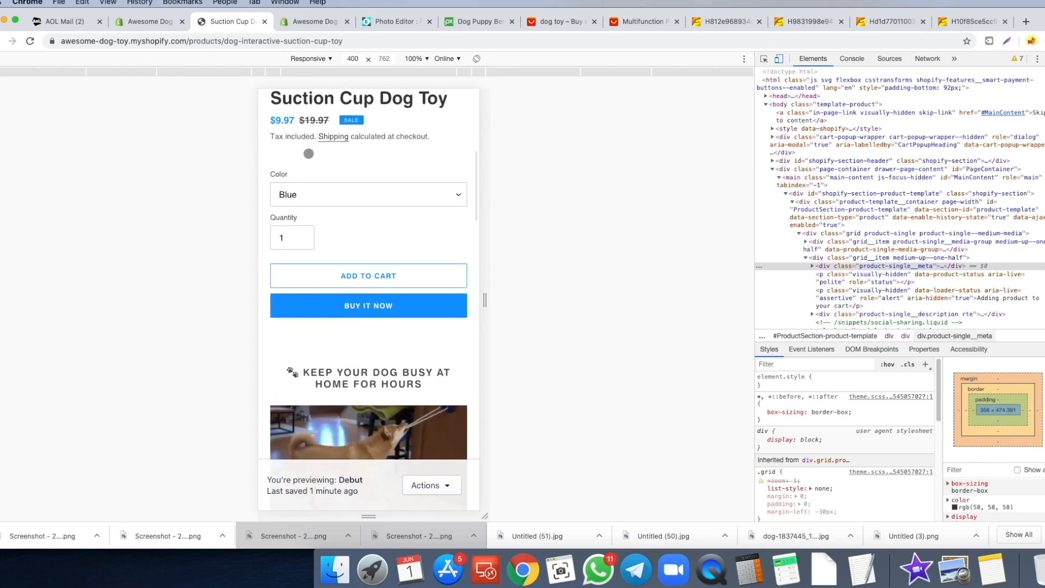
scroll(375, 158, "down", 7)
scroll(357, 170, "up", 3)
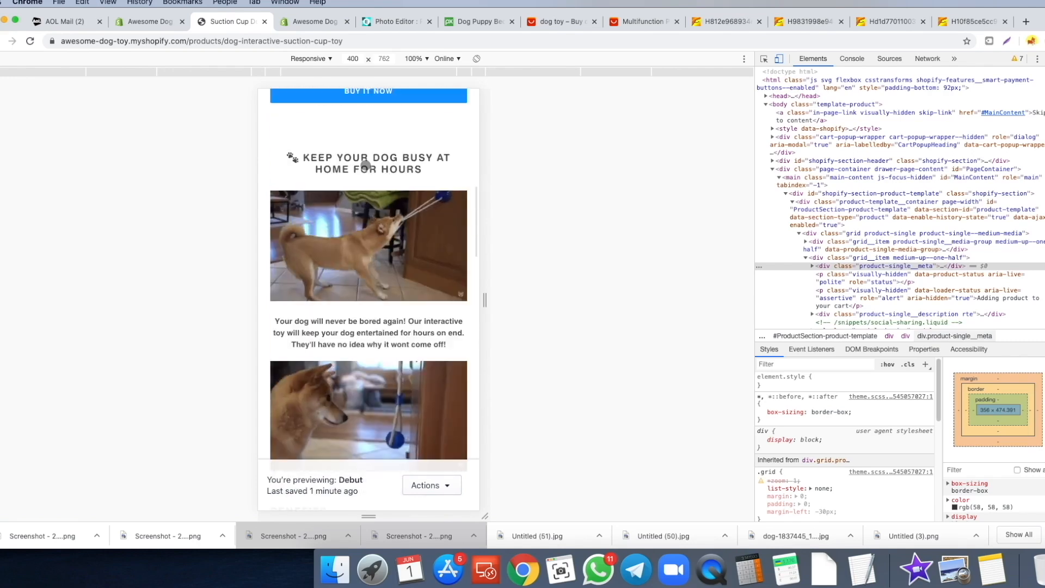
scroll(362, 163, "down", 3)
scroll(362, 162, "down", 6)
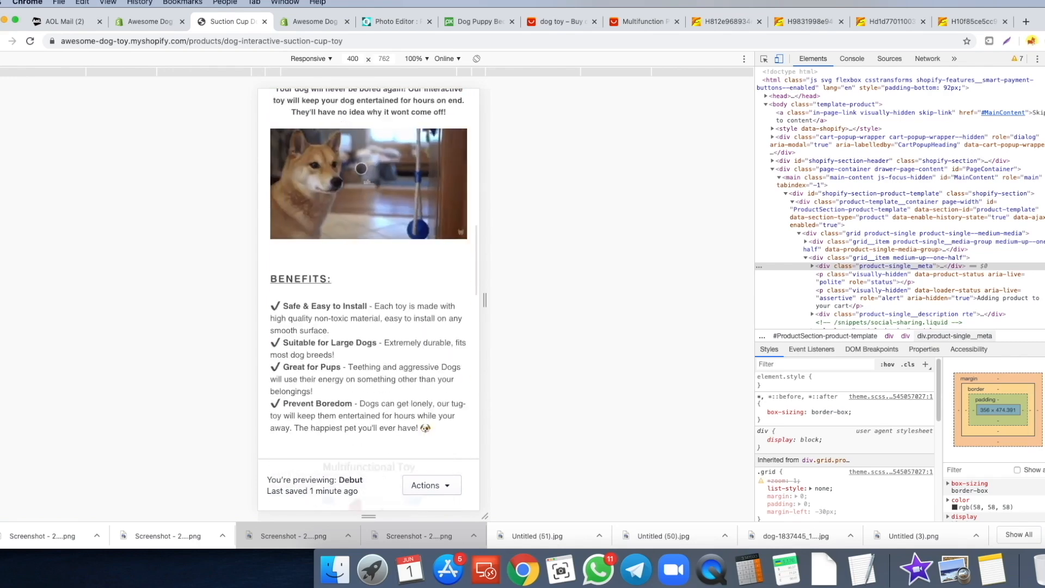
scroll(358, 173, "down", 9)
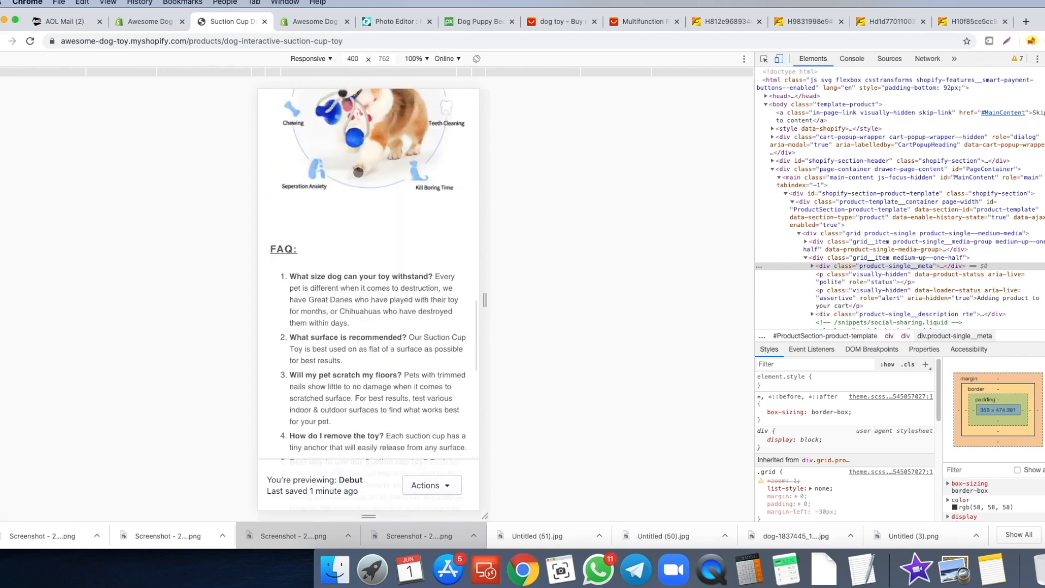
scroll(366, 191, "down", 10)
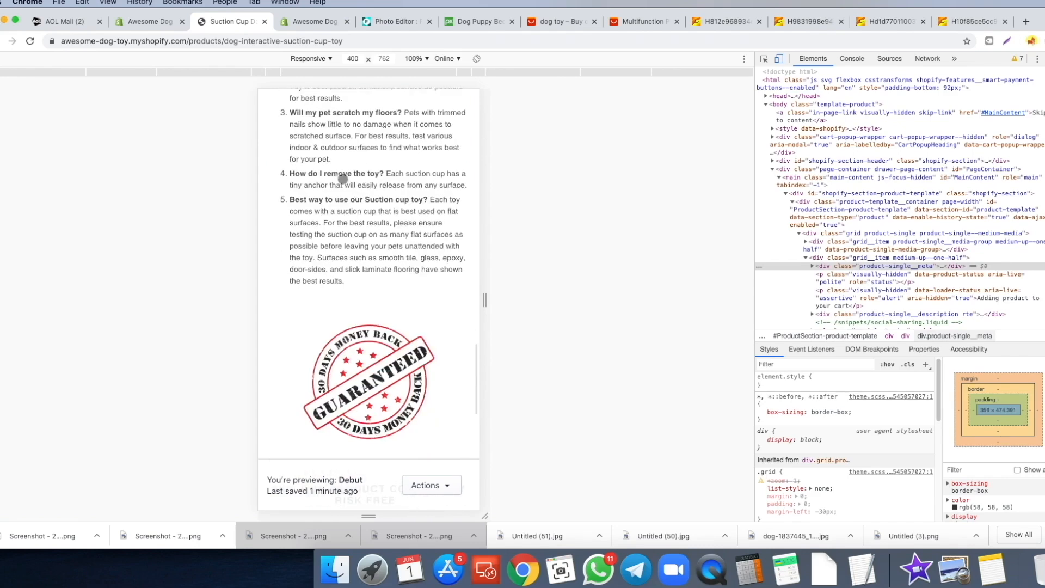
scroll(357, 210, "down", 2)
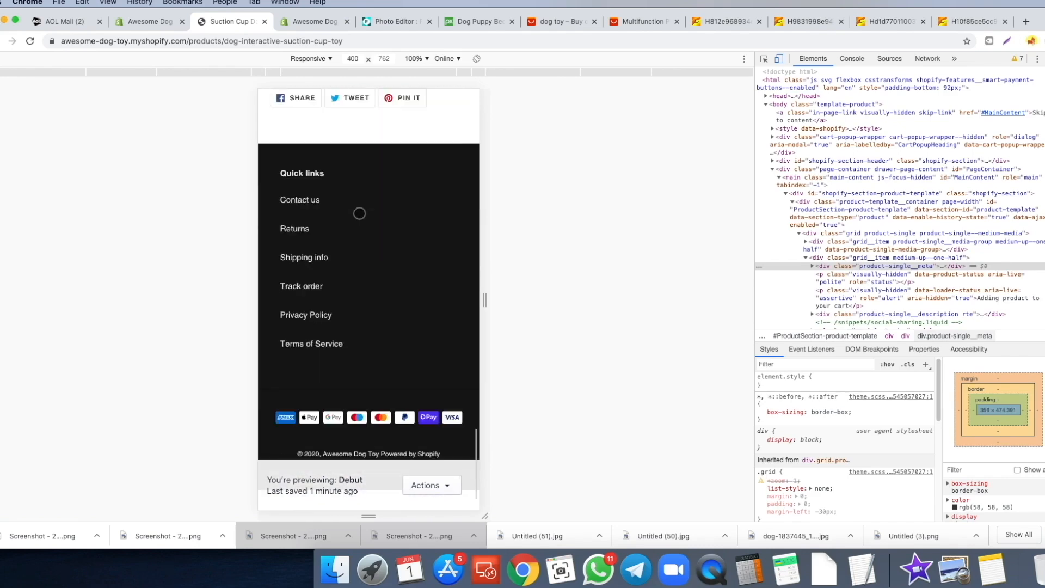
scroll(351, 206, "up", 20)
scroll(344, 203, "down", 2)
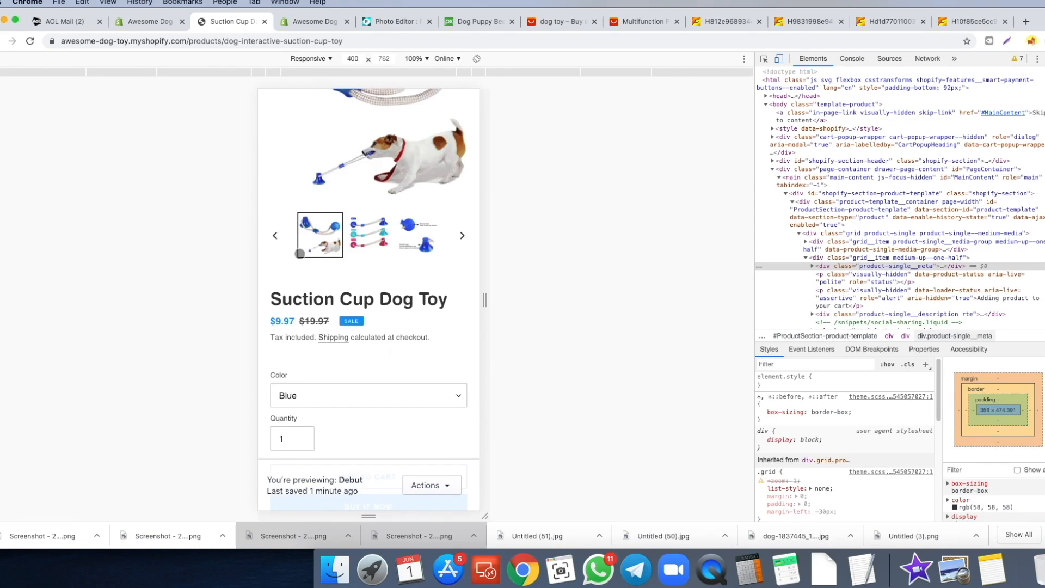
left_click(151, 25)
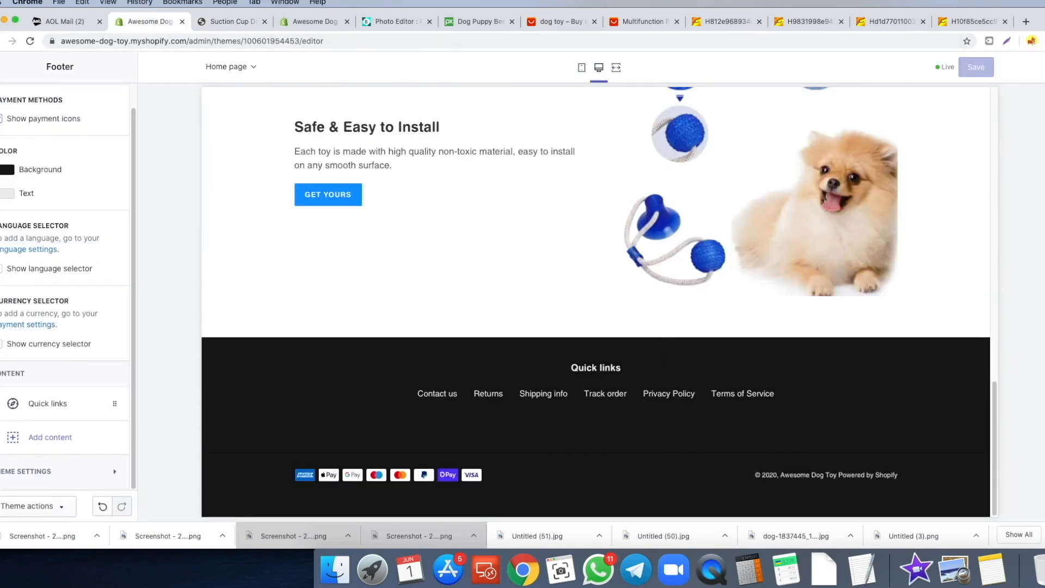
- Leave the theme editor and open Edit languages for the Debut theme
left_click(2, 67)
left_click(3, 67)
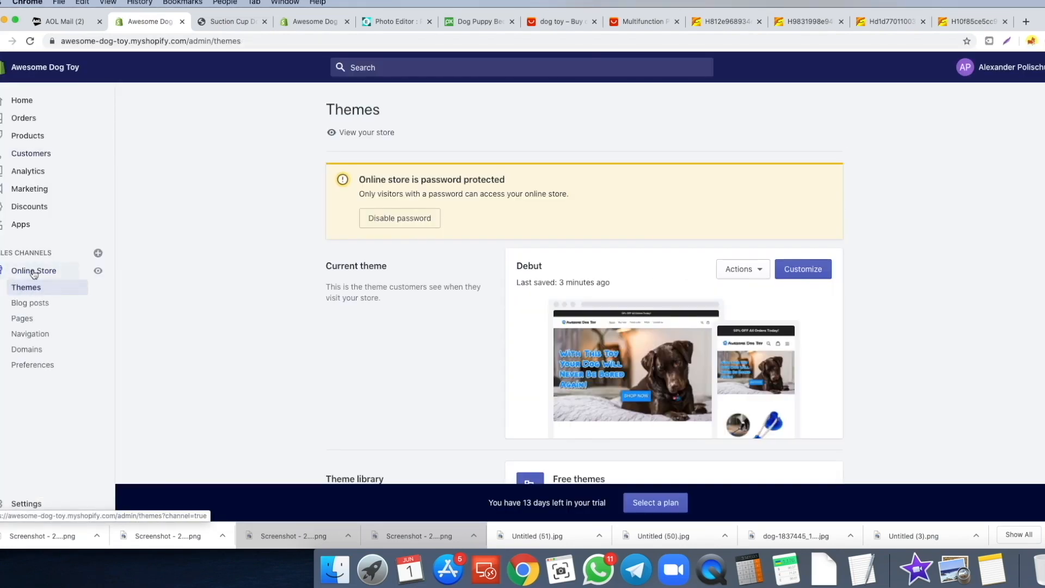
left_click(760, 272)
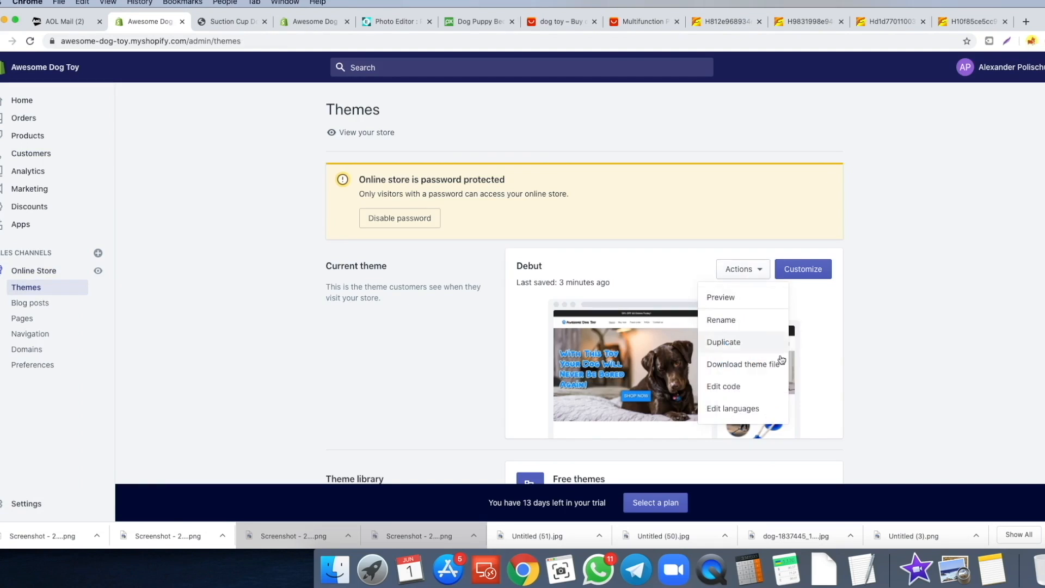
left_click(749, 415)
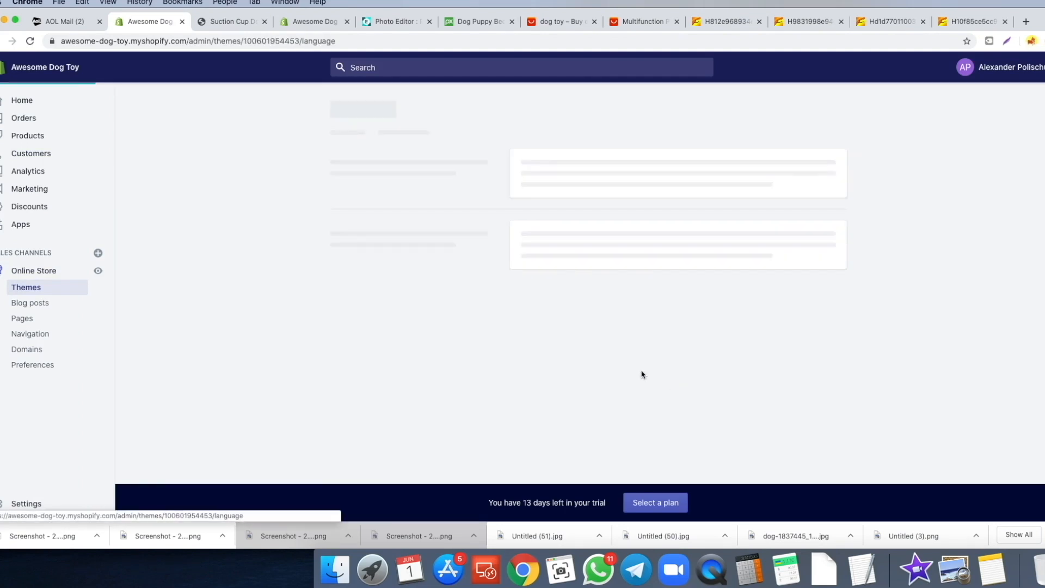
- Search 'tax inclu' and blank the three Tax included translation texts
type("tax included")
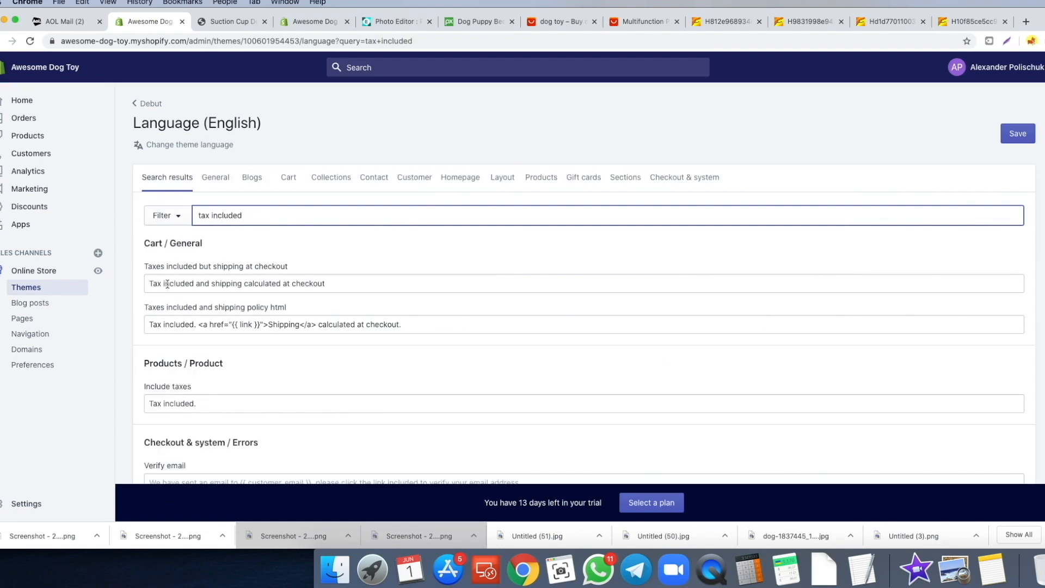
left_click(154, 274)
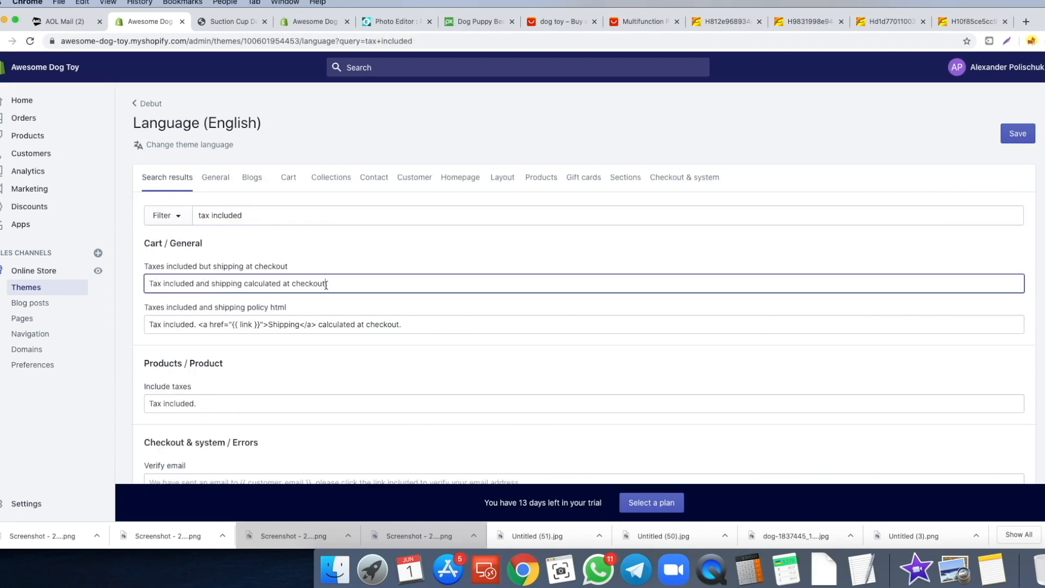
left_click_drag(326, 284, 147, 284)
key("BackSpace")
left_click_drag(402, 324, 134, 325)
key("BackSpace")
scroll(132, 340, "down", 2)
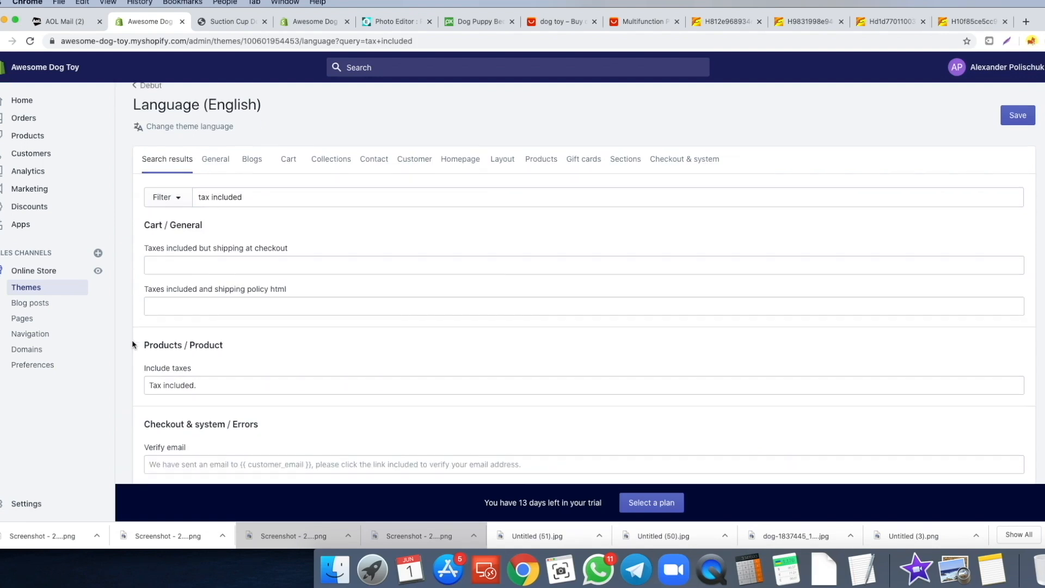
left_click_drag(200, 366, 138, 363)
key("BackSpace")
left_click(136, 362)
- Check the product preview, still reading 'Tax included. Shipping calculated at checkout.'
scroll(135, 362, "down", 1)
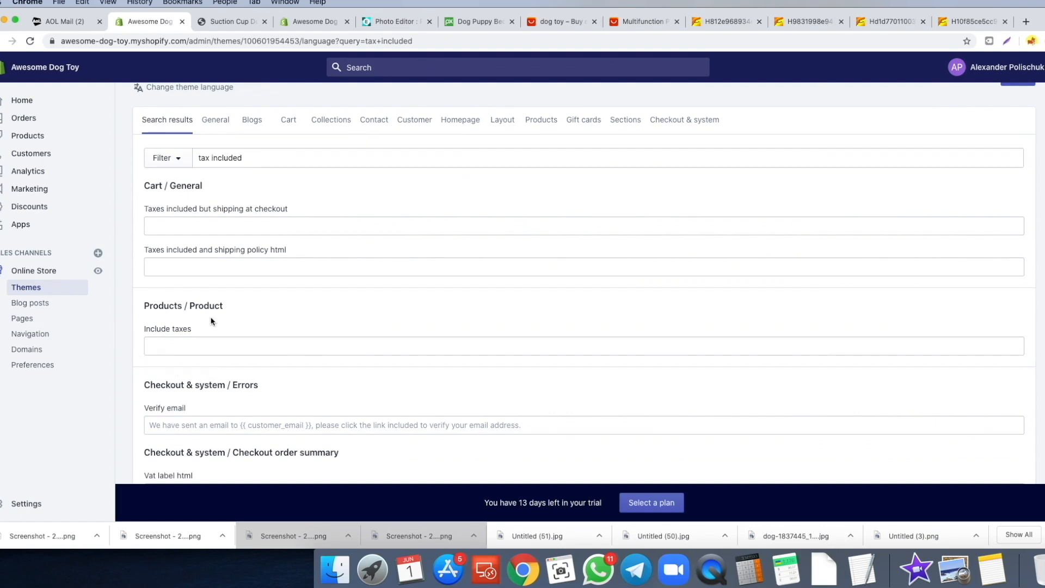
scroll(212, 322, "down", 2)
scroll(191, 288, "up", 1)
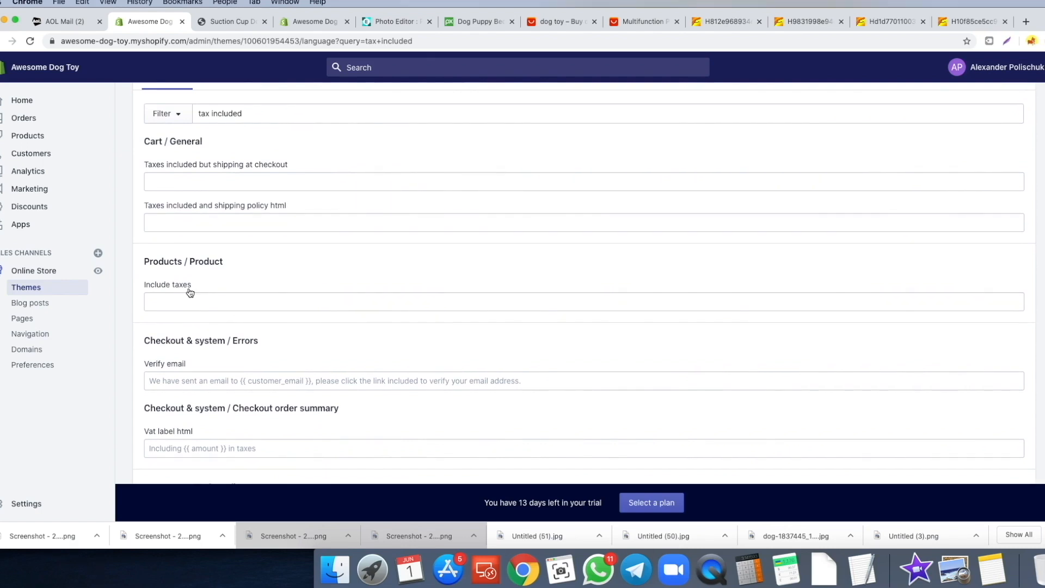
left_click(220, 25)
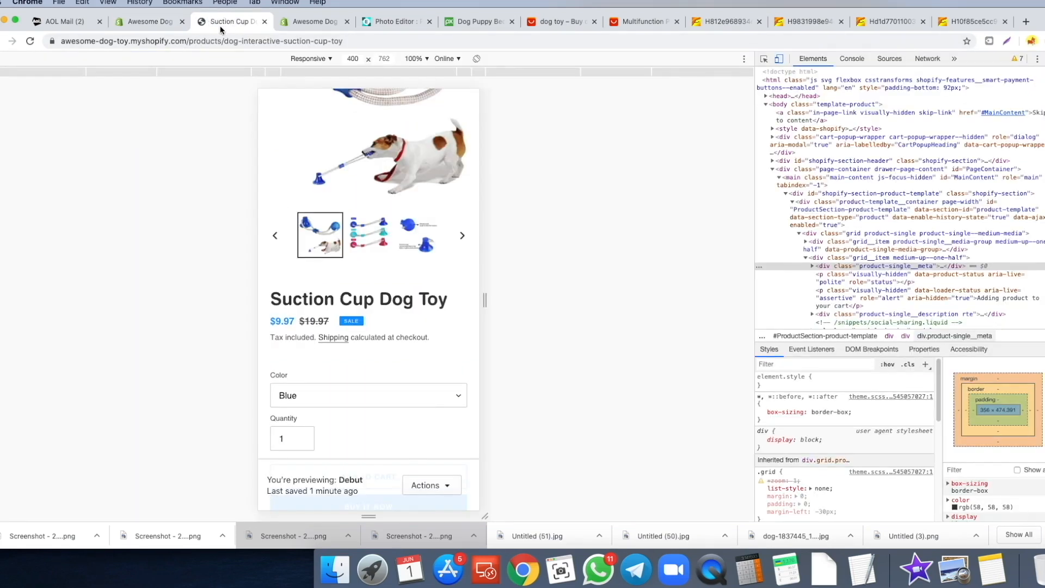
- Back in the language editor, search translations for 'shipping calculated'
scroll(406, 110, "up", 3)
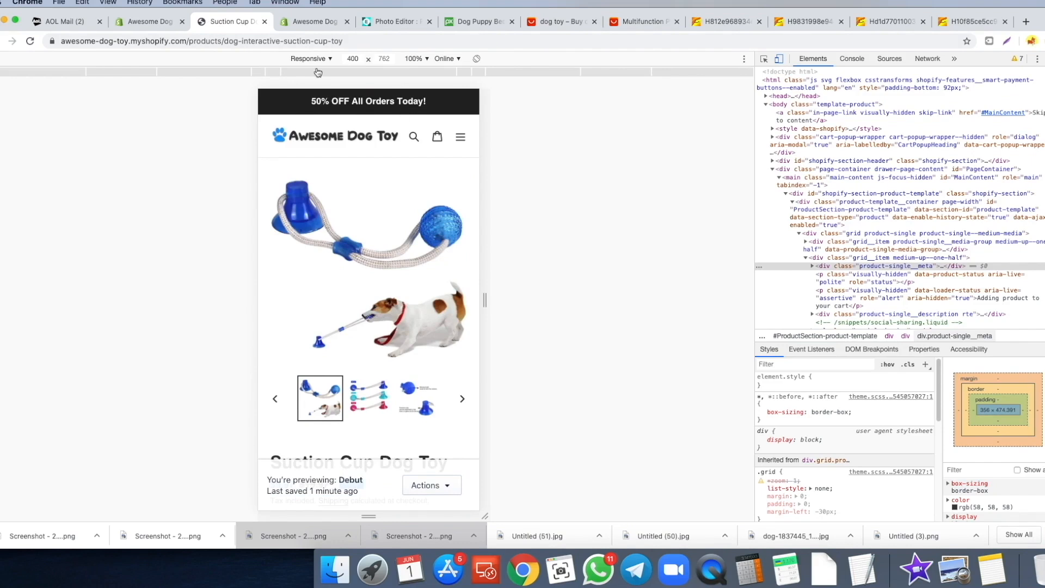
scroll(354, 301, "down", 4)
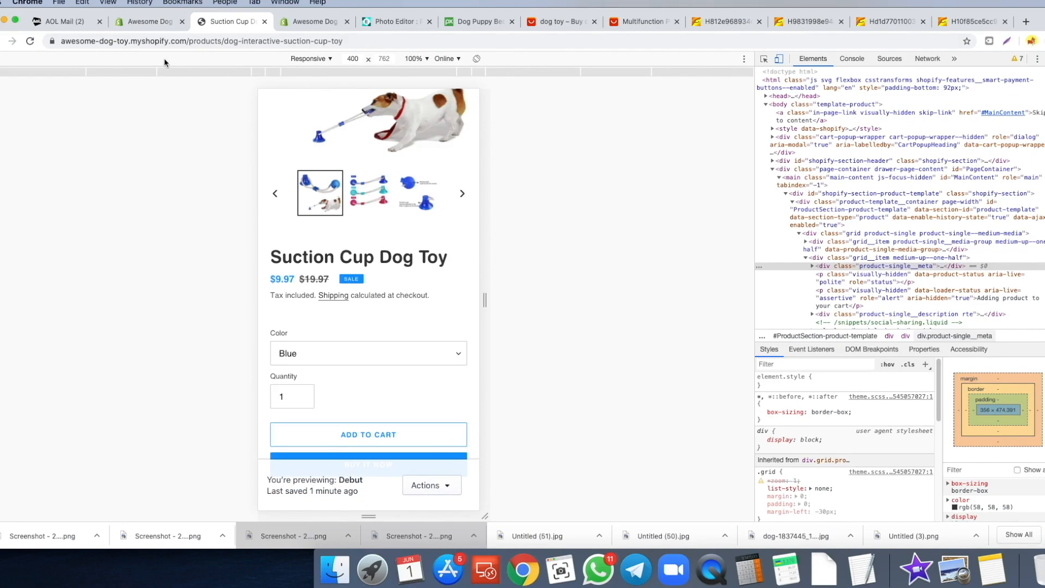
left_click(147, 23)
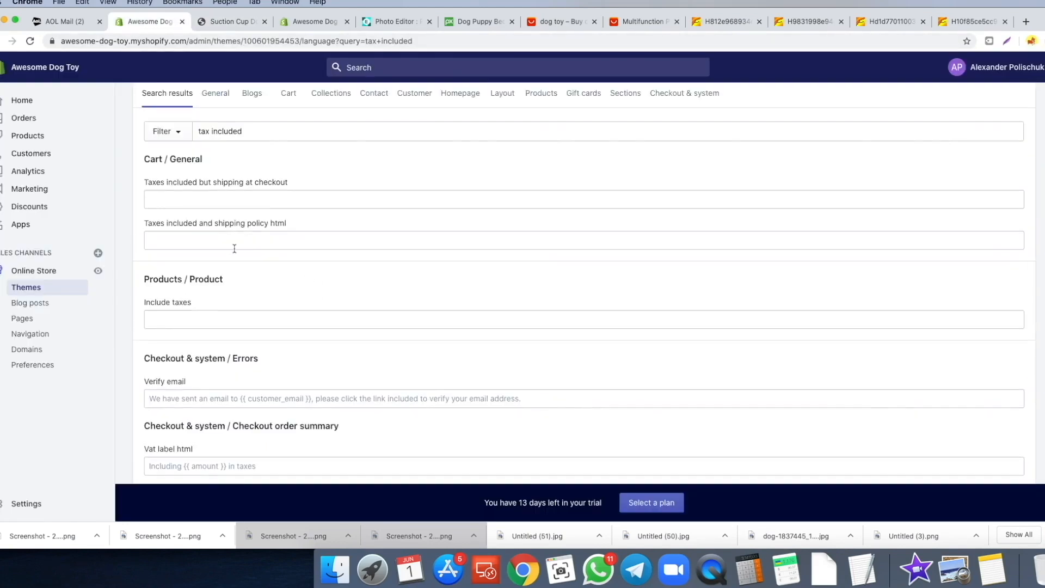
scroll(239, 245, "up", 3)
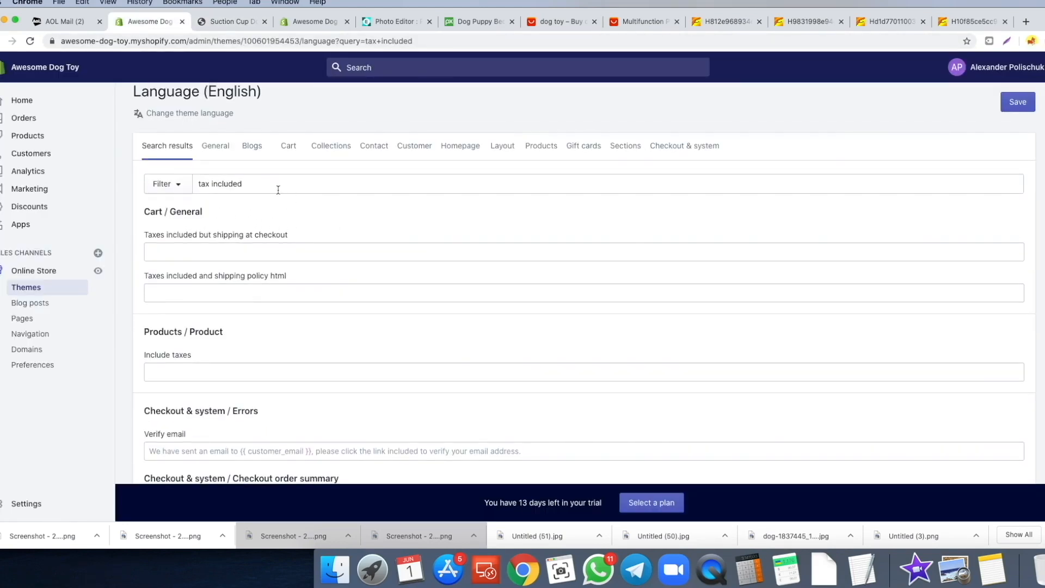
left_click_drag(277, 186, 190, 175)
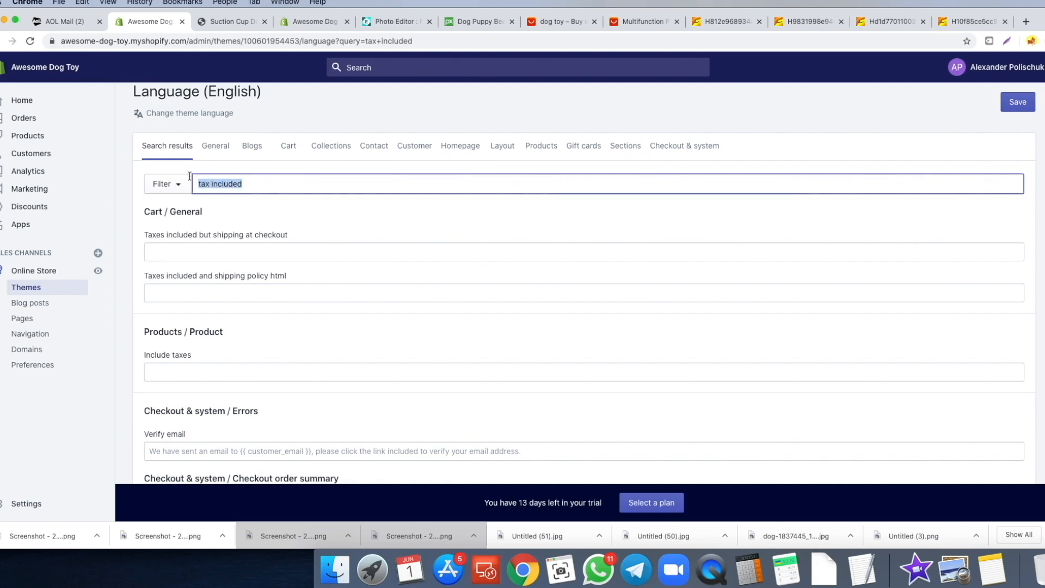
type("sh")
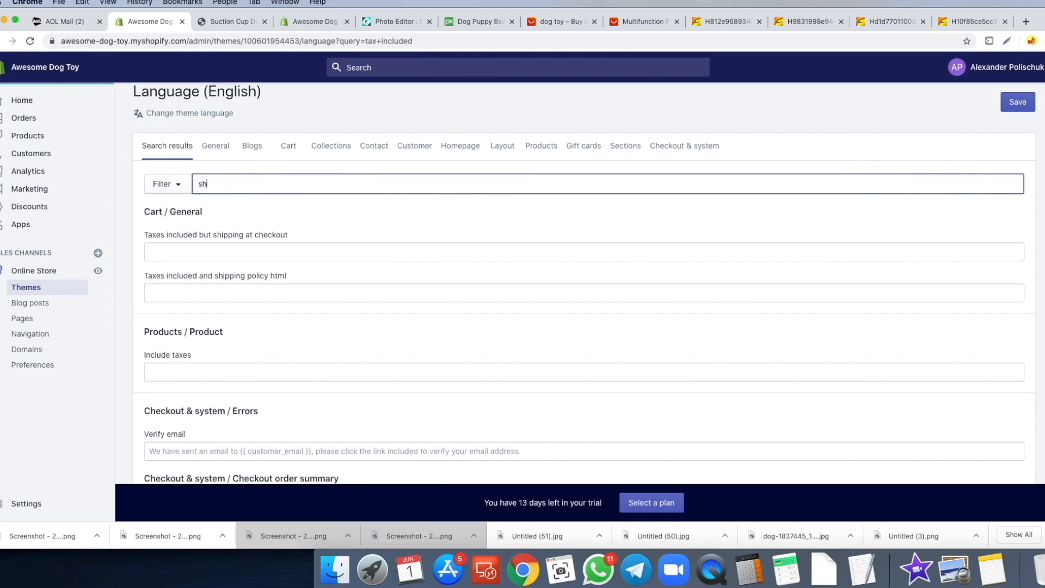
type("ipping calculated")
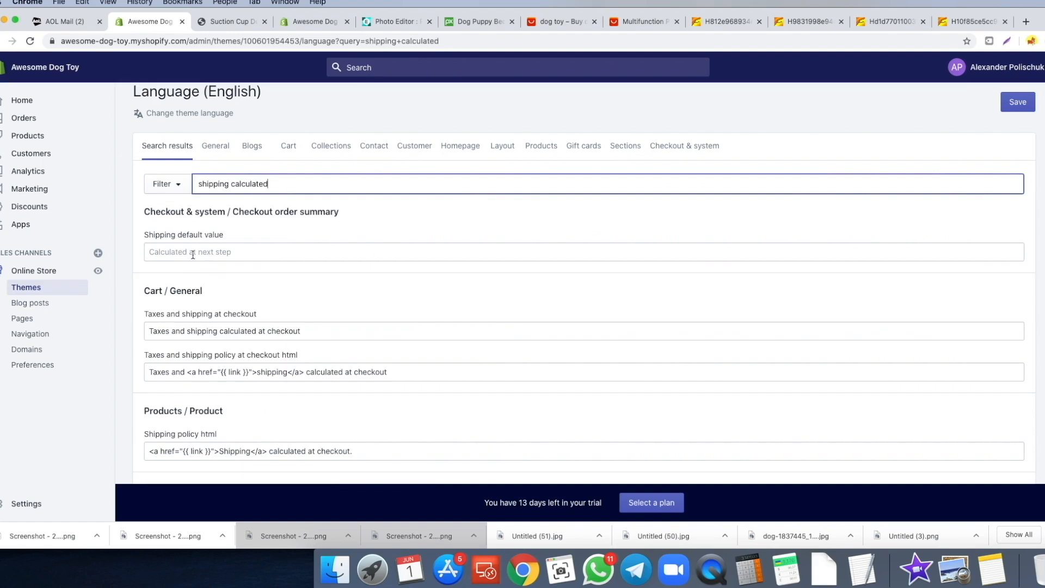
left_click(248, 255)
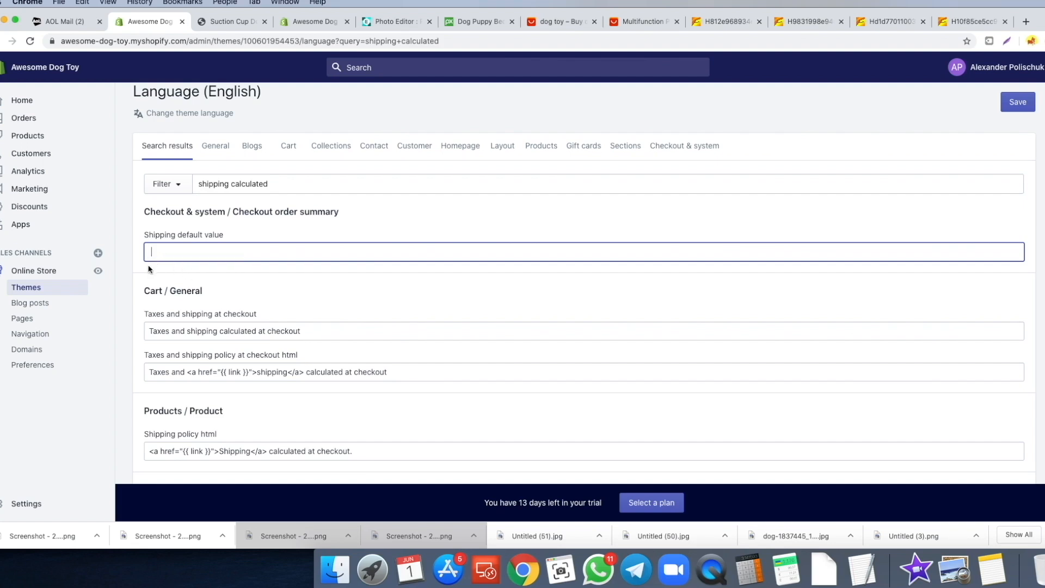
- Clear the taxes-and-shipping, shipping policy and Shipping policy html texts, then save
scroll(149, 268, "down", 3)
left_click_drag(151, 256, 309, 253)
key("BackSpace")
left_click_drag(398, 296, 143, 298)
key("BackSpace")
scroll(137, 304, "down", 3)
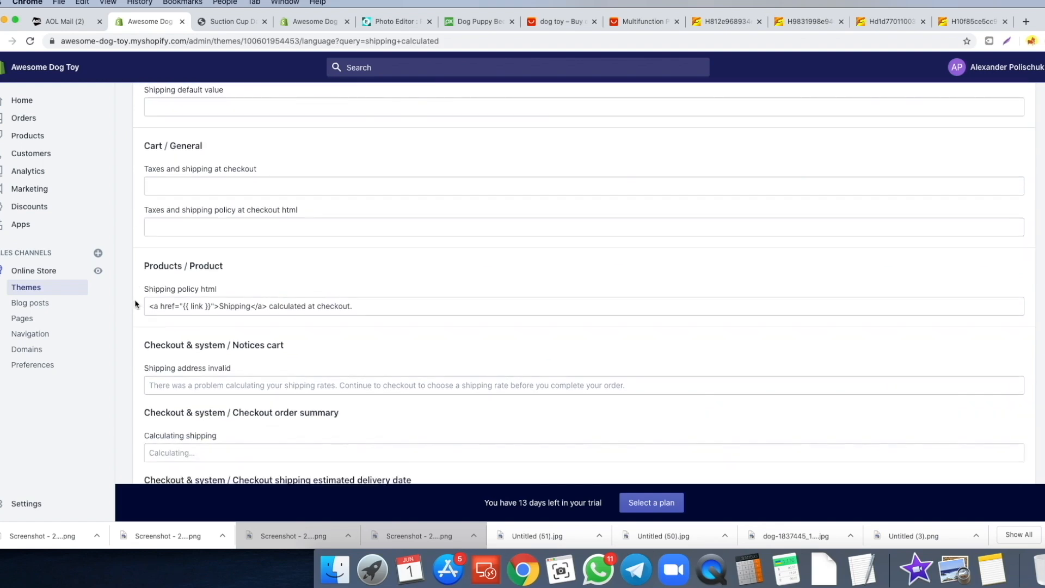
triple_click(149, 293)
key("BackSpace")
scroll(136, 294, "down", 2)
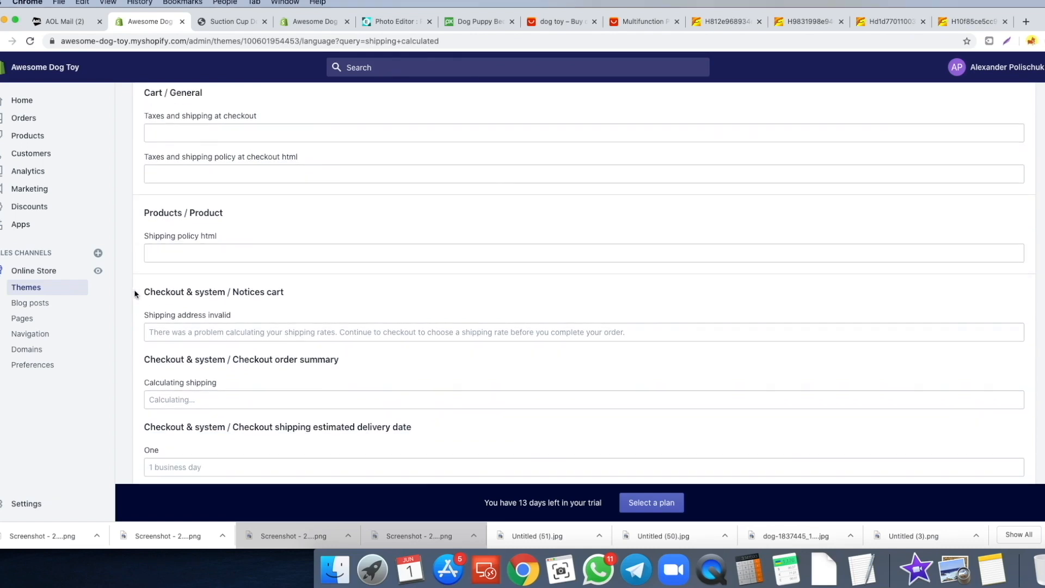
scroll(135, 294, "down", 1)
scroll(842, 229, "up", 10)
left_click(1018, 134)
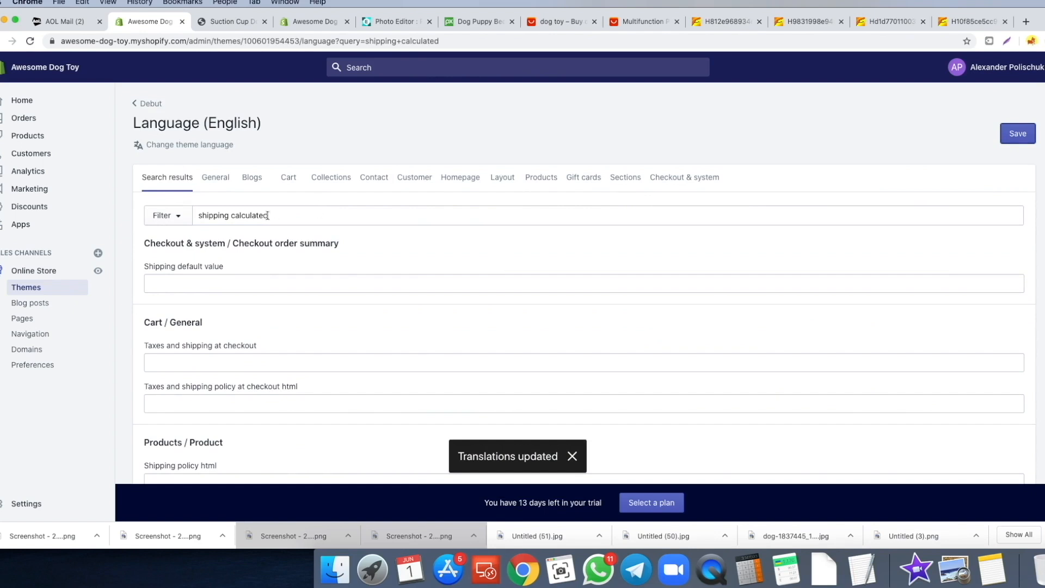
- Confirm in the product preview that the tax and shipping line is gone
left_click_drag(281, 216, 197, 213)
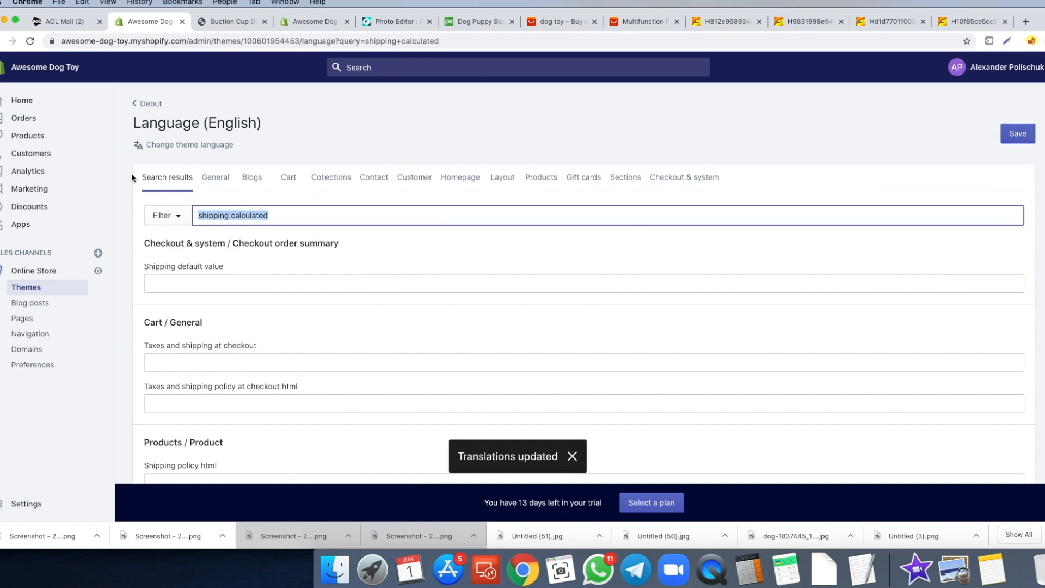
left_click(229, 21)
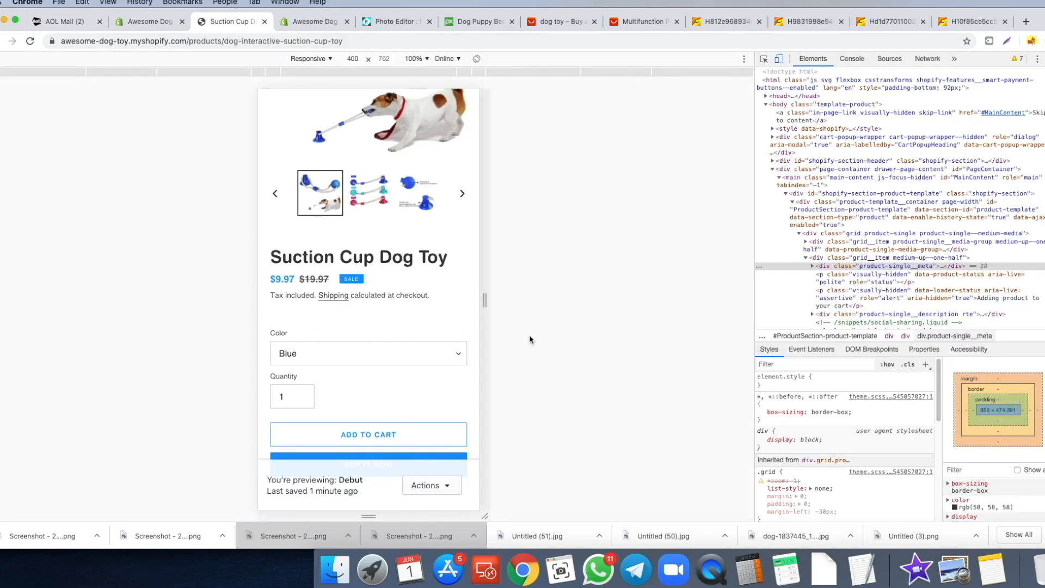
scroll(427, 336, "down", 15)
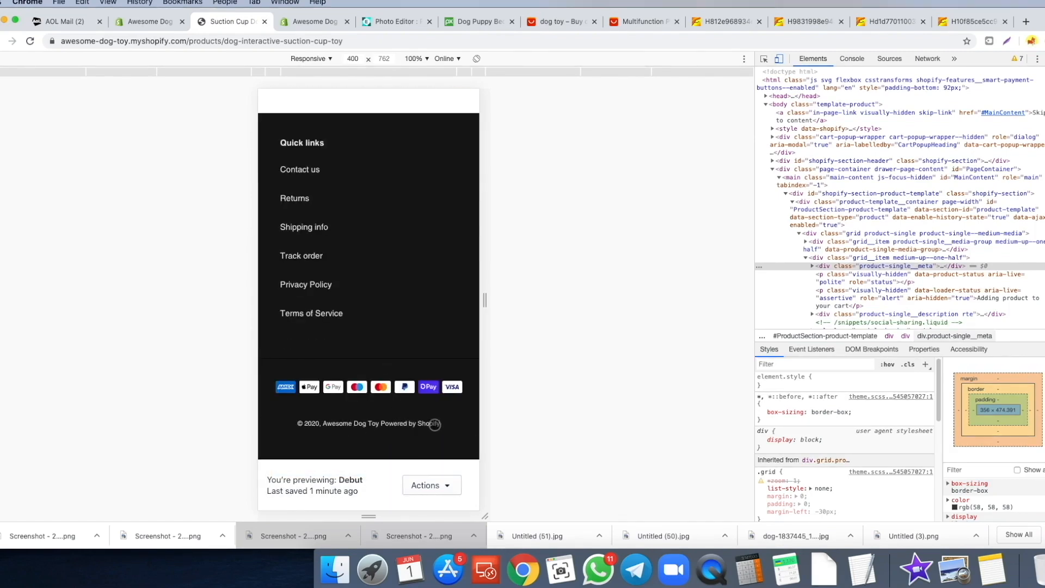
left_click(150, 21)
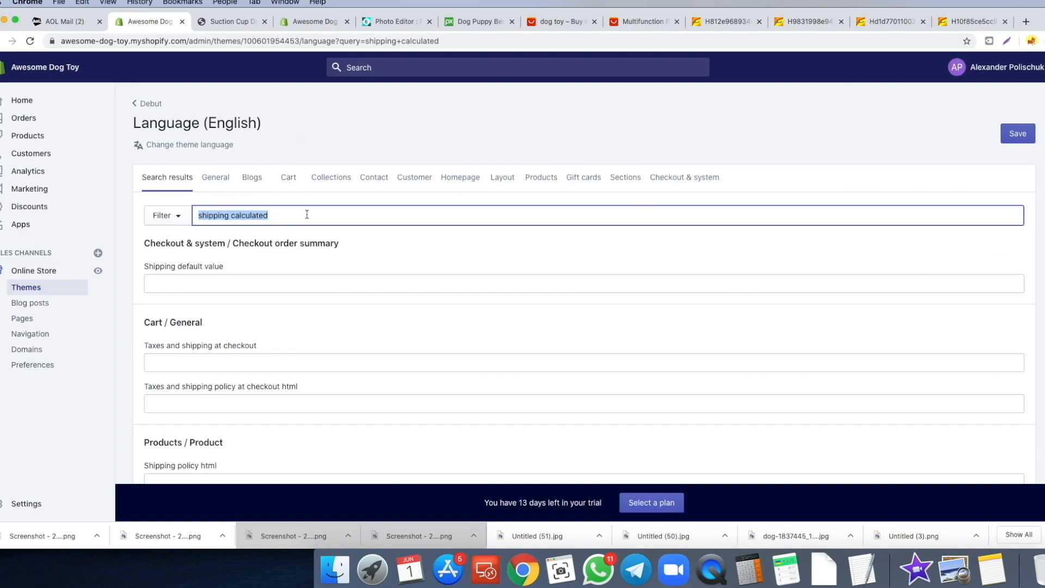
- Search 'powered by' and save the Powered by Shopify footer text blanked
type("powered by")
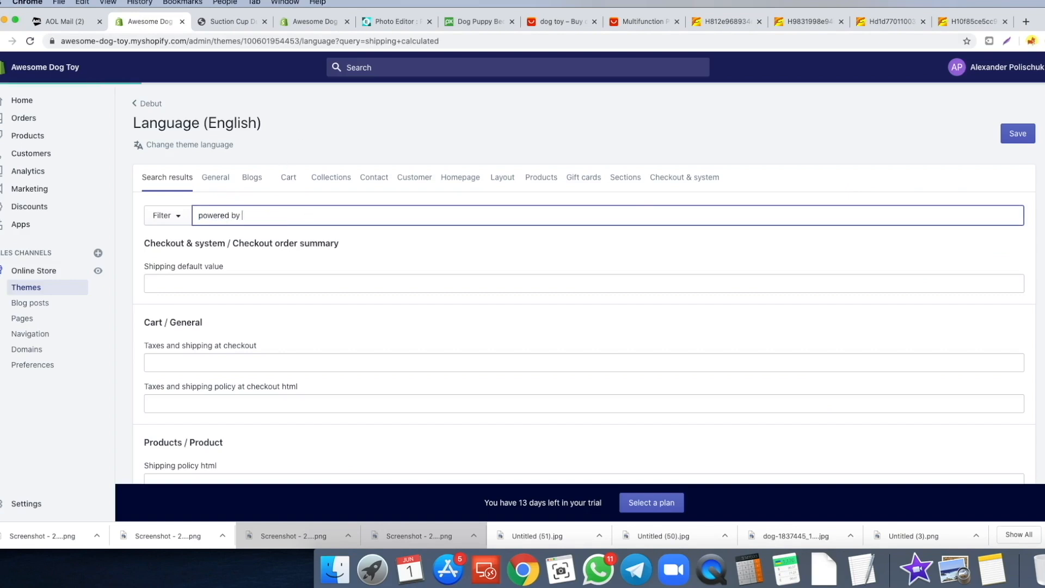
scroll(172, 317, "down", 1)
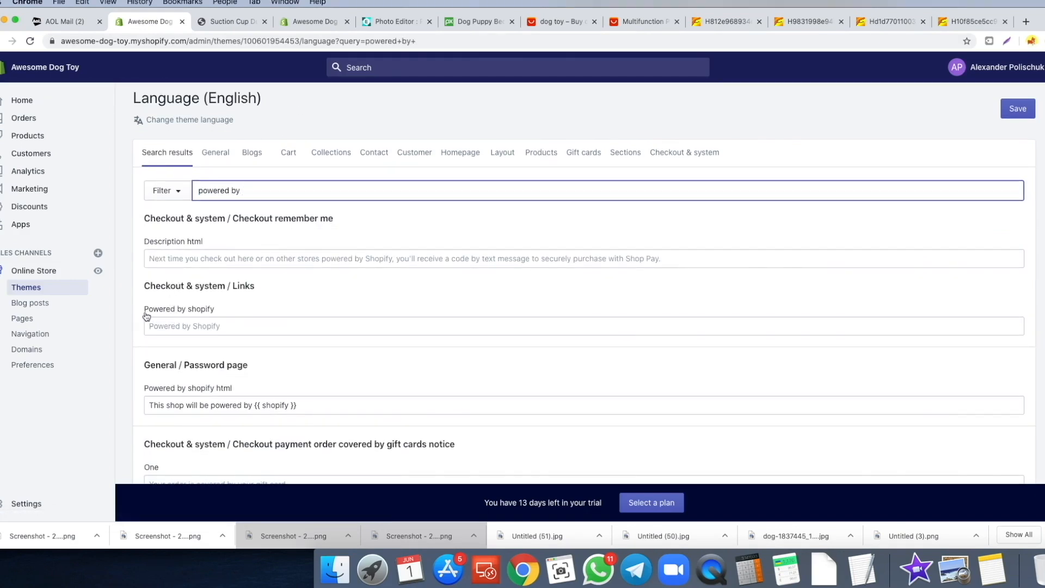
left_click(158, 326)
key("super+s")
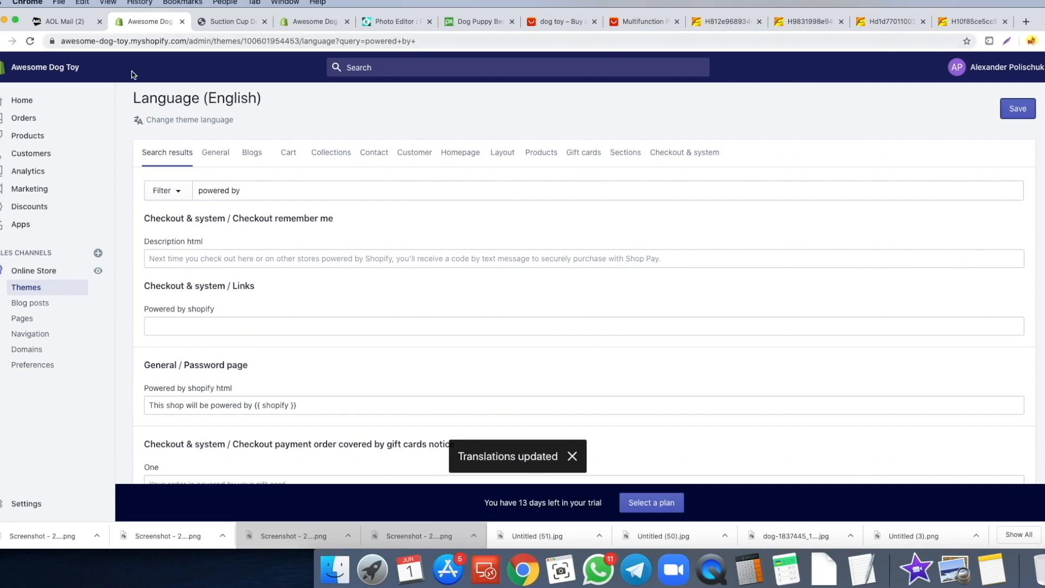
- Review the product page at desktop width, then return to the language editor
left_click(228, 23)
scroll(378, 154, "up", 10)
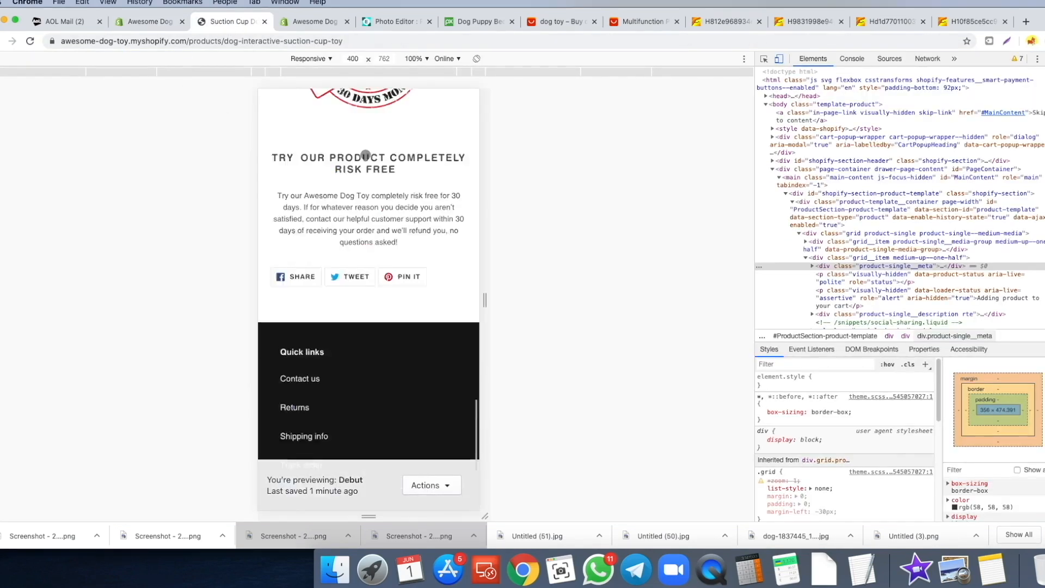
scroll(377, 154, "up", 5)
key("super+alt+i")
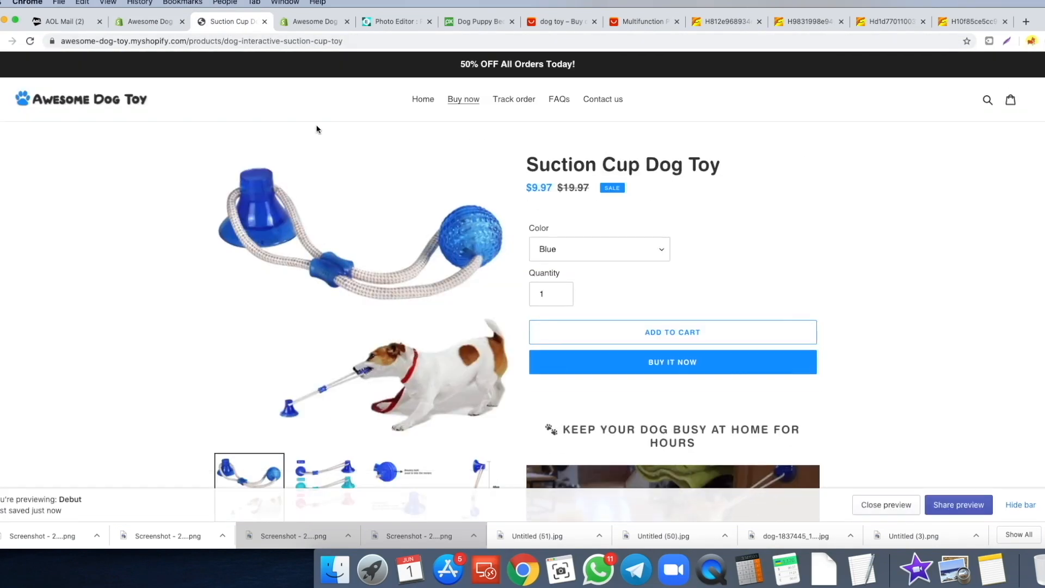
scroll(610, 218, "down", 1)
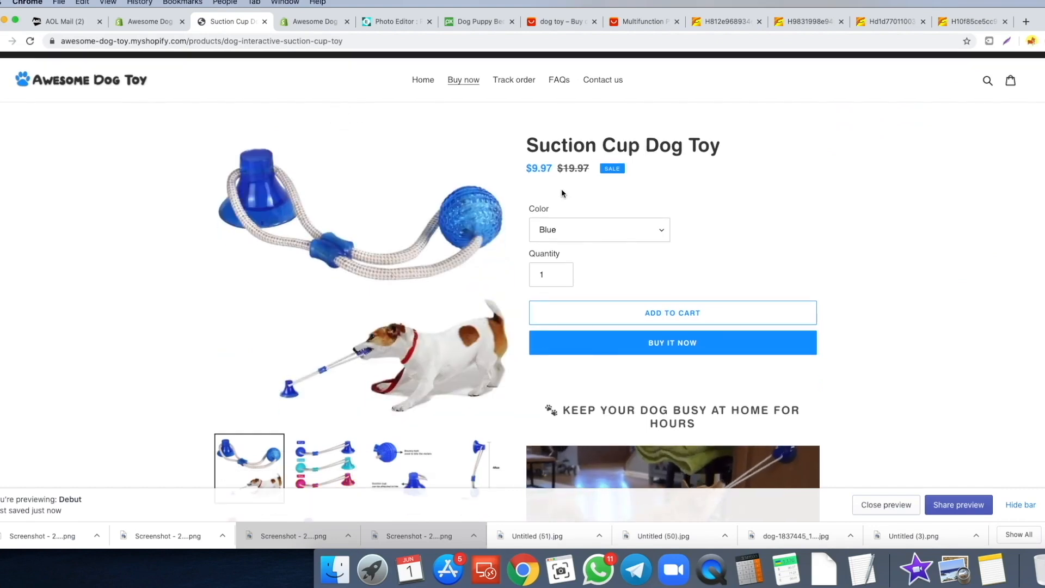
scroll(588, 187, "down", 1)
scroll(591, 185, "down", 4)
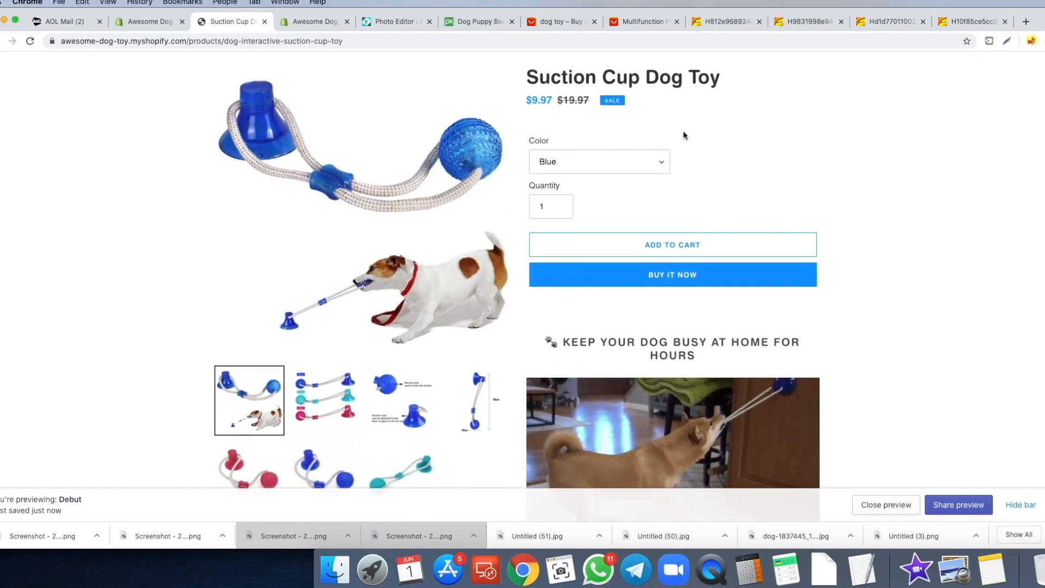
scroll(865, 158, "down", 20)
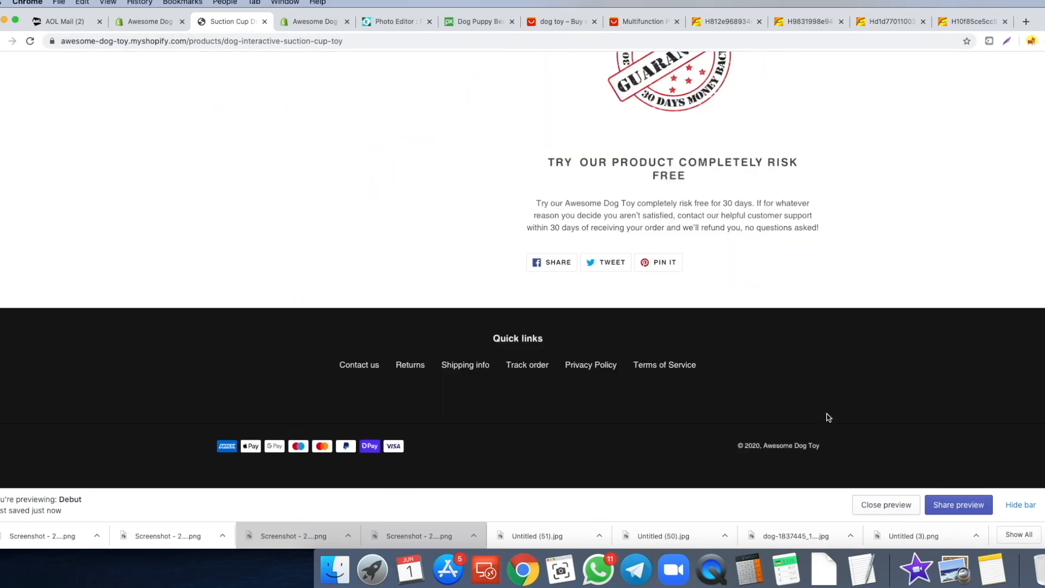
scroll(789, 392, "up", 20)
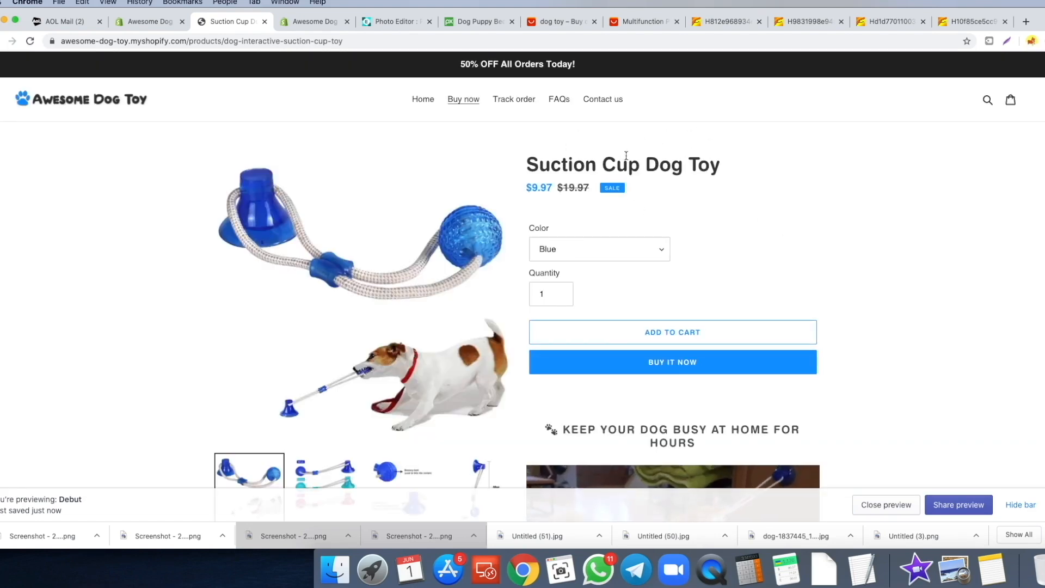
left_click(144, 21)
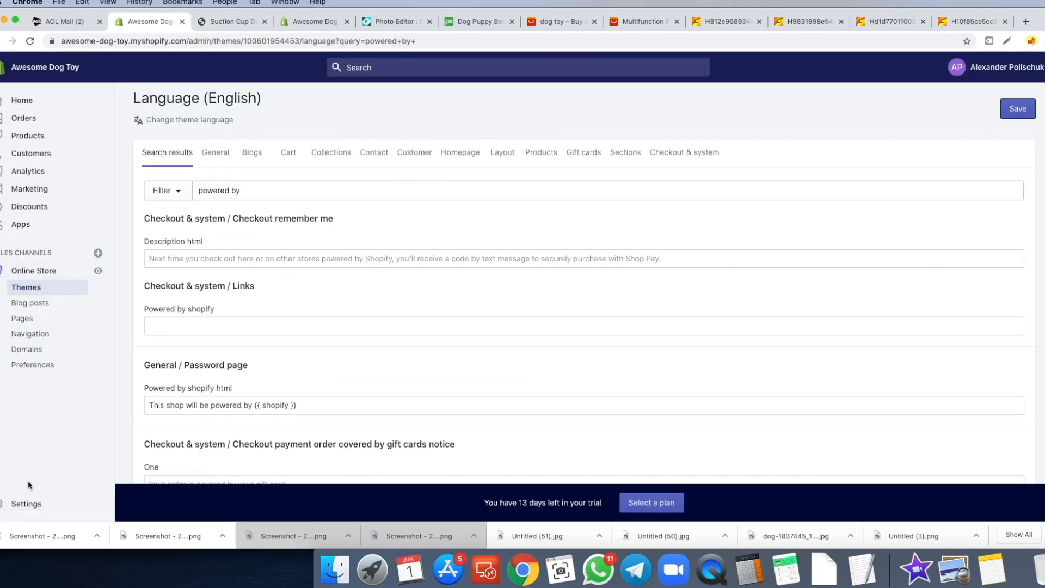
- Open Settings > General and inspect the store name field
left_click(26, 503)
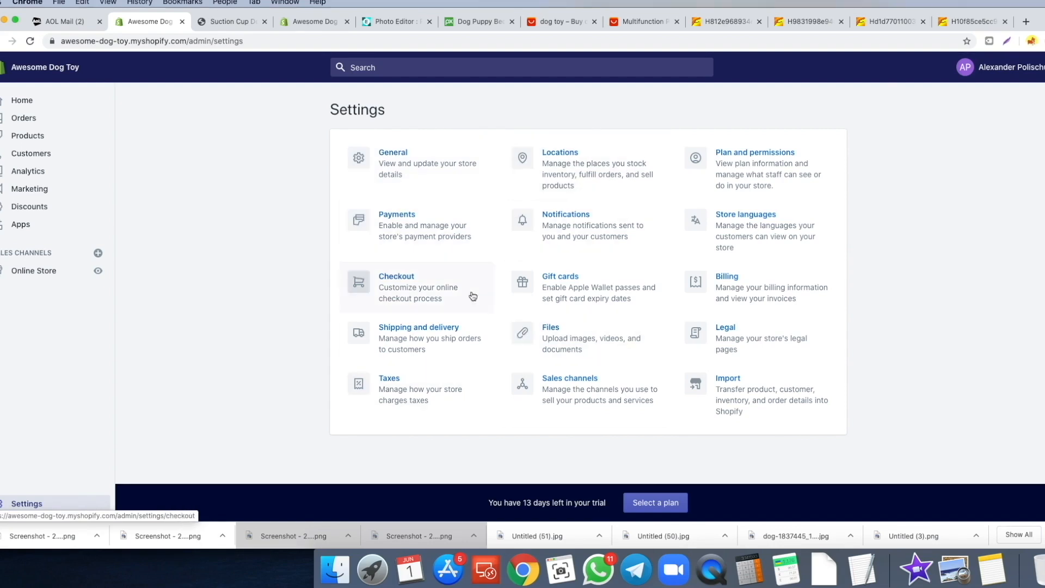
left_click(394, 159)
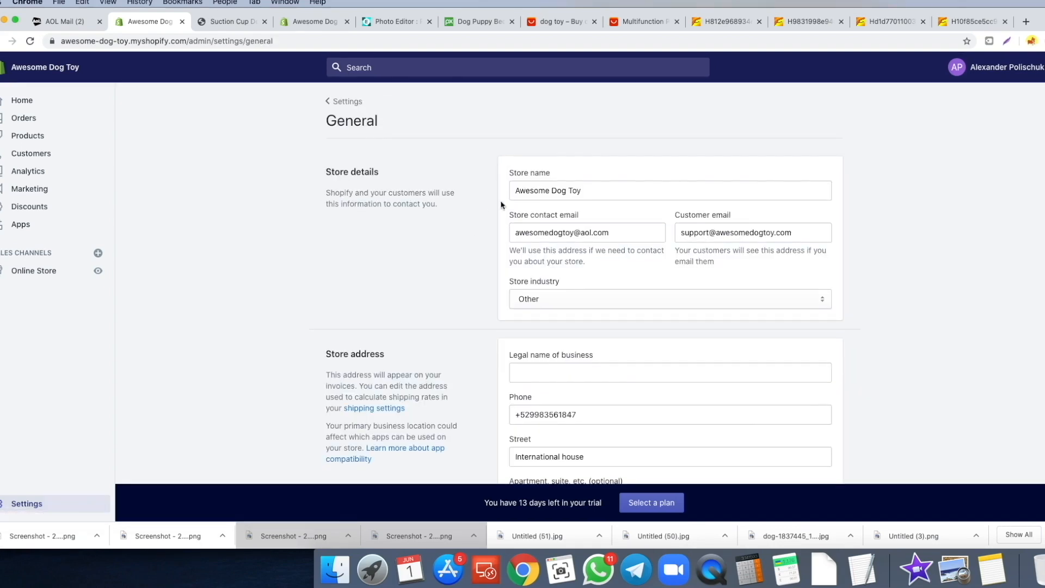
left_click_drag(614, 188, 482, 194)
left_click(452, 213)
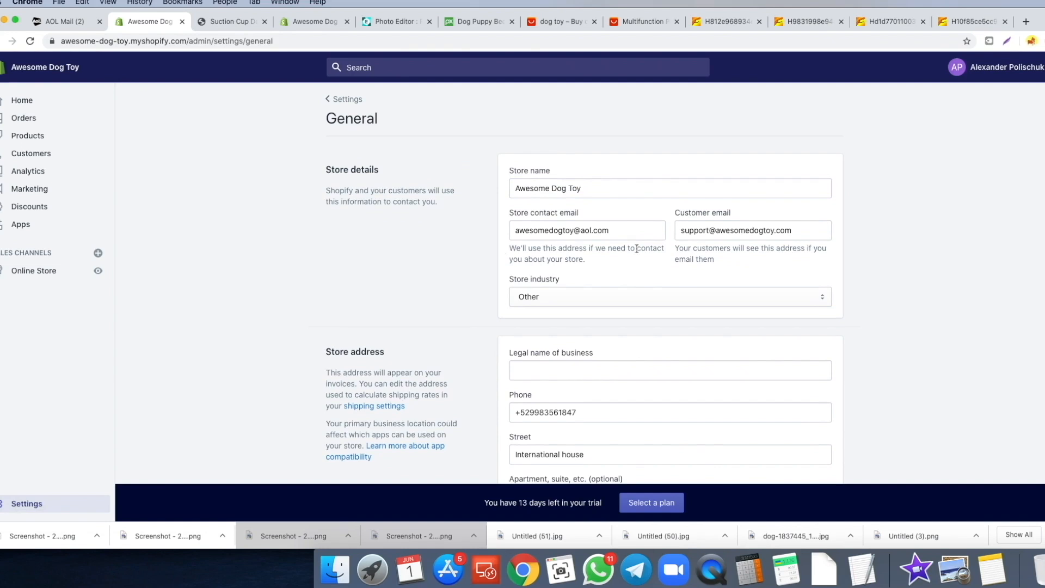
- Review address, formats and US Dollar (USD) currency, then return to the Settings overview
scroll(727, 233, "down", 1)
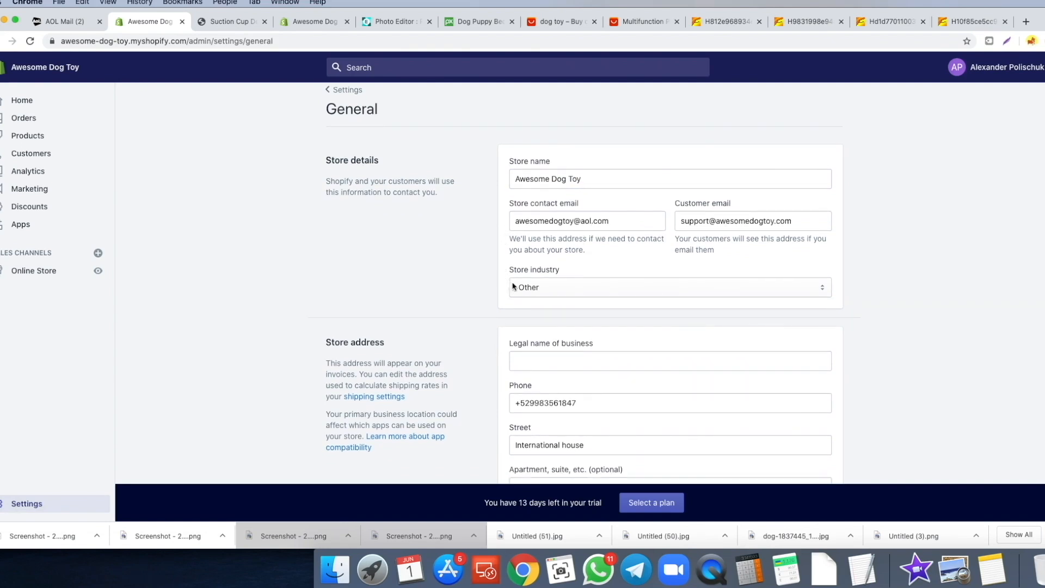
scroll(500, 275, "down", 3)
scroll(491, 262, "down", 4)
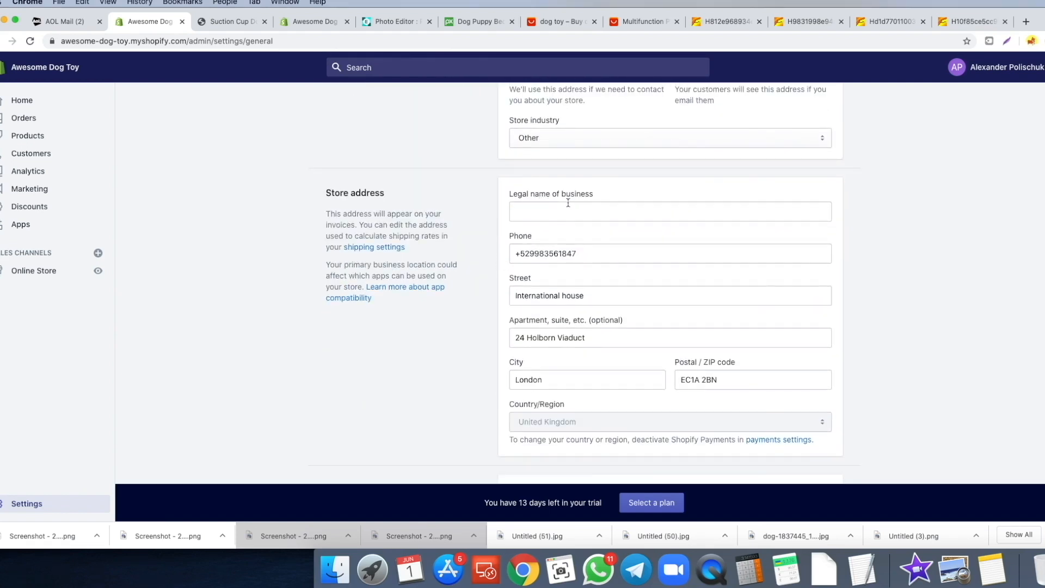
scroll(557, 214, "down", 1)
scroll(472, 230, "down", 3)
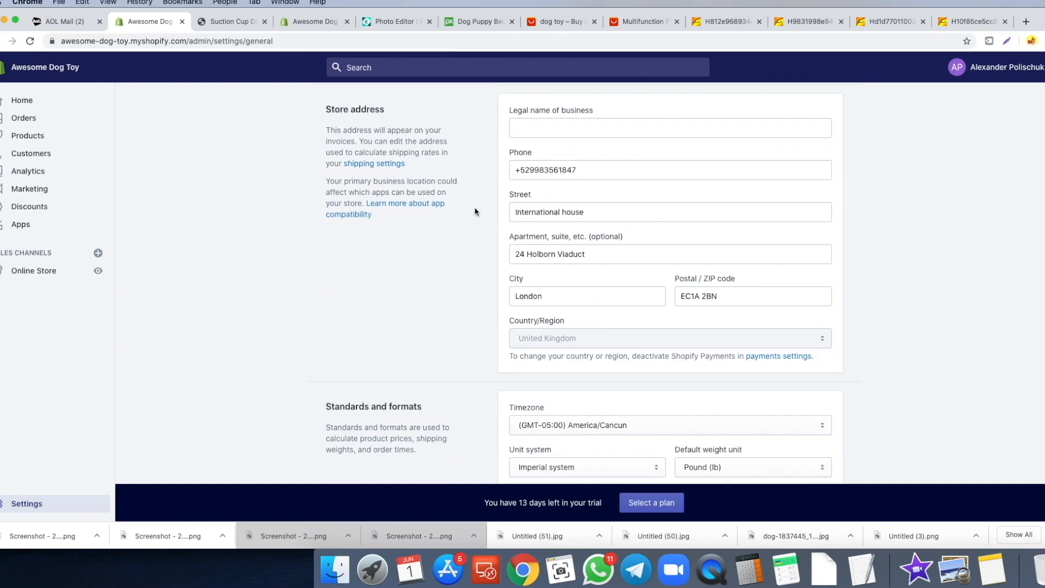
scroll(450, 203, "down", 12)
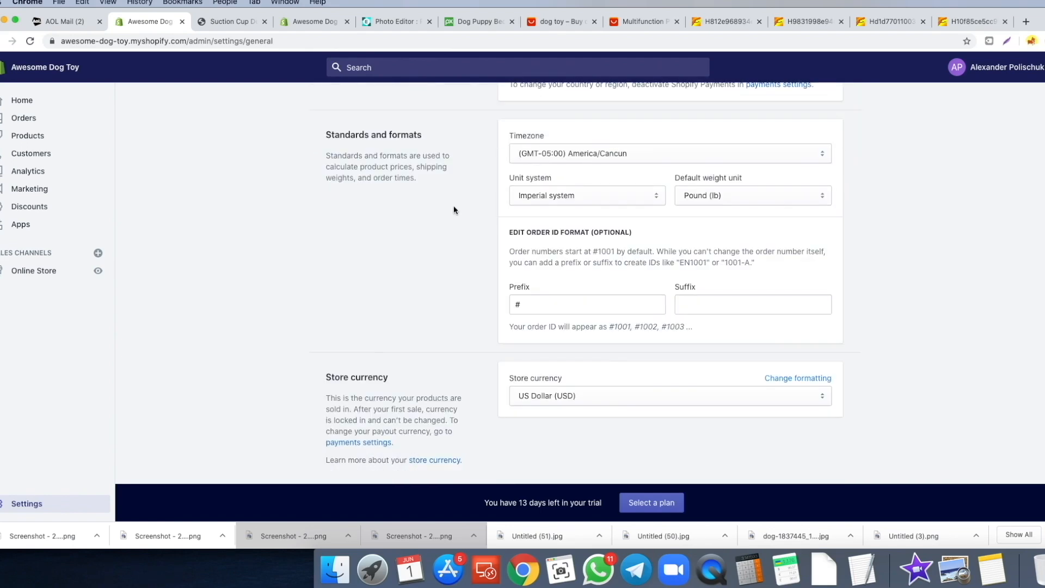
scroll(454, 210, "down", 2)
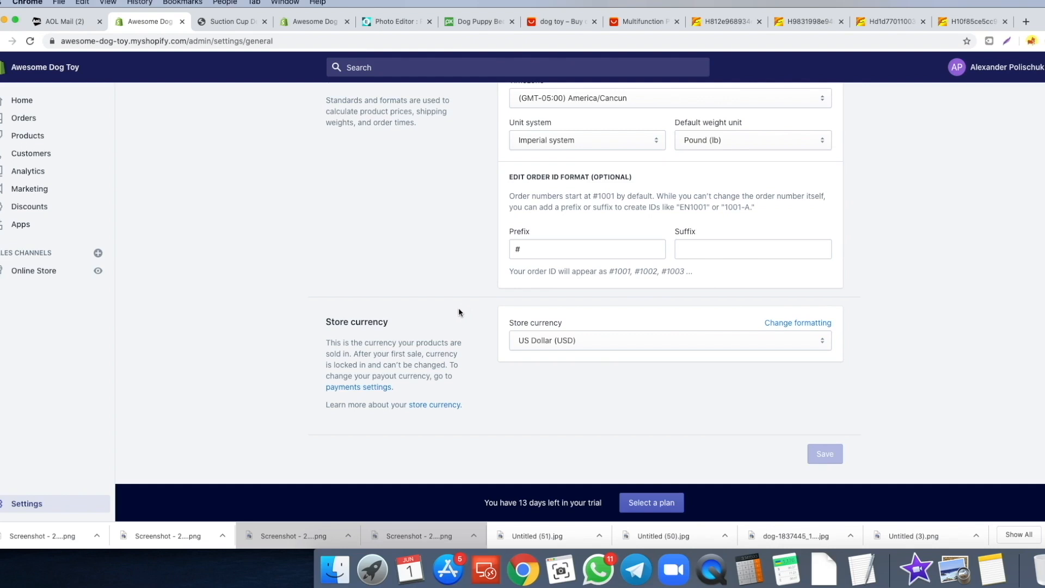
scroll(456, 284, "up", 15)
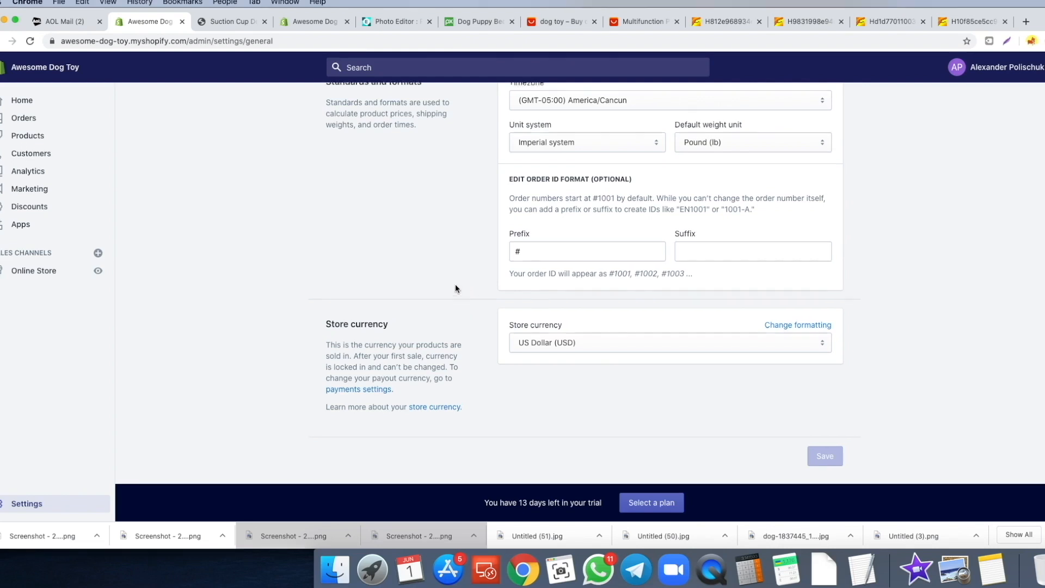
left_click(347, 108)
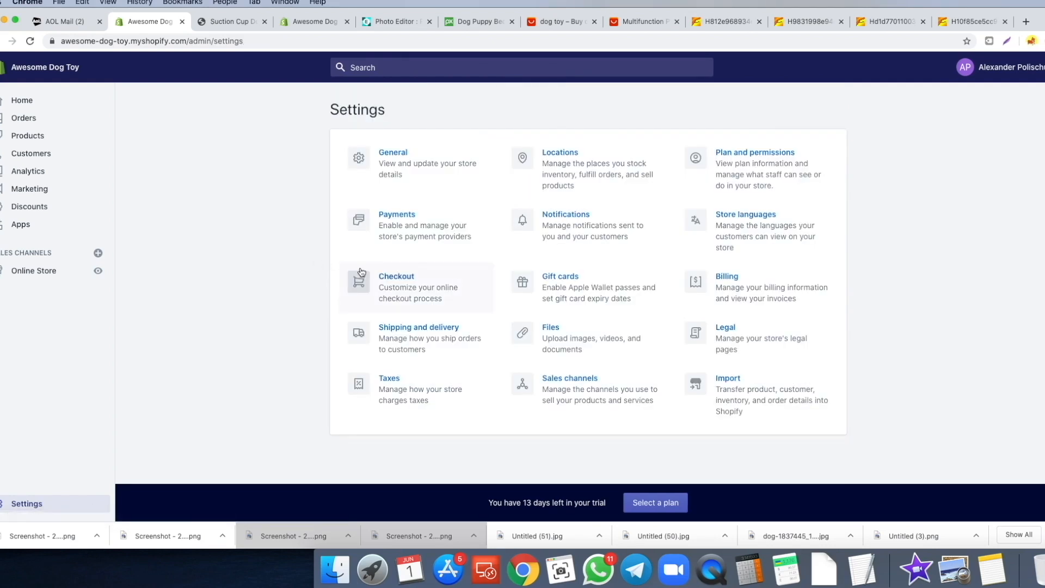
- Open Payments and review Shopify Payments and PayPal Express Checkout with their rates
left_click(402, 226)
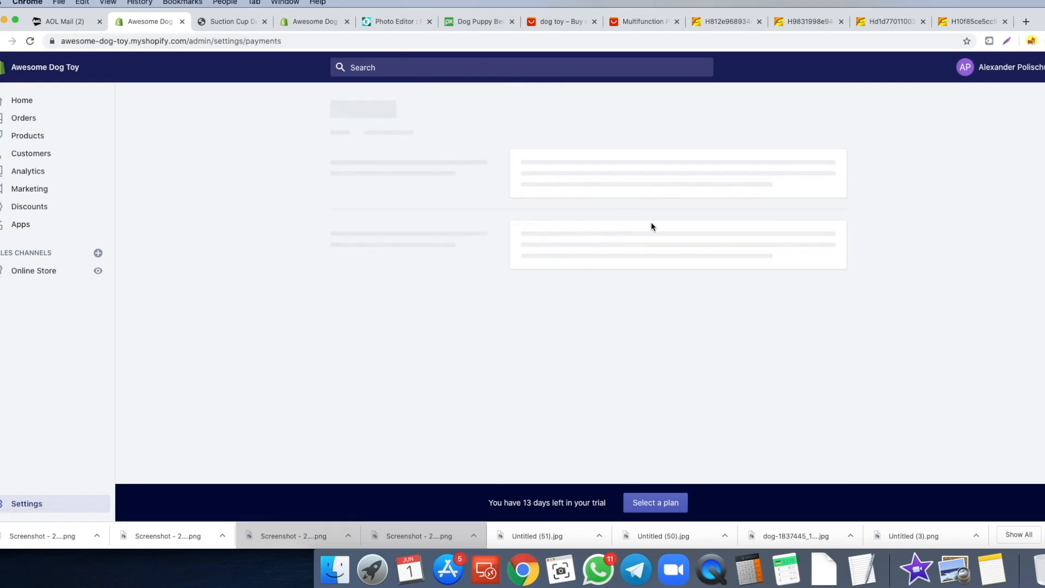
scroll(490, 218, "down", 3)
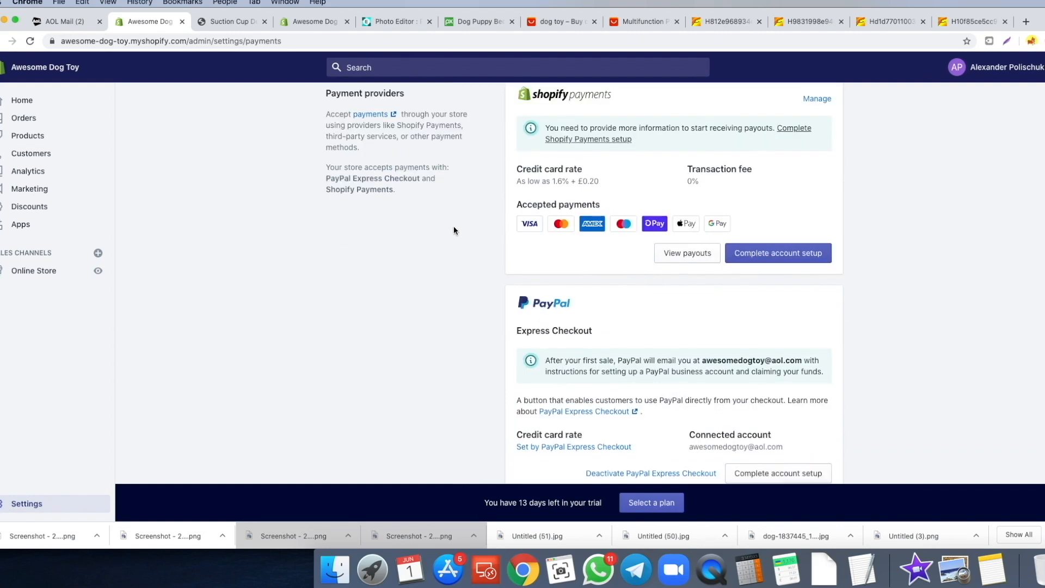
scroll(452, 227, "down", 1)
scroll(482, 229, "up", 4)
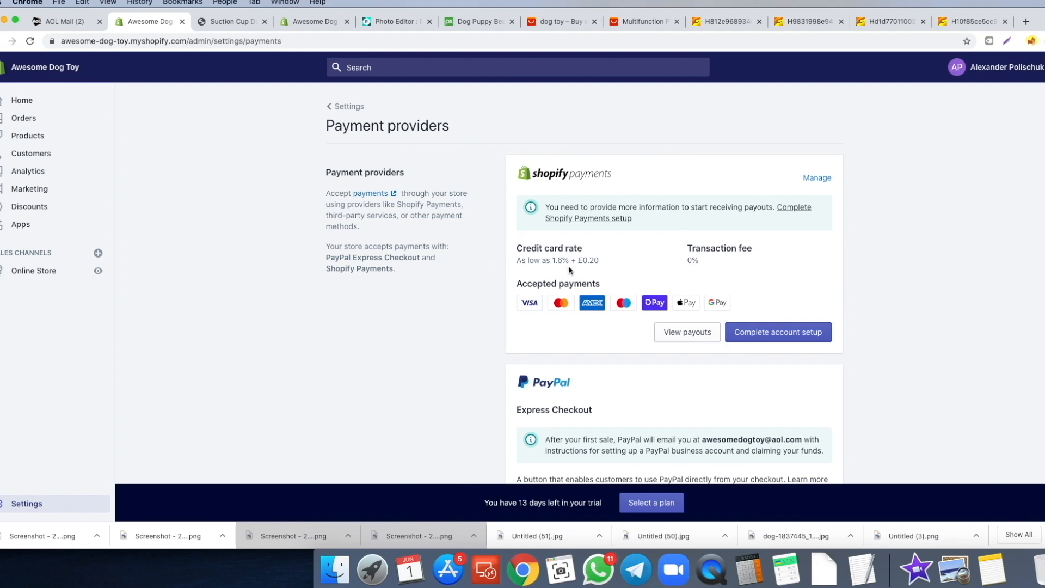
scroll(595, 258, "down", 1)
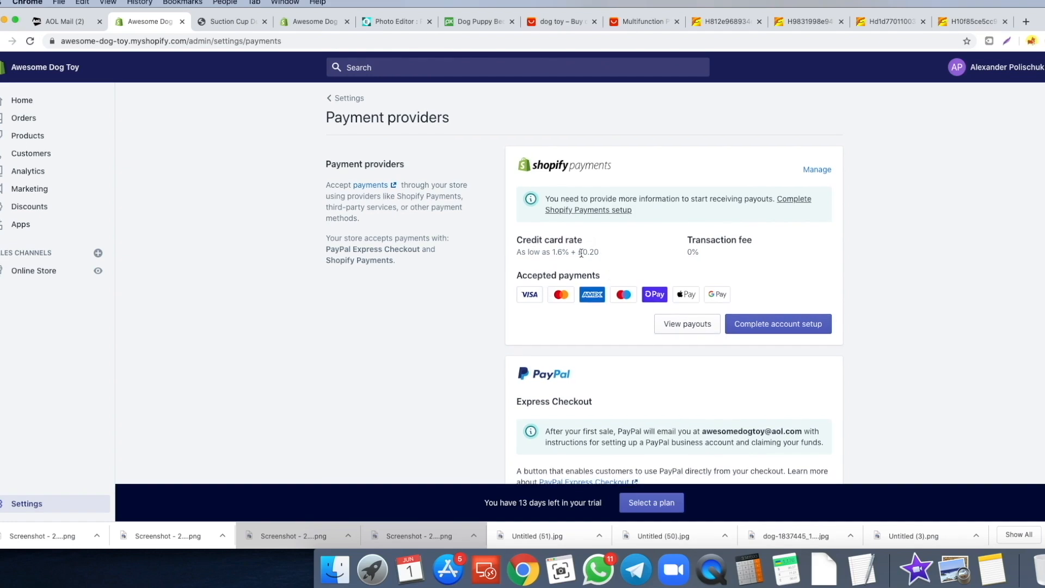
scroll(457, 256, "down", 5)
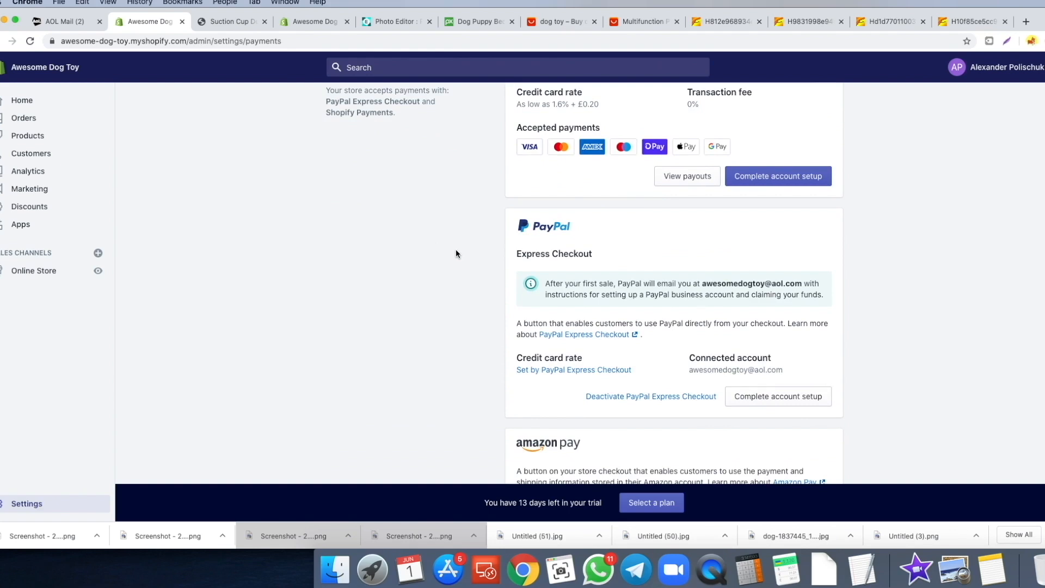
scroll(457, 253, "up", 5)
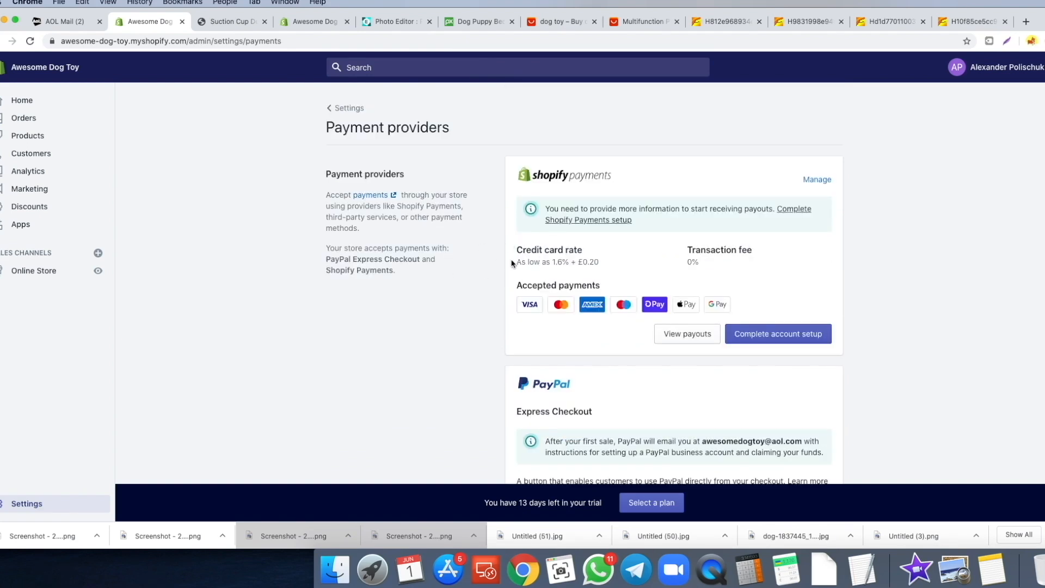
scroll(490, 266, "down", 1)
scroll(468, 275, "down", 3)
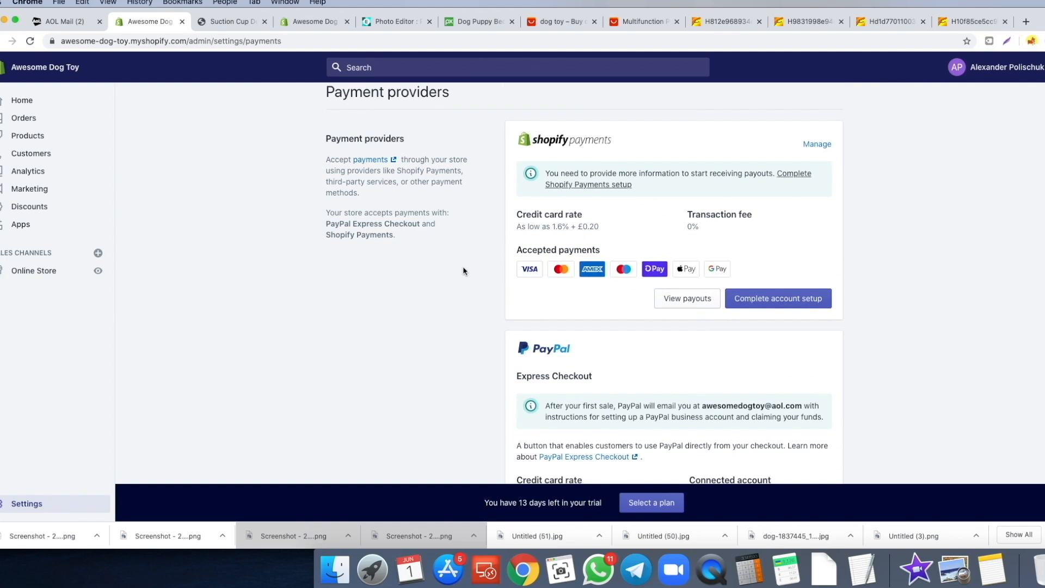
scroll(463, 272, "down", 5)
scroll(582, 190, "down", 10)
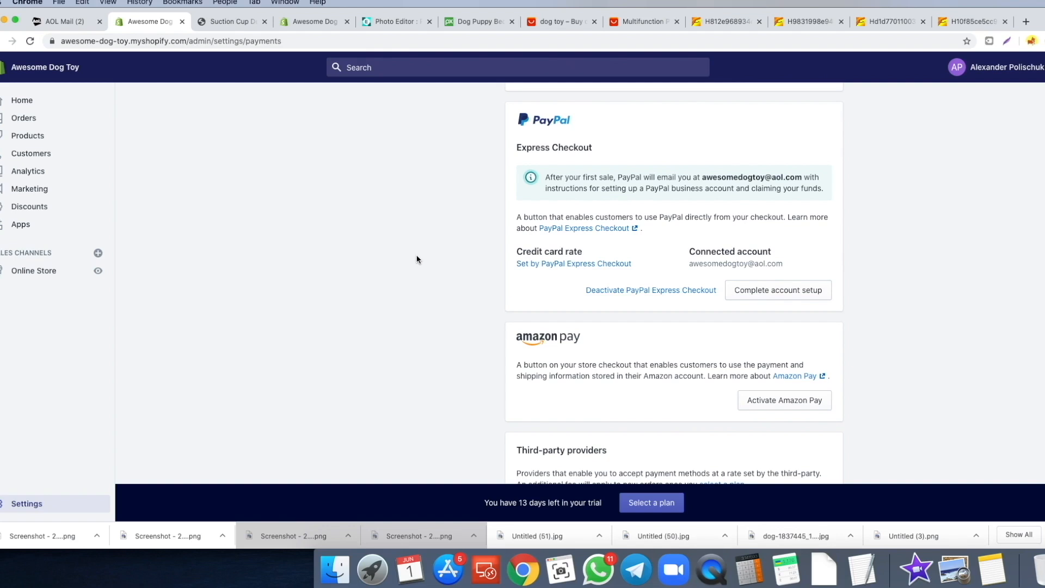
scroll(423, 257, "up", 1)
scroll(425, 259, "up", 5)
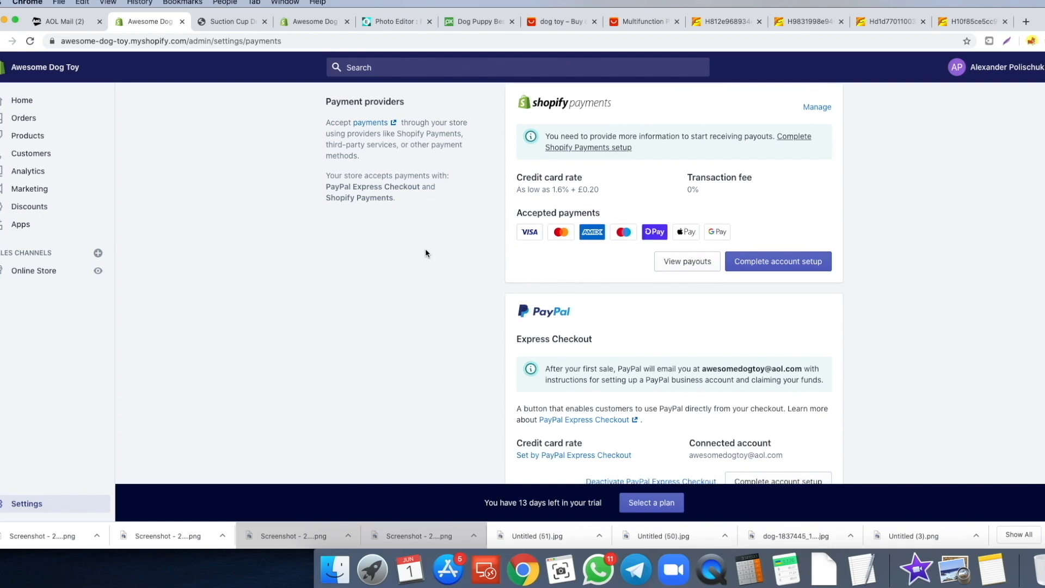
scroll(427, 250, "down", 1)
scroll(420, 253, "up", 2)
scroll(420, 211, "down", 6)
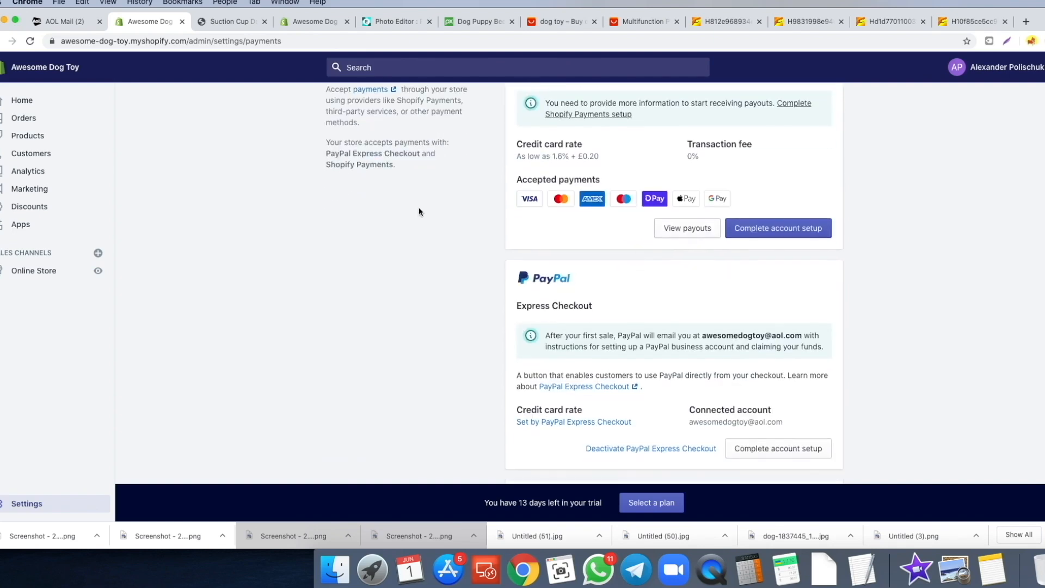
scroll(420, 207, "down", 3)
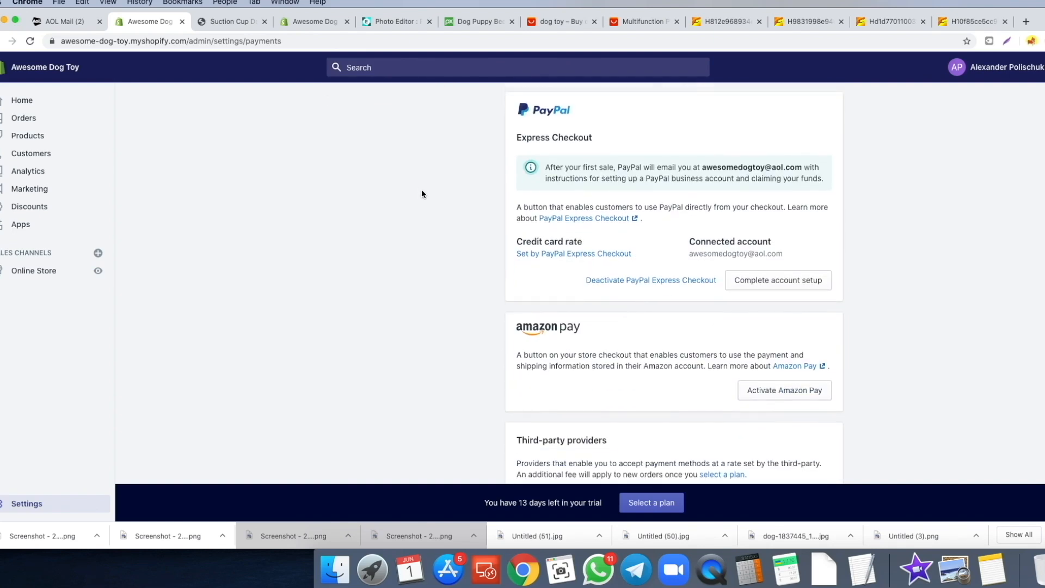
scroll(422, 198, "down", 5)
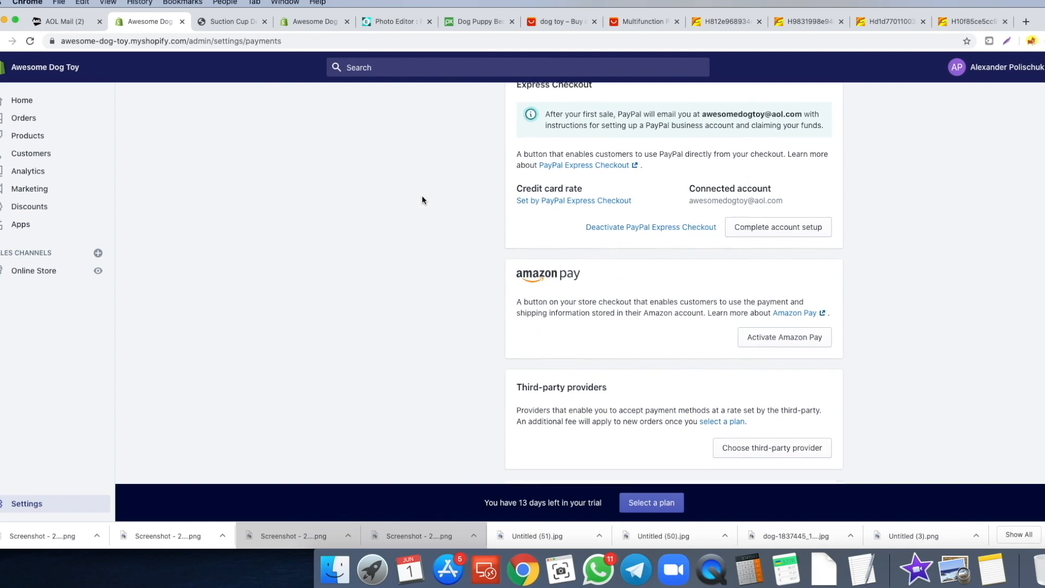
scroll(409, 197, "down", 3)
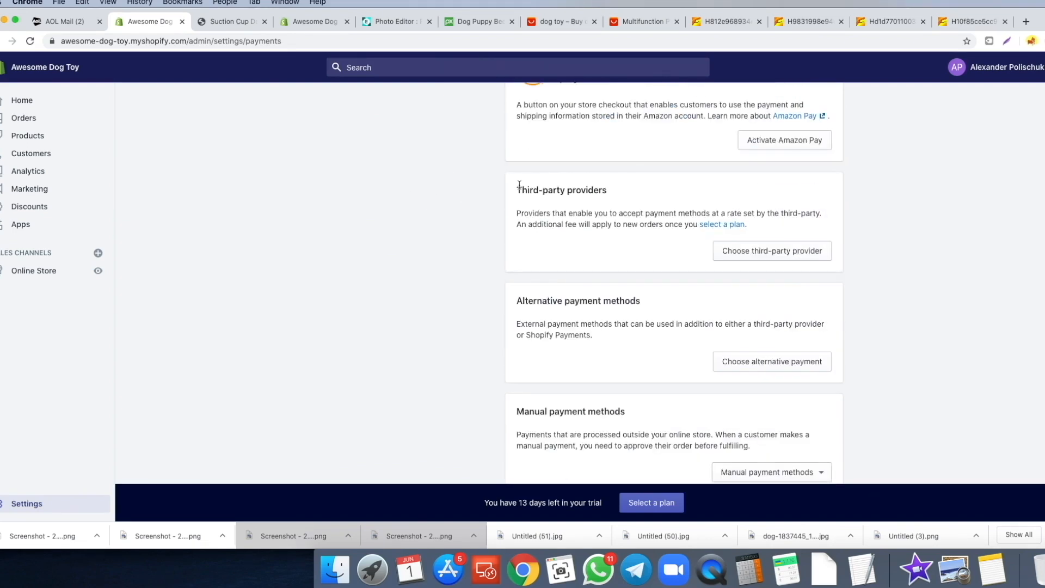
- Browse the third-party payment providers, then return to Payment providers with automatic capture unchanged
left_click(760, 256)
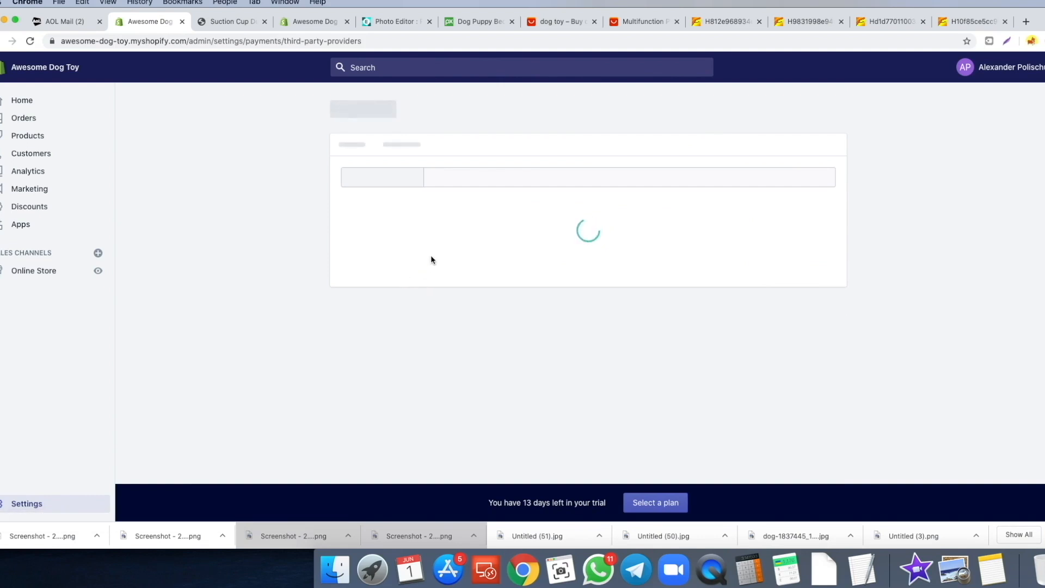
scroll(395, 259, "down", 2)
scroll(395, 259, "down", 3)
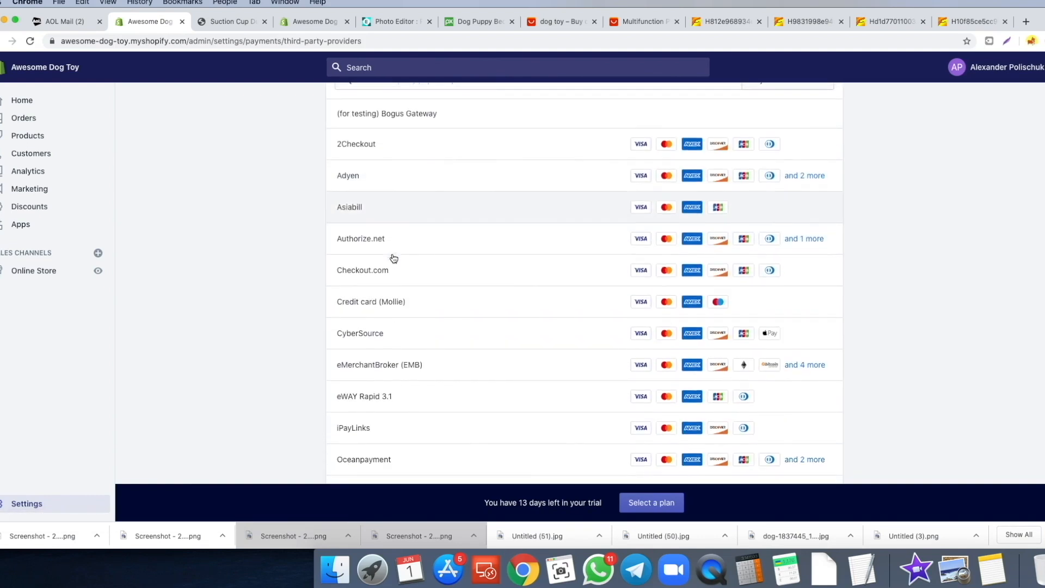
scroll(395, 259, "down", 4)
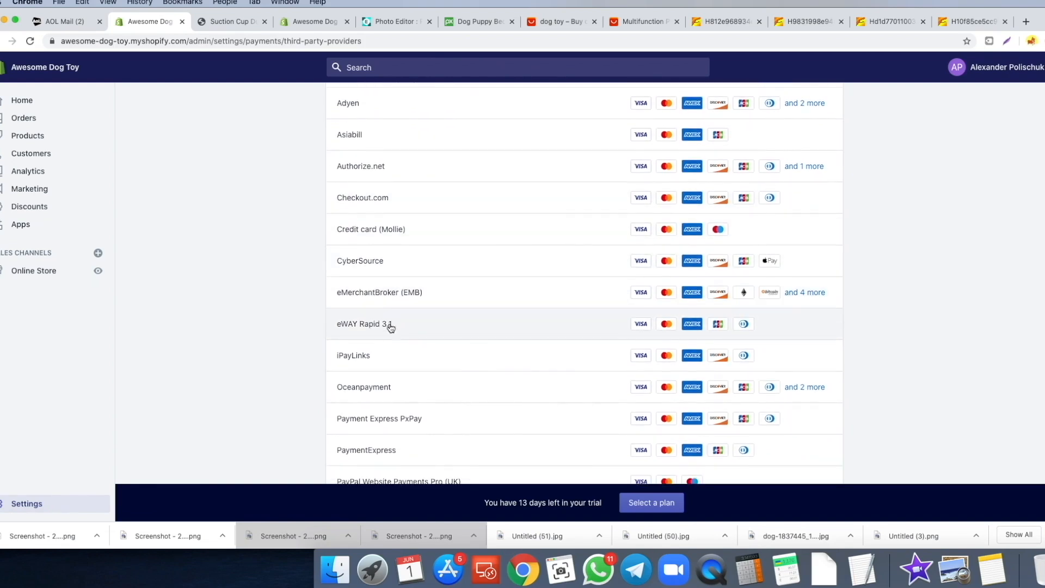
scroll(384, 340, "down", 7)
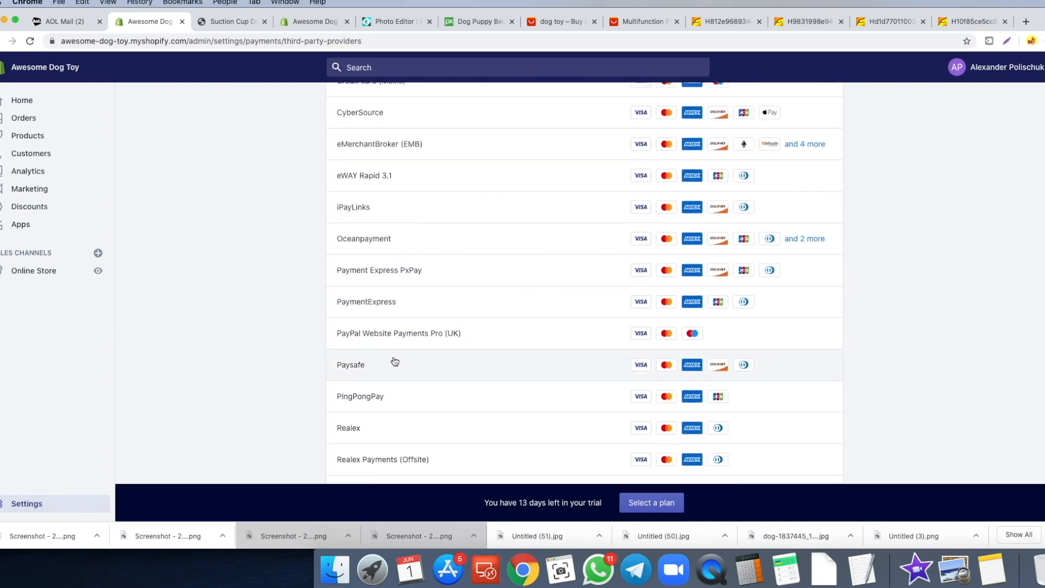
scroll(391, 354, "up", 15)
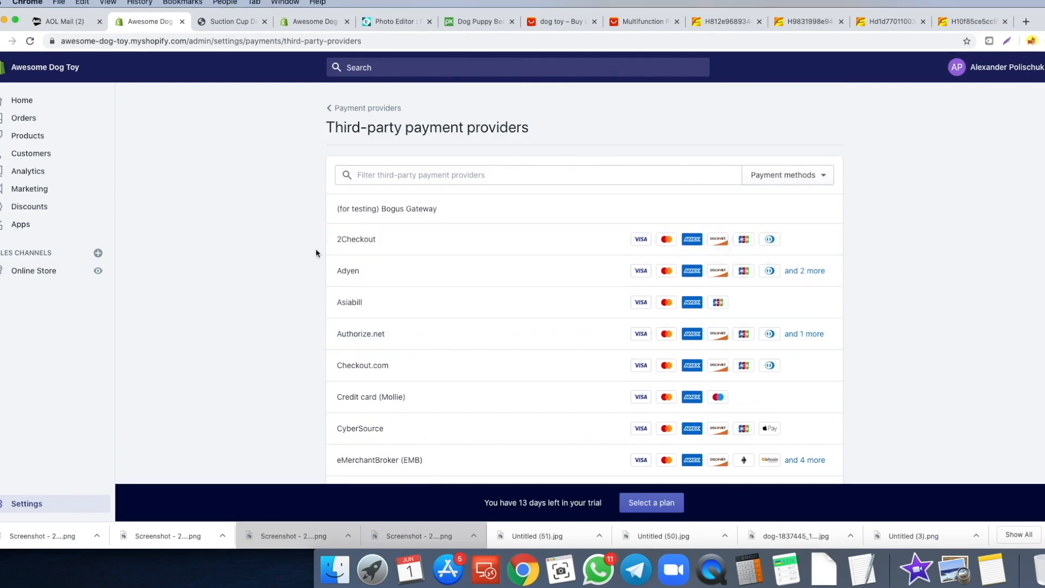
left_click(355, 113)
scroll(387, 229, "down", 10)
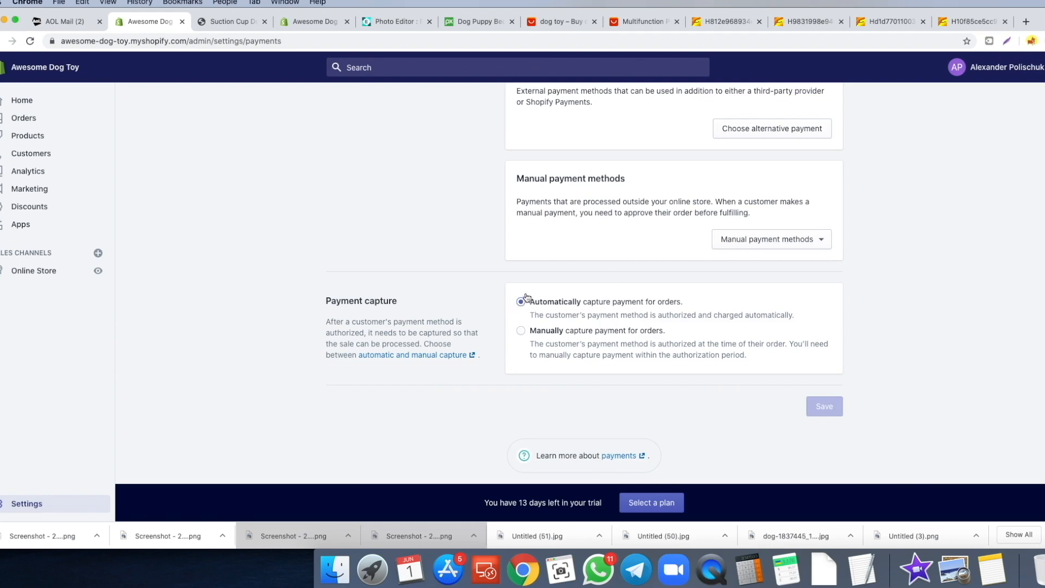
scroll(526, 299, "up", 15)
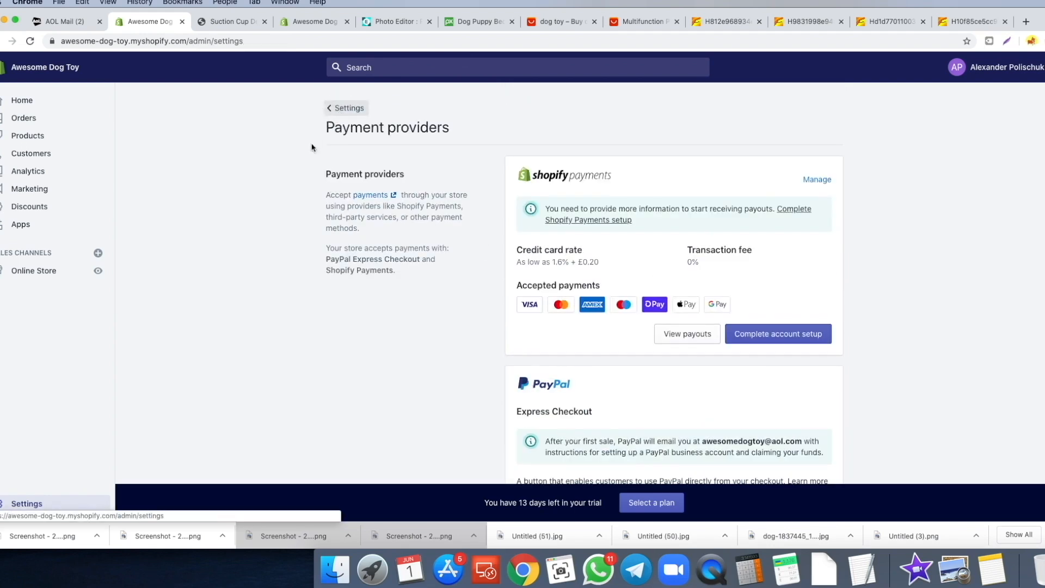
- In Checkout settings, choose email-only customer contact and require first and last names
left_click(338, 108)
left_click(389, 283)
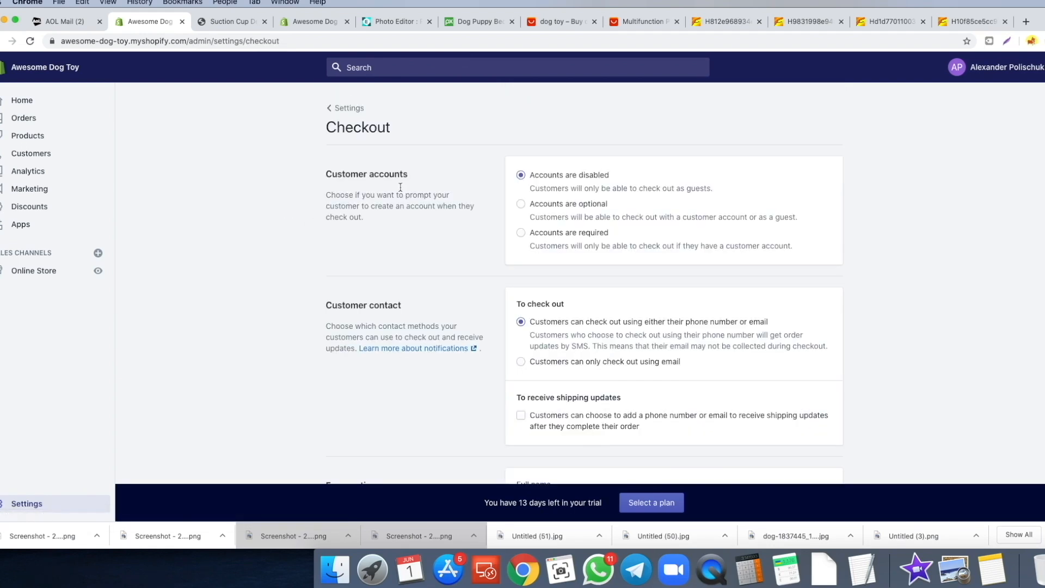
scroll(494, 187, "down", 1)
scroll(533, 168, "down", 2)
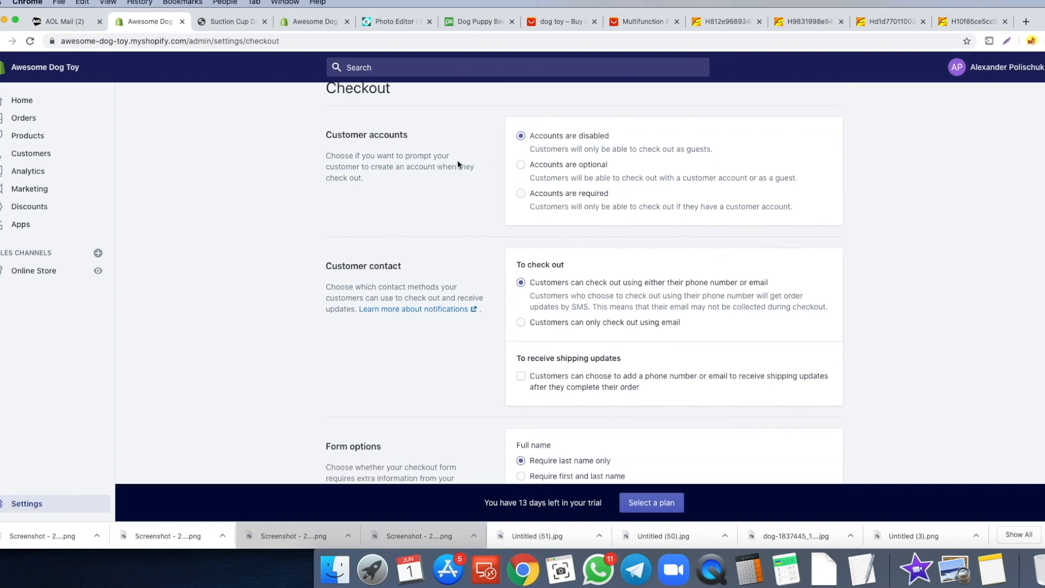
scroll(464, 161, "down", 3)
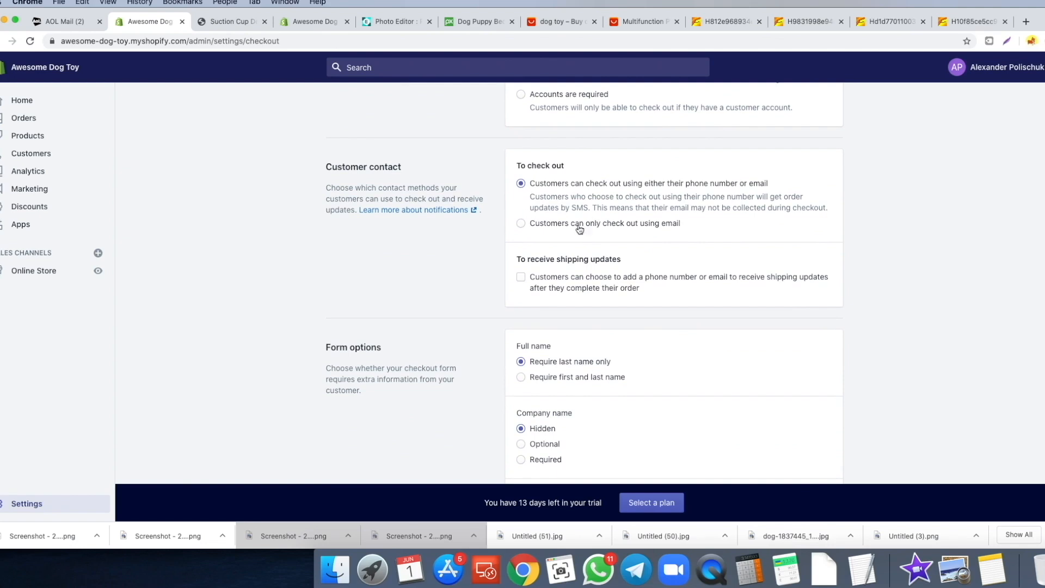
left_click(523, 227)
scroll(465, 228, "down", 3)
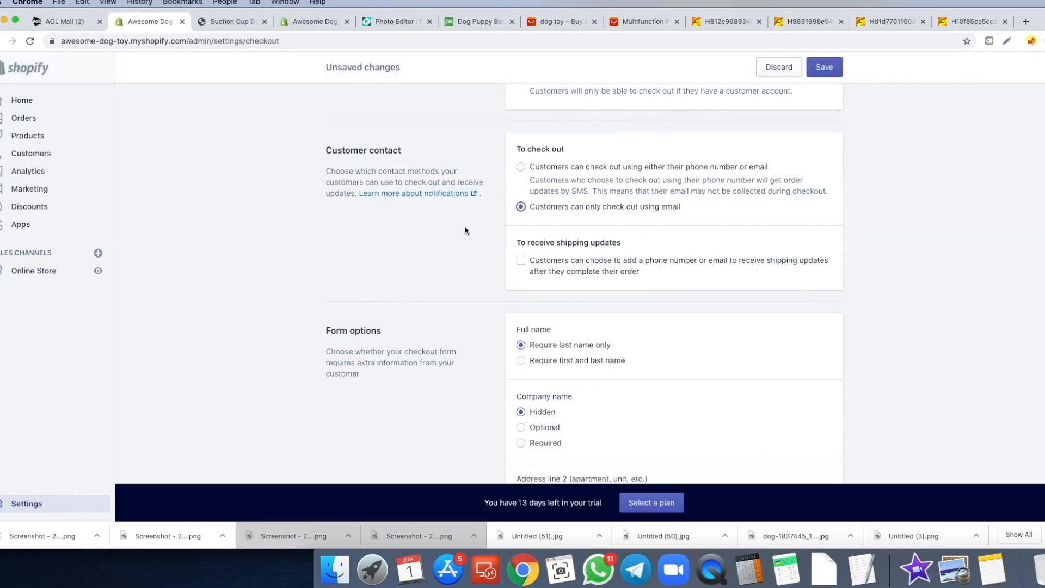
scroll(445, 230, "down", 3)
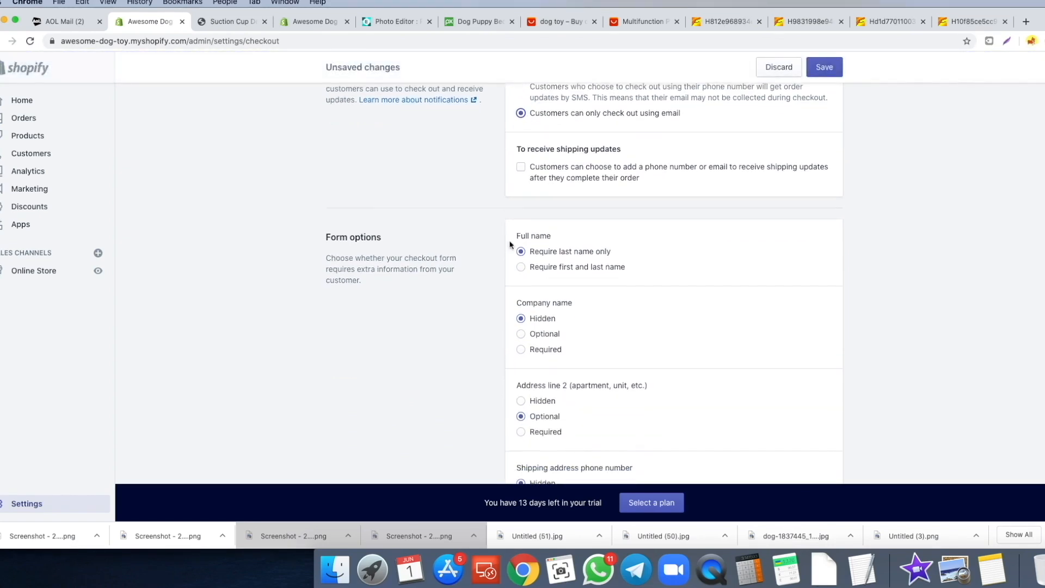
left_click(527, 194)
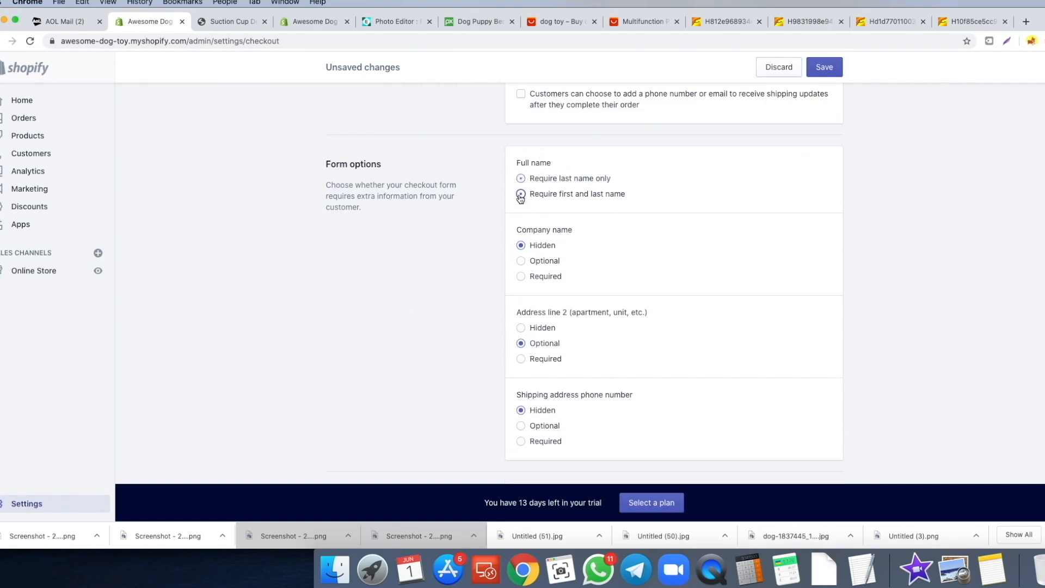
- Preselect the email marketing sign-up option, save checkout settings, and return to Settings
scroll(479, 204, "down", 1)
scroll(478, 210, "down", 4)
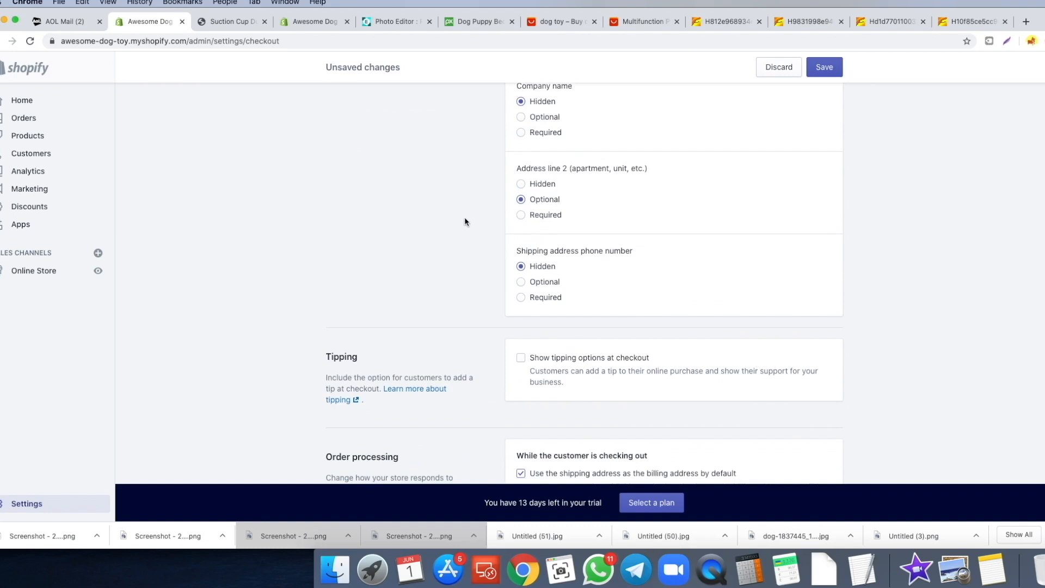
scroll(468, 220, "down", 4)
scroll(478, 218, "down", 2)
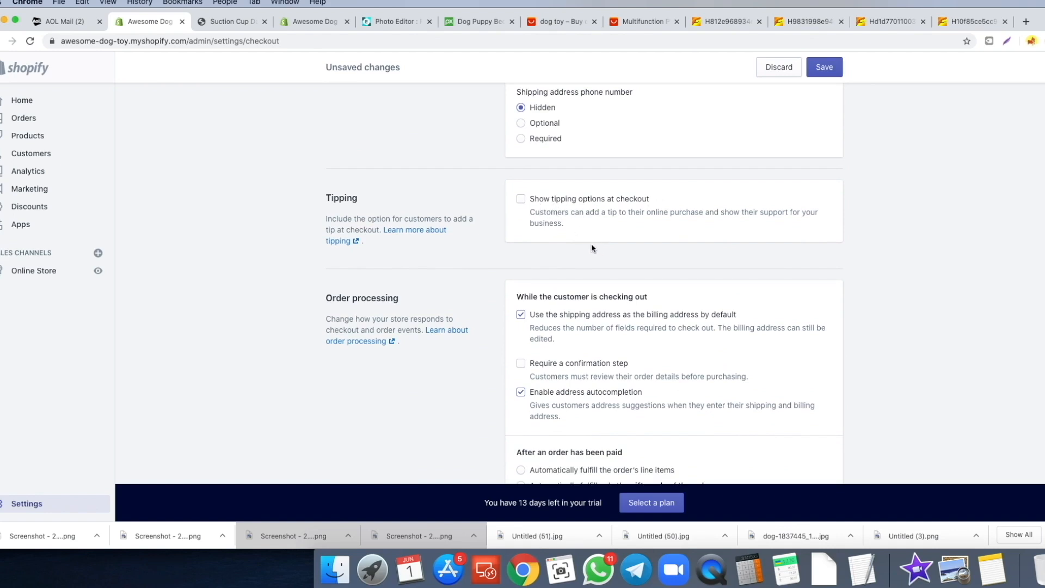
scroll(544, 240, "down", 1)
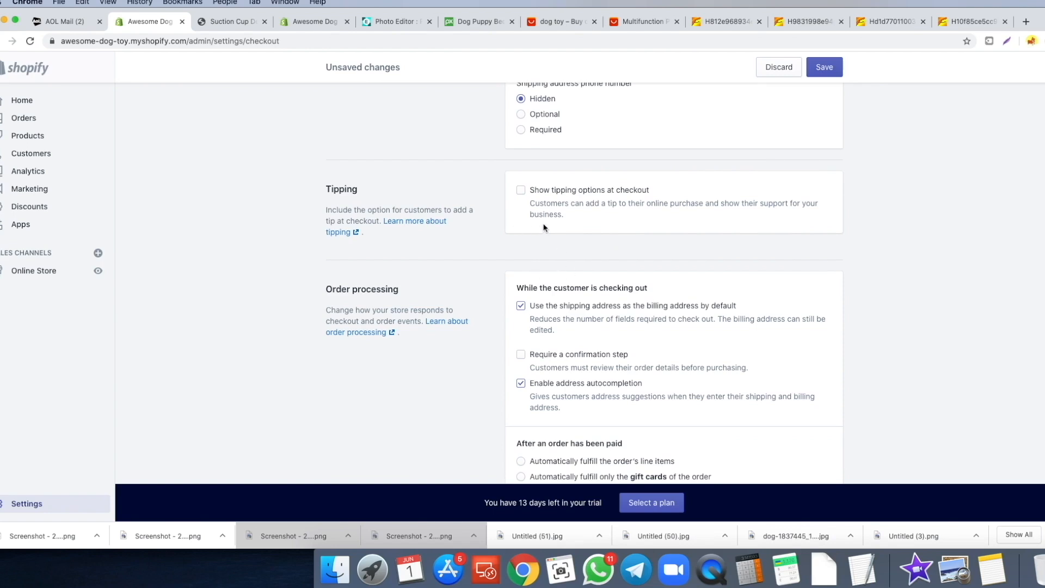
scroll(522, 235, "down", 2)
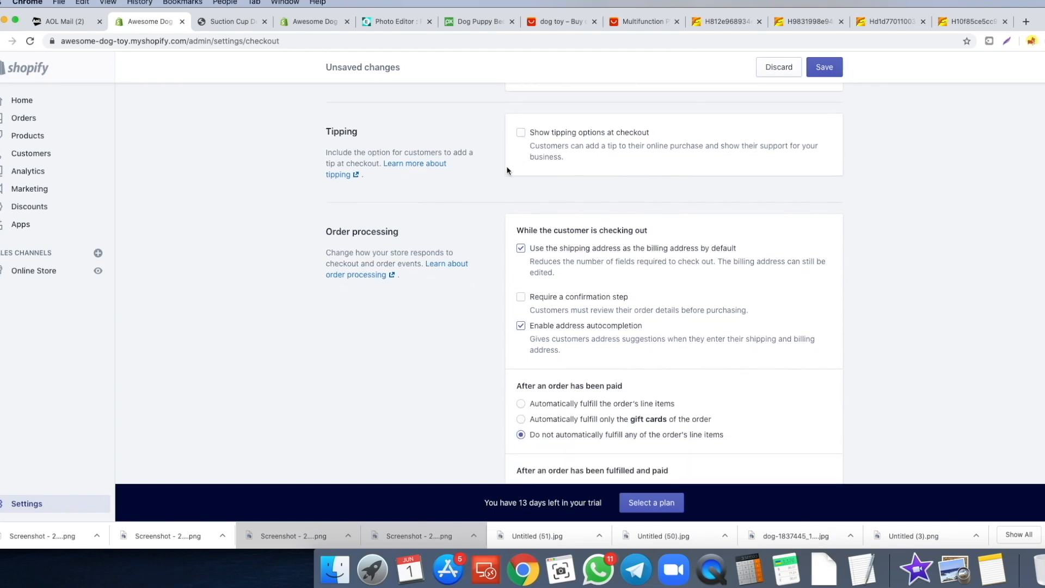
scroll(518, 161, "down", 1)
scroll(493, 156, "down", 3)
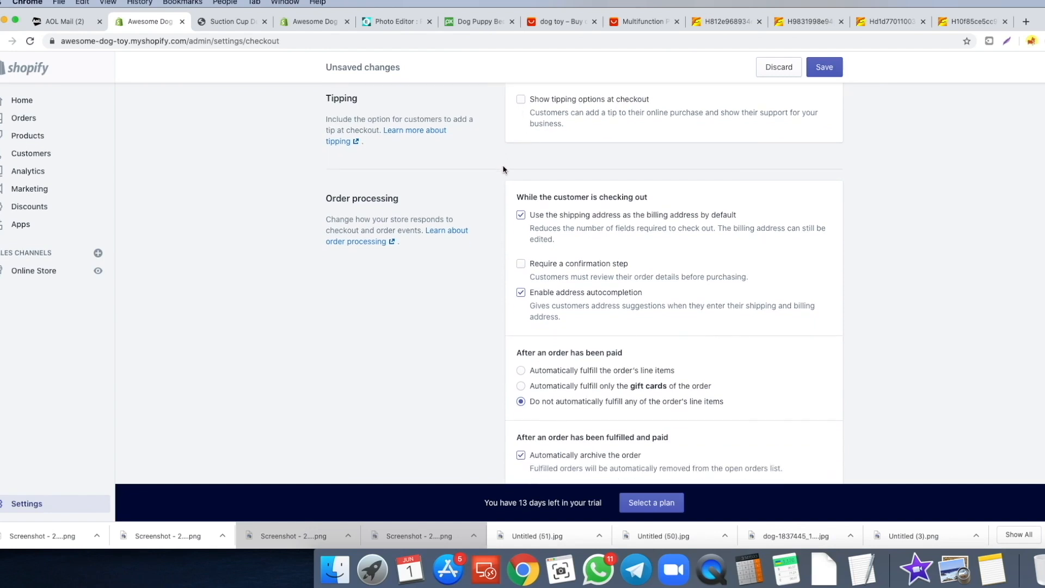
scroll(518, 180, "down", 1)
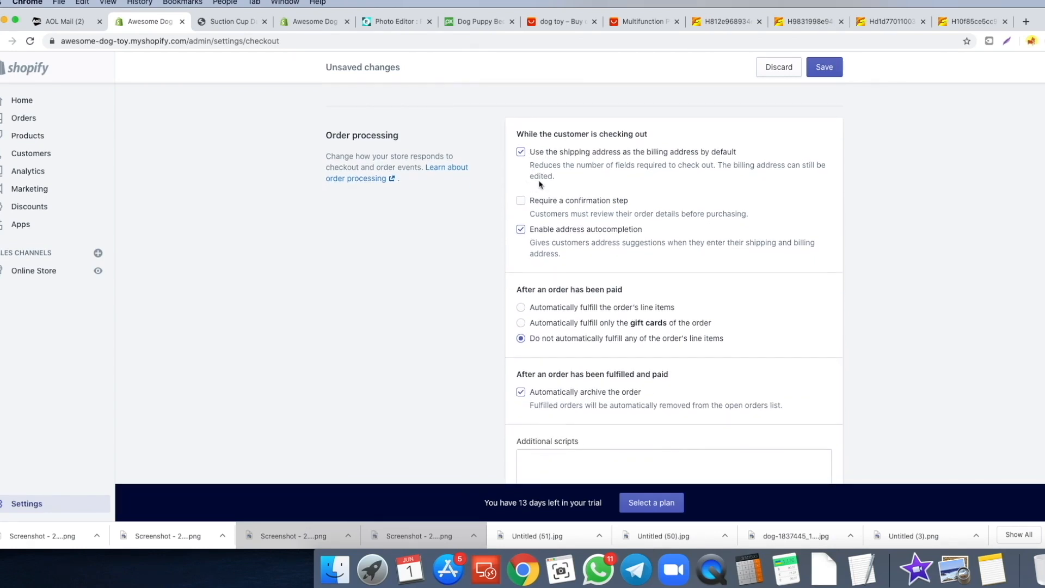
scroll(694, 174, "down", 2)
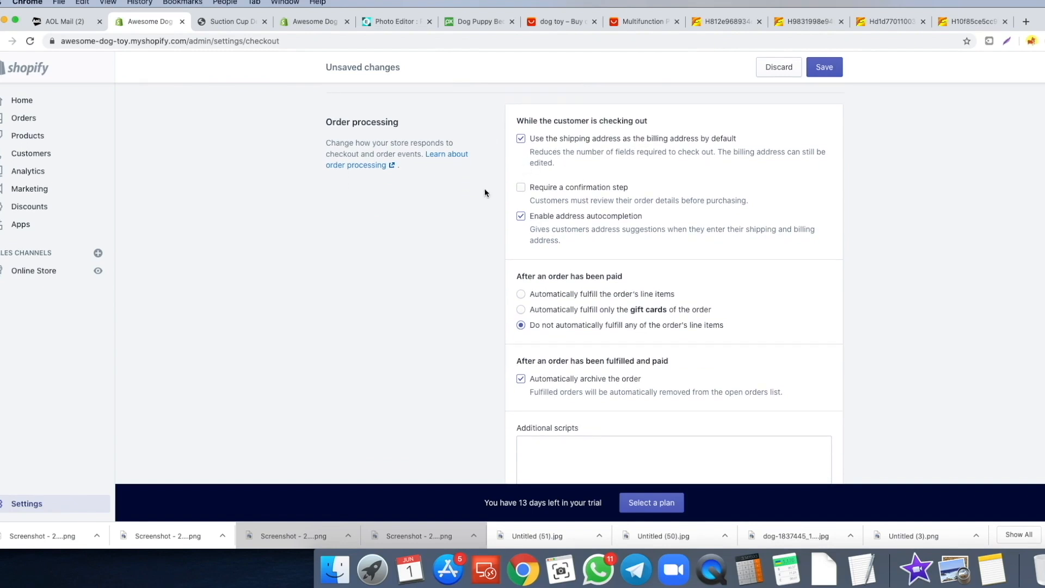
scroll(622, 210, "down", 3)
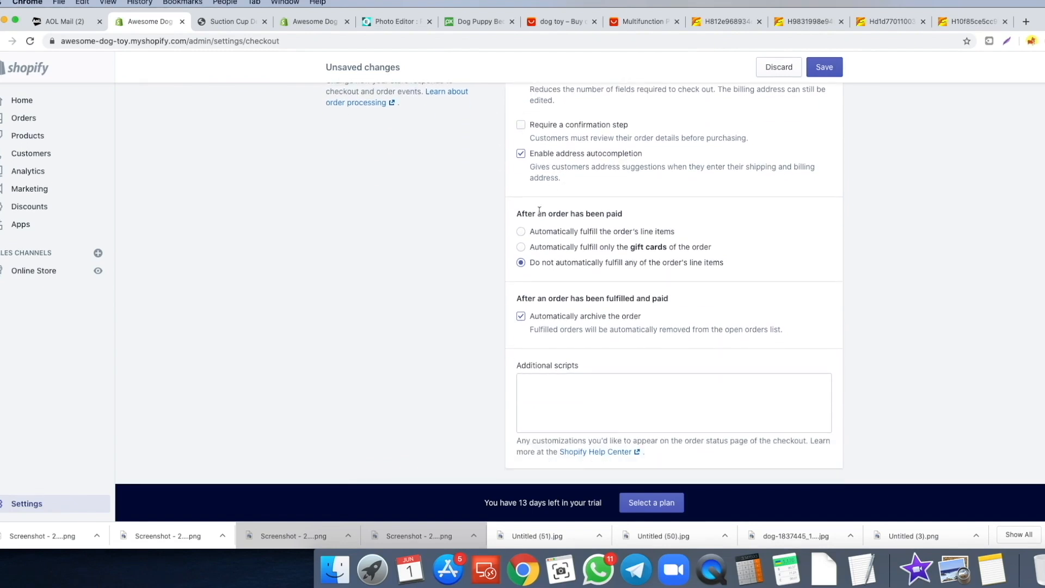
scroll(524, 248, "down", 1)
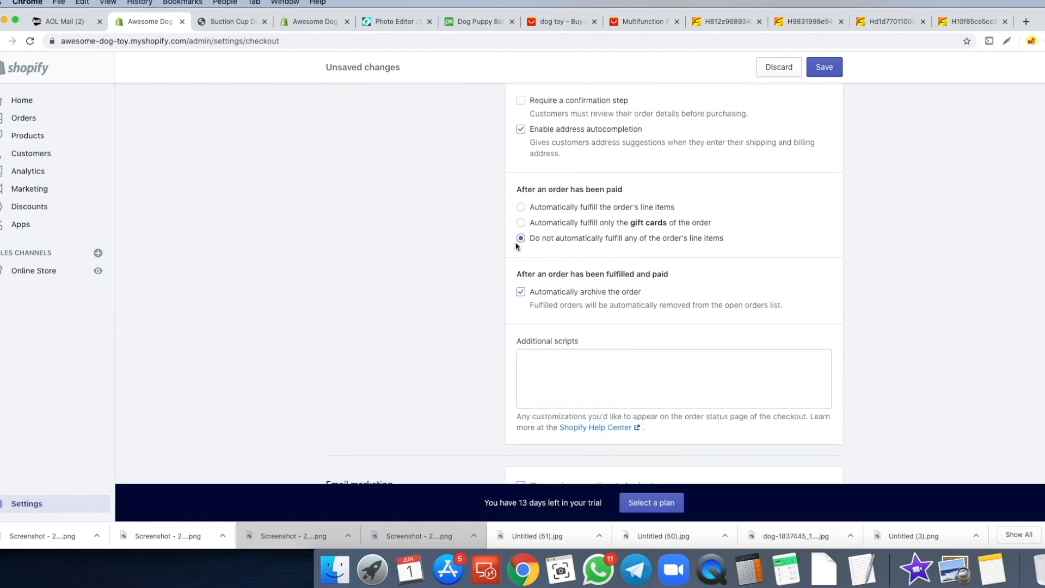
scroll(536, 240, "down", 2)
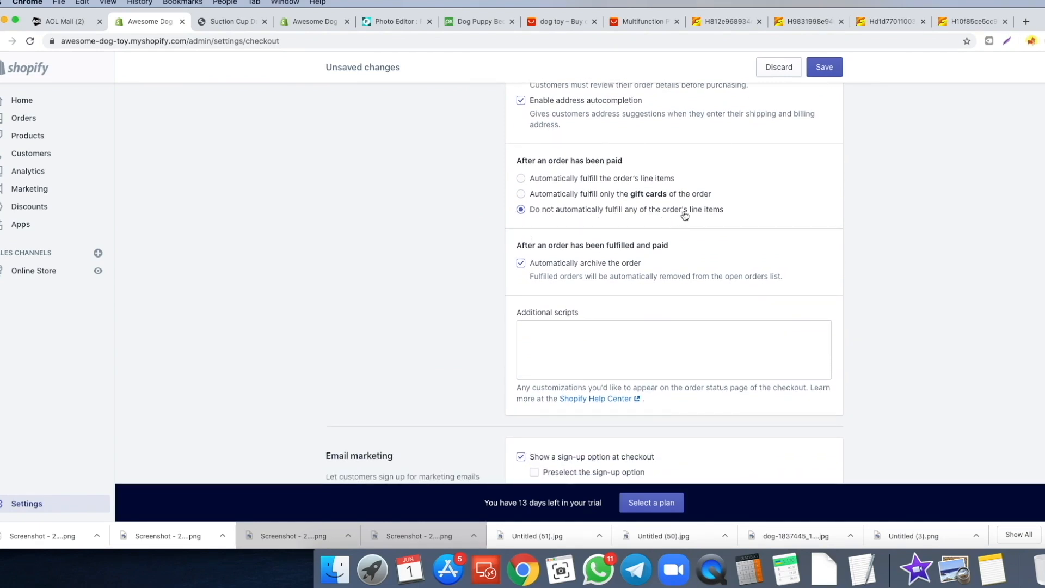
scroll(492, 219, "down", 2)
scroll(491, 219, "down", 9)
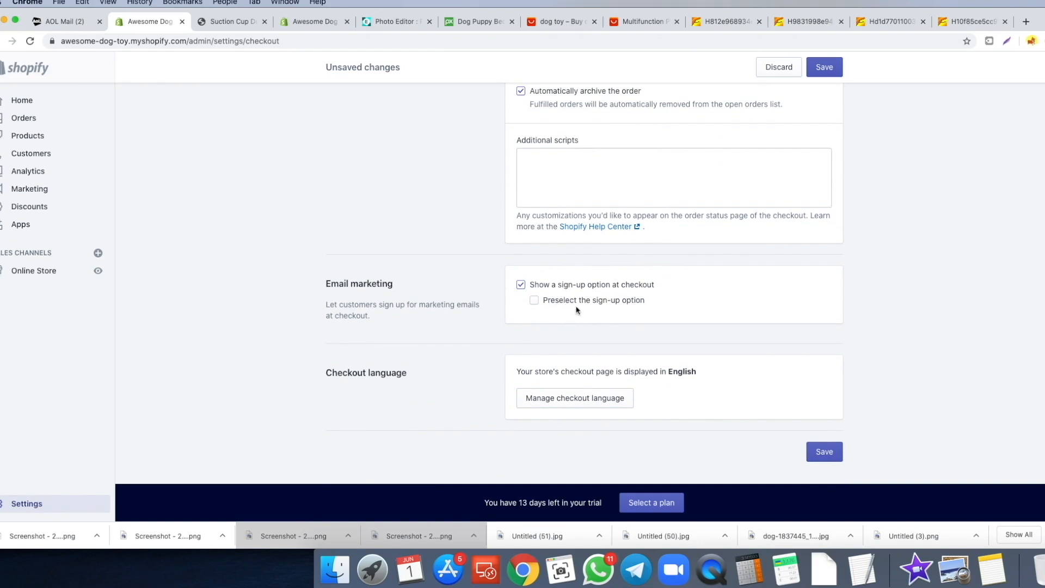
left_click(535, 303)
left_click(829, 74)
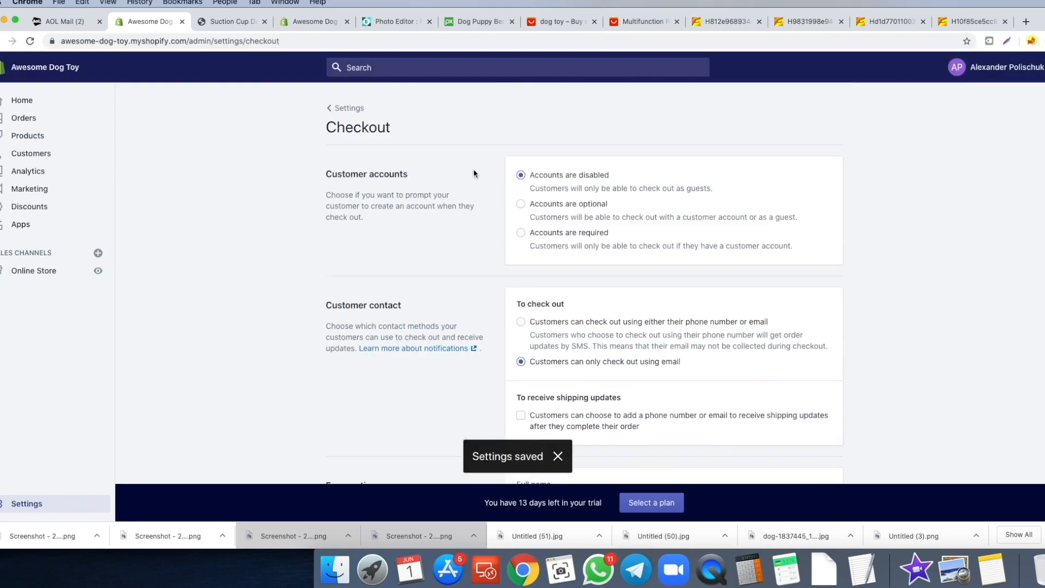
left_click(346, 108)
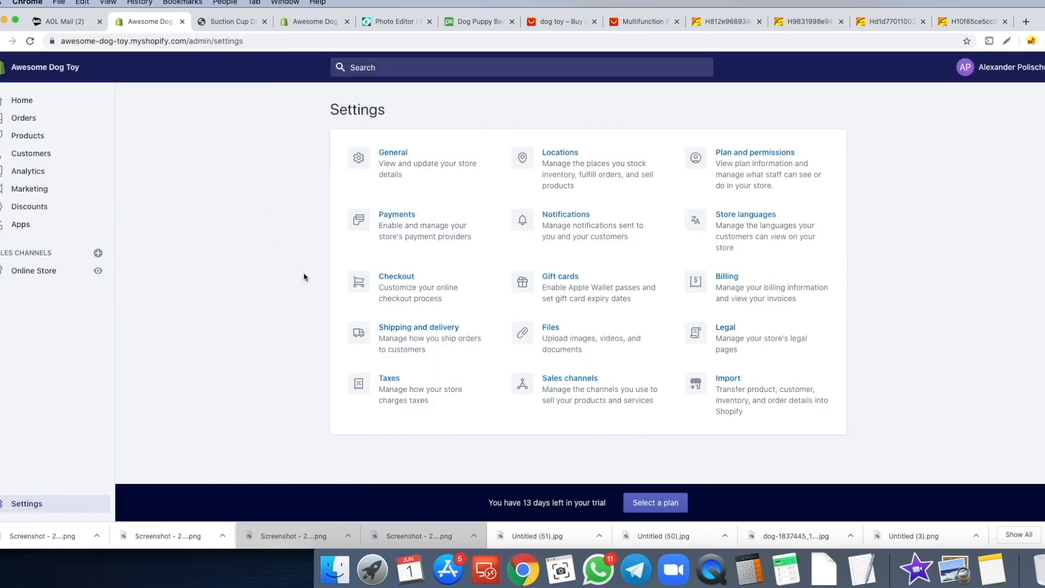
- Open the General shipping profile's rates under Shipping and delivery
left_click(419, 327)
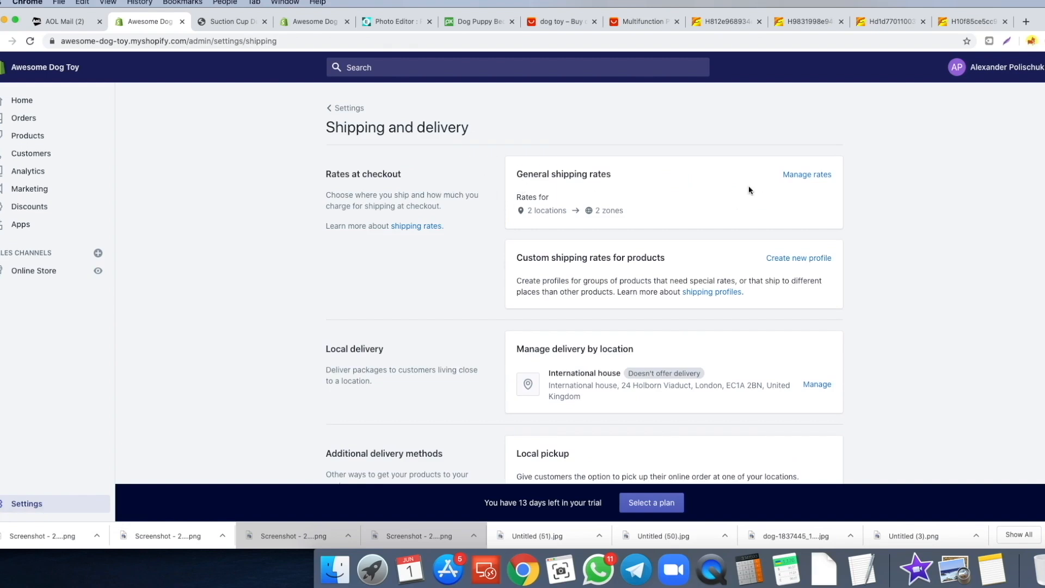
left_click(814, 178)
scroll(719, 212, "down", 3)
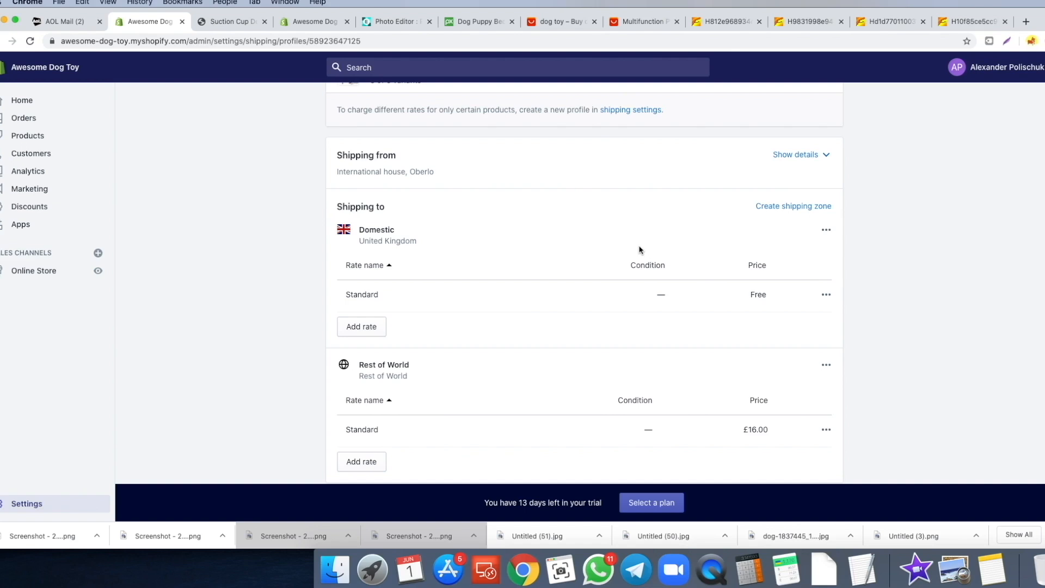
scroll(639, 250, "down", 2)
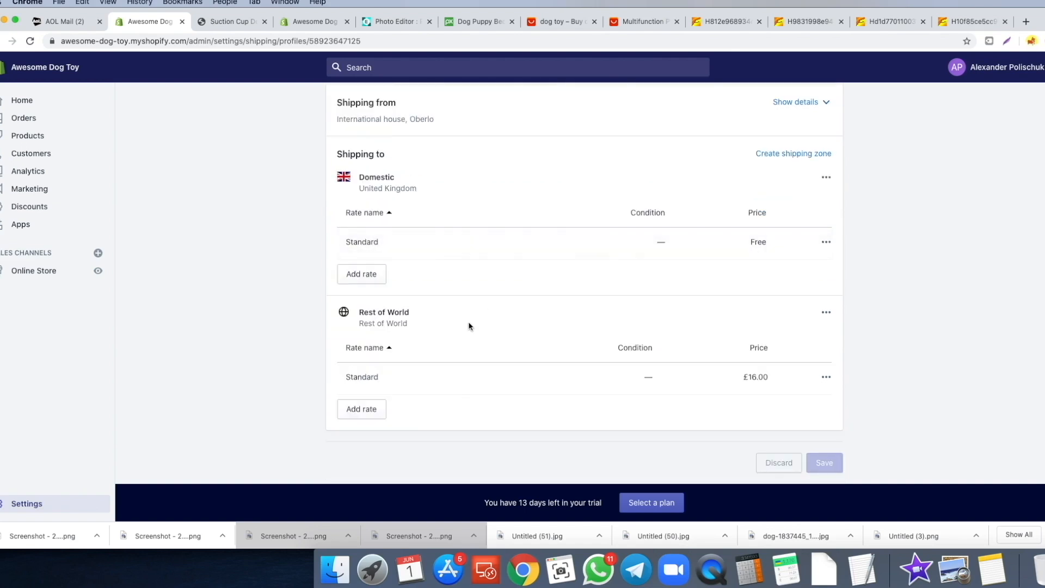
scroll(792, 236, "up", 2)
- Delete the Domestic zone and the Rest of World Standard rate
left_click(827, 234)
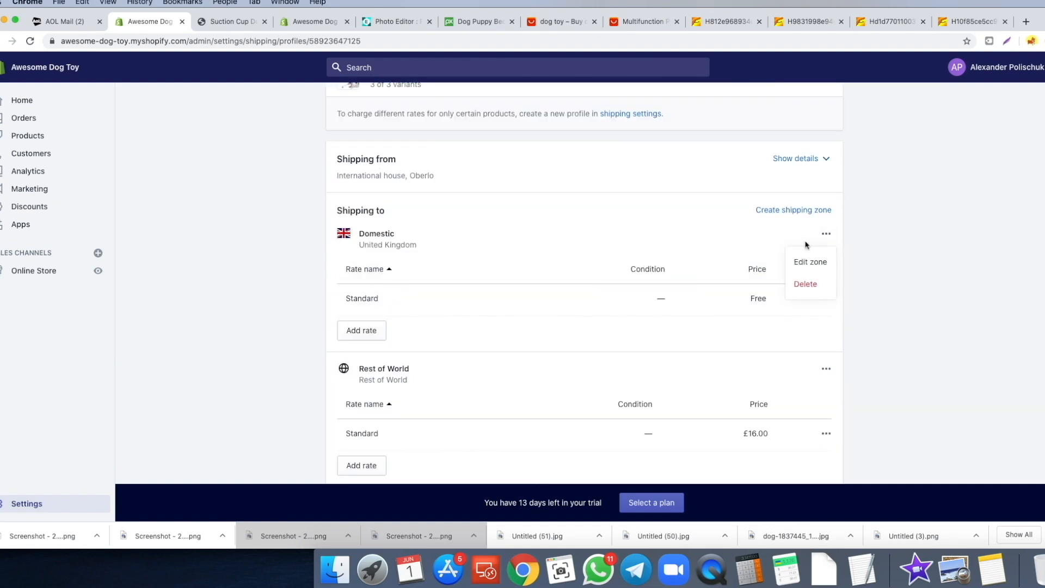
left_click(810, 285)
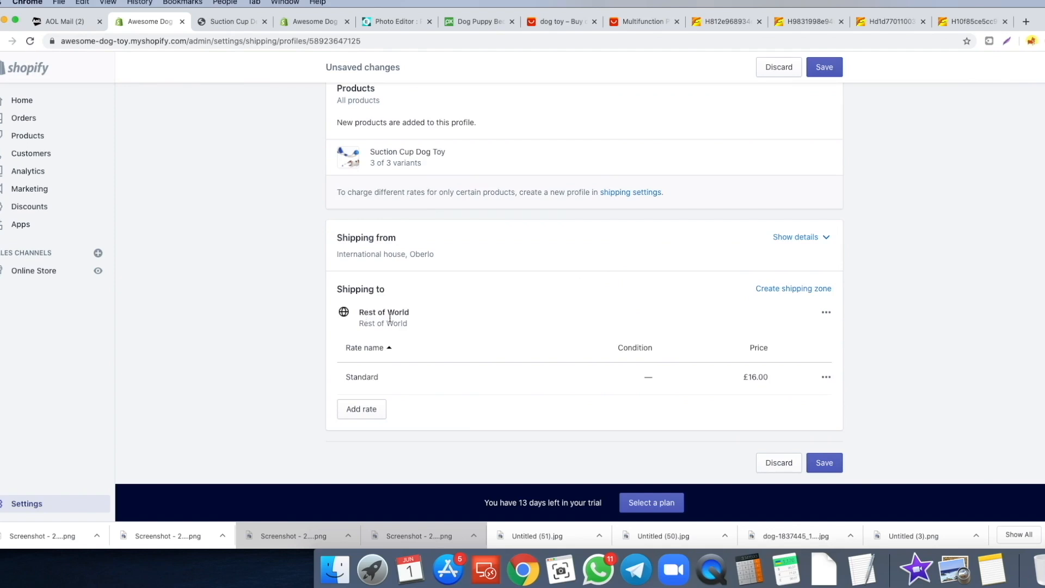
left_click(827, 377)
left_click(815, 433)
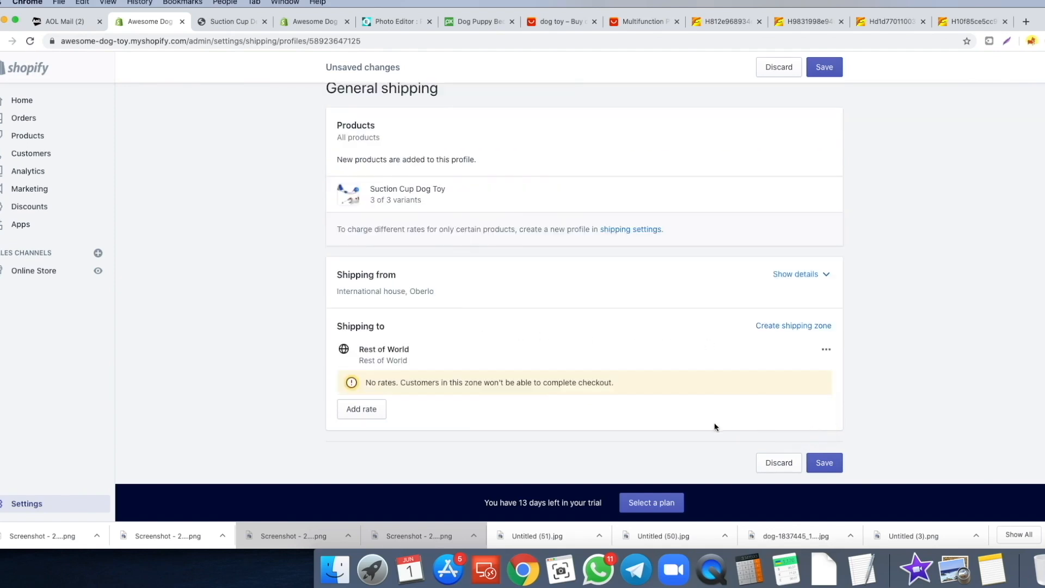
- Give Rest of World a free rate named Standard, then begin another rate
left_click(366, 410)
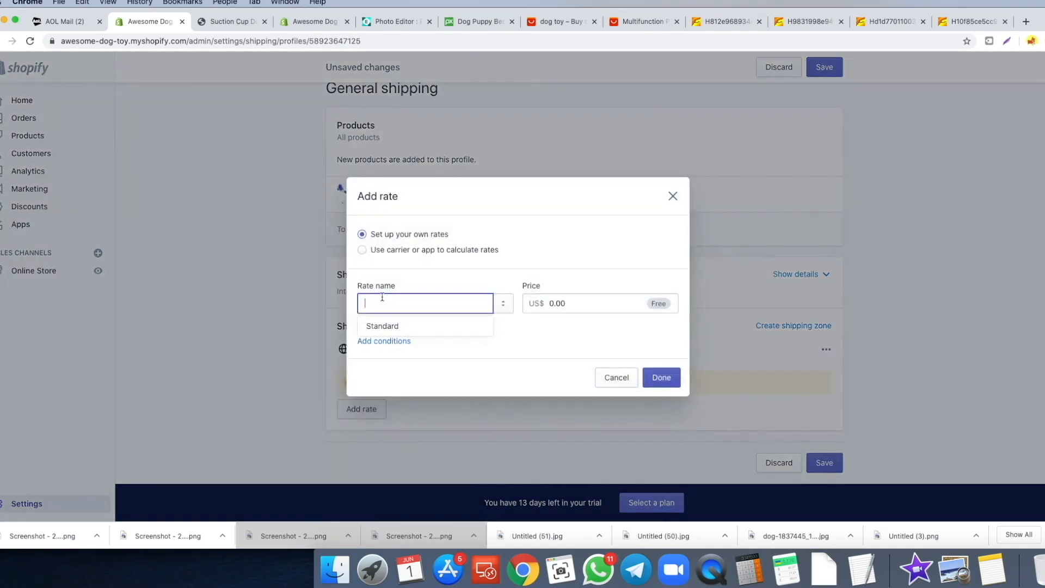
left_click(403, 326)
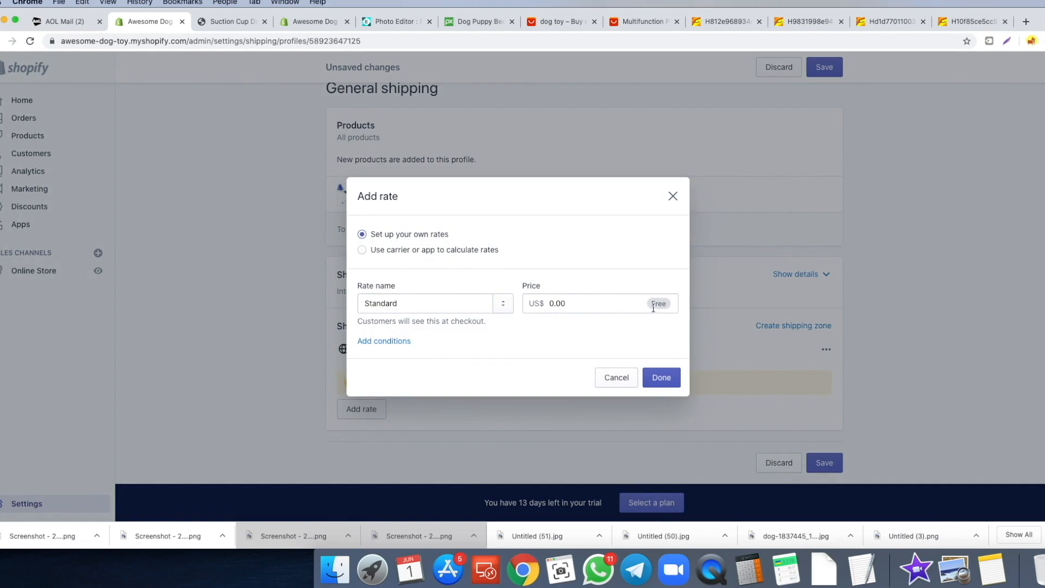
left_click(669, 381)
left_click_drag(361, 313, 430, 314)
left_click(320, 339)
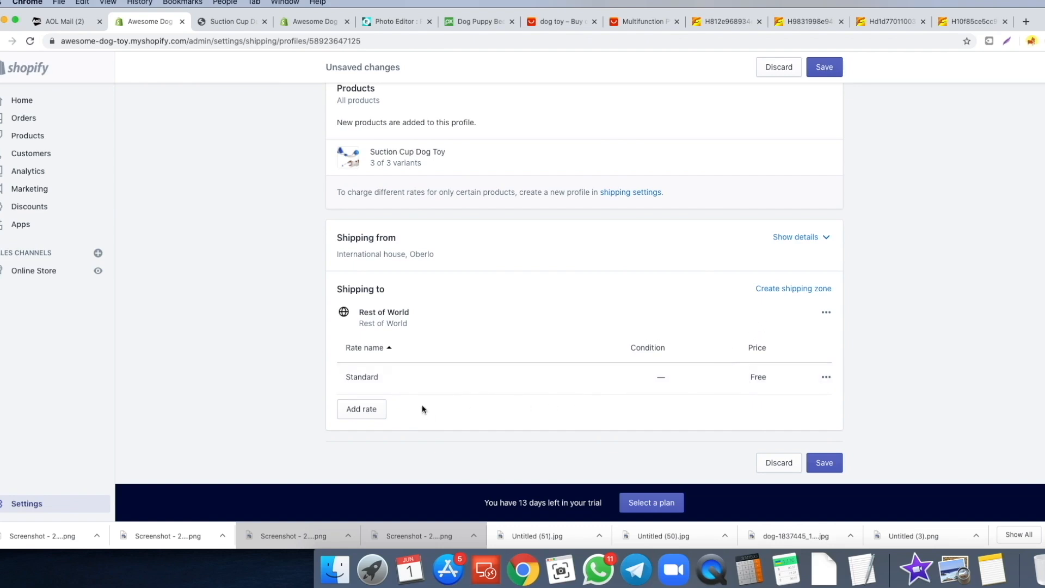
left_click(362, 409)
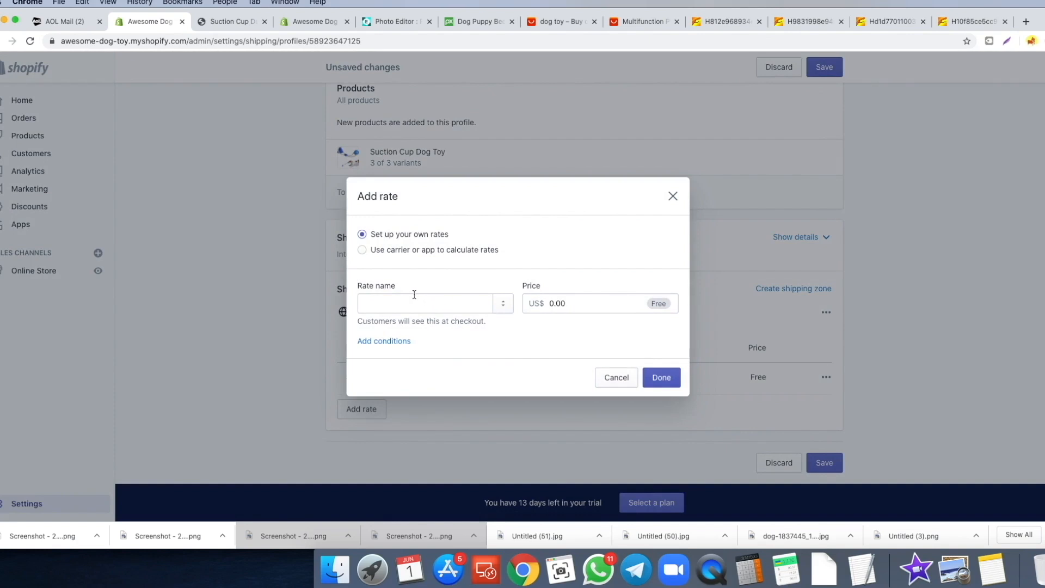
- Name a new rate Standard, based on order price with a 50.00 minimum and no maximum
left_click(411, 301)
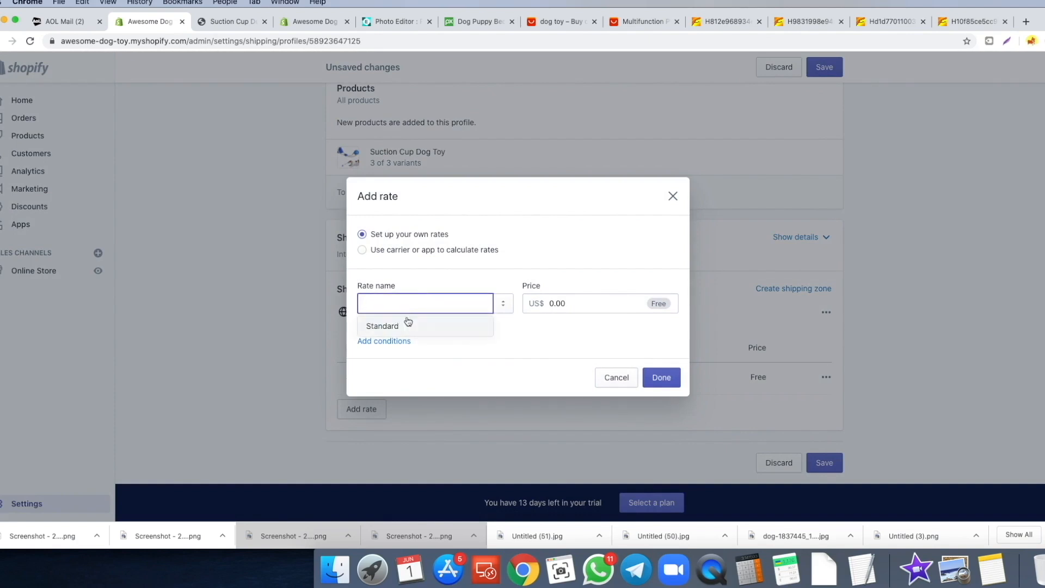
left_click(413, 324)
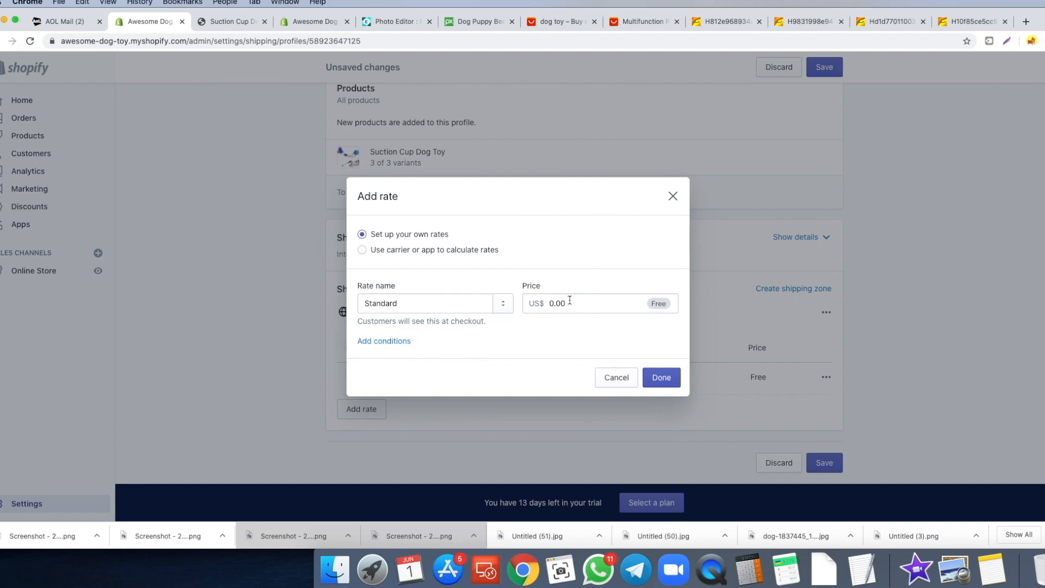
left_click(385, 343)
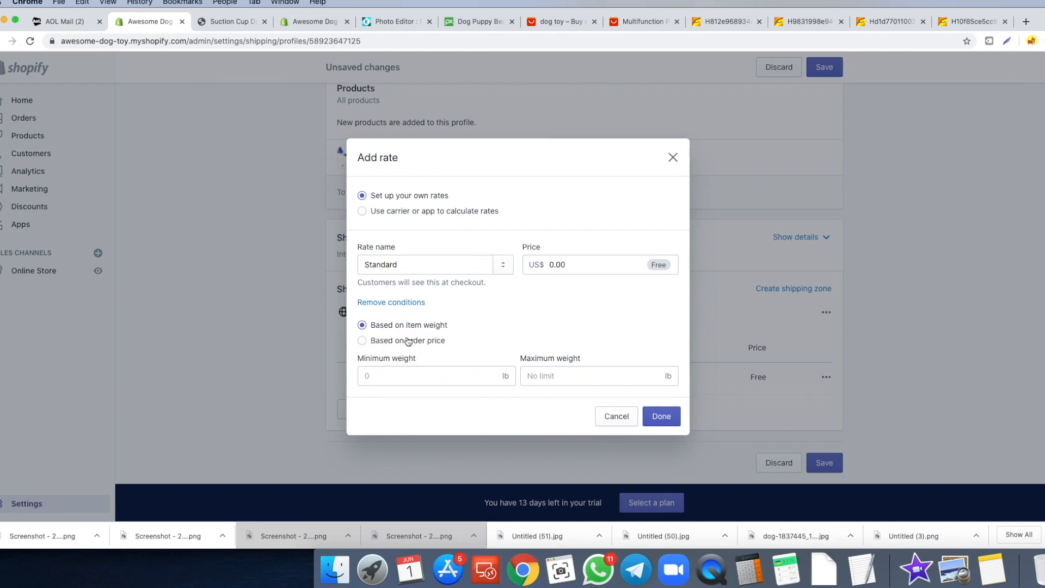
left_click(362, 341)
left_click(404, 374)
type("50")
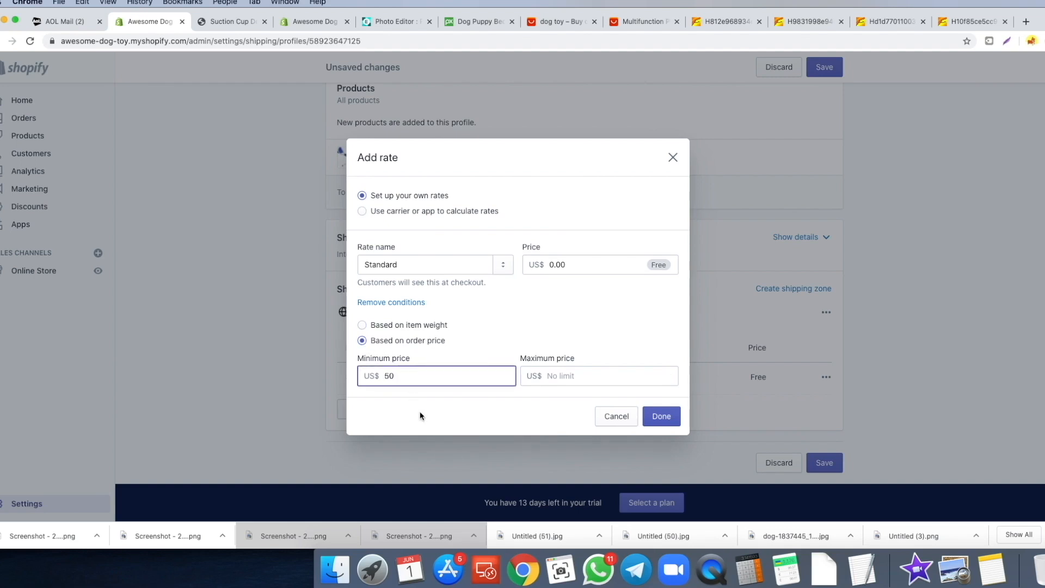
left_click(550, 382)
left_click(508, 409)
left_click(558, 380)
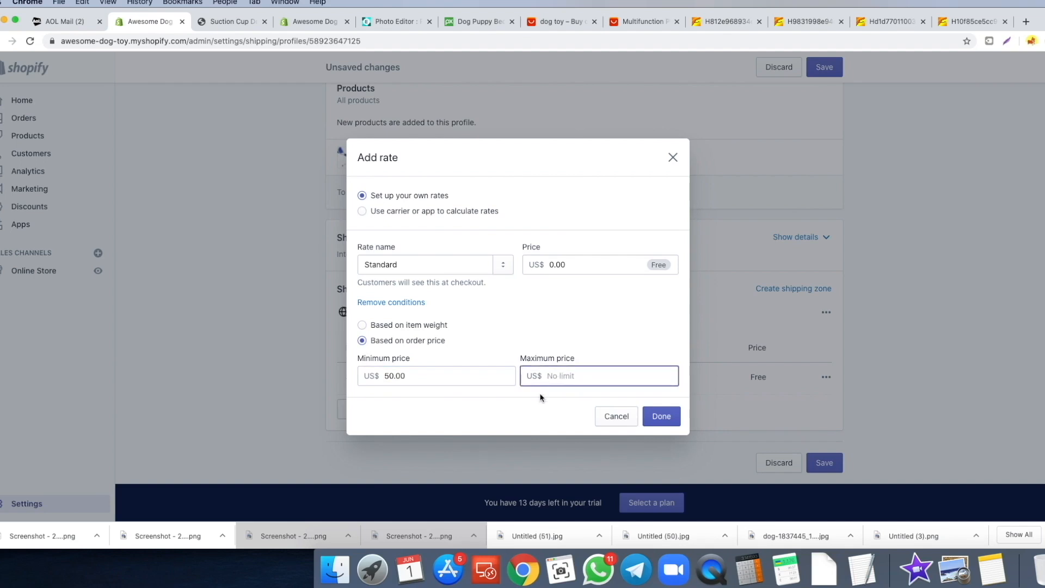
left_click(540, 402)
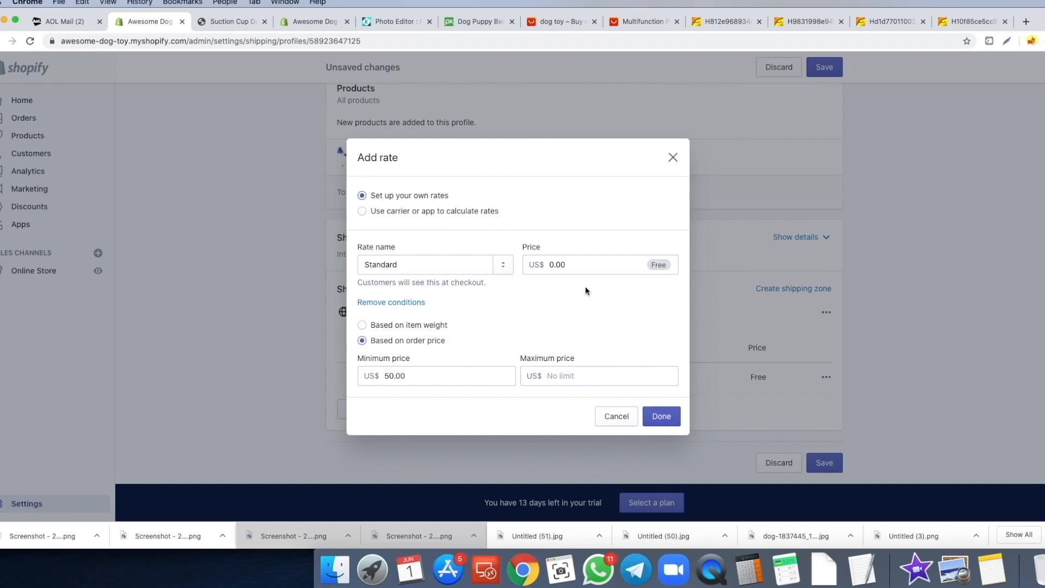
- Discard that conditional rate, save the shipping profile, and return to Settings
left_click(673, 158)
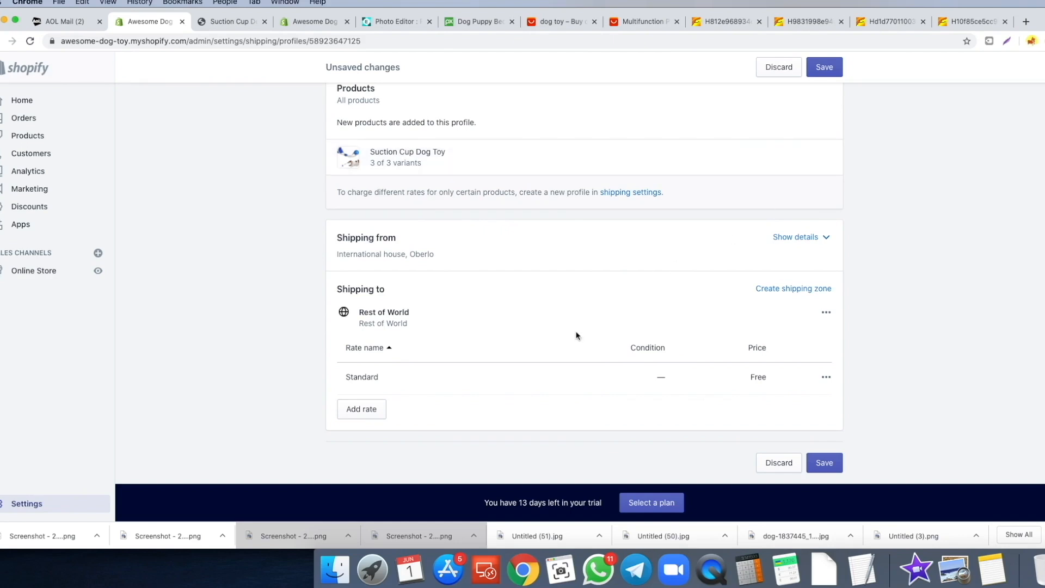
left_click(824, 462)
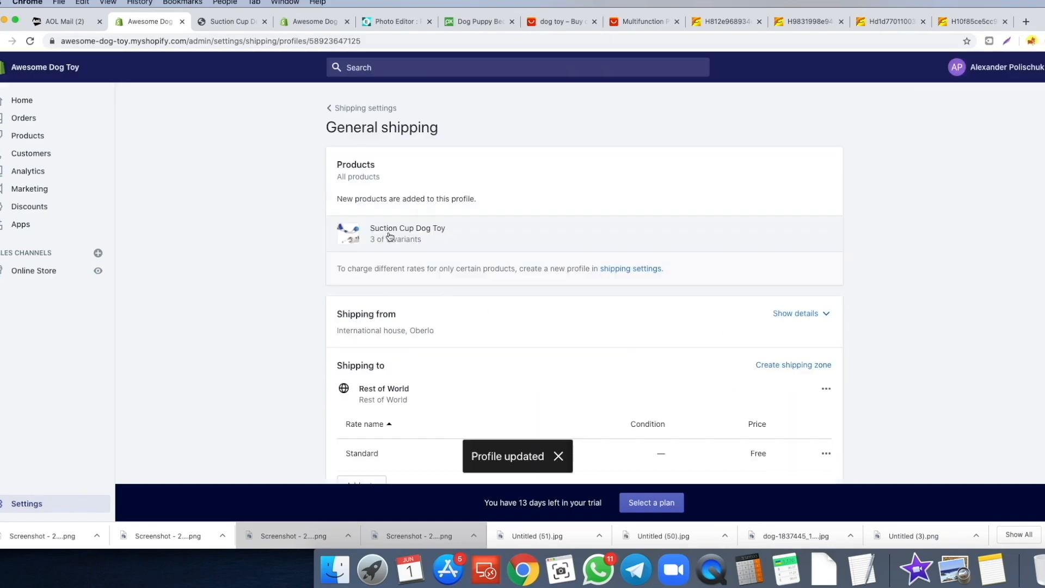
left_click(363, 108)
left_click(344, 107)
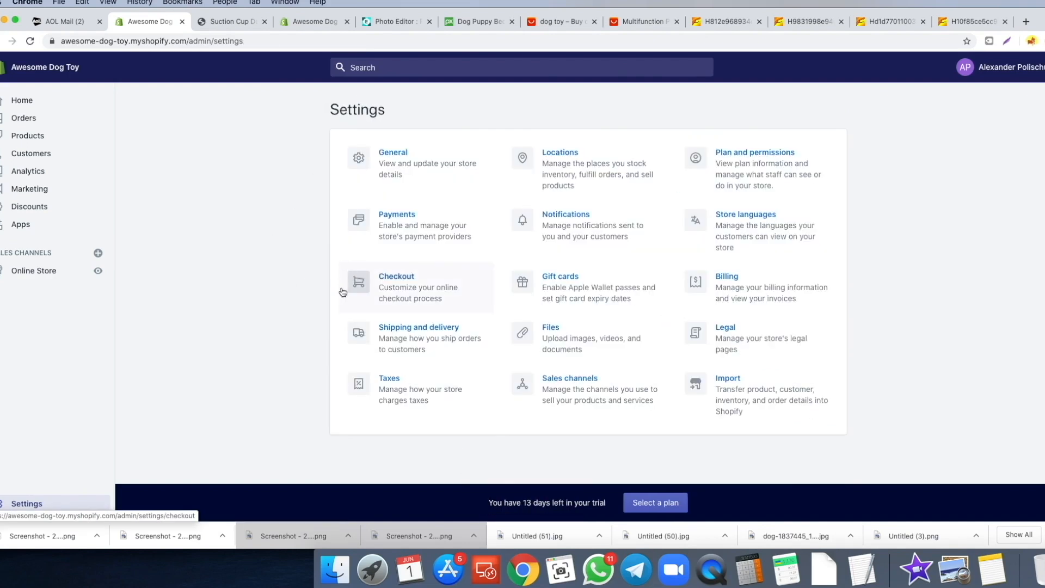
left_click(397, 383)
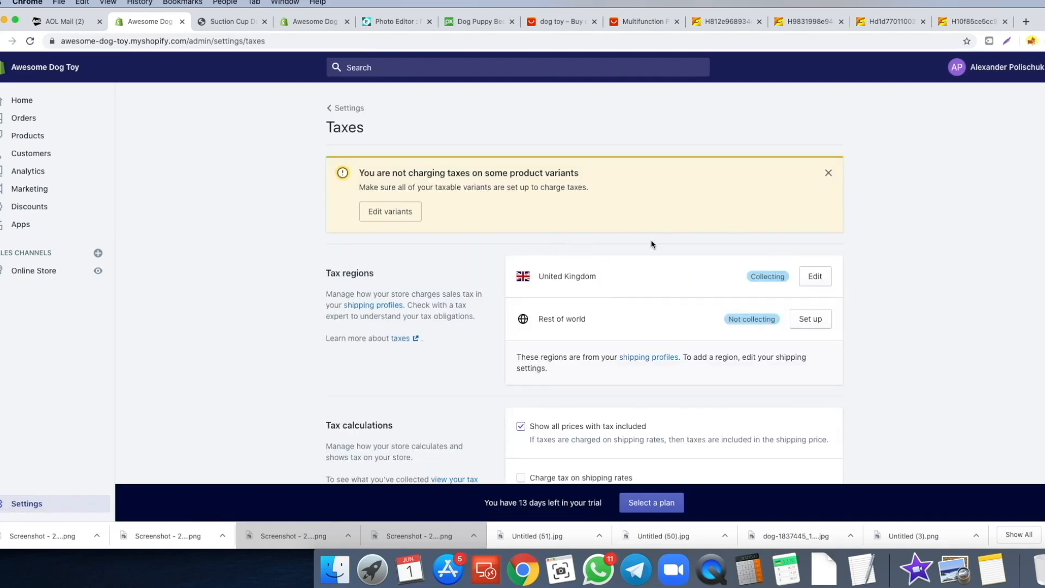
scroll(648, 279, "down", 1)
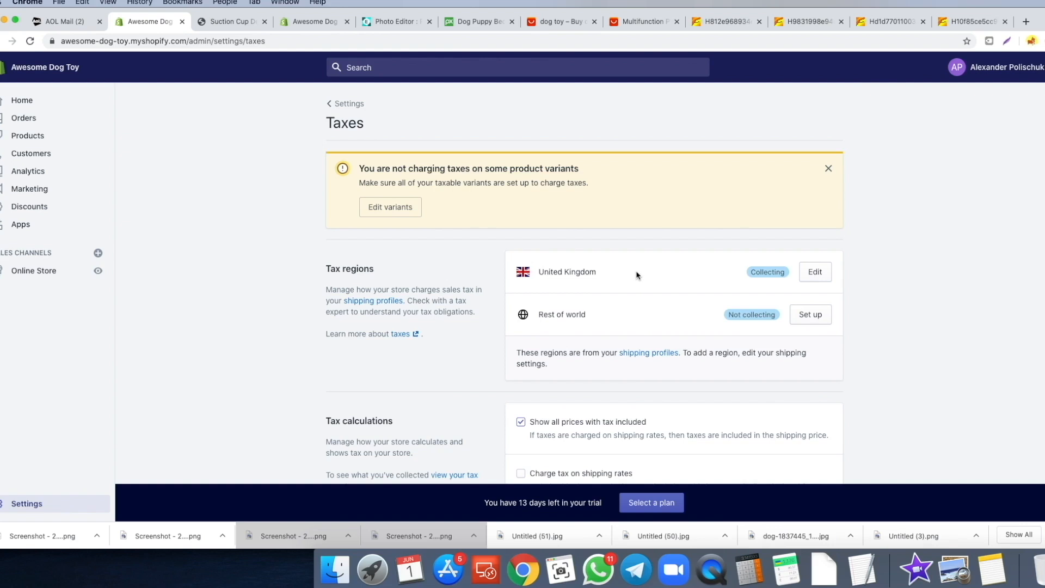
scroll(622, 273, "down", 5)
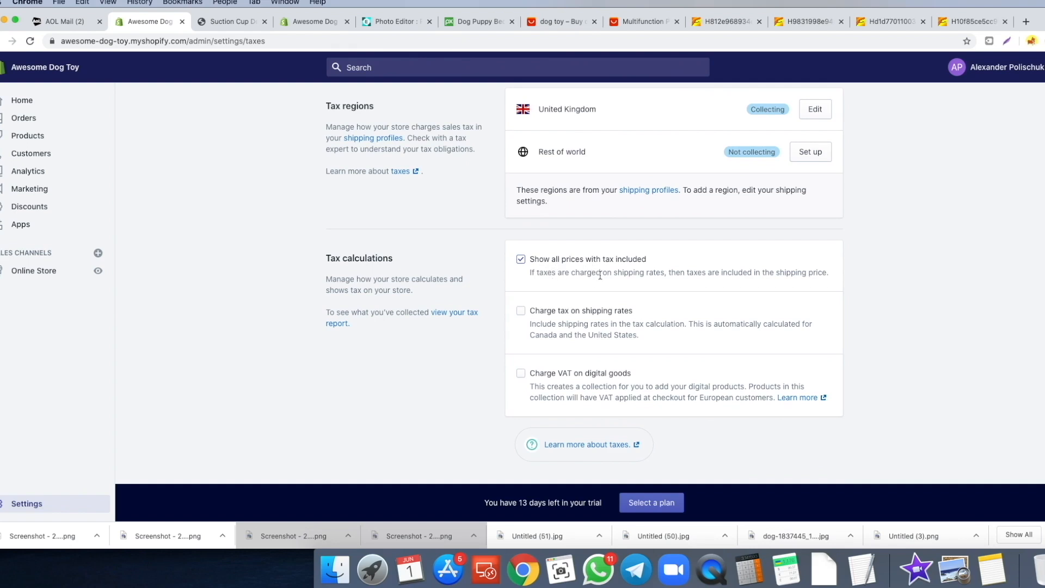
scroll(584, 312, "up", 5)
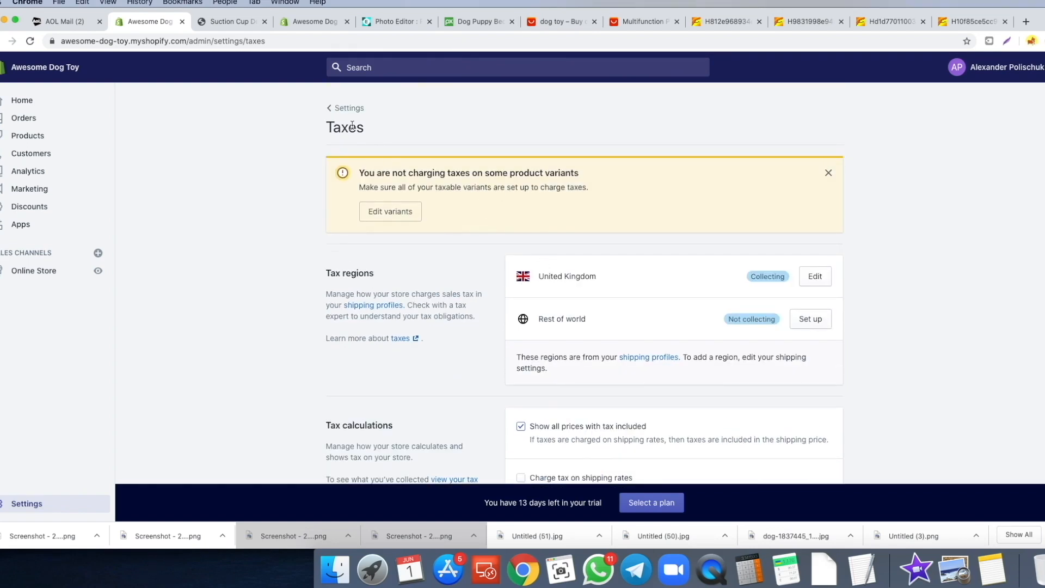
left_click(349, 108)
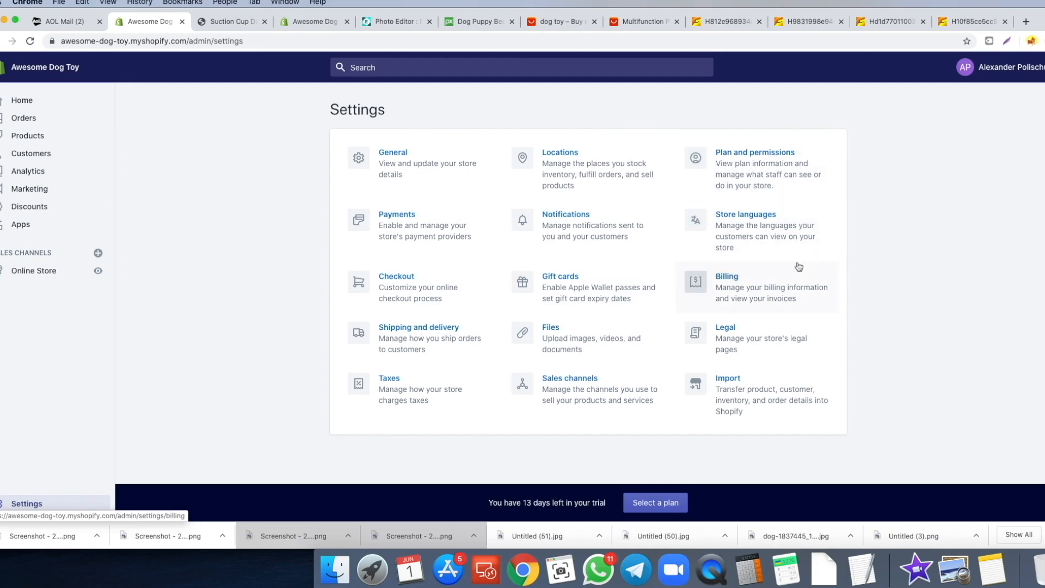
- Look through the store's legal policies, then go back to Settings
left_click(789, 347)
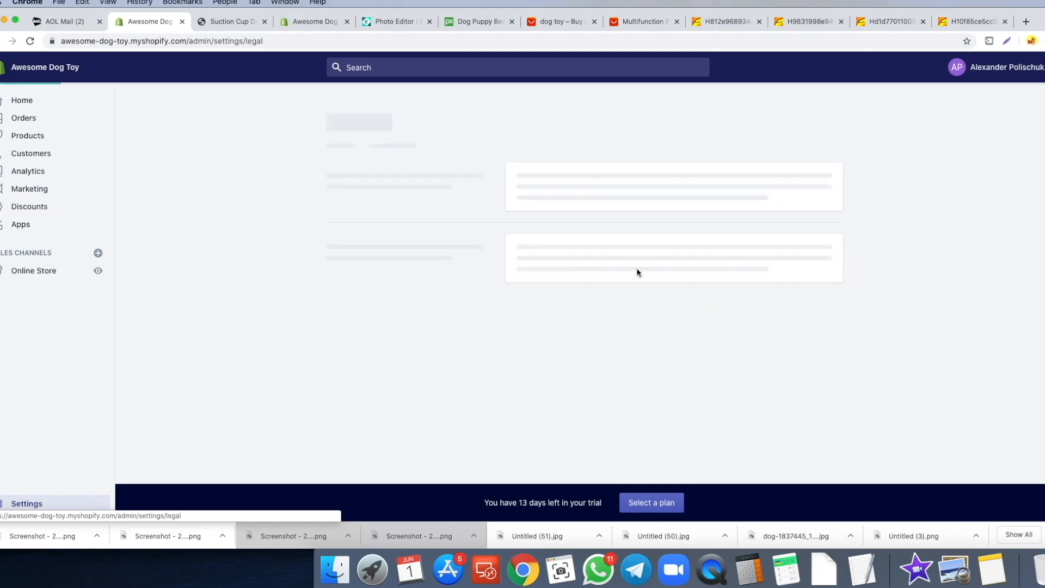
scroll(496, 221, "down", 10)
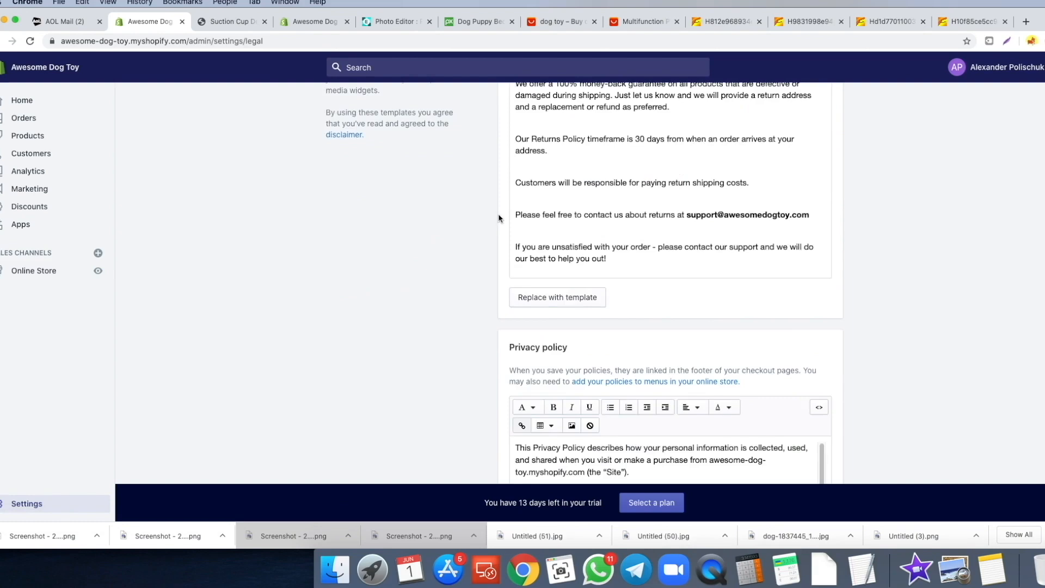
scroll(496, 217, "up", 10)
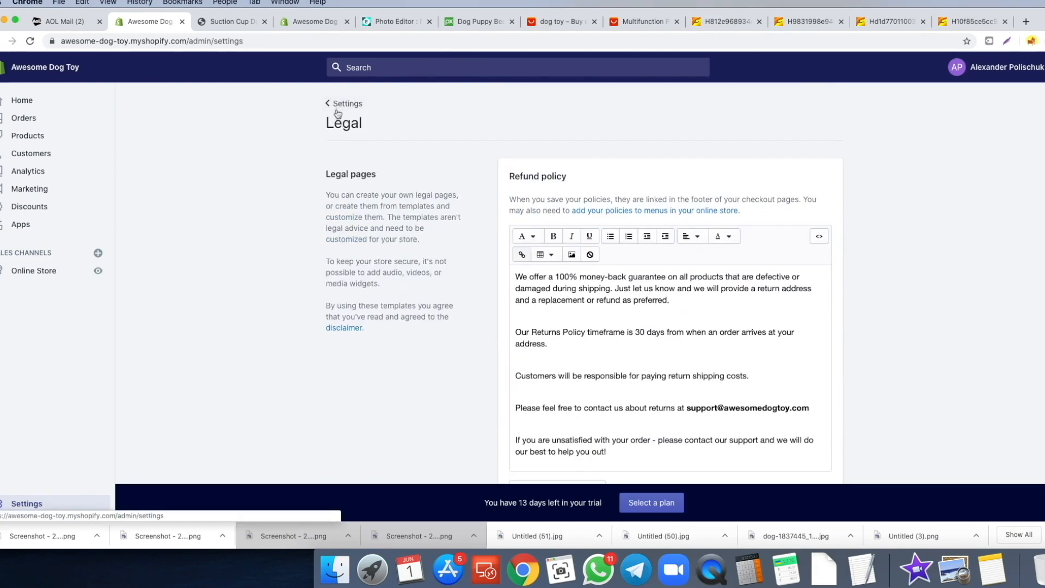
left_click(330, 103)
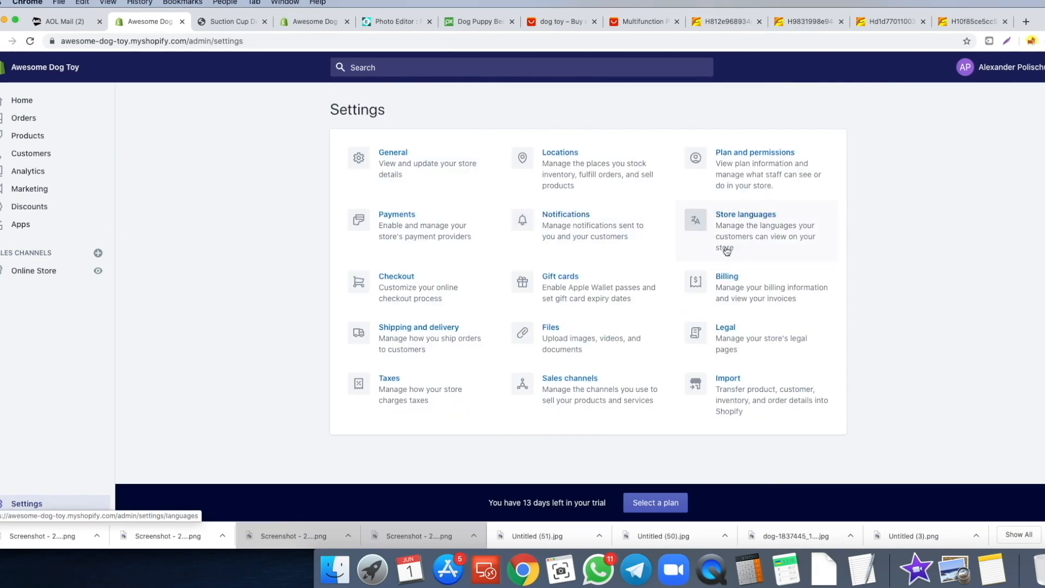
- Open Billing and start adding a payment method, but close it without adding one
left_click(769, 288)
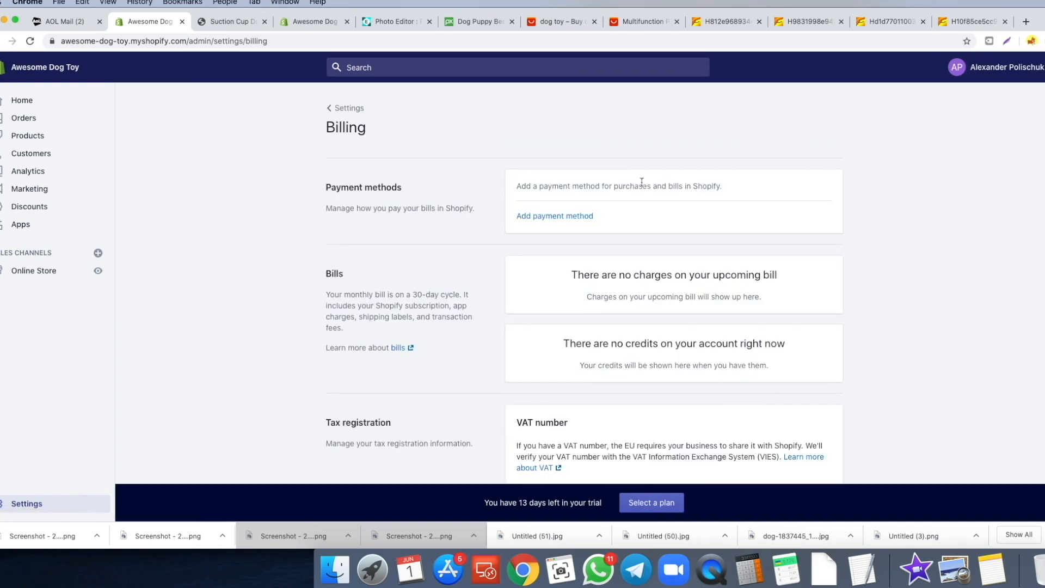
left_click(545, 211)
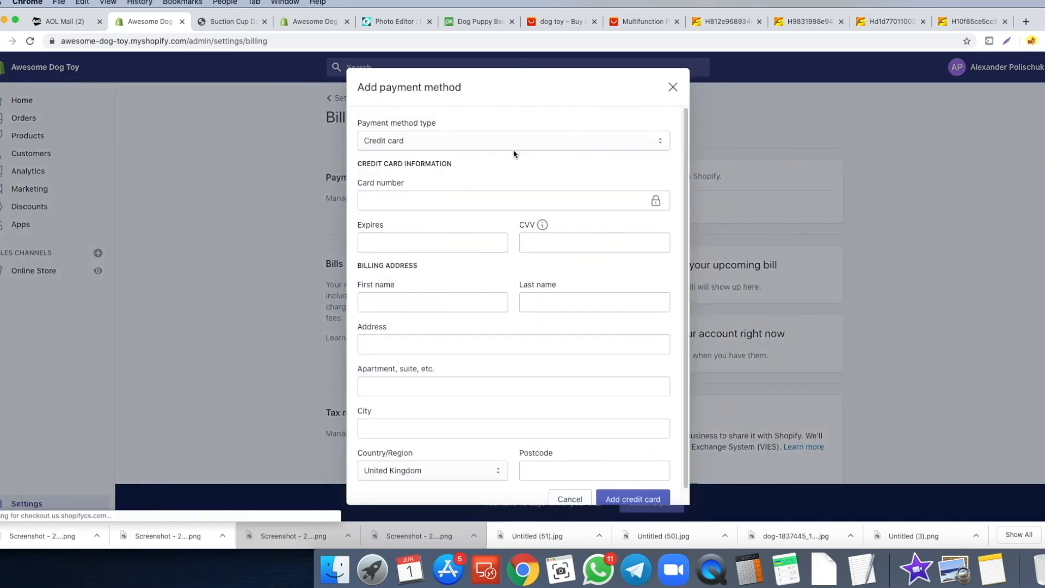
left_click(673, 89)
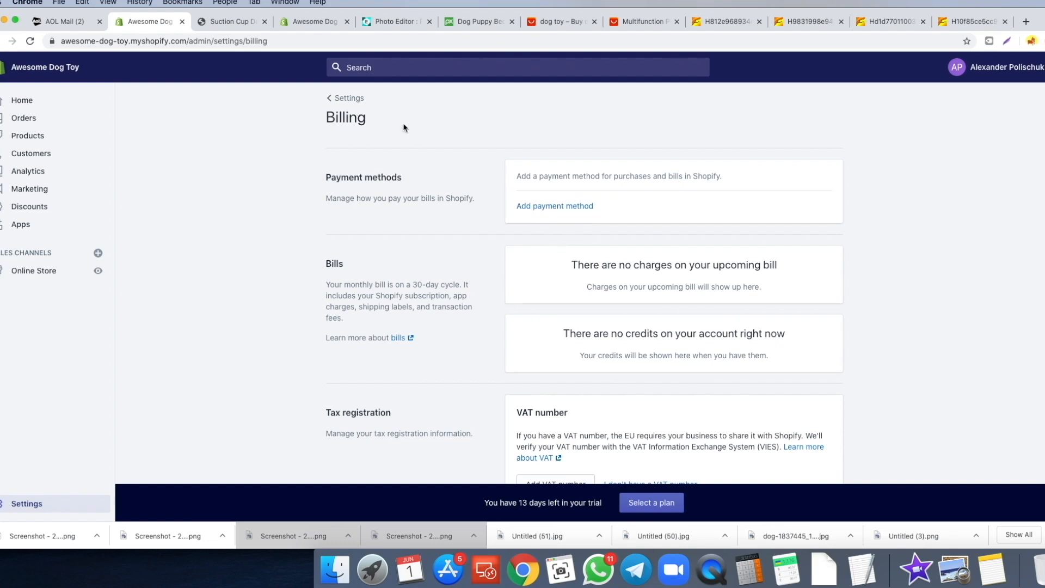
left_click(349, 98)
left_click(47, 279)
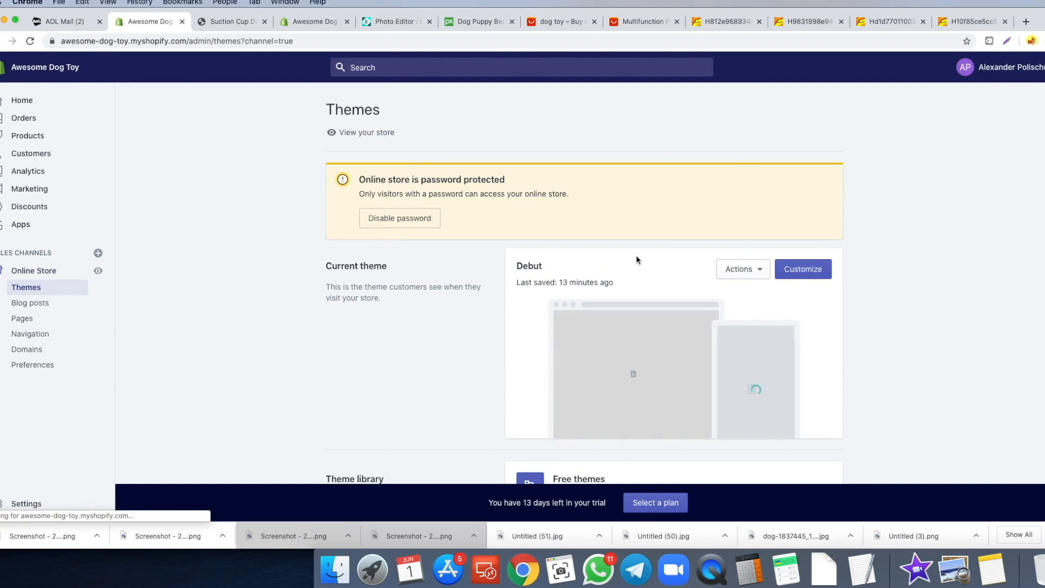
left_click(826, 278)
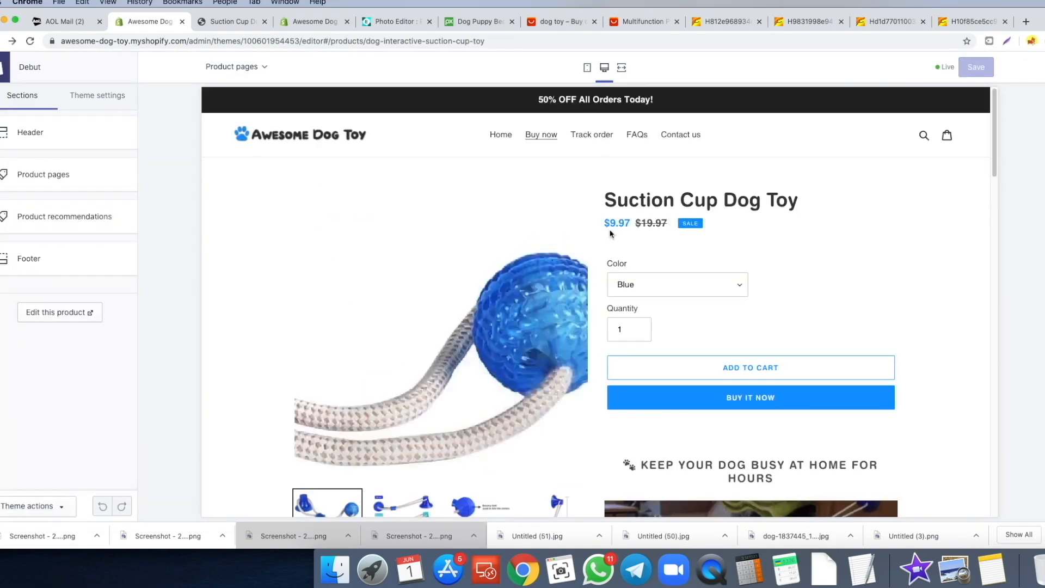
scroll(715, 312, "down", 2)
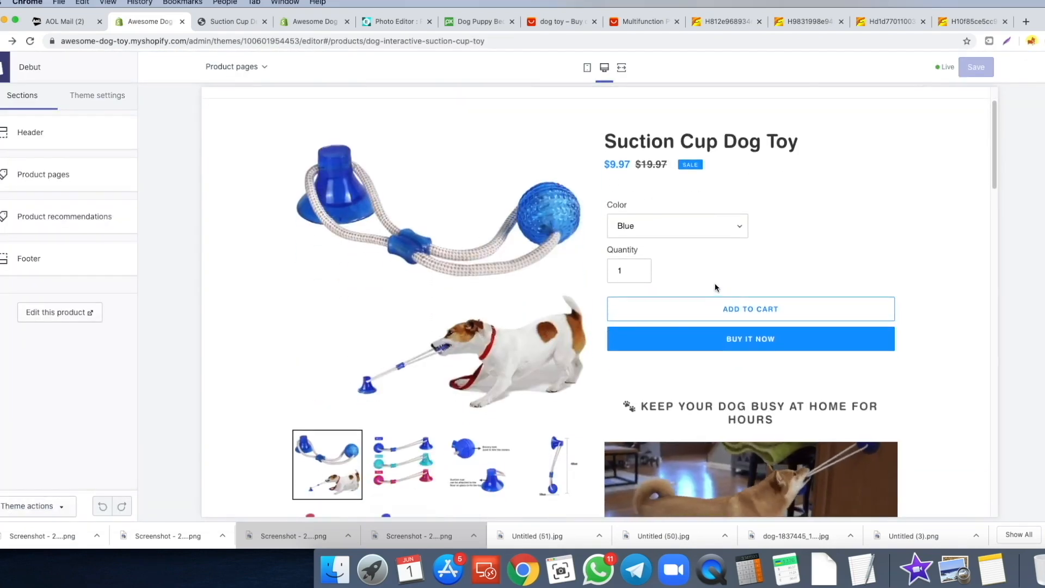
scroll(361, 216, "up", 2)
scroll(828, 334, "down", 3)
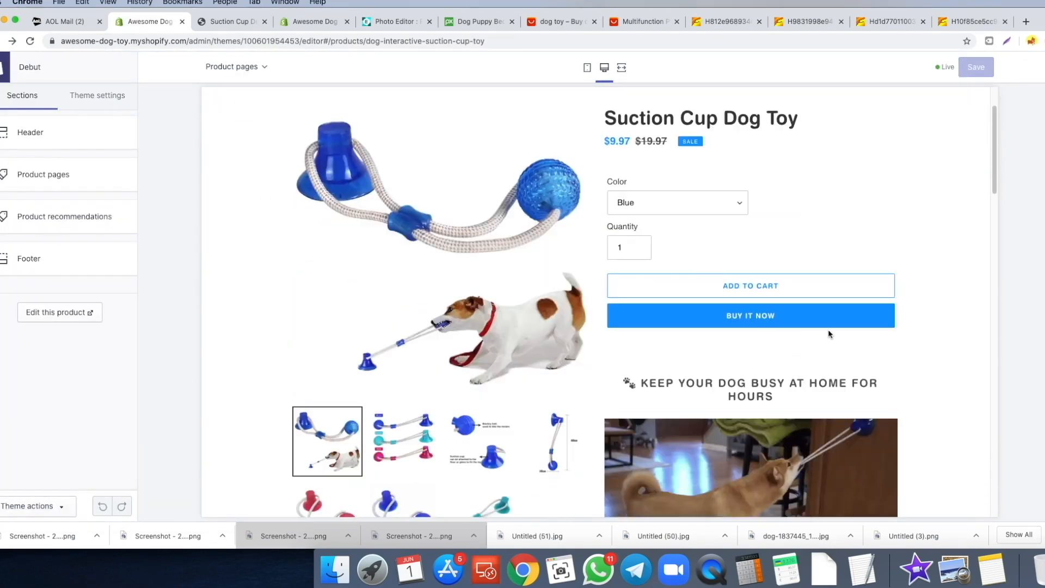
left_click(742, 315)
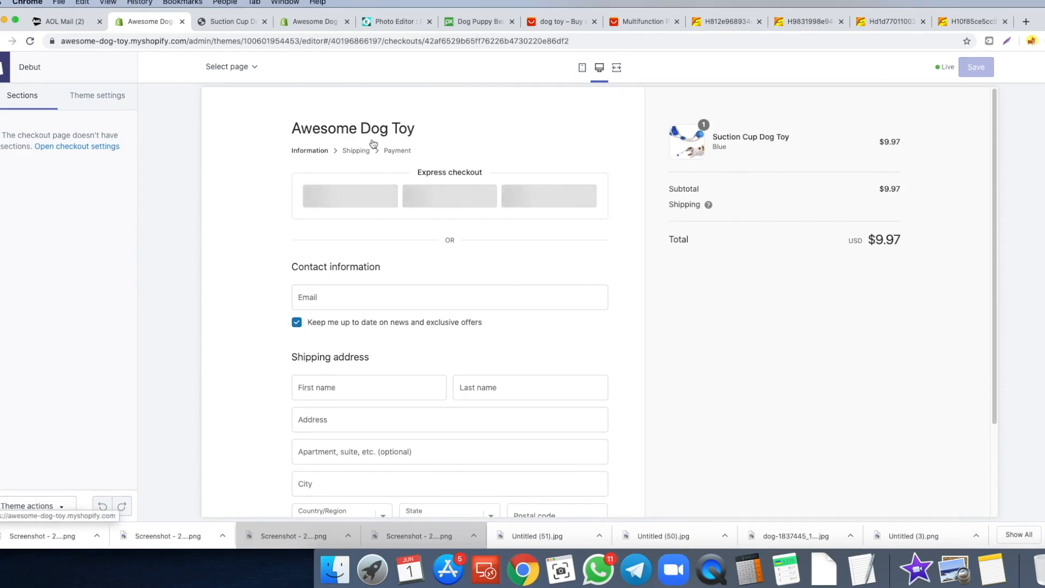
scroll(386, 178, "down", 2)
scroll(397, 245, "down", 2)
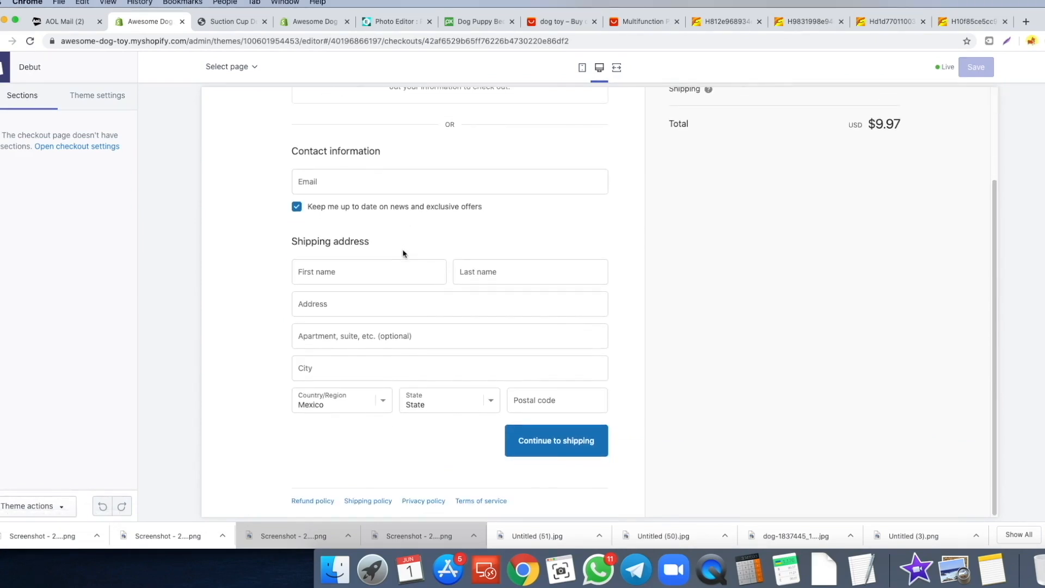
scroll(414, 299, "up", 4)
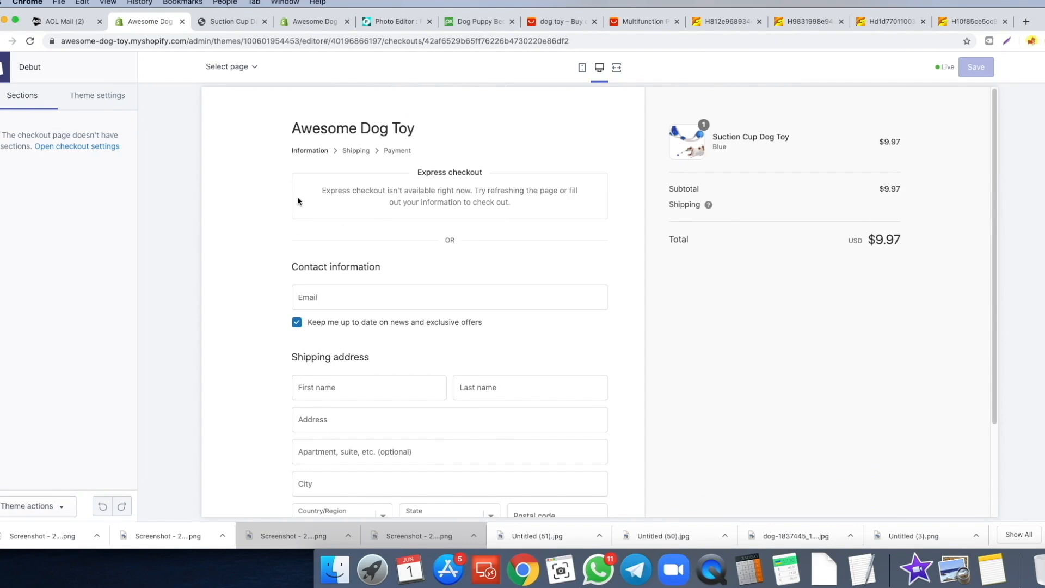
scroll(327, 256, "down", 4)
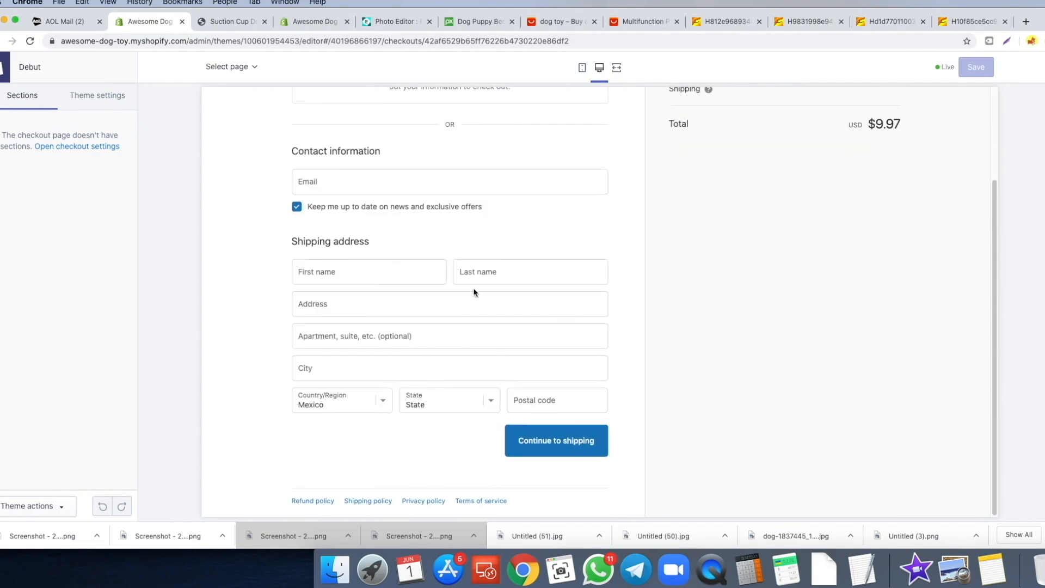
scroll(457, 299, "up", 4)
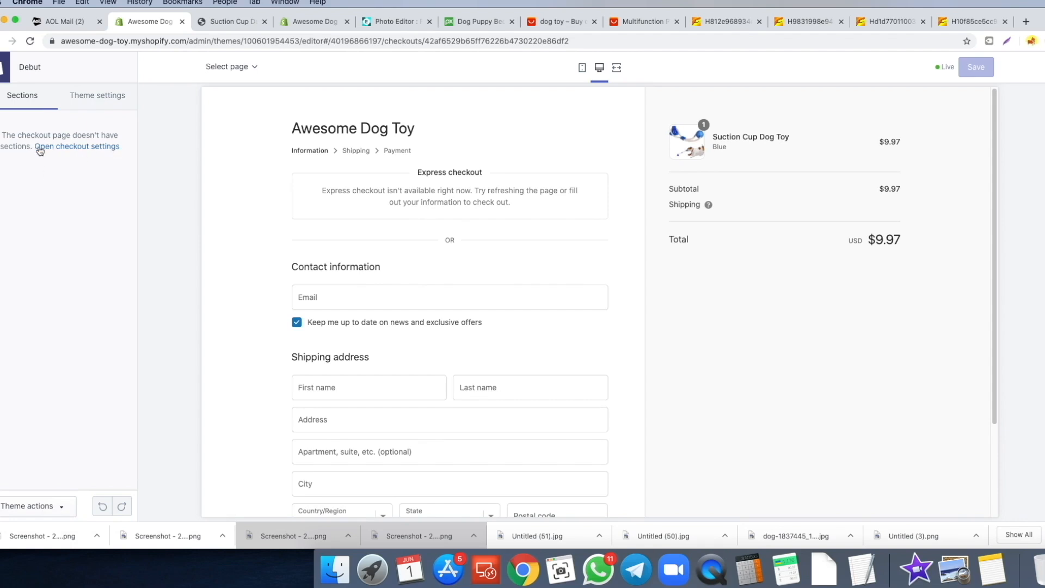
- Set the Awesome Dog Toy logo image as the checkout logo
left_click(61, 152)
scroll(24, 148, "down", 1)
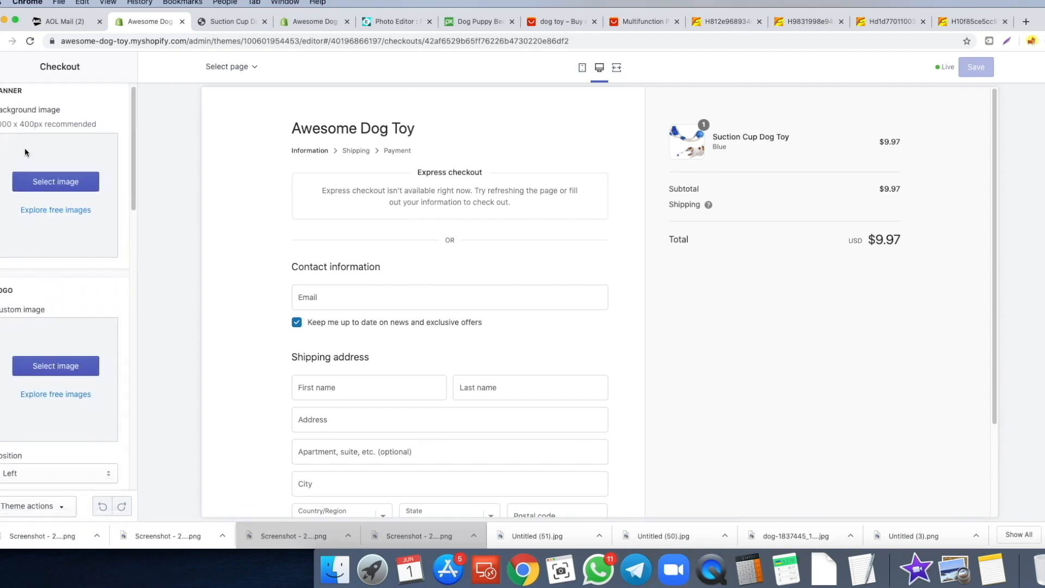
scroll(25, 164, "down", 6)
left_click(32, 190)
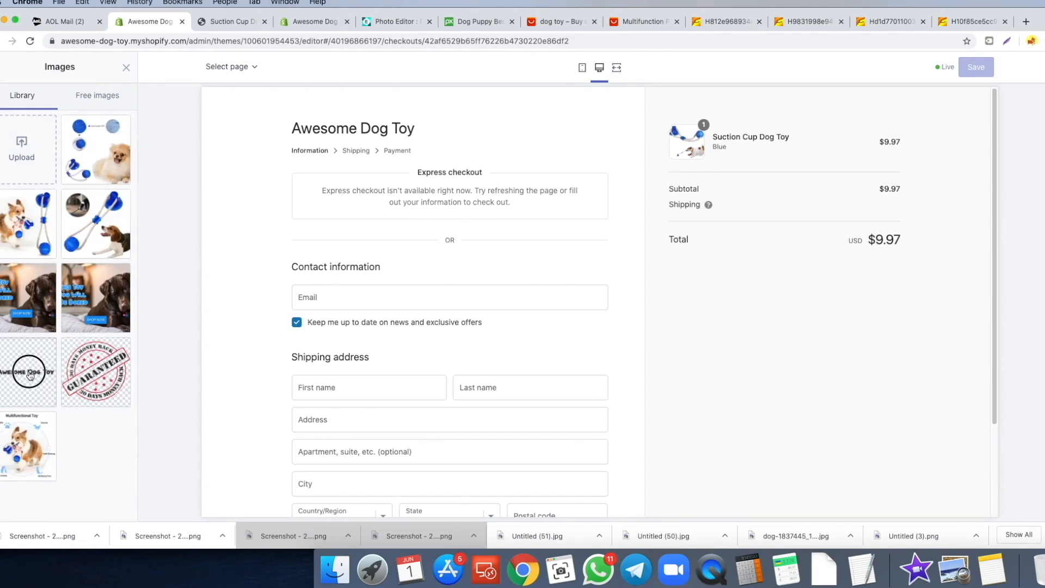
left_click(30, 375)
left_click(111, 506)
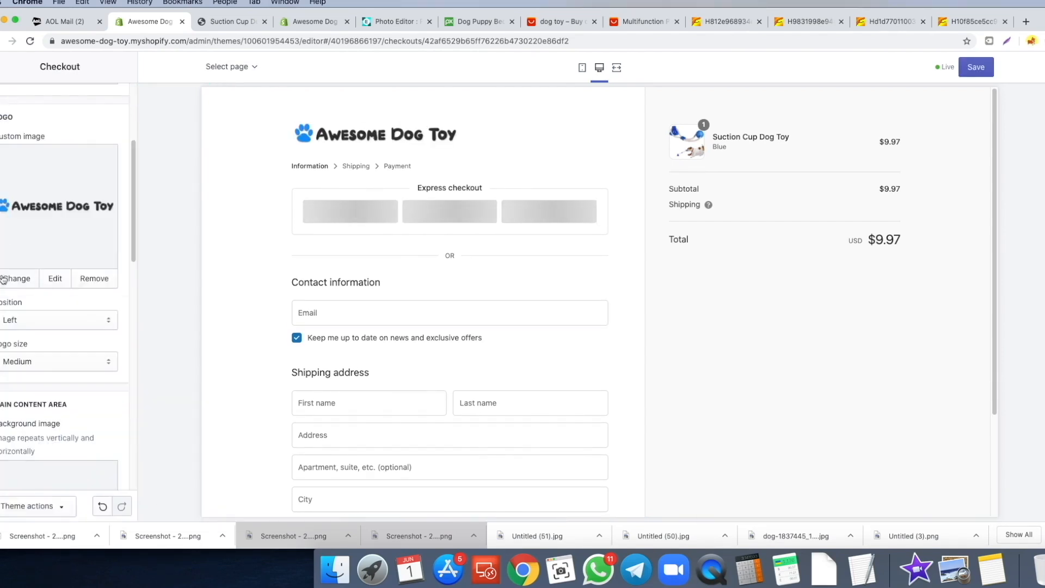
- Try the logo centred, then set it back to Left and review the checkout styling
scroll(32, 283, "down", 2)
left_click(40, 275)
left_click(41, 284)
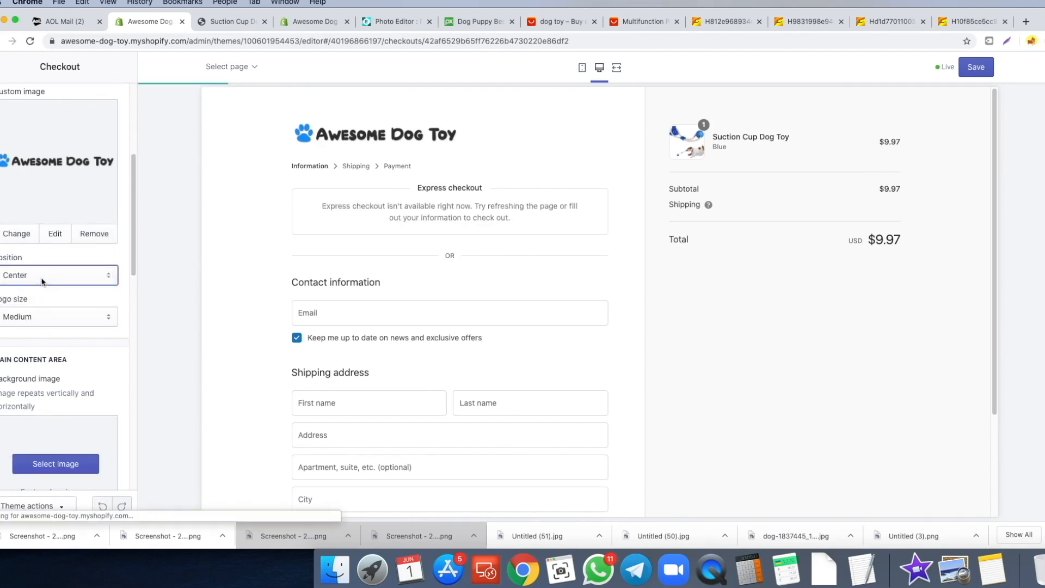
left_click(42, 280)
left_click(53, 266)
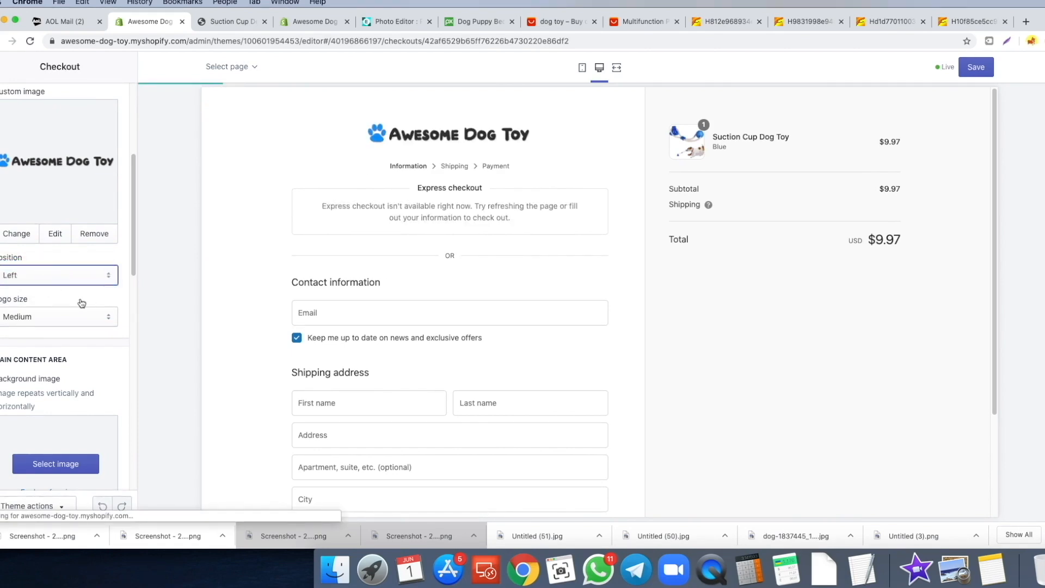
scroll(82, 304, "down", 5)
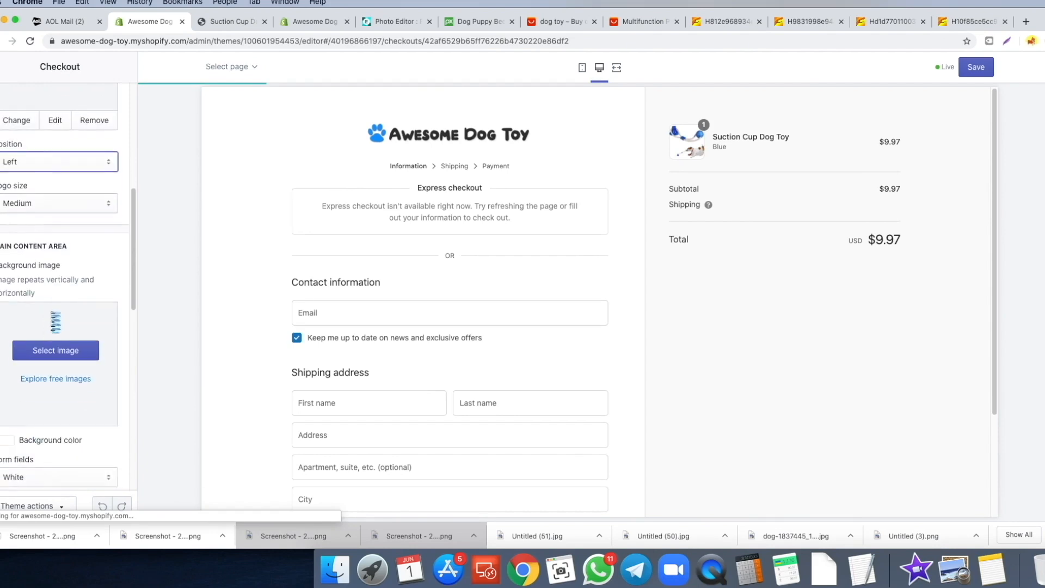
scroll(21, 315, "down", 5)
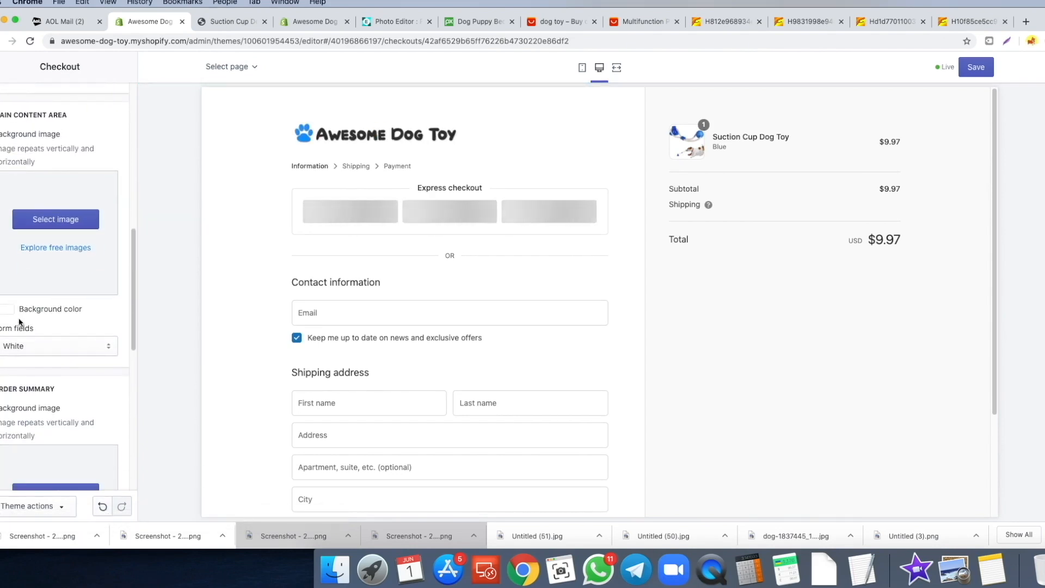
scroll(33, 316, "down", 7)
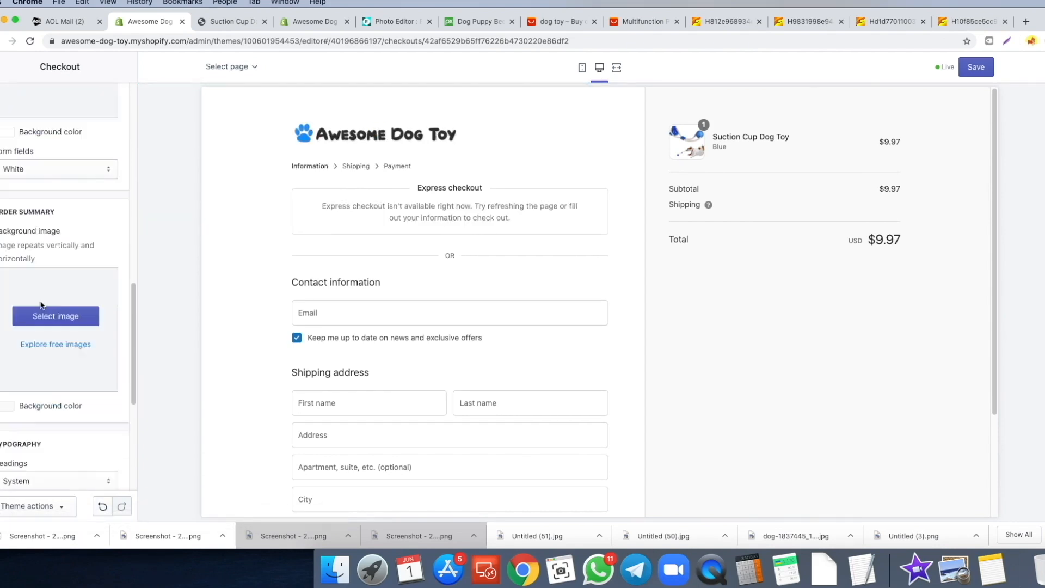
scroll(41, 305, "down", 10)
scroll(18, 299, "down", 1)
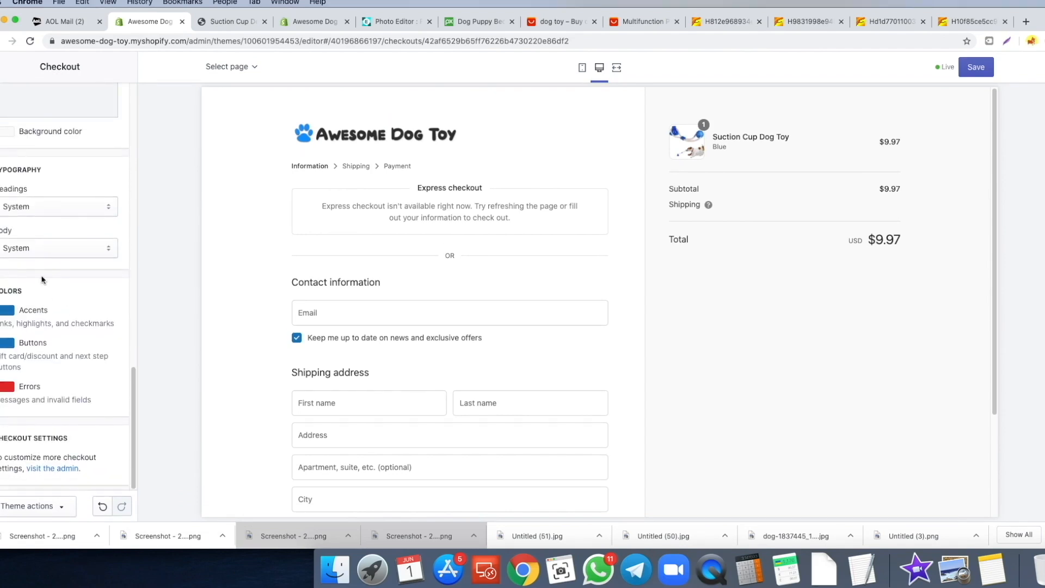
scroll(320, 210, "down", 1)
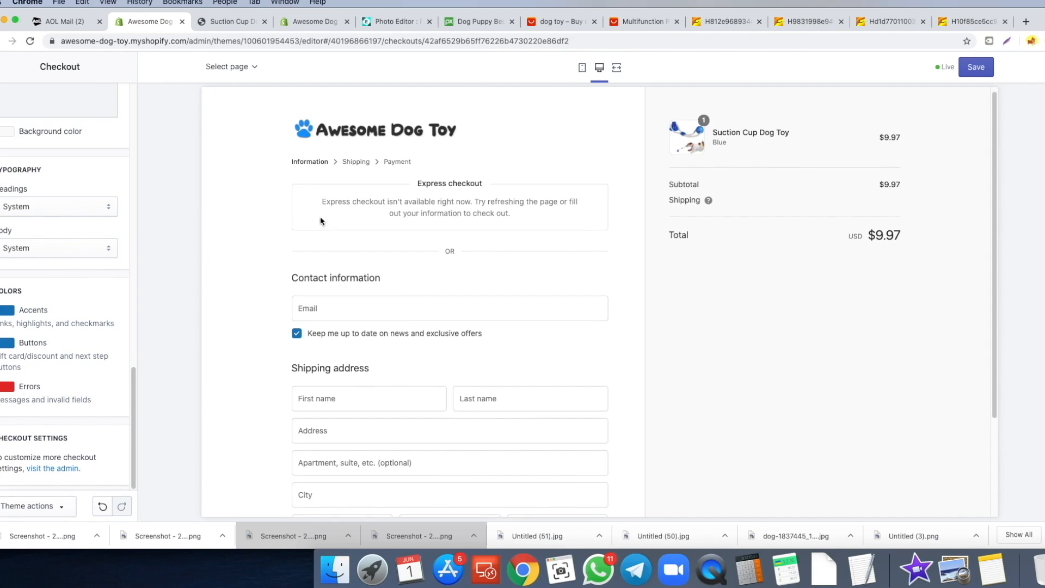
scroll(355, 145, "up", 1)
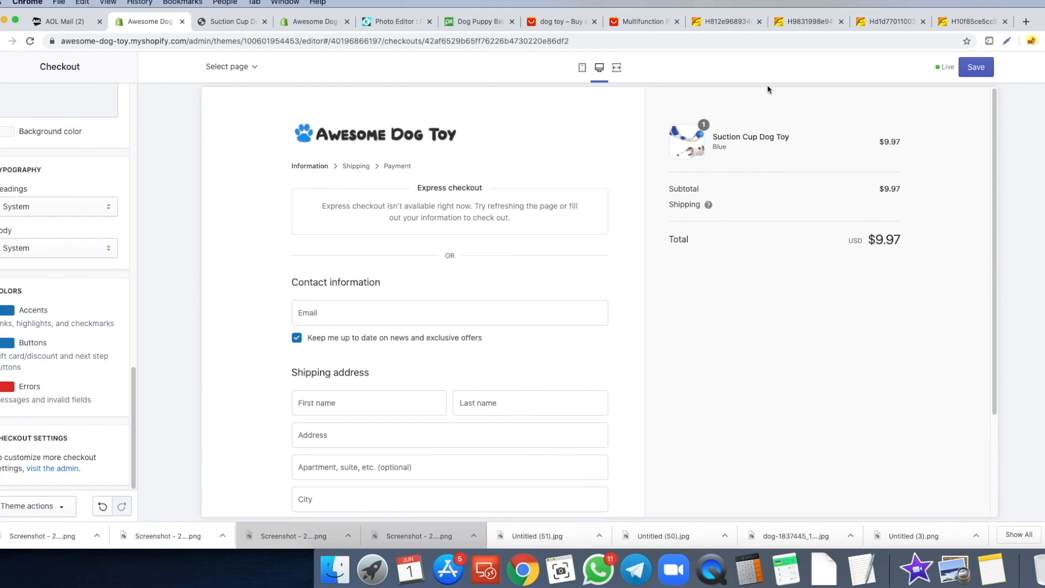
- Save the checkout logo changes and preview the Suction Cup Dog Toy product page
left_click(980, 71)
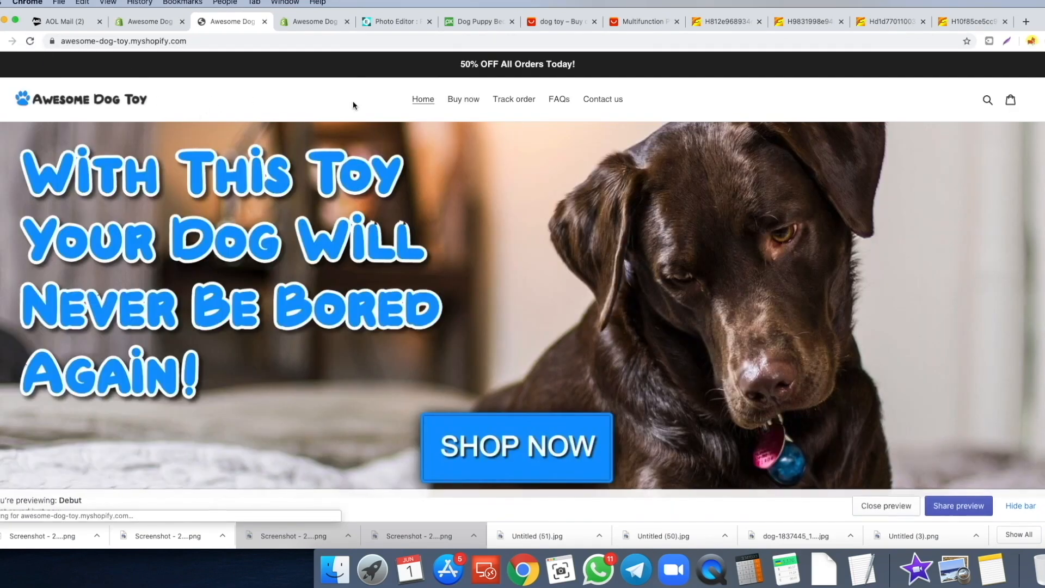
scroll(389, 97, "down", 2)
scroll(524, 83, "up", 1)
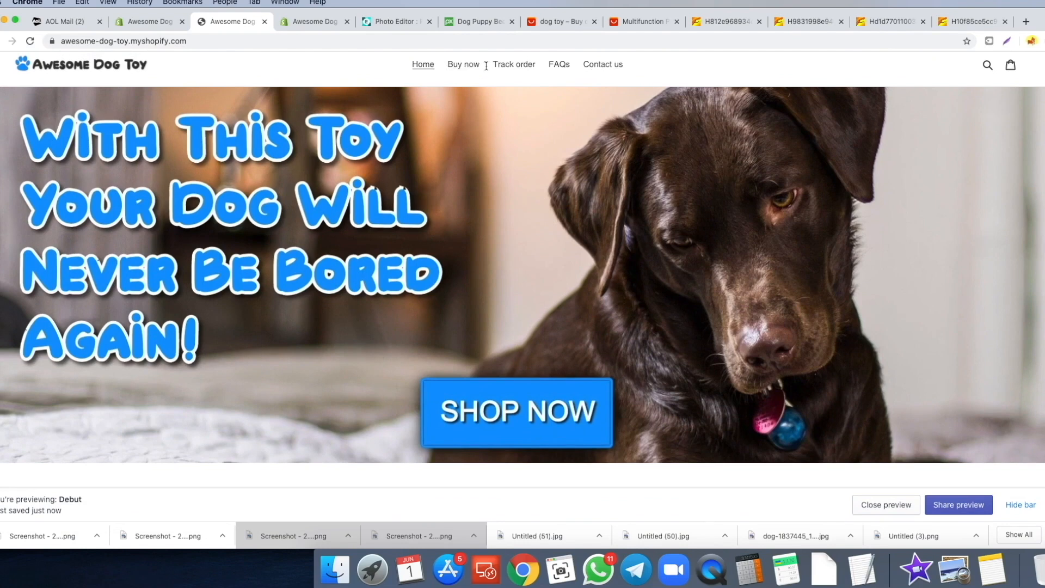
left_click(466, 67)
scroll(516, 153, "down", 2)
scroll(517, 153, "up", 1)
- Preview the storefront's Track order, Contact us and home pages
left_click(514, 99)
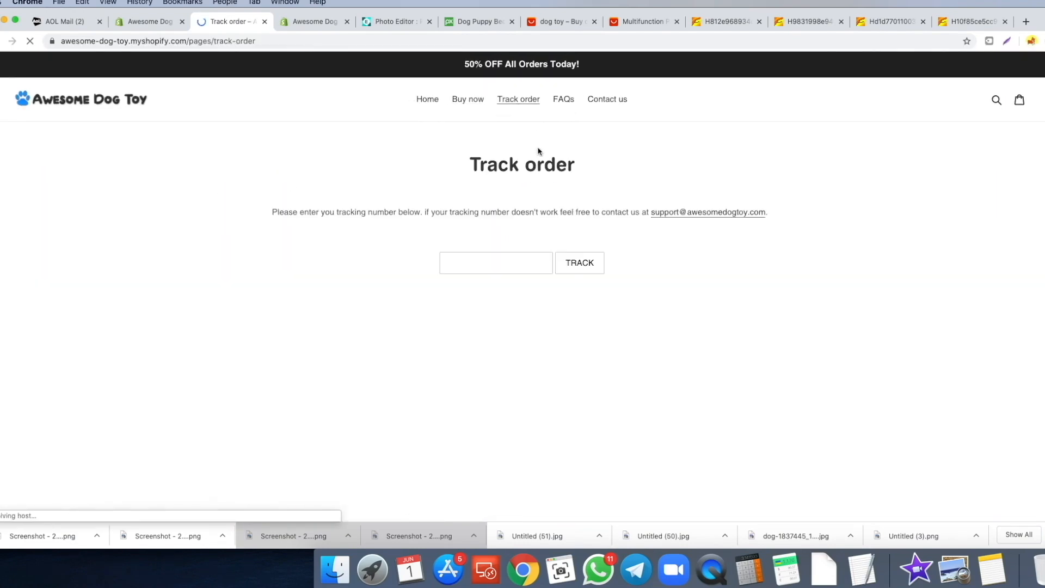
left_click(602, 101)
left_click(423, 99)
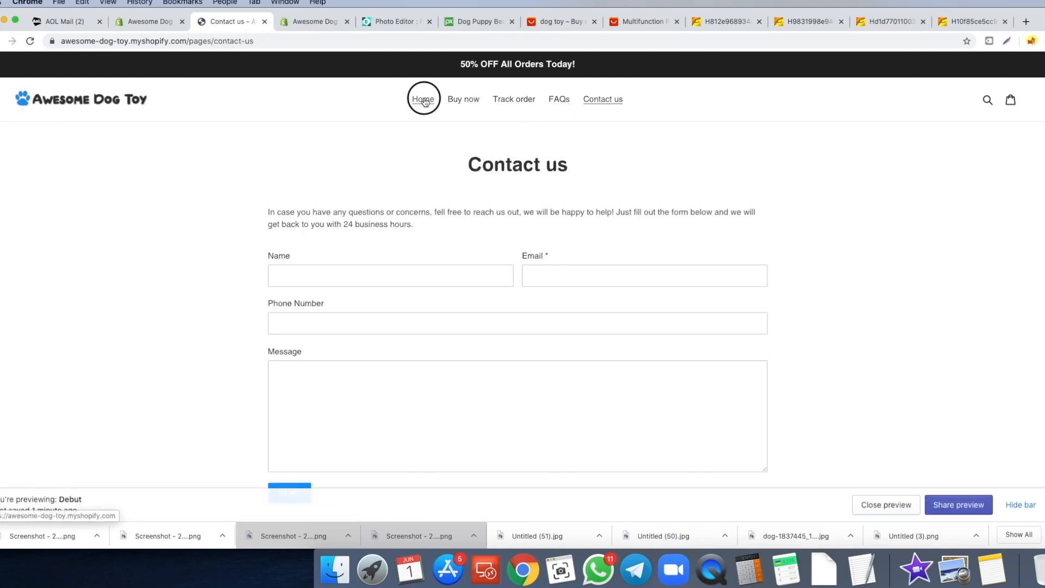
scroll(493, 169, "down", 10)
scroll(499, 169, "down", 5)
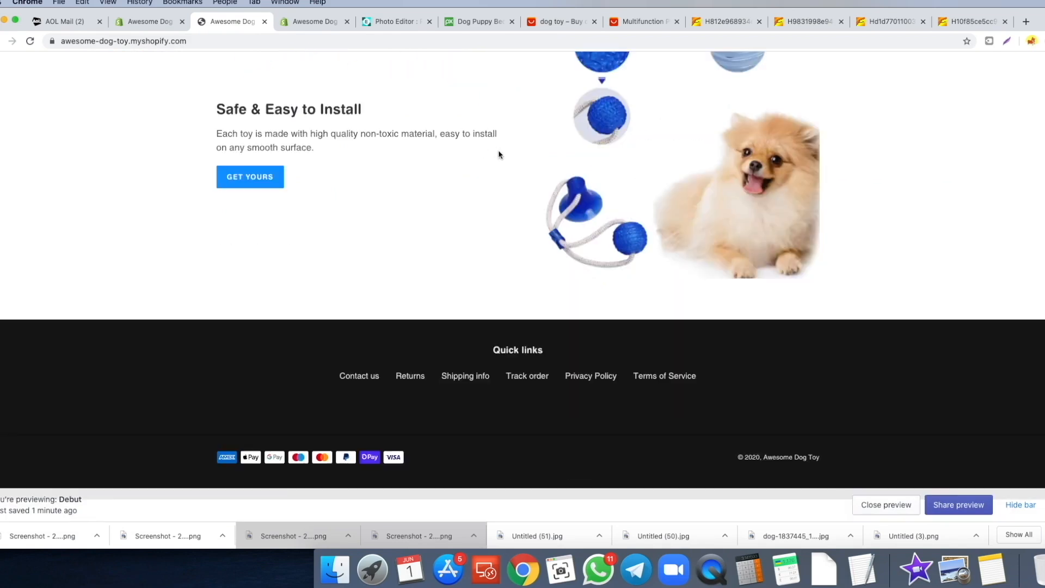
scroll(623, 327, "up", 3)
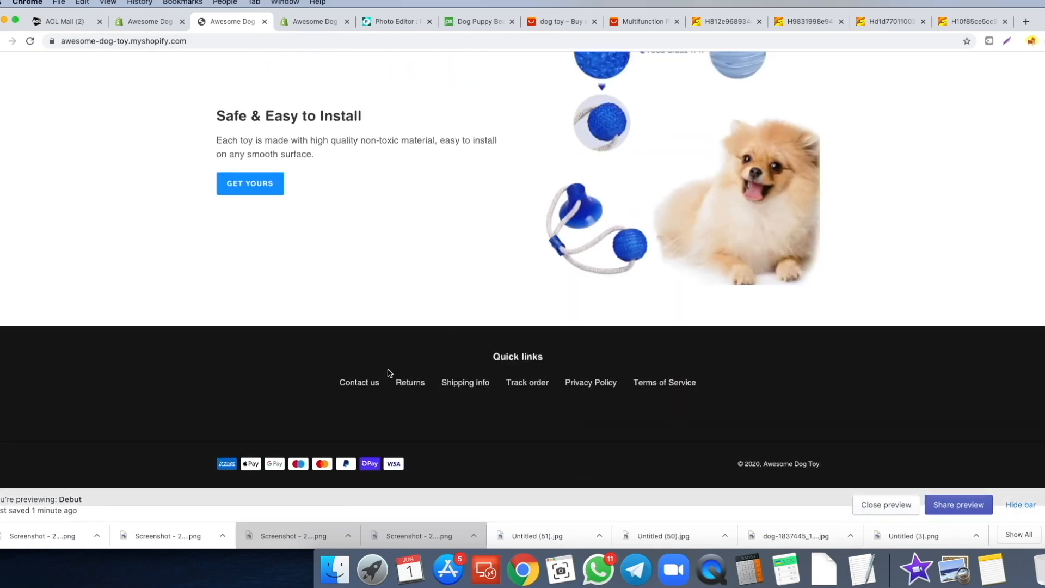
- Open the Suction Cup Dog Toy product from the homepage and scroll through it
left_click(627, 209)
scroll(800, 181, "down", 2)
scroll(799, 182, "down", 15)
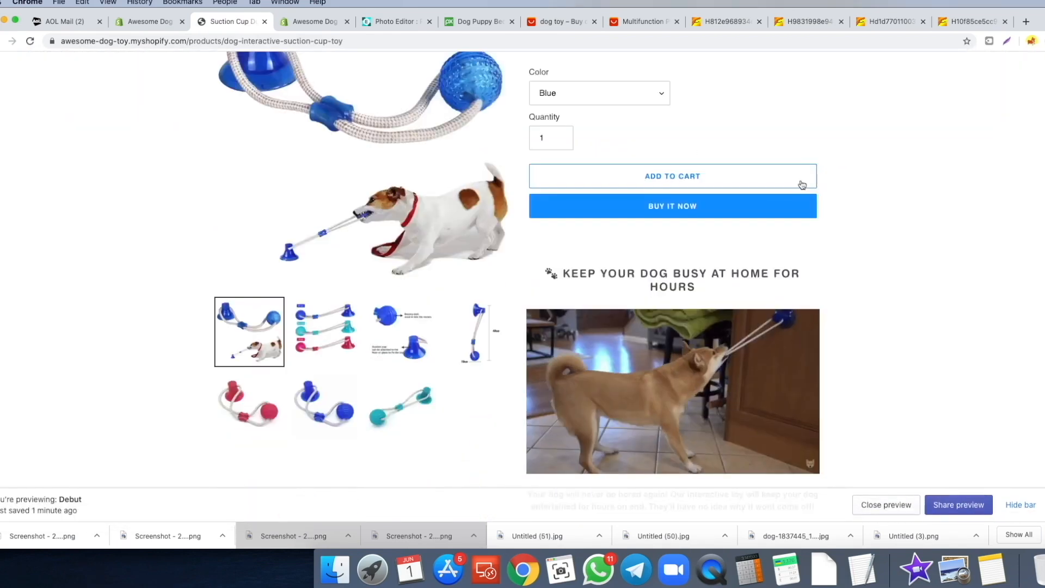
scroll(838, 178, "down", 8)
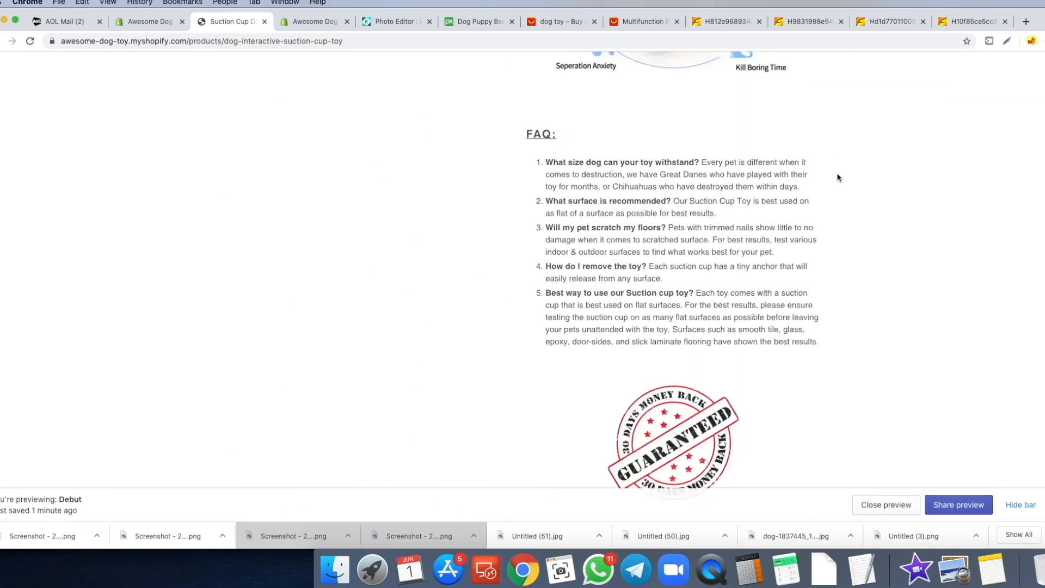
scroll(798, 193, "down", 2)
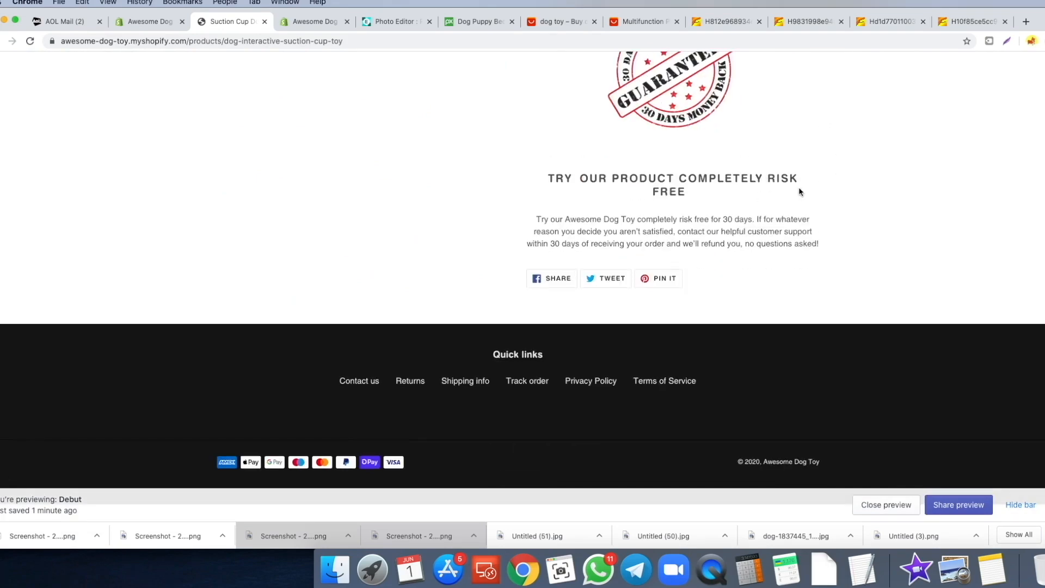
scroll(759, 201, "up", 20)
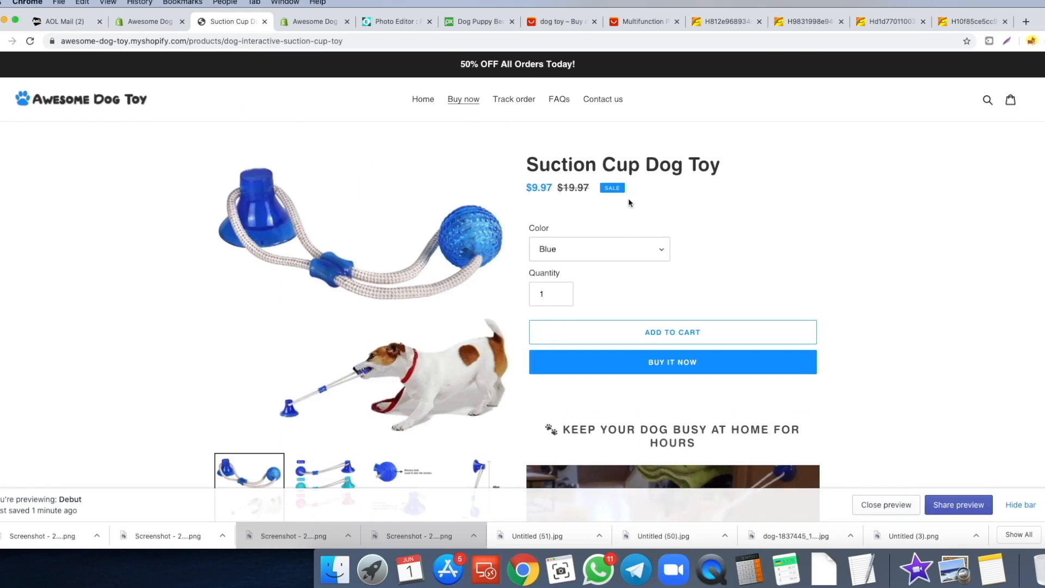
scroll(632, 202, "down", 3)
scroll(702, 187, "up", 2)
scroll(849, 150, "down", 1)
scroll(838, 153, "down", 5)
scroll(828, 156, "up", 7)
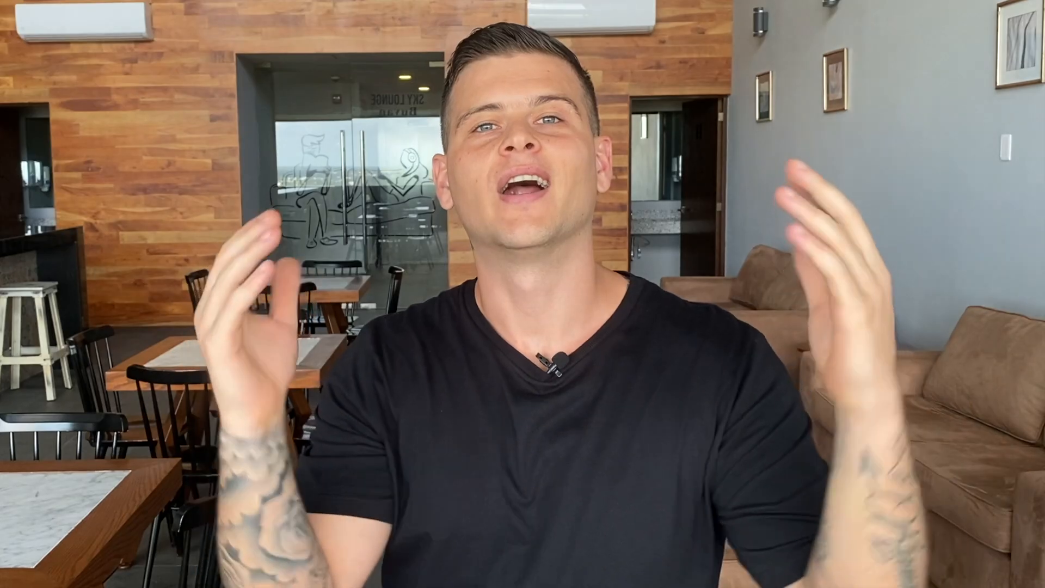